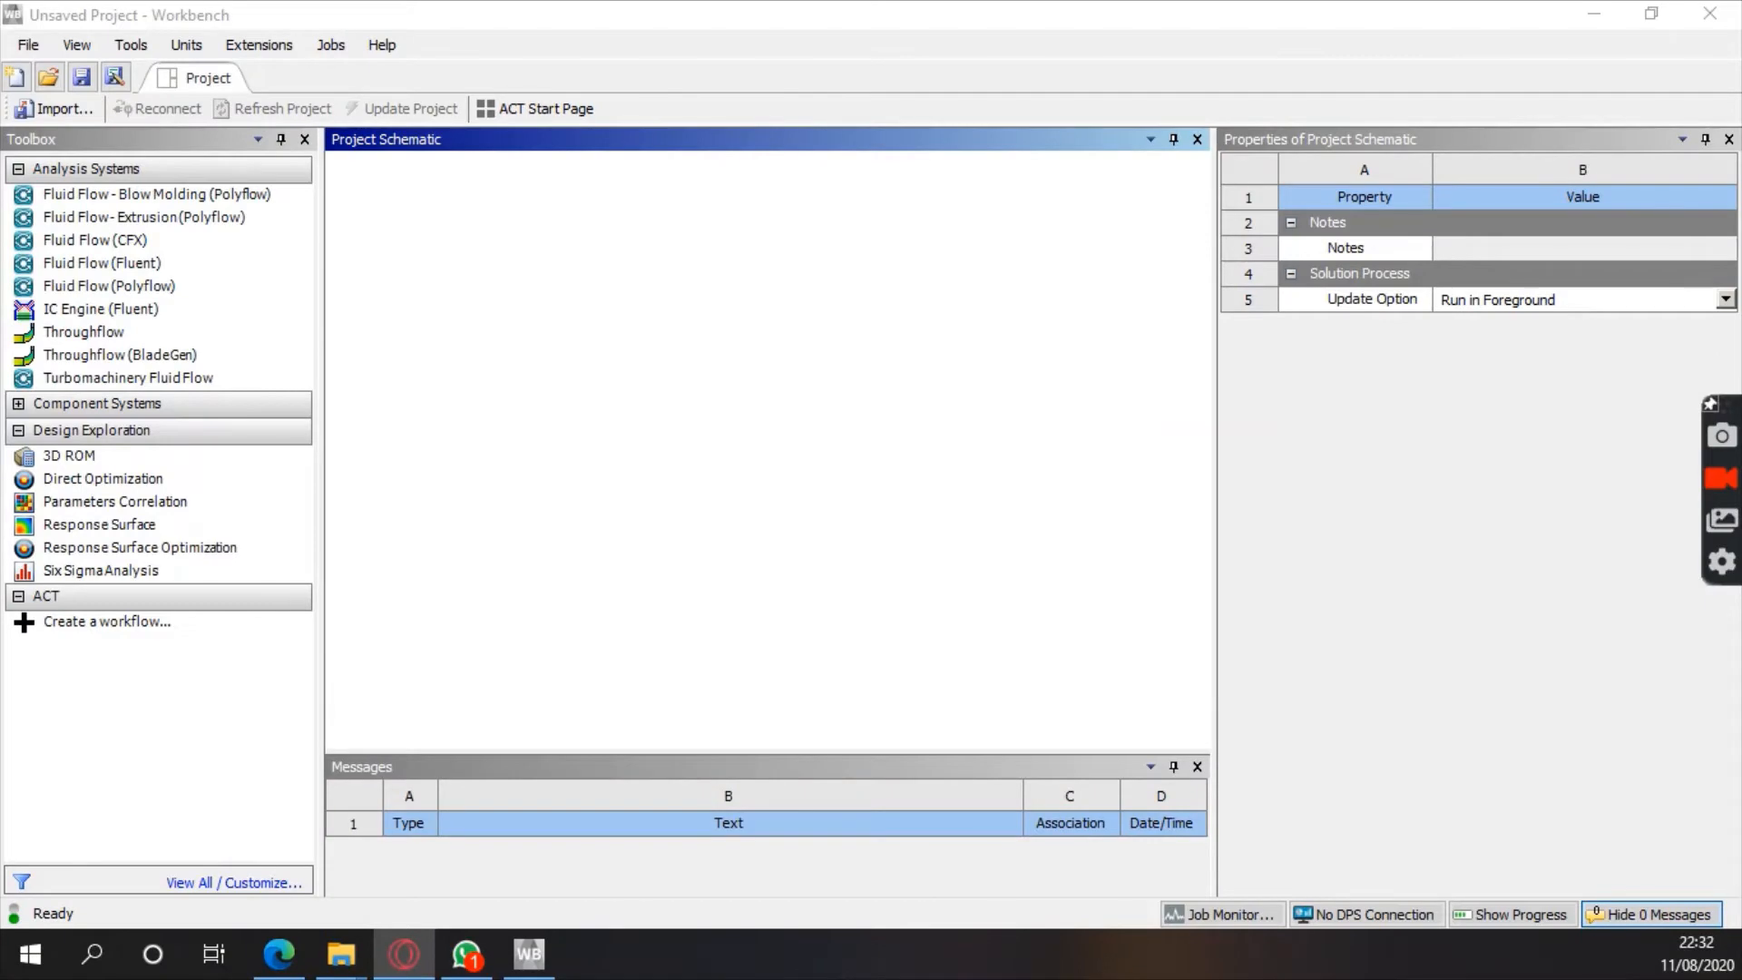
Switch to the browser and examine the flat plate problem diagram, the requested velocity and pressure distribution, and the Reynolds number
drag(0, 363, 923, 2)
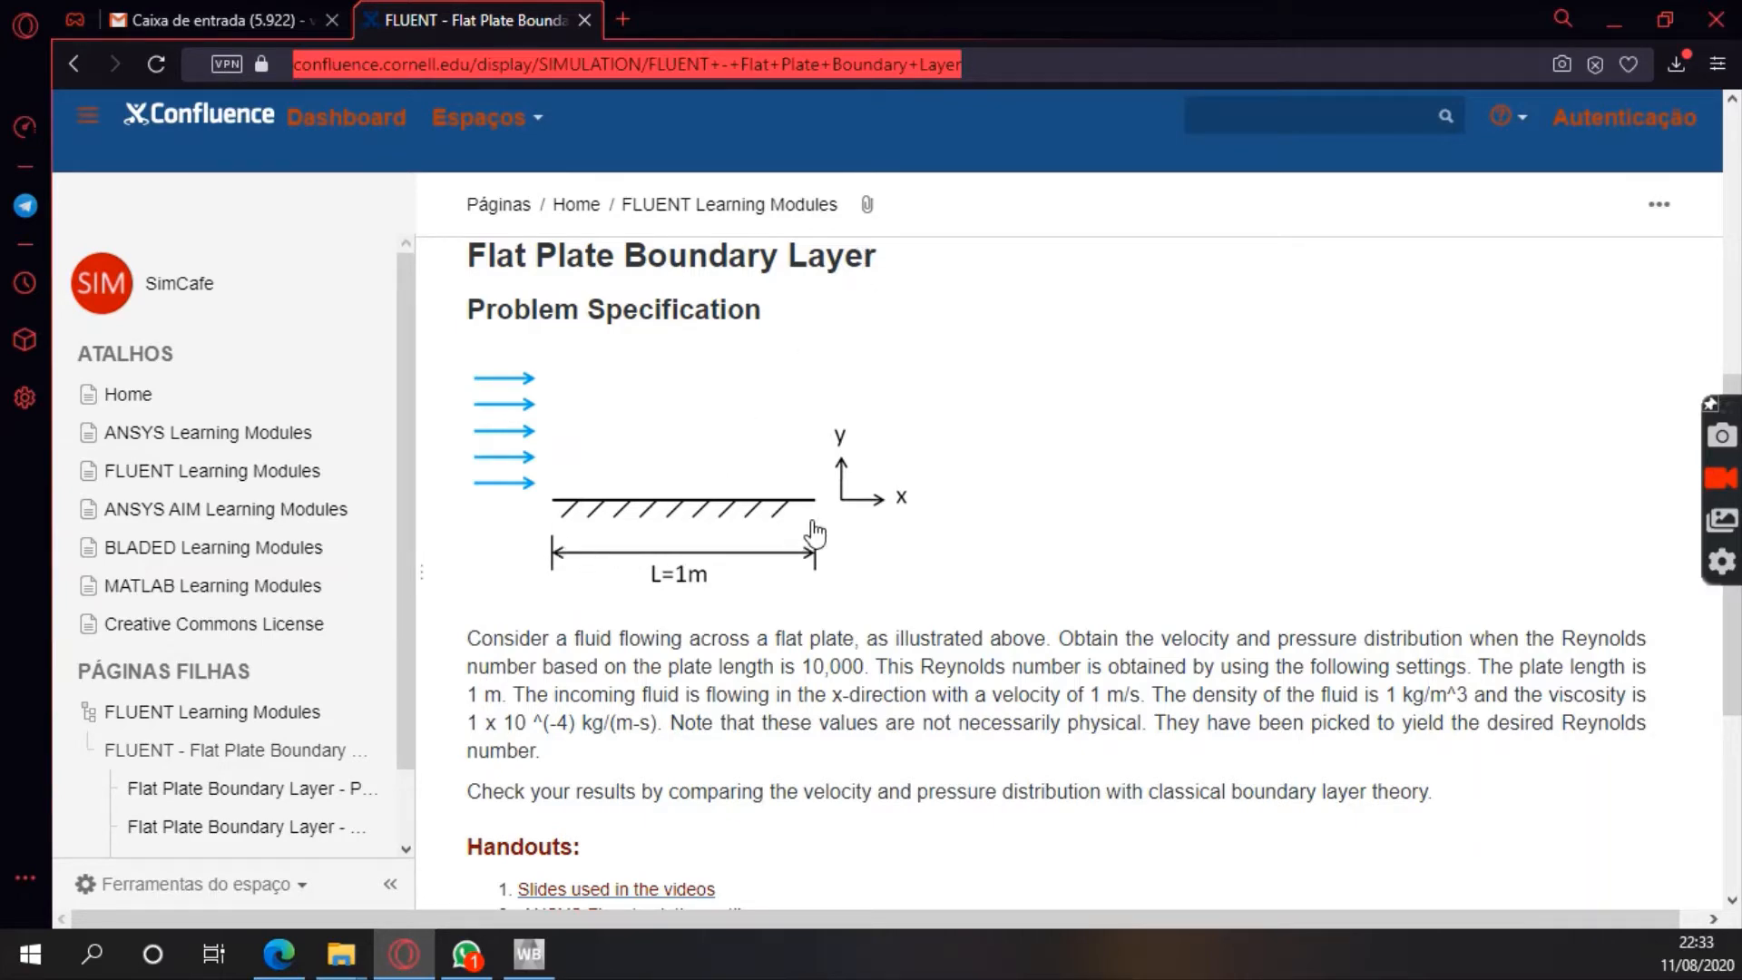
scroll(921, 631, down, 1)
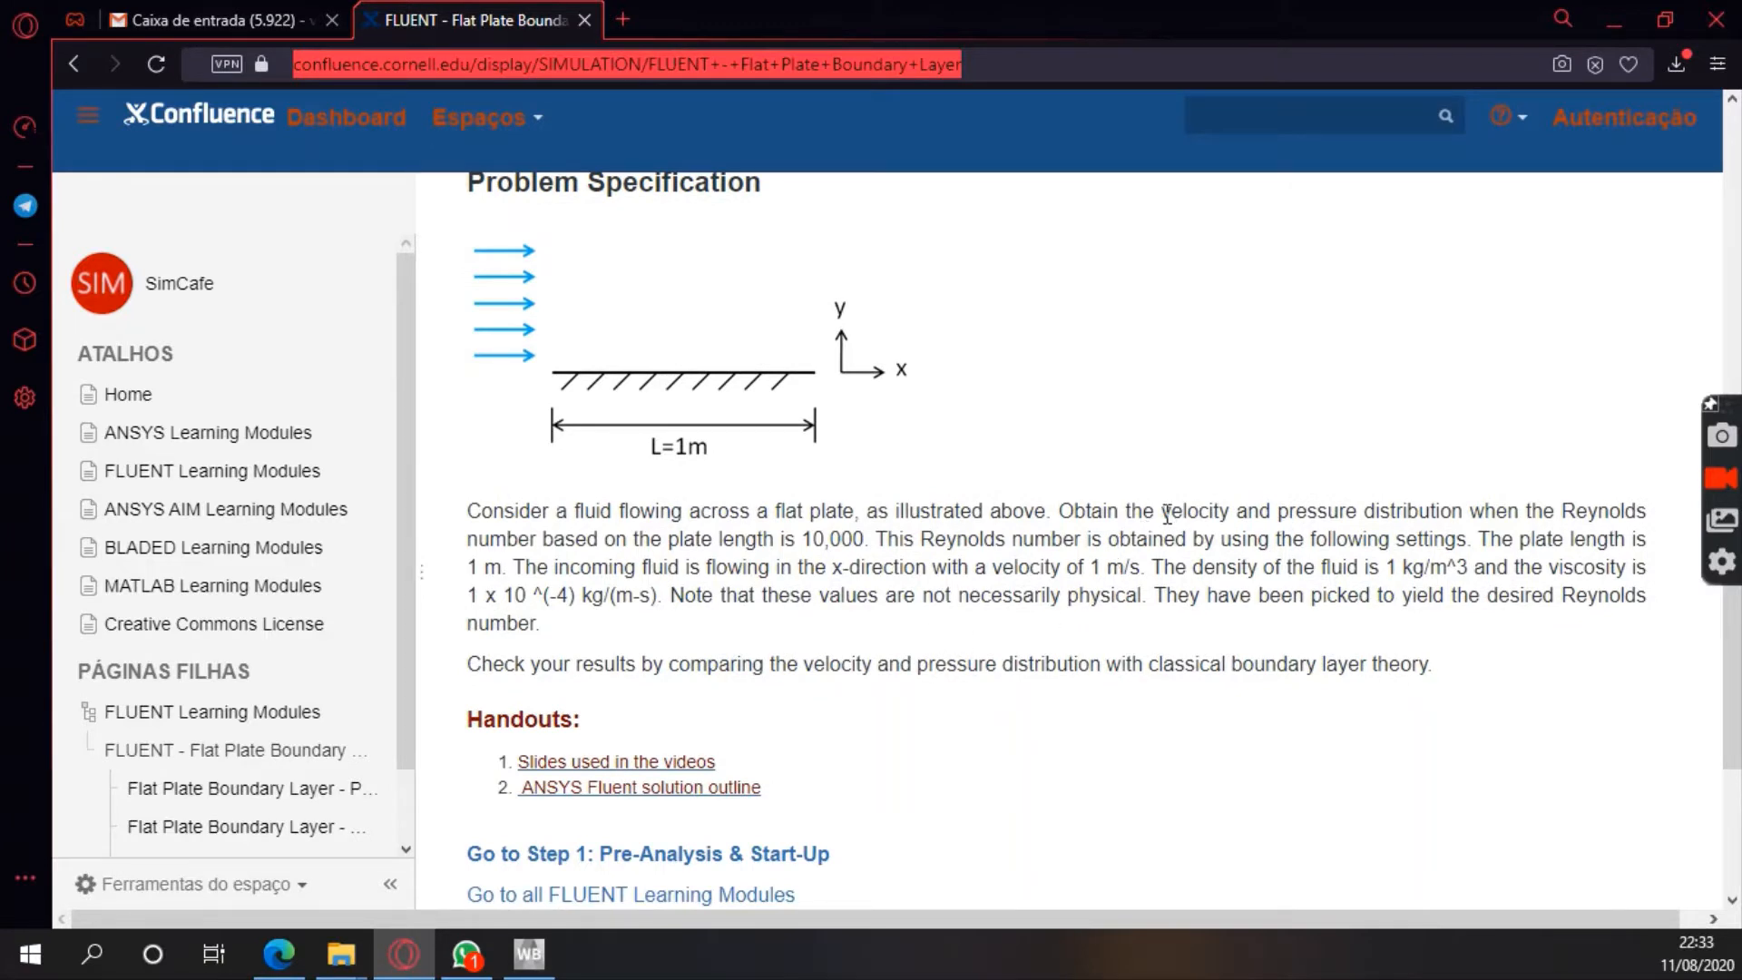
drag(1166, 514, 1359, 513)
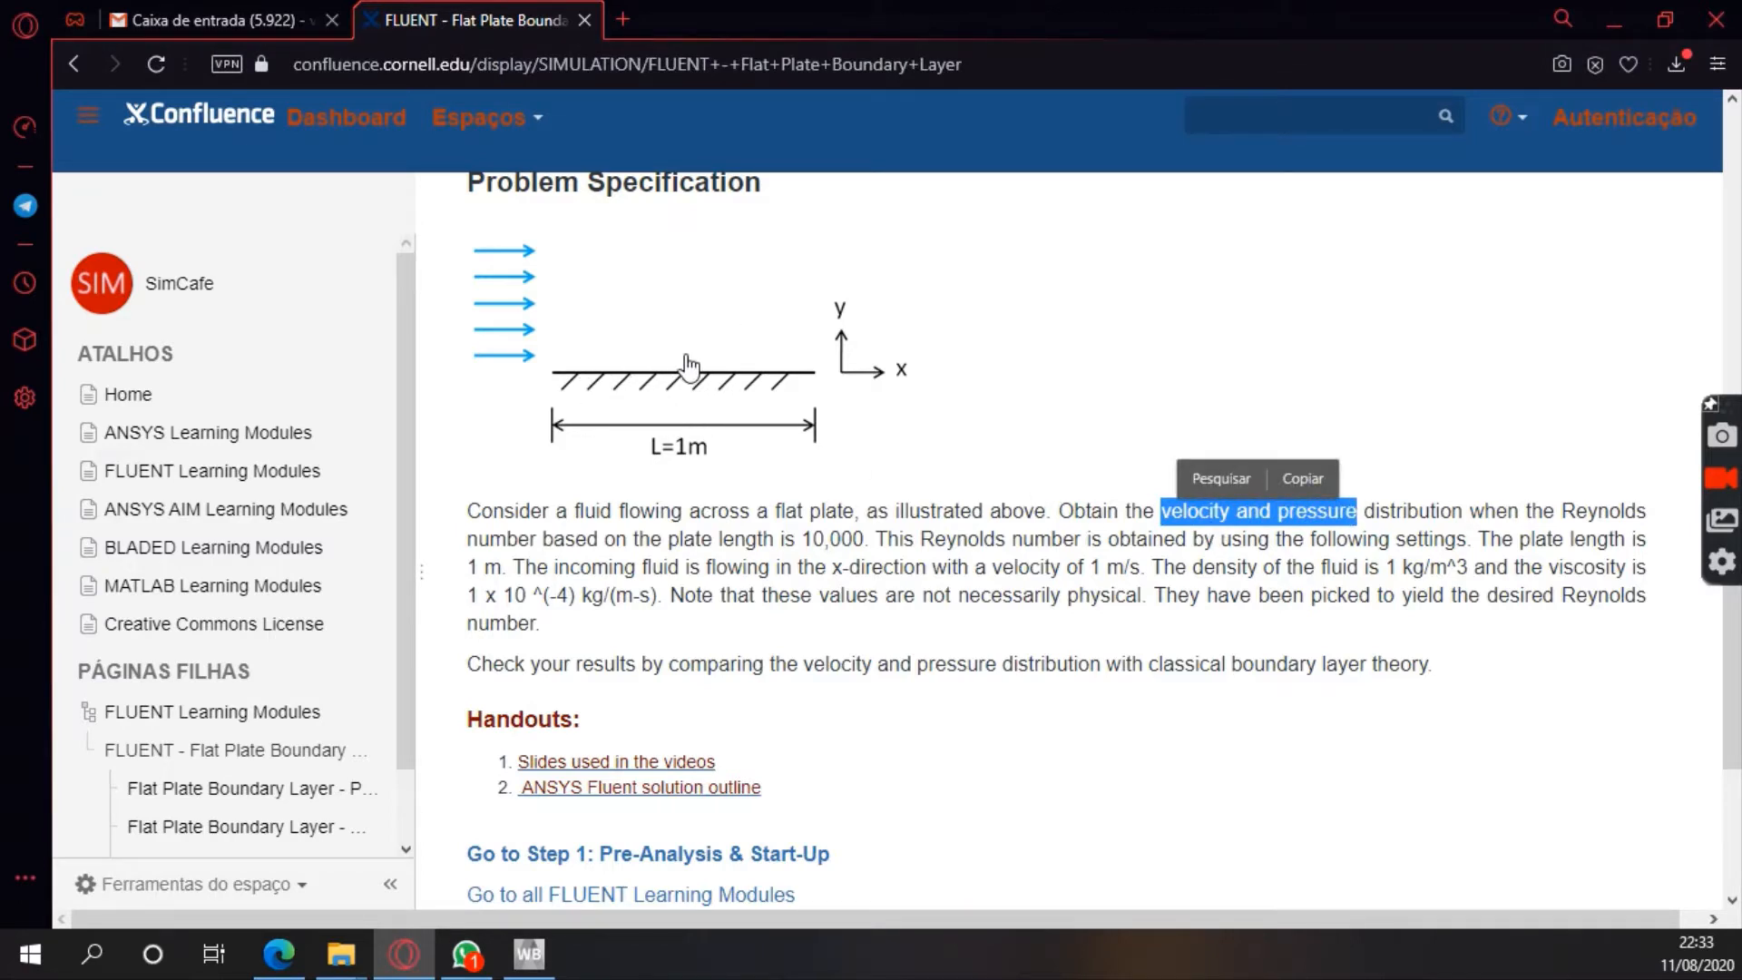
click(1410, 690)
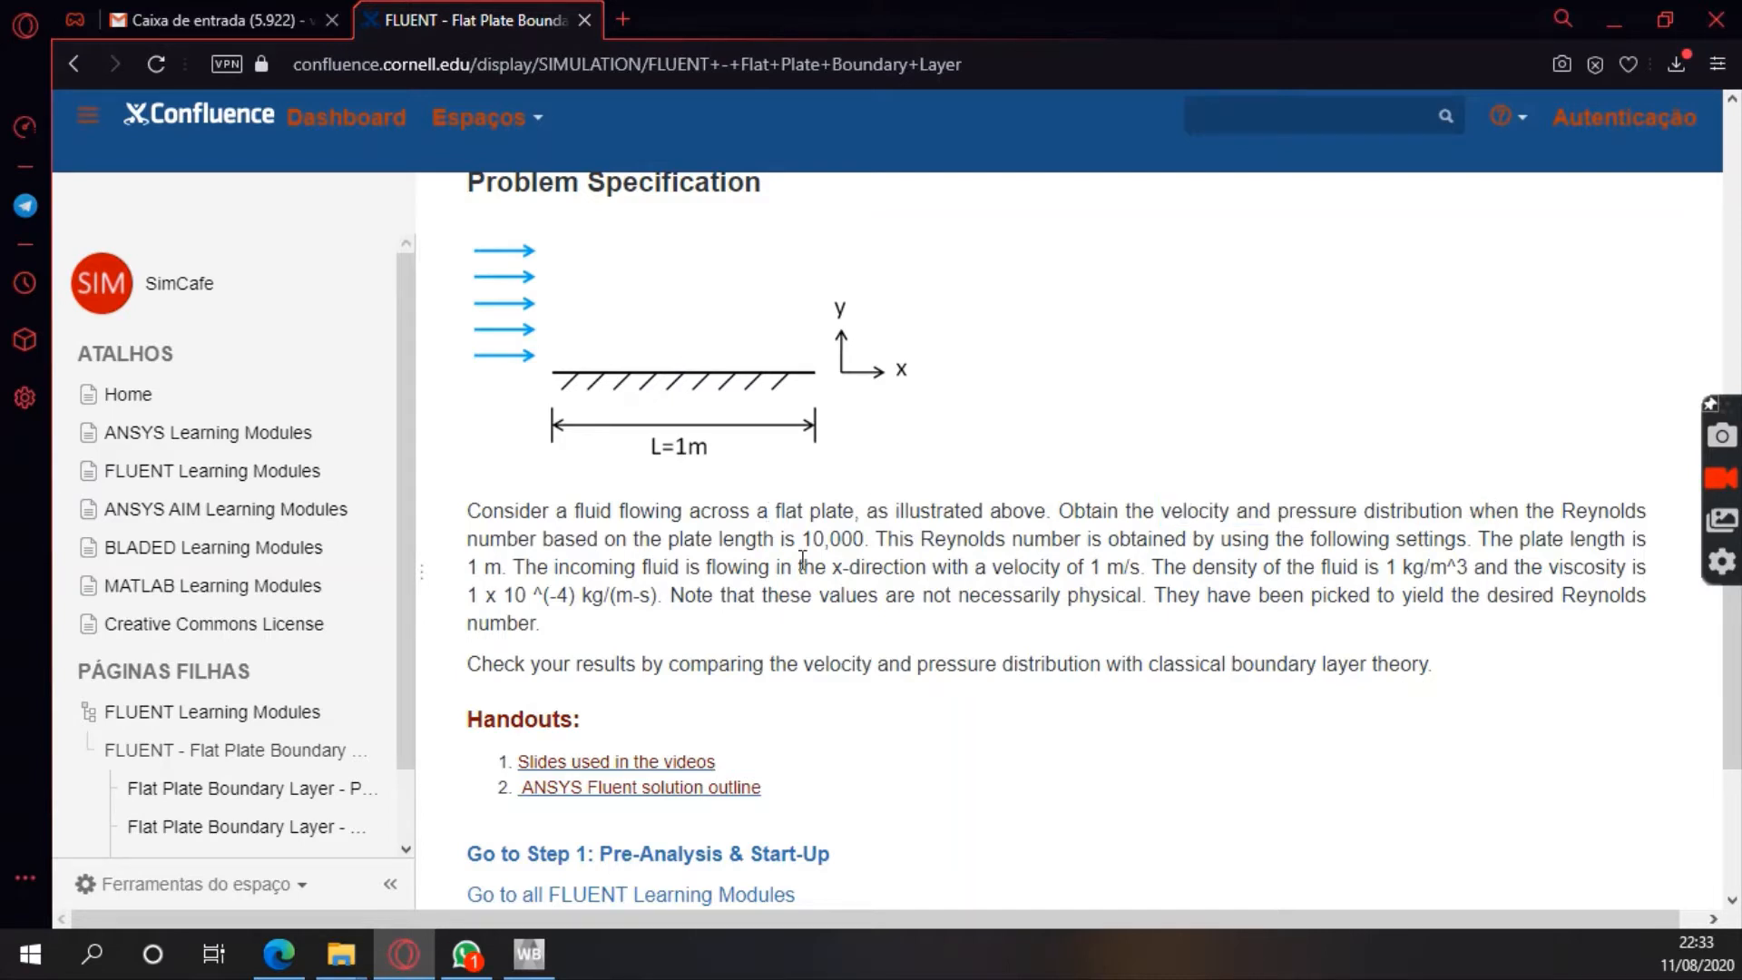
drag(802, 545, 884, 547)
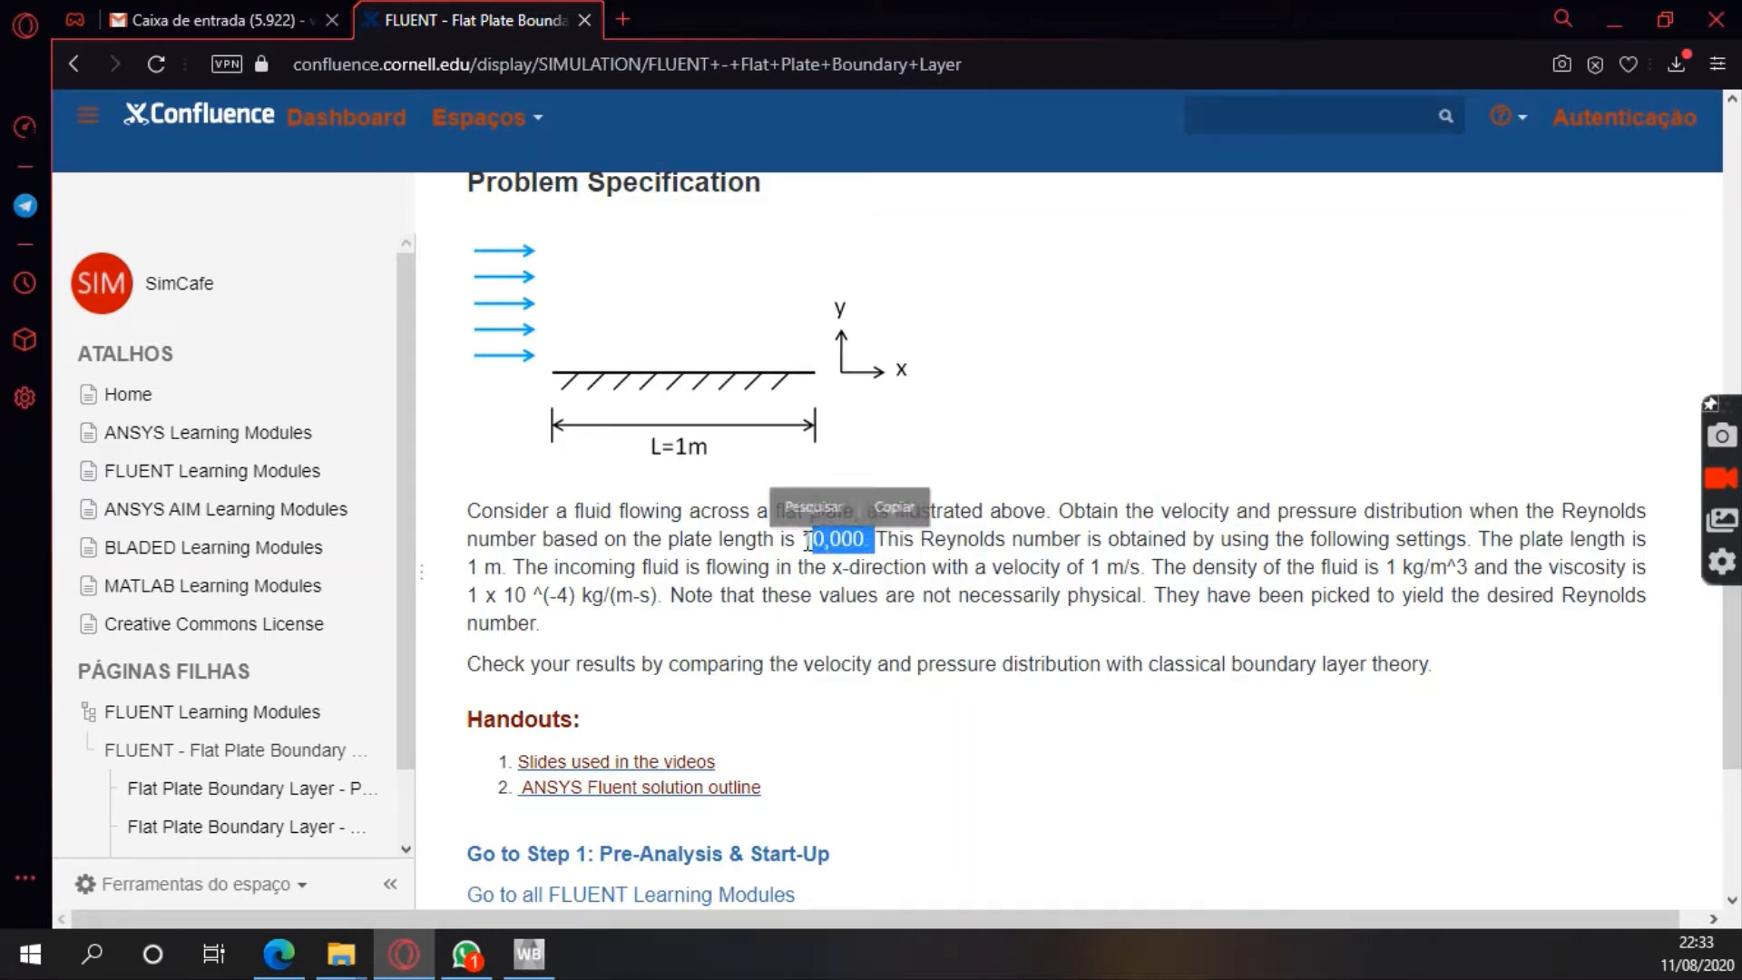
click(994, 639)
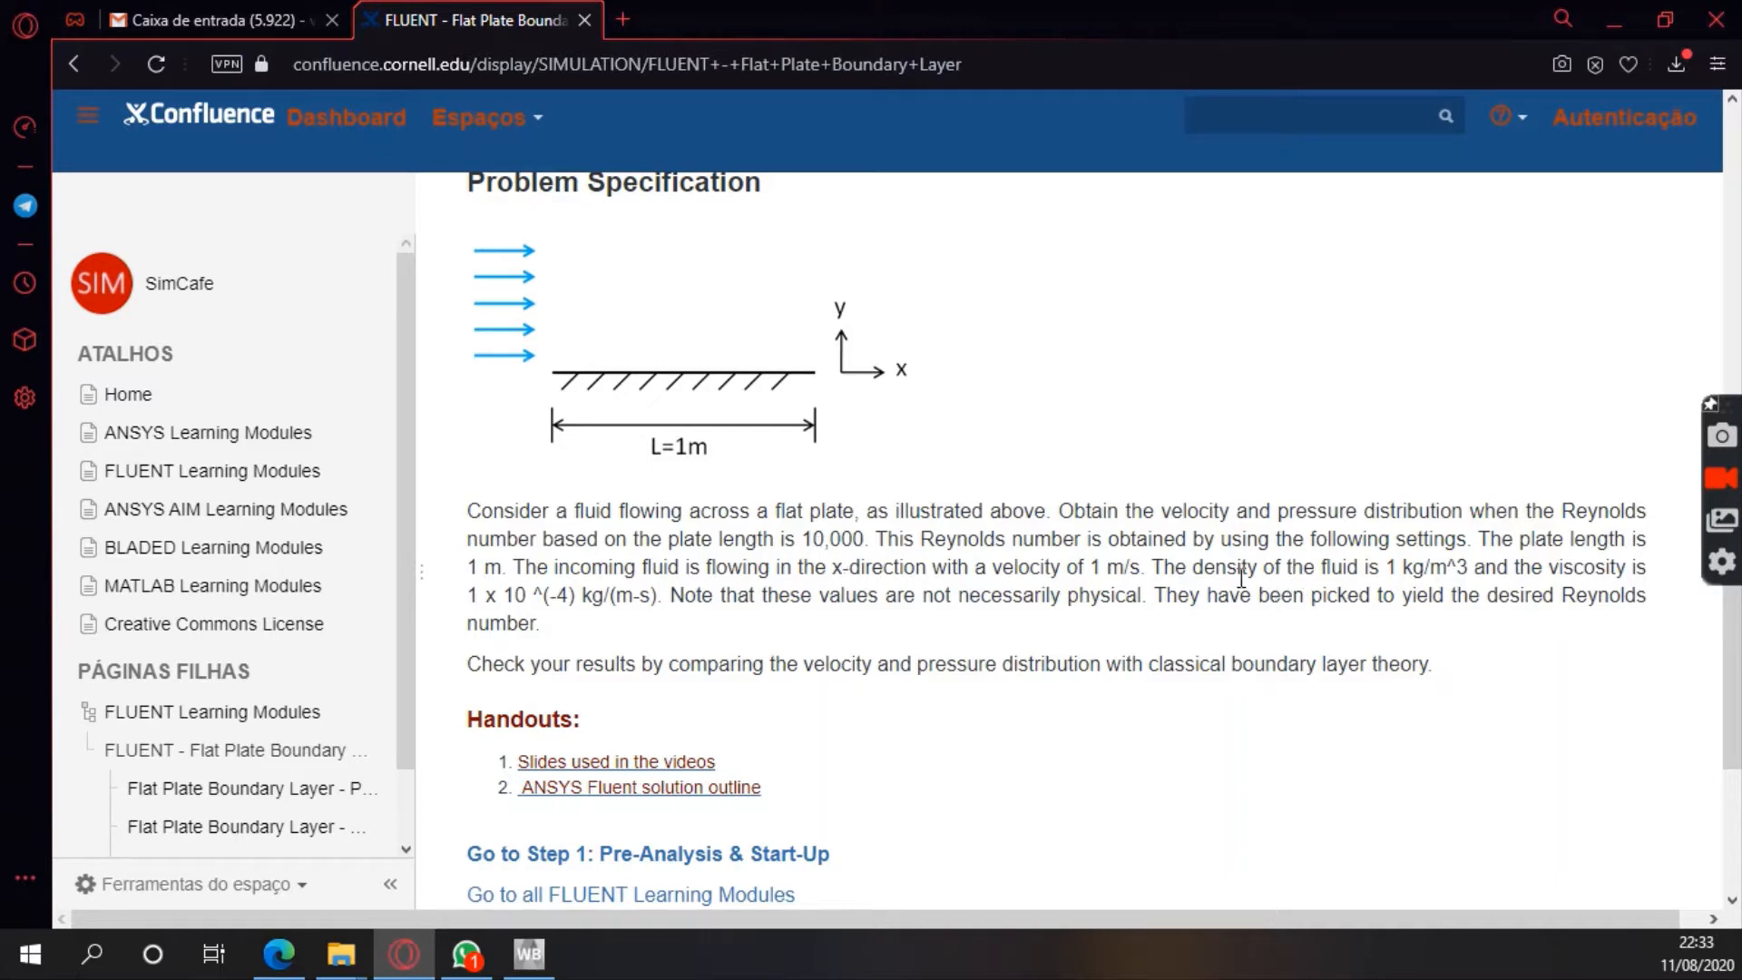
Examine the fluid density, viscosity, inflow velocity and Reynolds number given in the flat plate problem specification
drag(1396, 568, 1491, 569)
drag(466, 596, 639, 596)
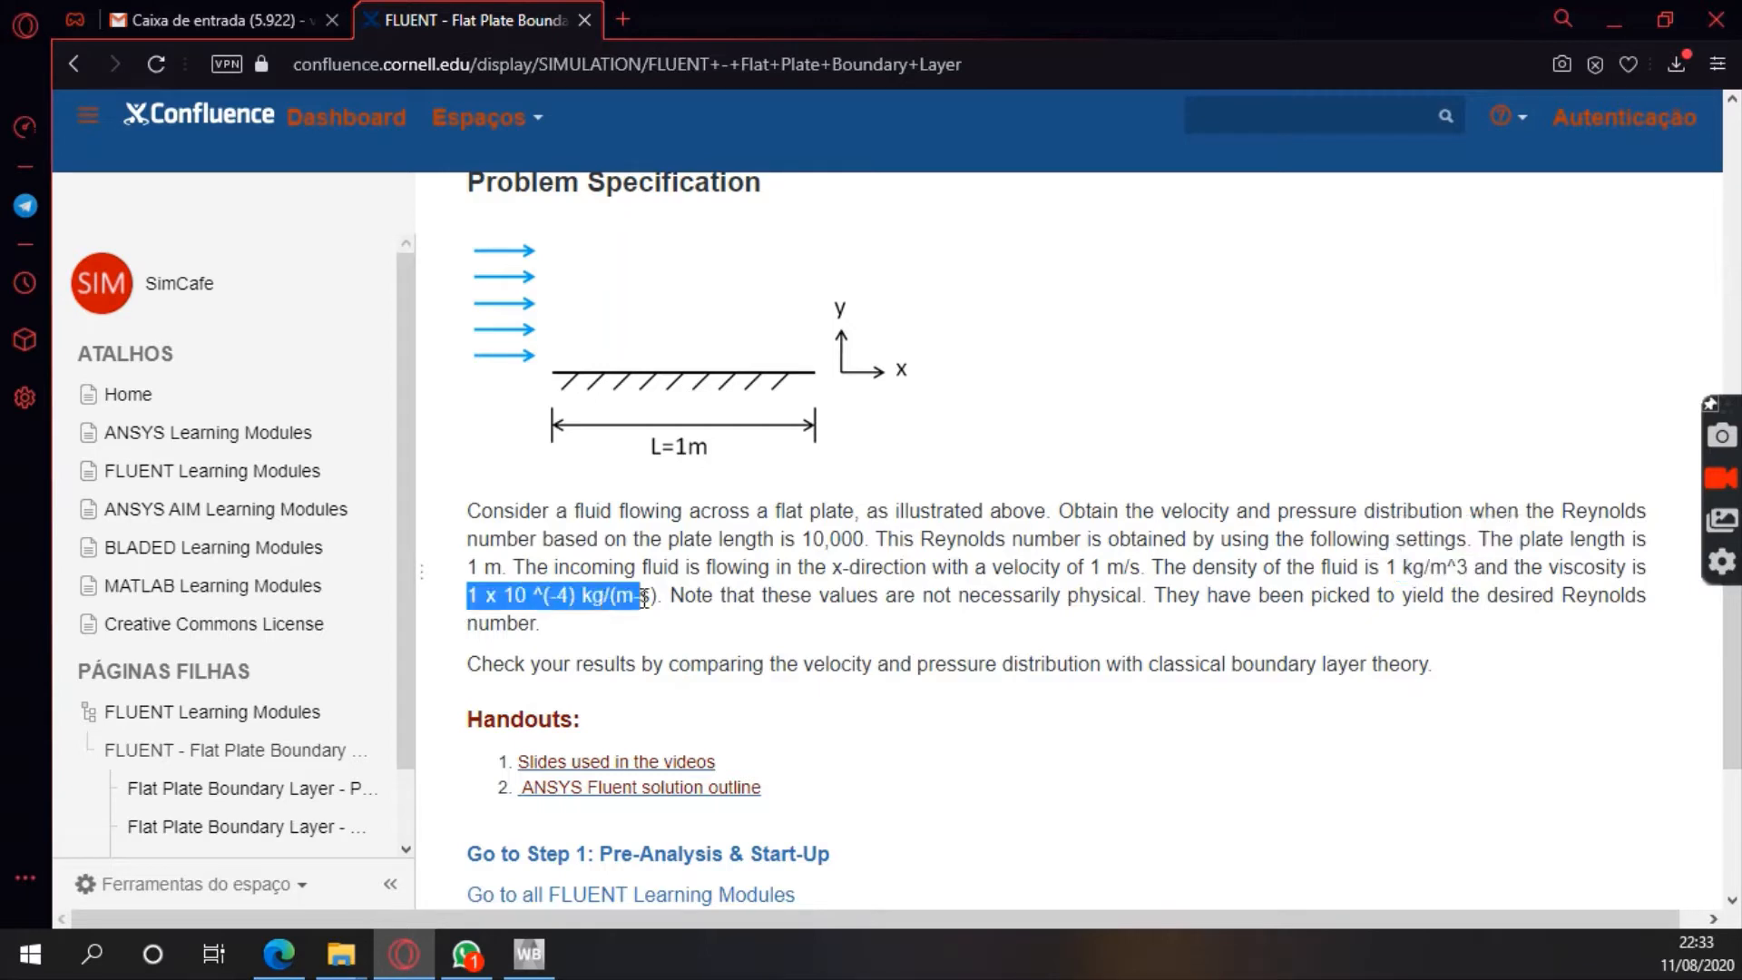
click(904, 670)
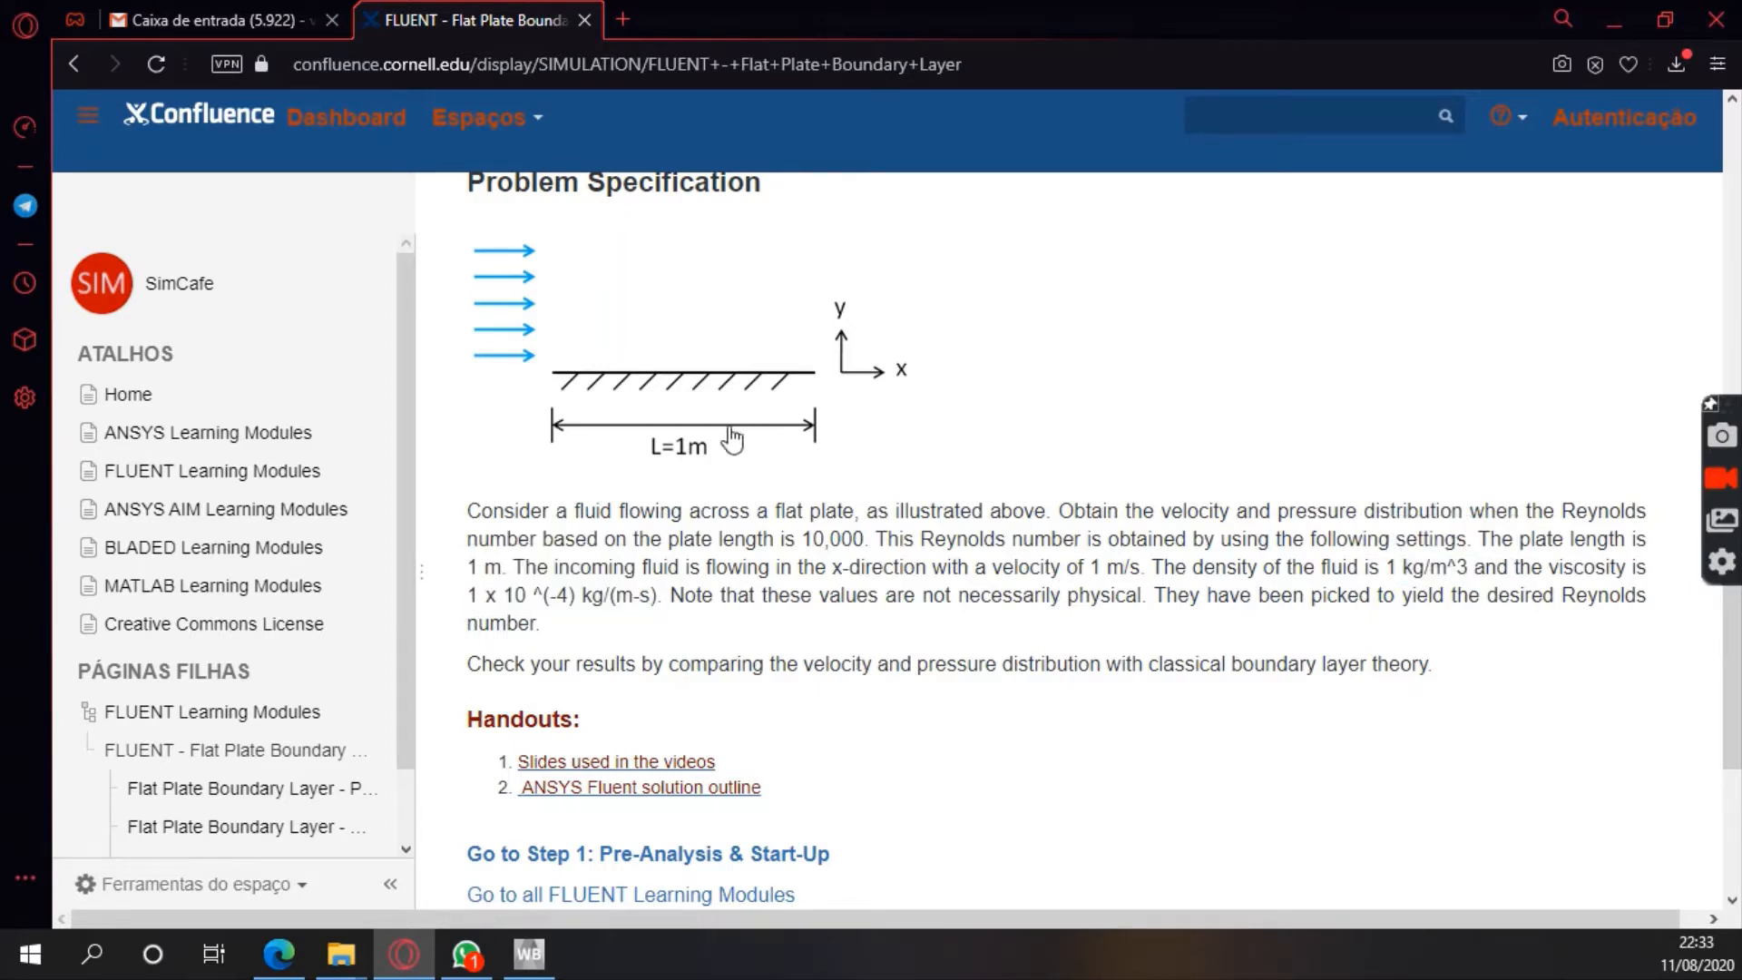
drag(1089, 568, 1153, 570)
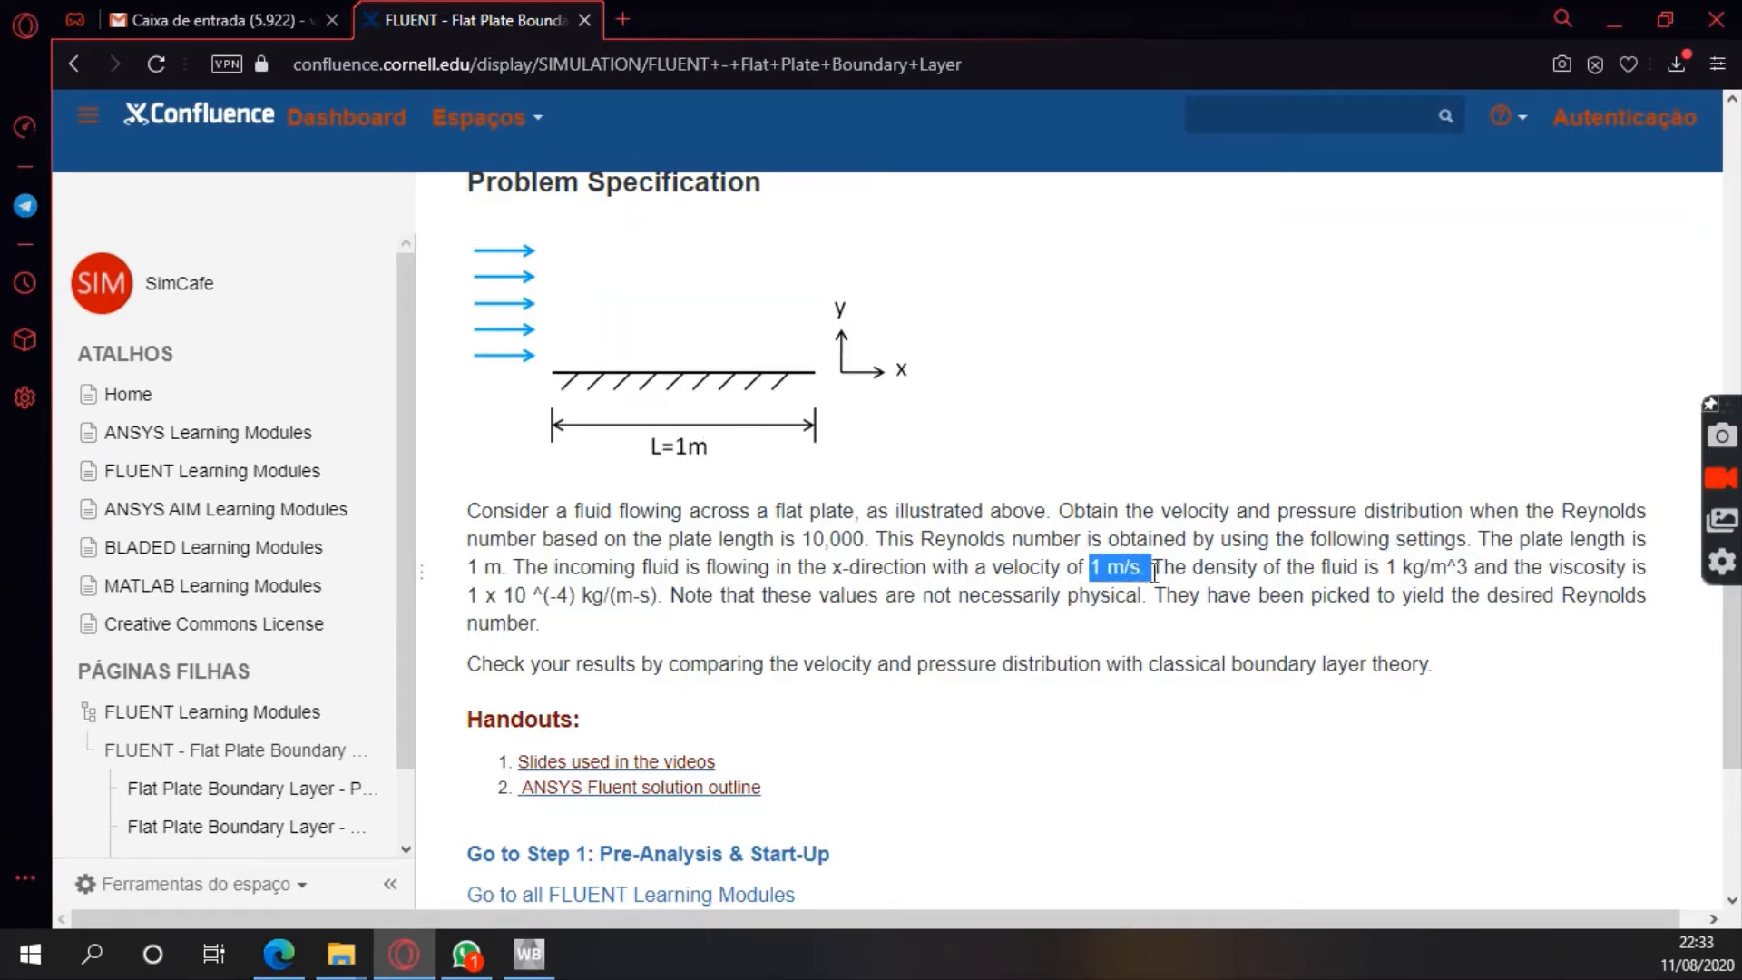
click(1159, 646)
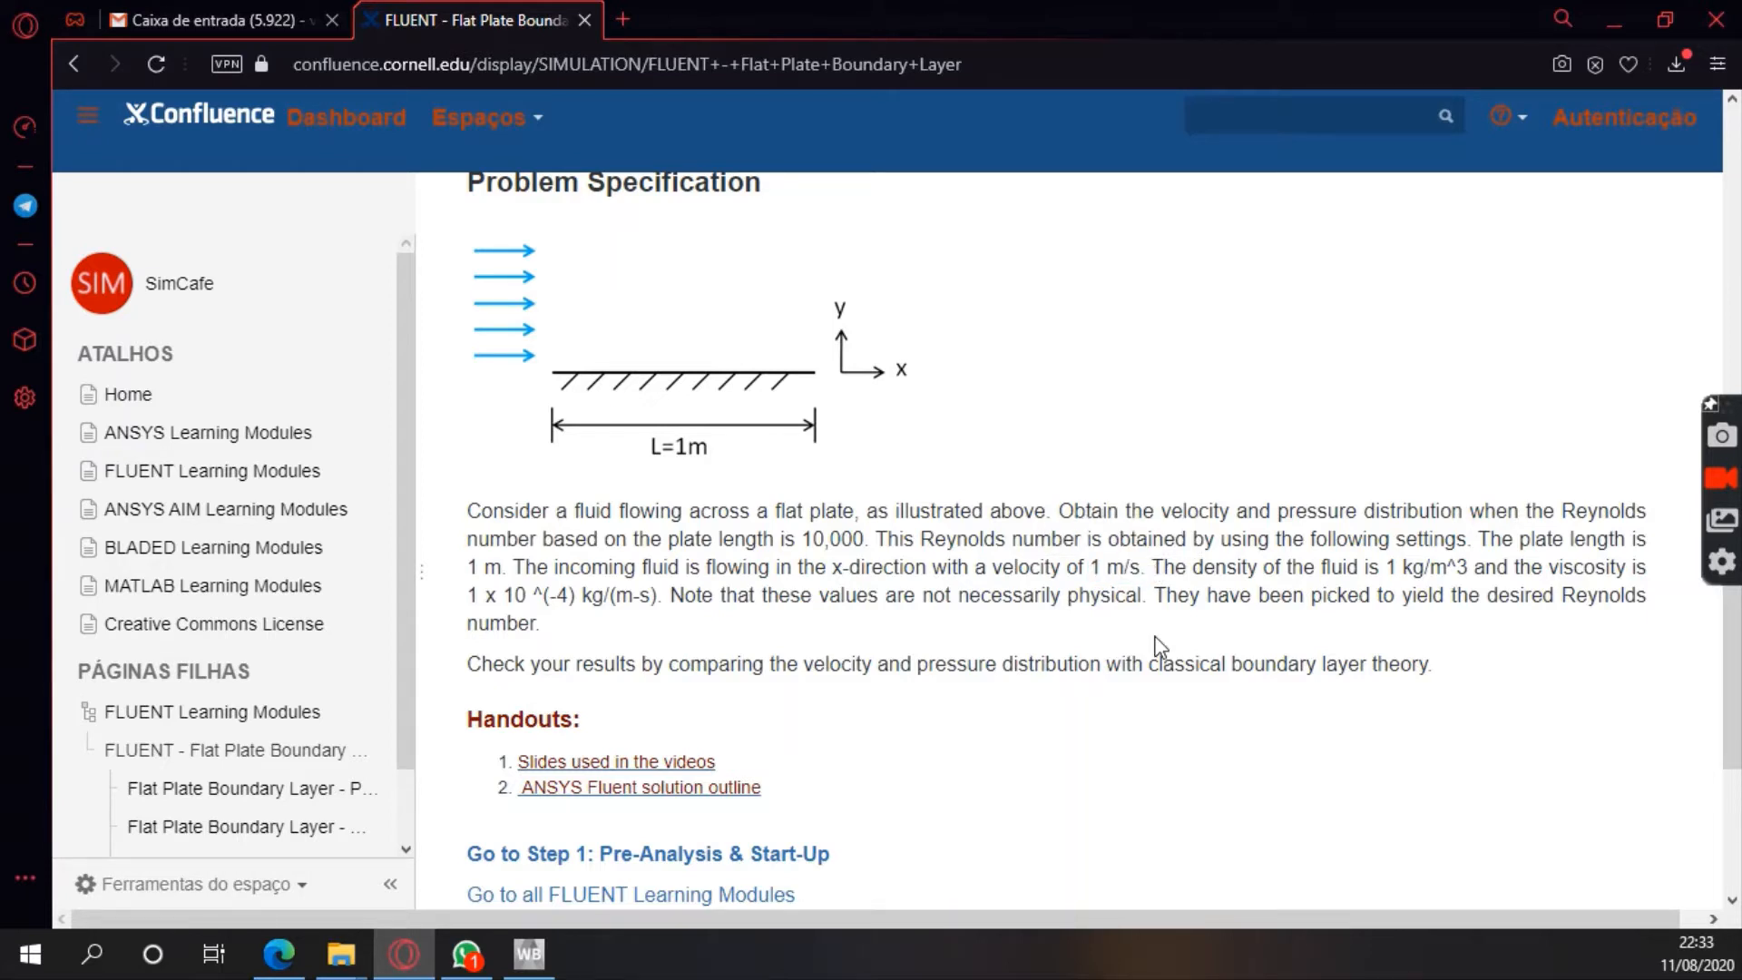
drag(801, 539, 879, 539)
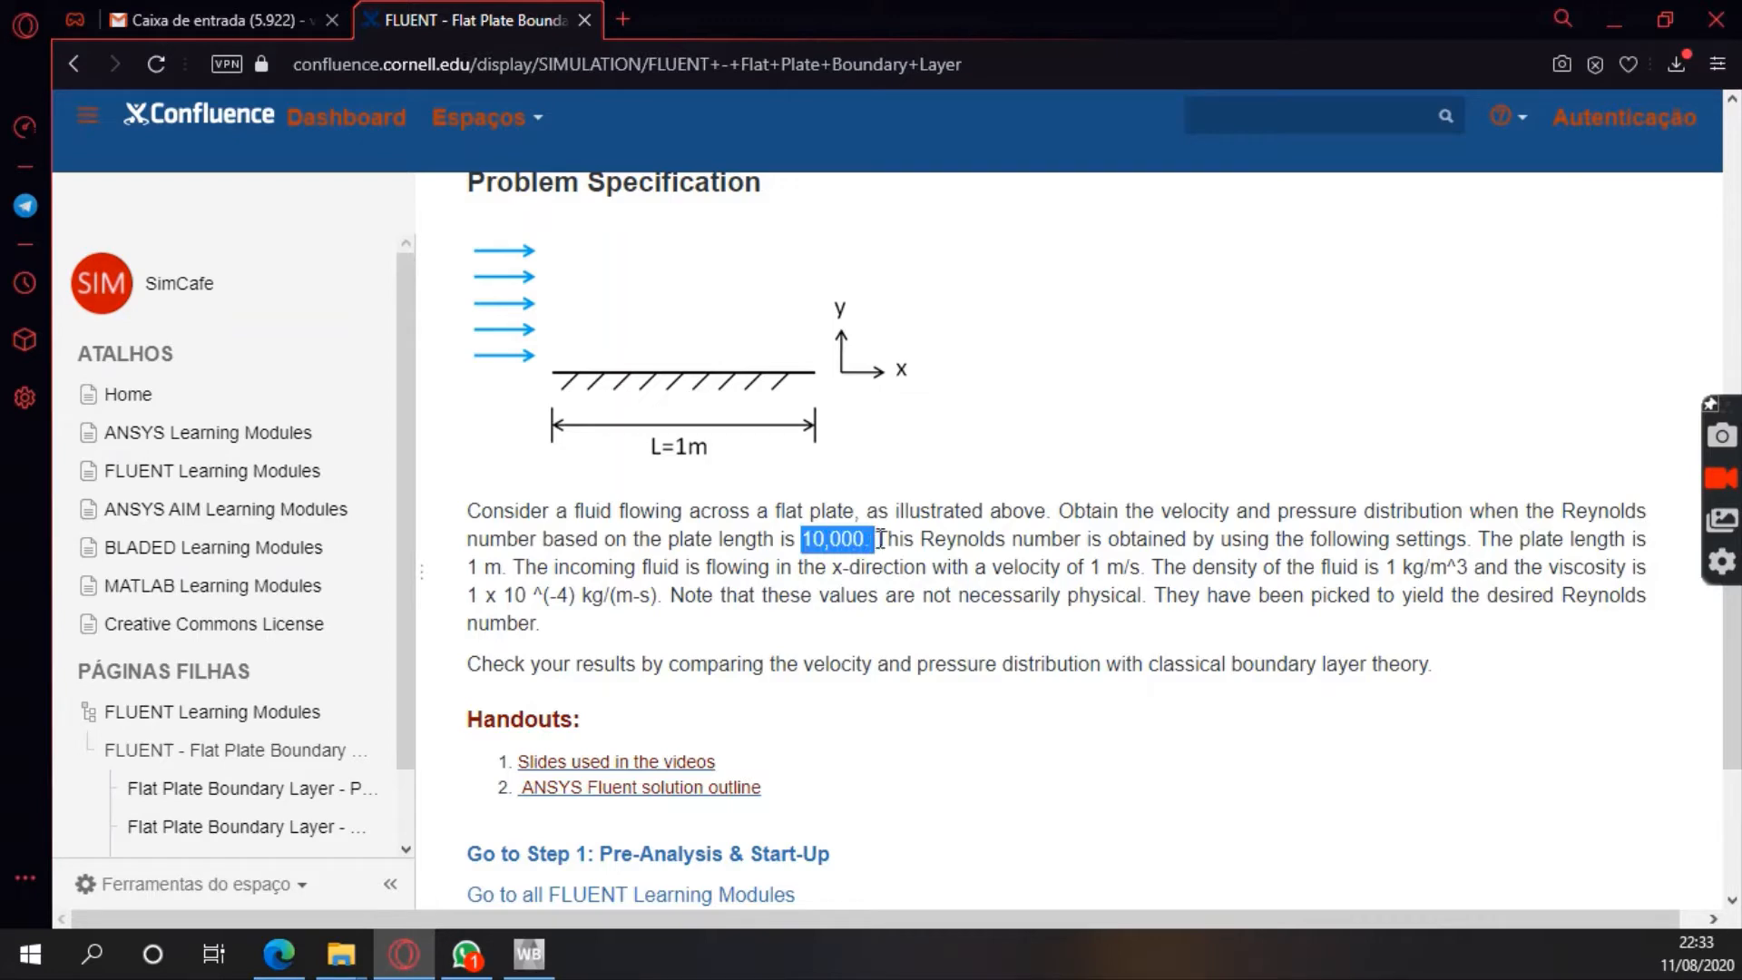
click(921, 655)
scroll(922, 655, down, 1)
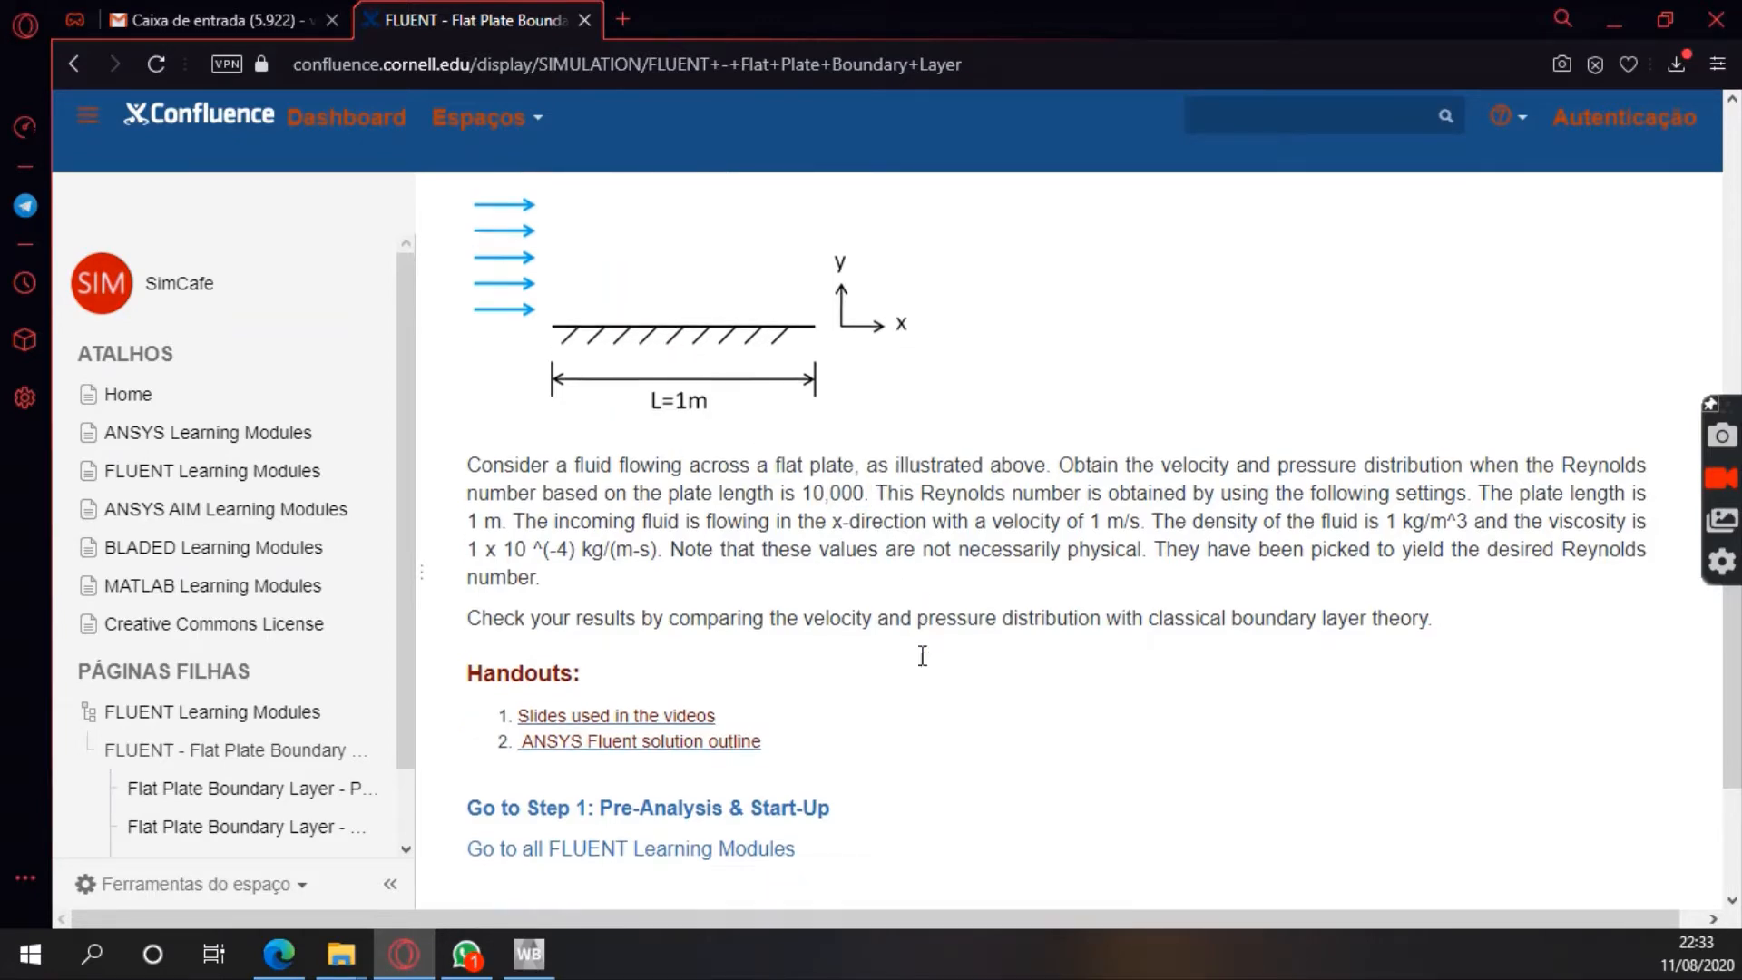
scroll(921, 655, up, 1)
scroll(922, 655, up, 1)
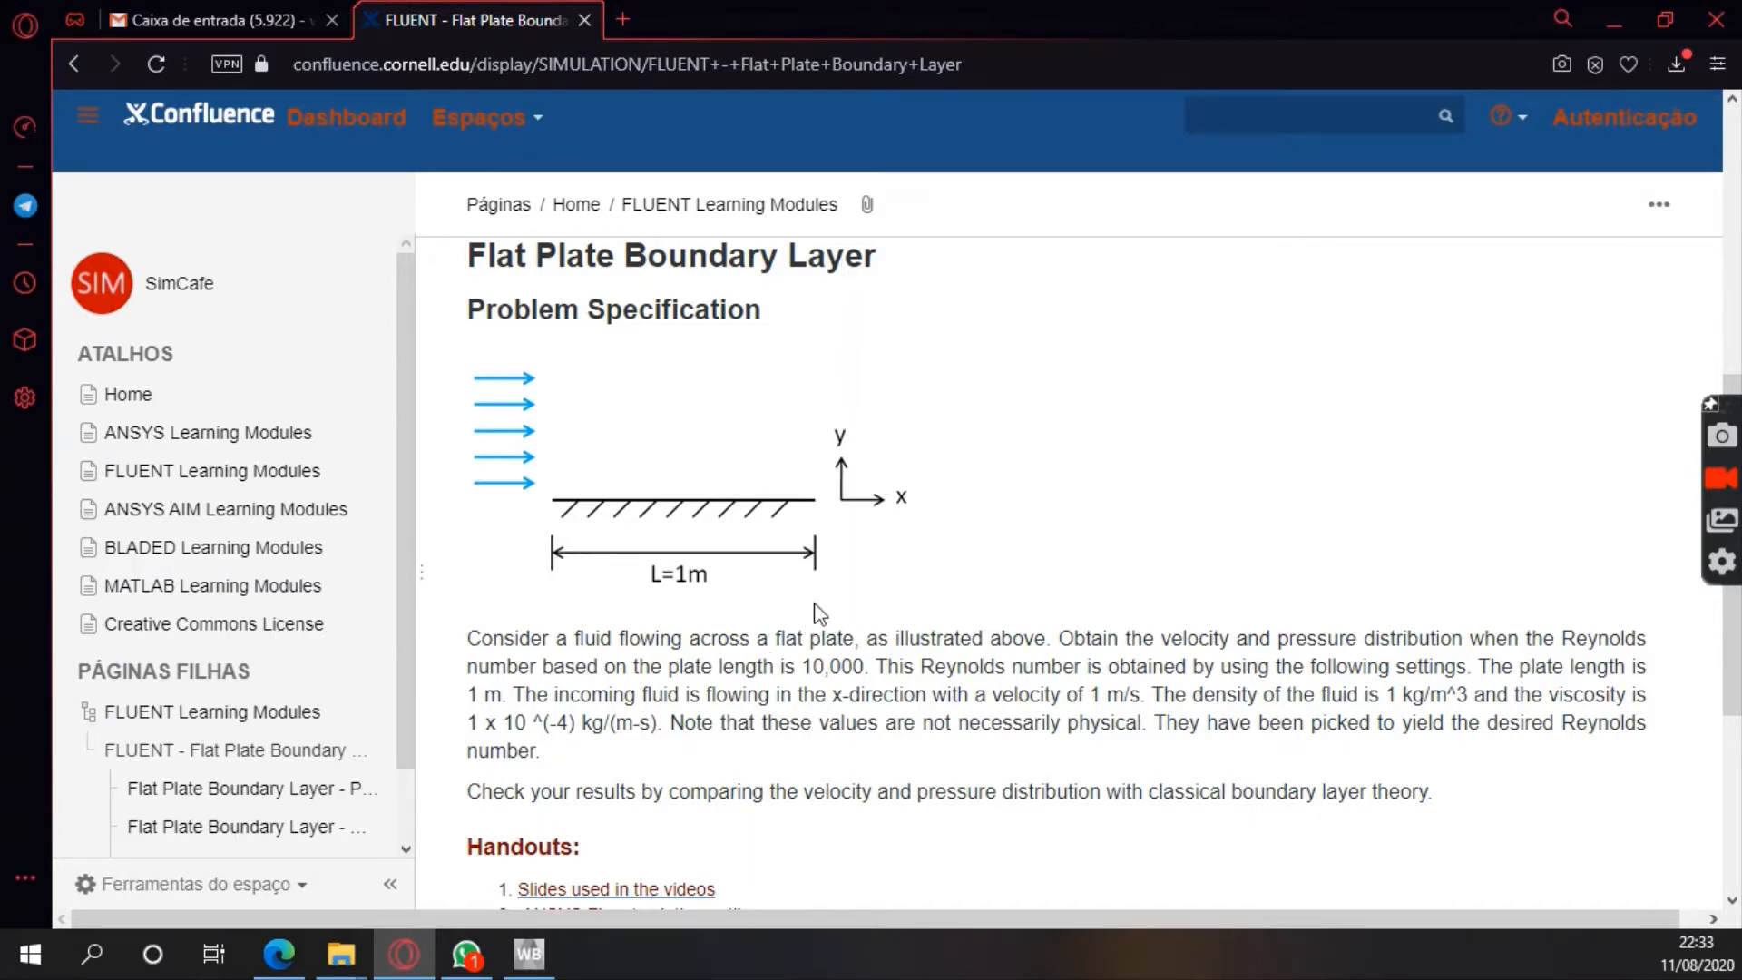
Open the tutorial's Pre-Analysis & Start-Up page and look through its mathematical model, numerical strategy and hand calculations
scroll(816, 606, down, 5)
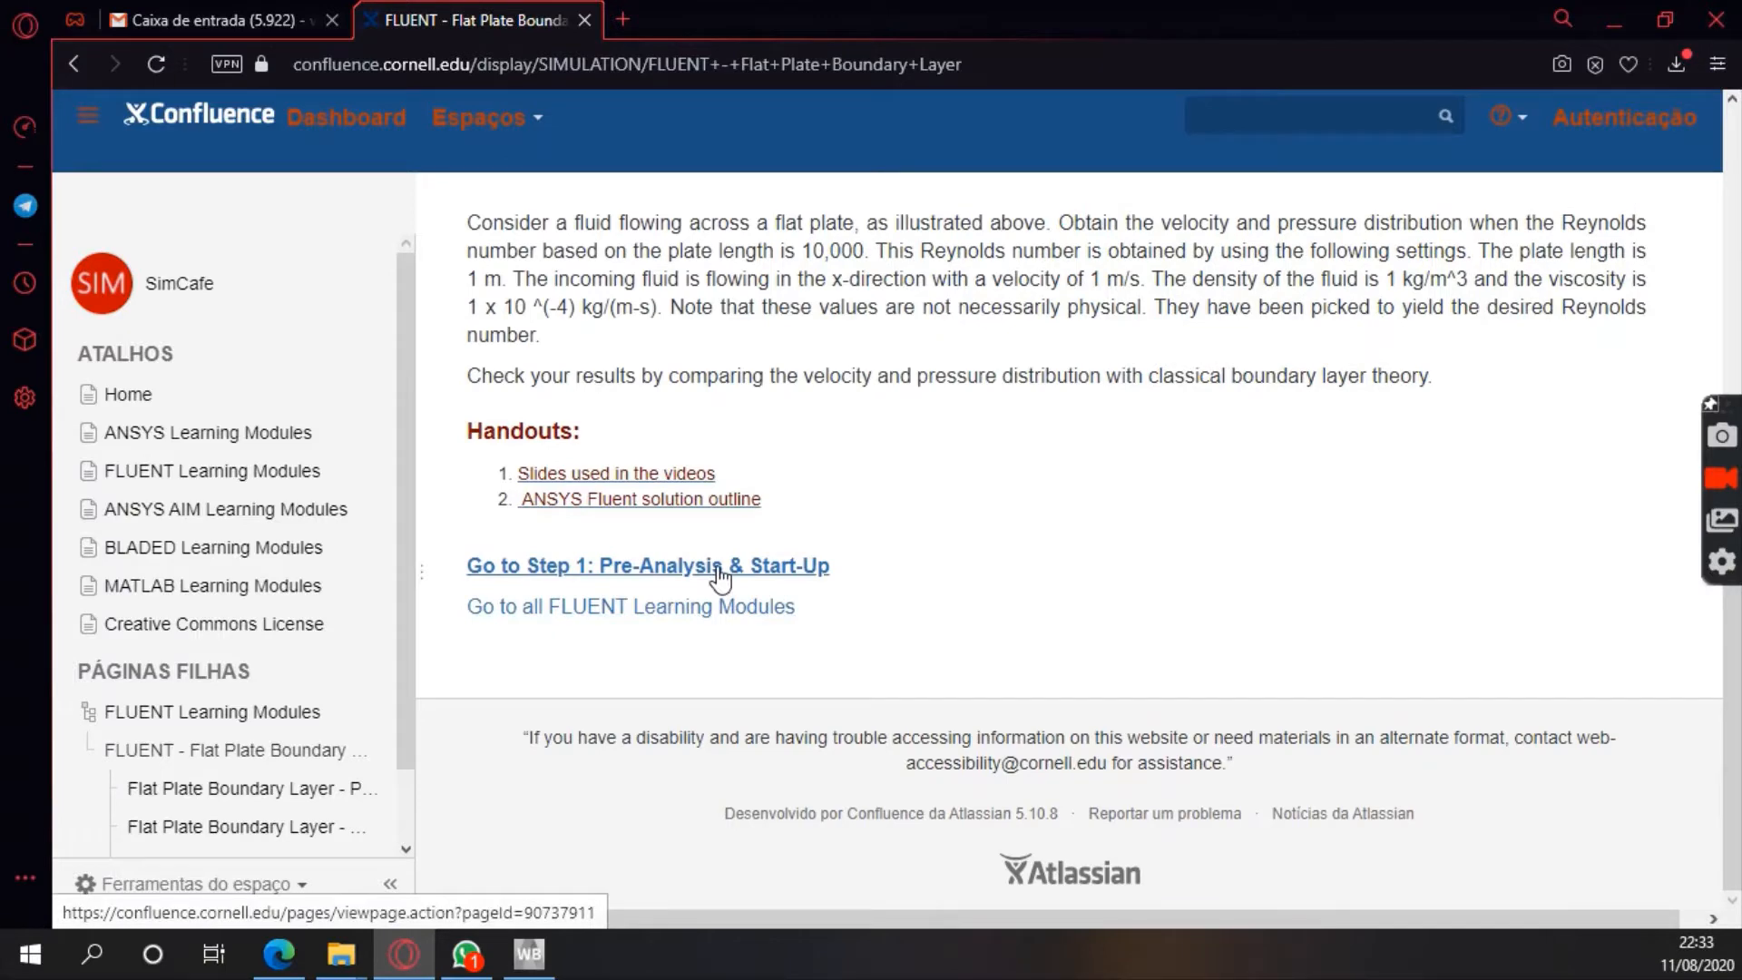
click(719, 566)
scroll(782, 508, down, 5)
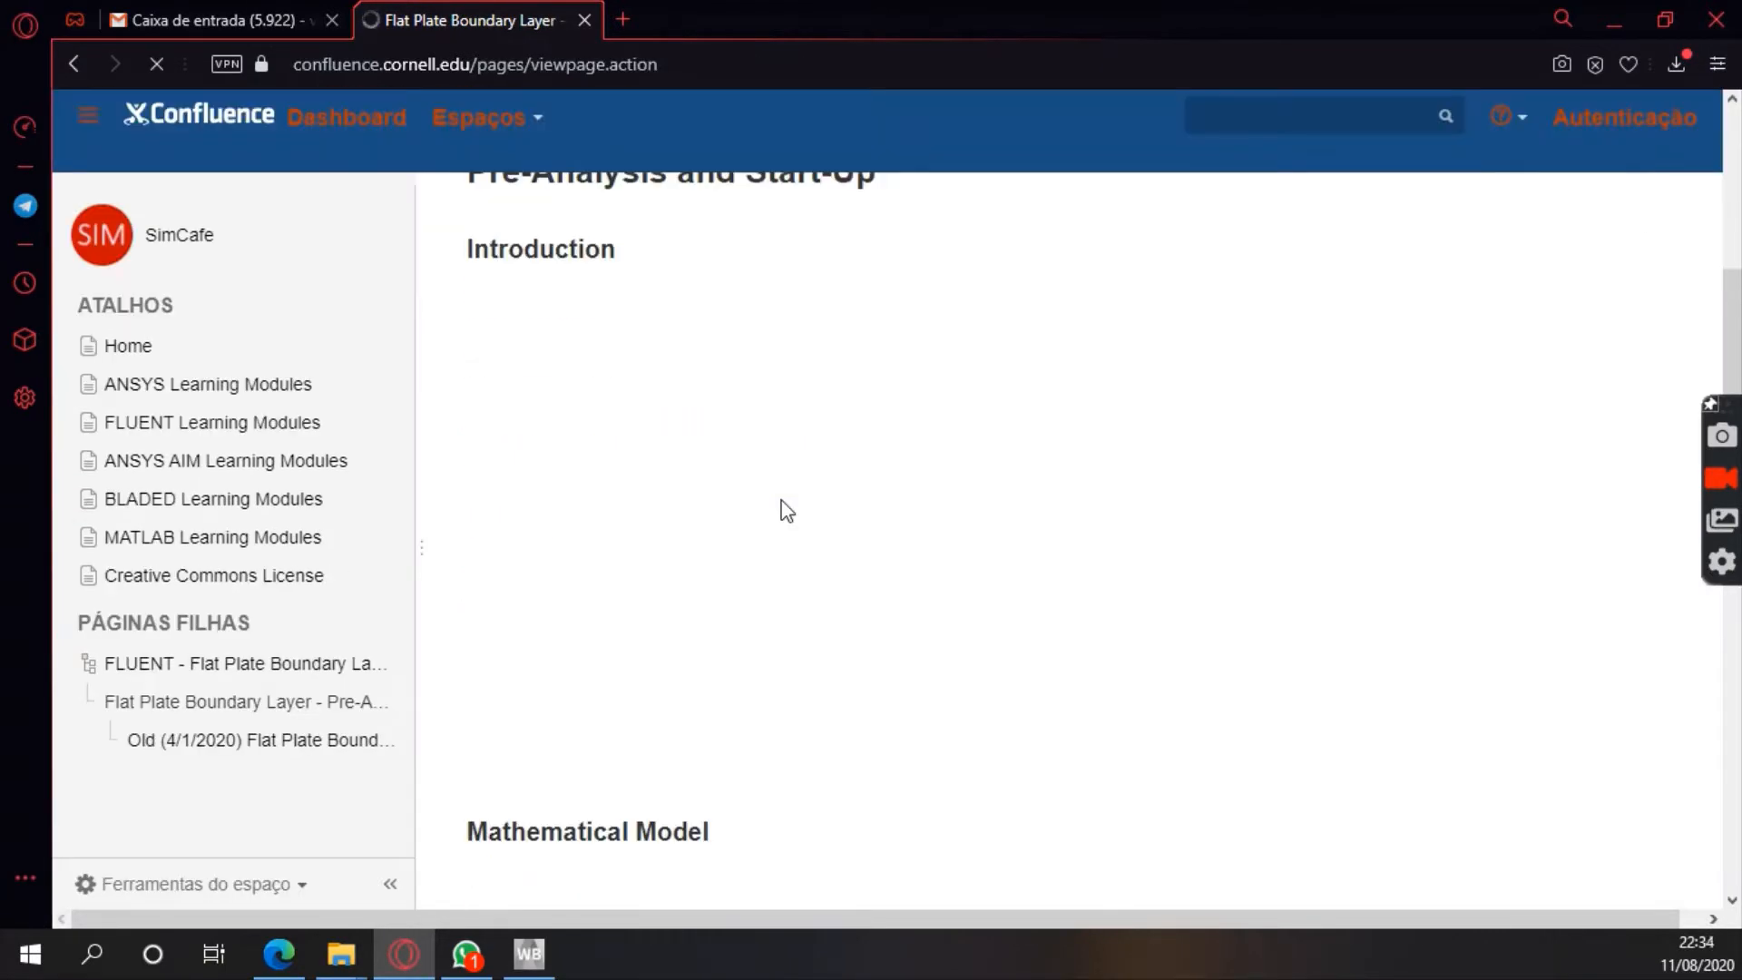
scroll(781, 502, down, 2)
scroll(778, 510, up, 2)
scroll(777, 512, down, 4)
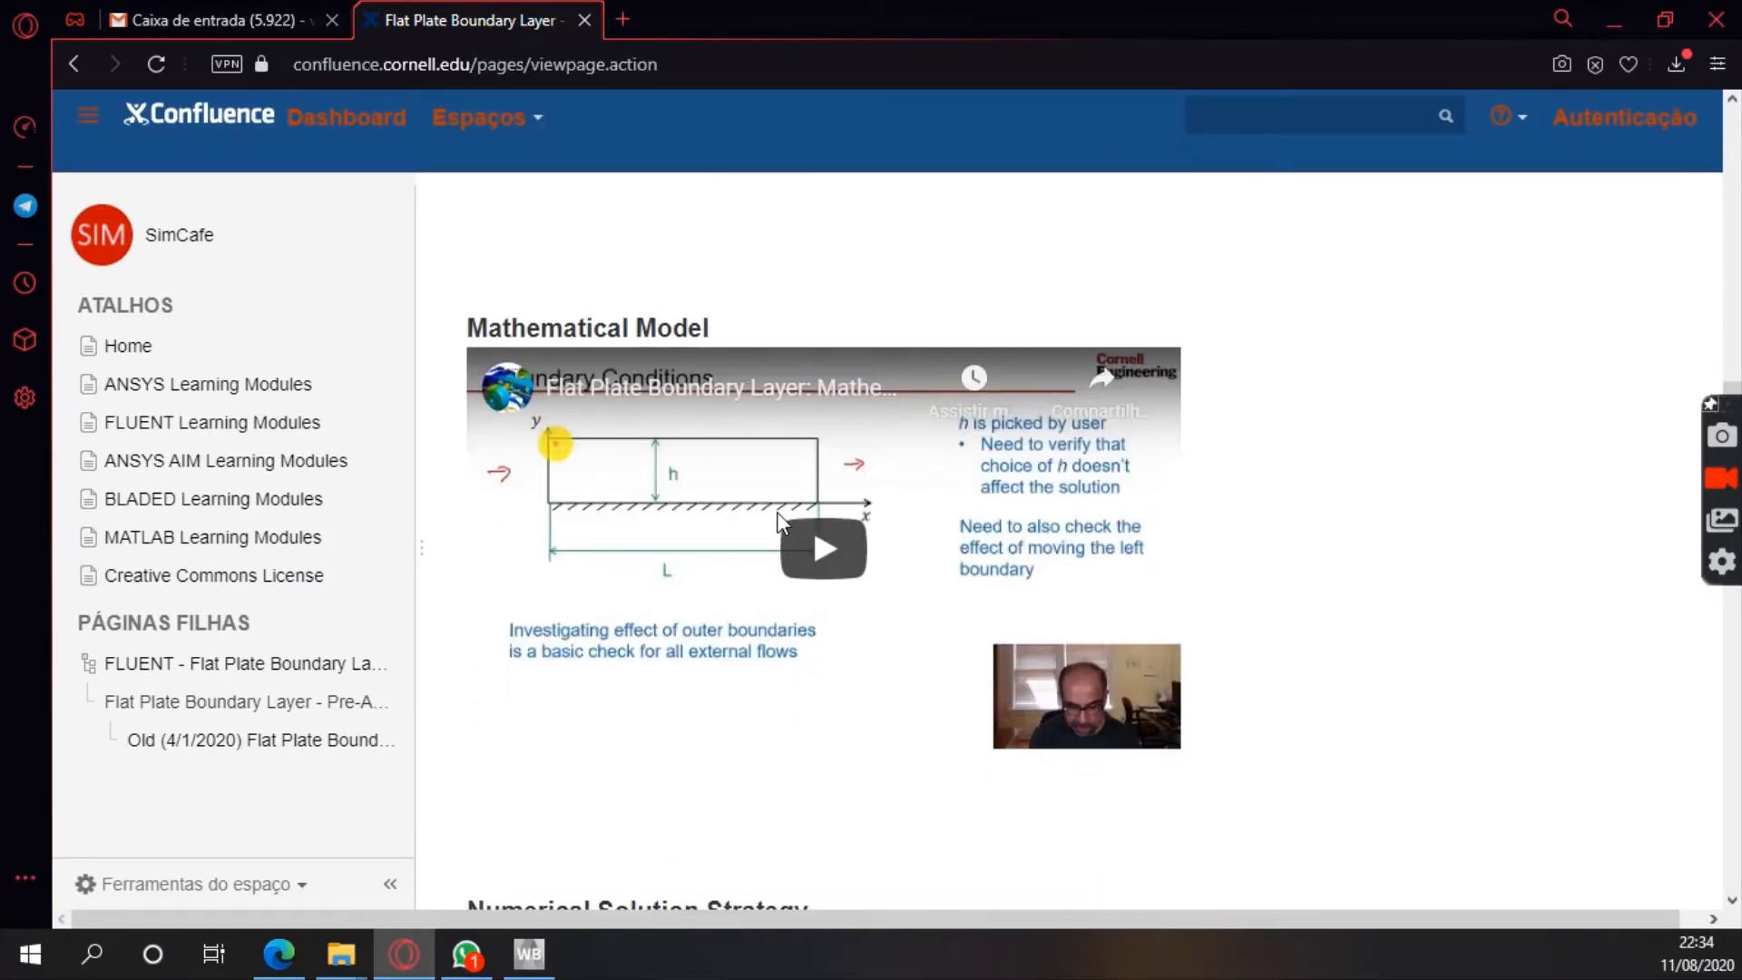
scroll(776, 511, down, 9)
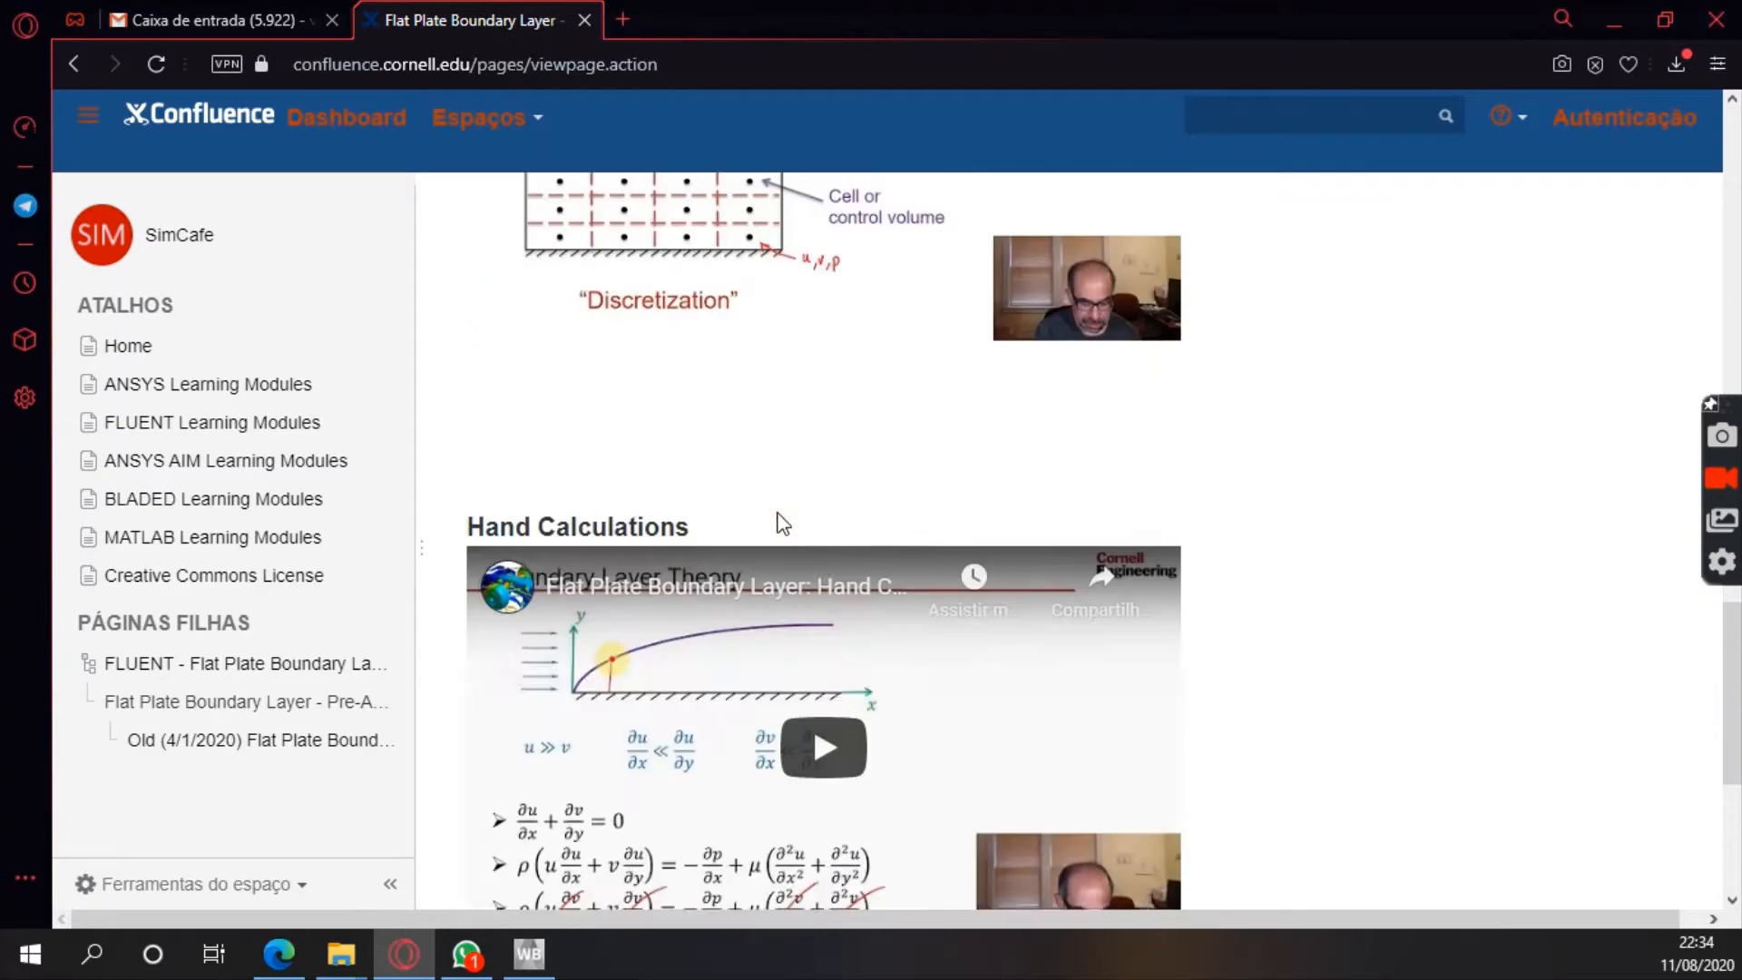
scroll(776, 512, down, 5)
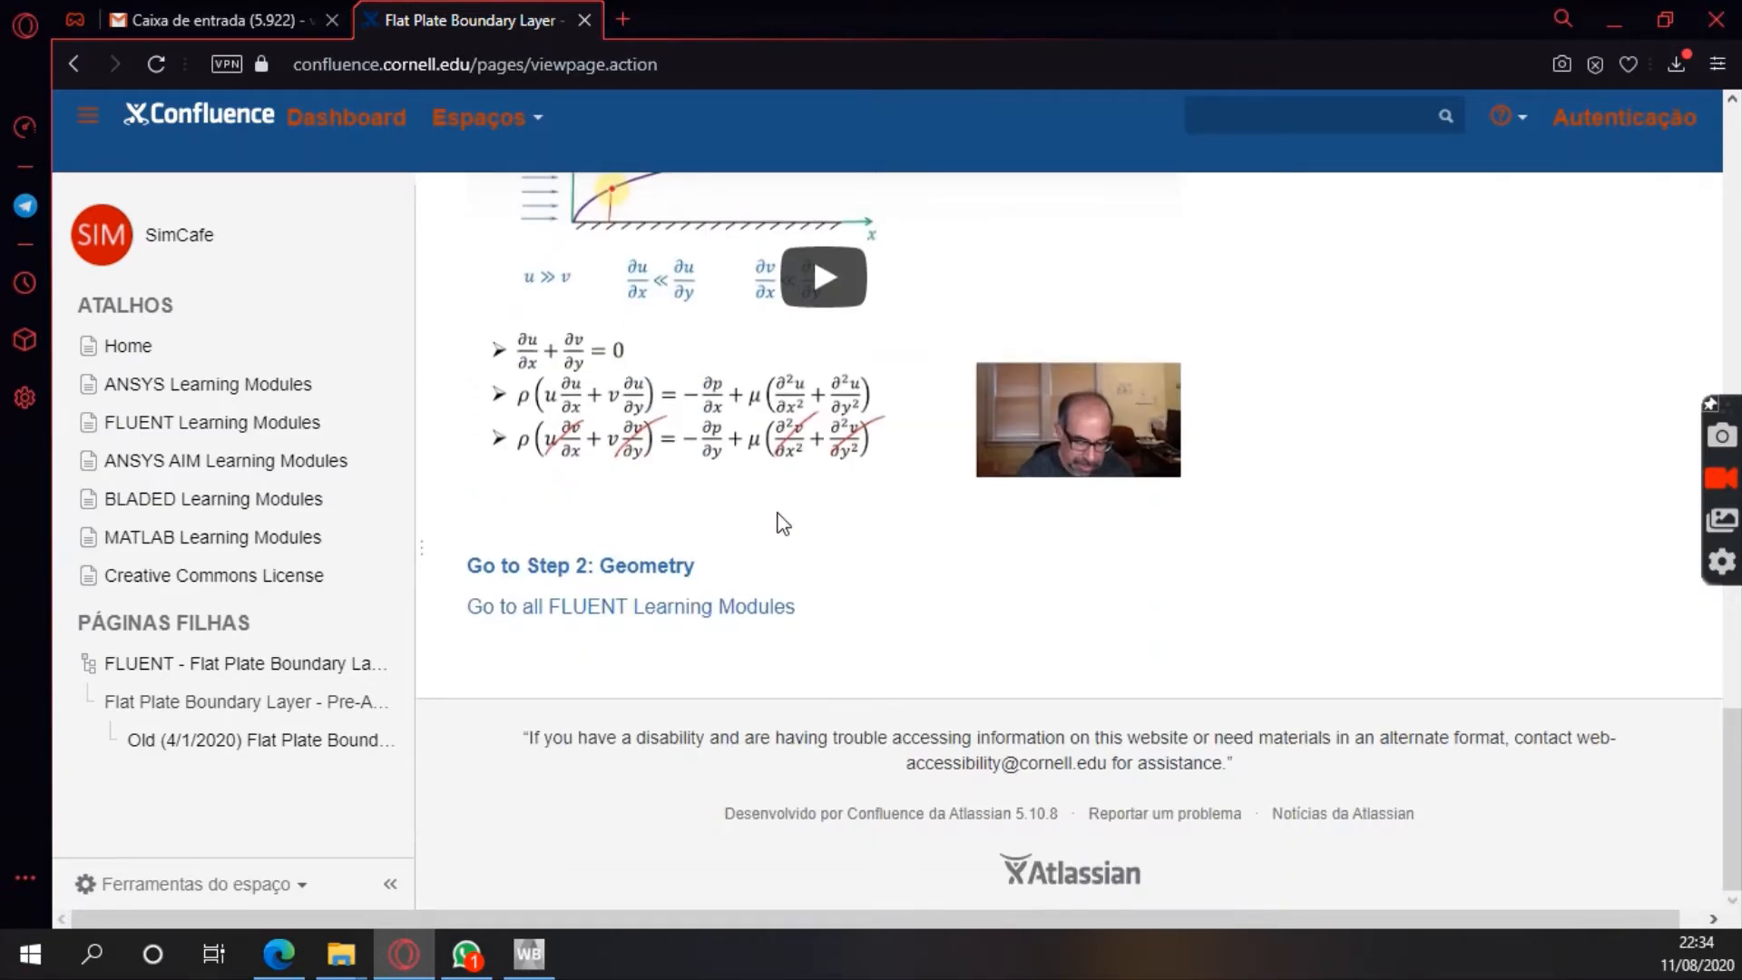
Open the Flat Plate Boundary Layer tutorial from the list of all FLUENT learning modules and review its author, contents and problem specification
click(695, 609)
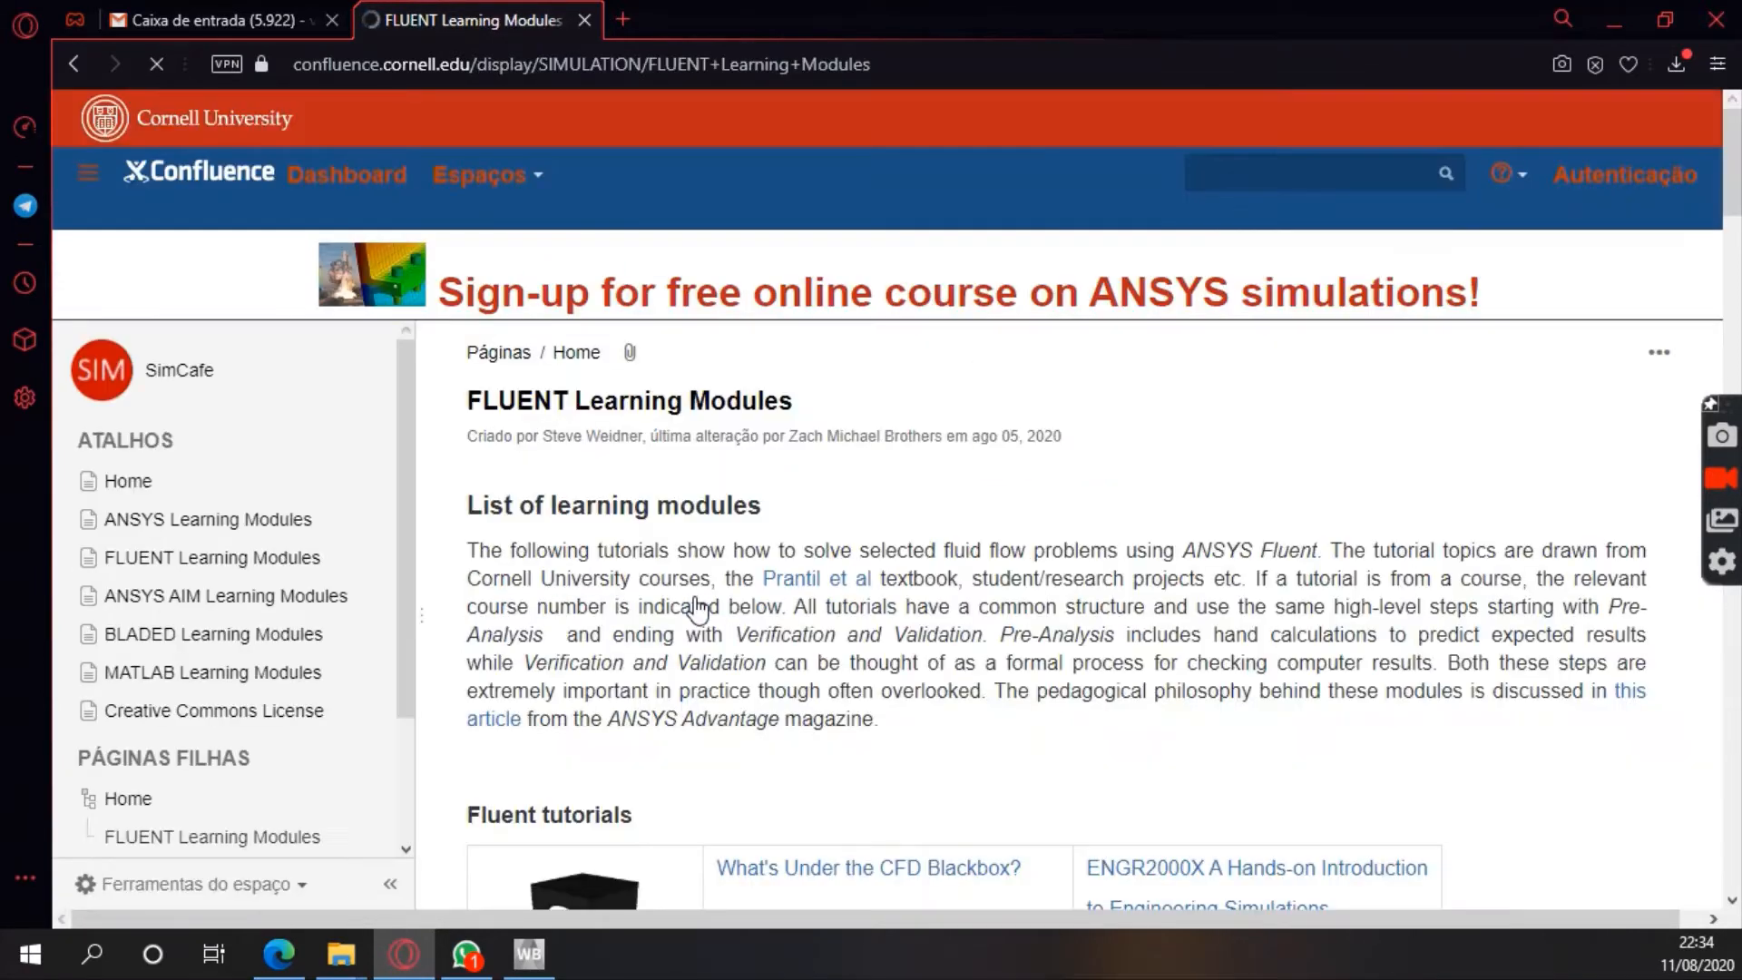
scroll(794, 517, down, 10)
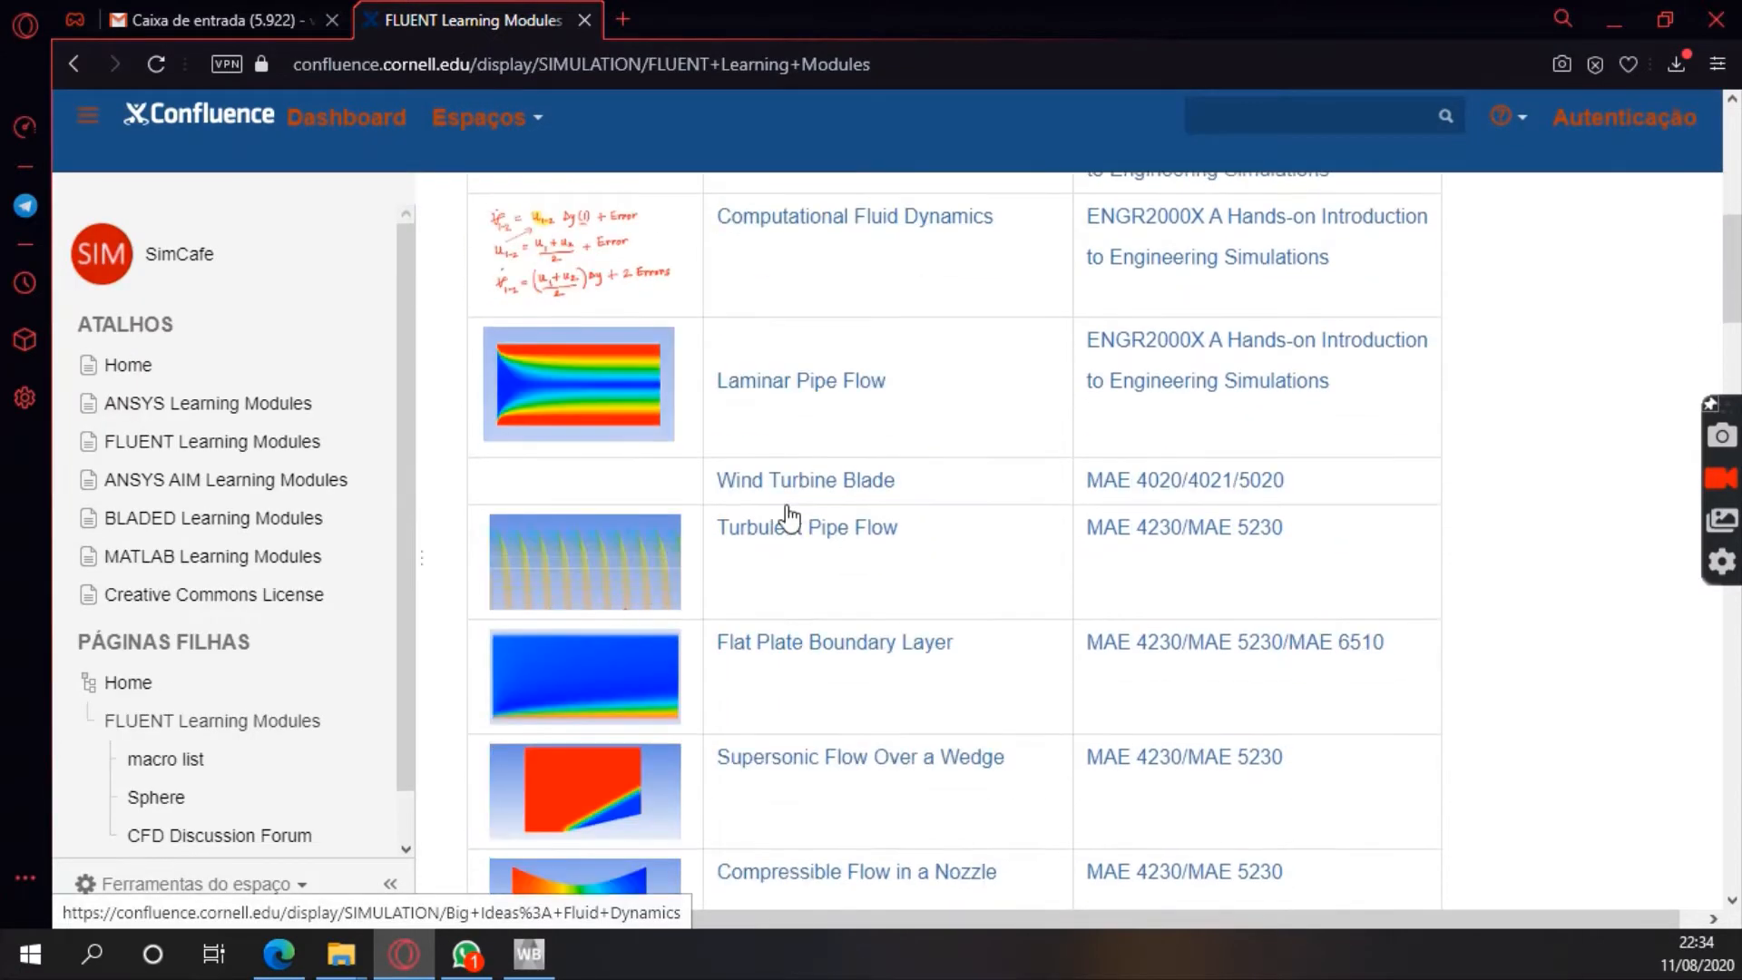
click(803, 633)
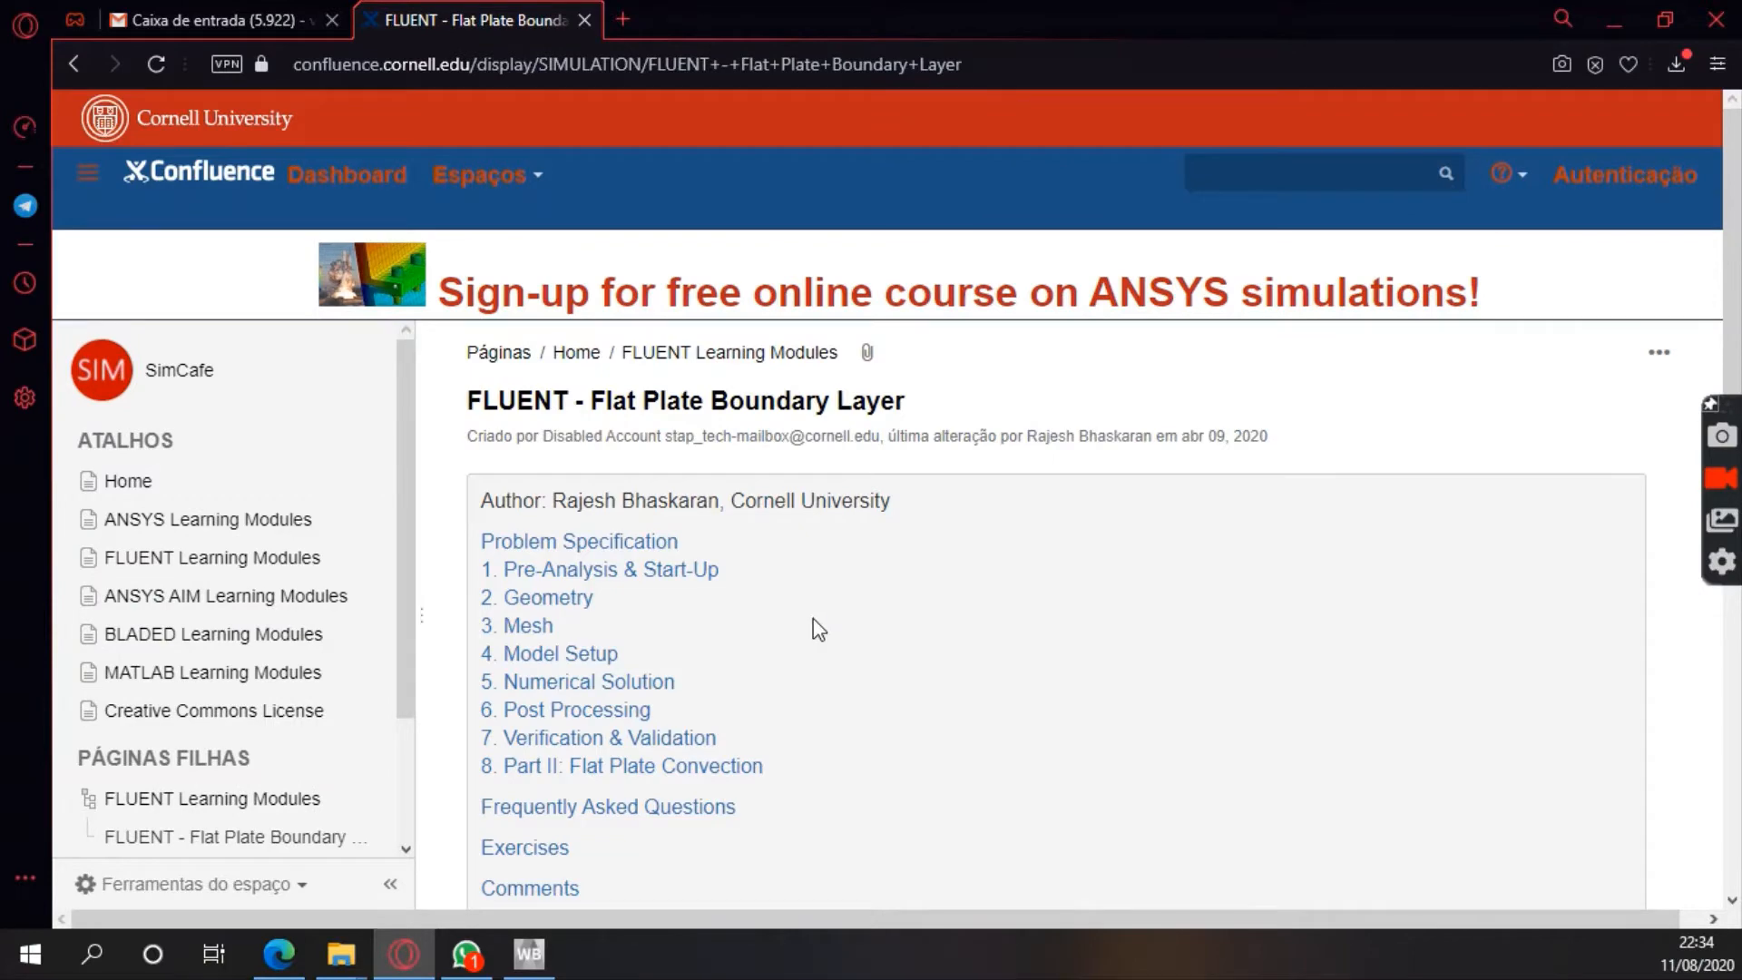
scroll(817, 626, down, 4)
scroll(799, 622, up, 1)
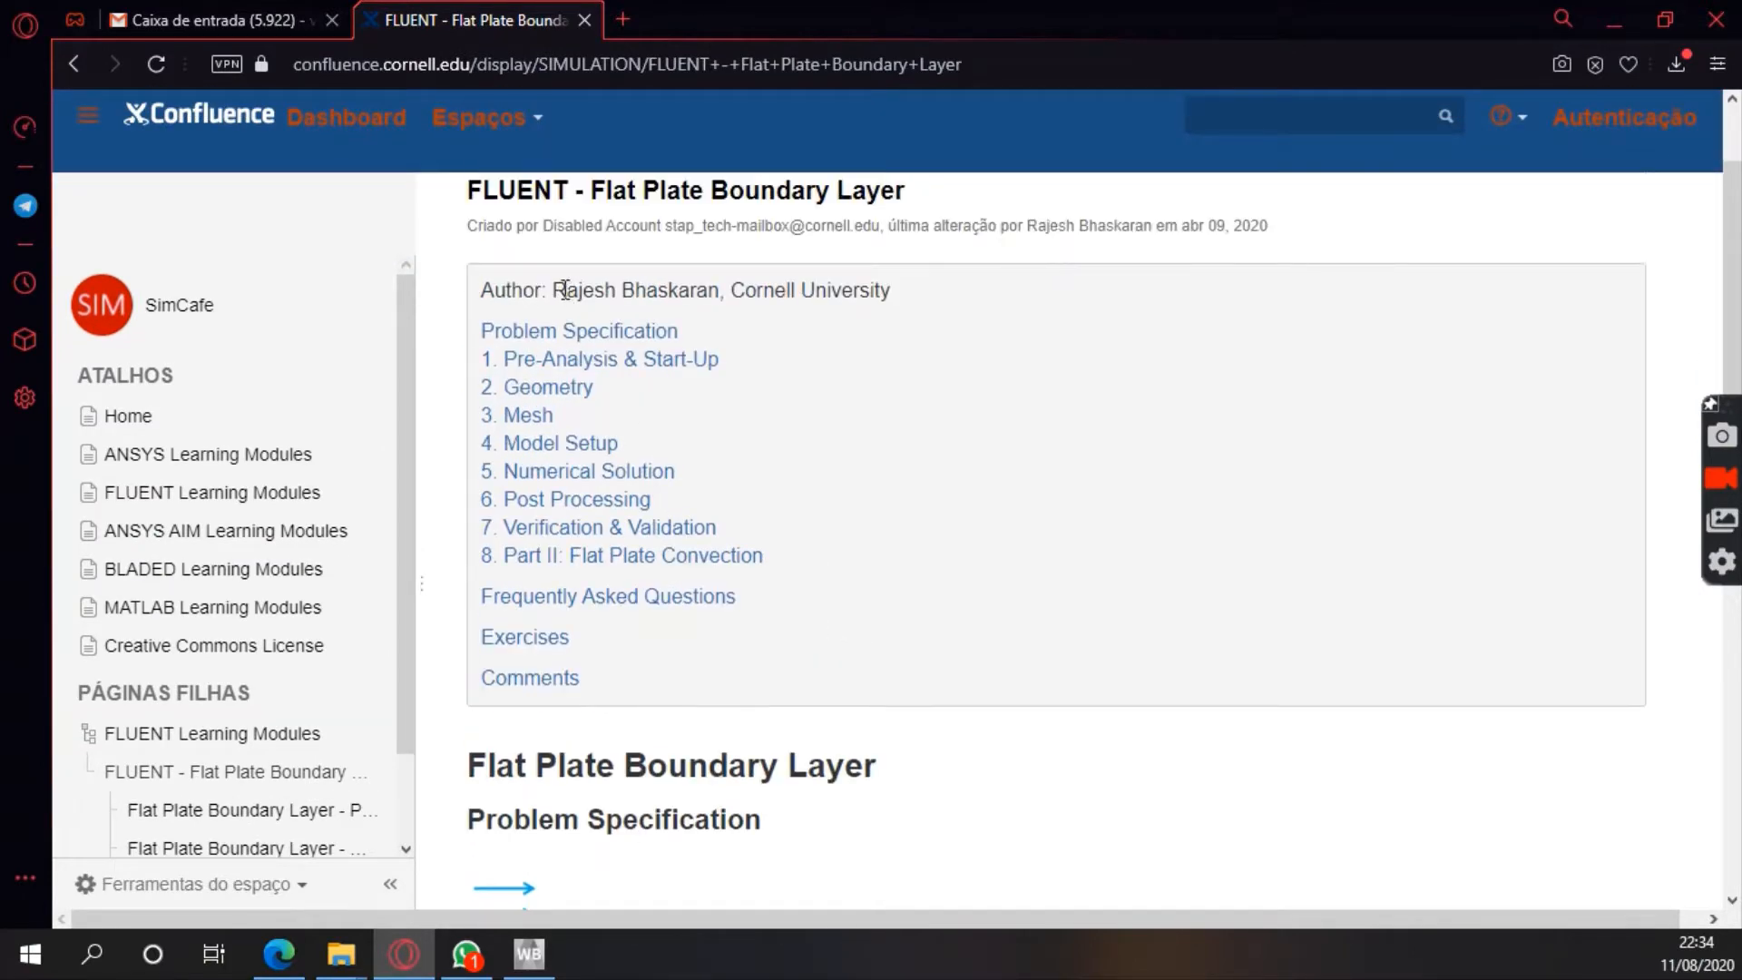
drag(564, 289, 732, 291)
click(1137, 627)
scroll(1138, 629, down, 4)
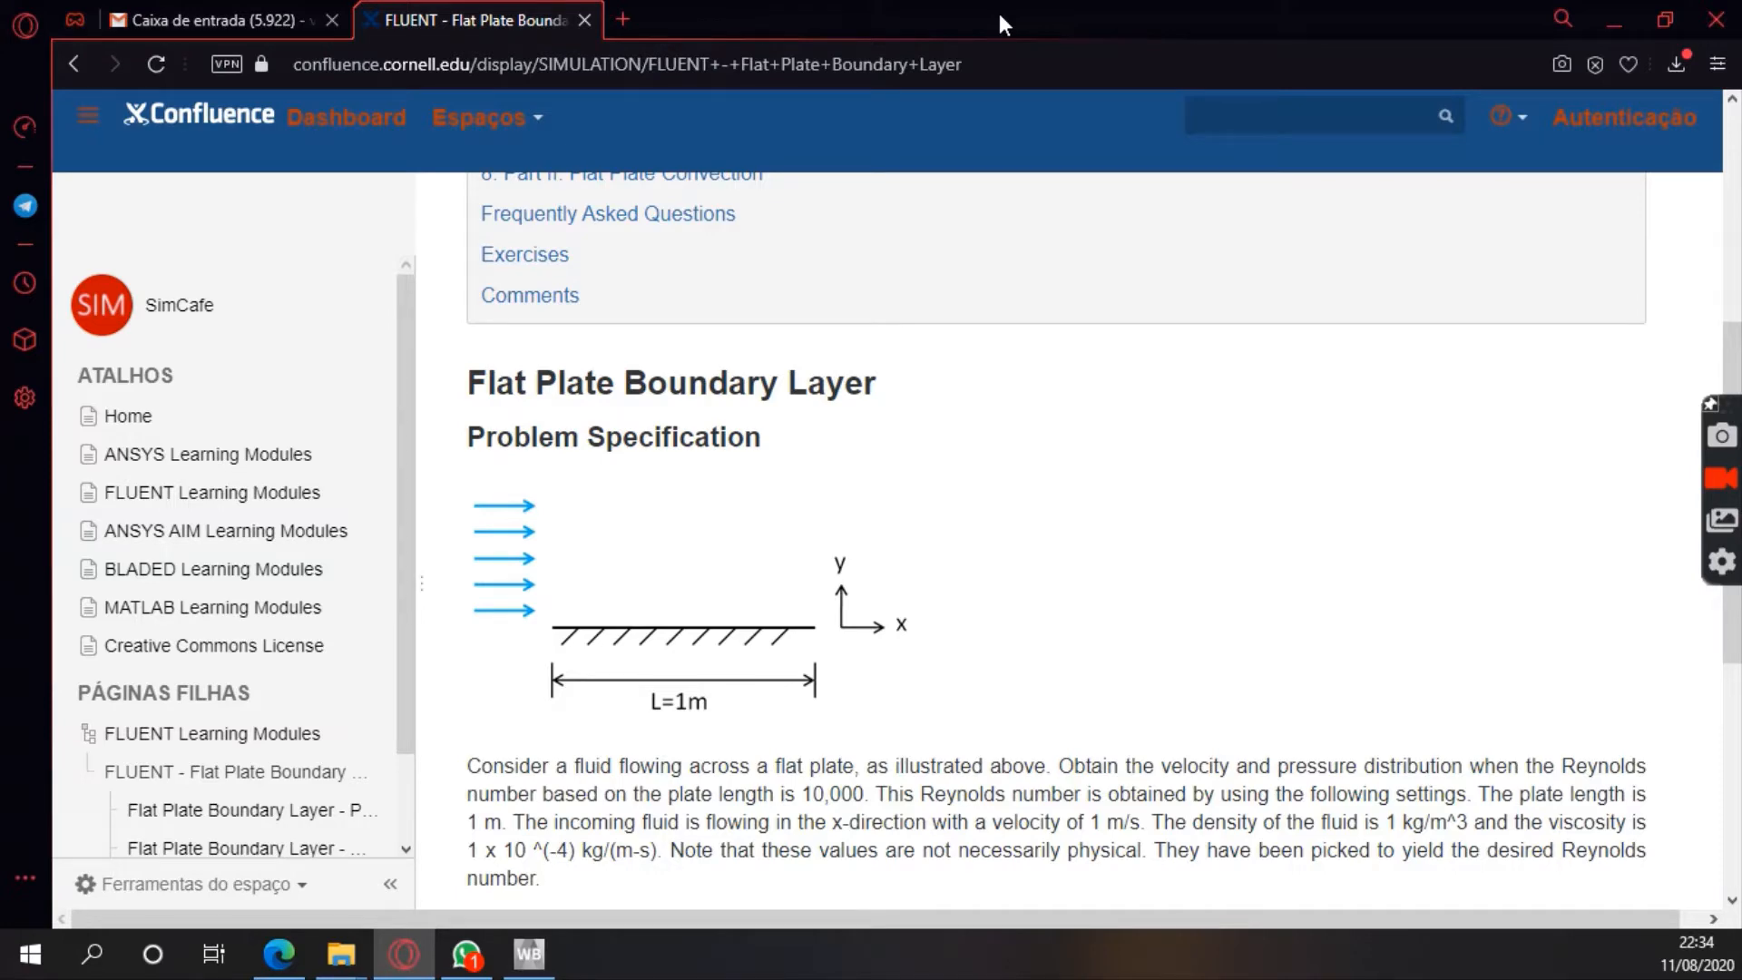
Switch to Workbench and add a Fluid Flow (Fluent) analysis system to the project schematic, keeping its default name
drag(999, 15, 0, 635)
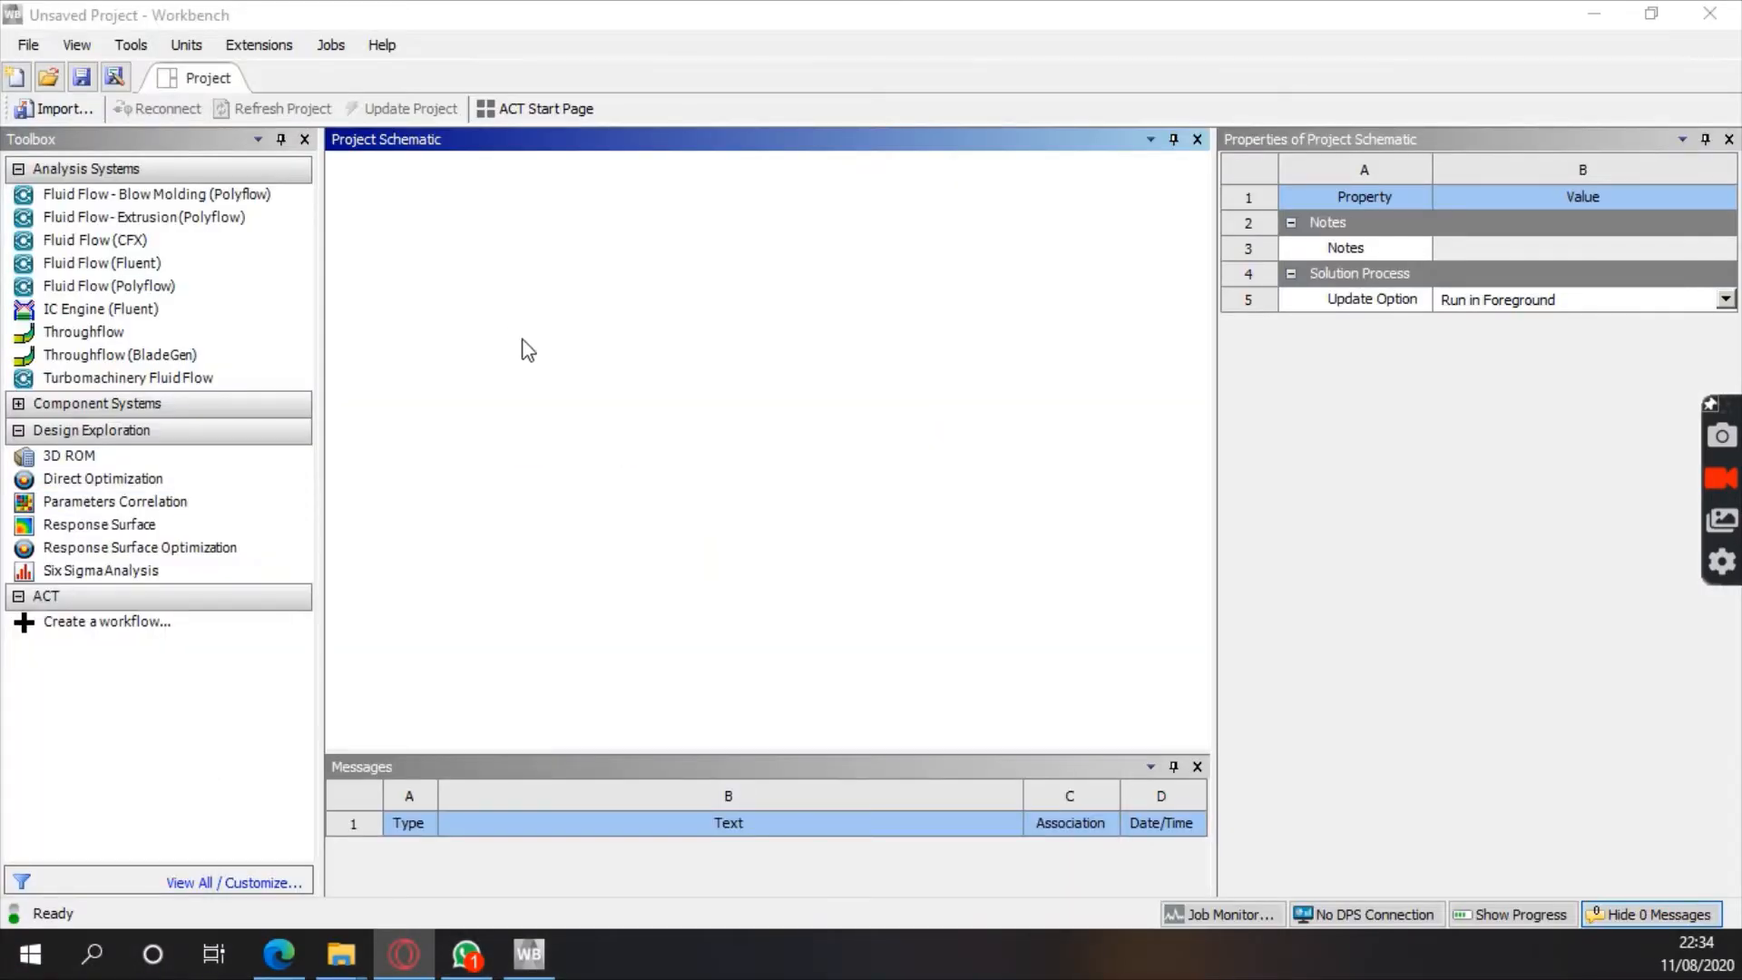
click(568, 413)
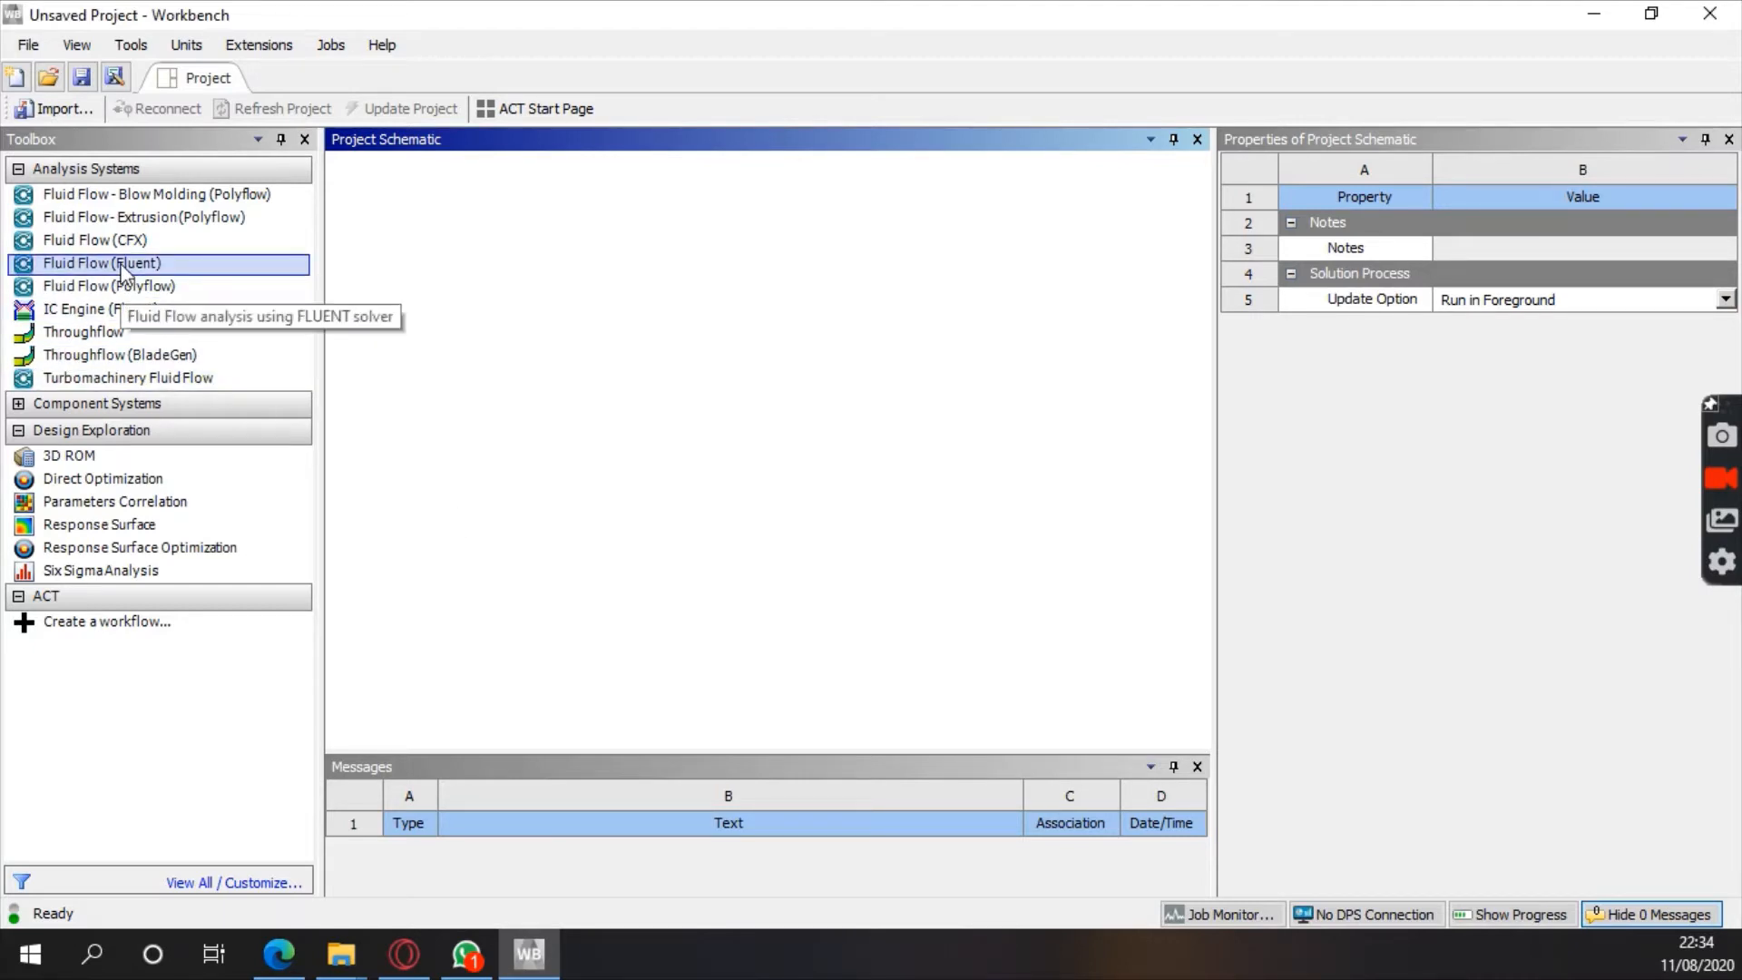
drag(122, 272, 509, 279)
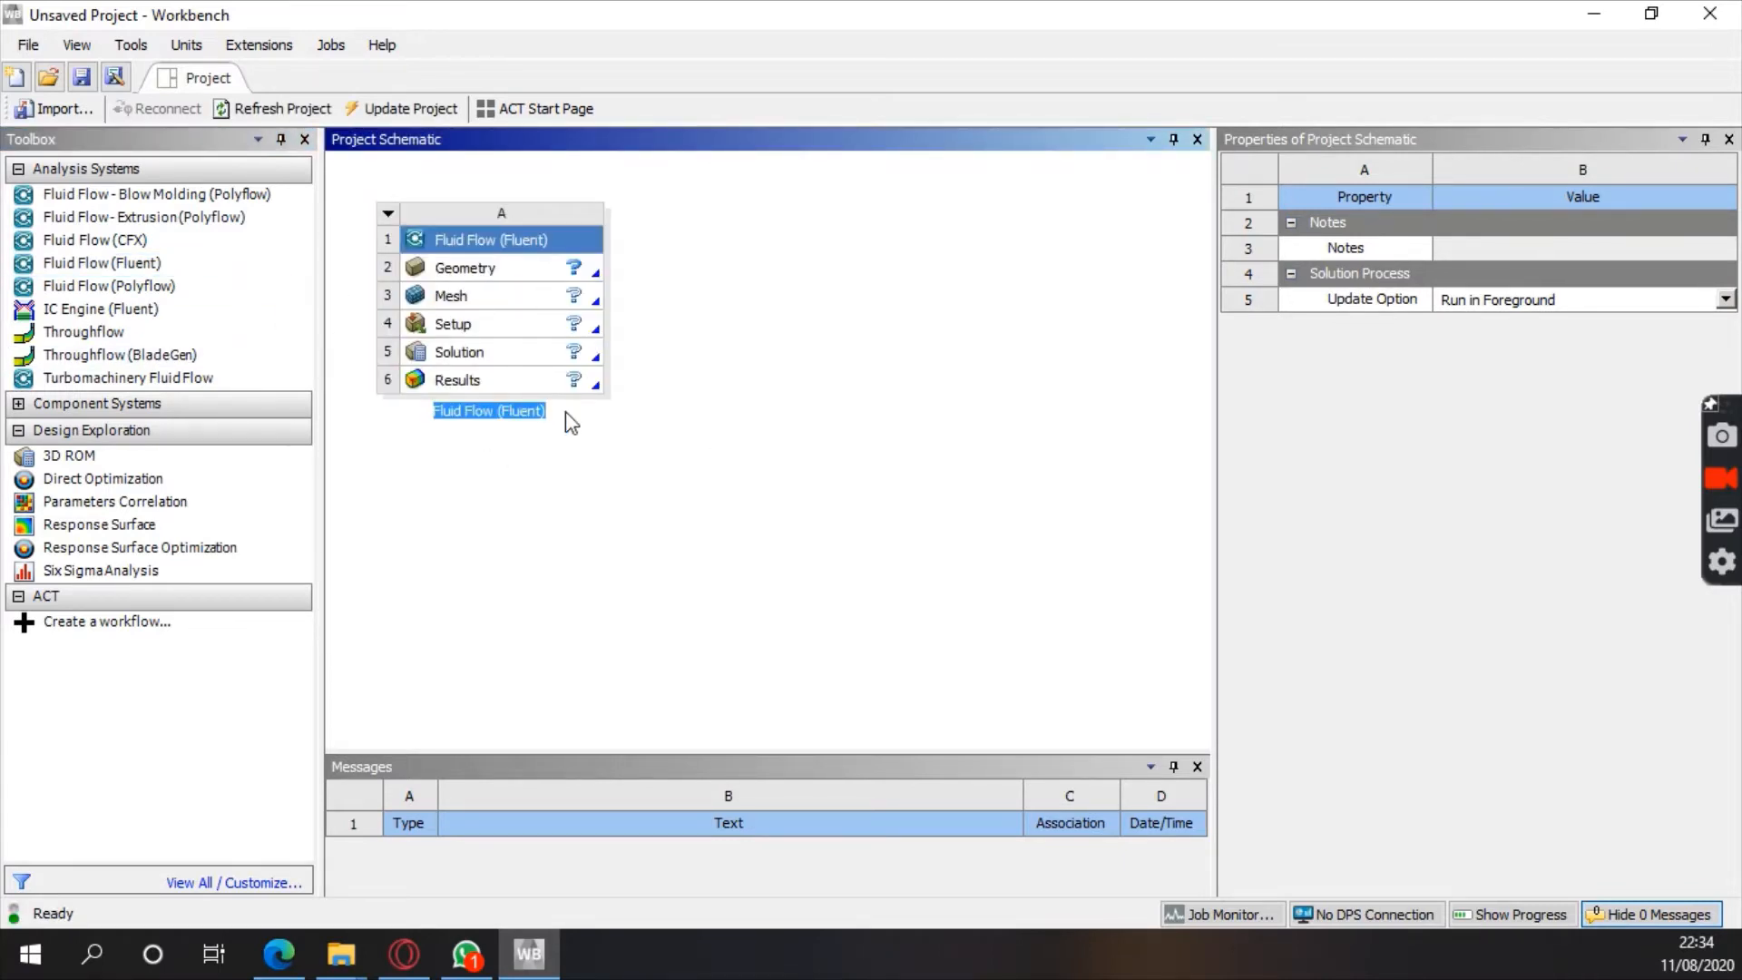
click(532, 582)
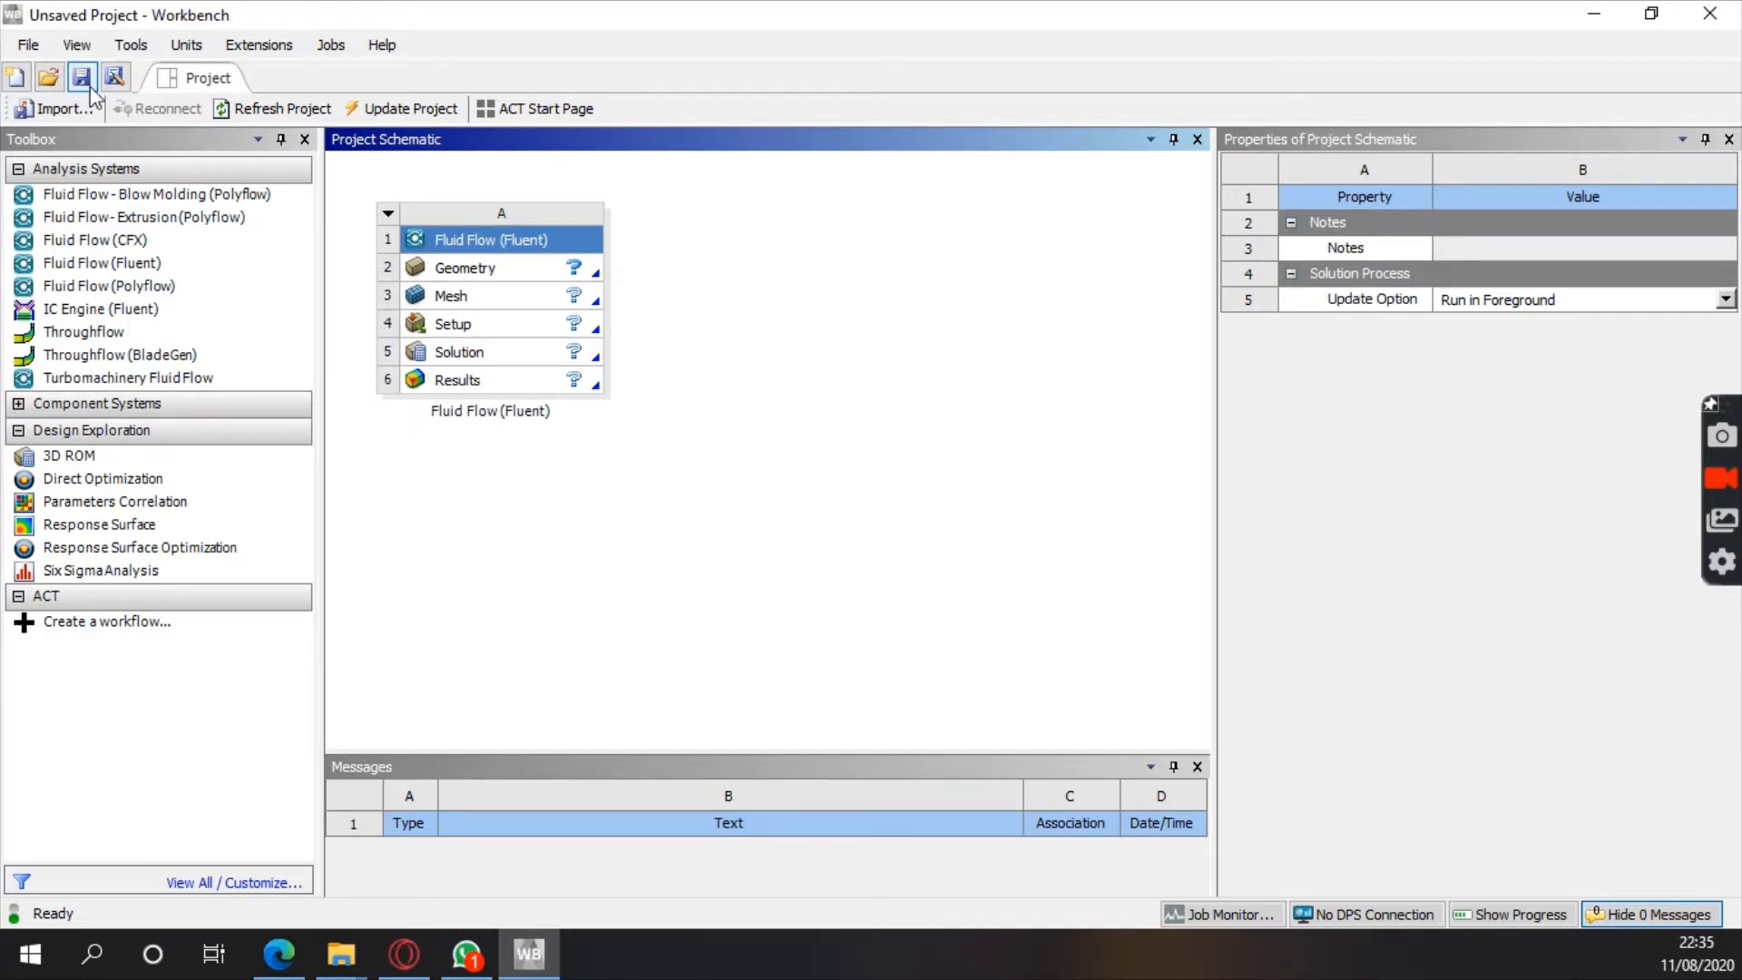
Rename the Fluid Flow (Fluent) system to "Flat Plate Boundary Layer"
click(396, 212)
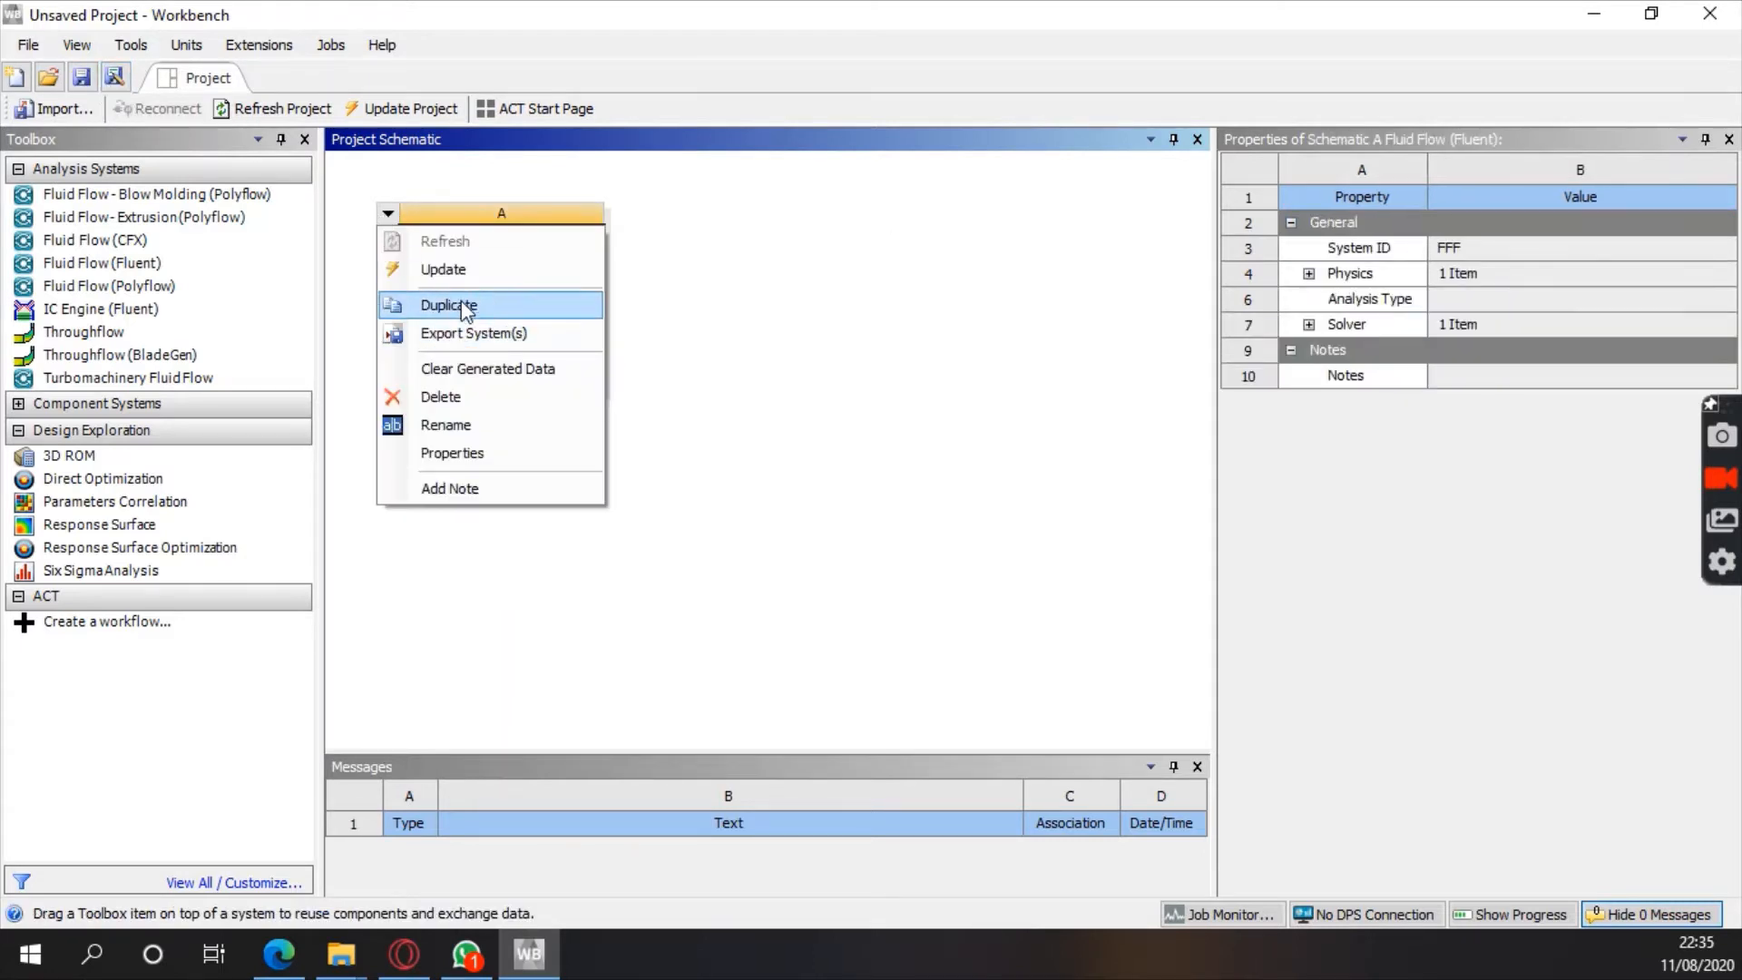
click(478, 433)
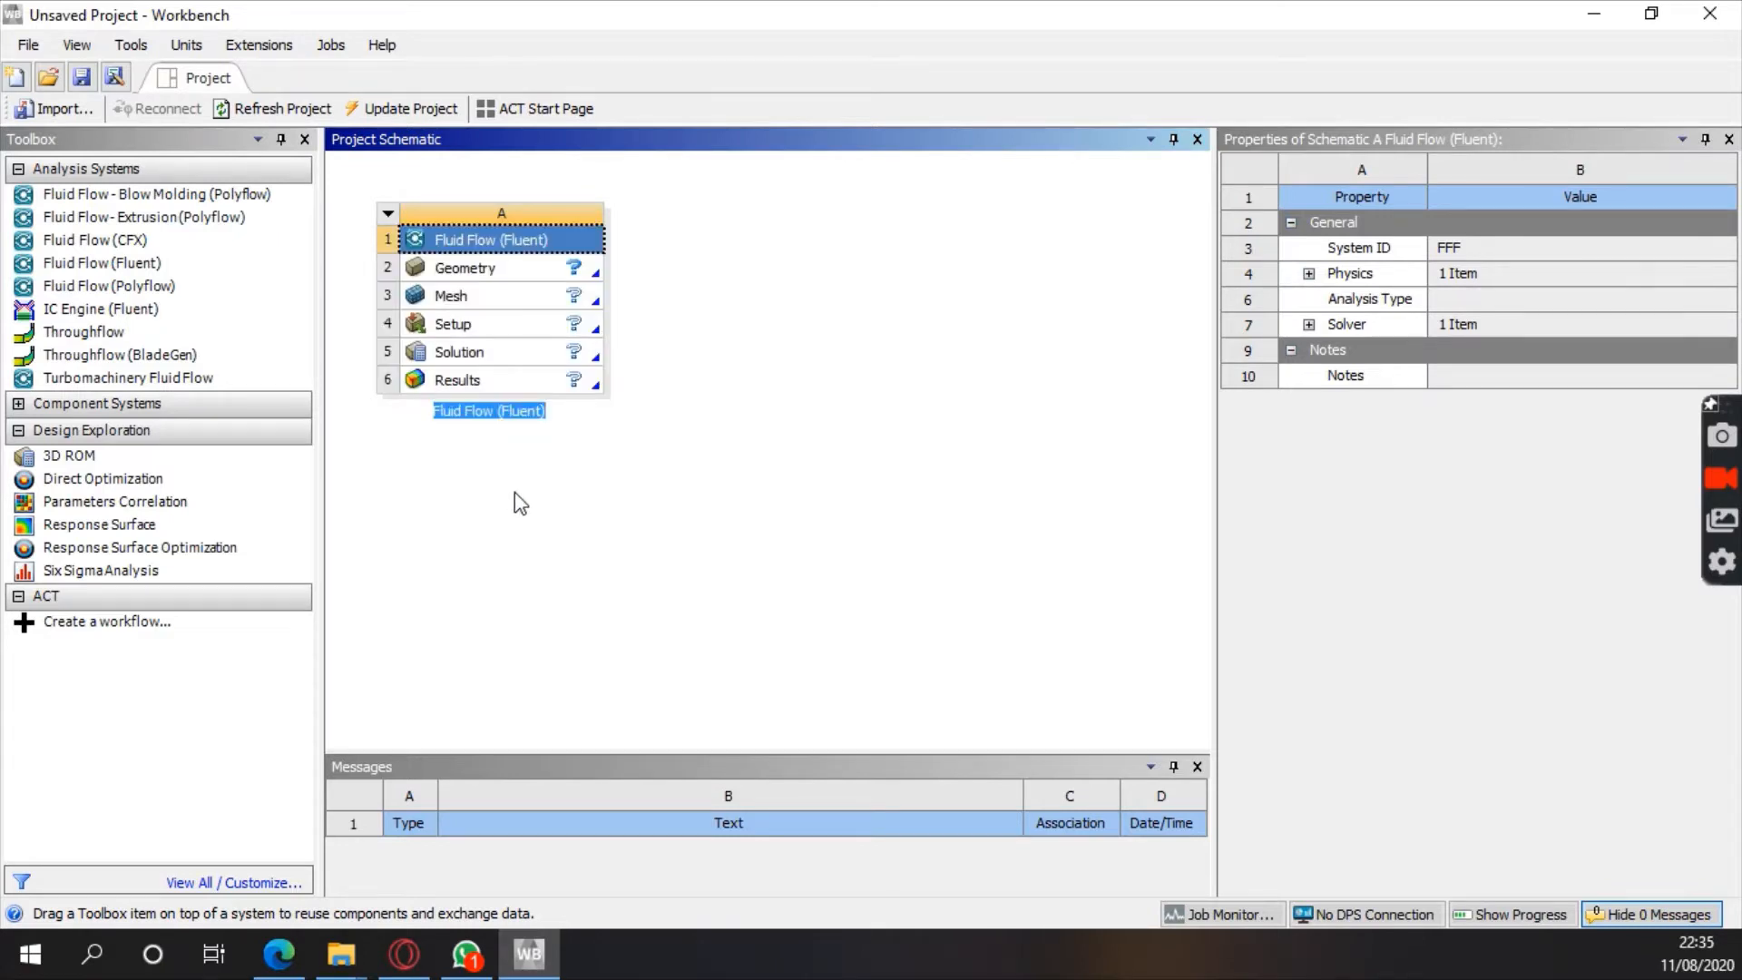
text(Flat PL)
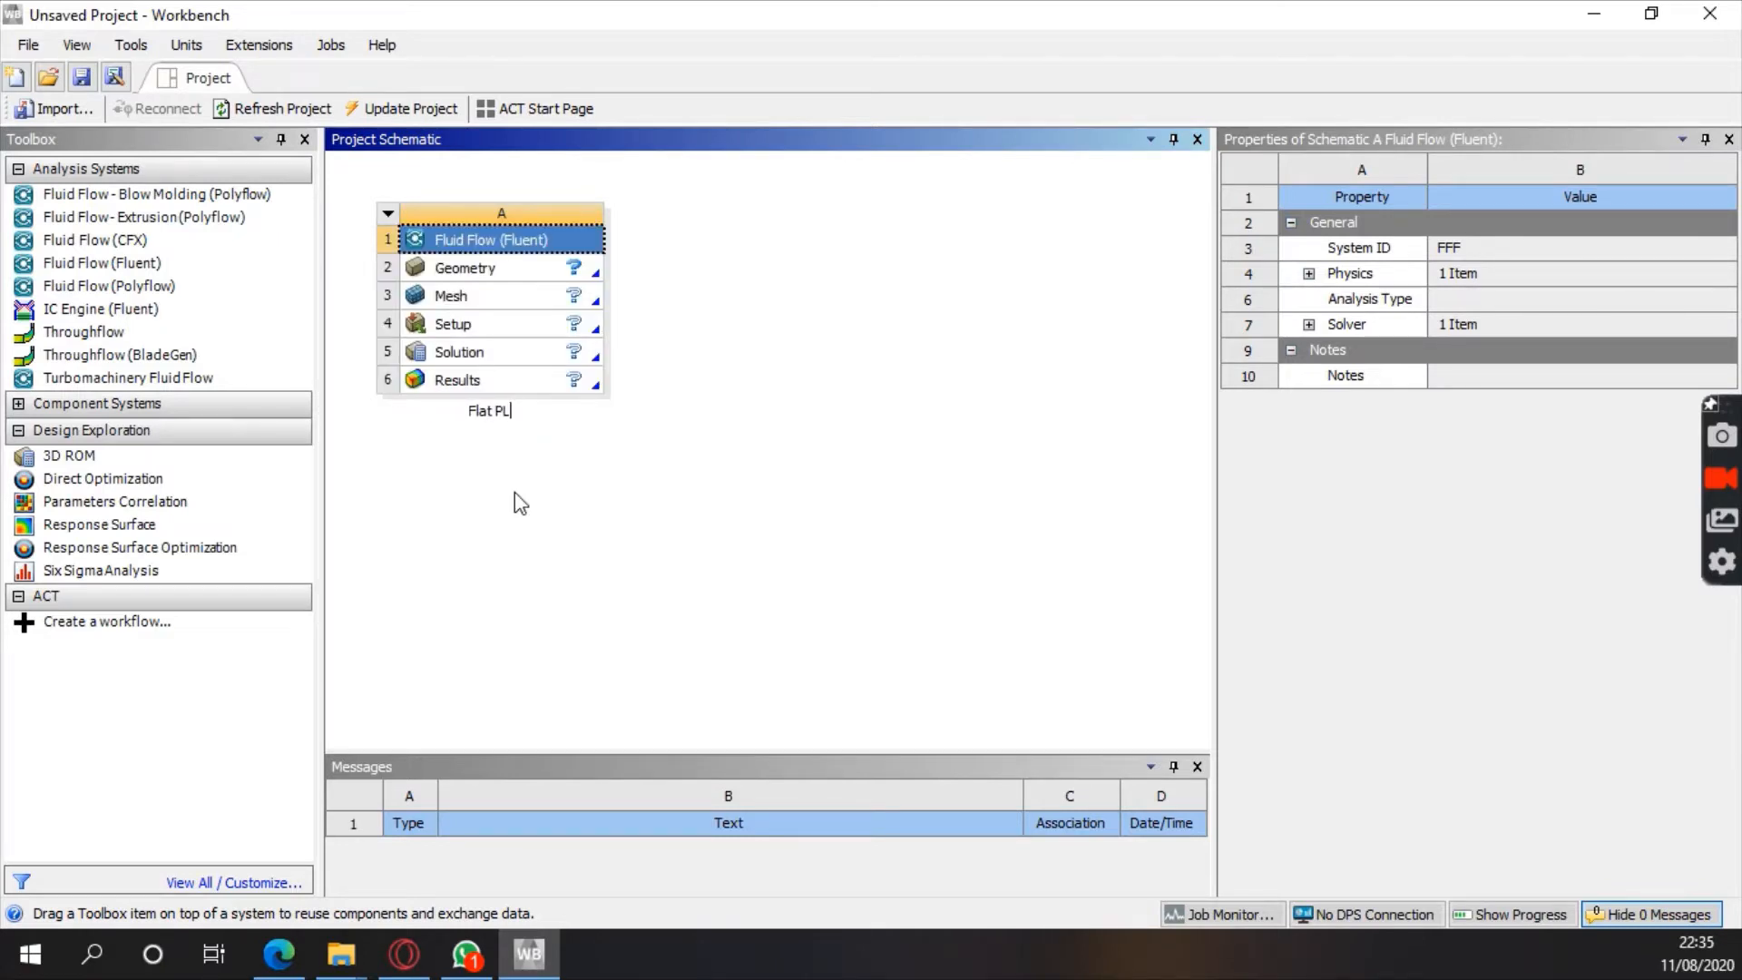
text(a)
key(BackSpace)
key(BackSpace)
text(late Boundary Layer)
key(Return)
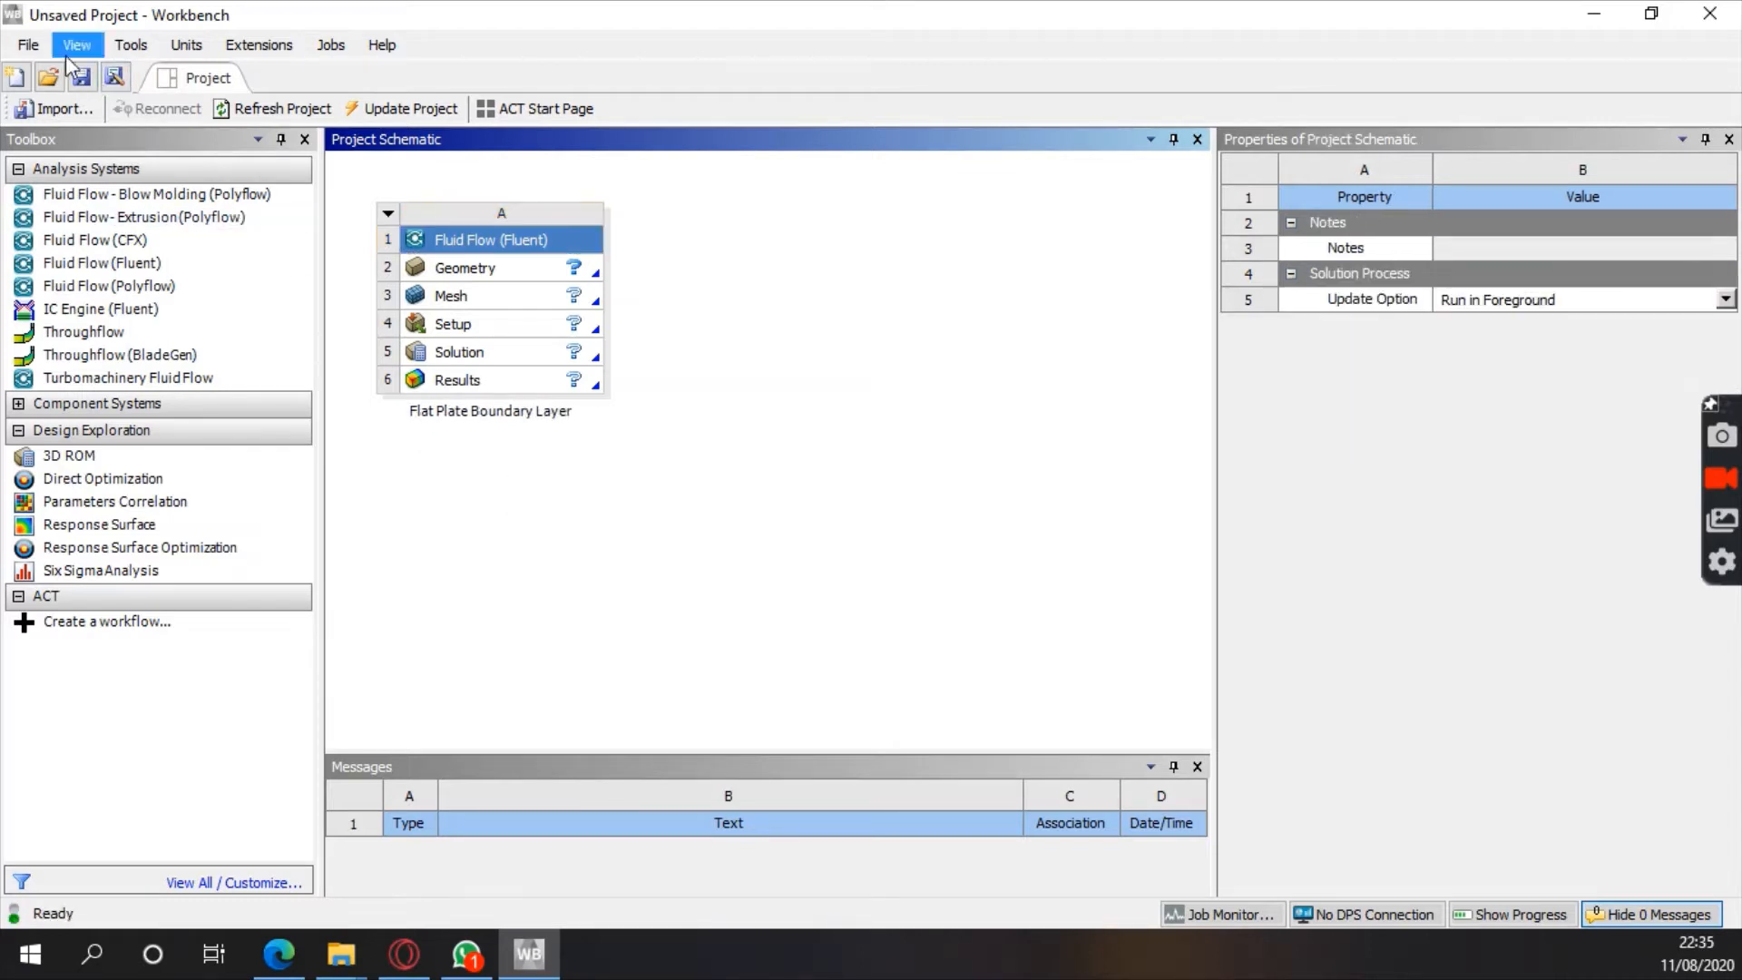
Save the project as "tutorial rec.wbpj" in the desktop's "cfd rec" folder, replacing the existing project of that name
click(113, 76)
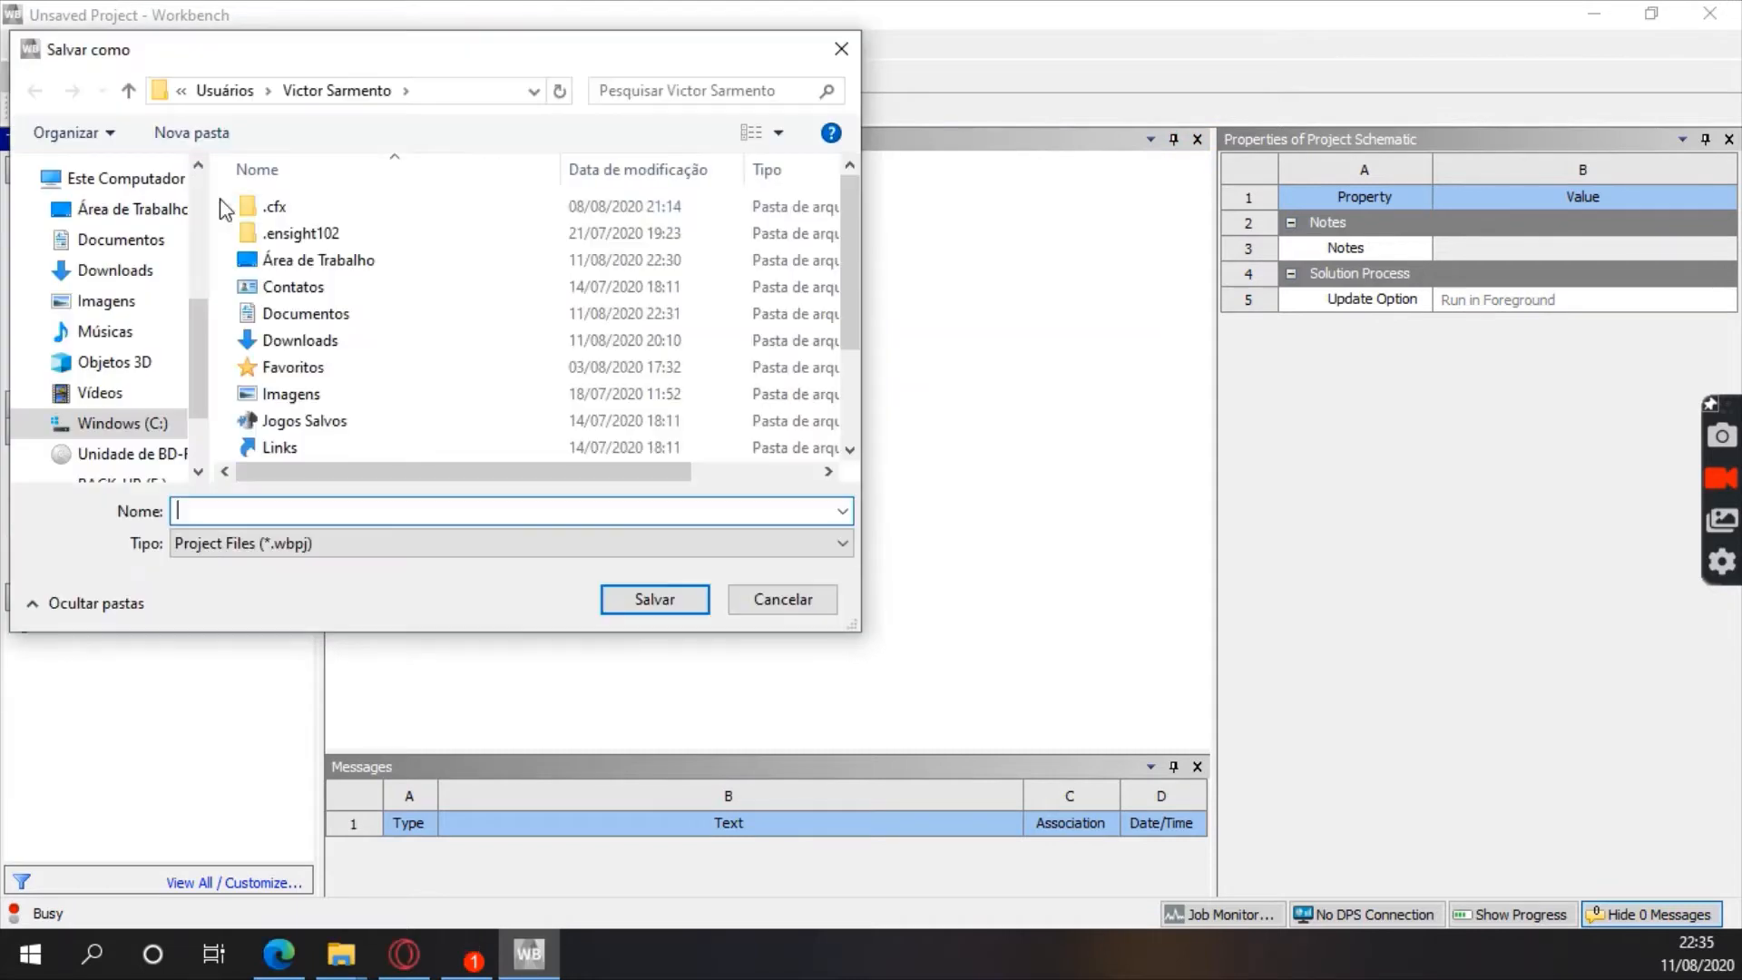
click(332, 262)
double_click(332, 261)
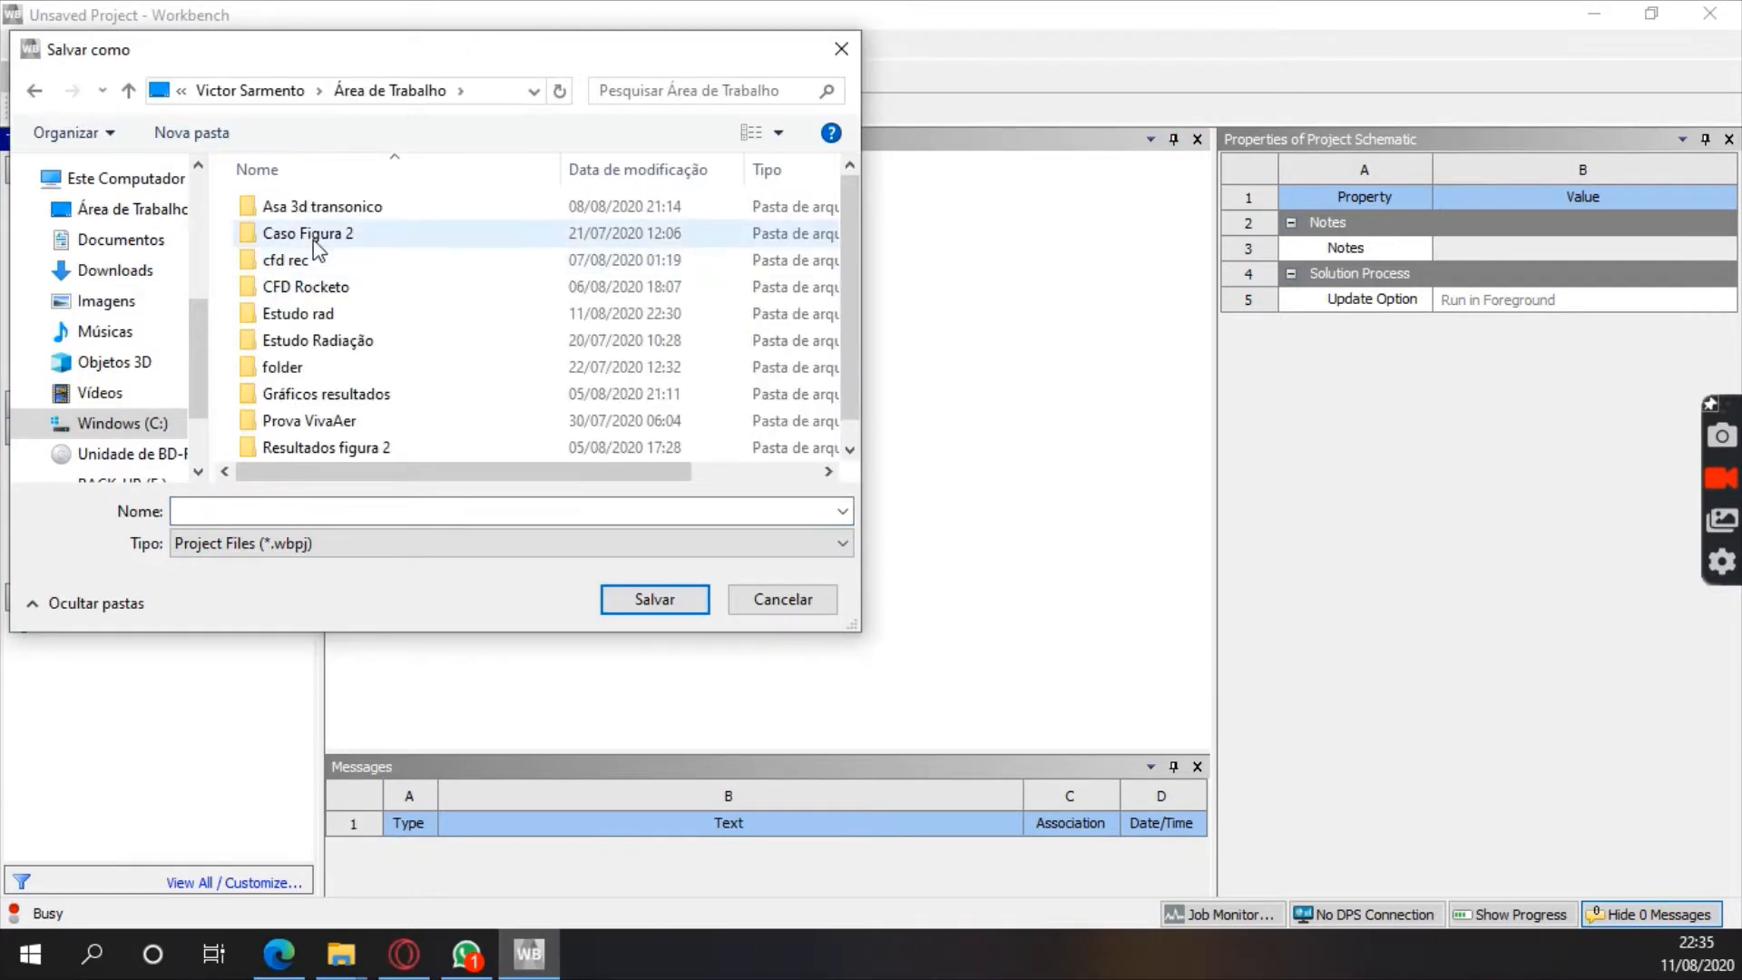
double_click(334, 264)
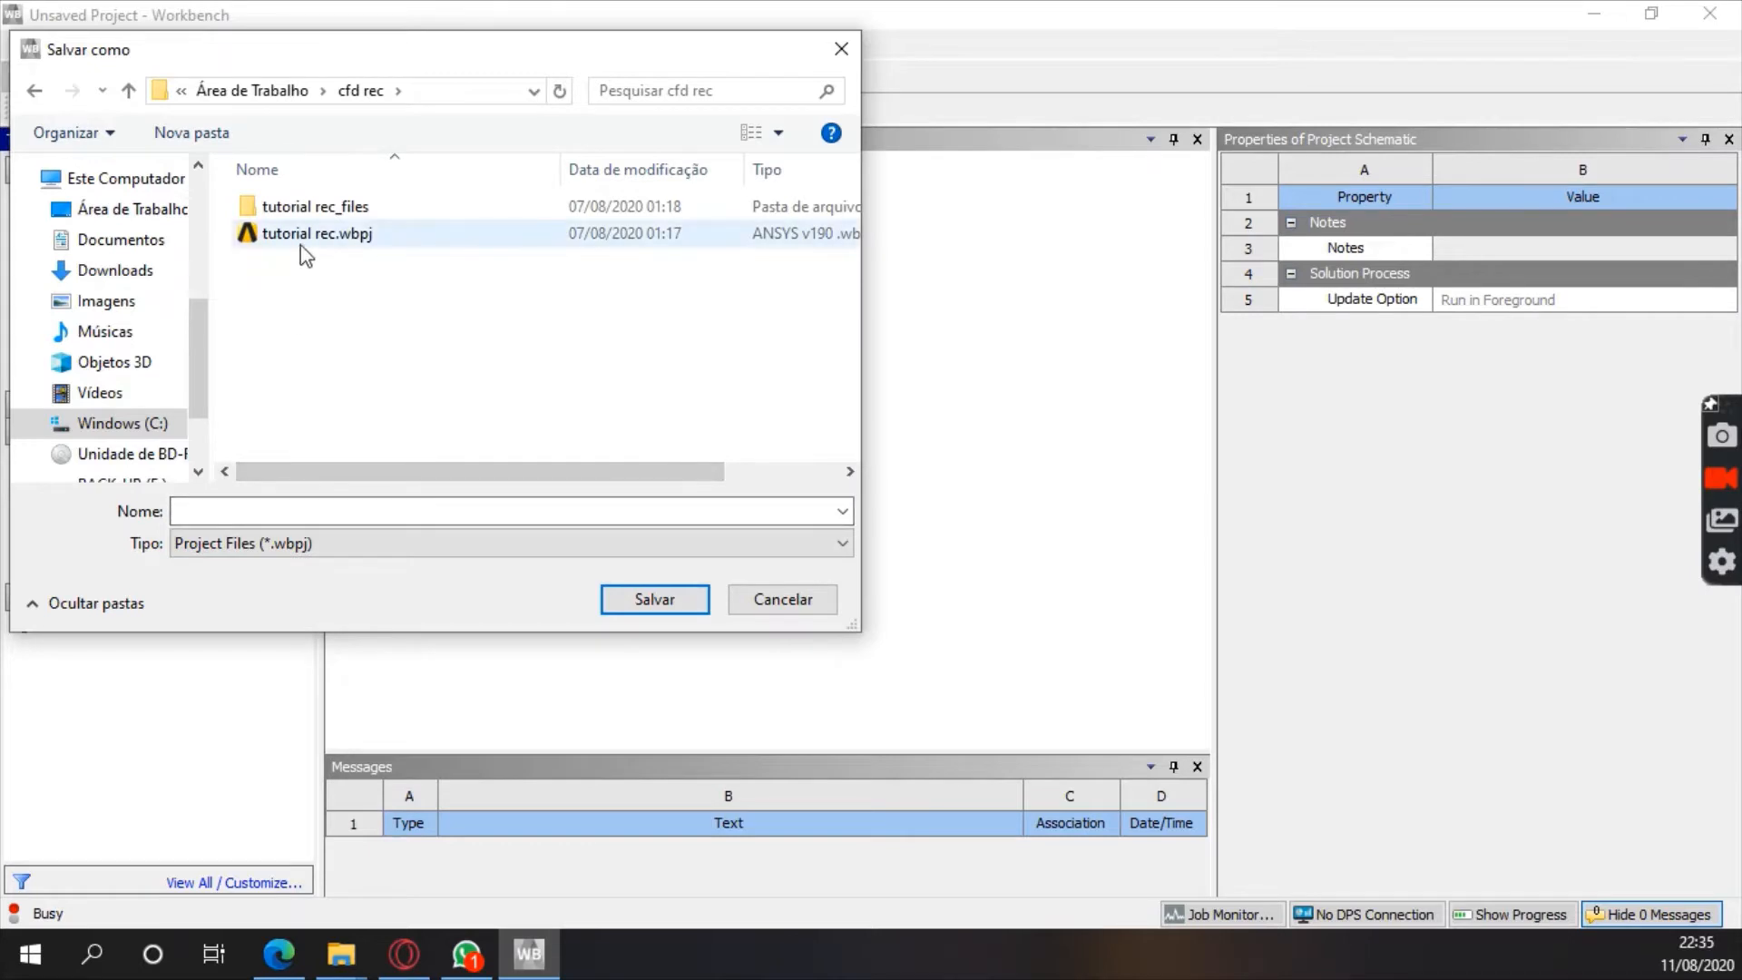
click(302, 242)
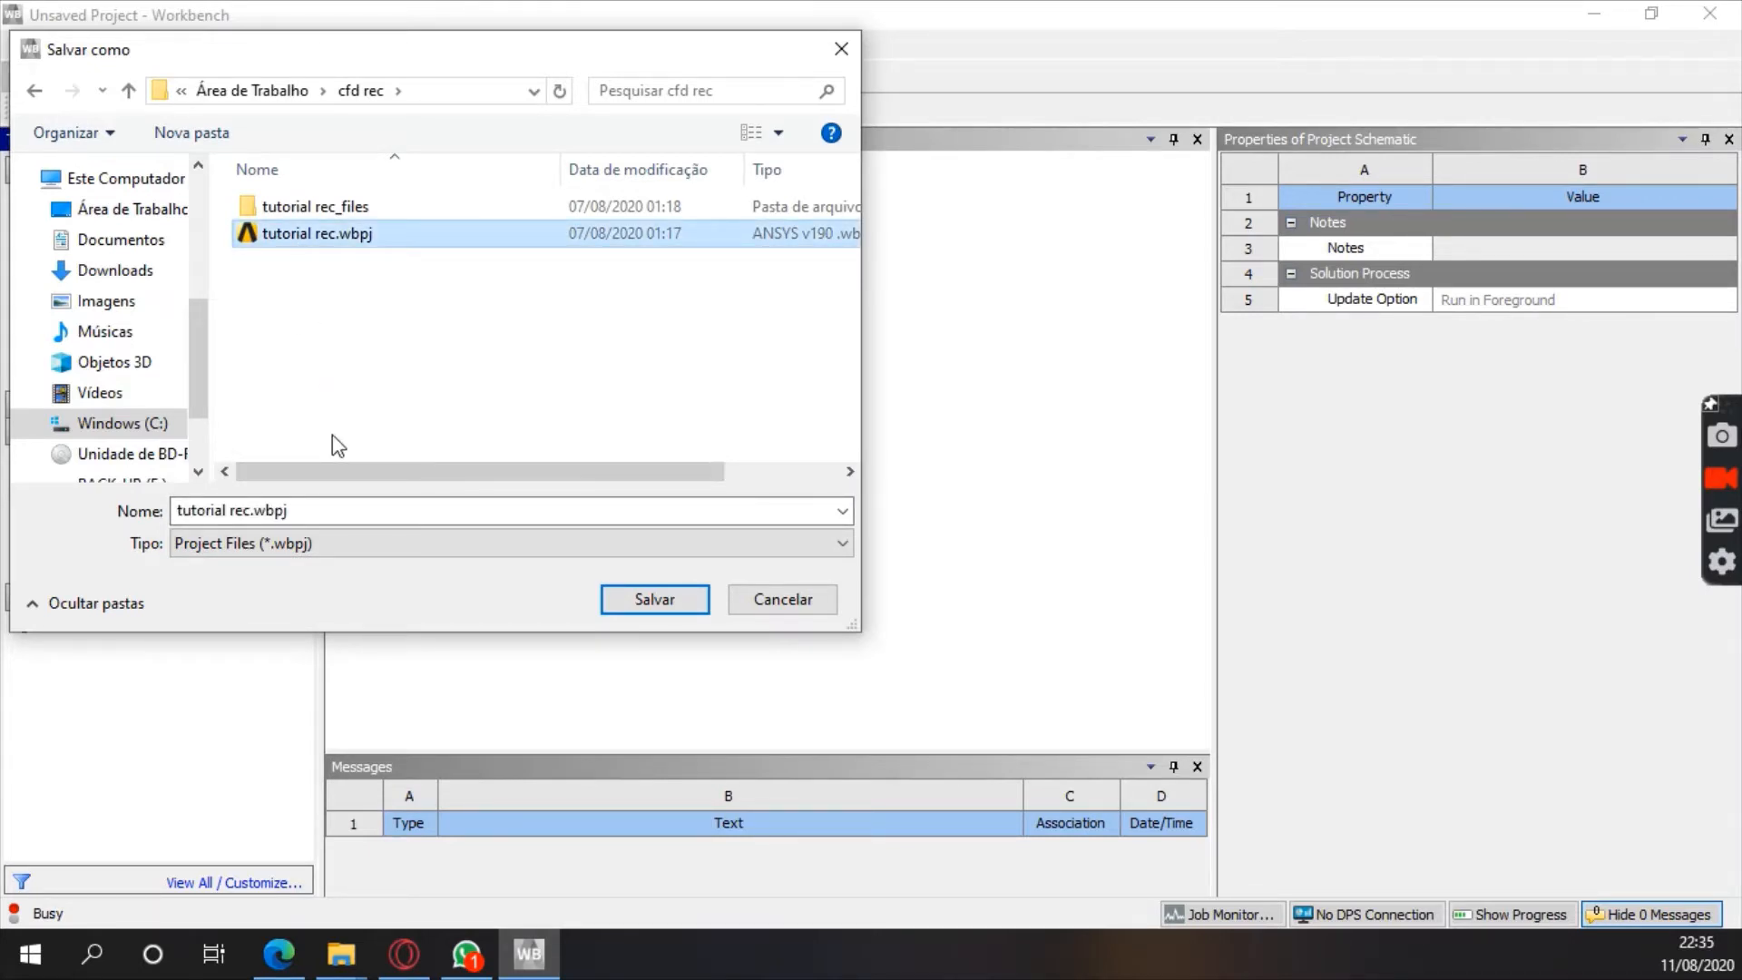
click(621, 598)
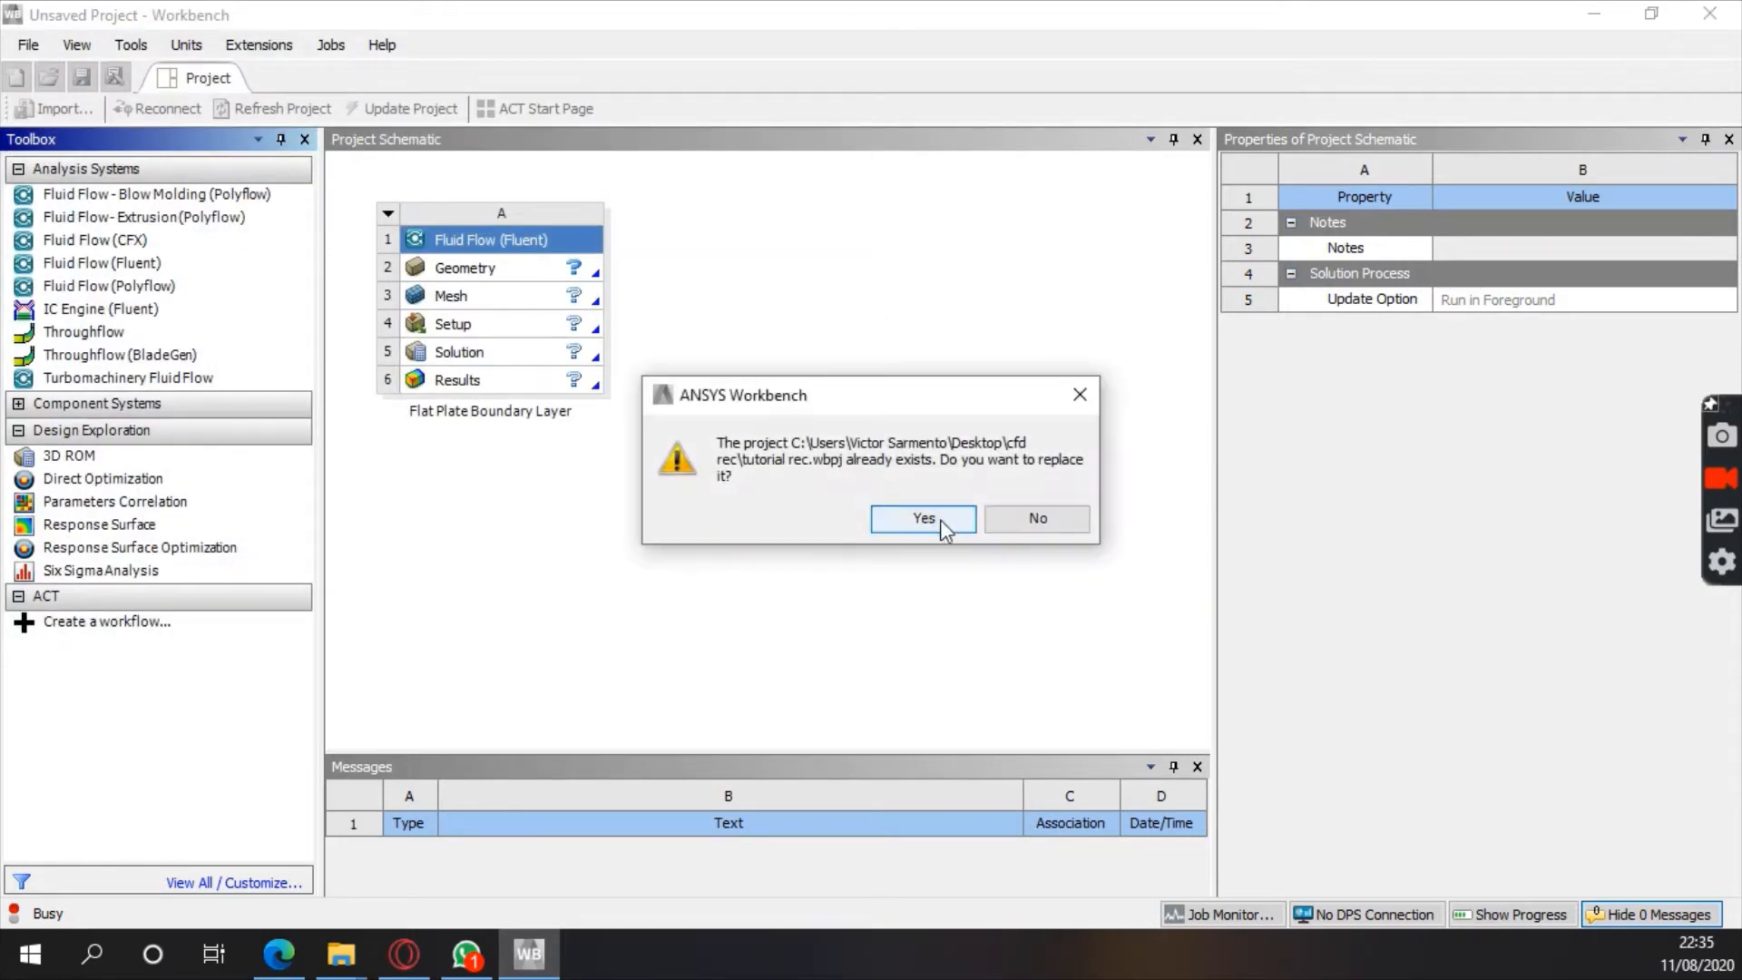
click(907, 516)
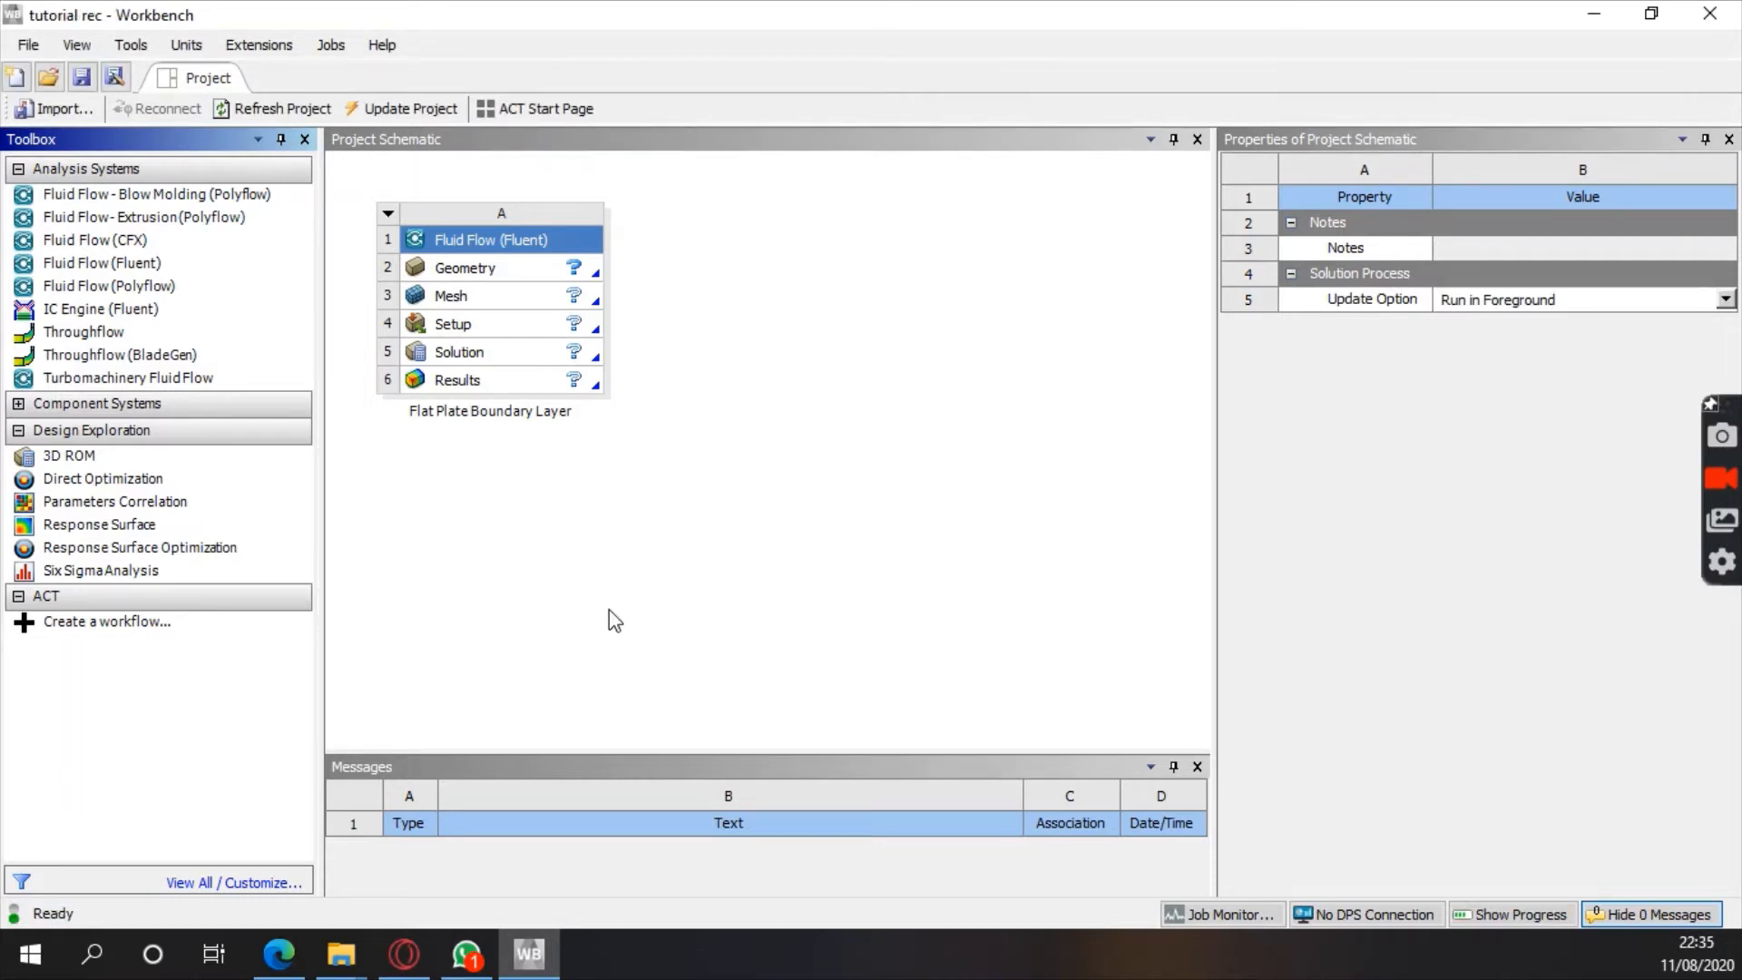
double_click(521, 265)
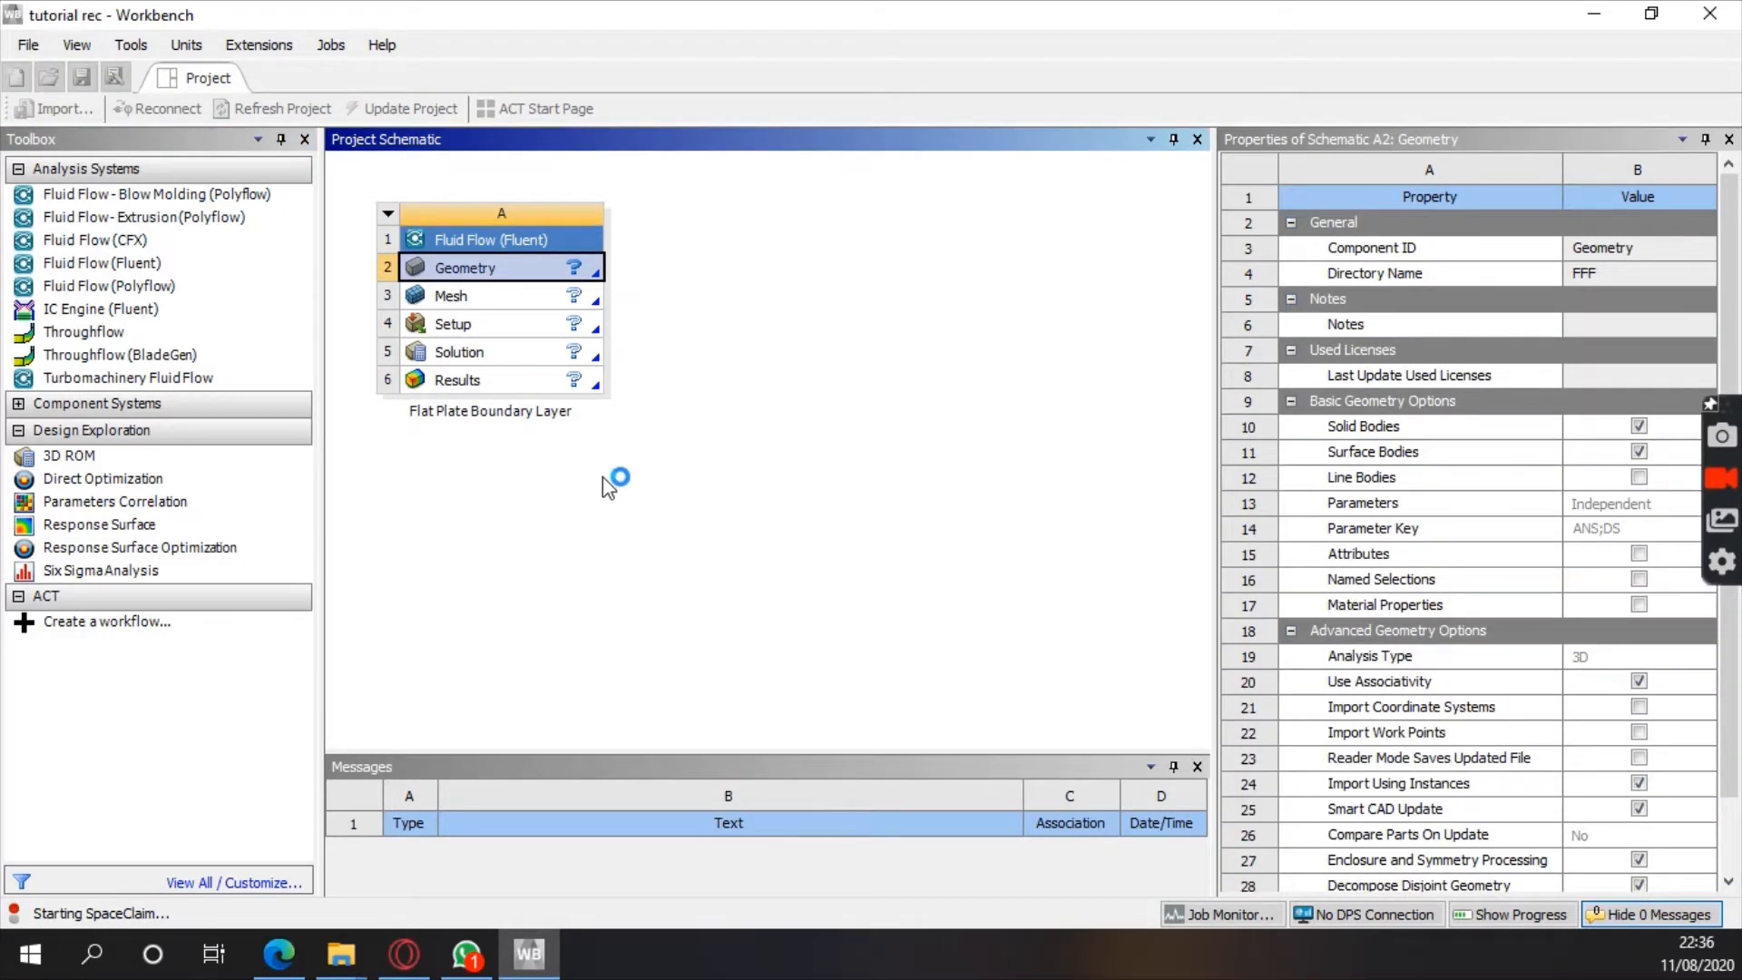
click(1102, 539)
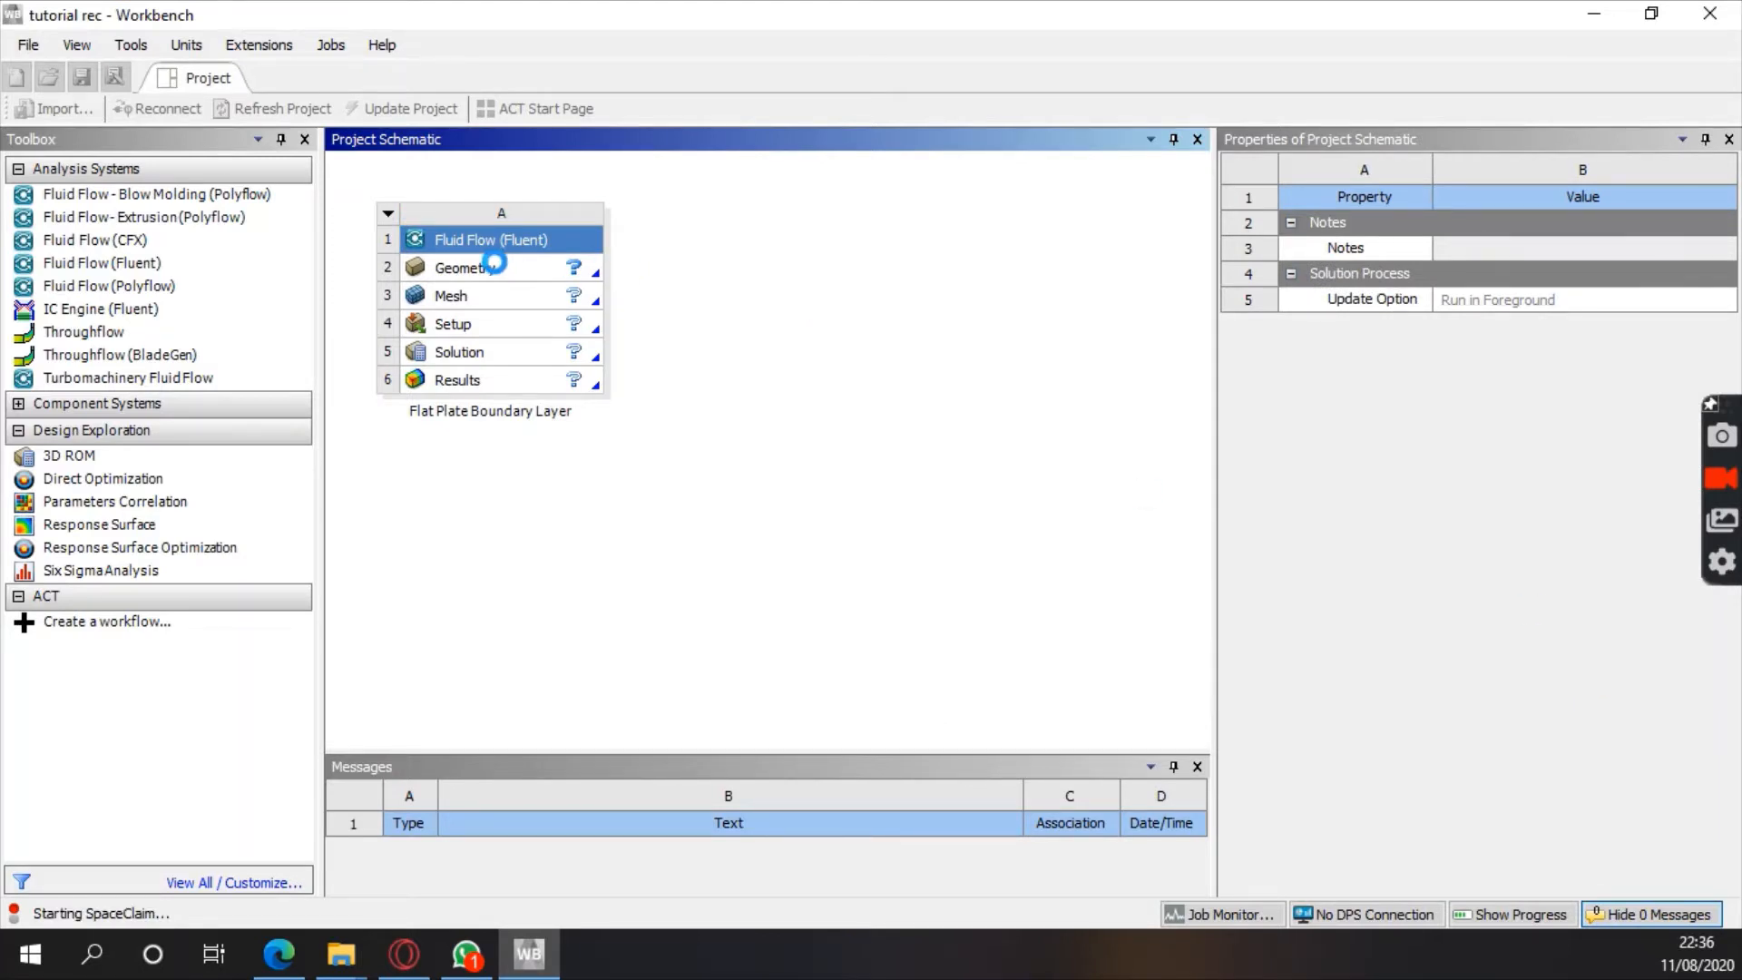
mouse_move(544, 951)
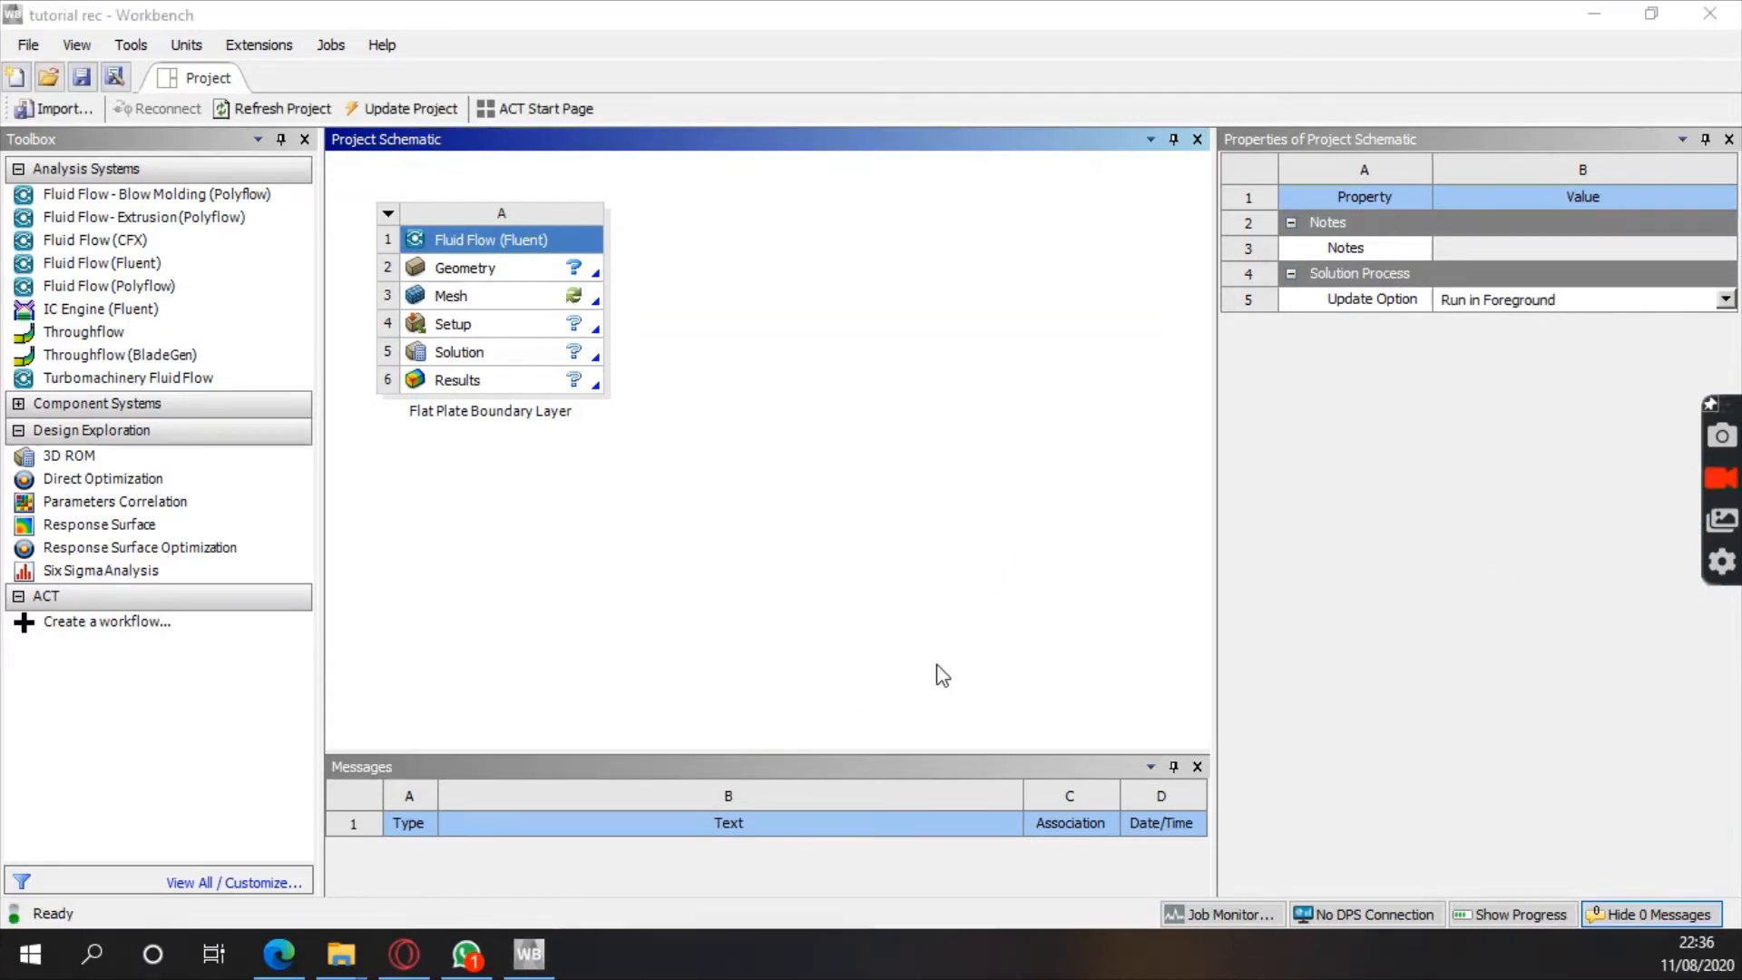
right_click(519, 260)
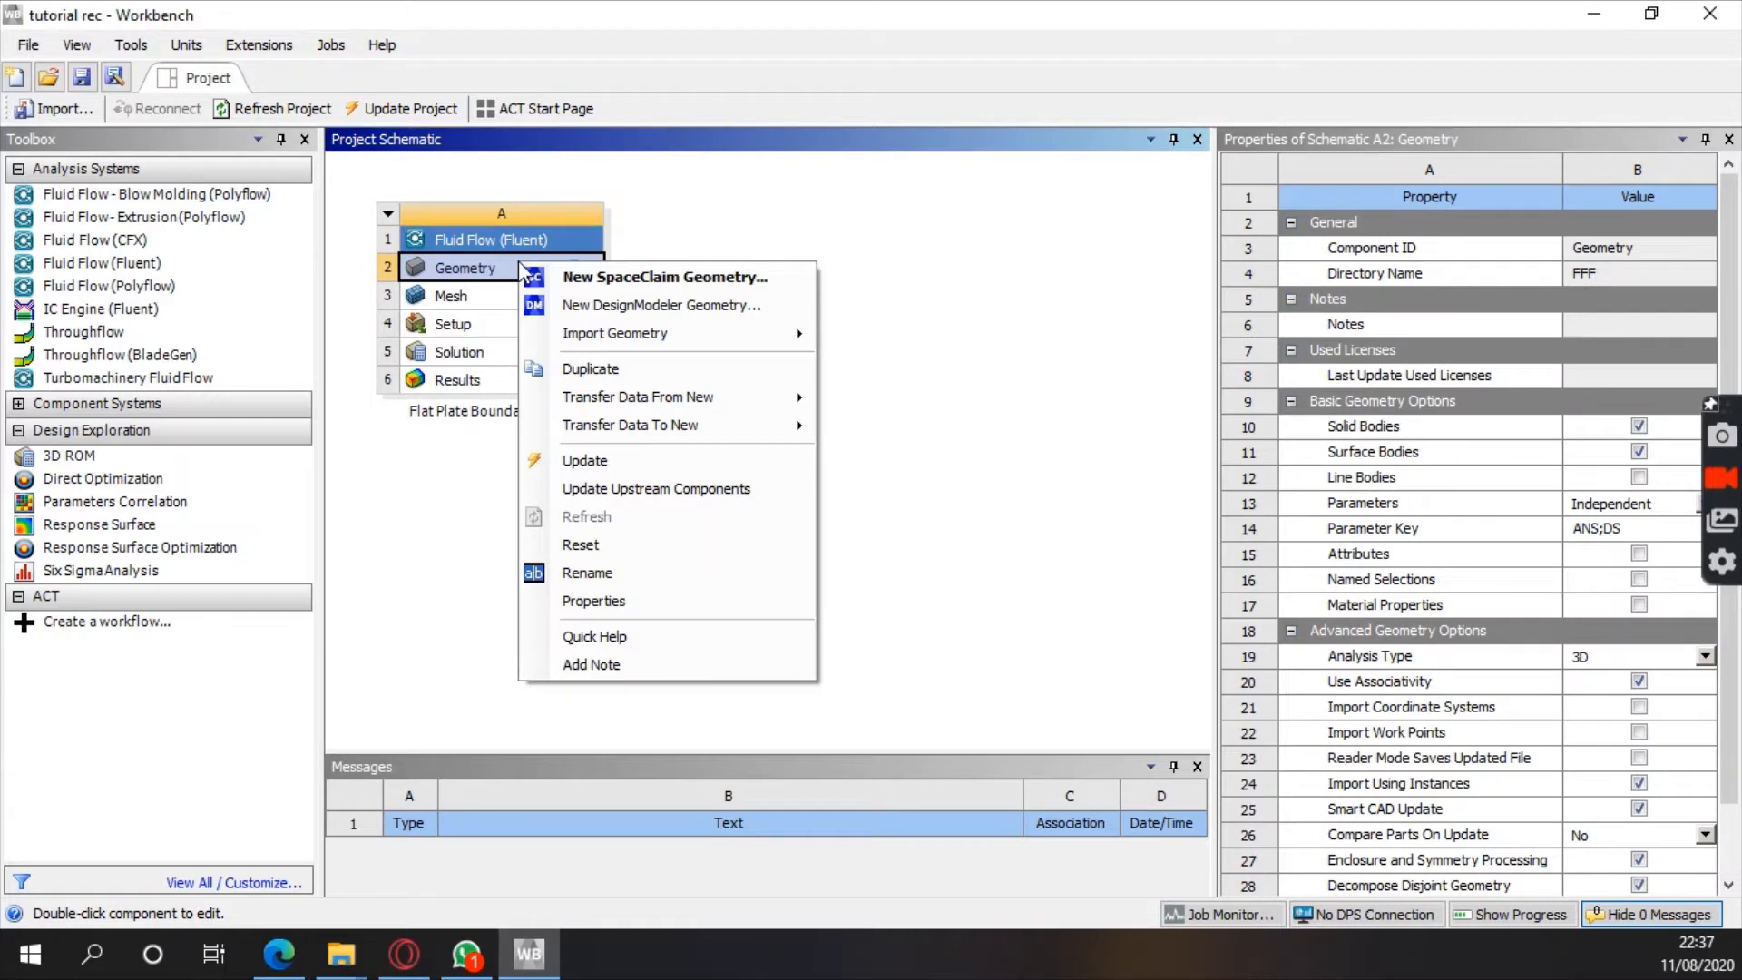
click(723, 215)
Set the Analysis Type of the Geometry component to 2D in its advanced geometry options
click(528, 270)
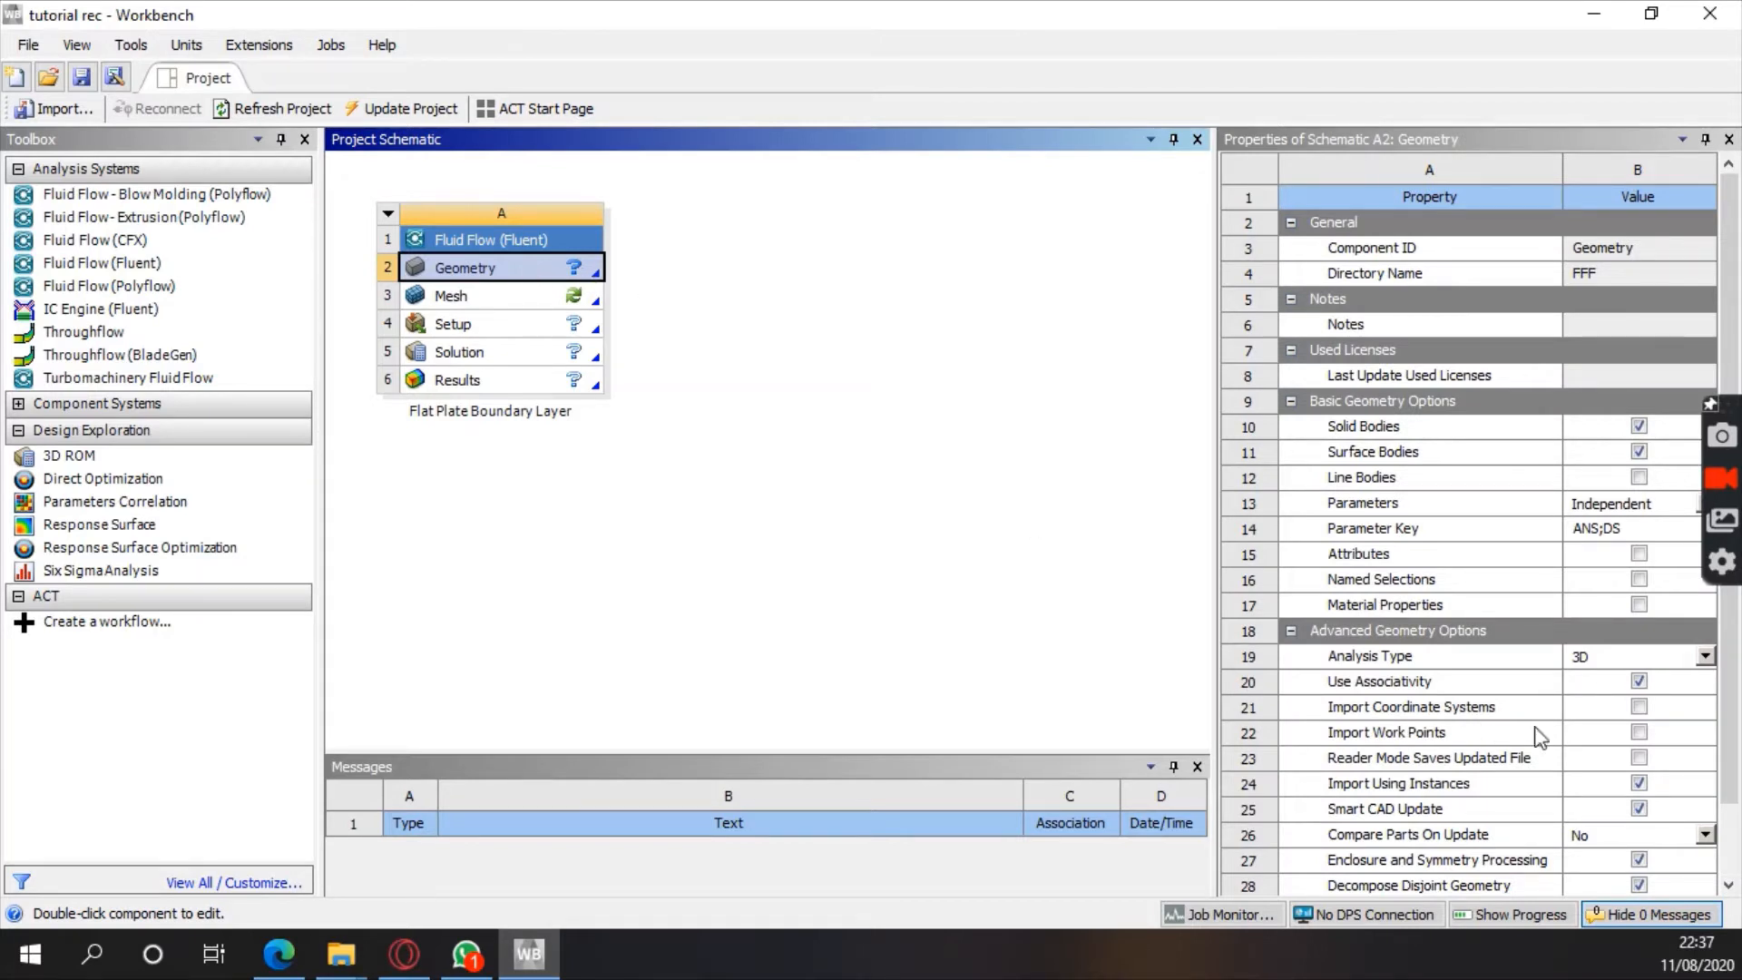
click(1704, 656)
click(1679, 703)
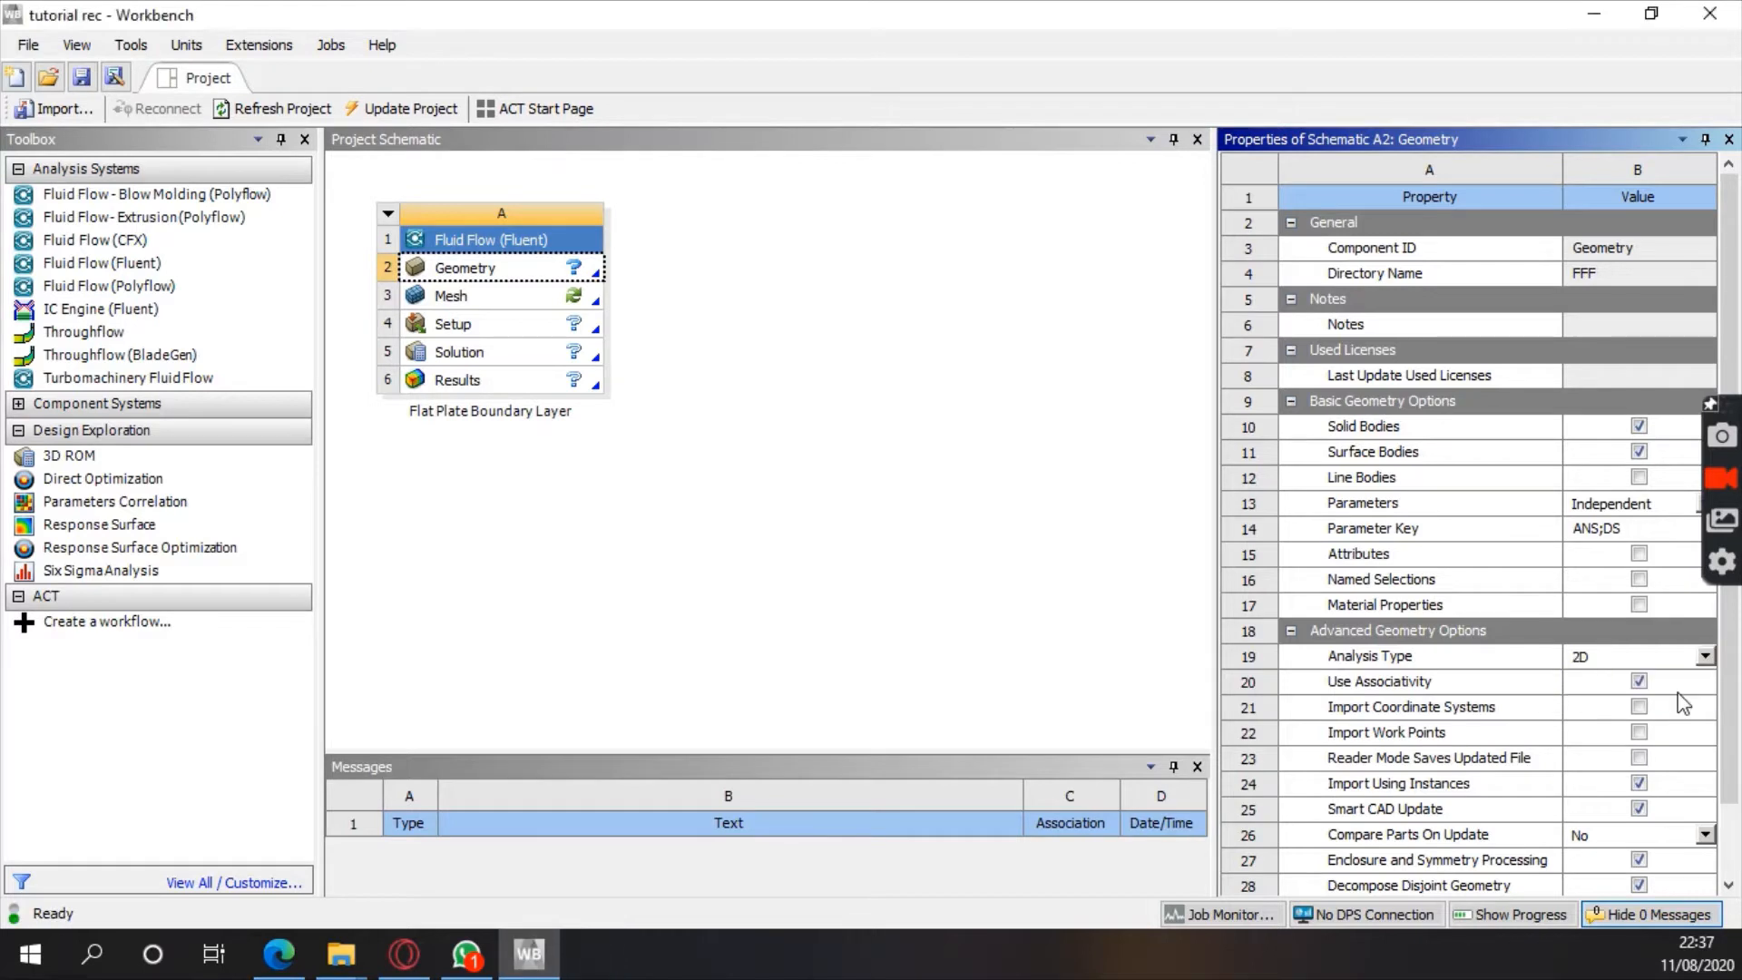
scroll(1575, 644, down, 1)
scroll(1576, 644, up, 1)
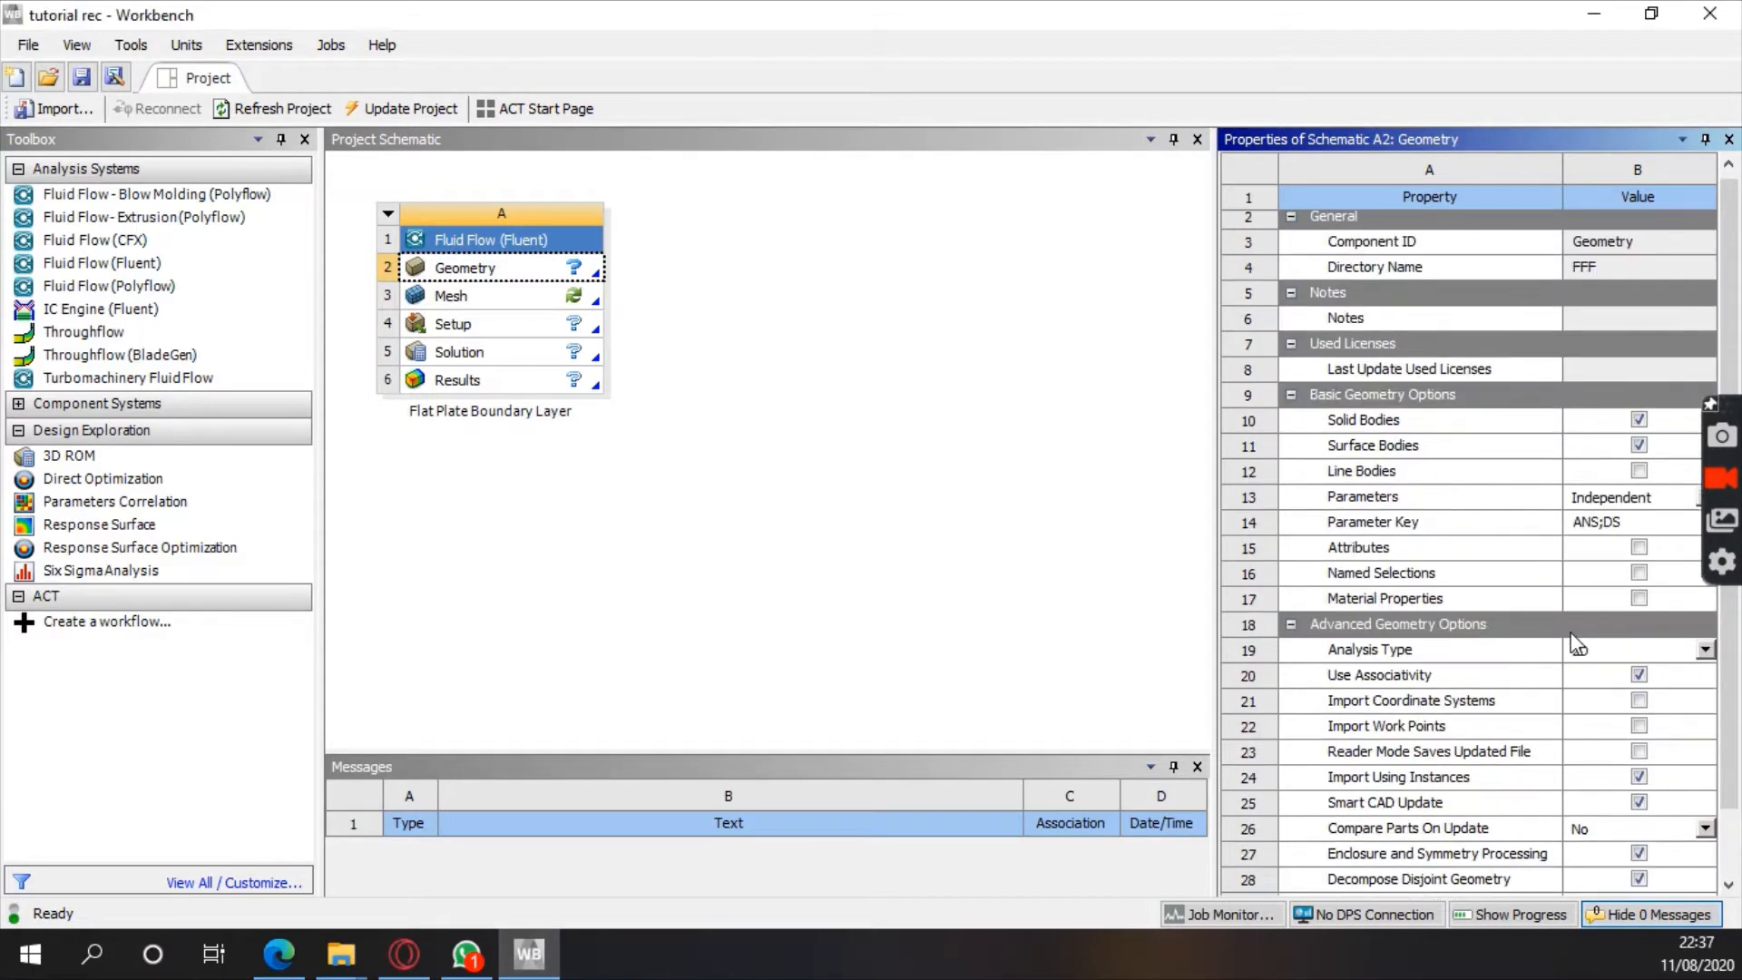
click(645, 546)
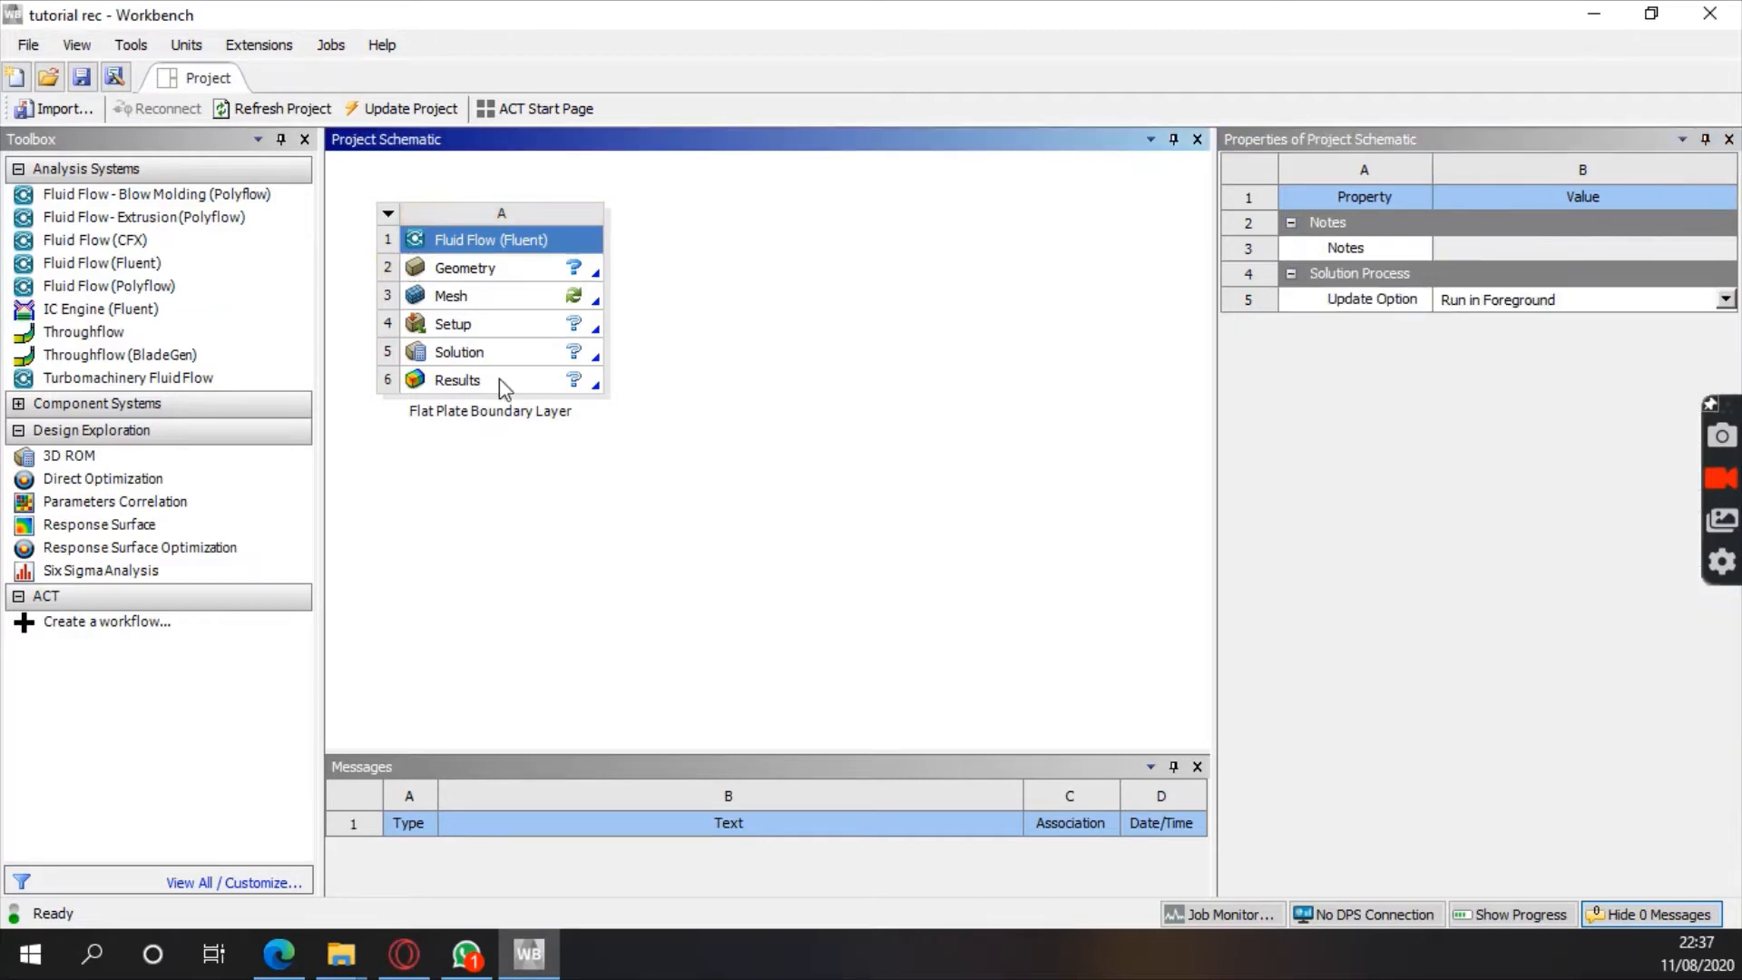
Open the system's geometry in SpaceClaim and start a sketch on the XY plane, viewed along the Z axis
double_click(509, 283)
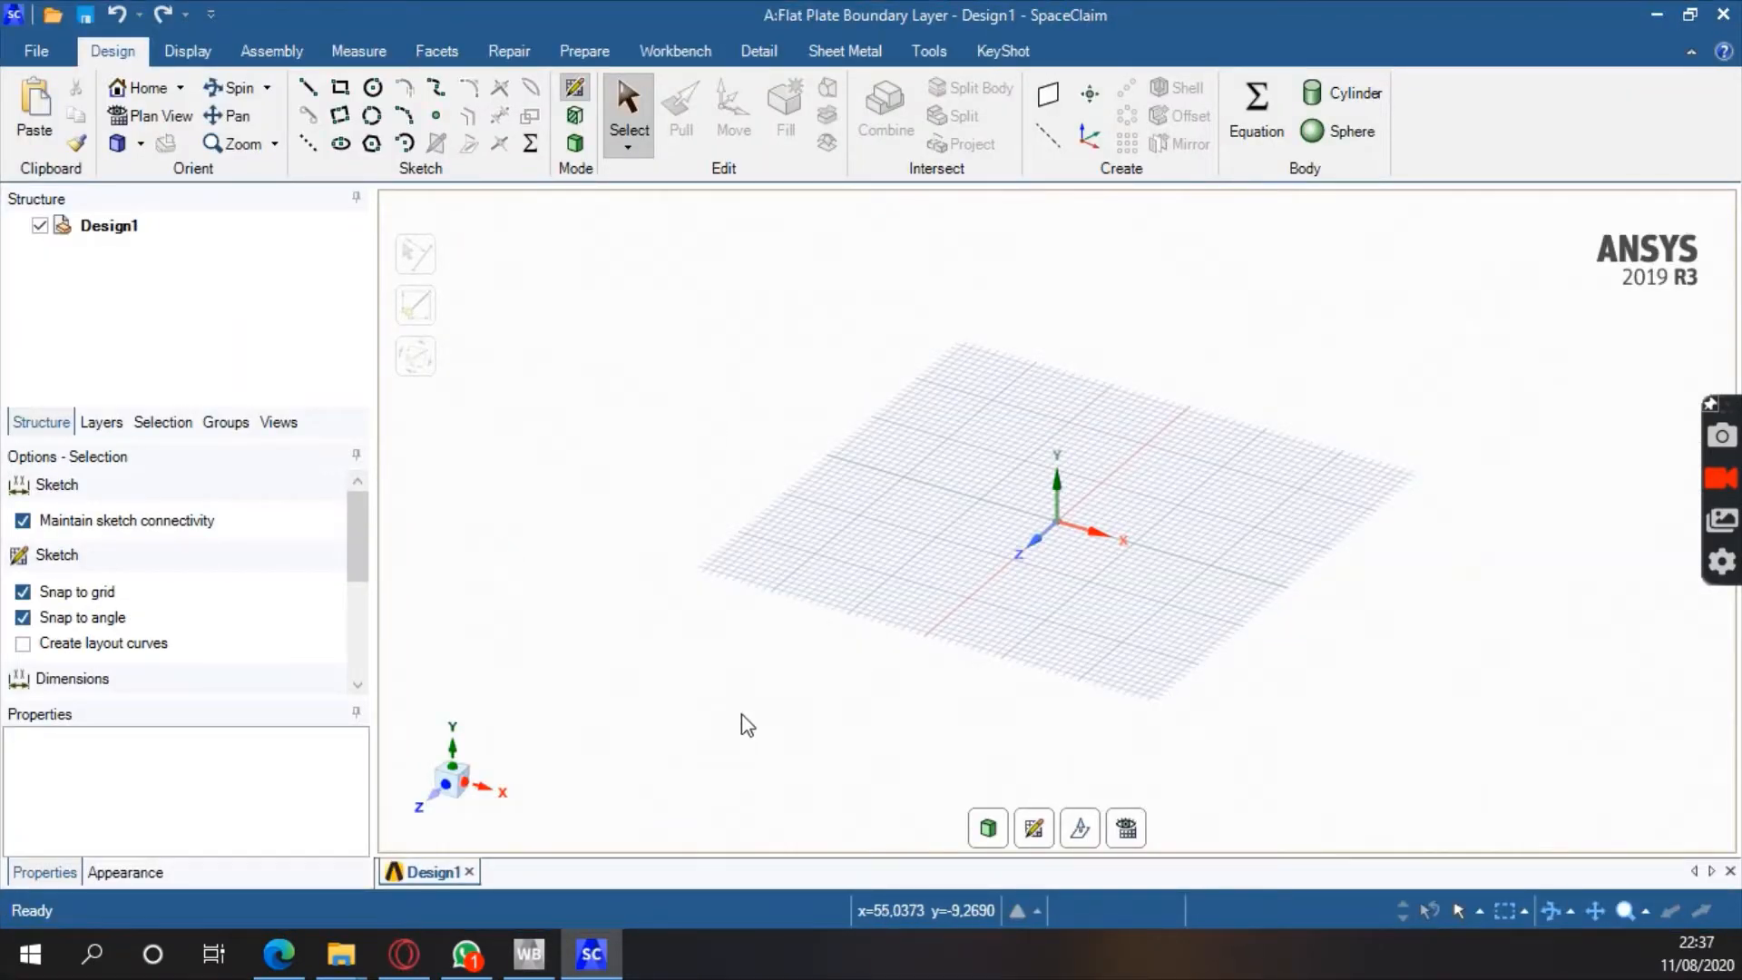
click(435, 795)
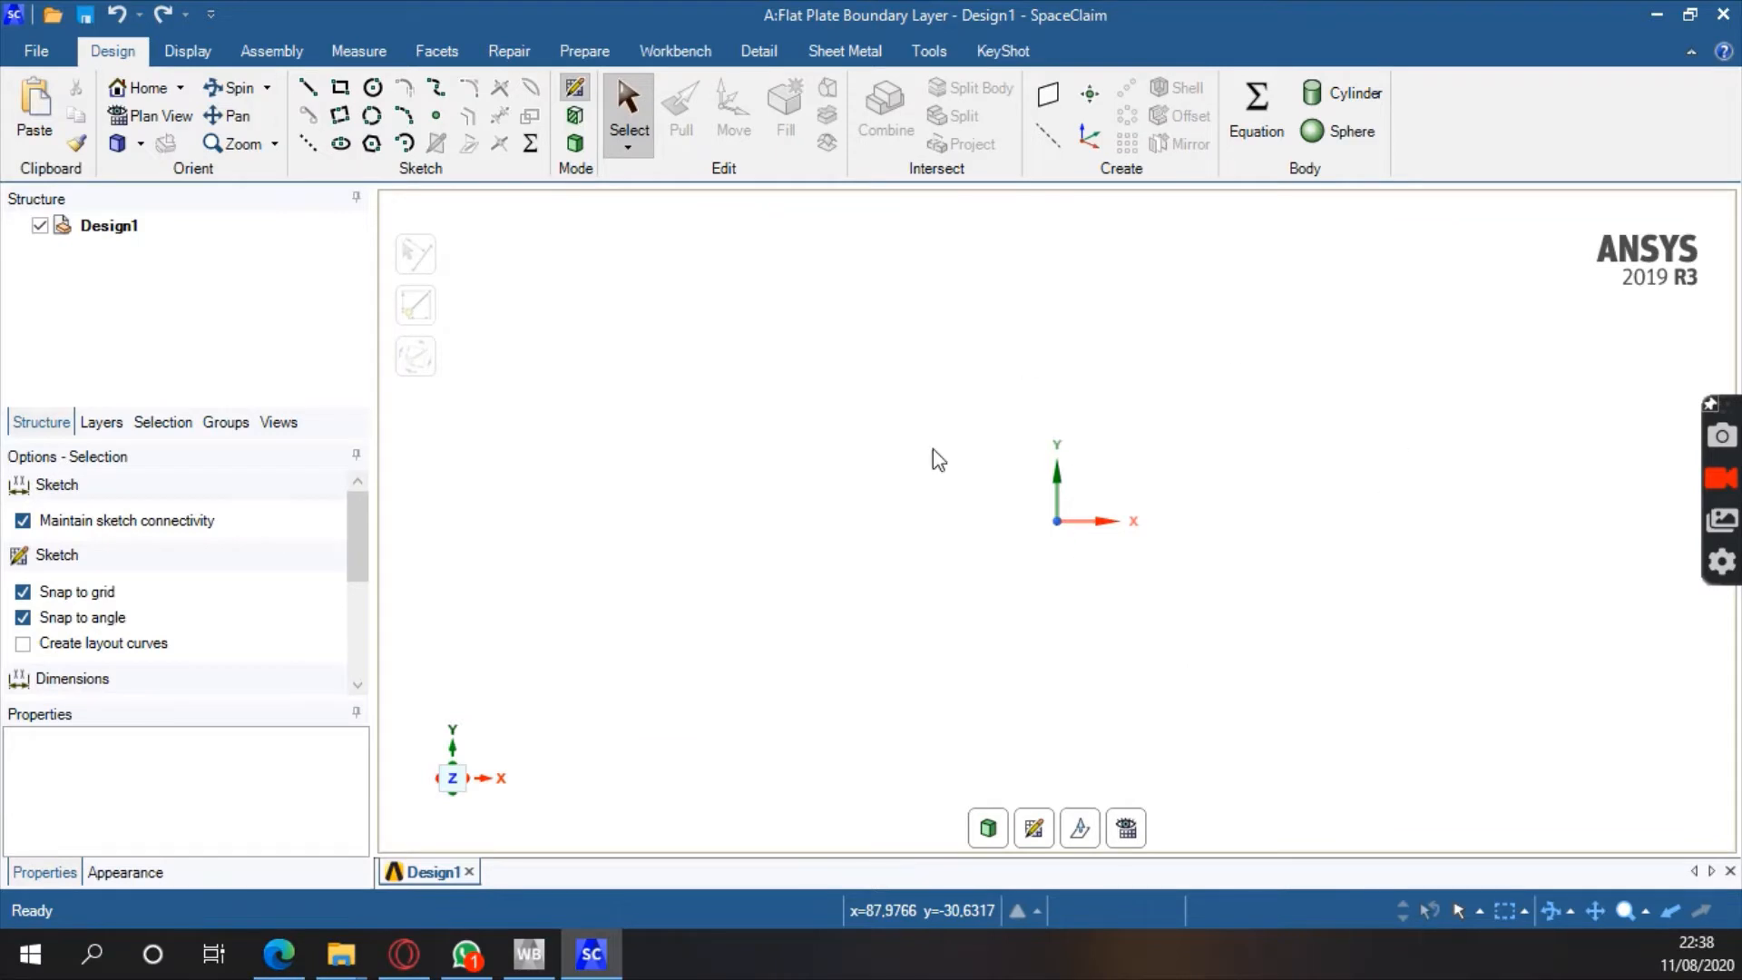
click(1035, 836)
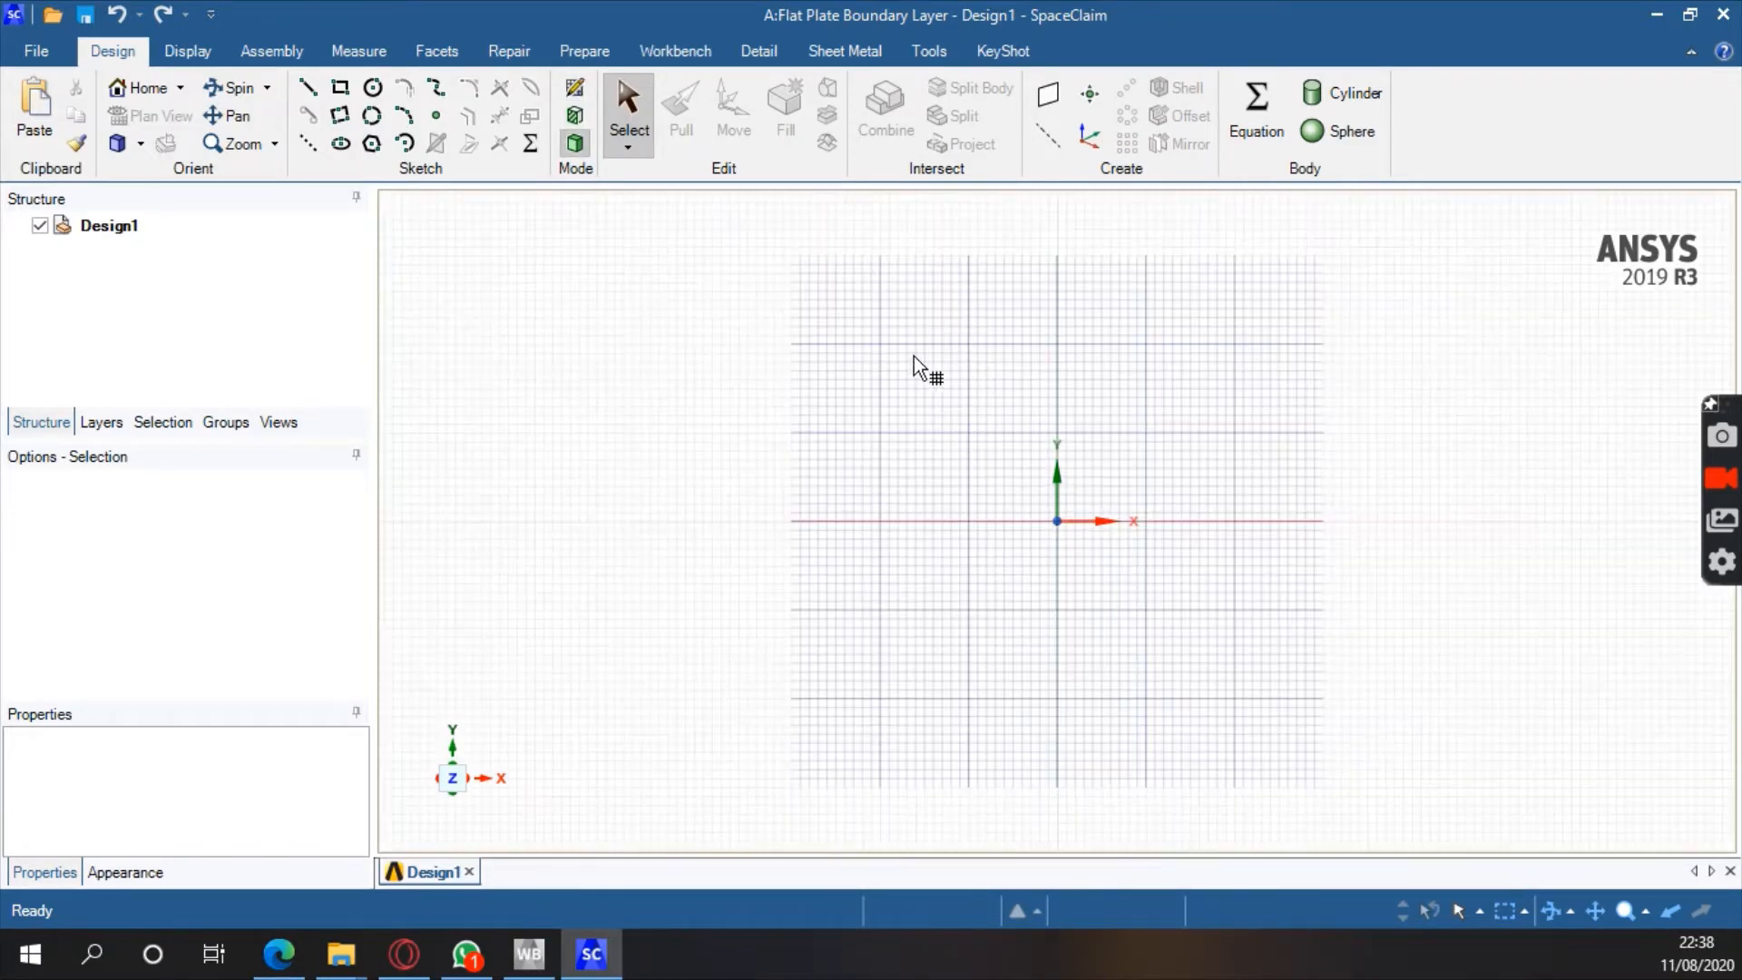
click(913, 355)
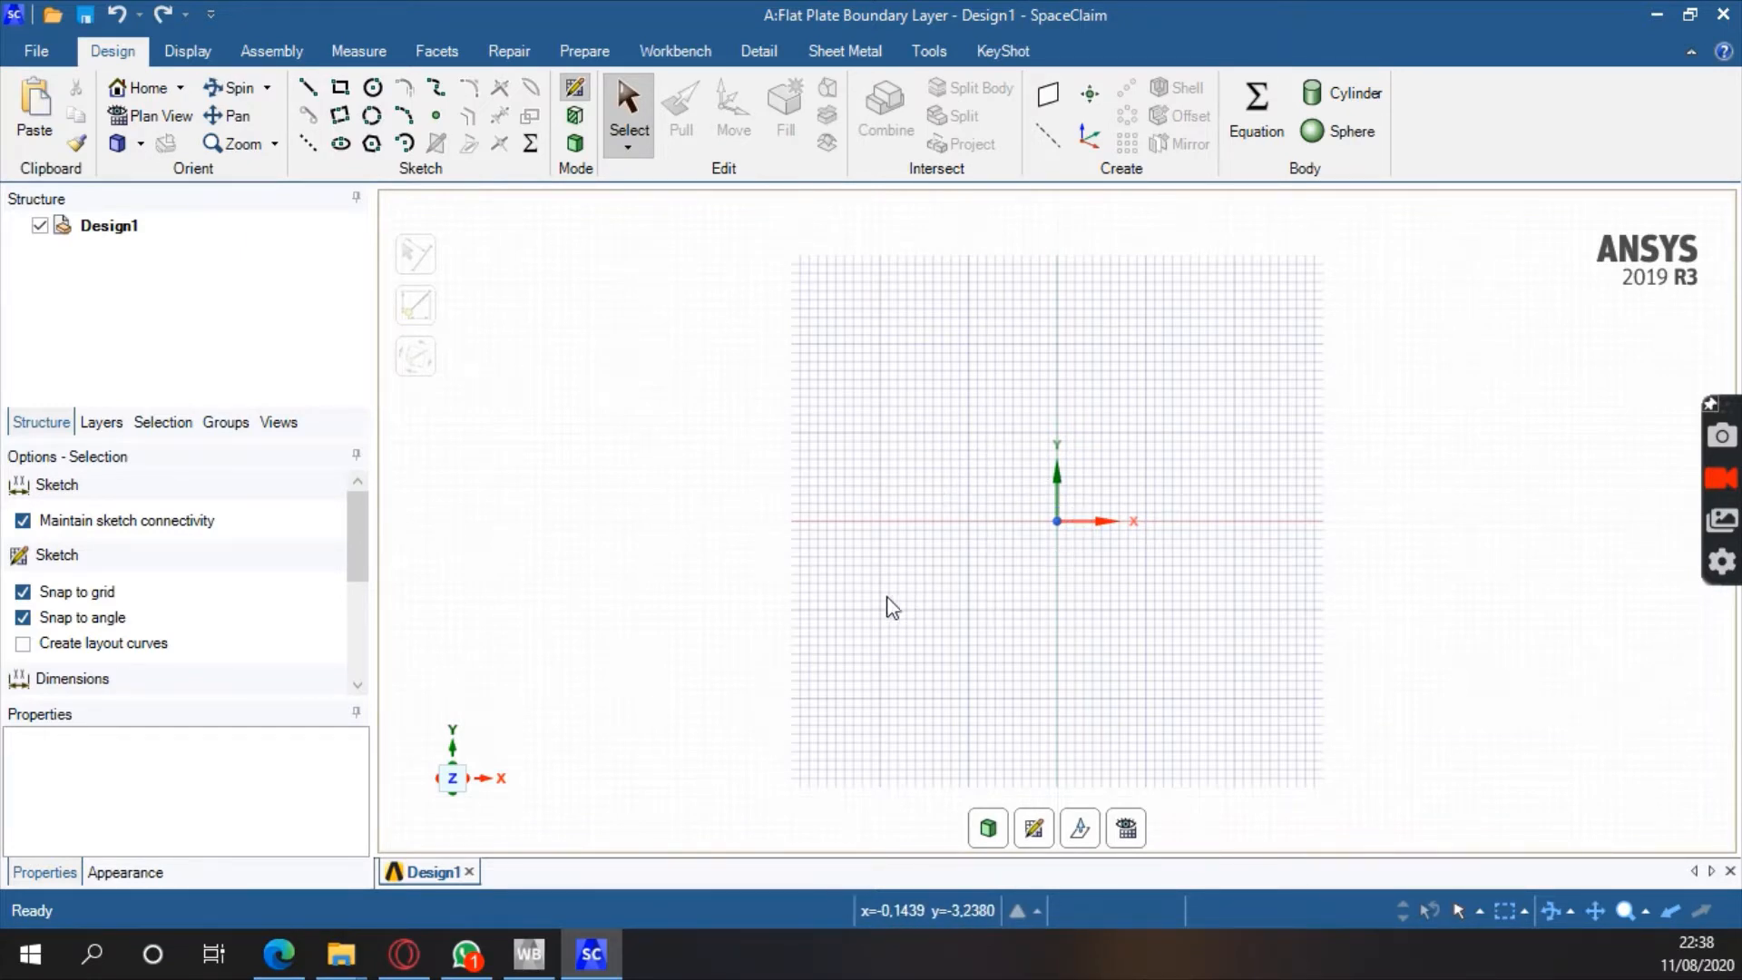
Set the document's length unit to Meters in the SpaceClaim options
click(40, 62)
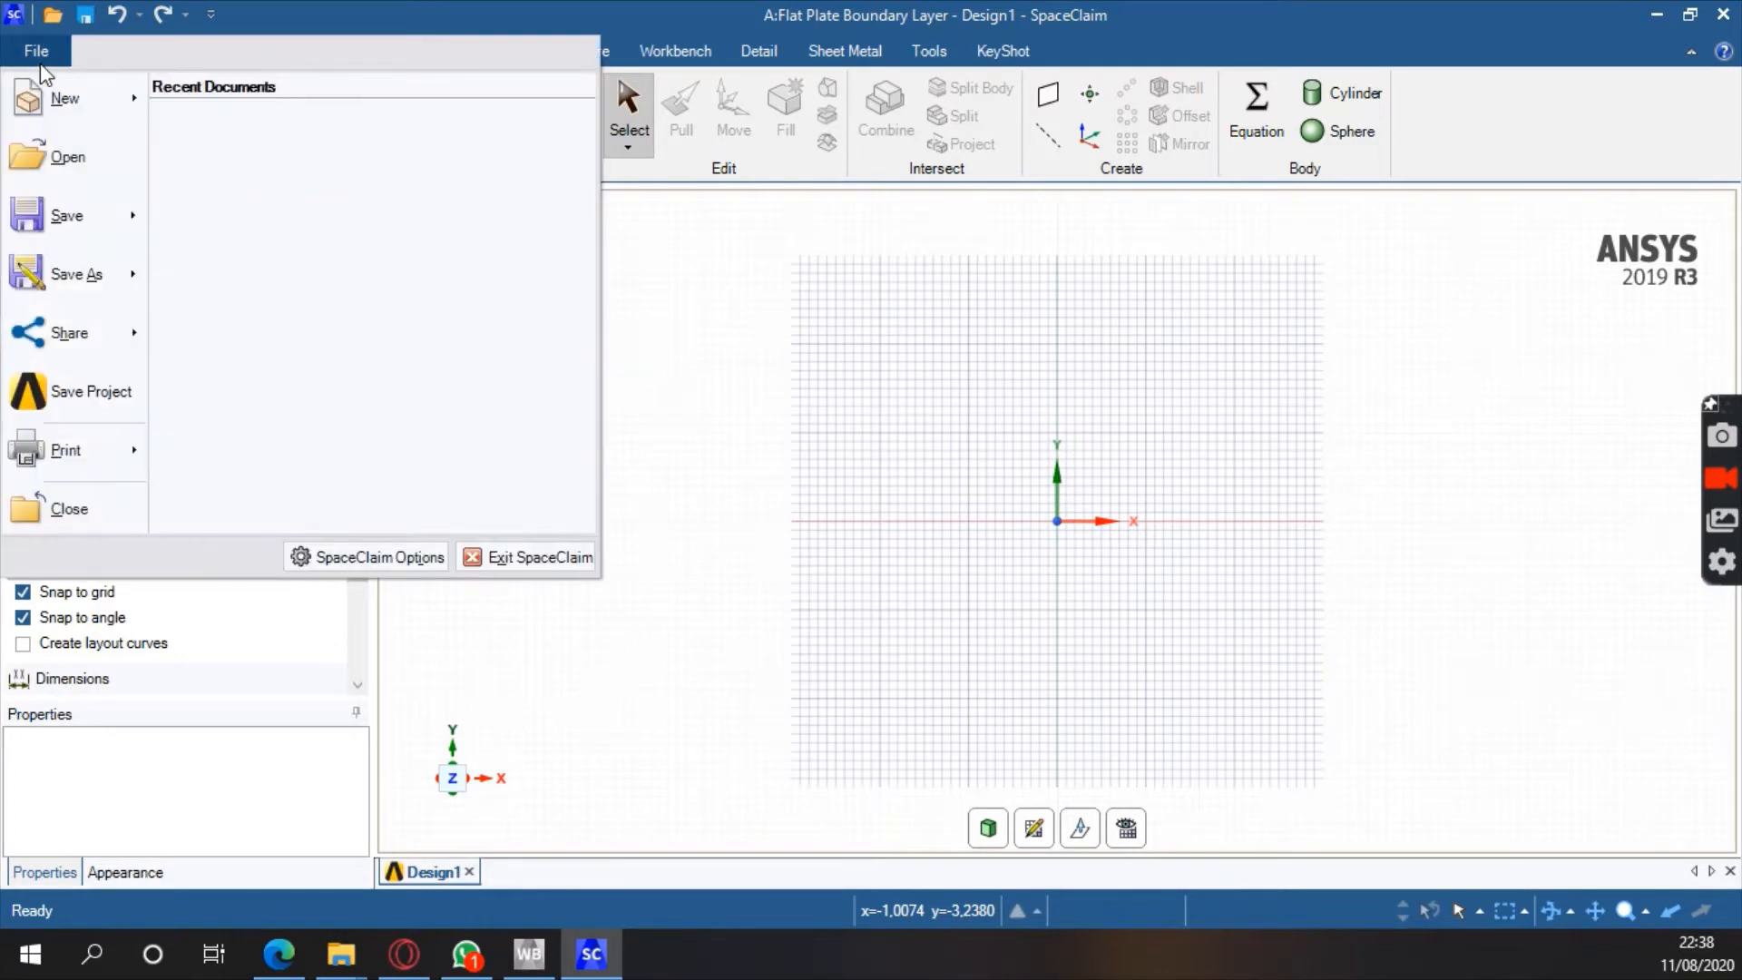
click(333, 560)
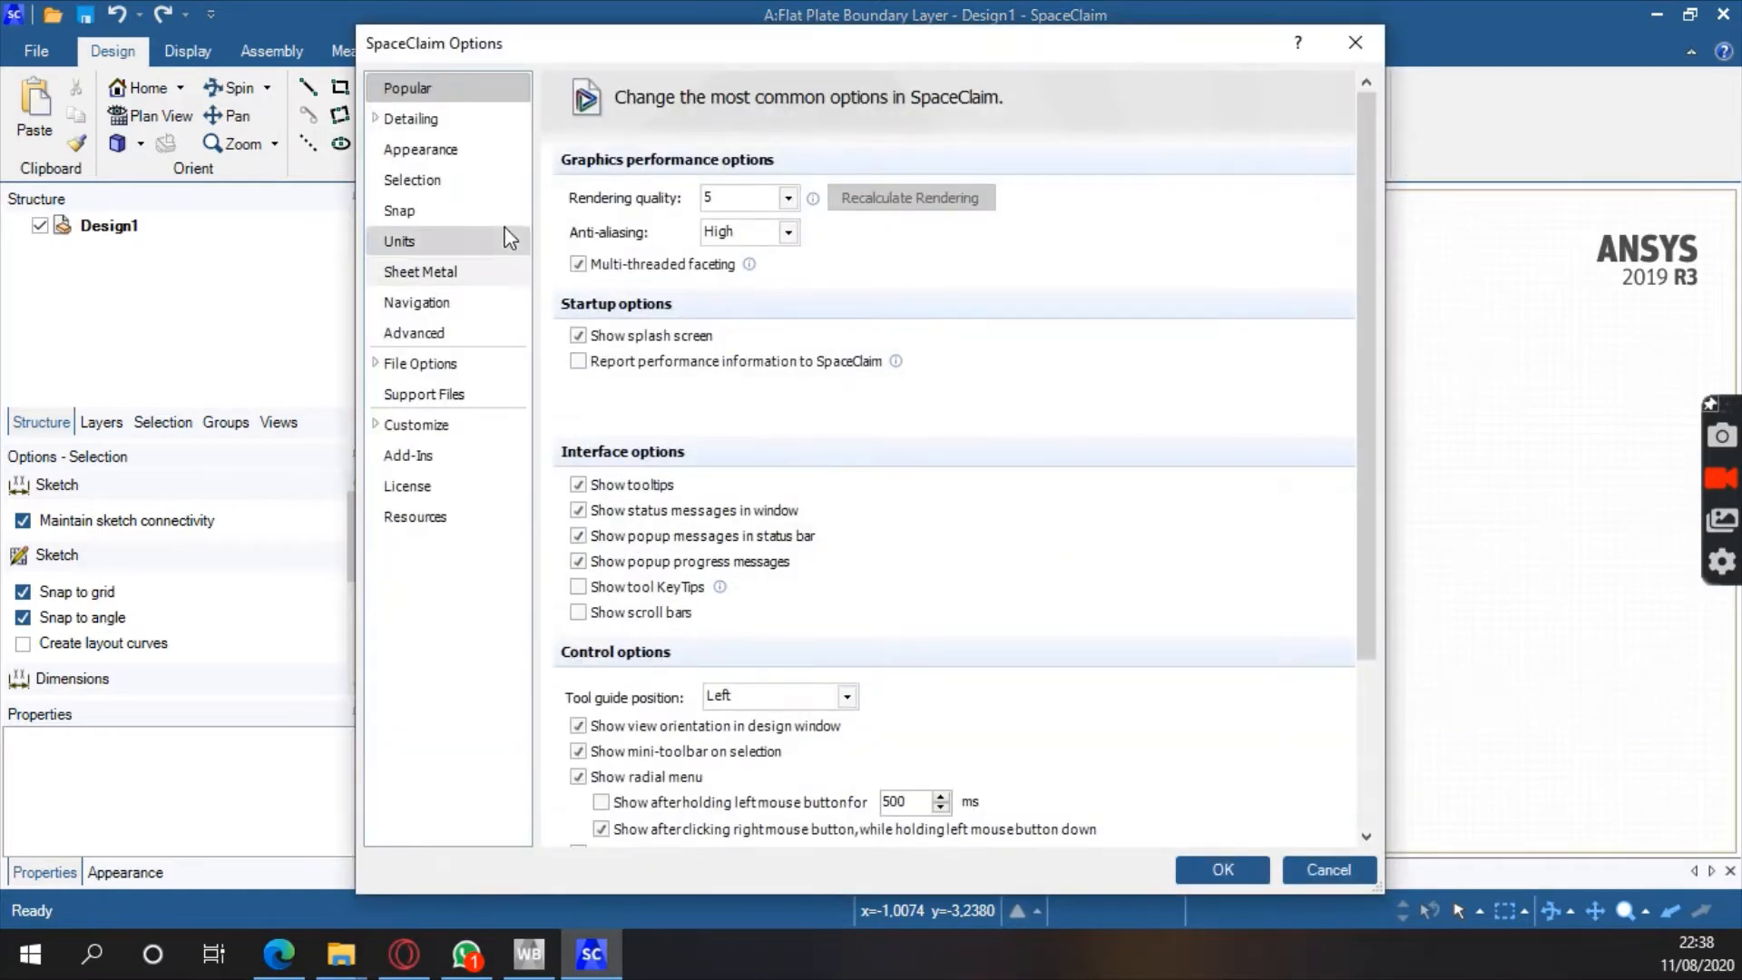
click(459, 237)
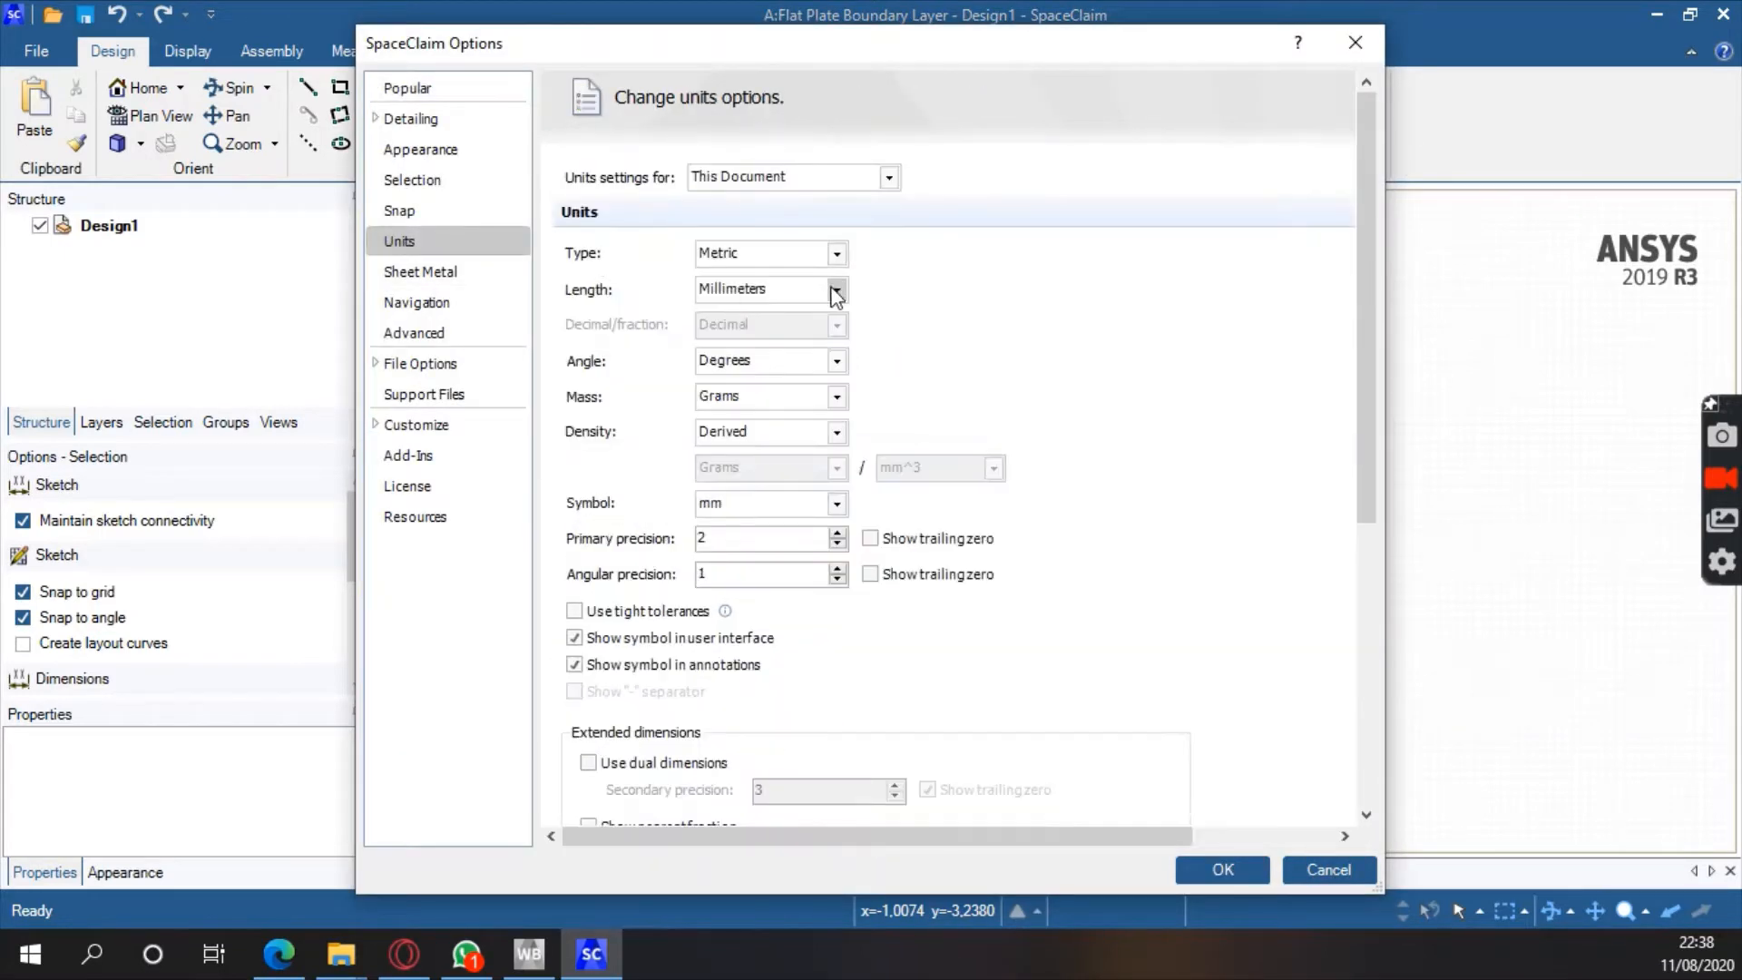
click(782, 290)
click(753, 396)
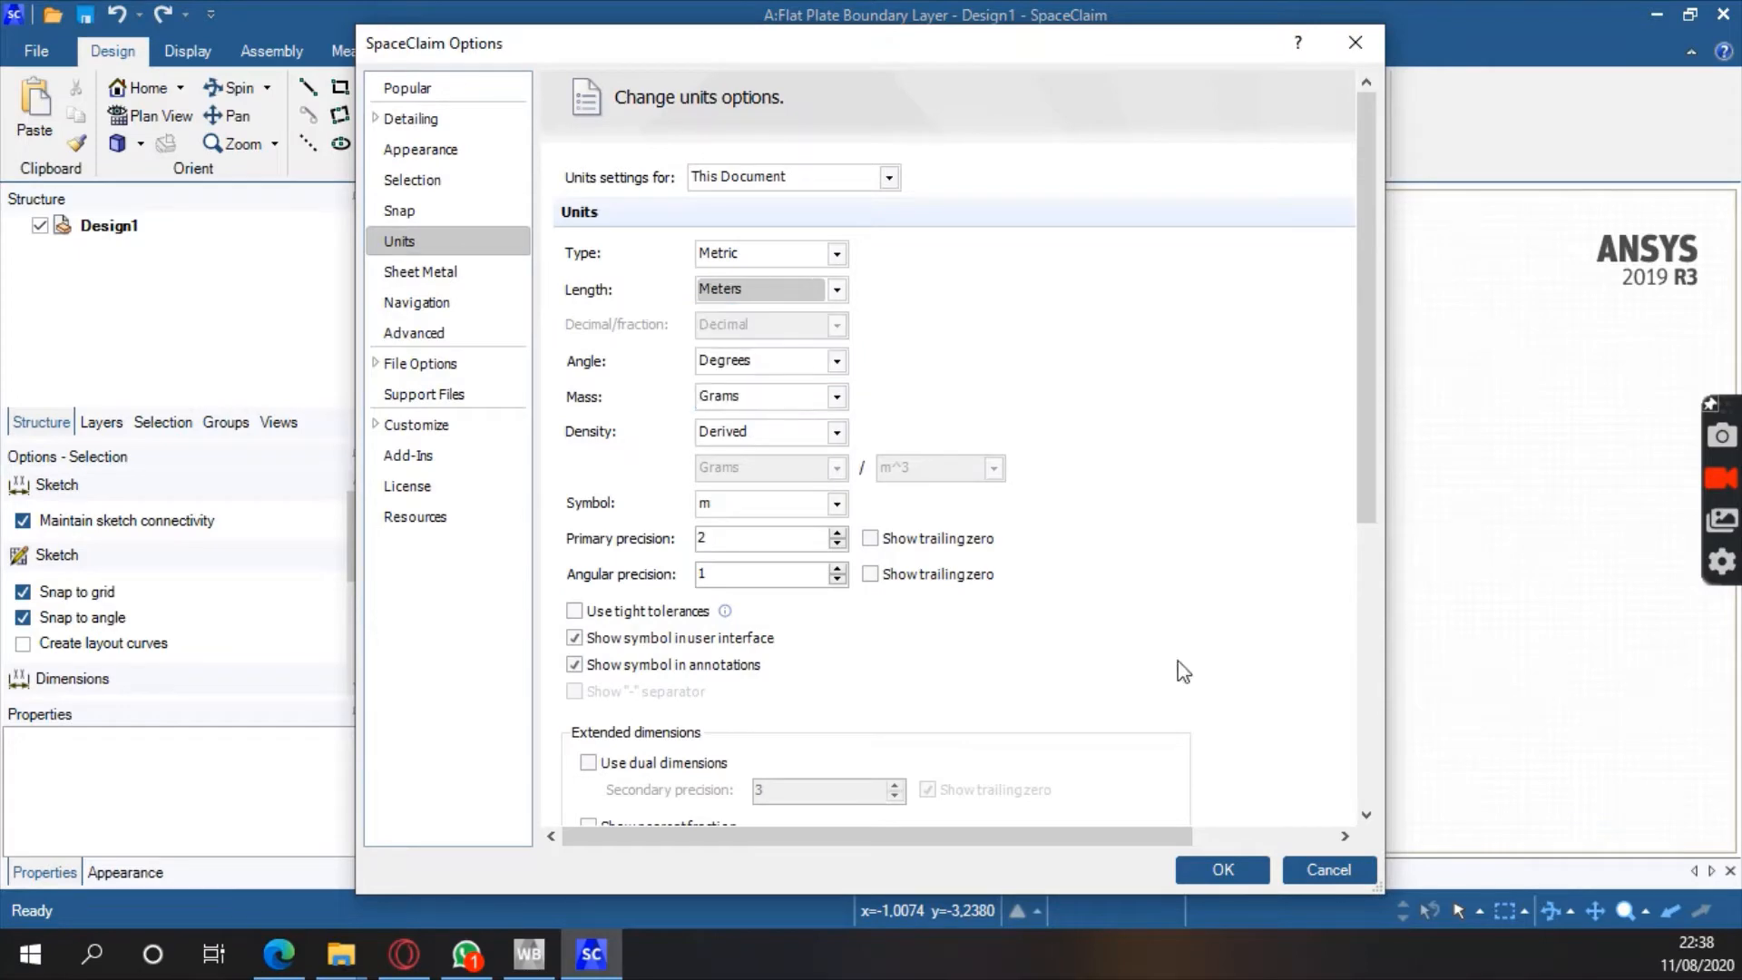
click(1225, 871)
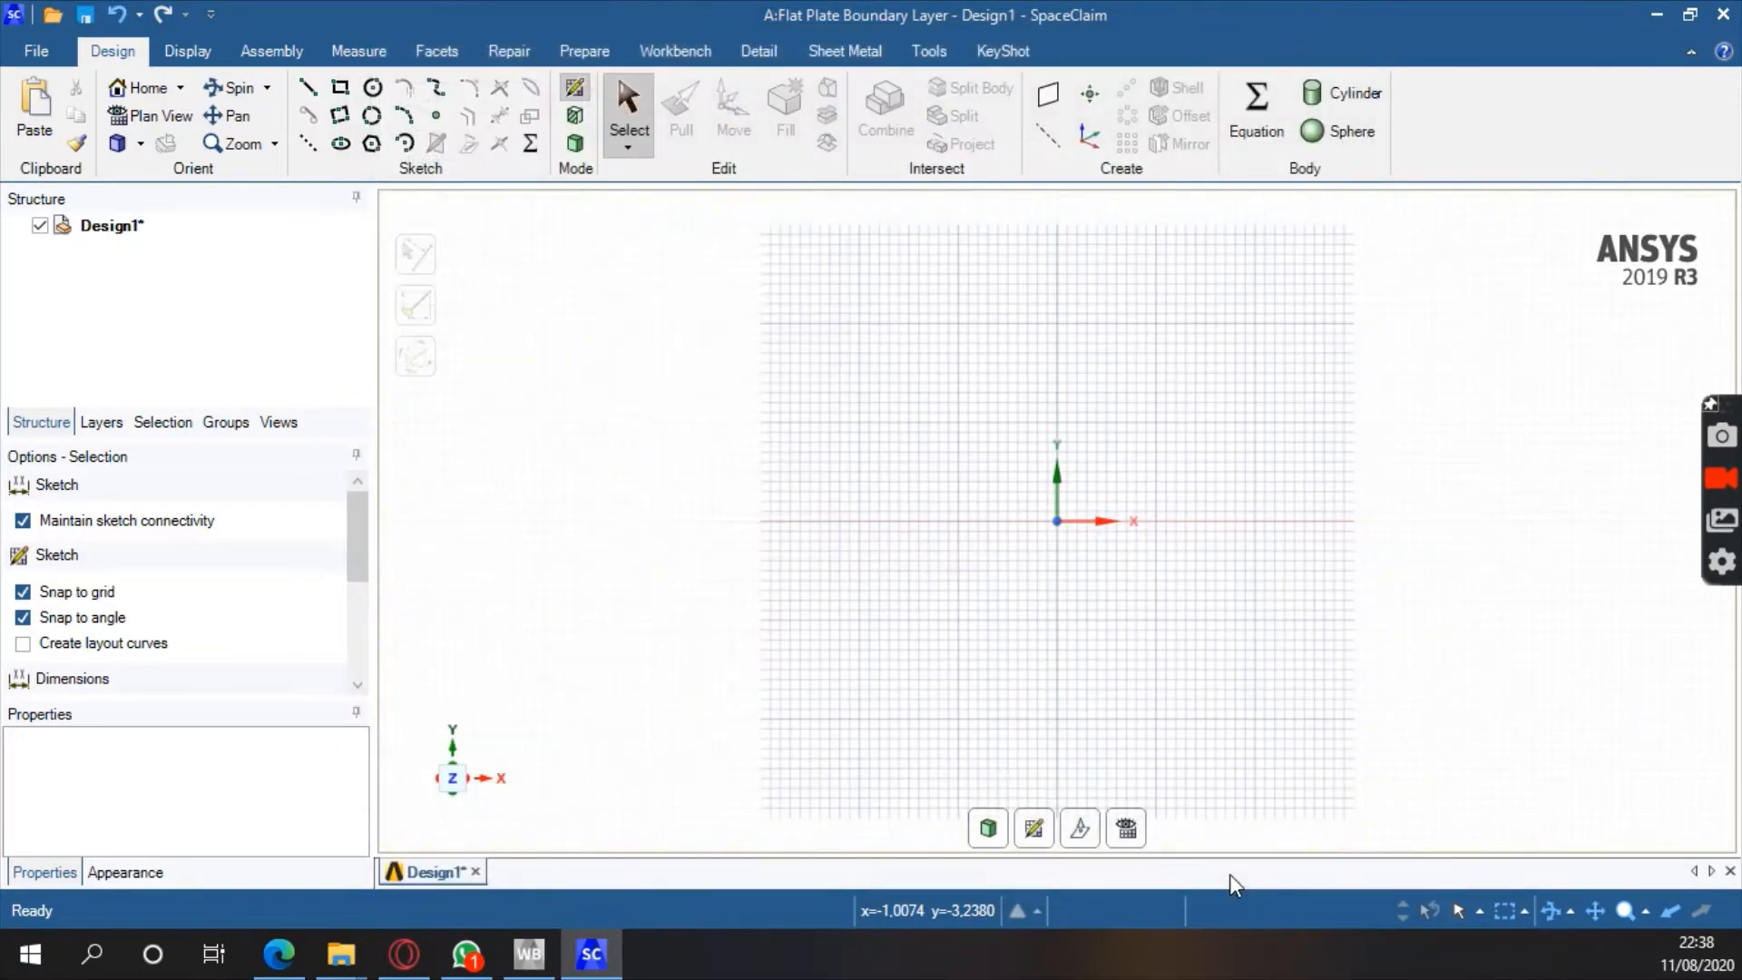
Sketch a rectangle about 0.04 m wide and 0.03 m high with its lower-left corner at the origin
click(338, 88)
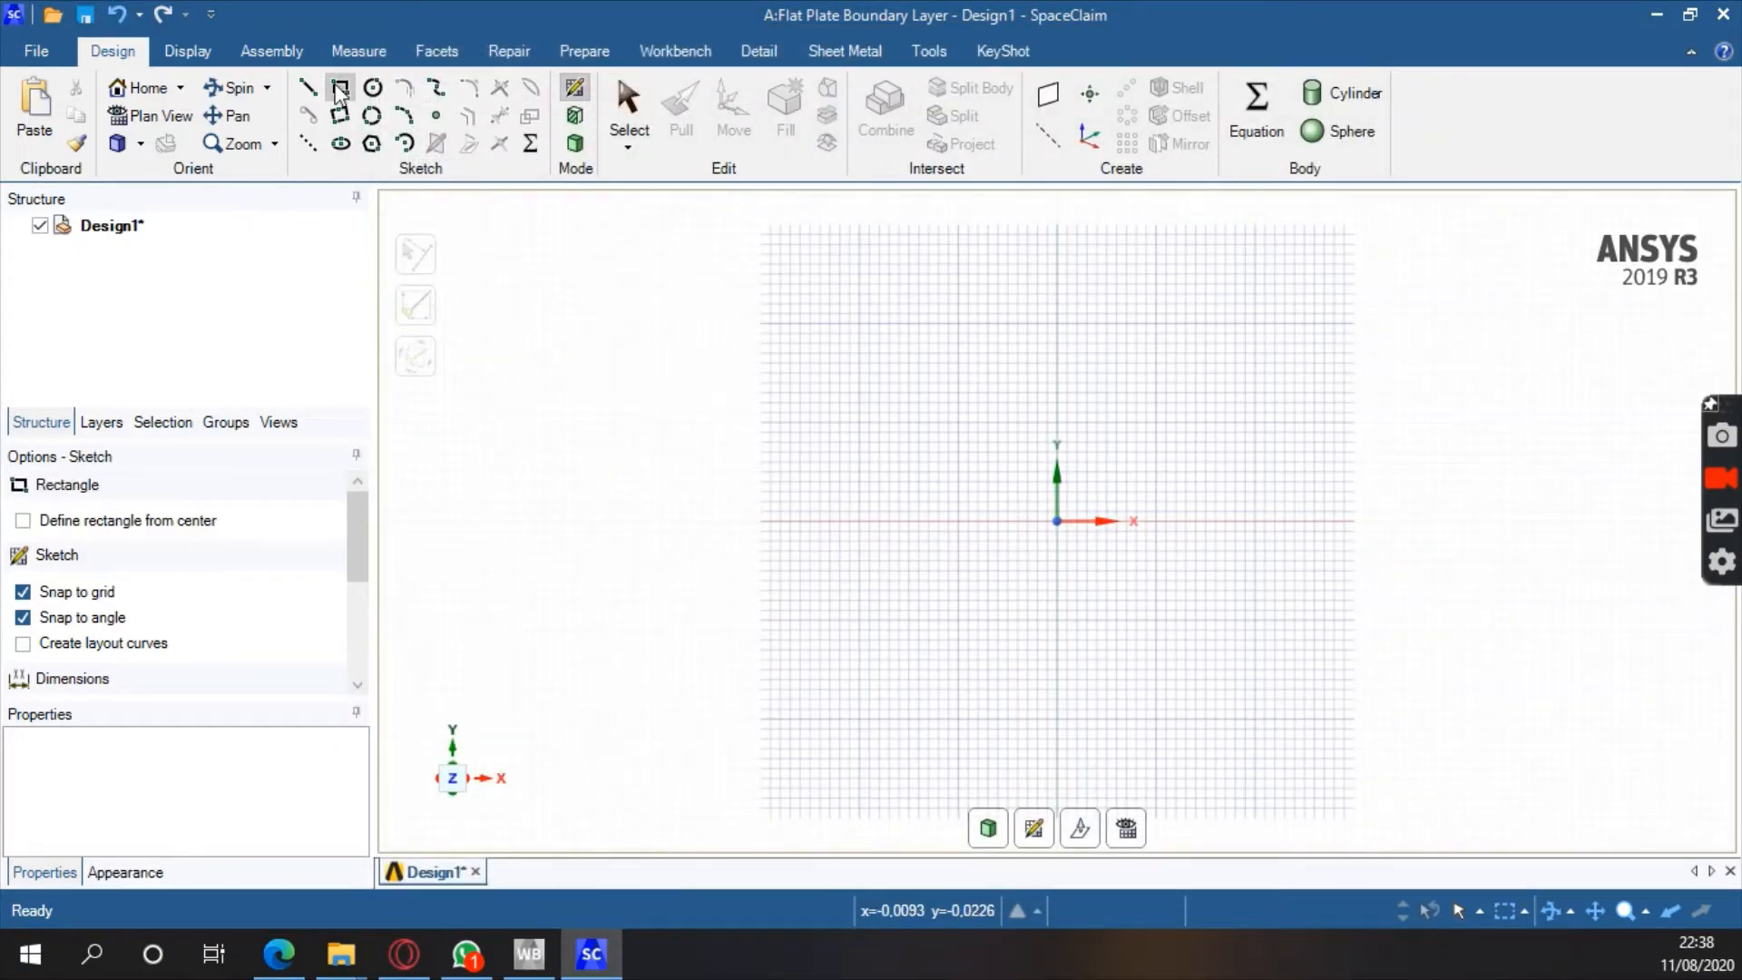
click(1058, 523)
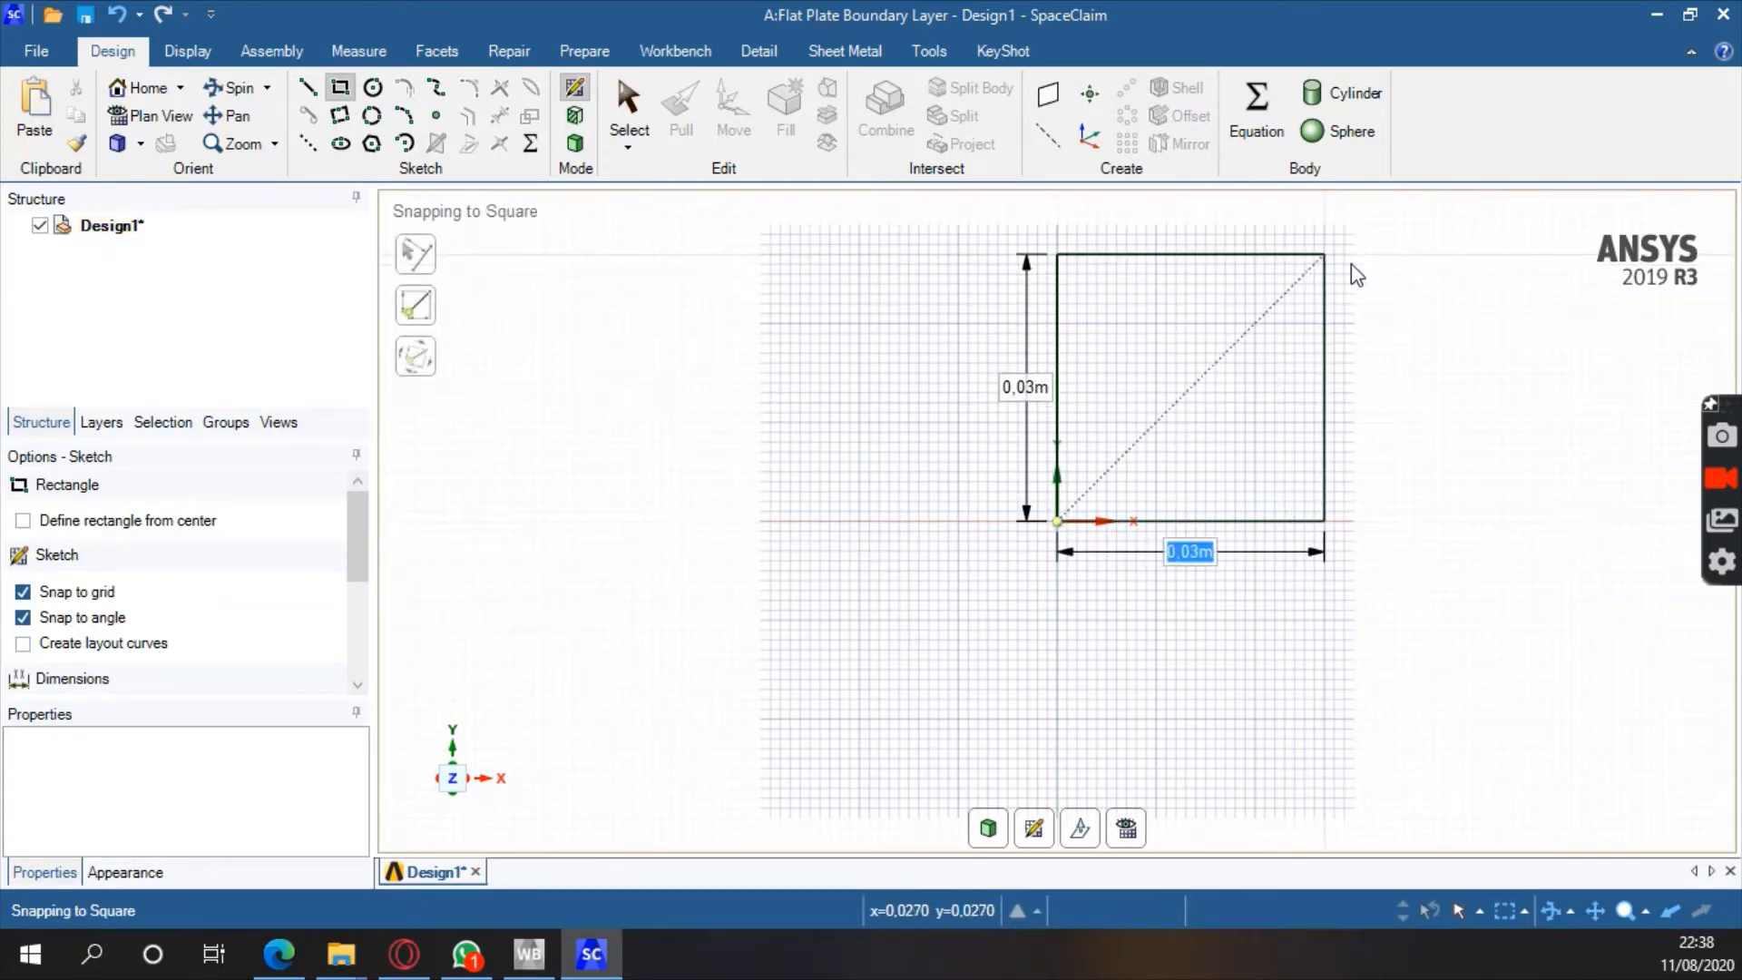
click(1452, 245)
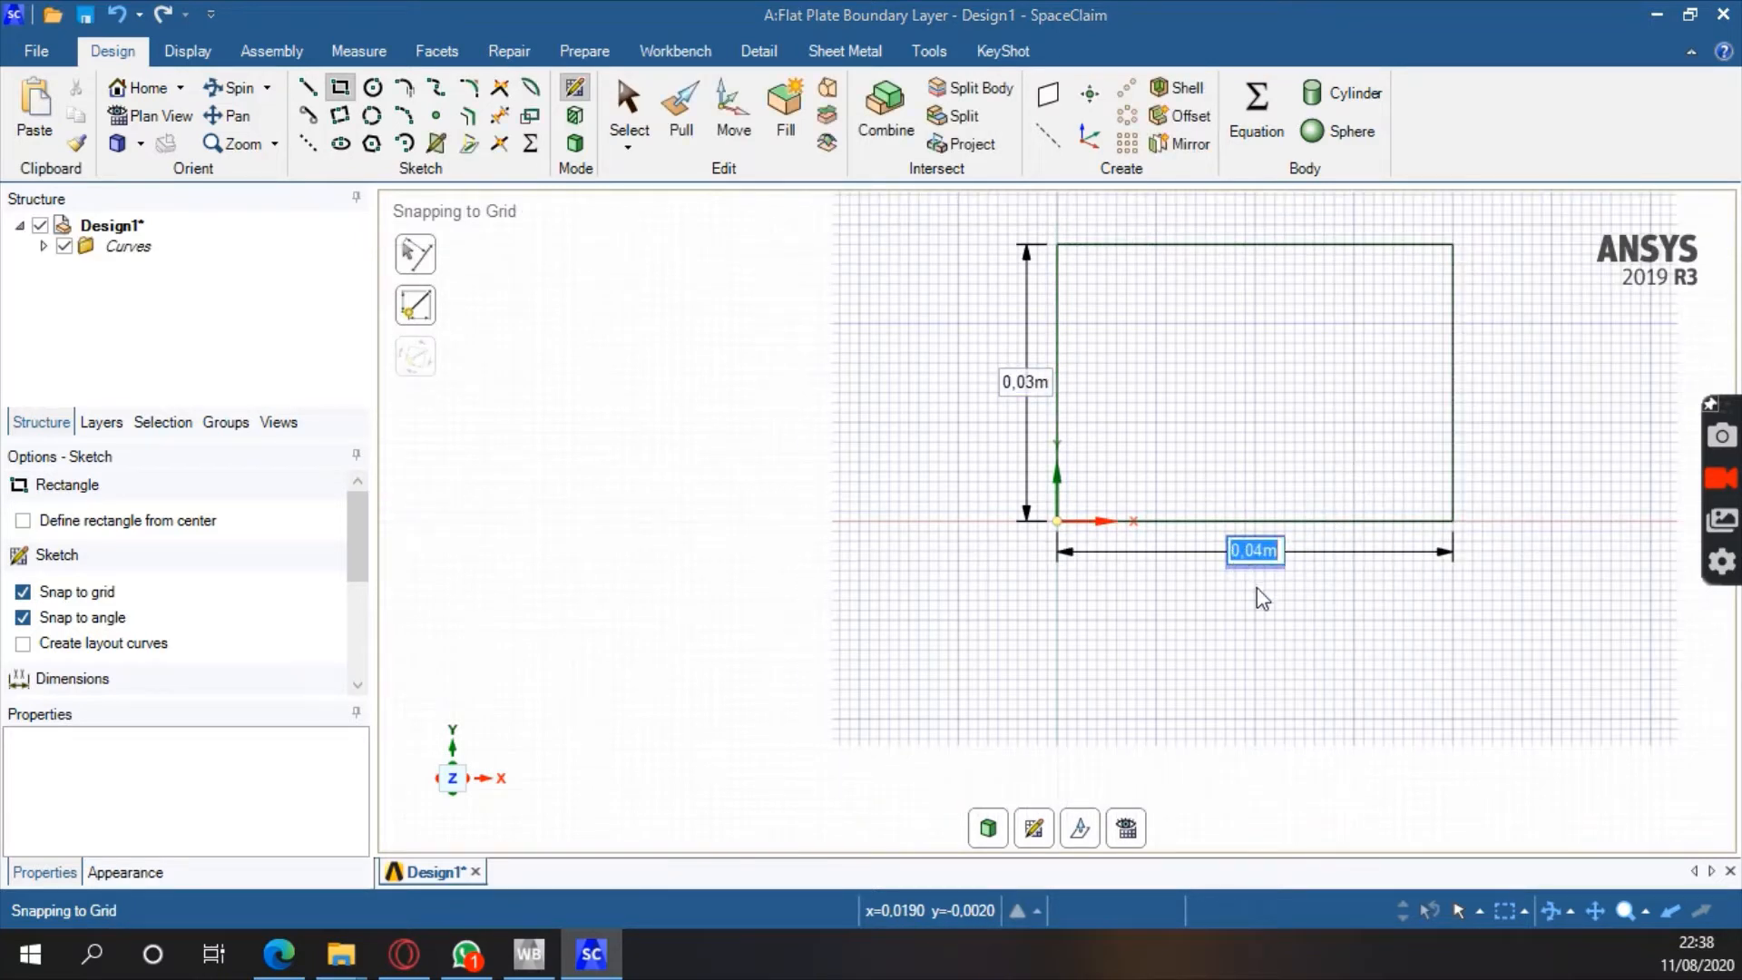
Set the rectangle's width to 1 m and its height to 0.5 m
text(1)
key(Return)
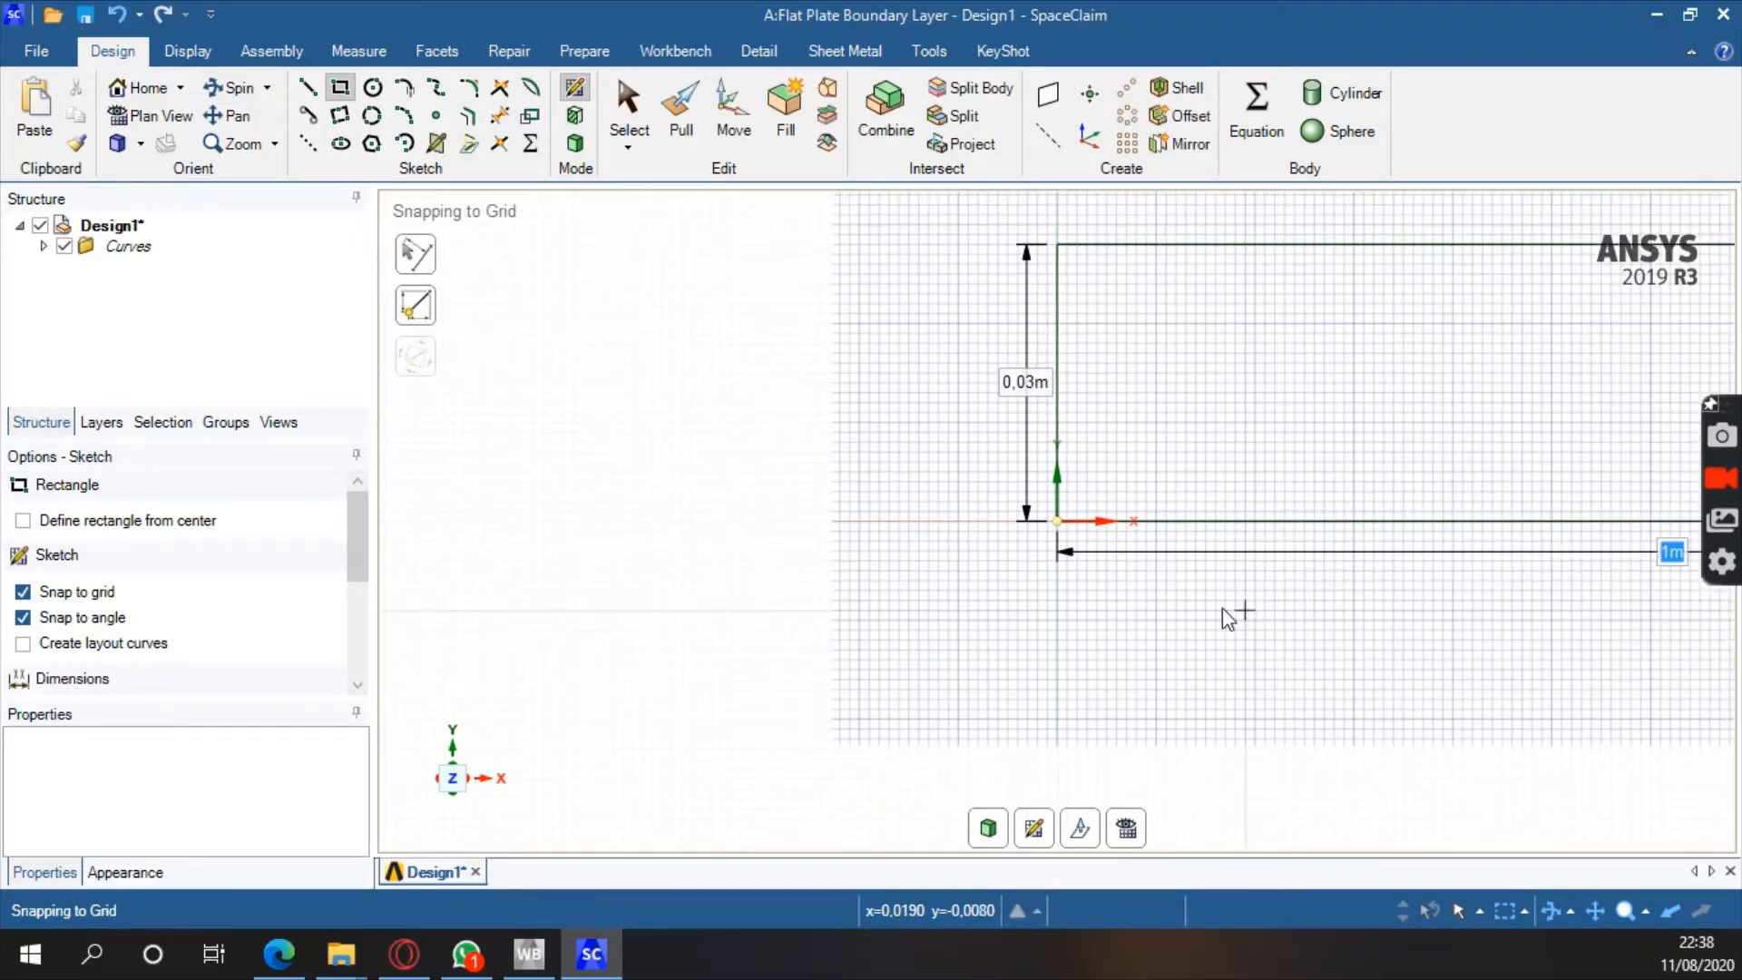
click(1025, 382)
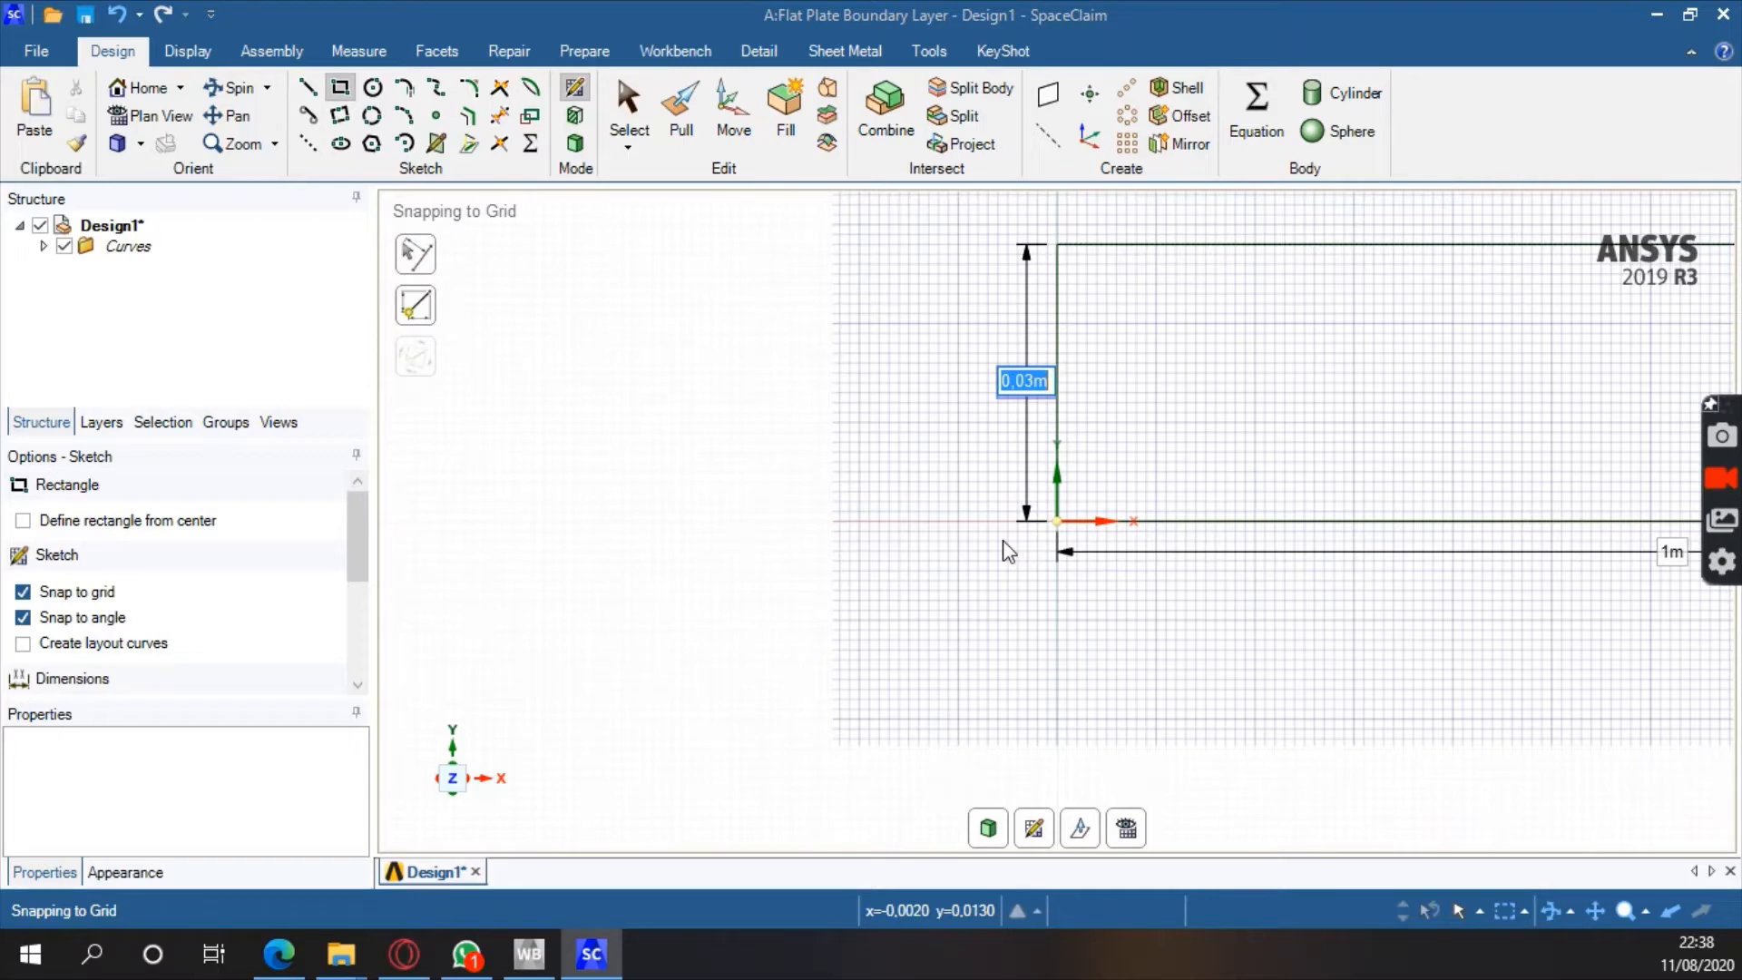
text(0,5)
key(Return)
scroll(968, 599, down, 3)
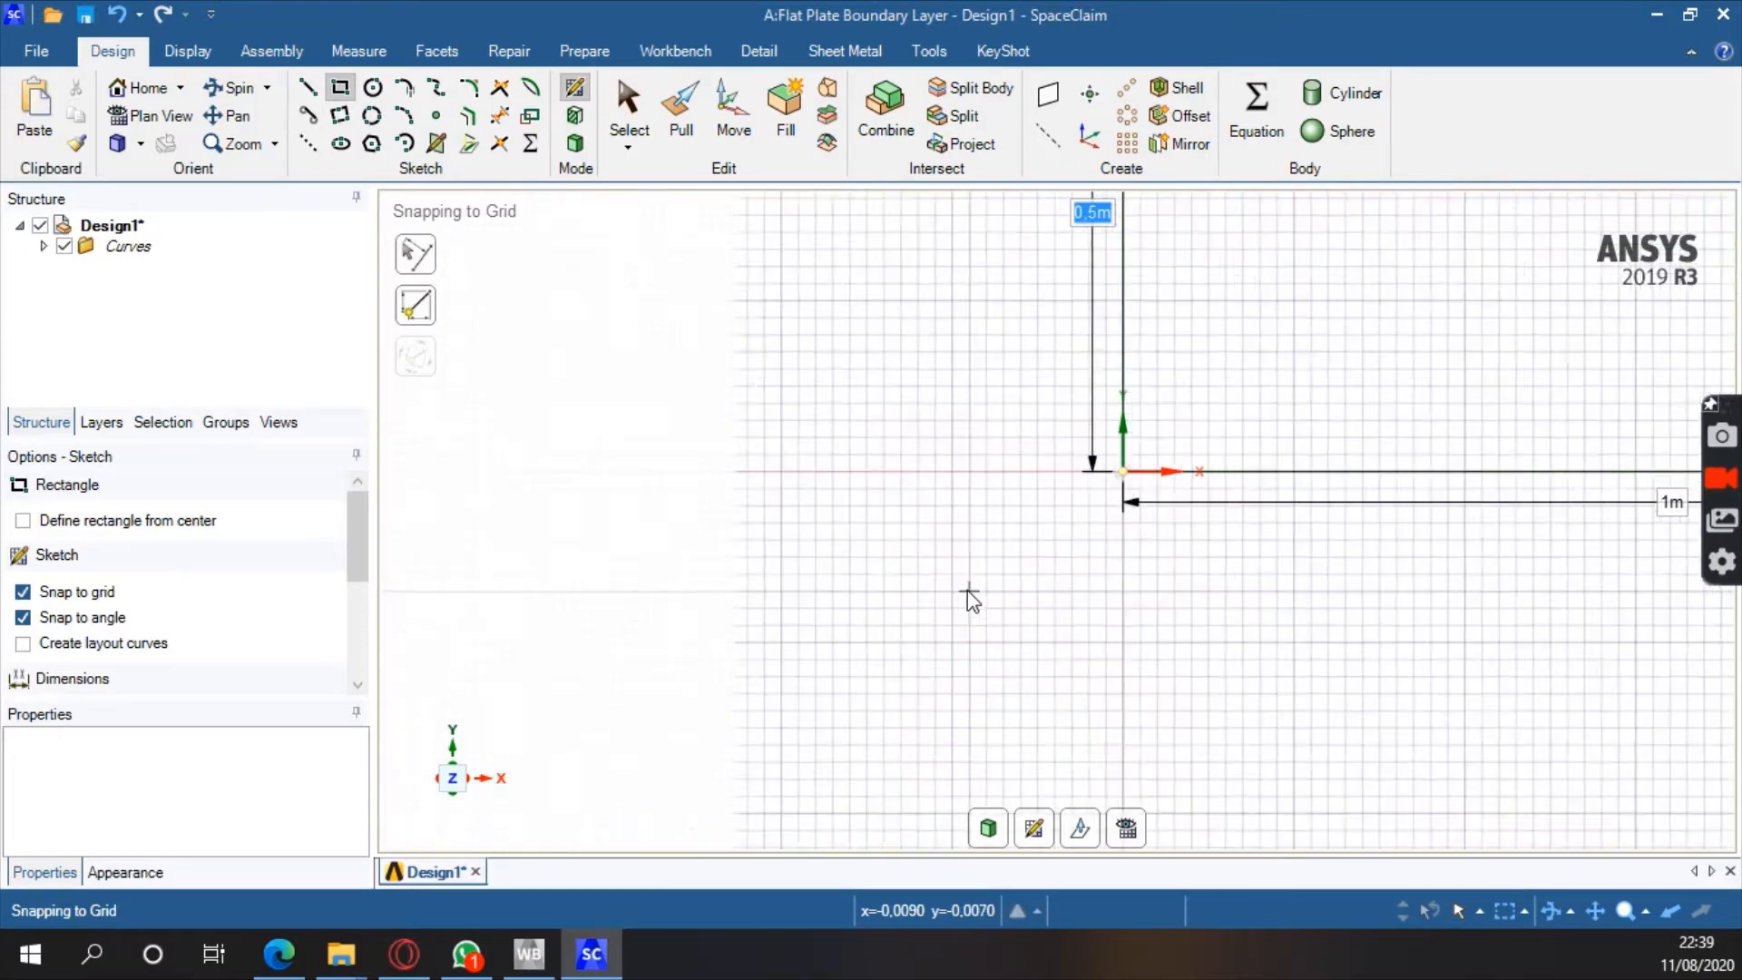
scroll(968, 599, down, 3)
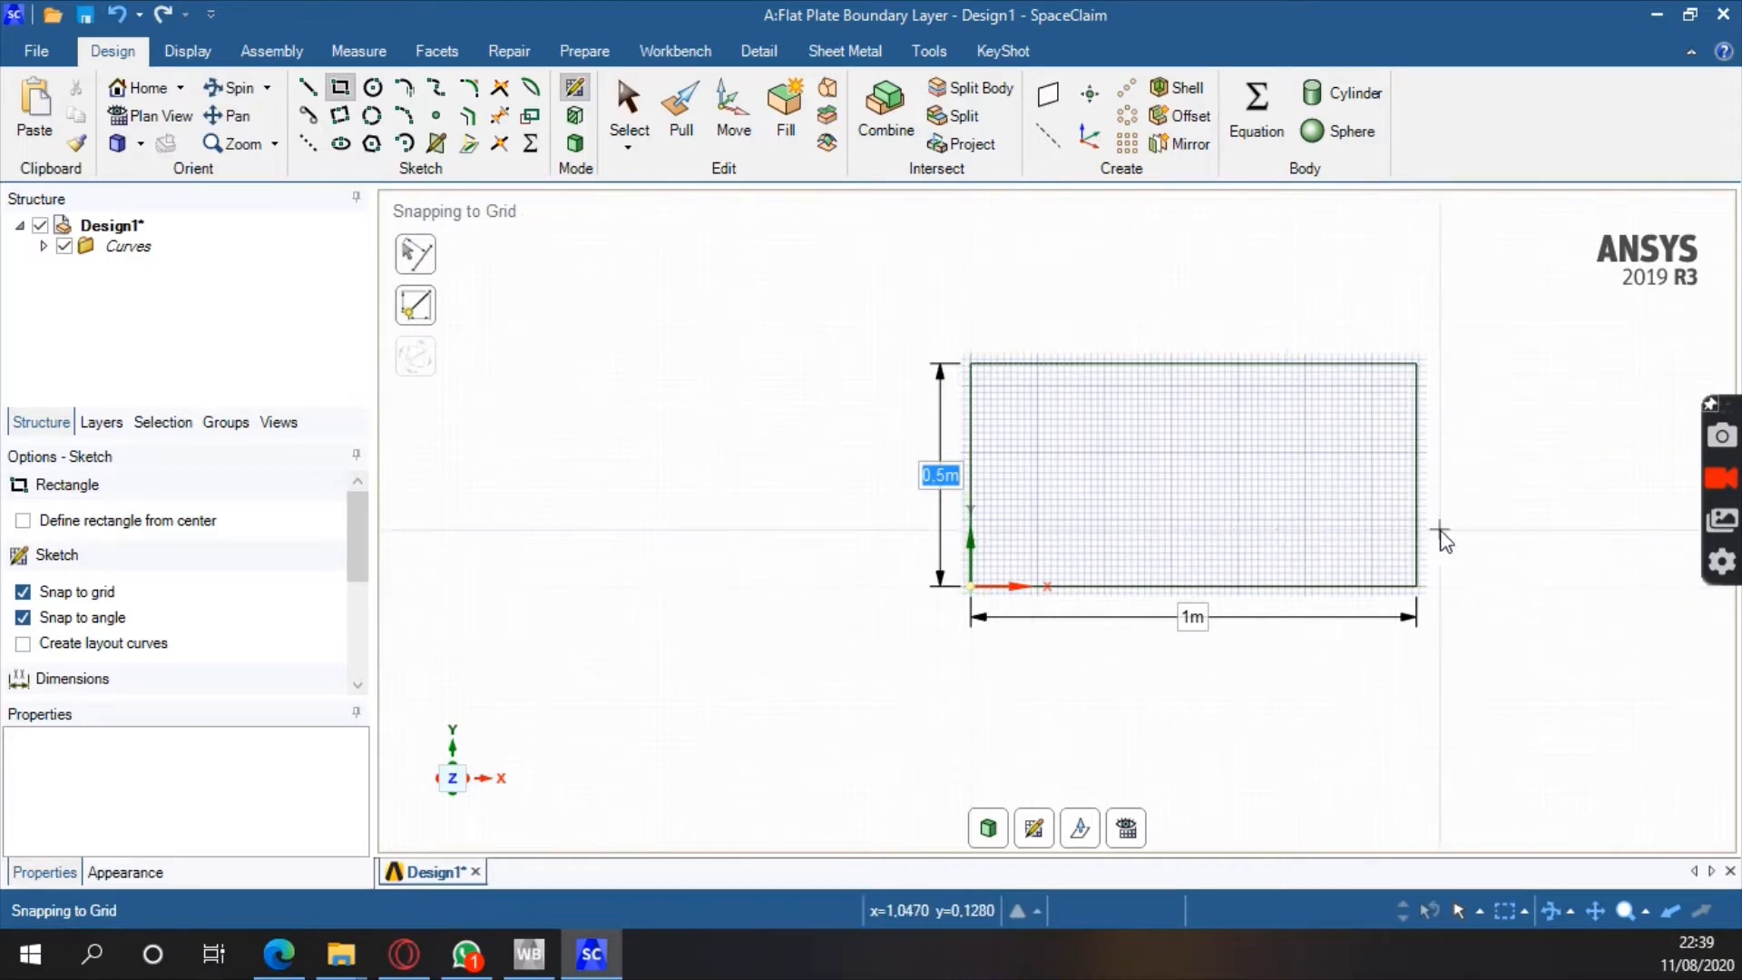
Finish the sketch by switching to 3D mode, turning the rectangle into a surface body
click(576, 145)
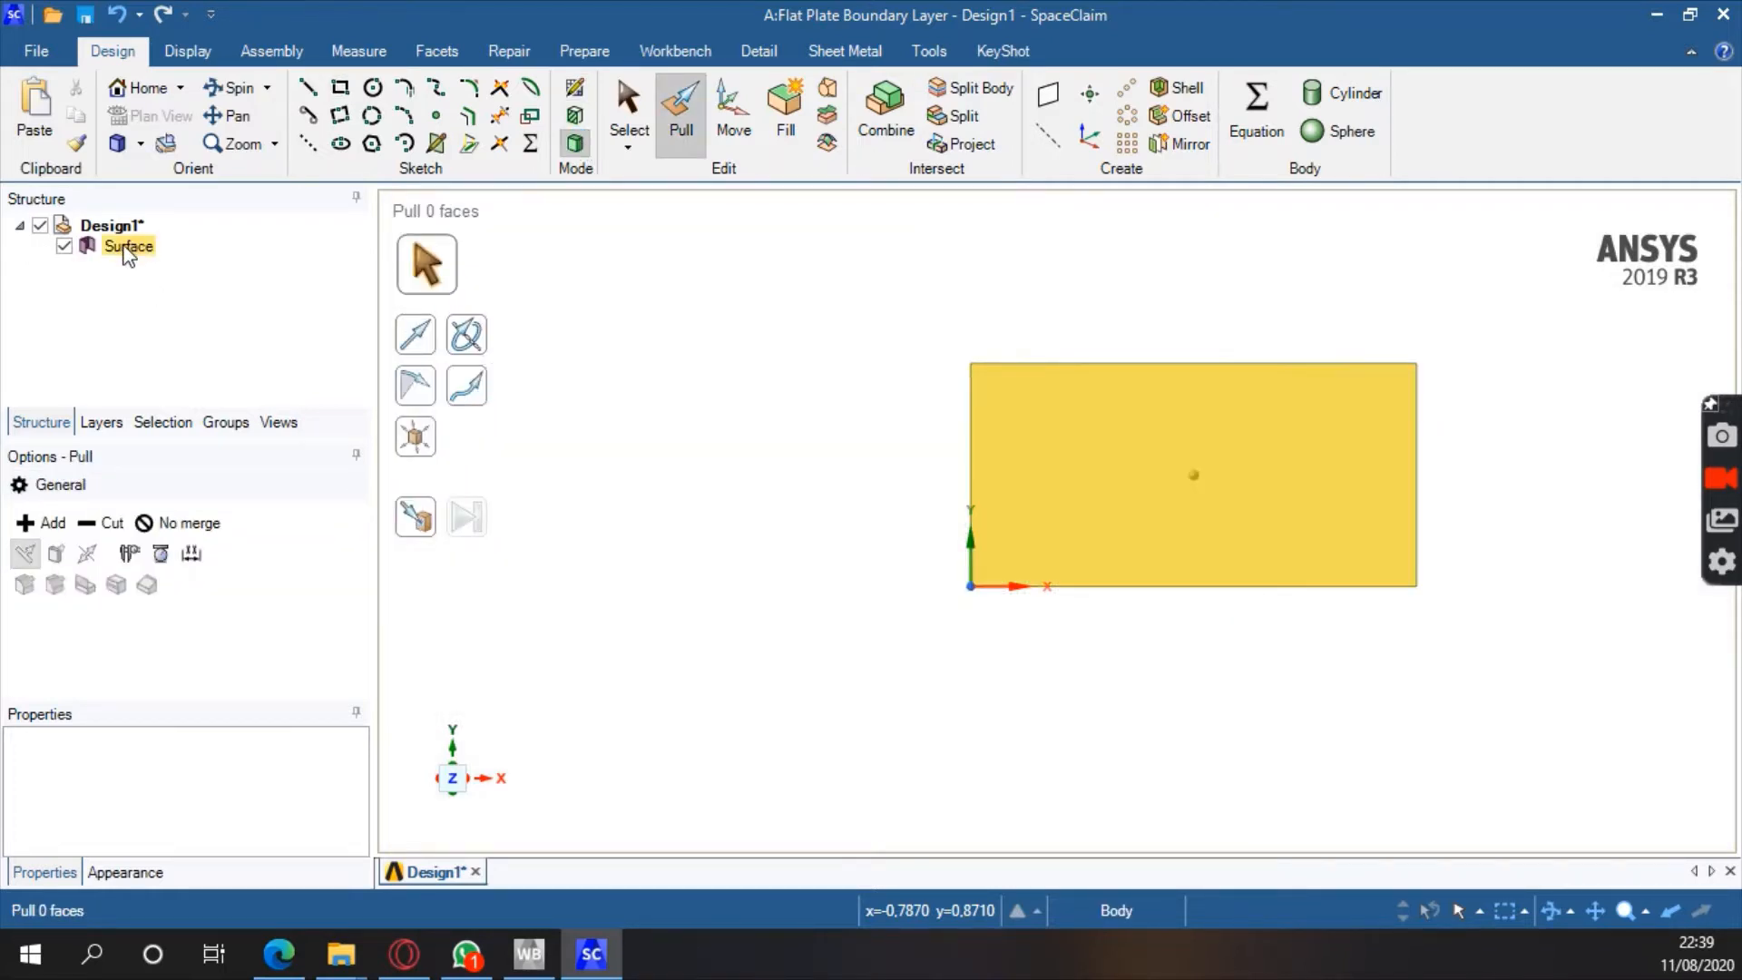
right_click(128, 249)
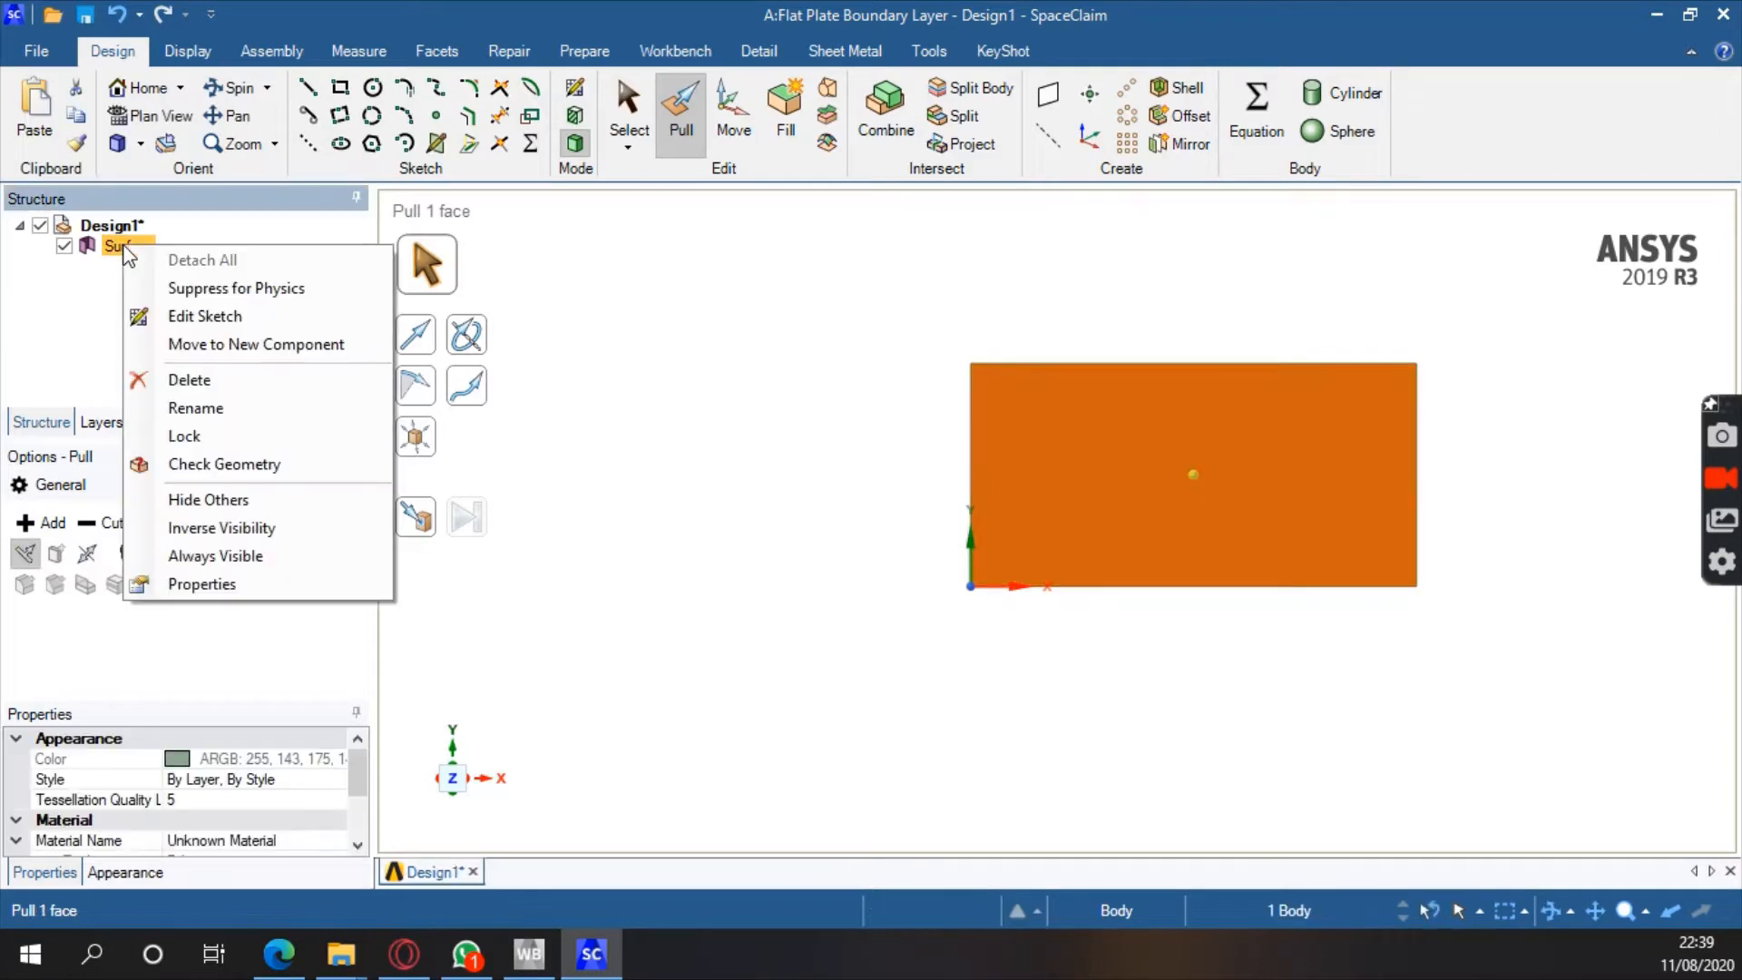
click(103, 318)
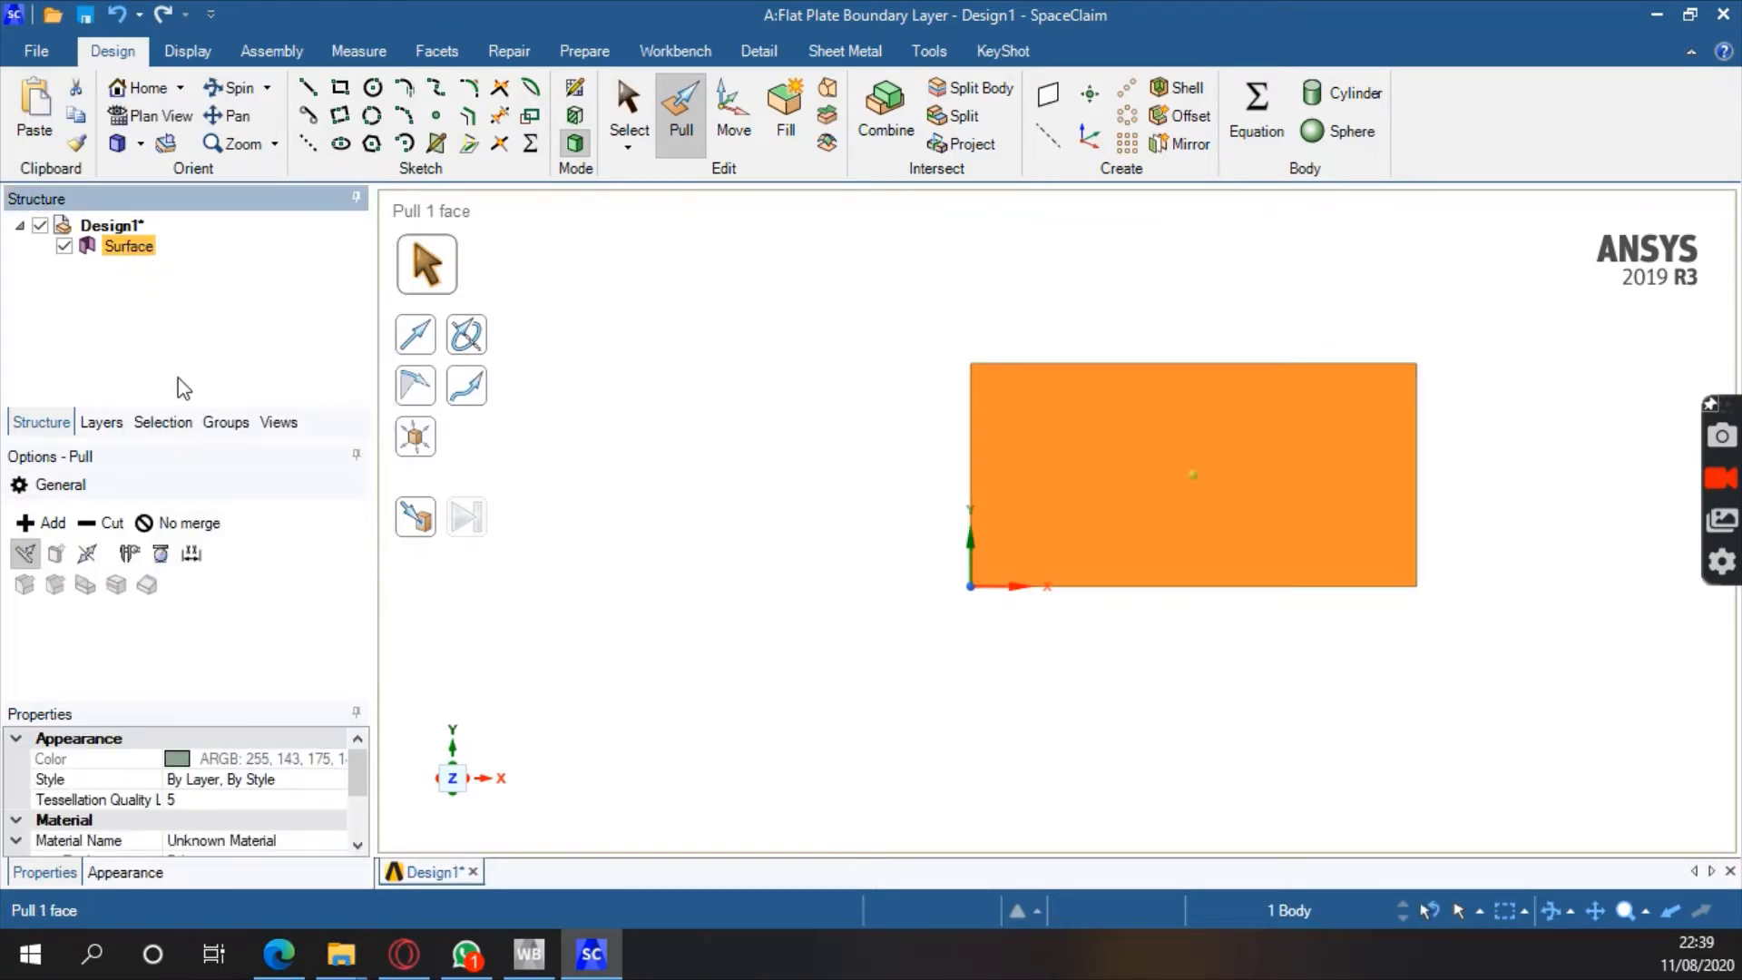
click(777, 675)
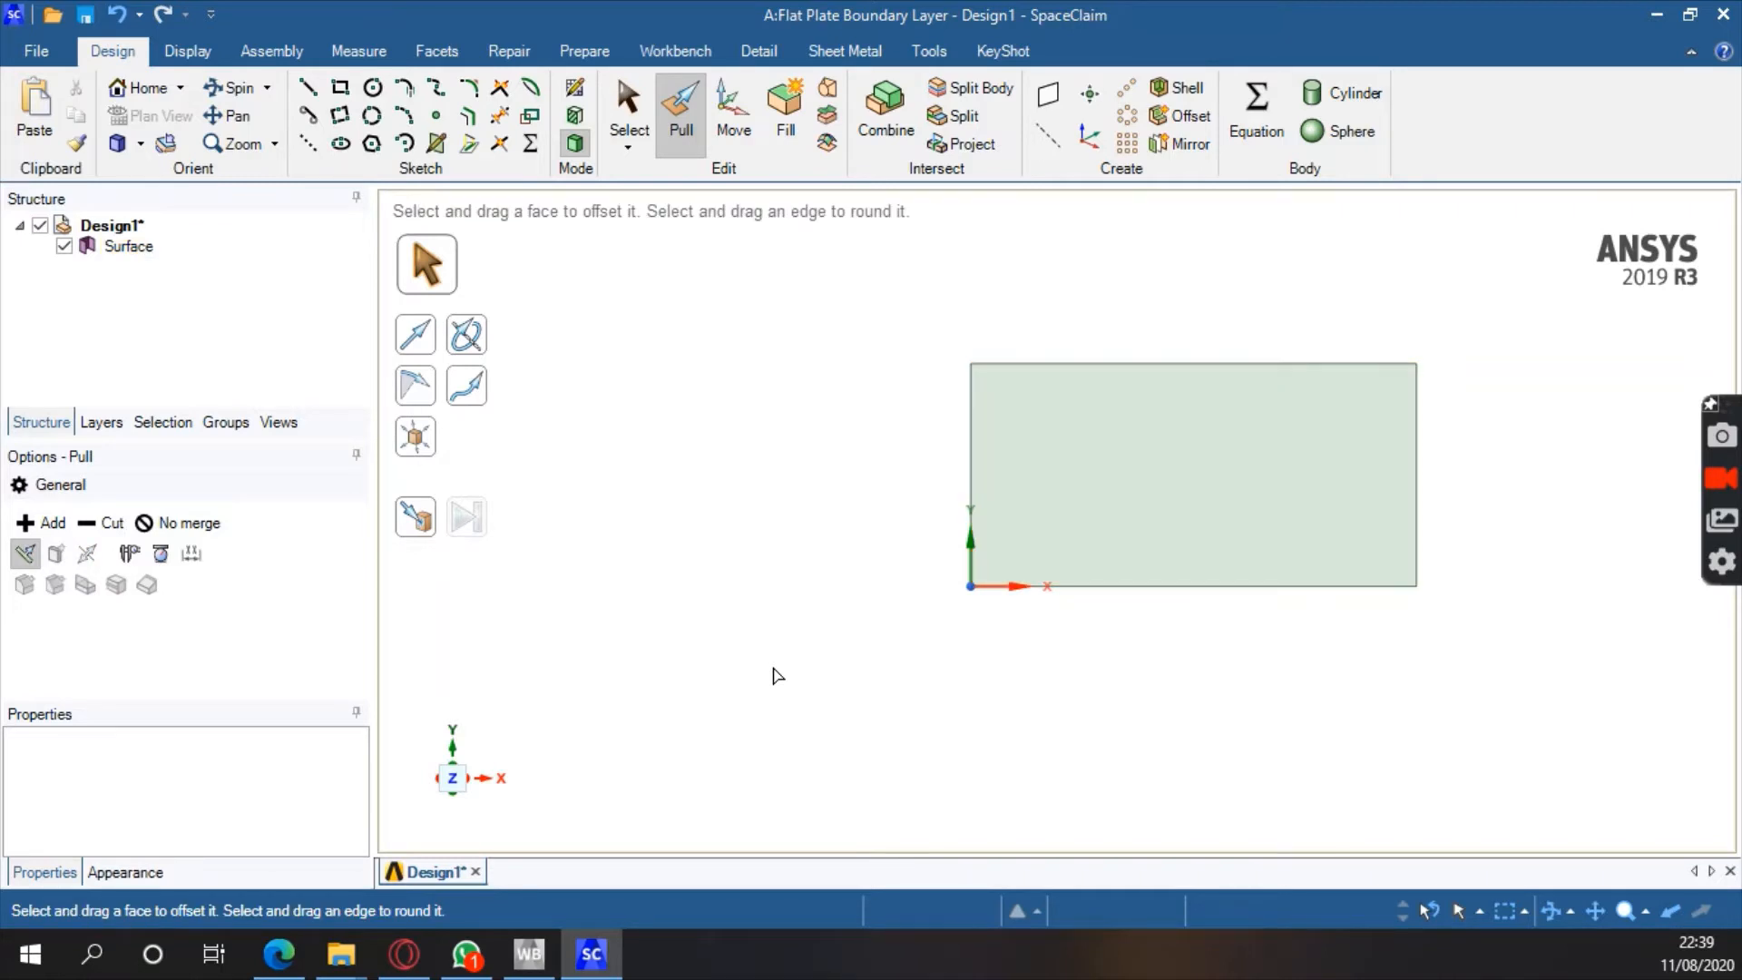
click(1113, 519)
click(1187, 705)
click(1147, 490)
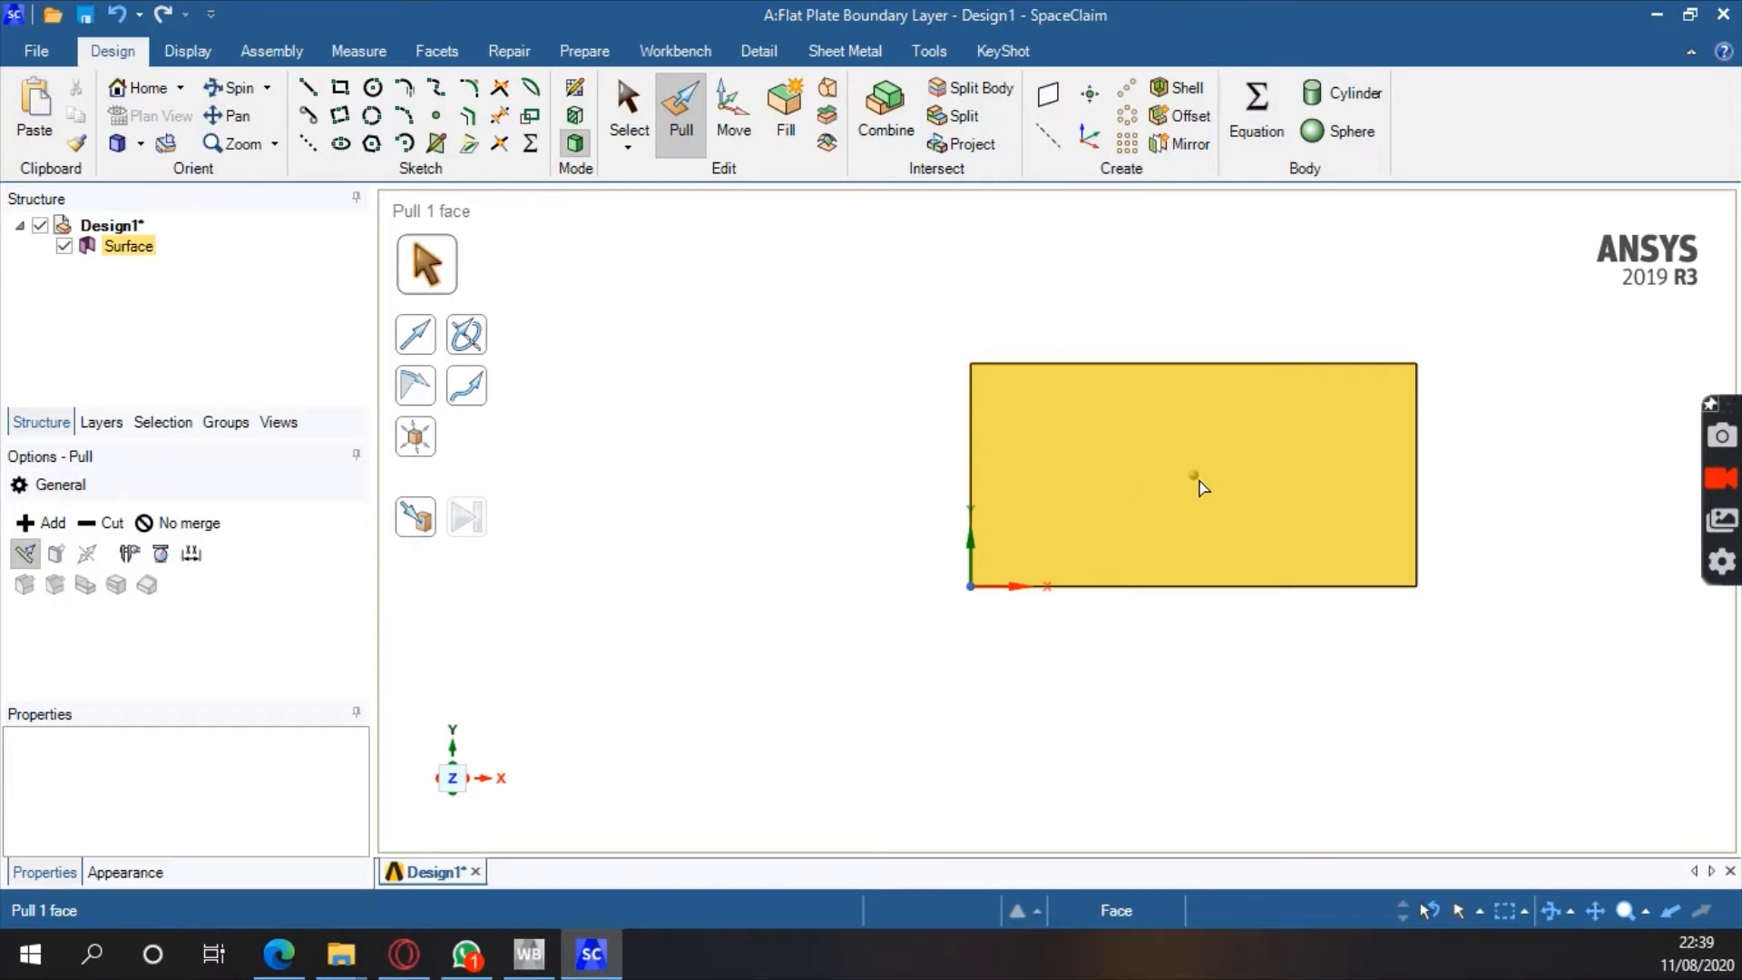
click(714, 484)
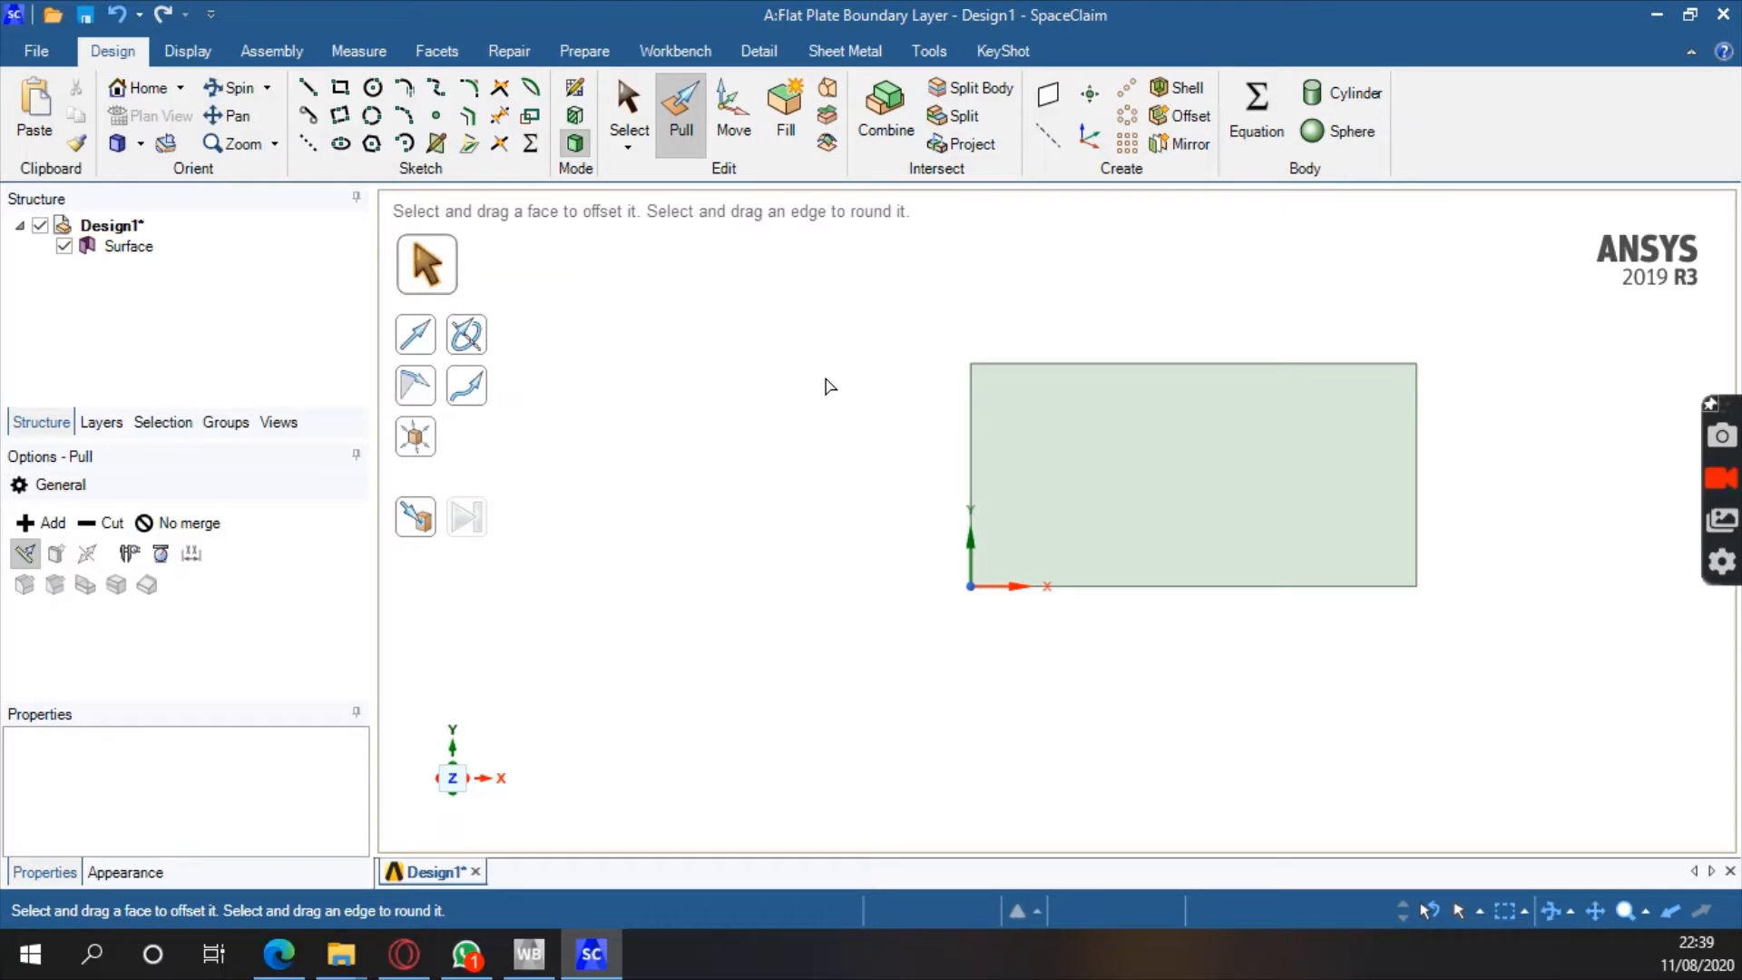
click(86, 15)
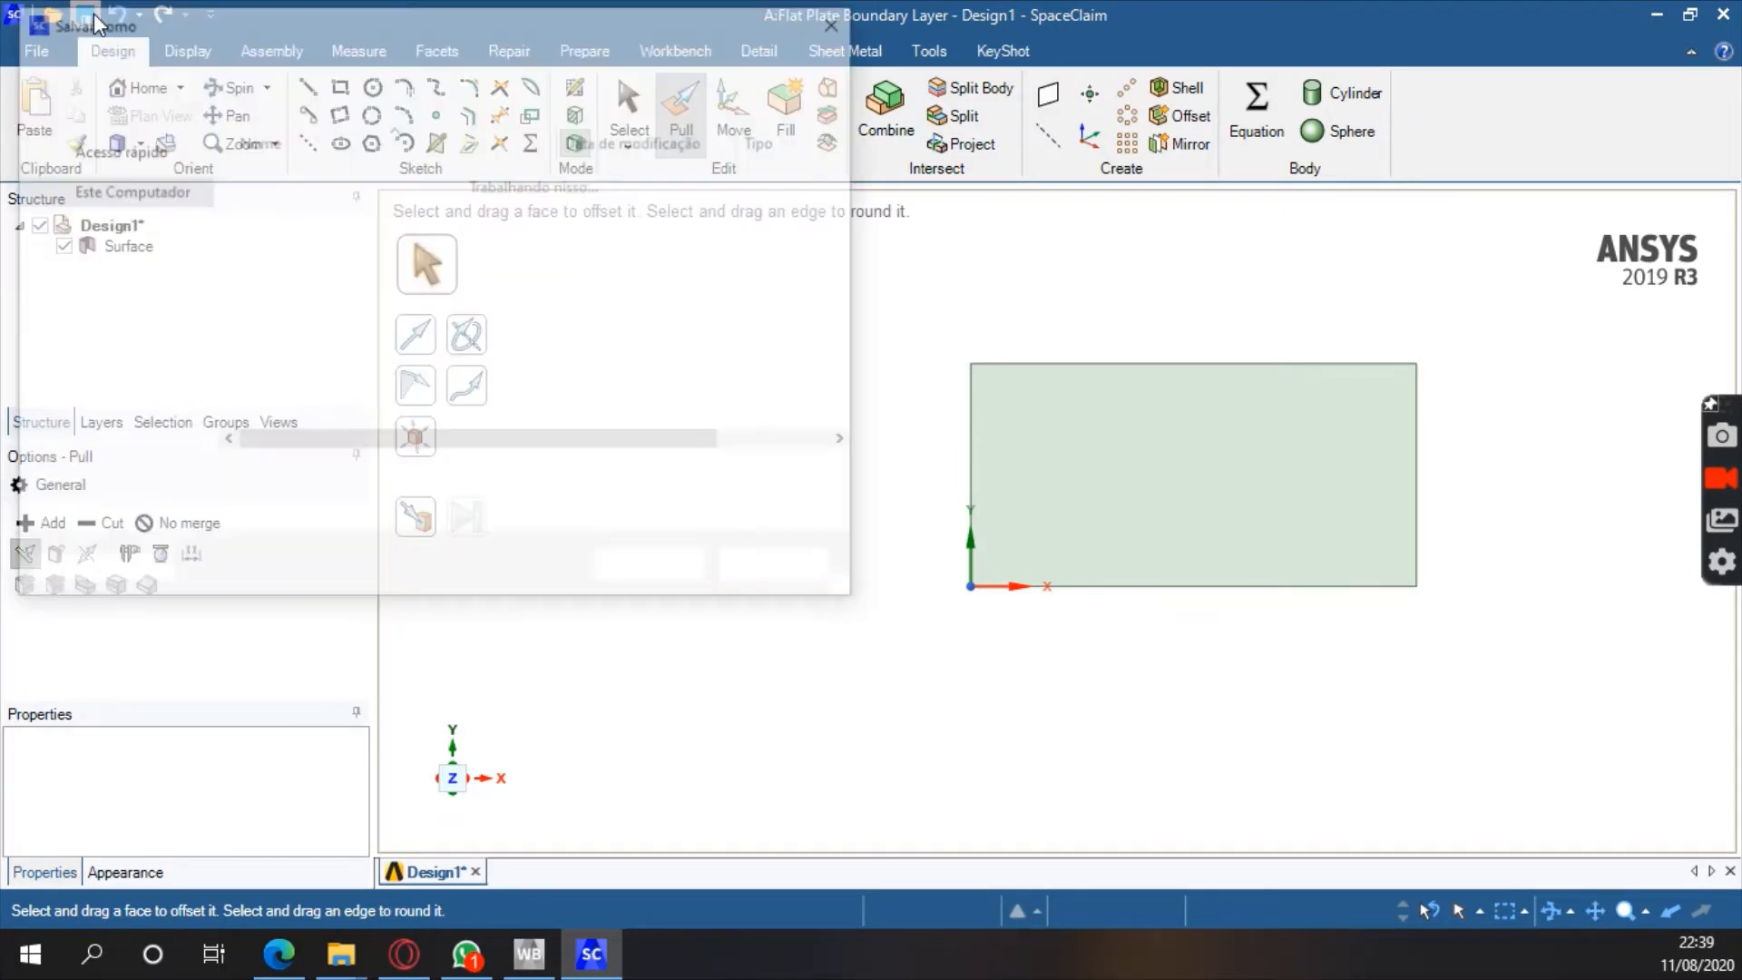
click(782, 570)
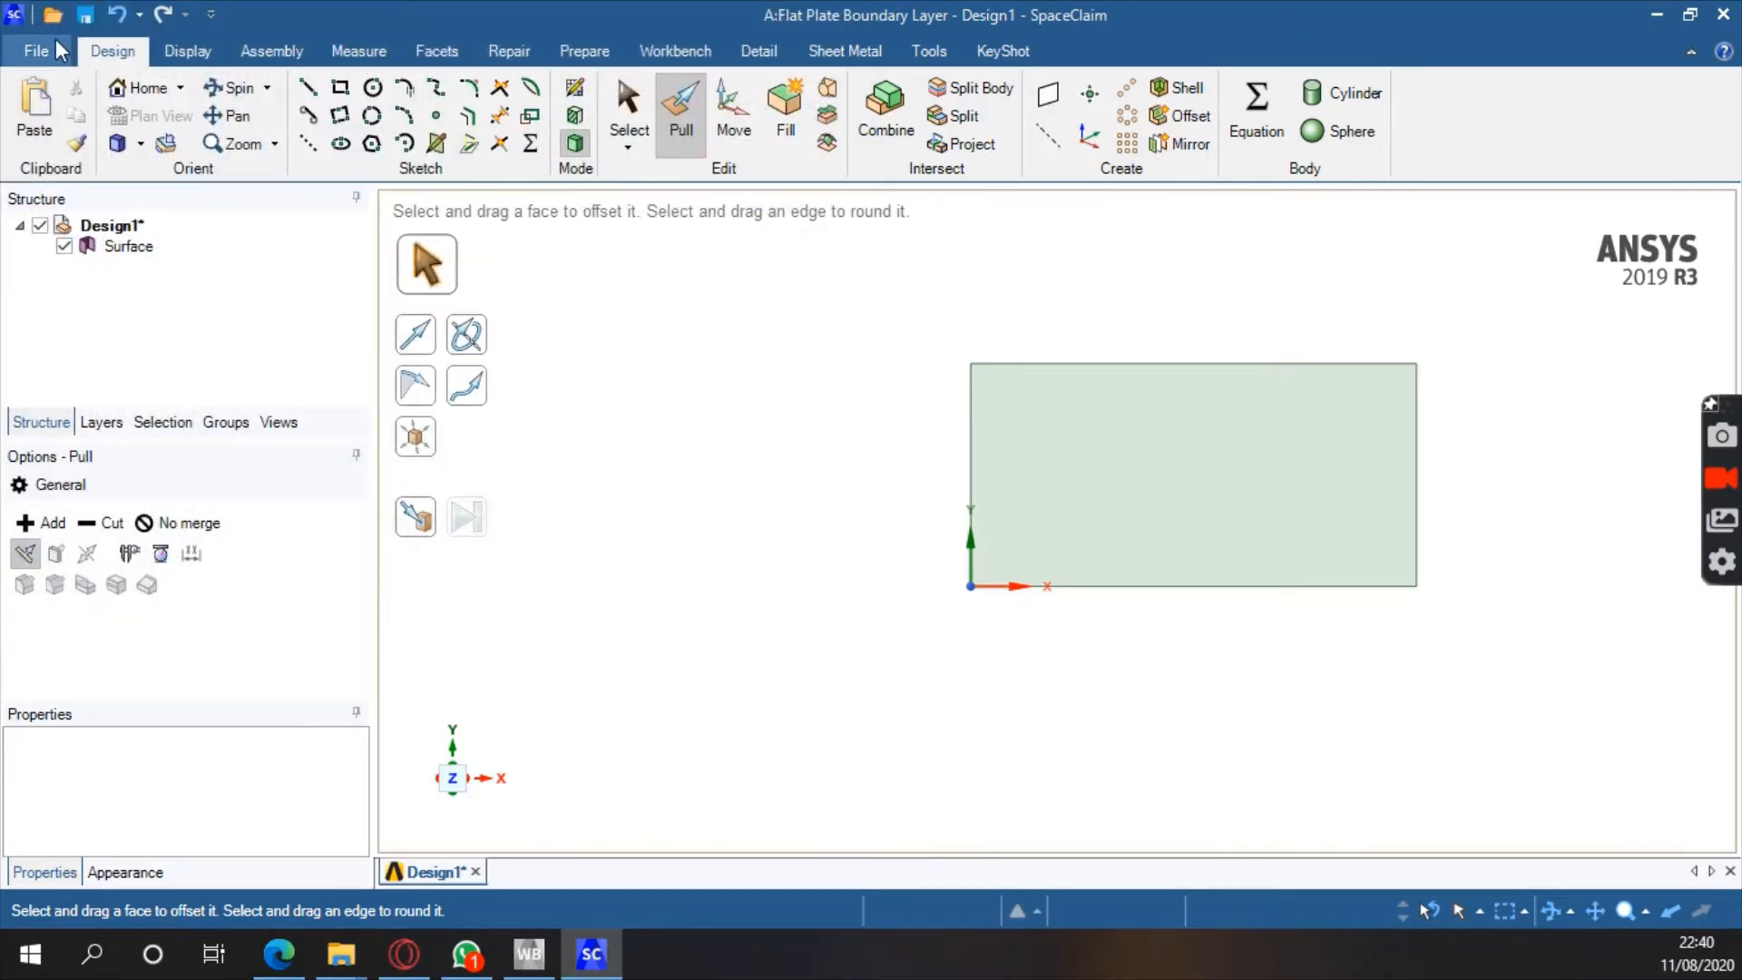
Save the Workbench project from SpaceClaim, then close SpaceClaim to return to the project schematic
click(58, 50)
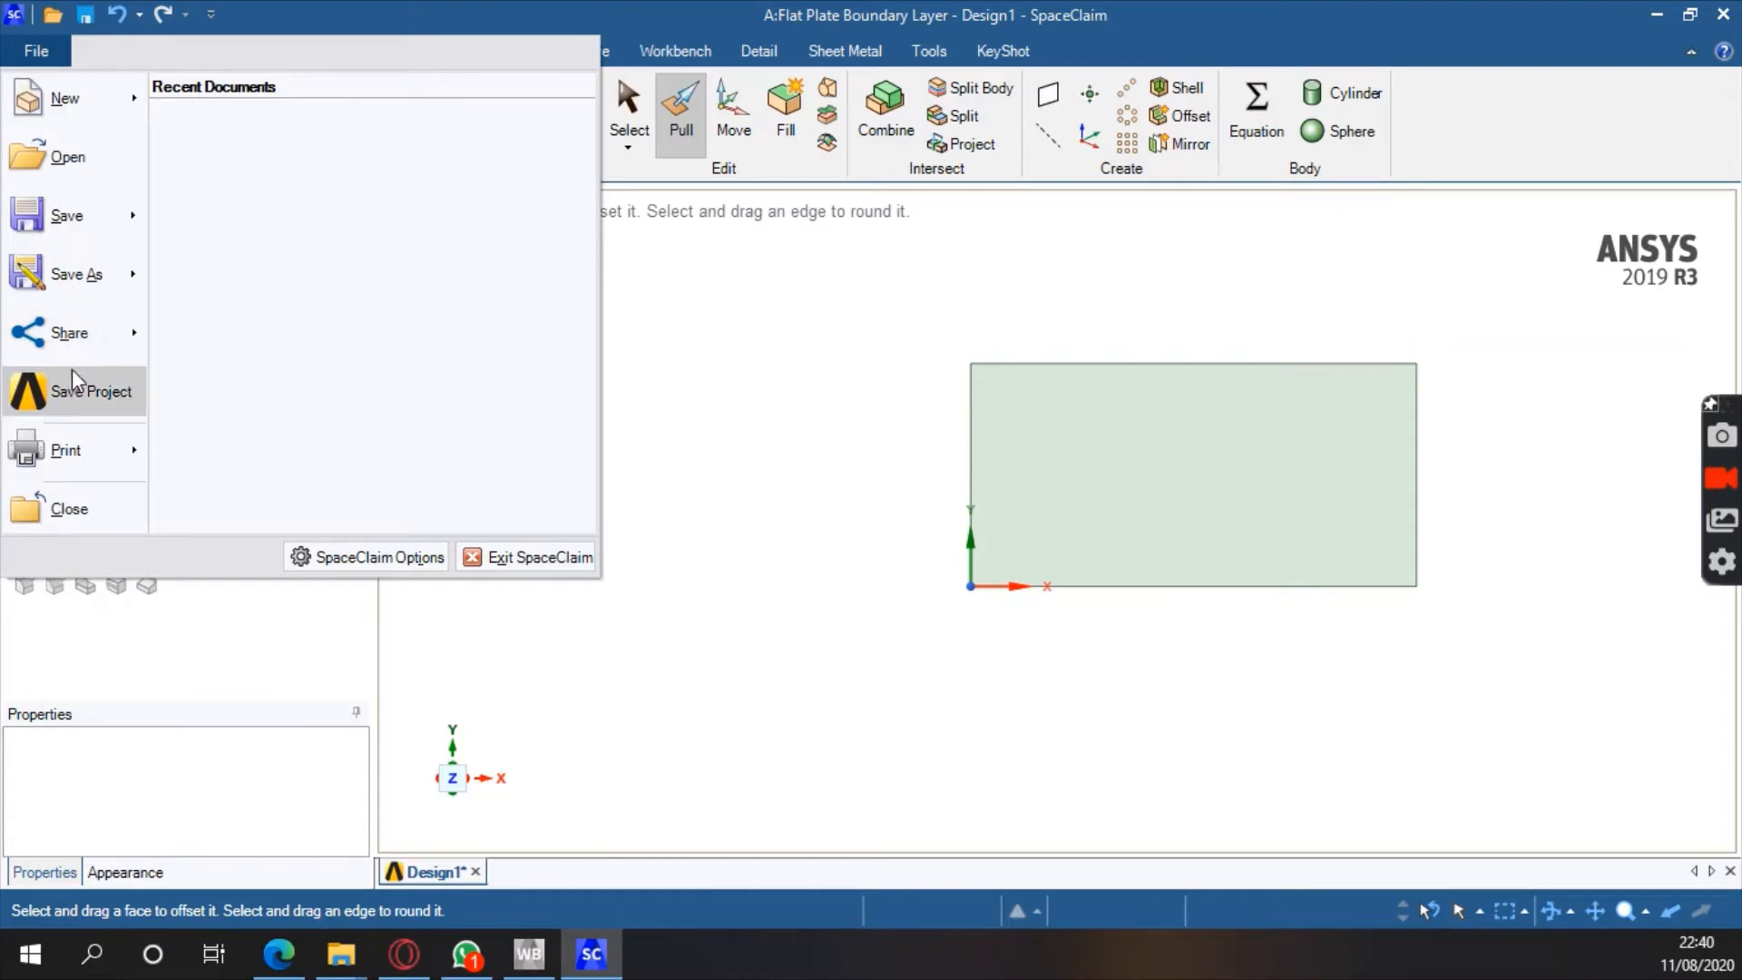
click(96, 397)
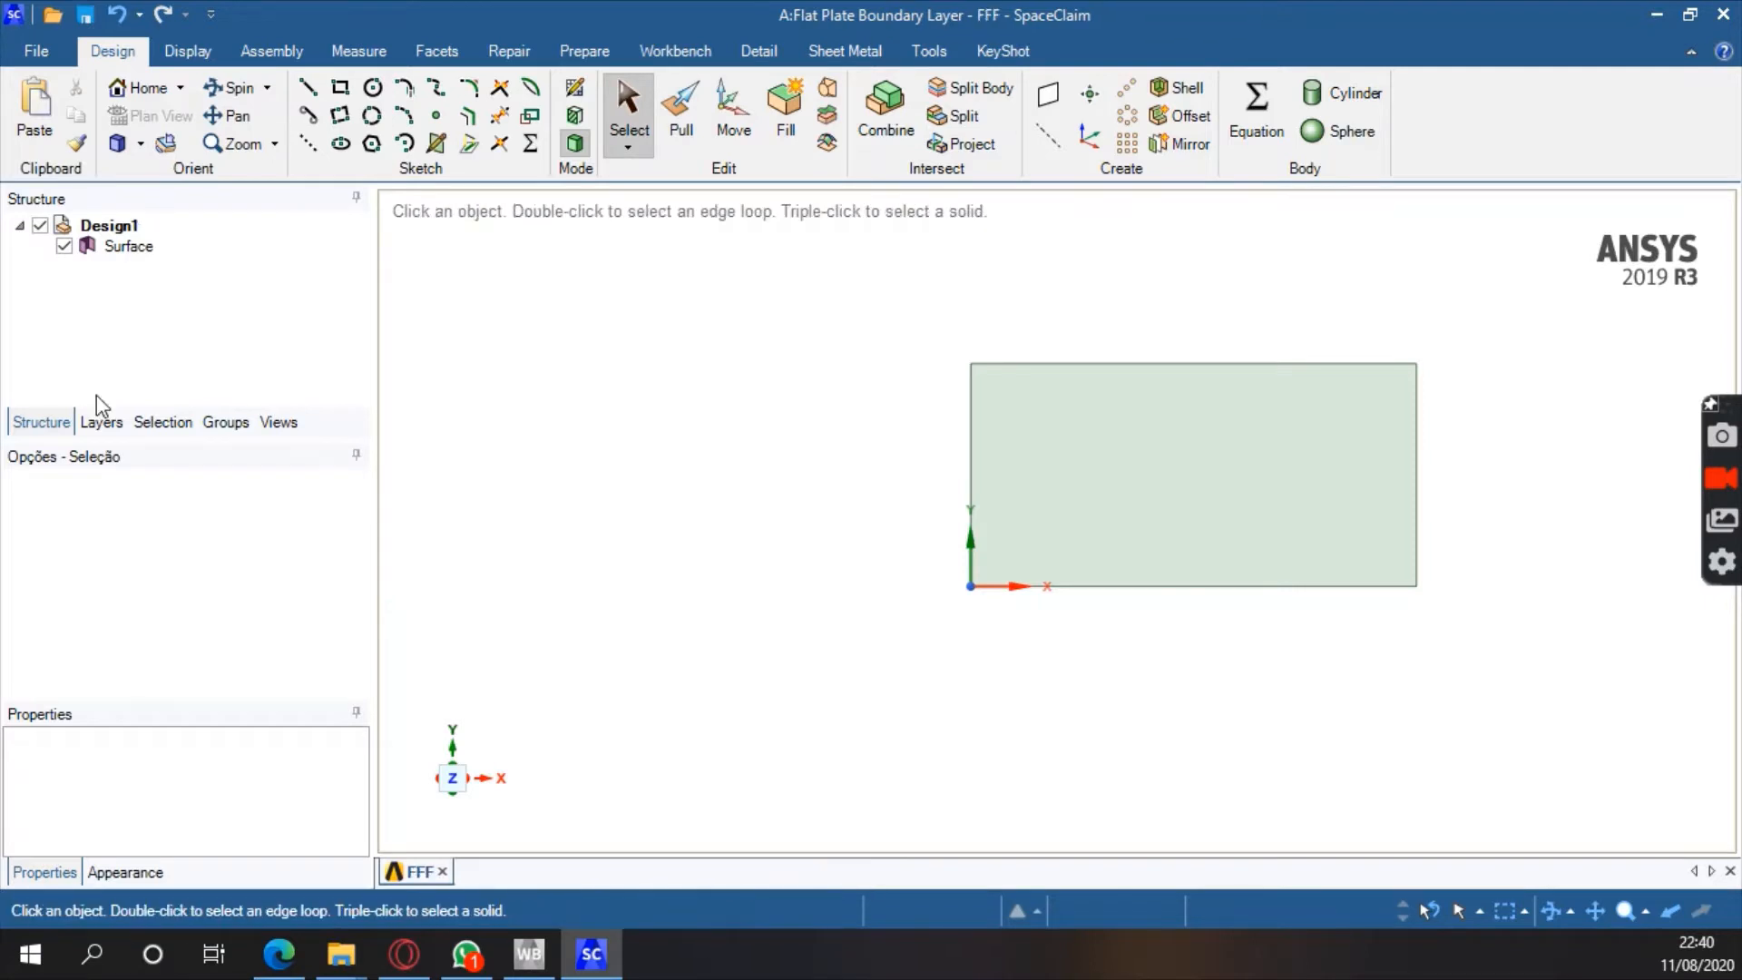
click(1723, 15)
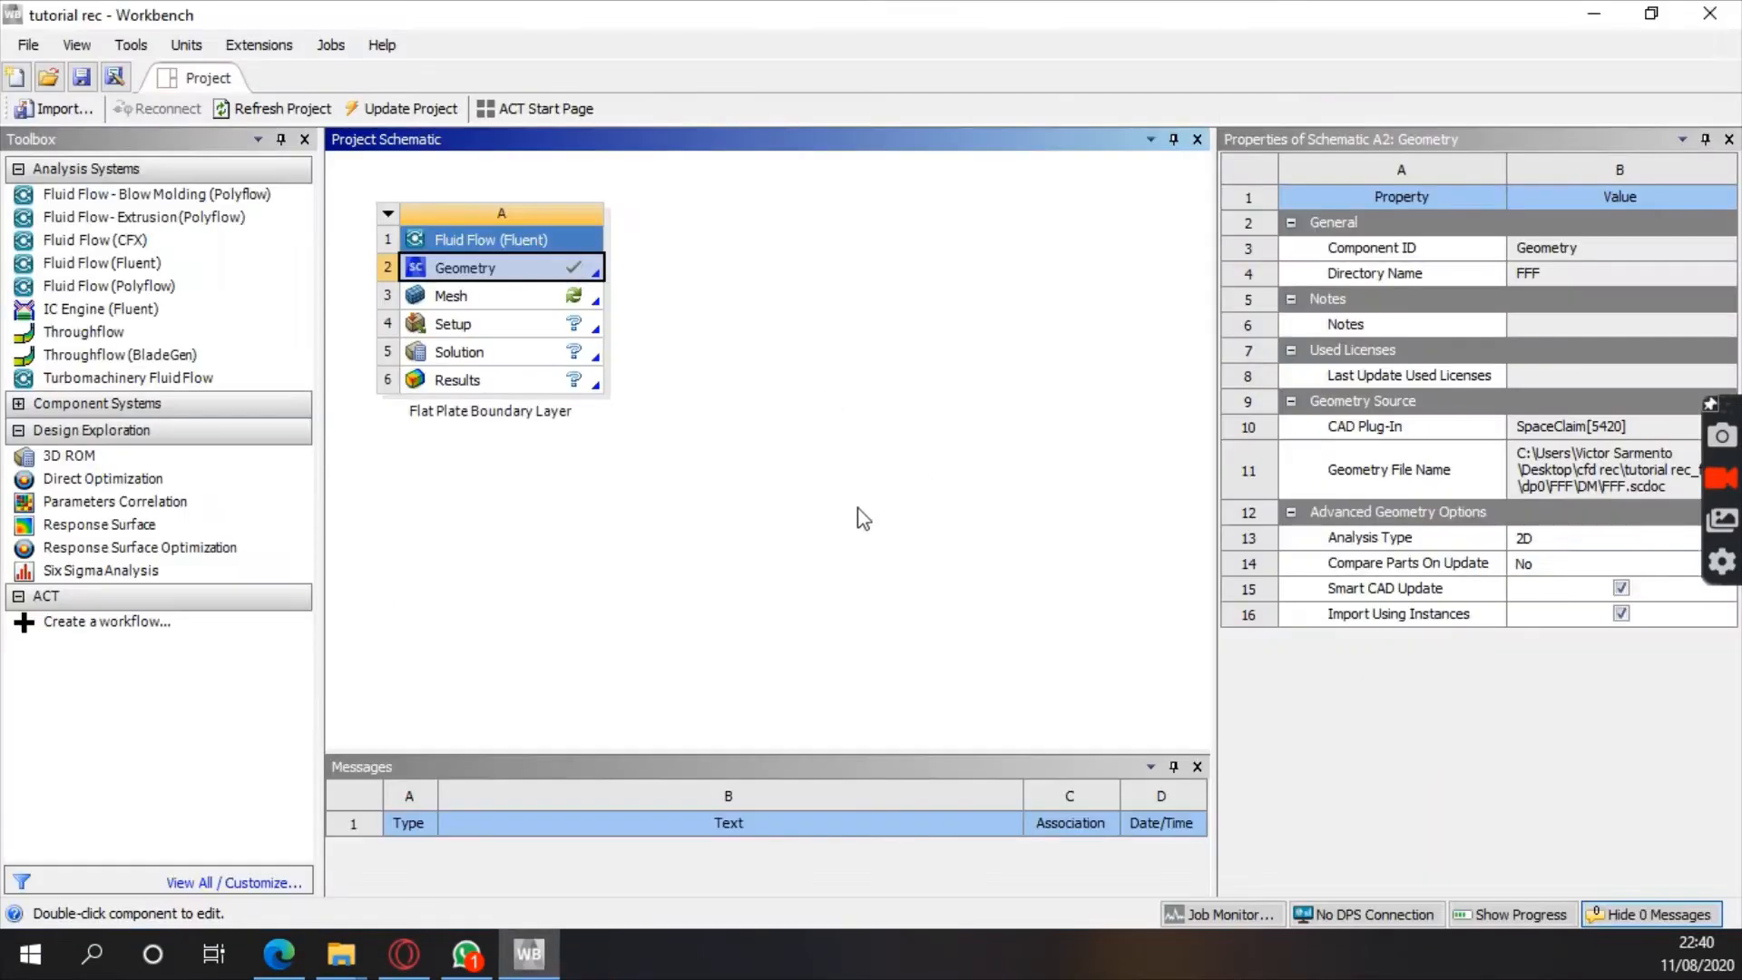
click(546, 615)
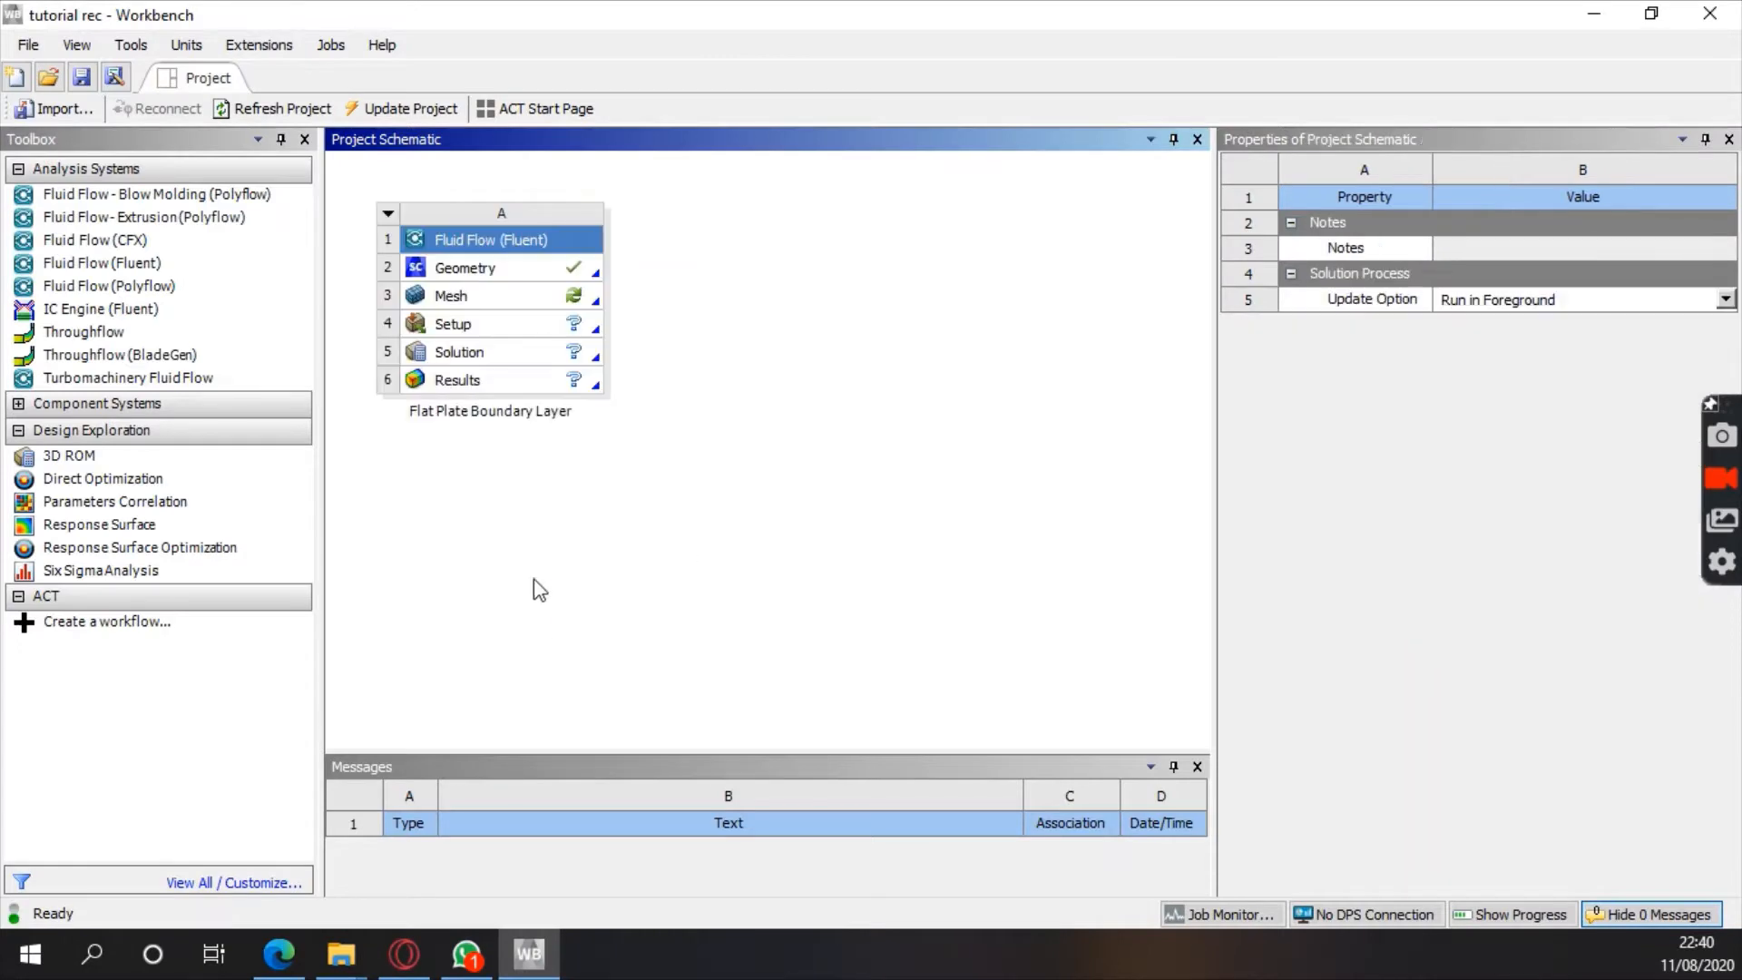
Open the Flat Plate Boundary Layer mesh for editing and create a named selection "Inlet" on the domain's left vertical edge
double_click(508, 305)
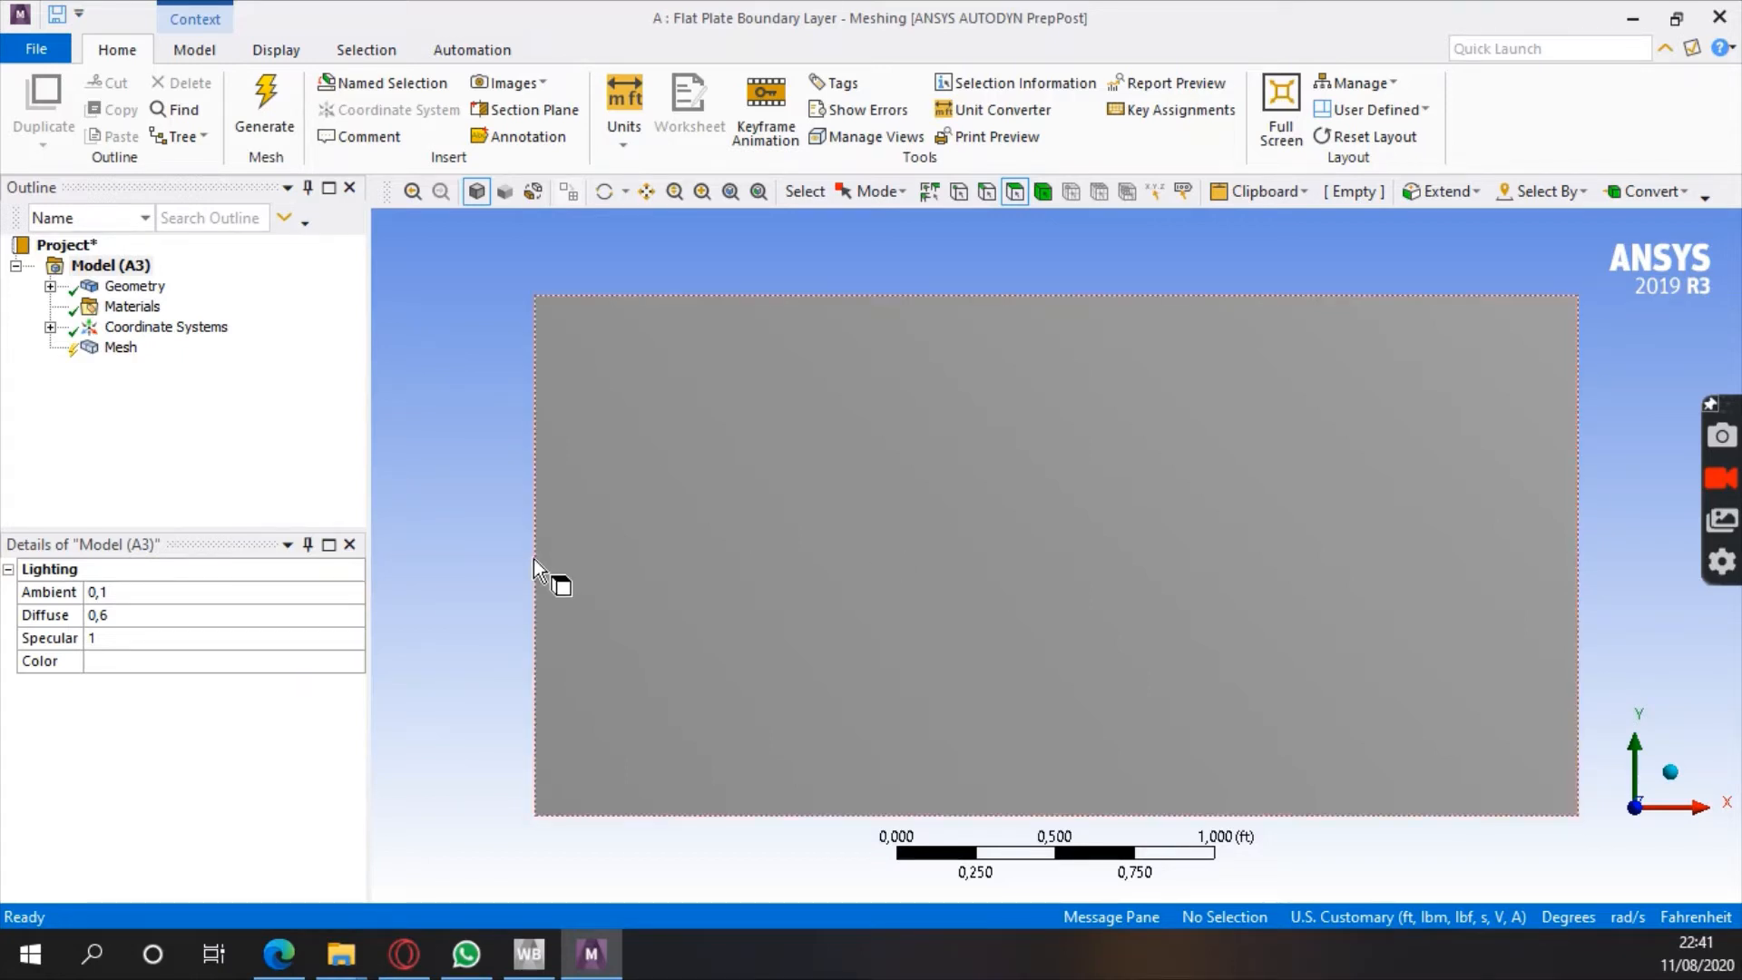
click(988, 189)
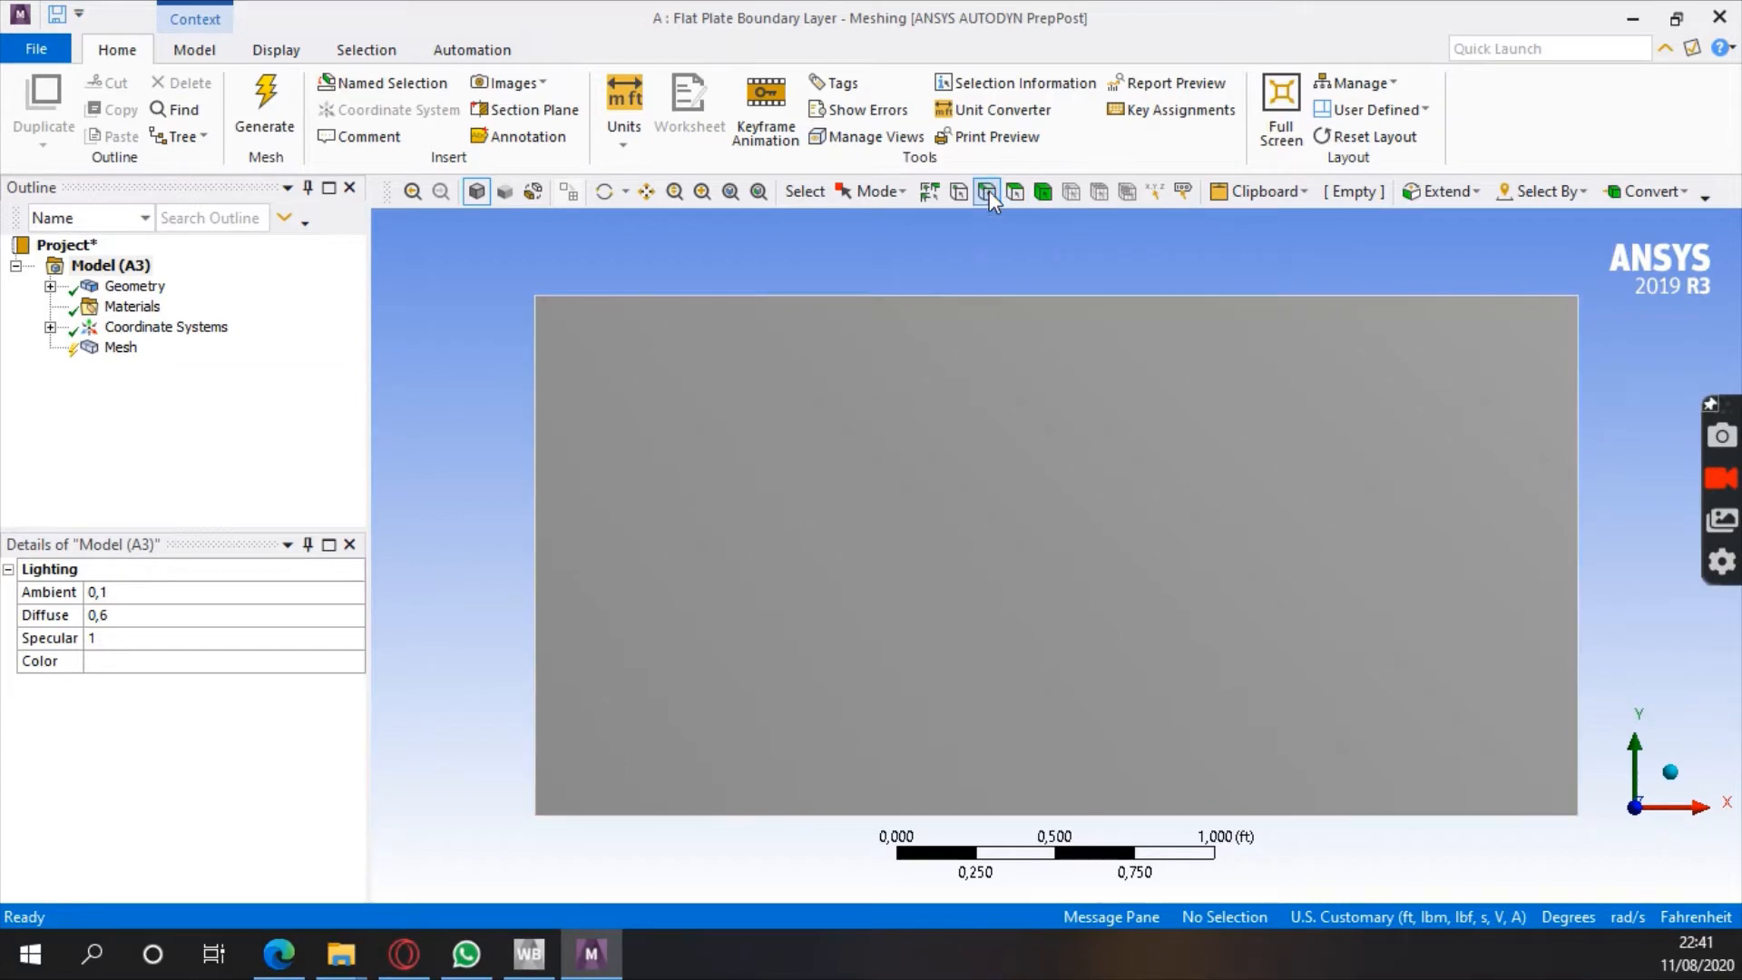
click(538, 531)
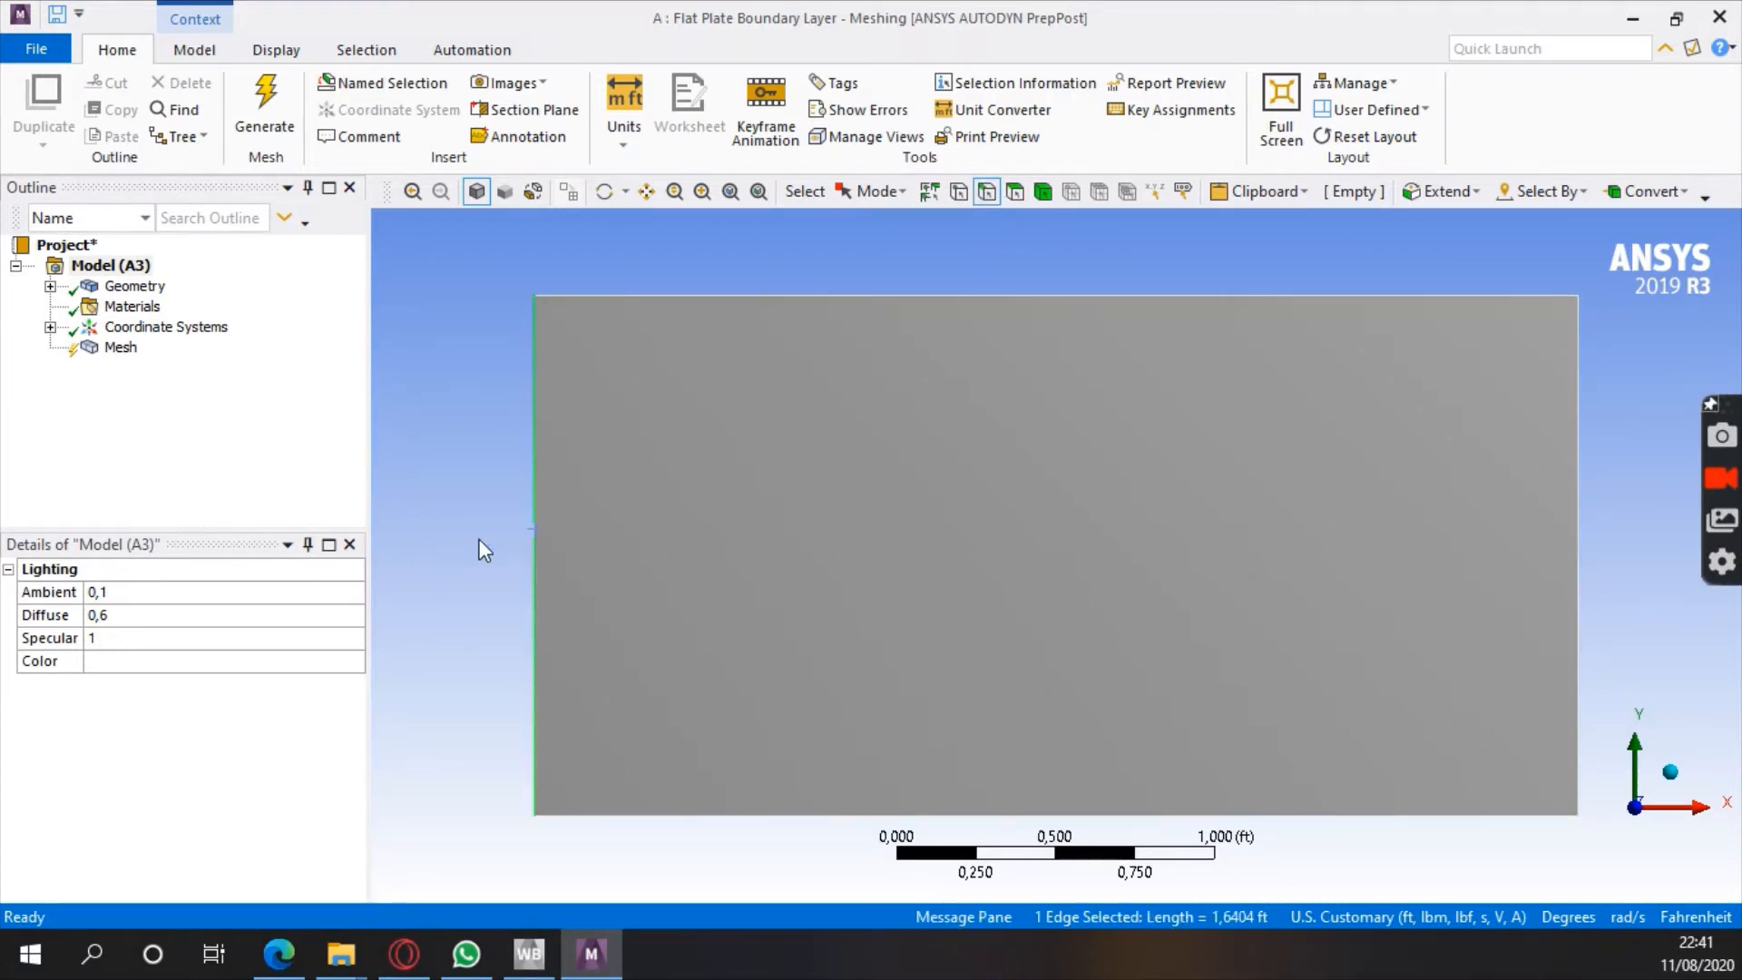
text(n)
text(Inlet)
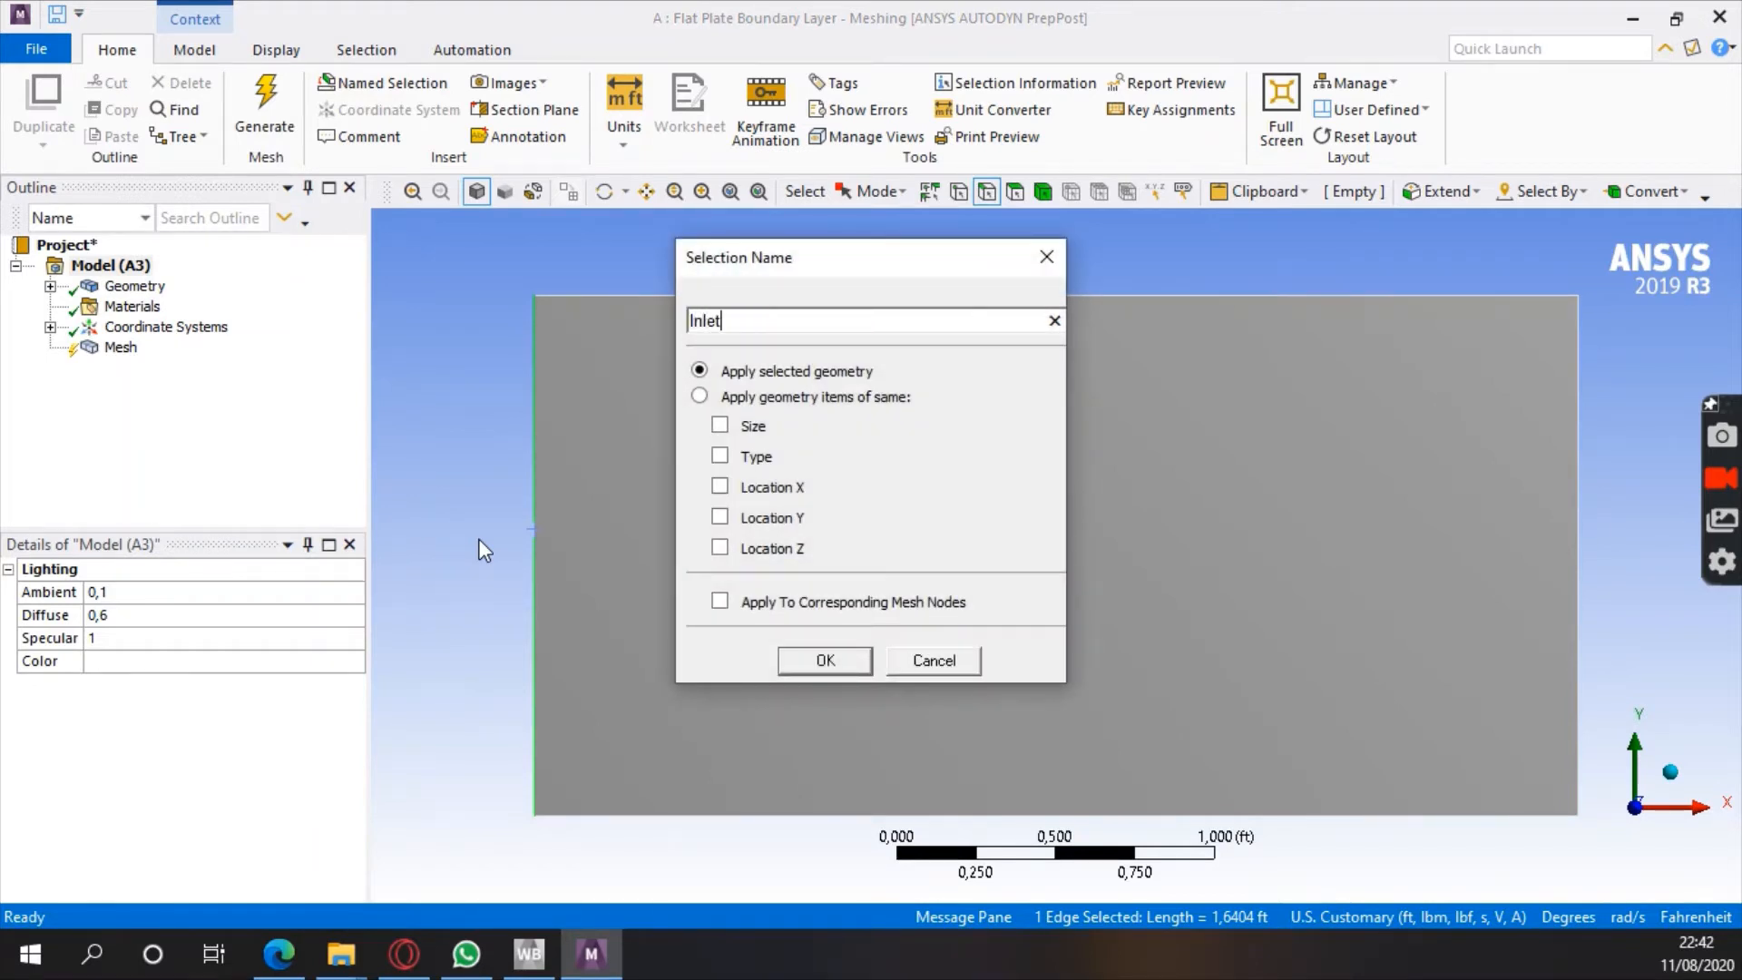
key(Return)
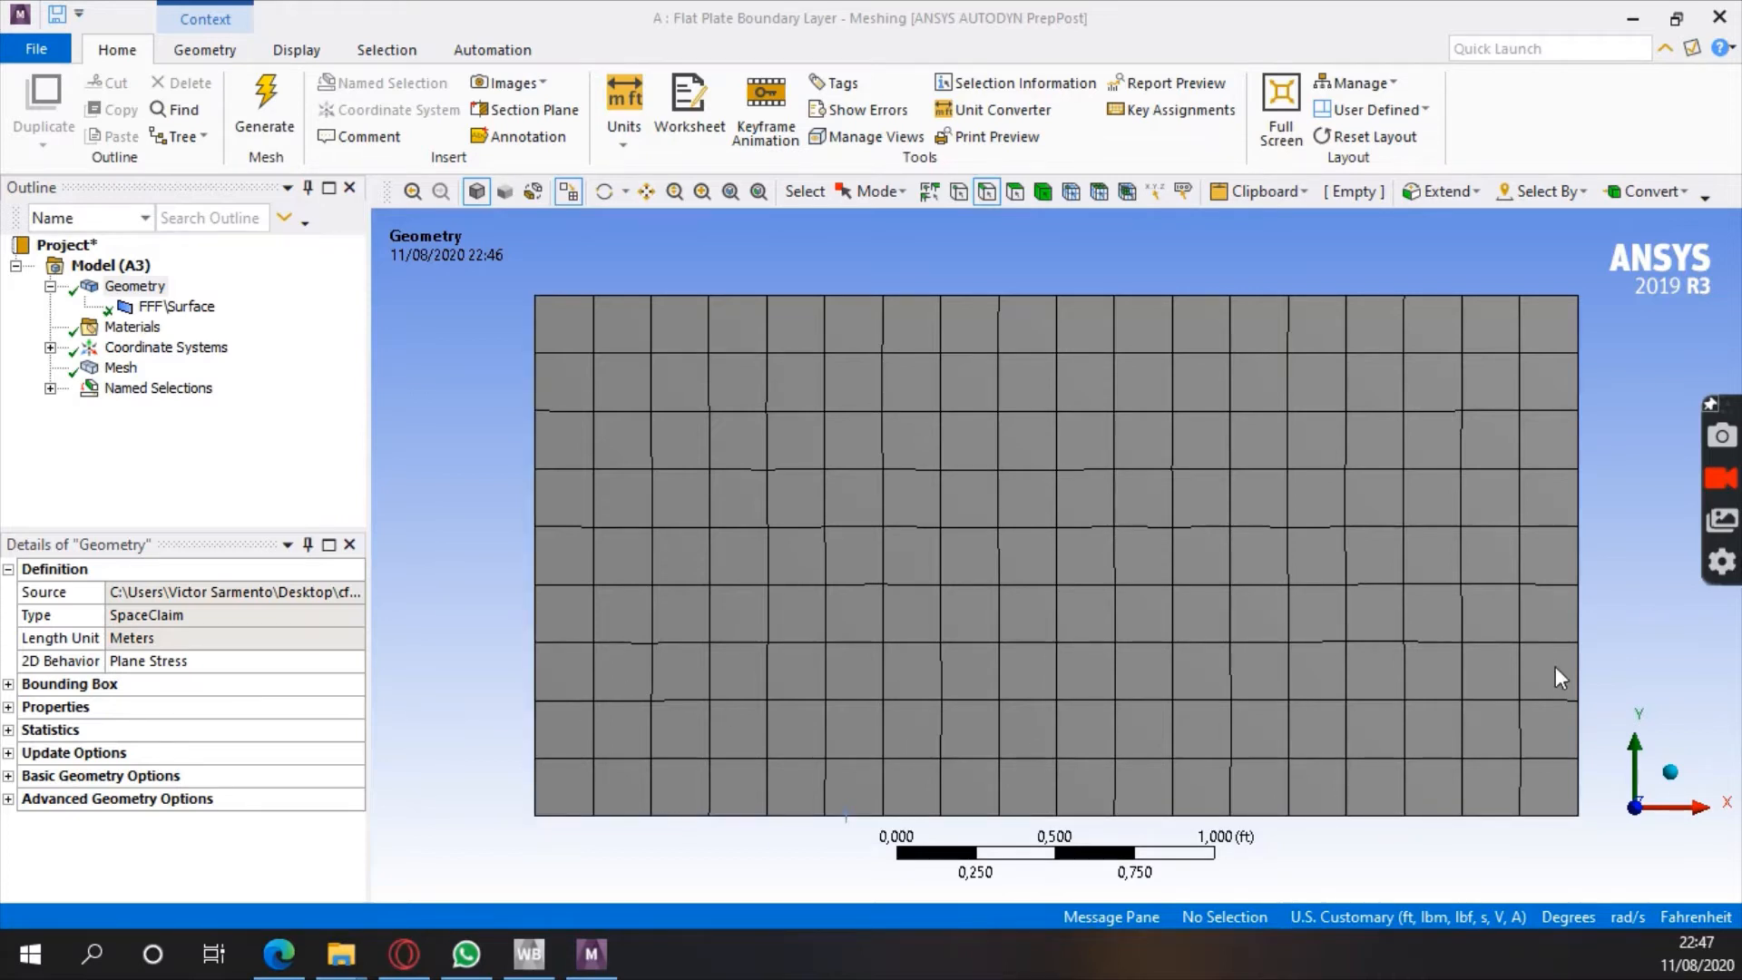
click(50, 388)
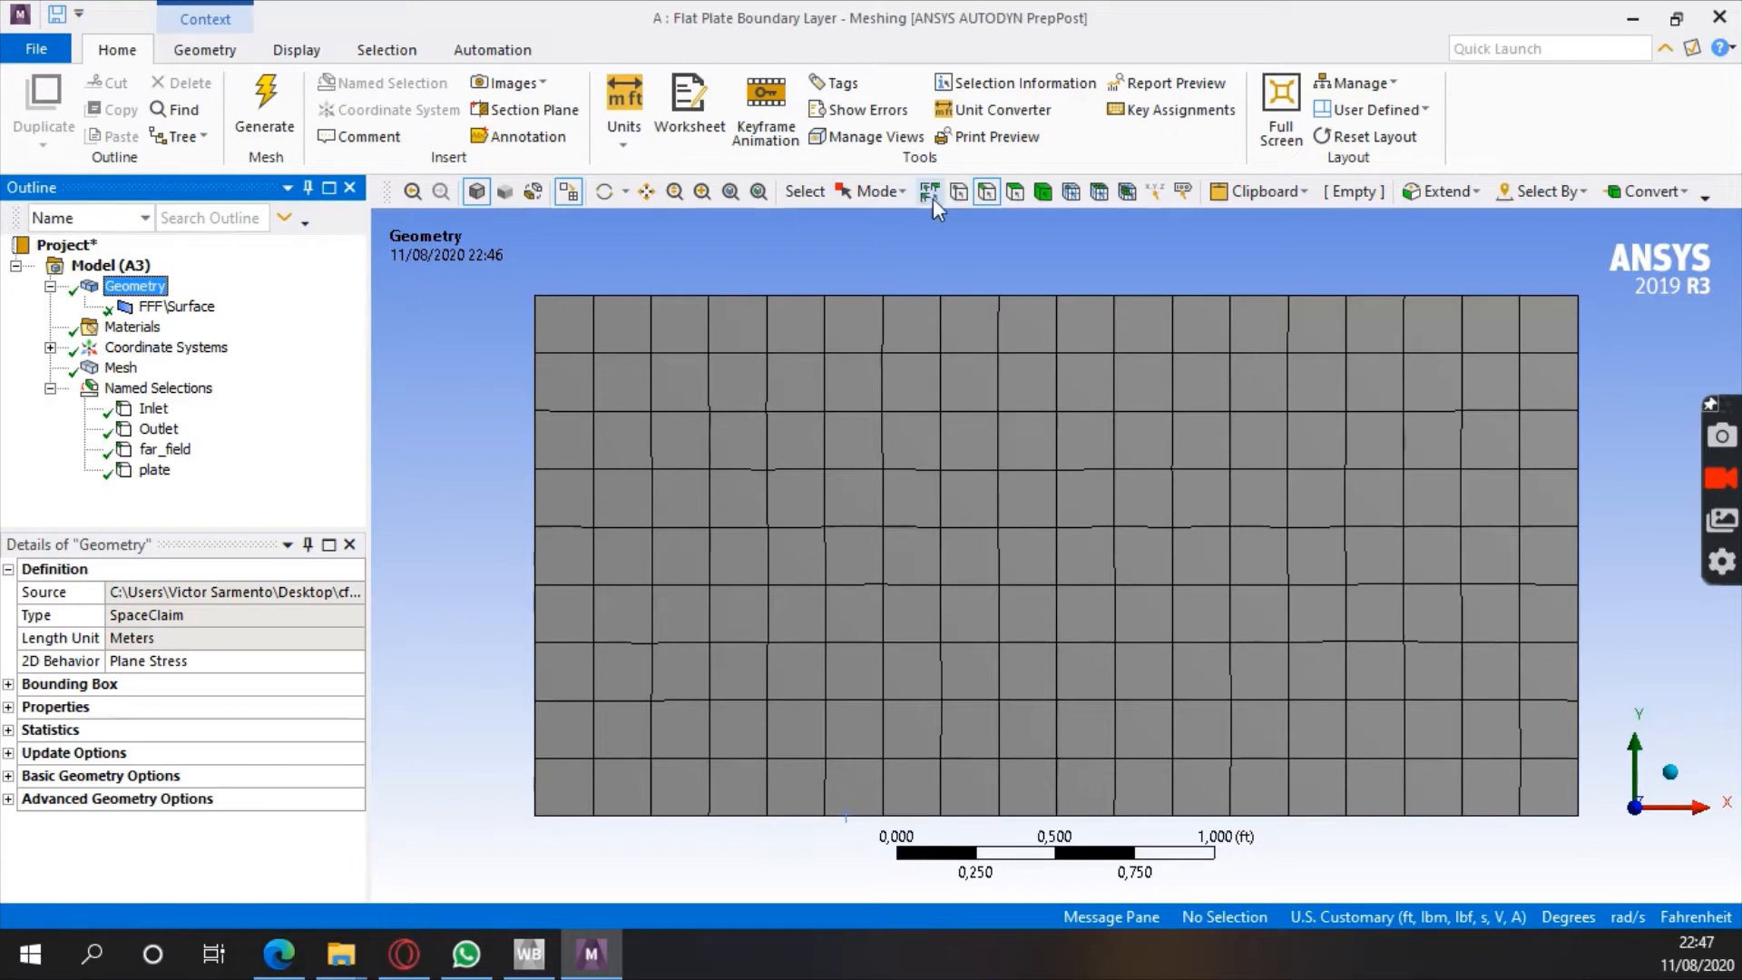
click(987, 193)
click(539, 515)
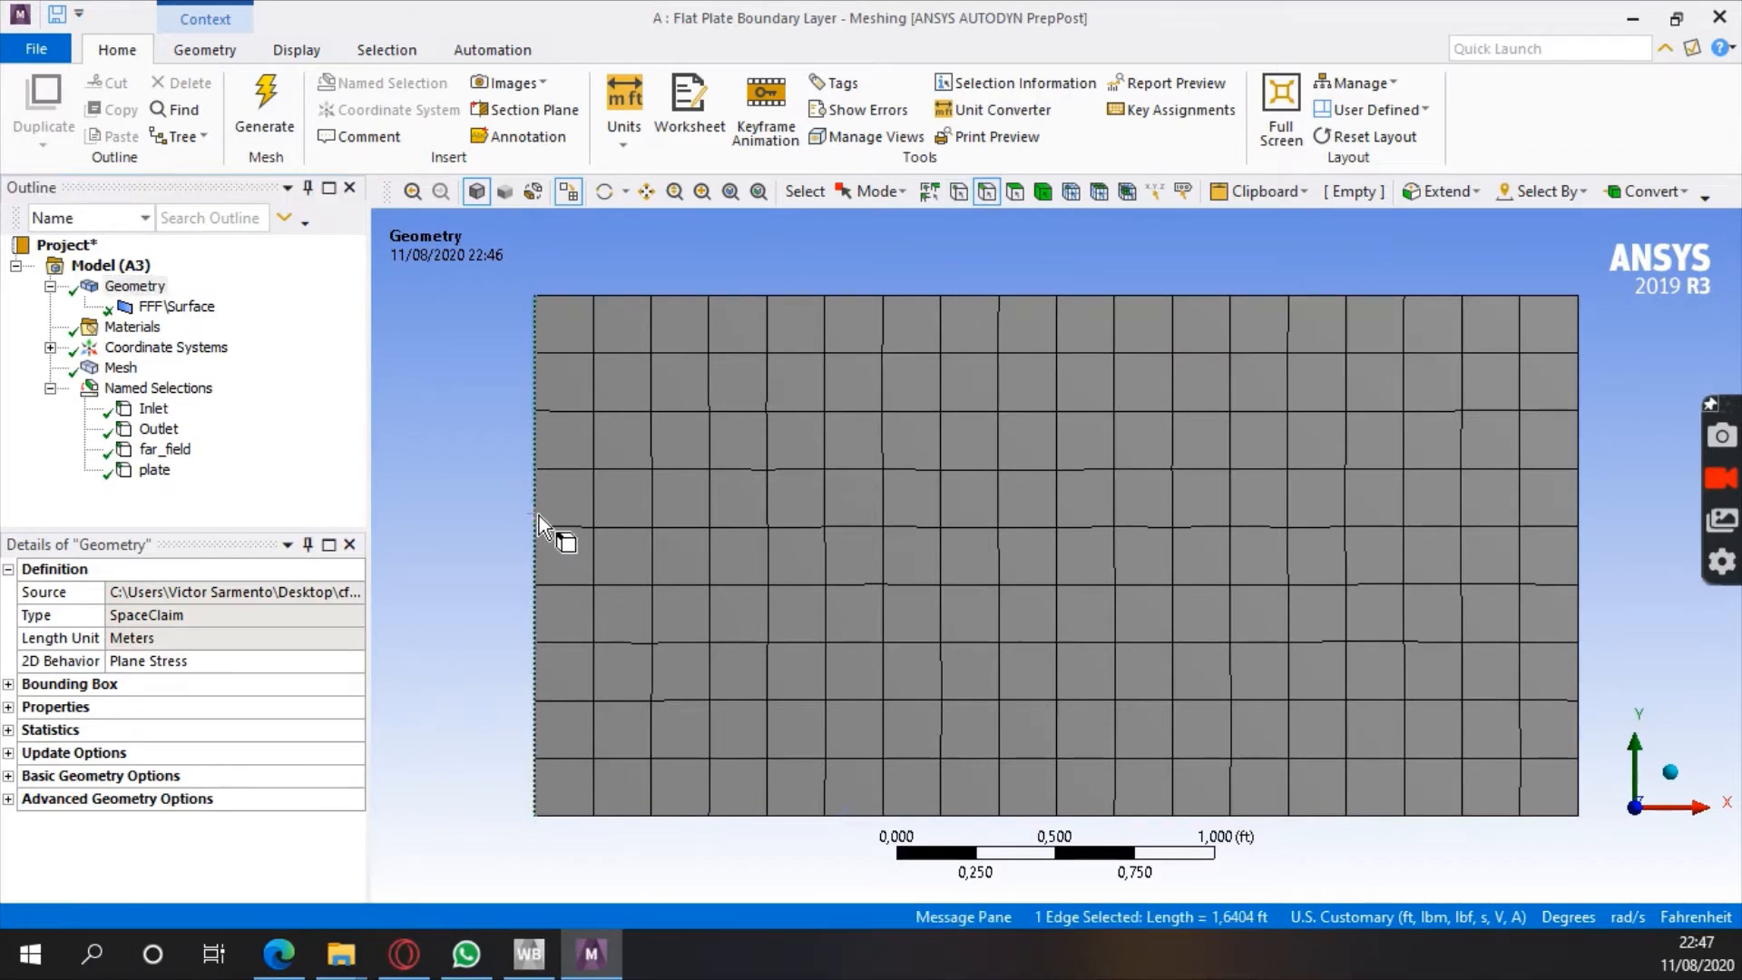
right_click(535, 508)
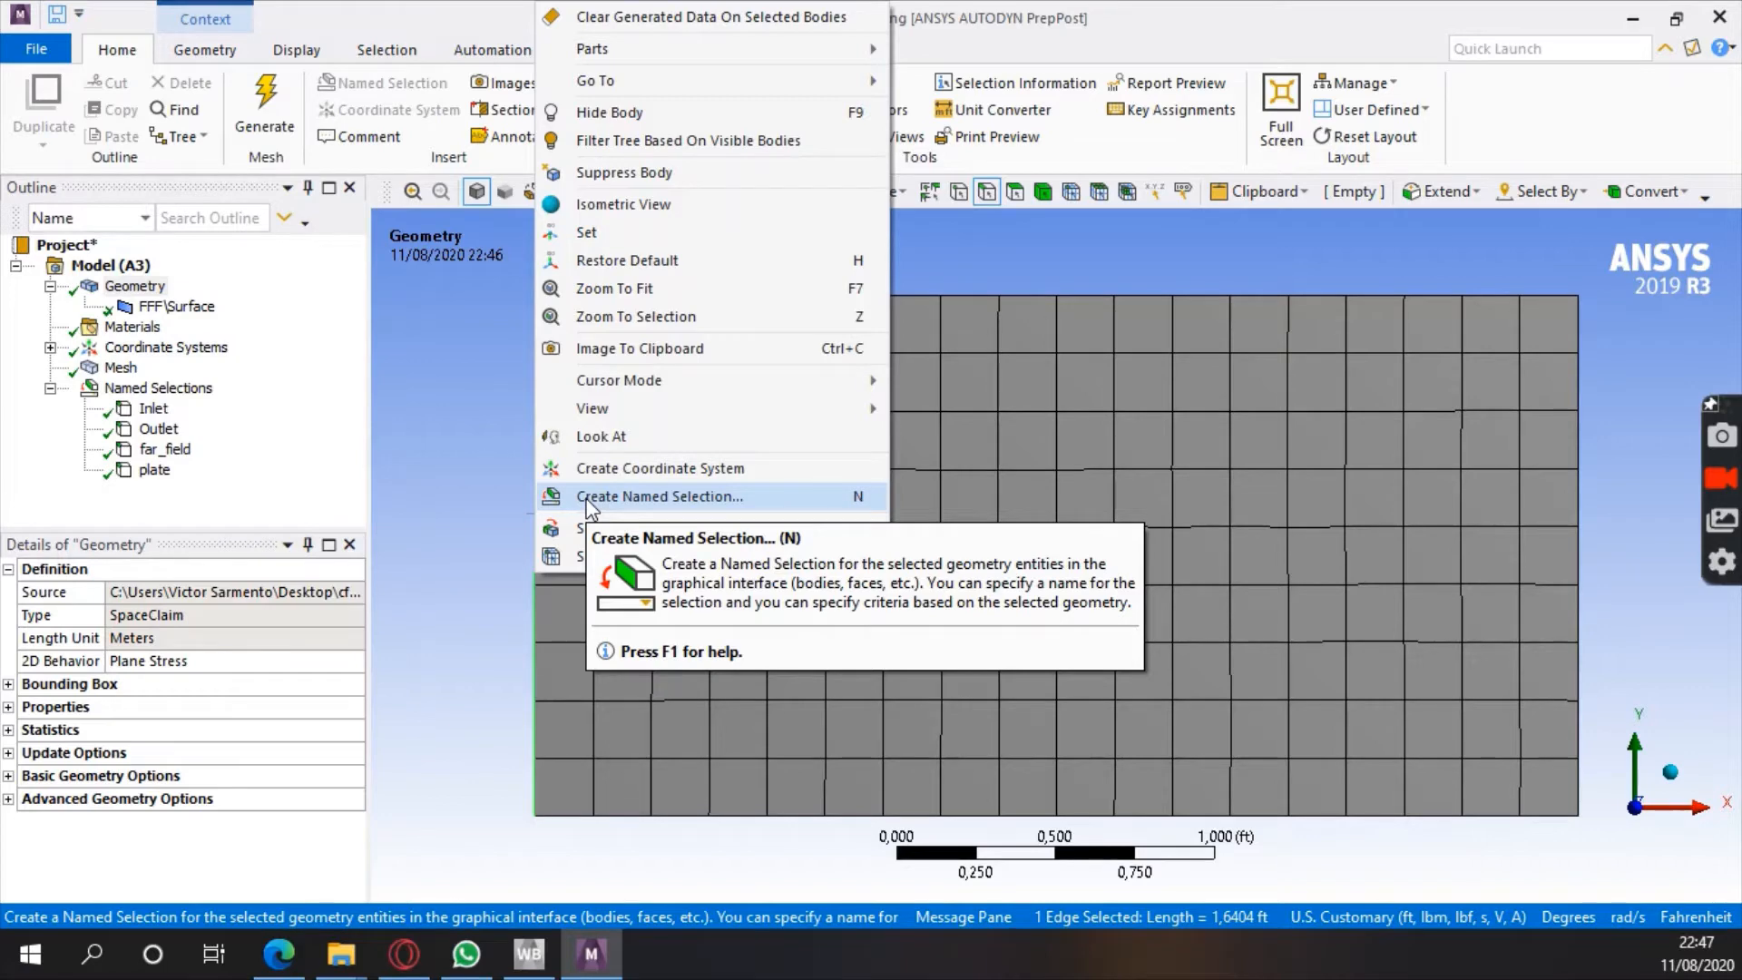
key(Escape)
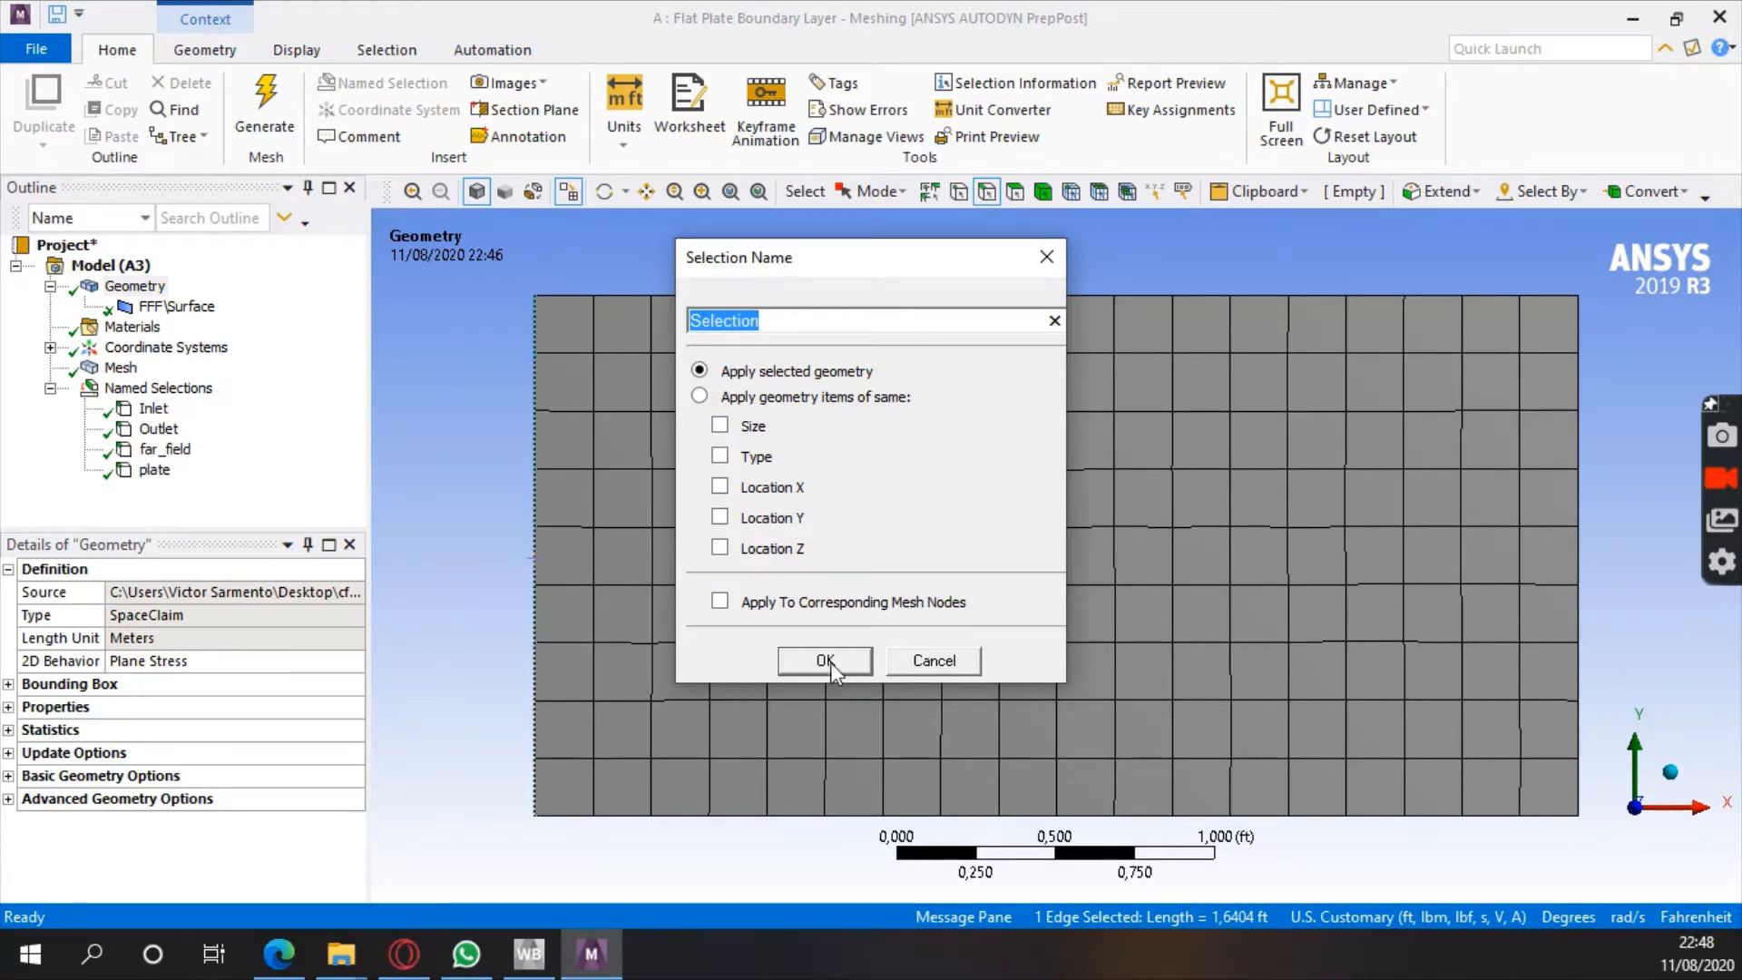
click(927, 662)
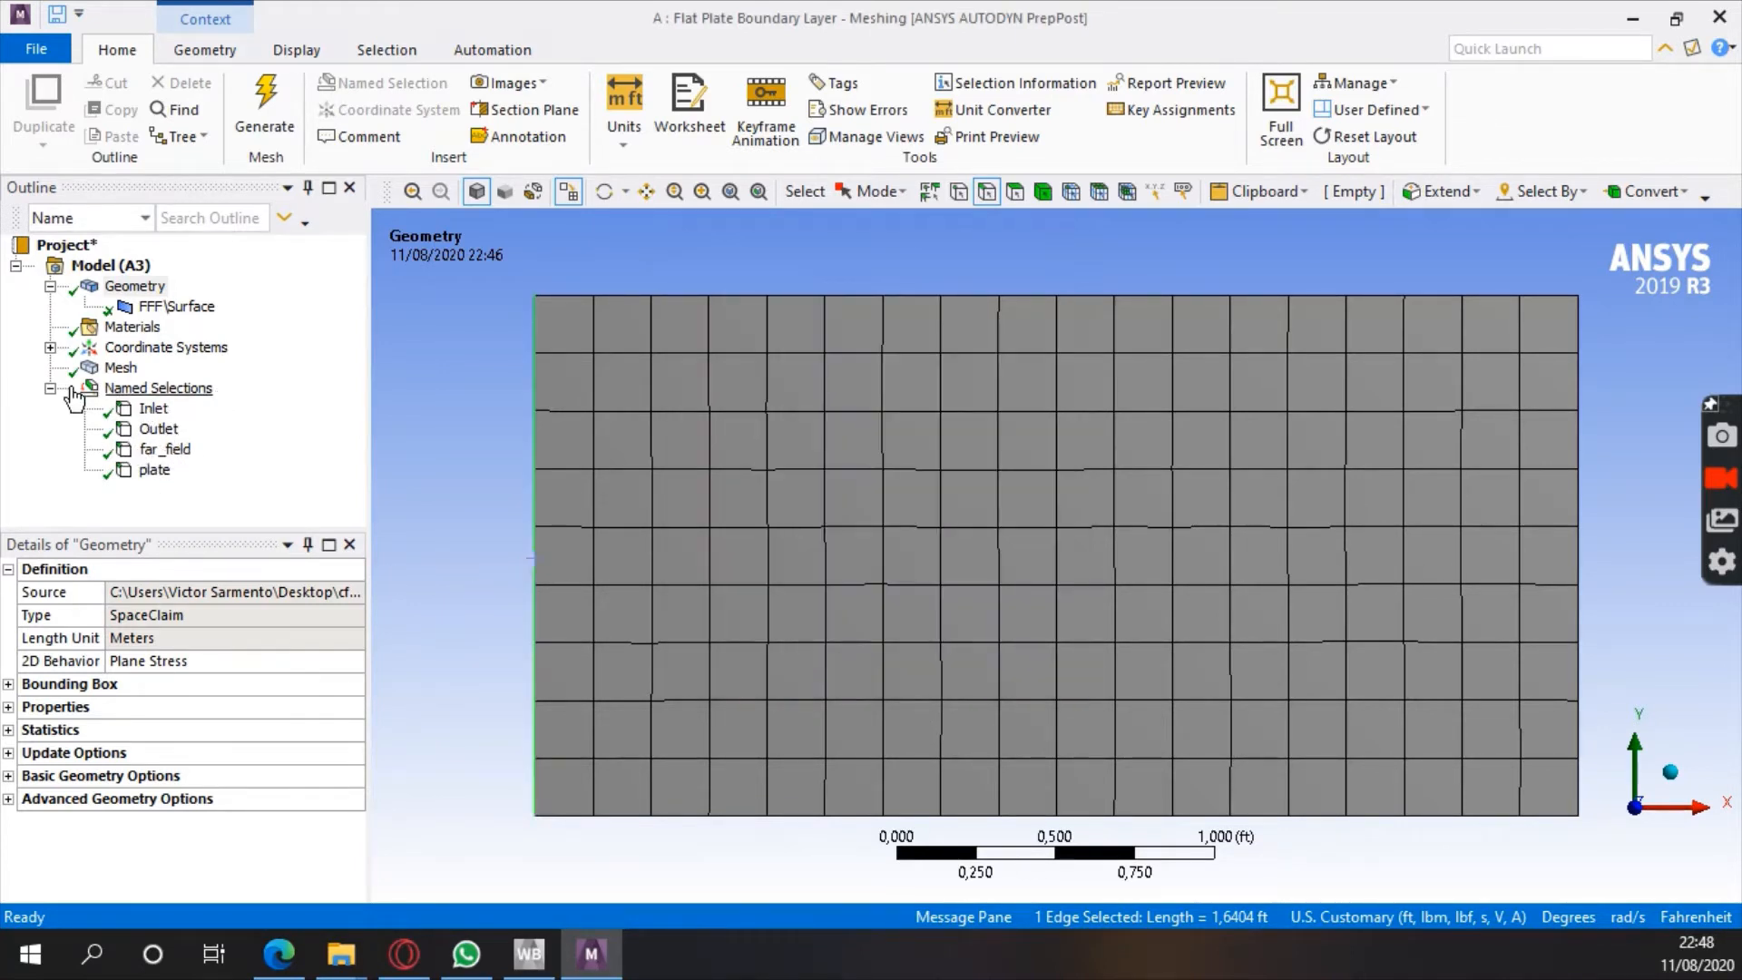
Insert a Sizing control under Mesh and scope it to the domain's left and right vertical edges
click(101, 370)
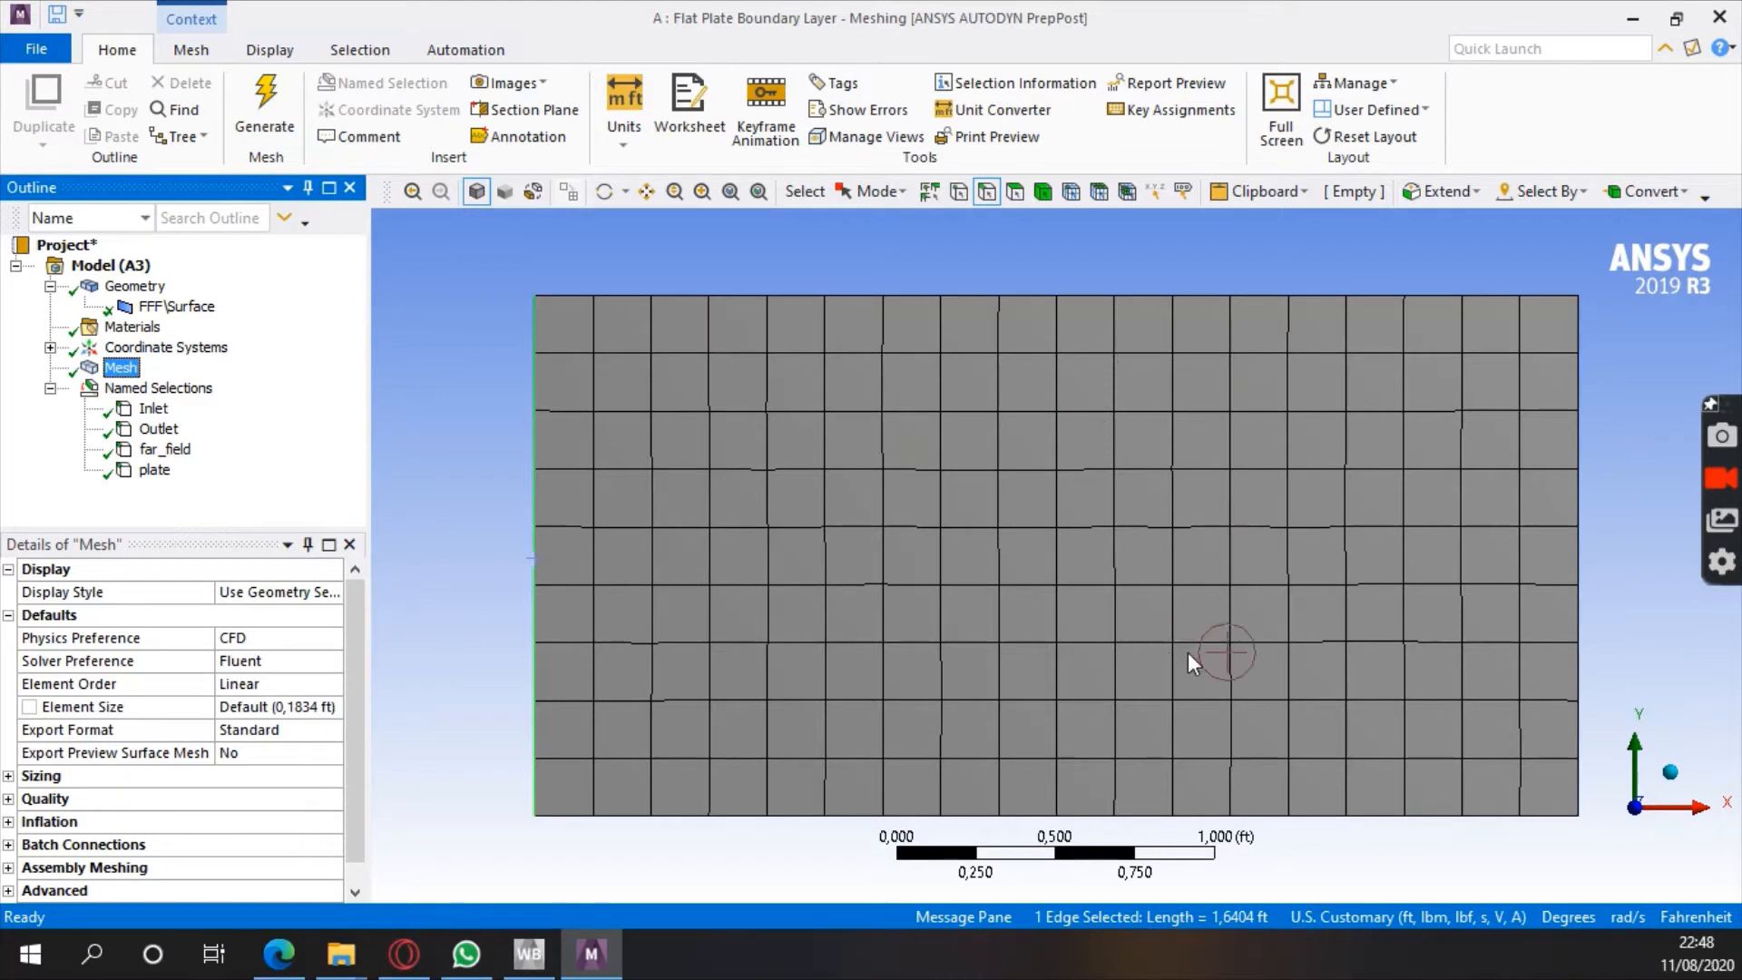
click(400, 374)
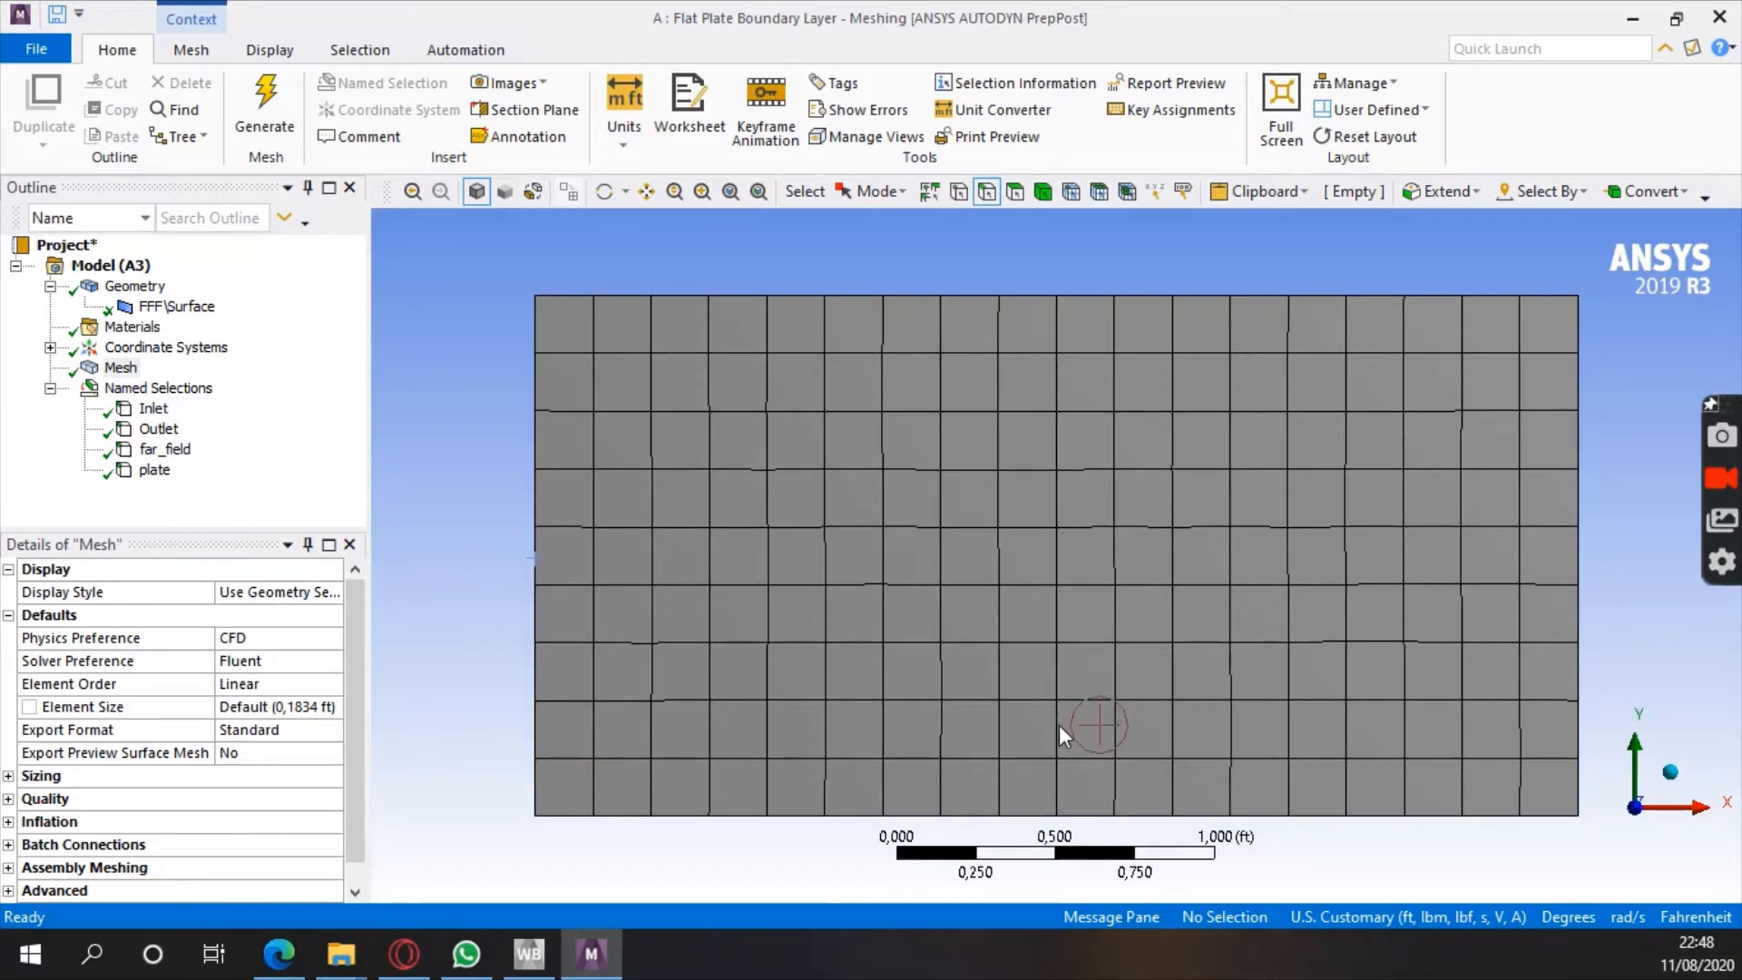
right_click(115, 370)
mouse_move(214, 380)
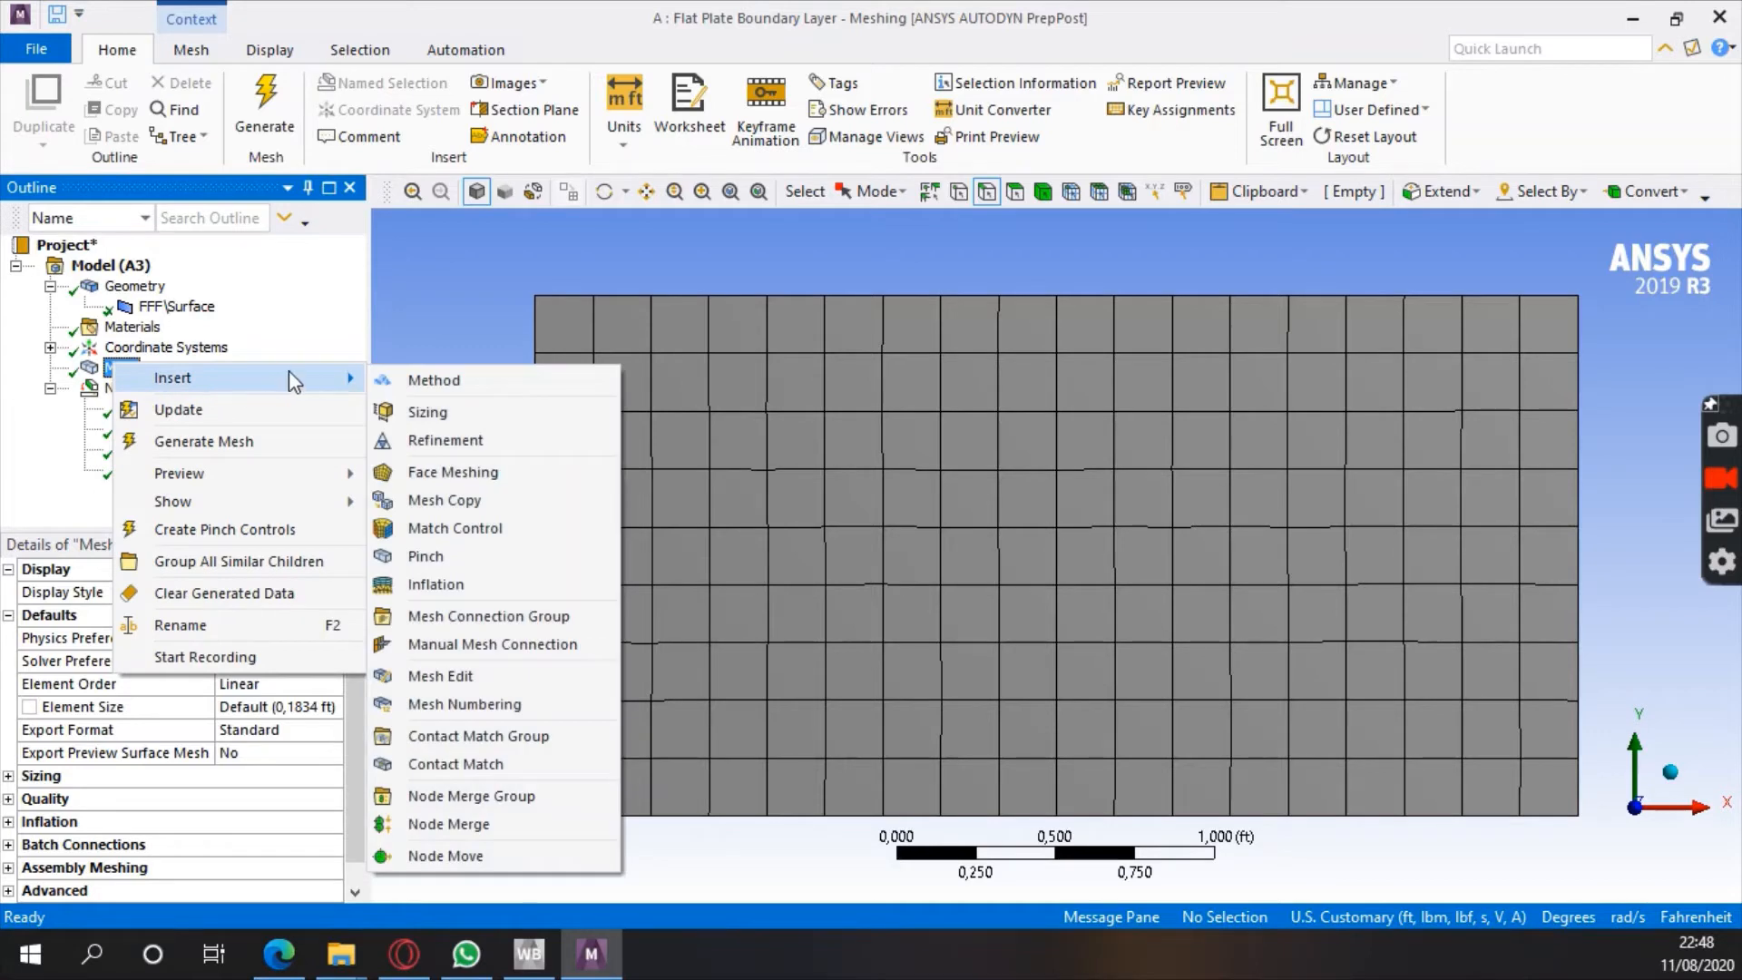
click(433, 414)
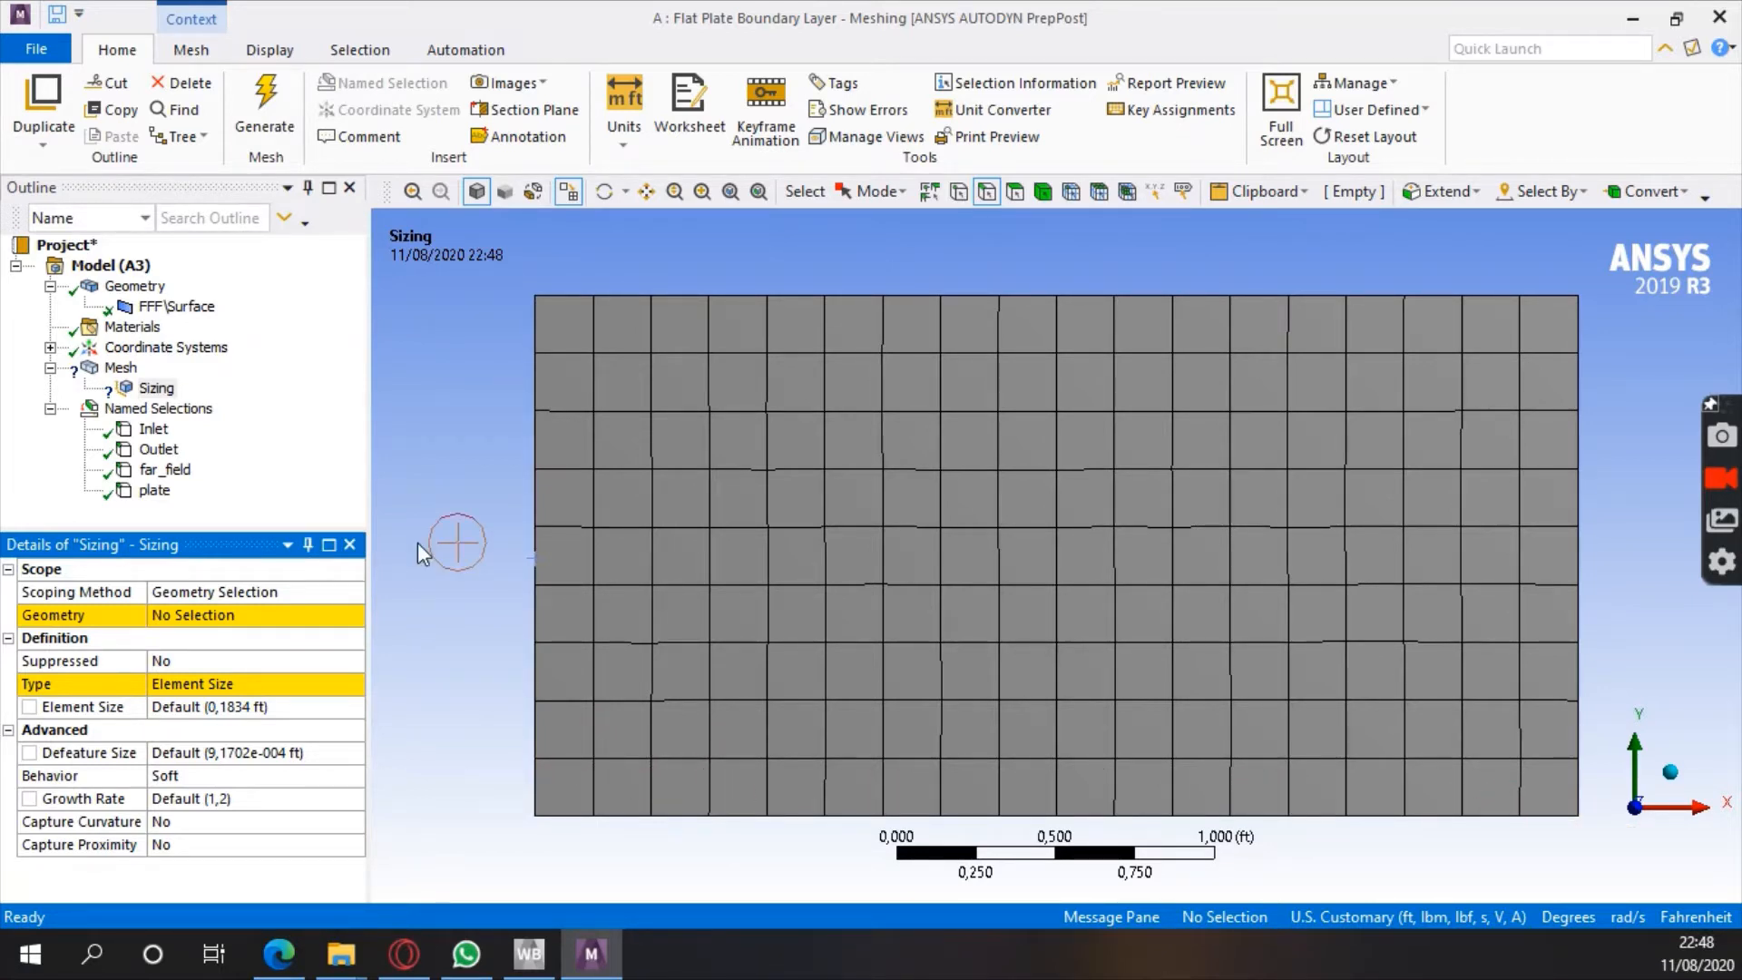
click(536, 509)
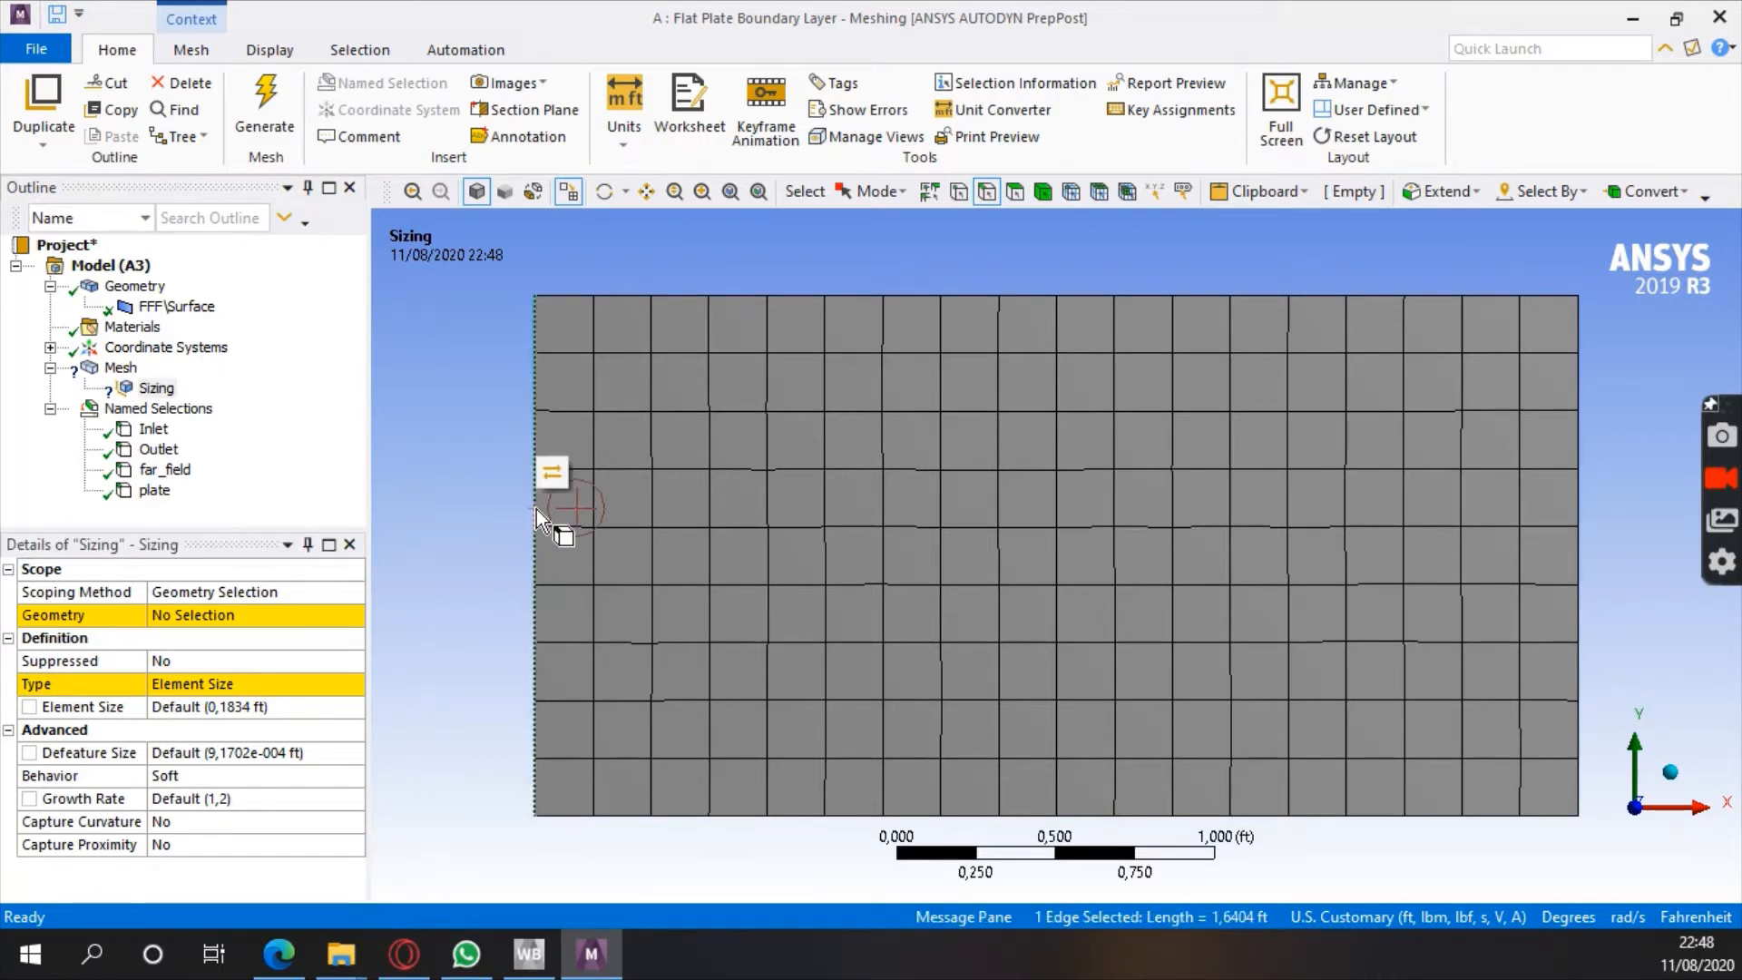
click(234, 616)
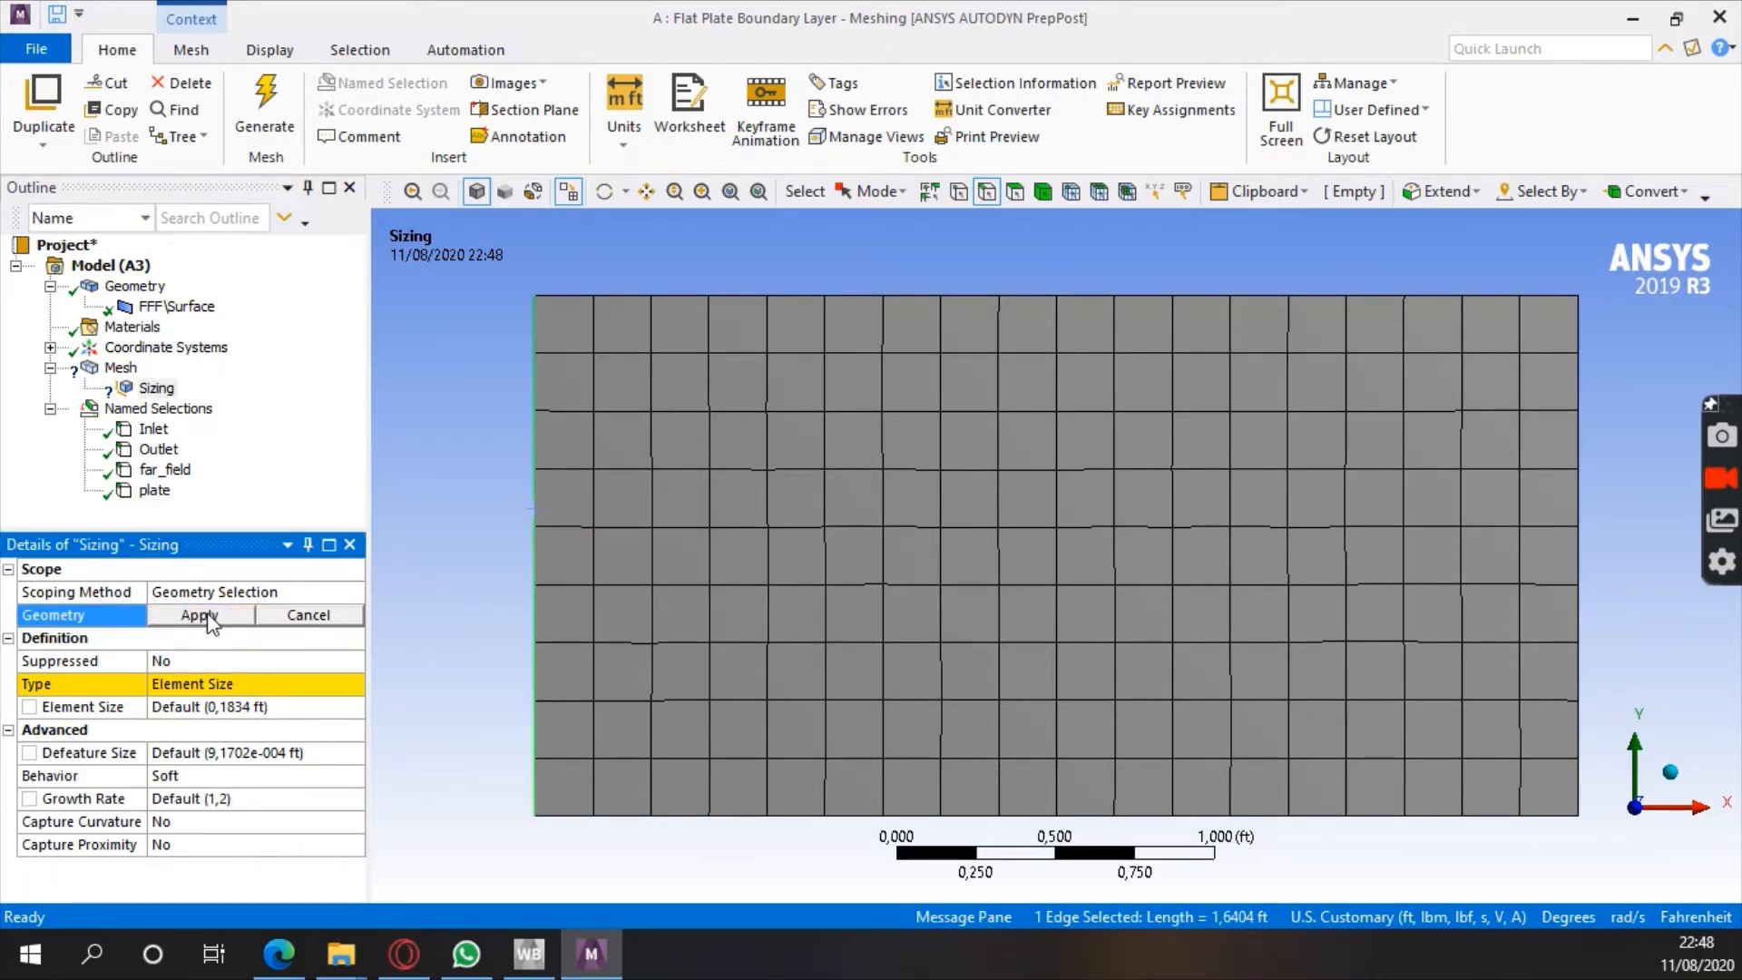
click(448, 493)
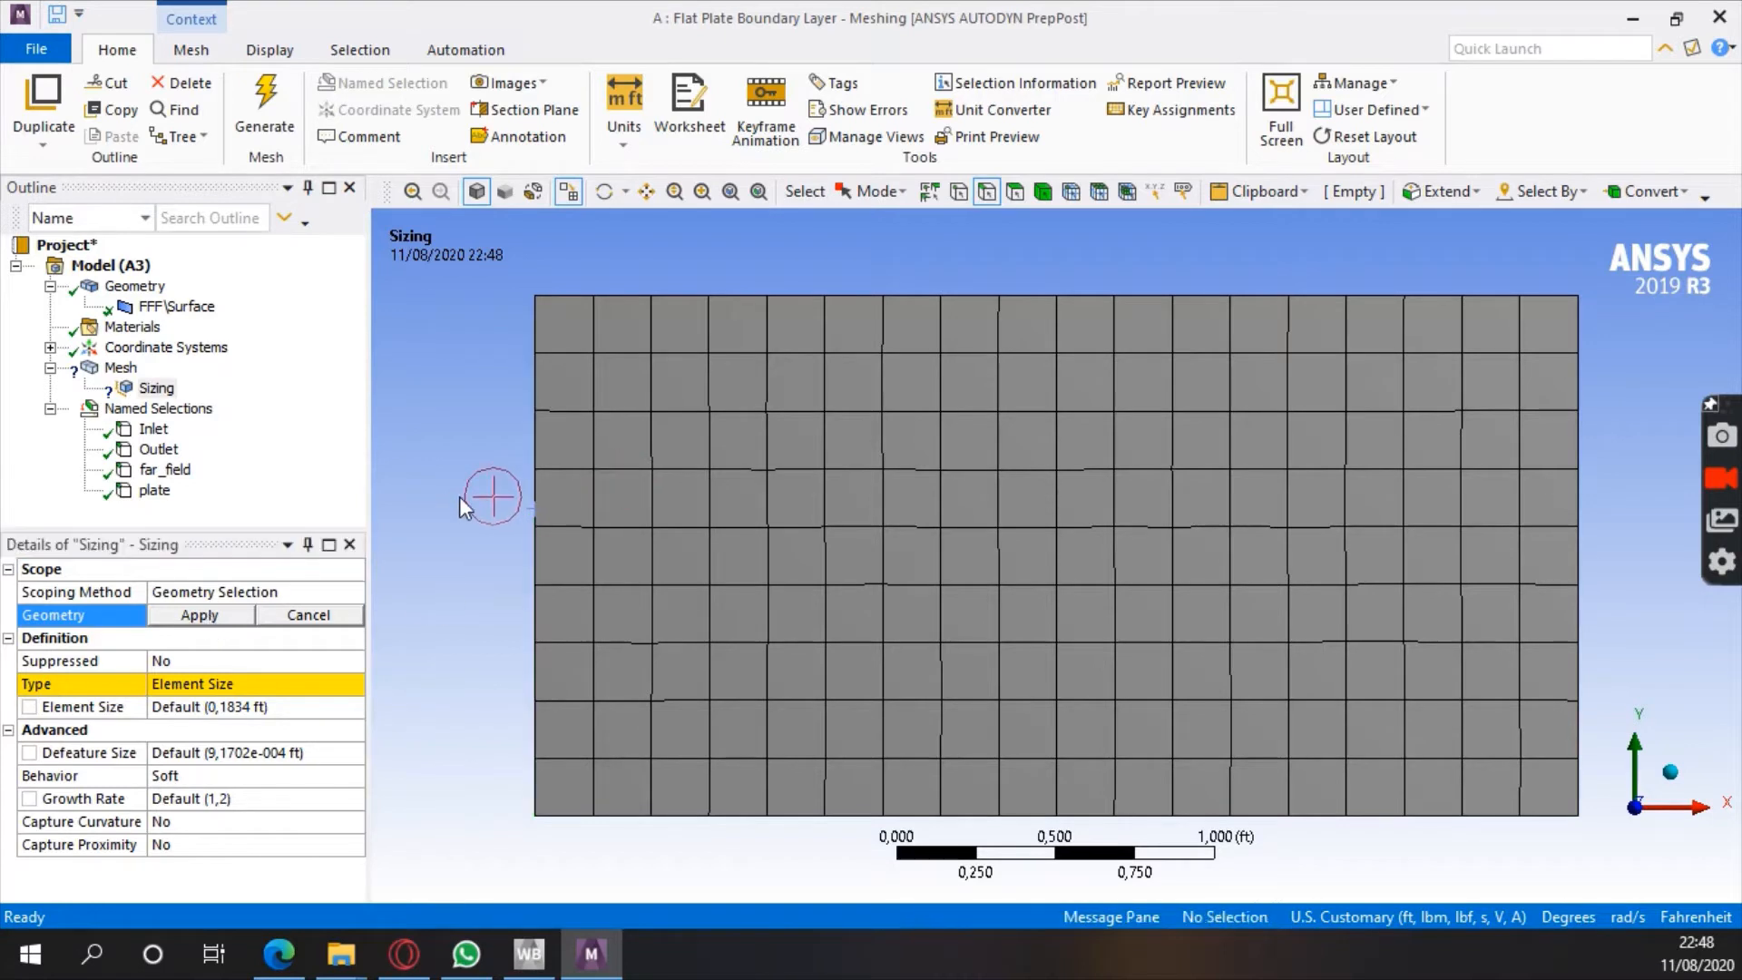
click(532, 500)
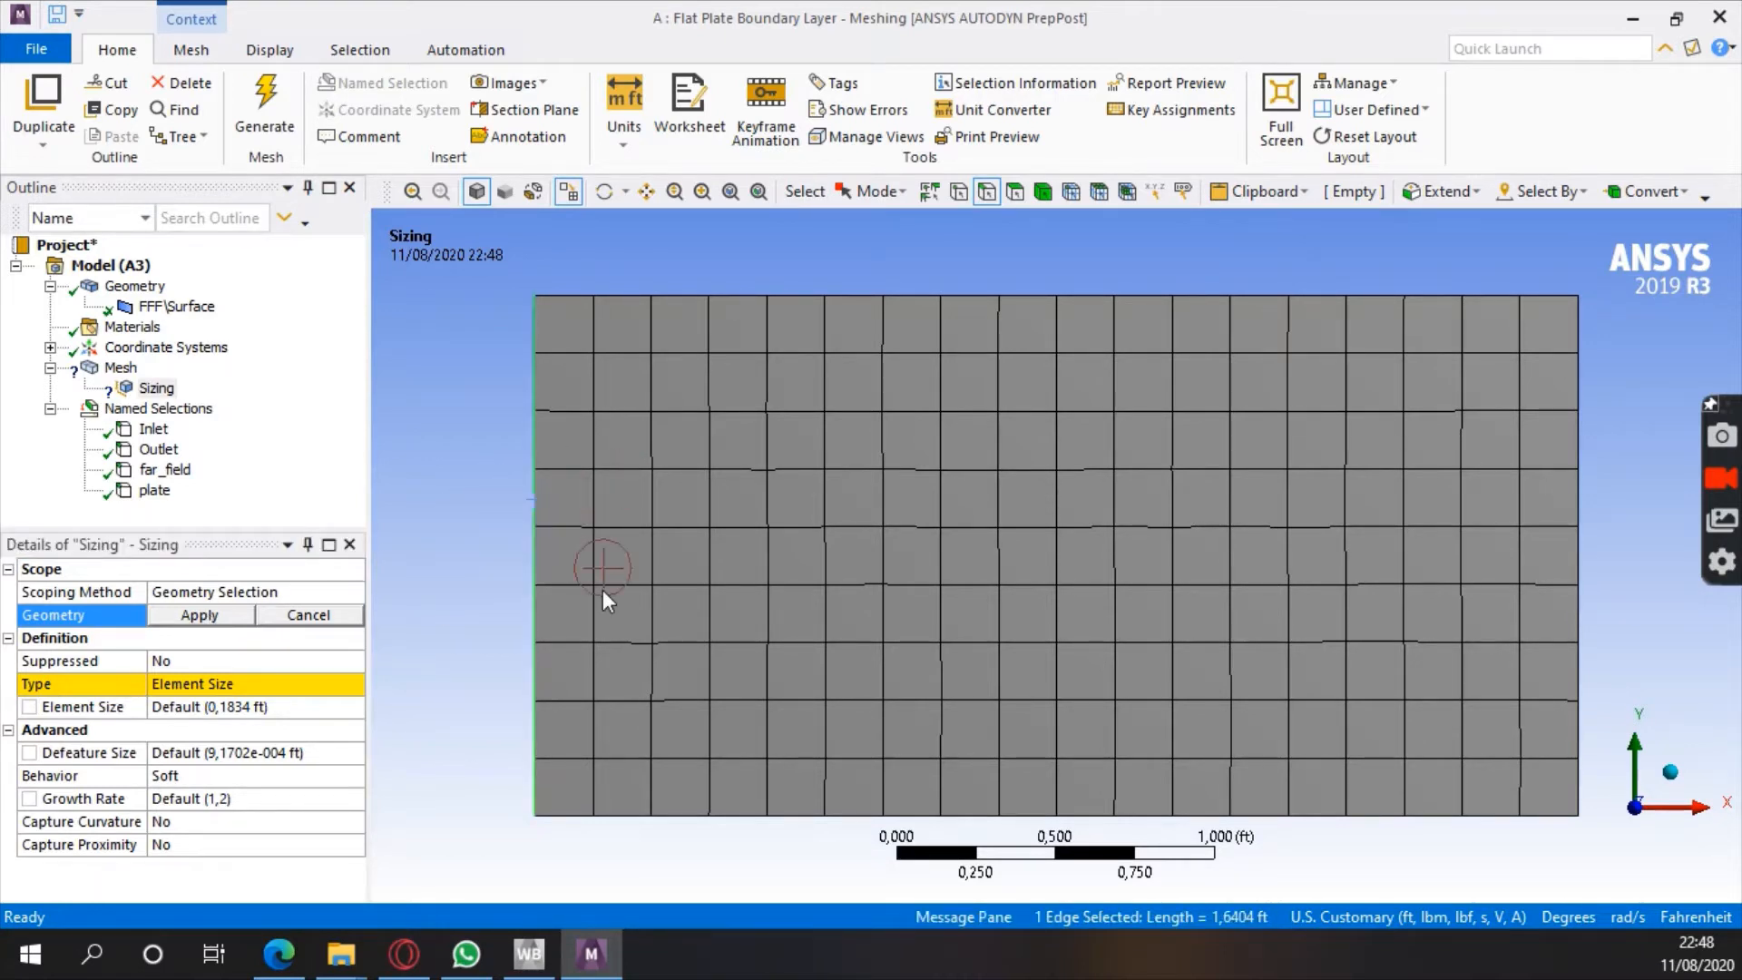
ctrl+click(1576, 519)
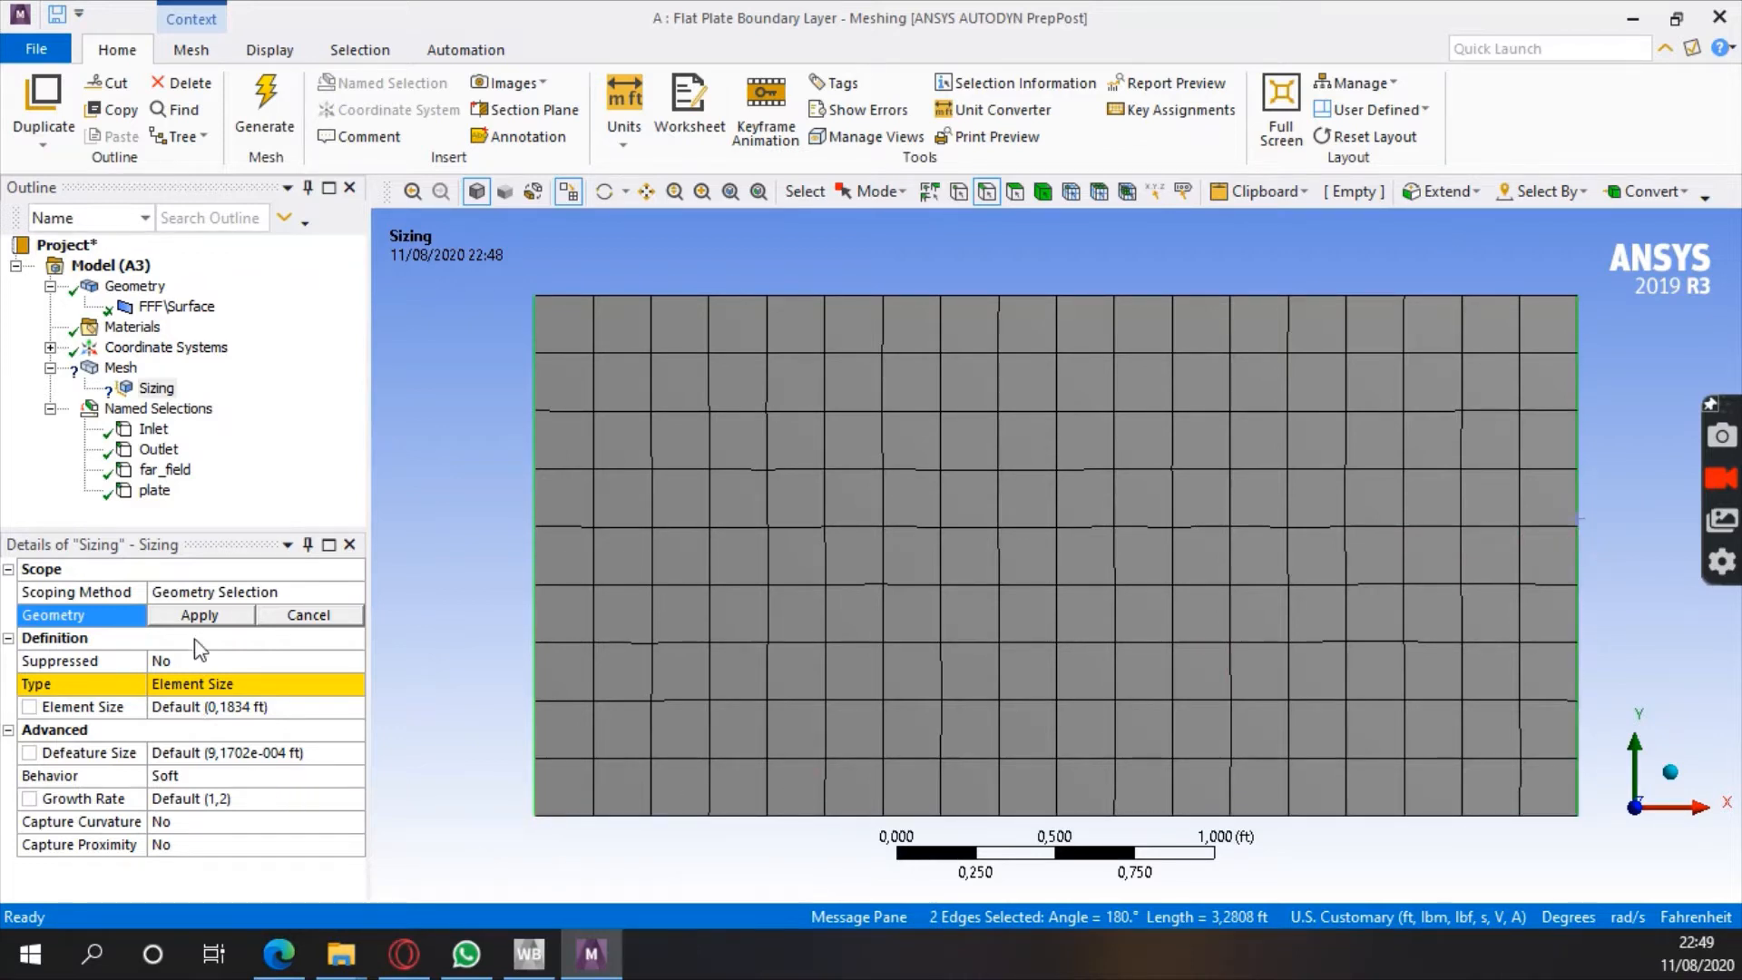
click(201, 615)
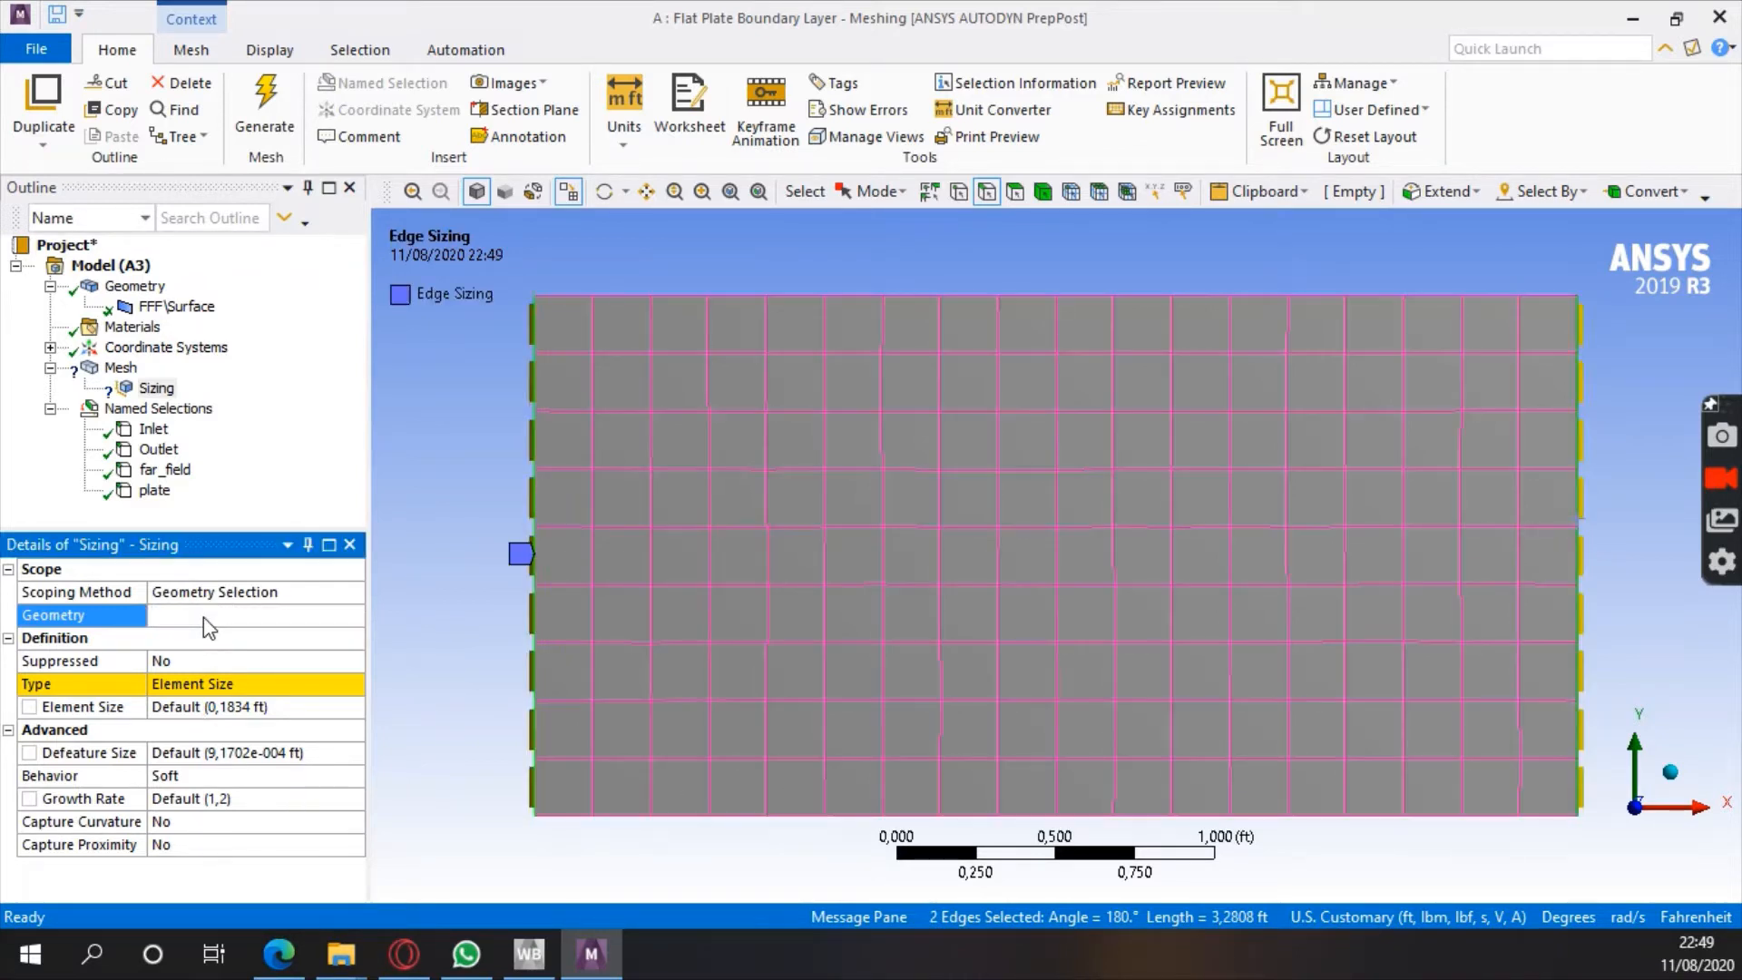
Define the vertical edges' sizing by Number of Divisions and set it to 50
click(270, 680)
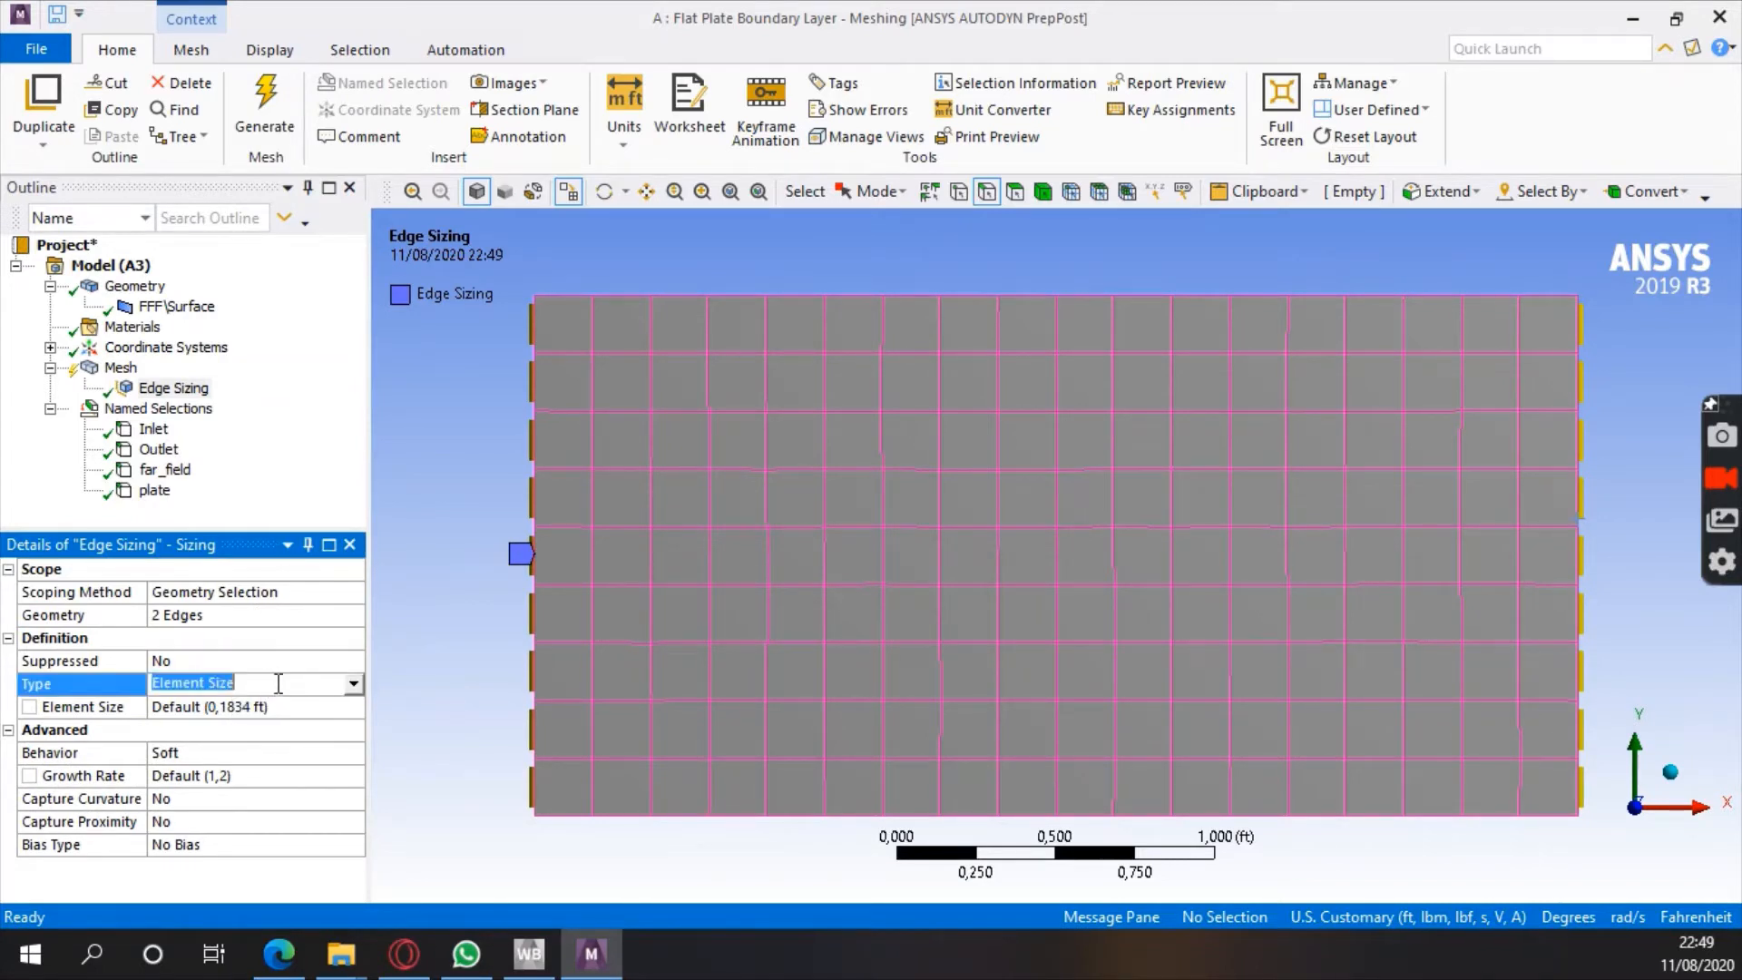
click(353, 683)
click(303, 723)
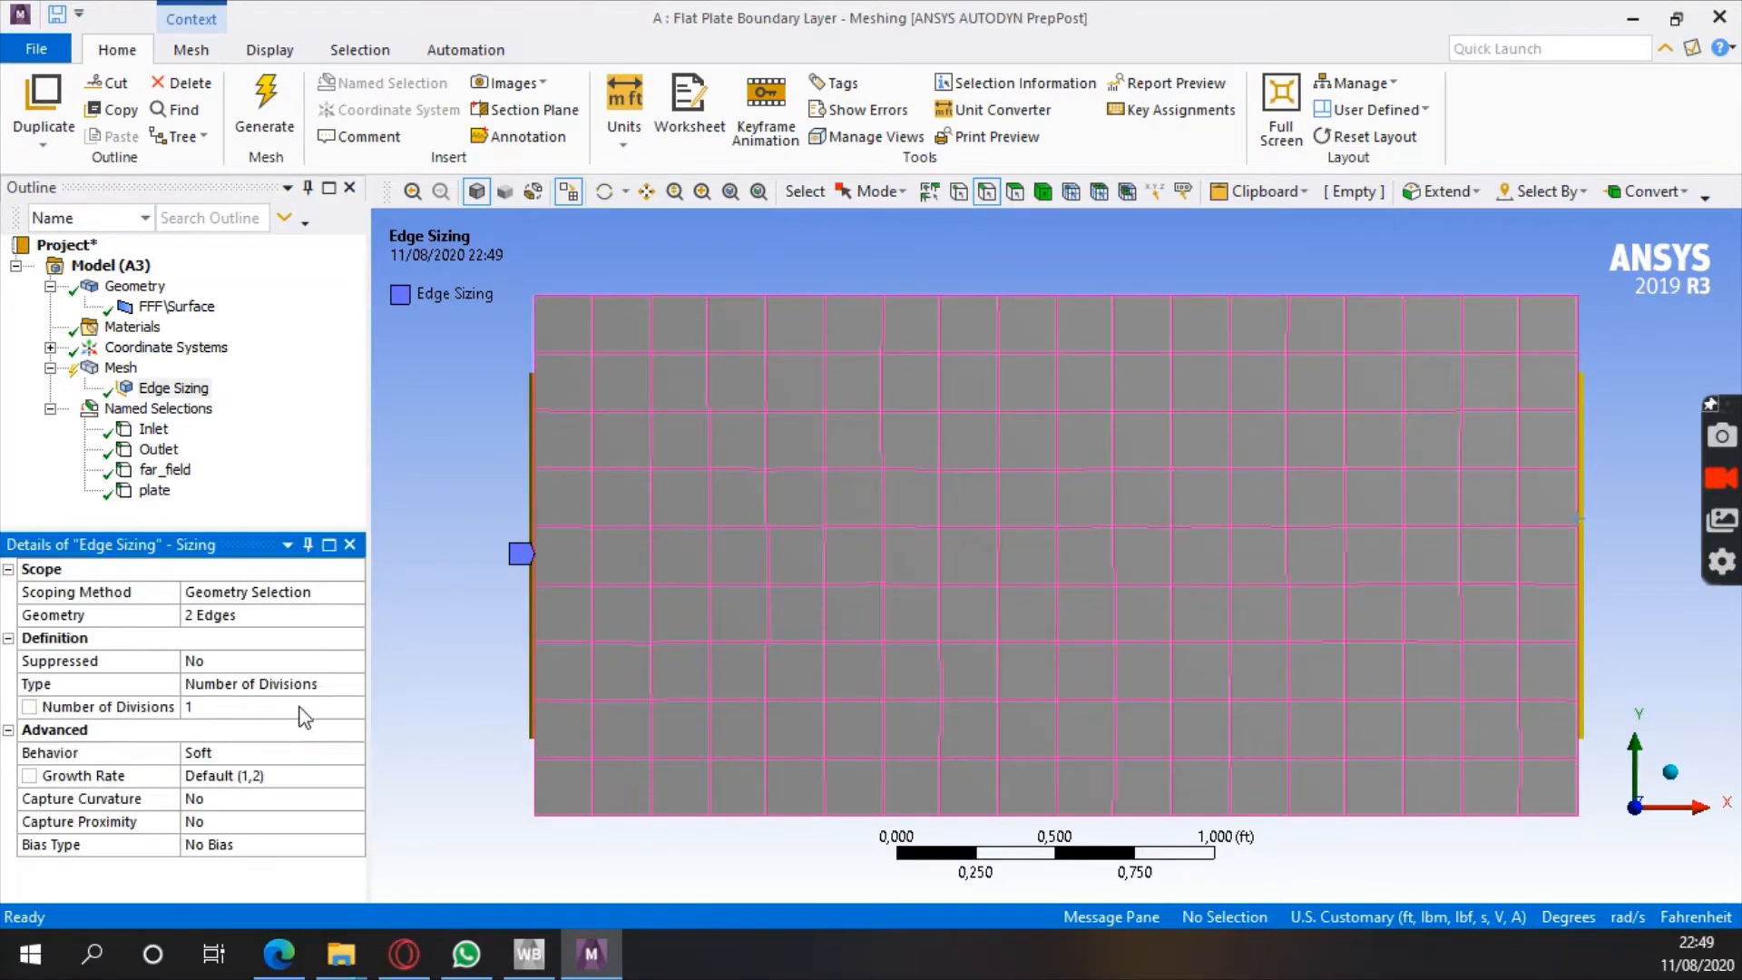
click(288, 711)
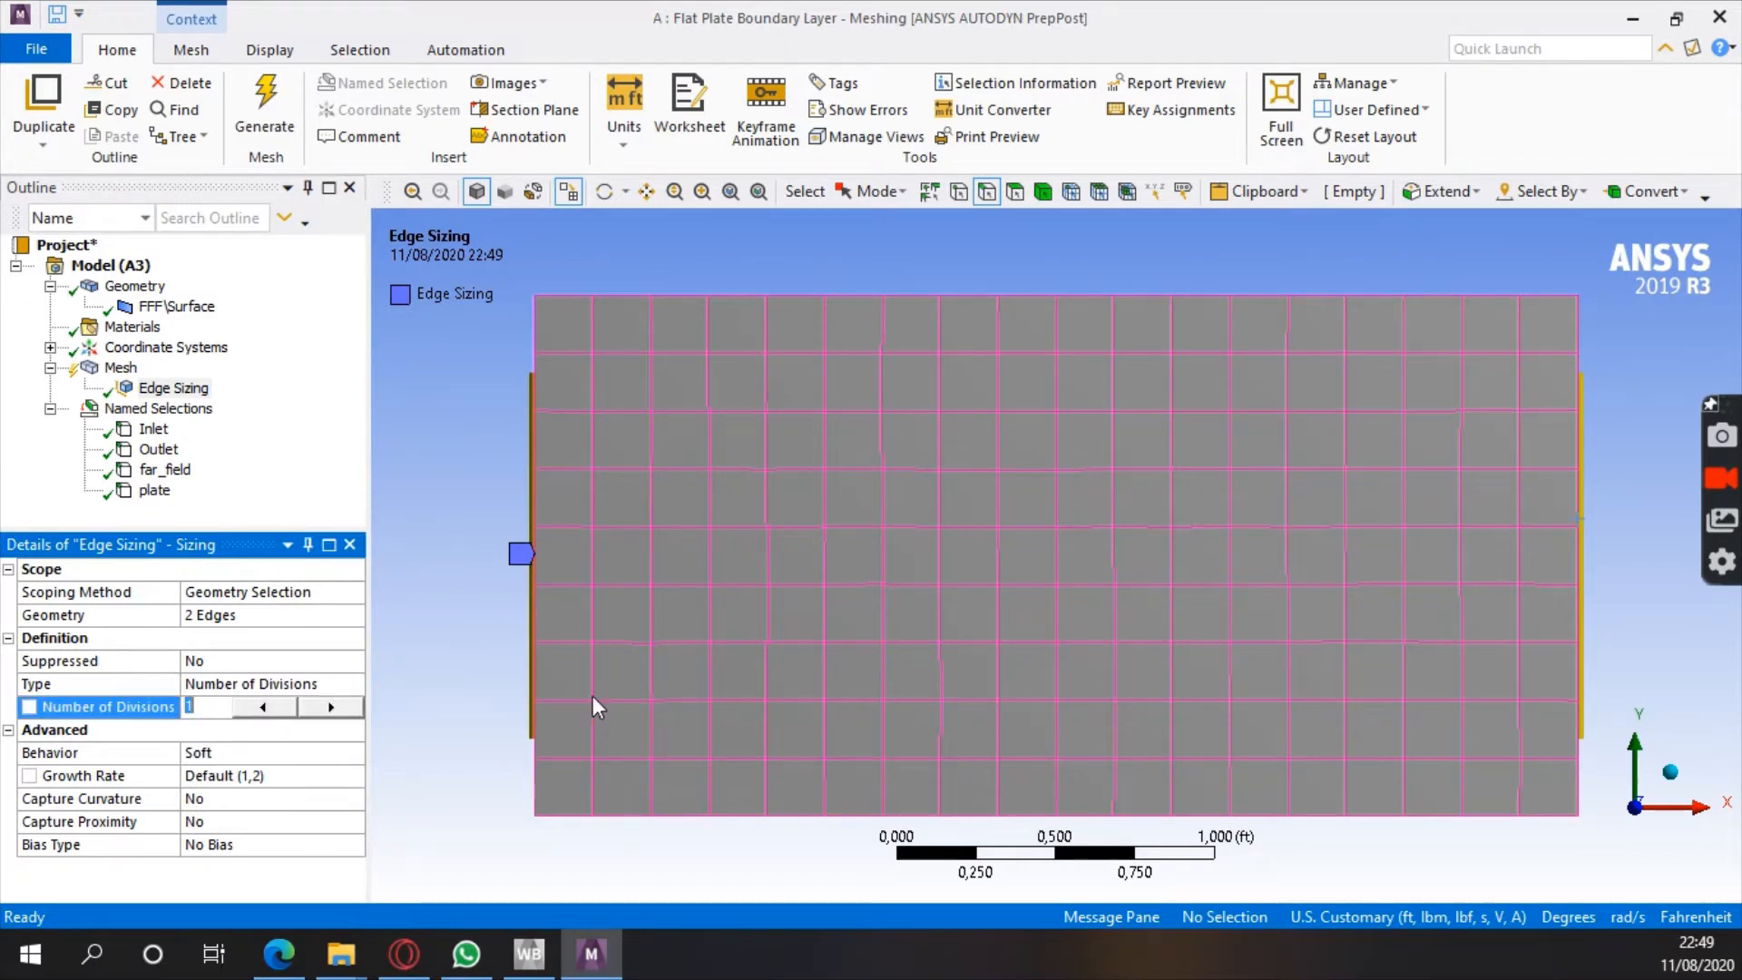
text(50)
key(Return)
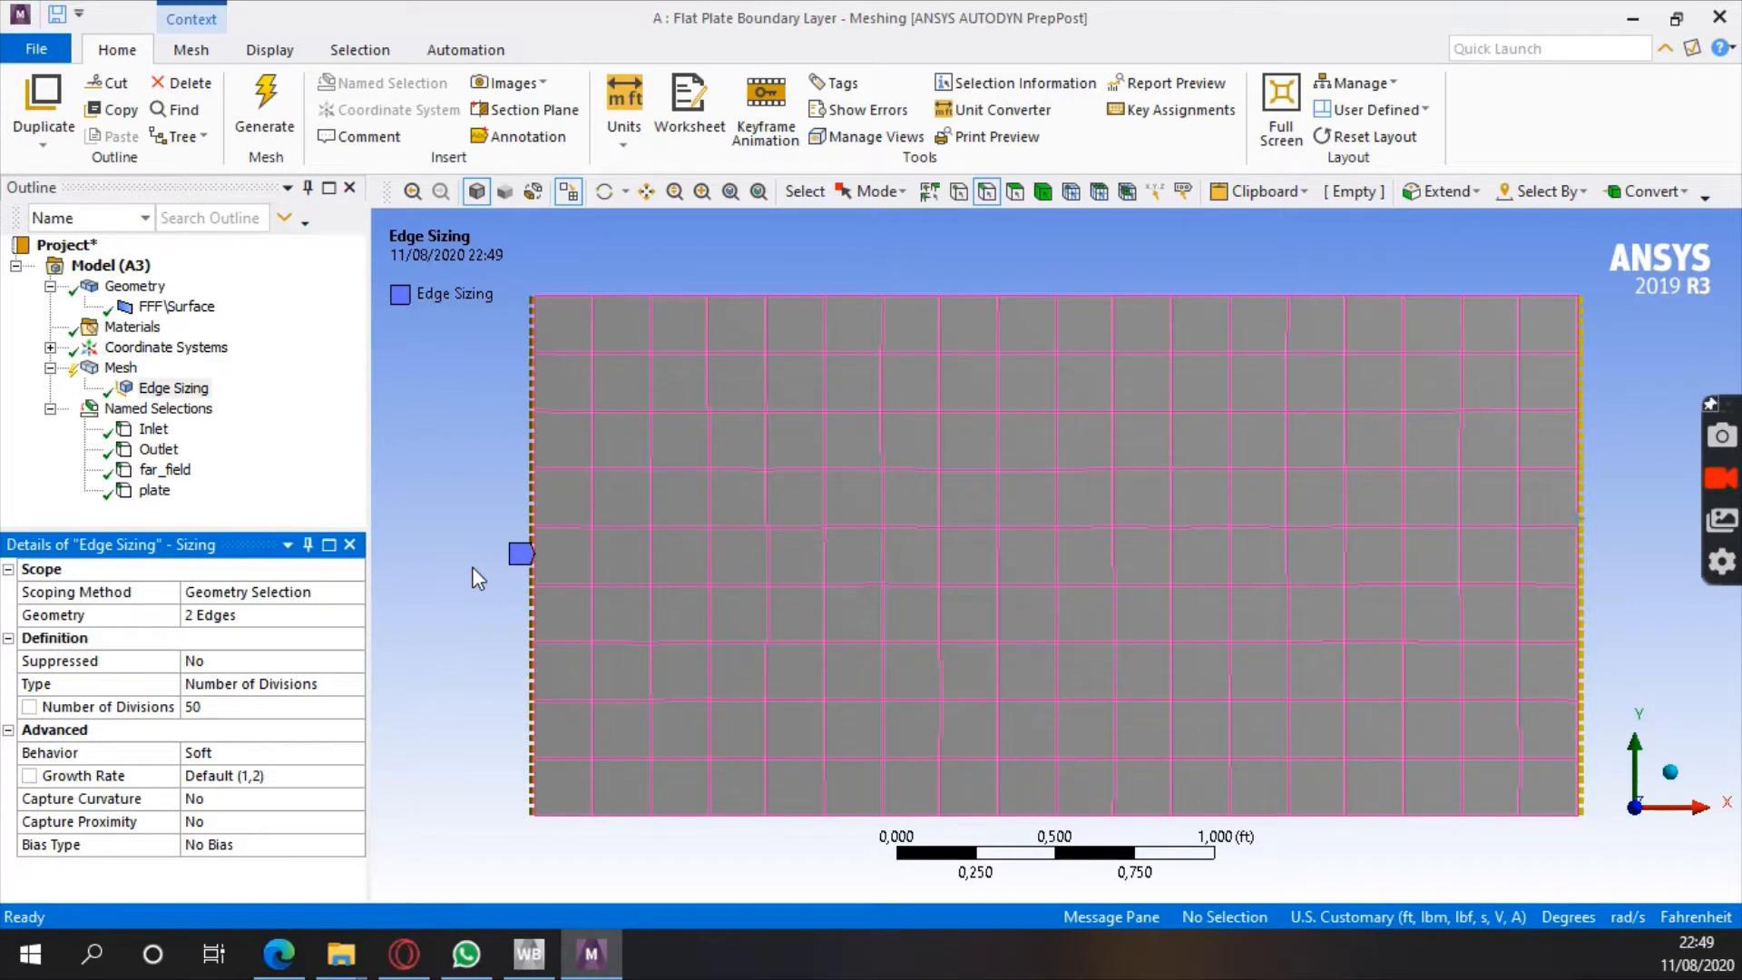
Set the vertical edge sizing's behavior to Hard and choose a bias type for it
click(325, 755)
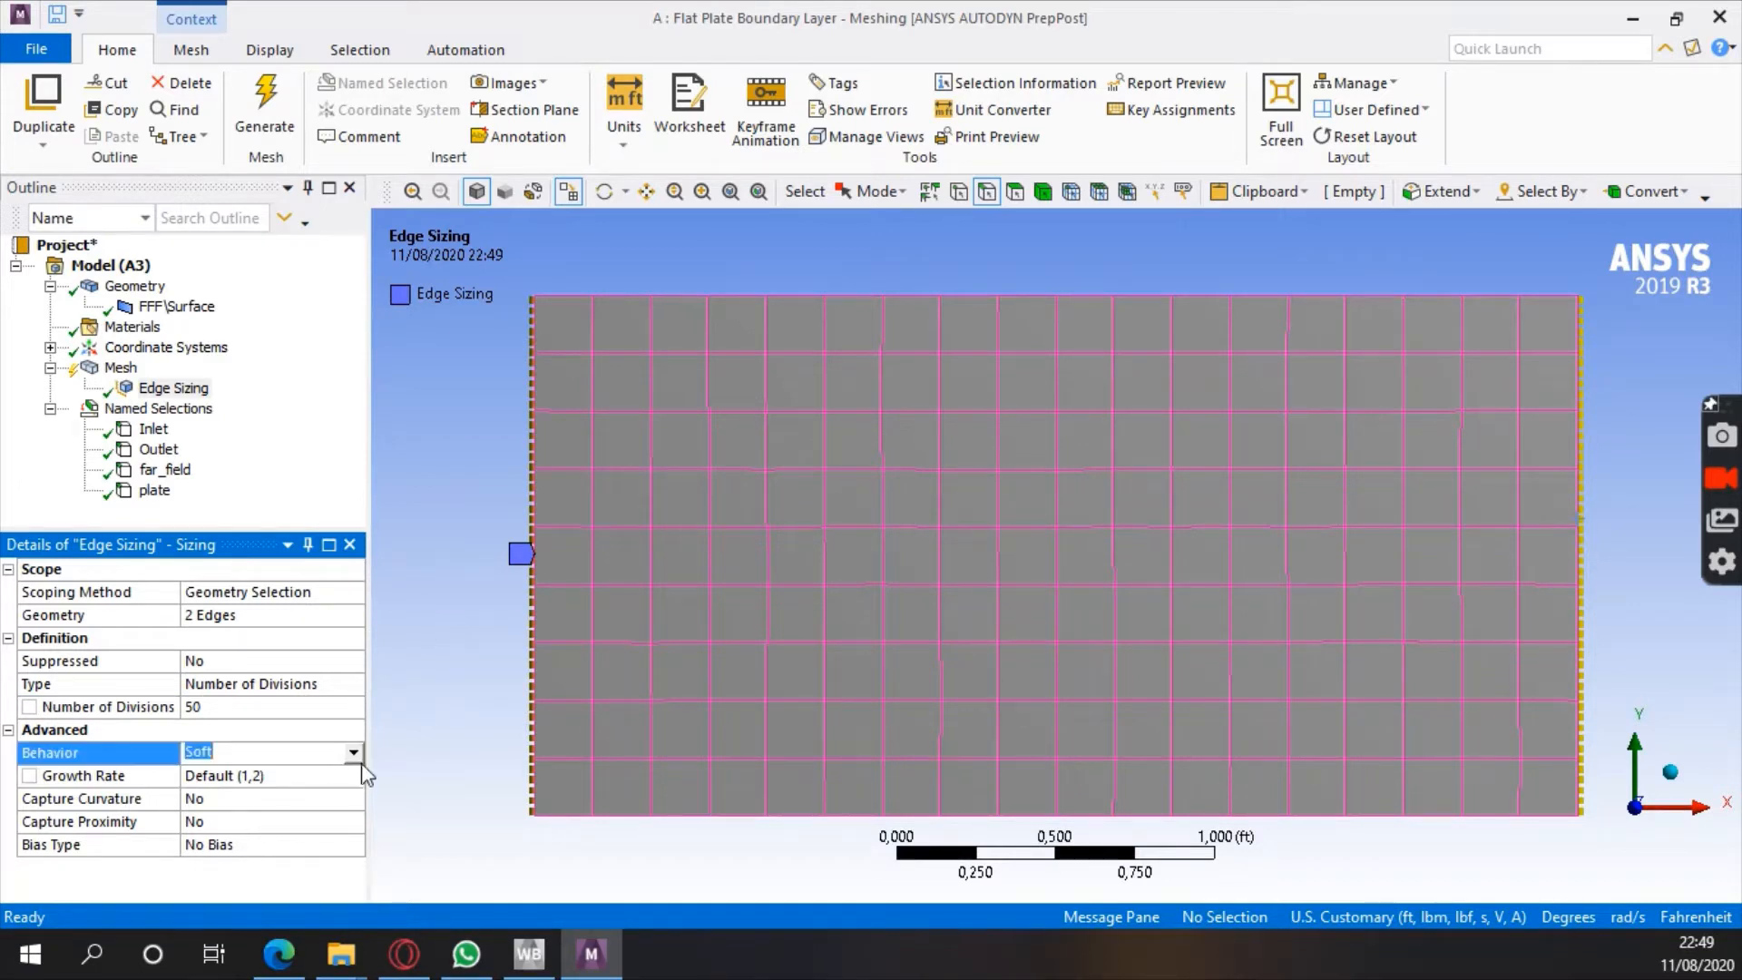
click(354, 753)
click(275, 788)
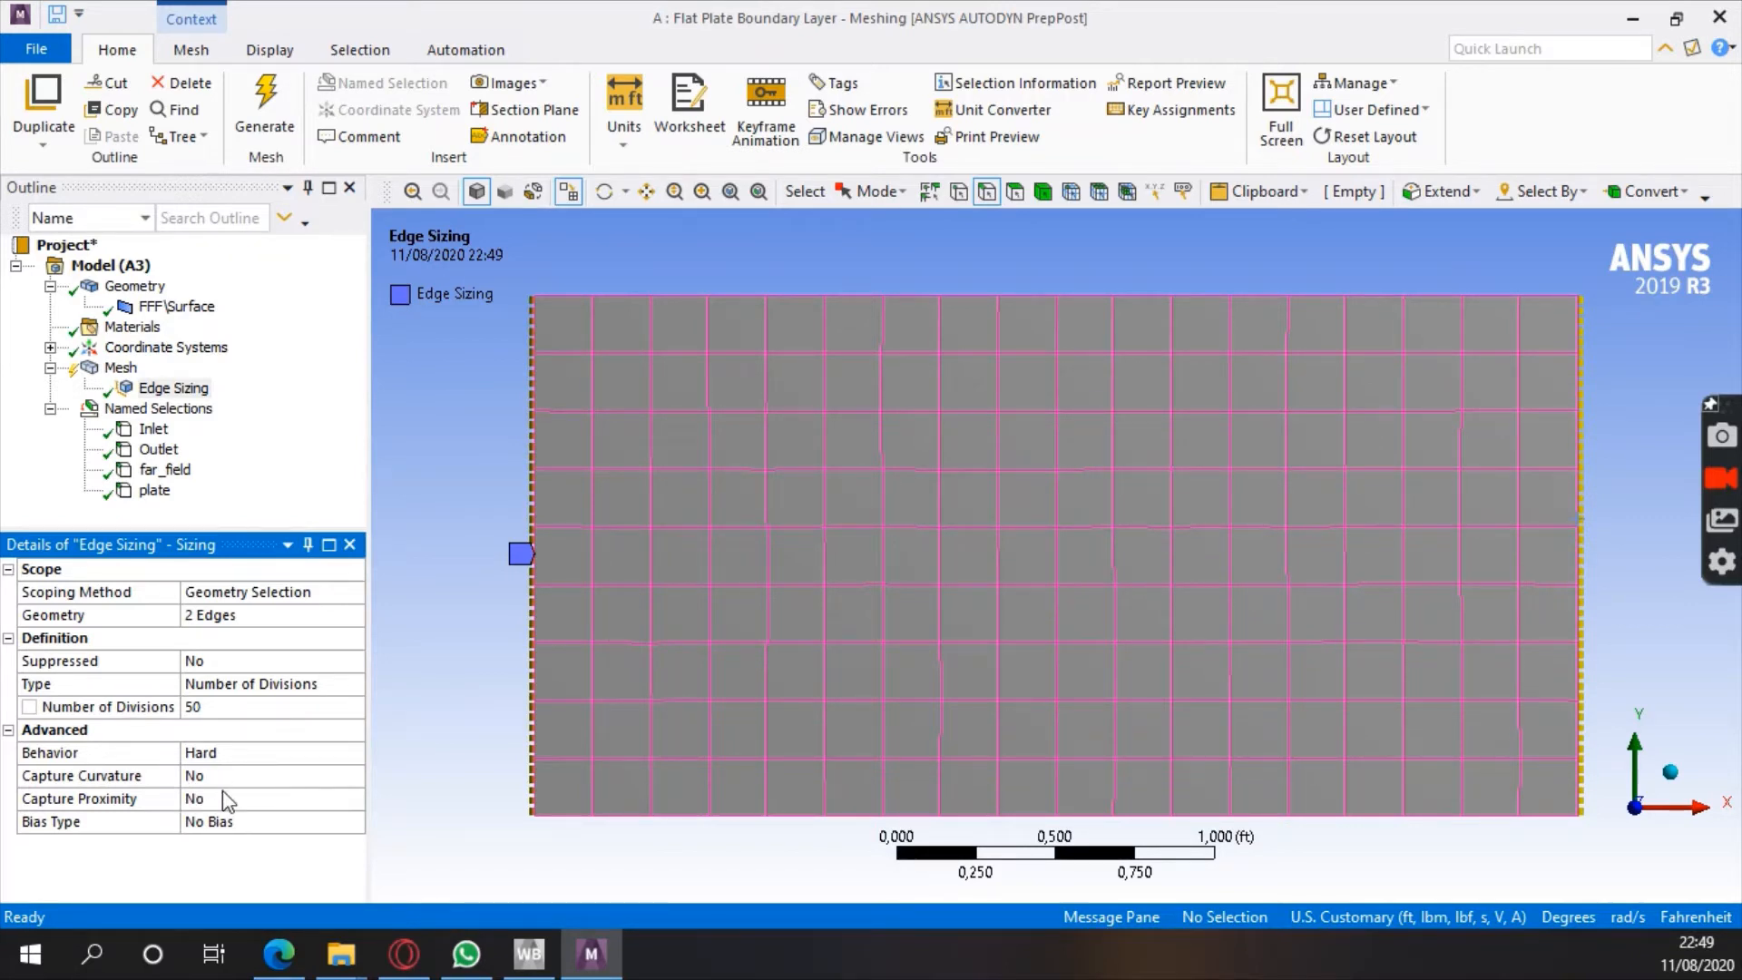
click(265, 824)
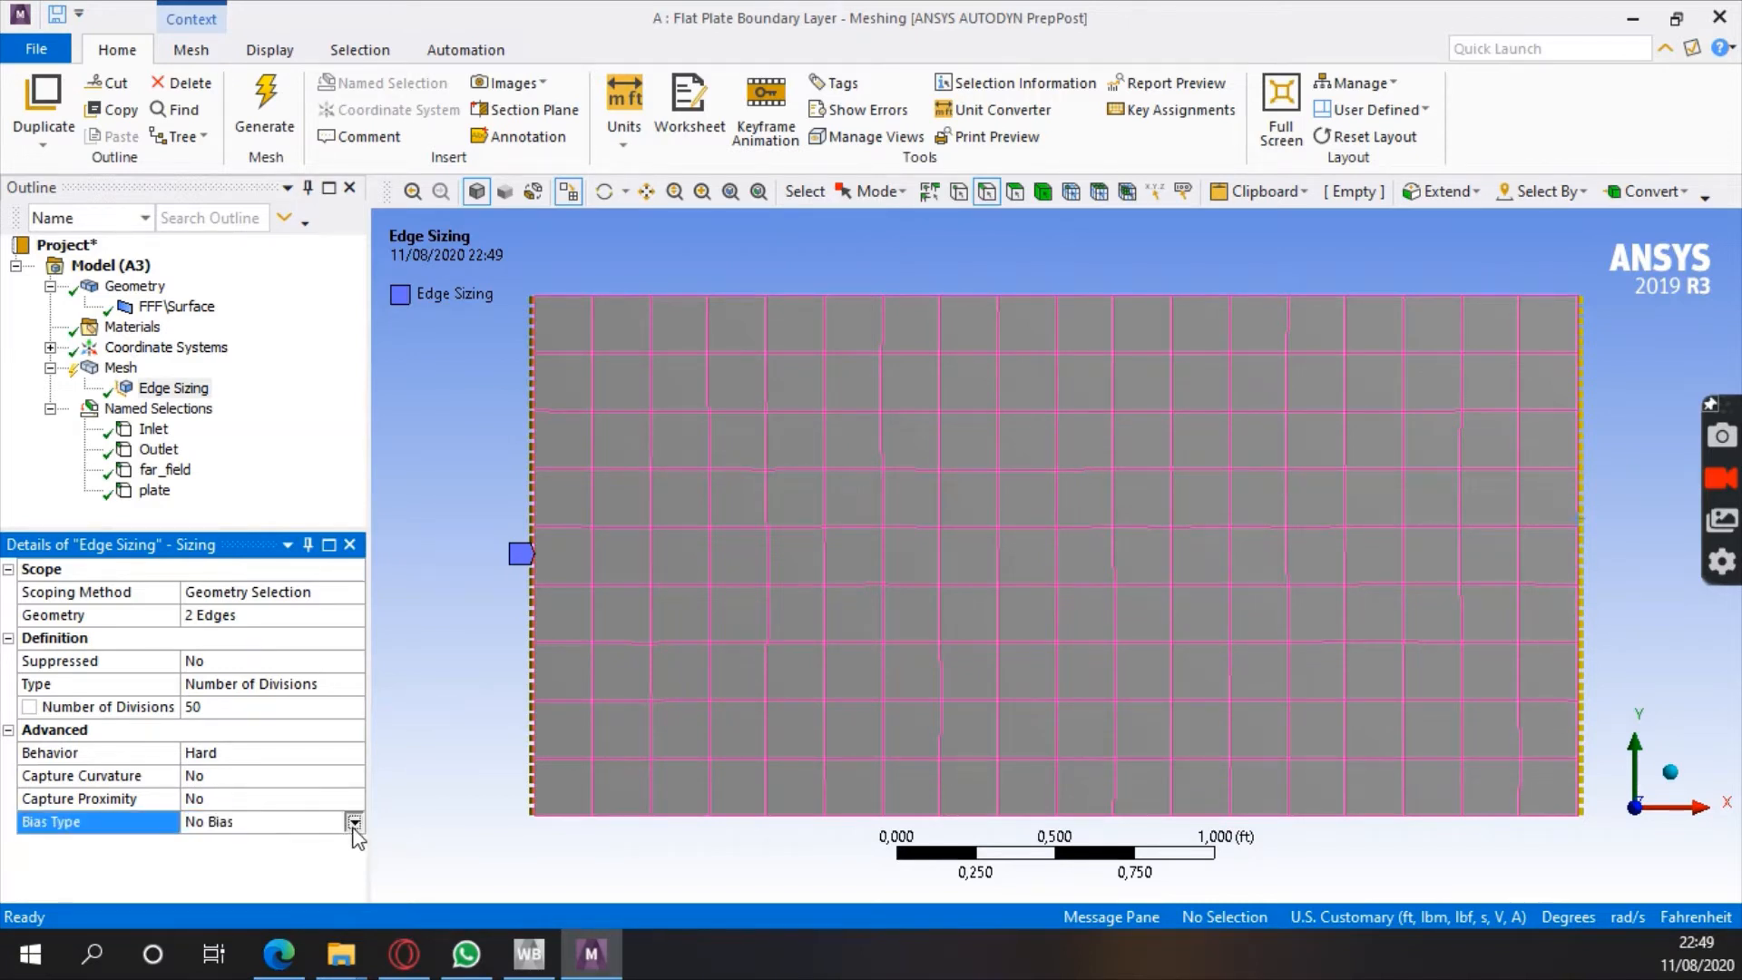
click(353, 822)
click(299, 848)
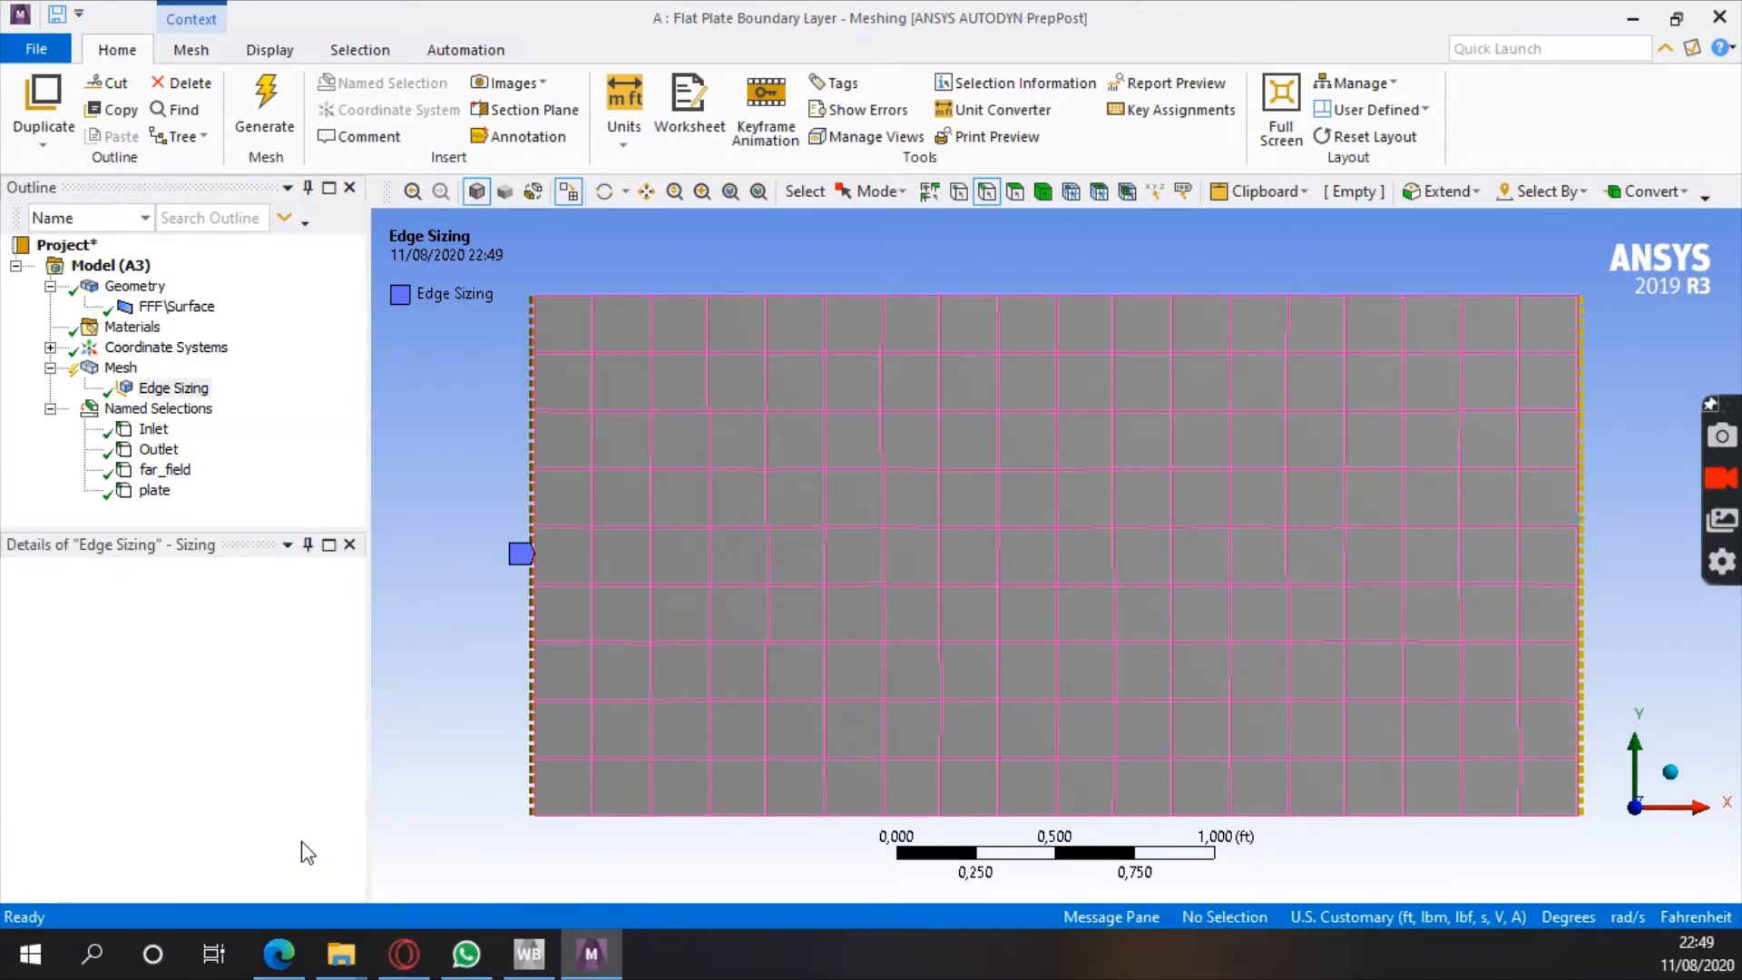
Set the vertical edge sizing's bias factor to 10, keeping Bias Factor as the bias option
click(427, 755)
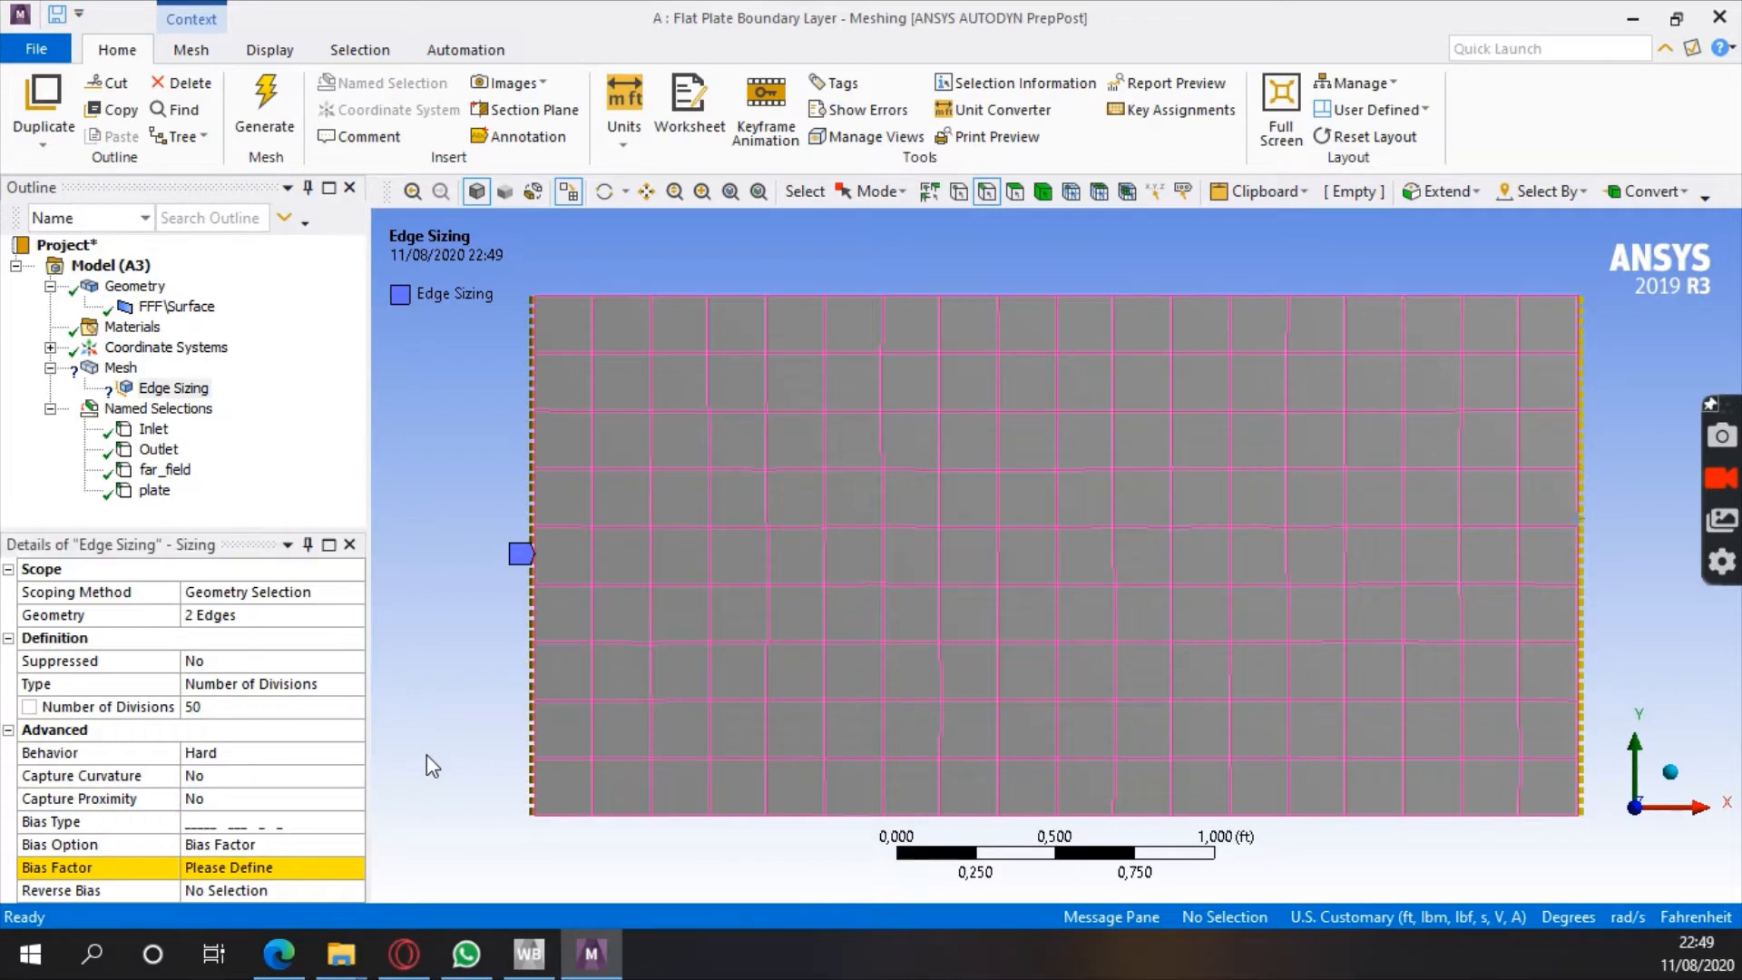
scroll(418, 800, down, 1)
scroll(422, 802, up, 1)
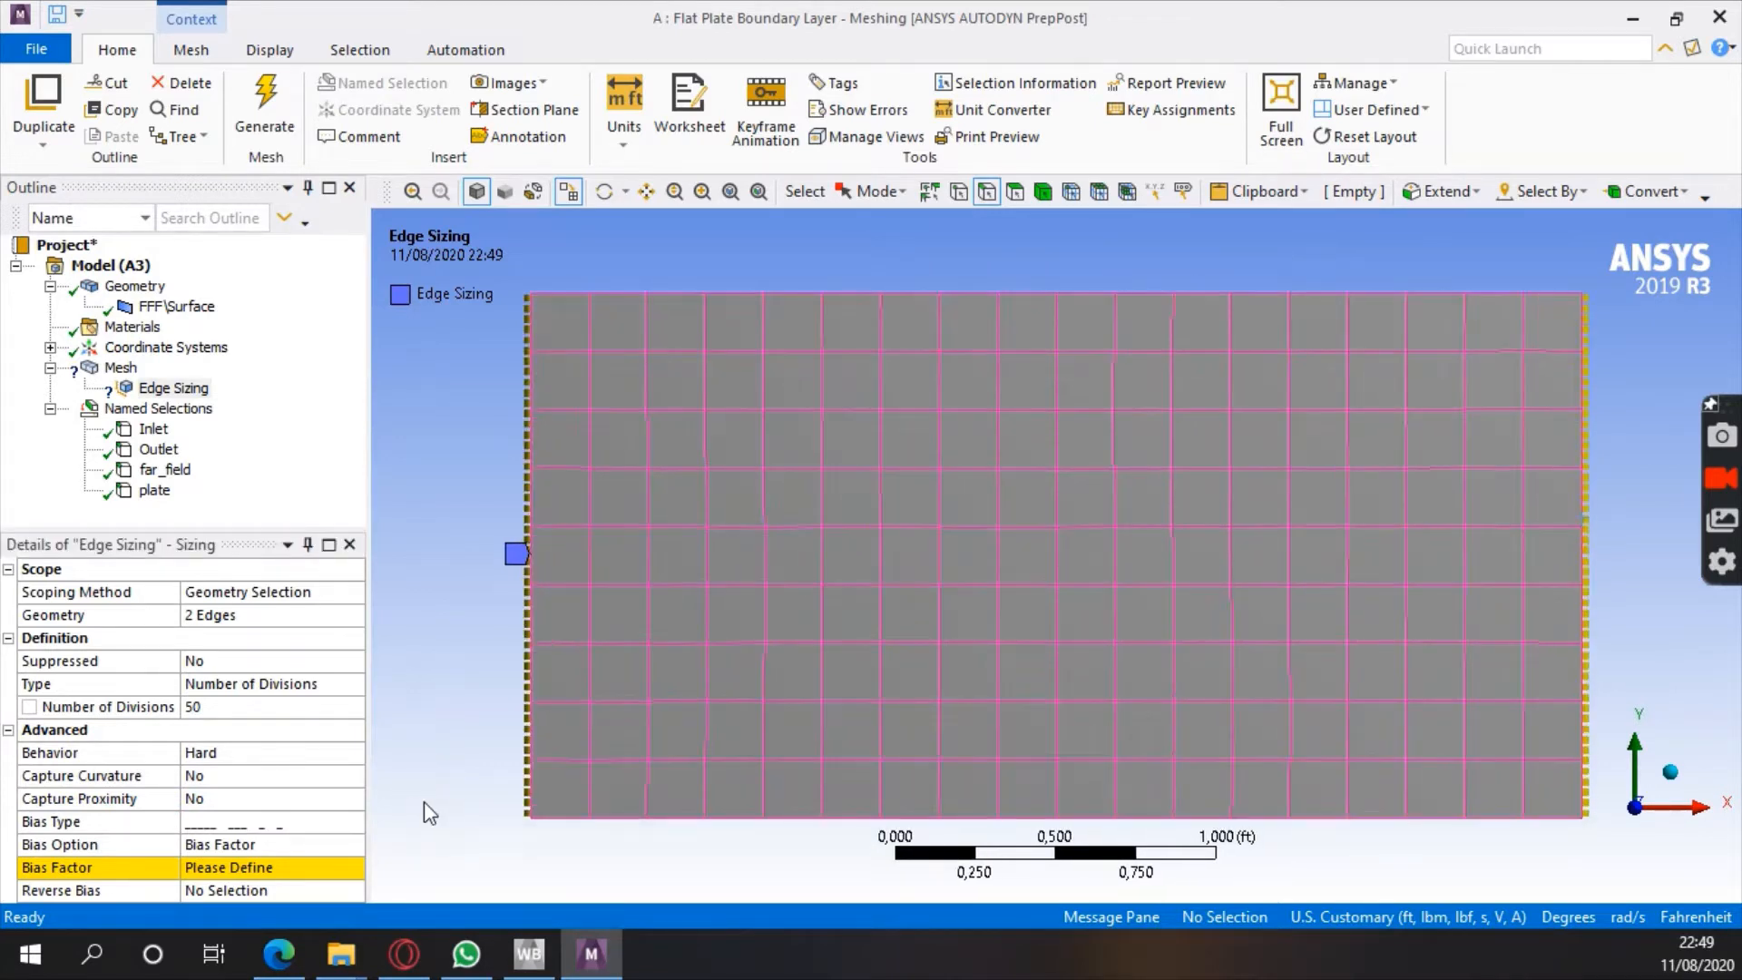
click(301, 847)
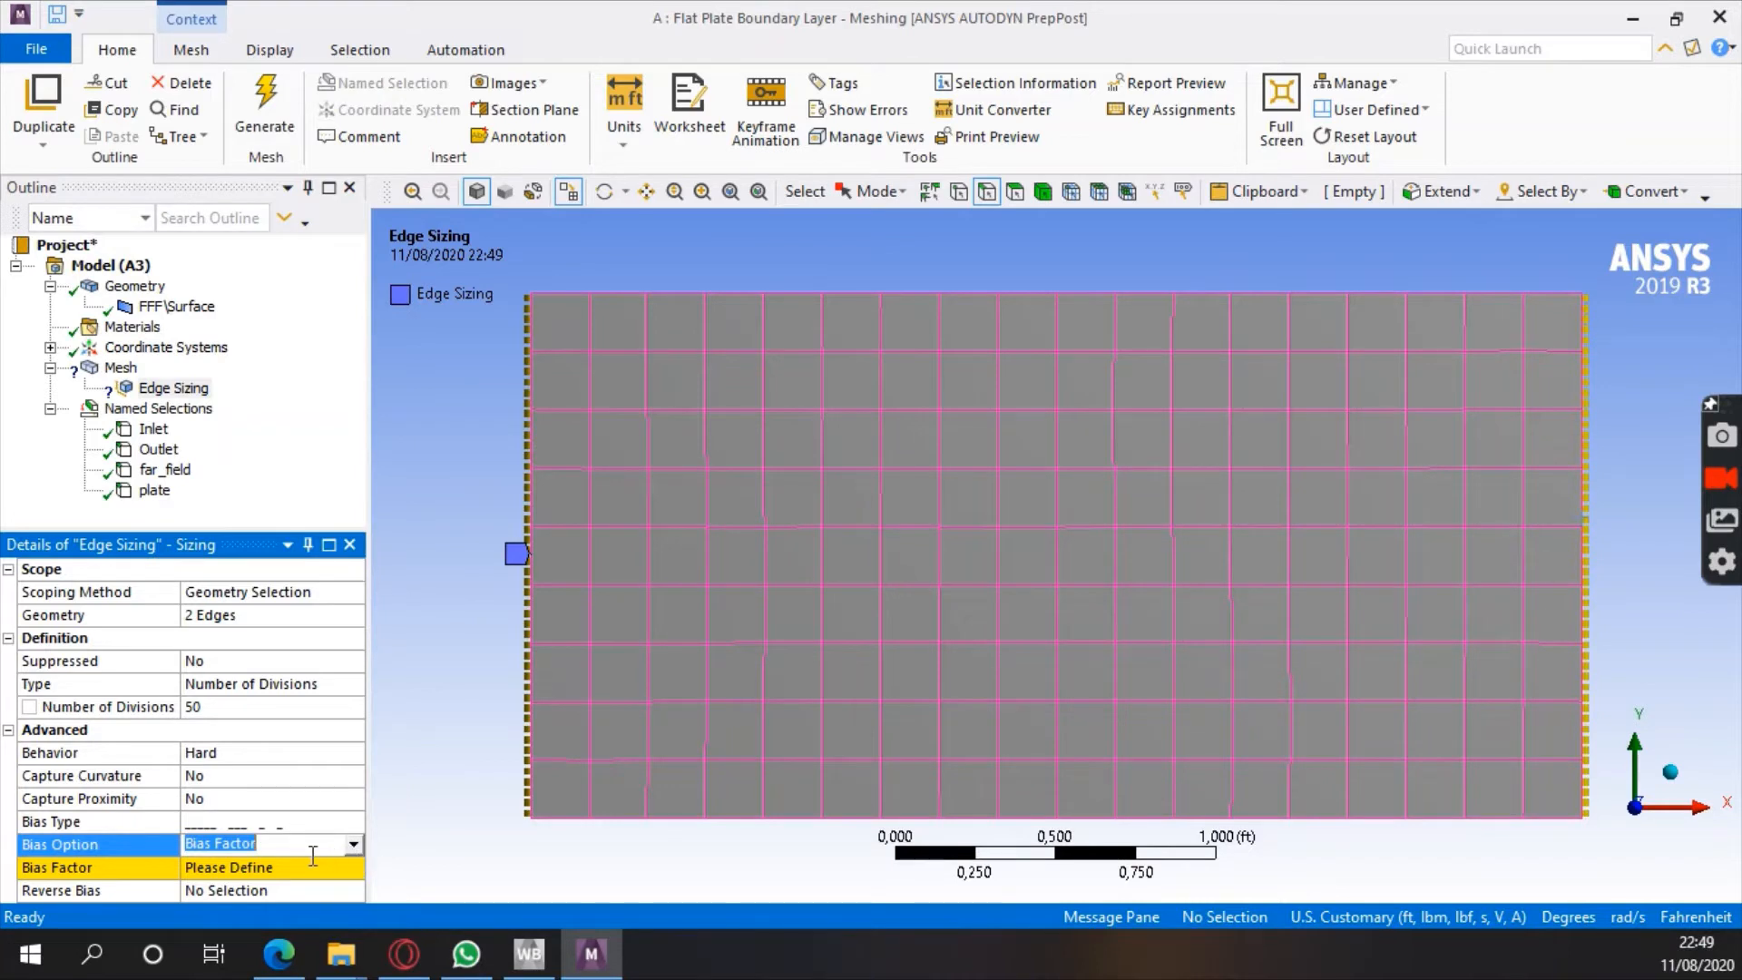
click(292, 872)
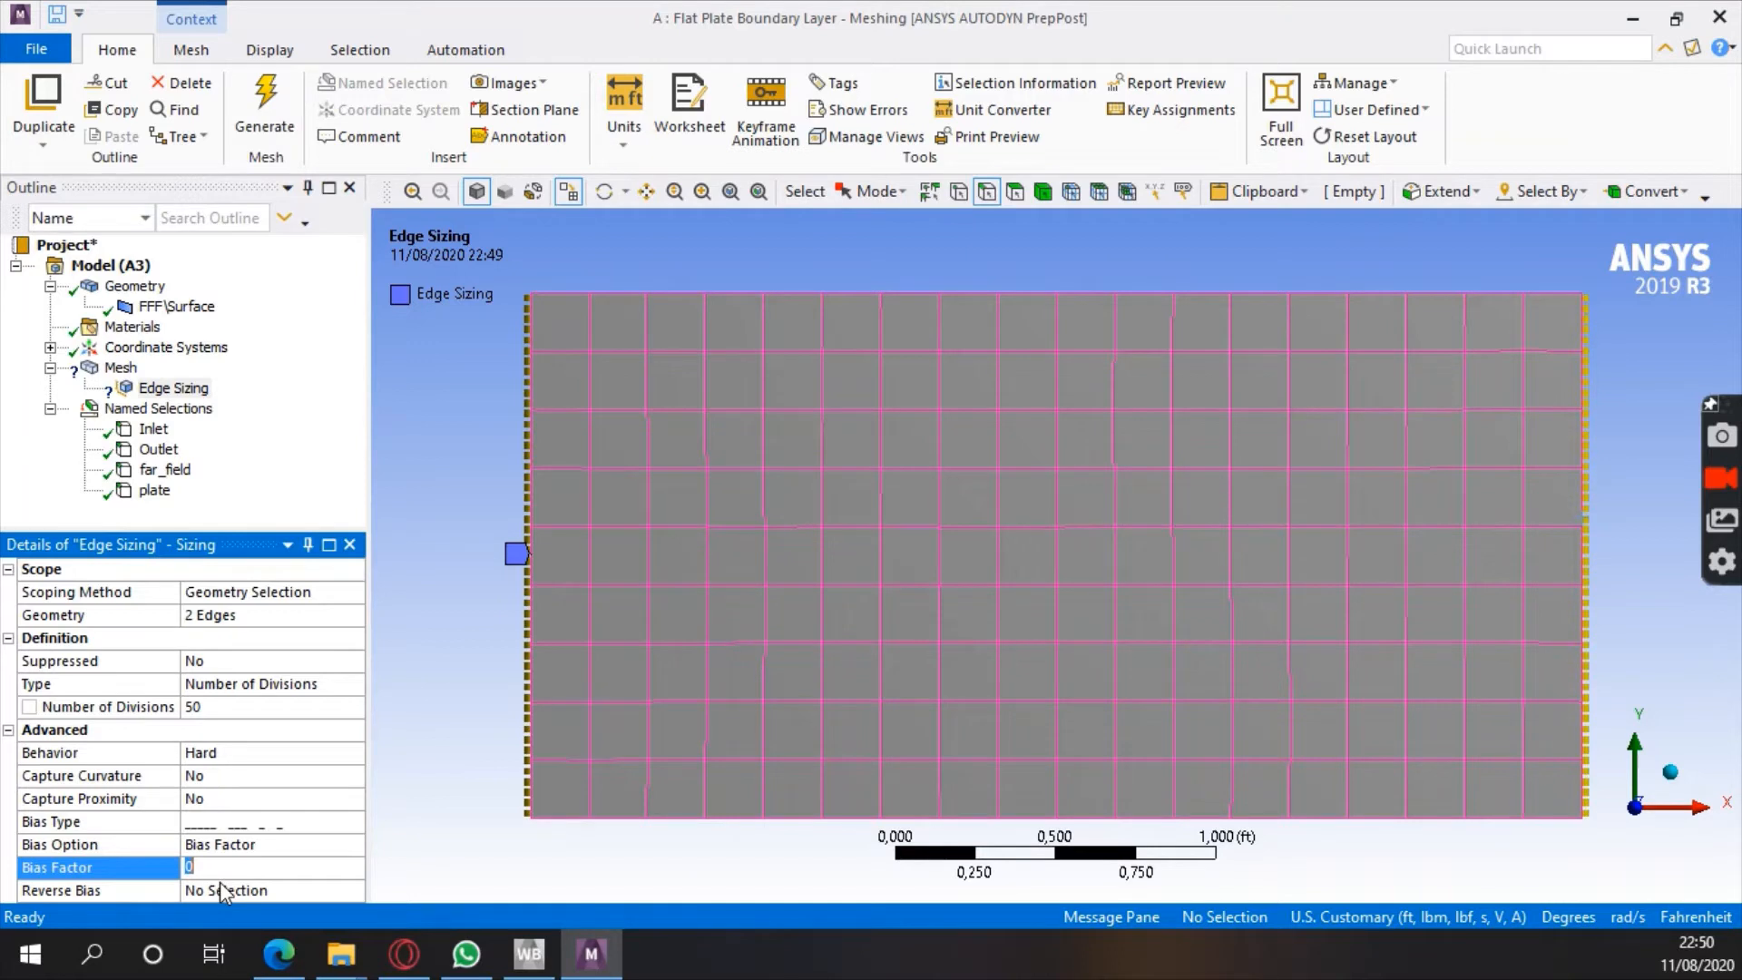
text(10)
key(Return)
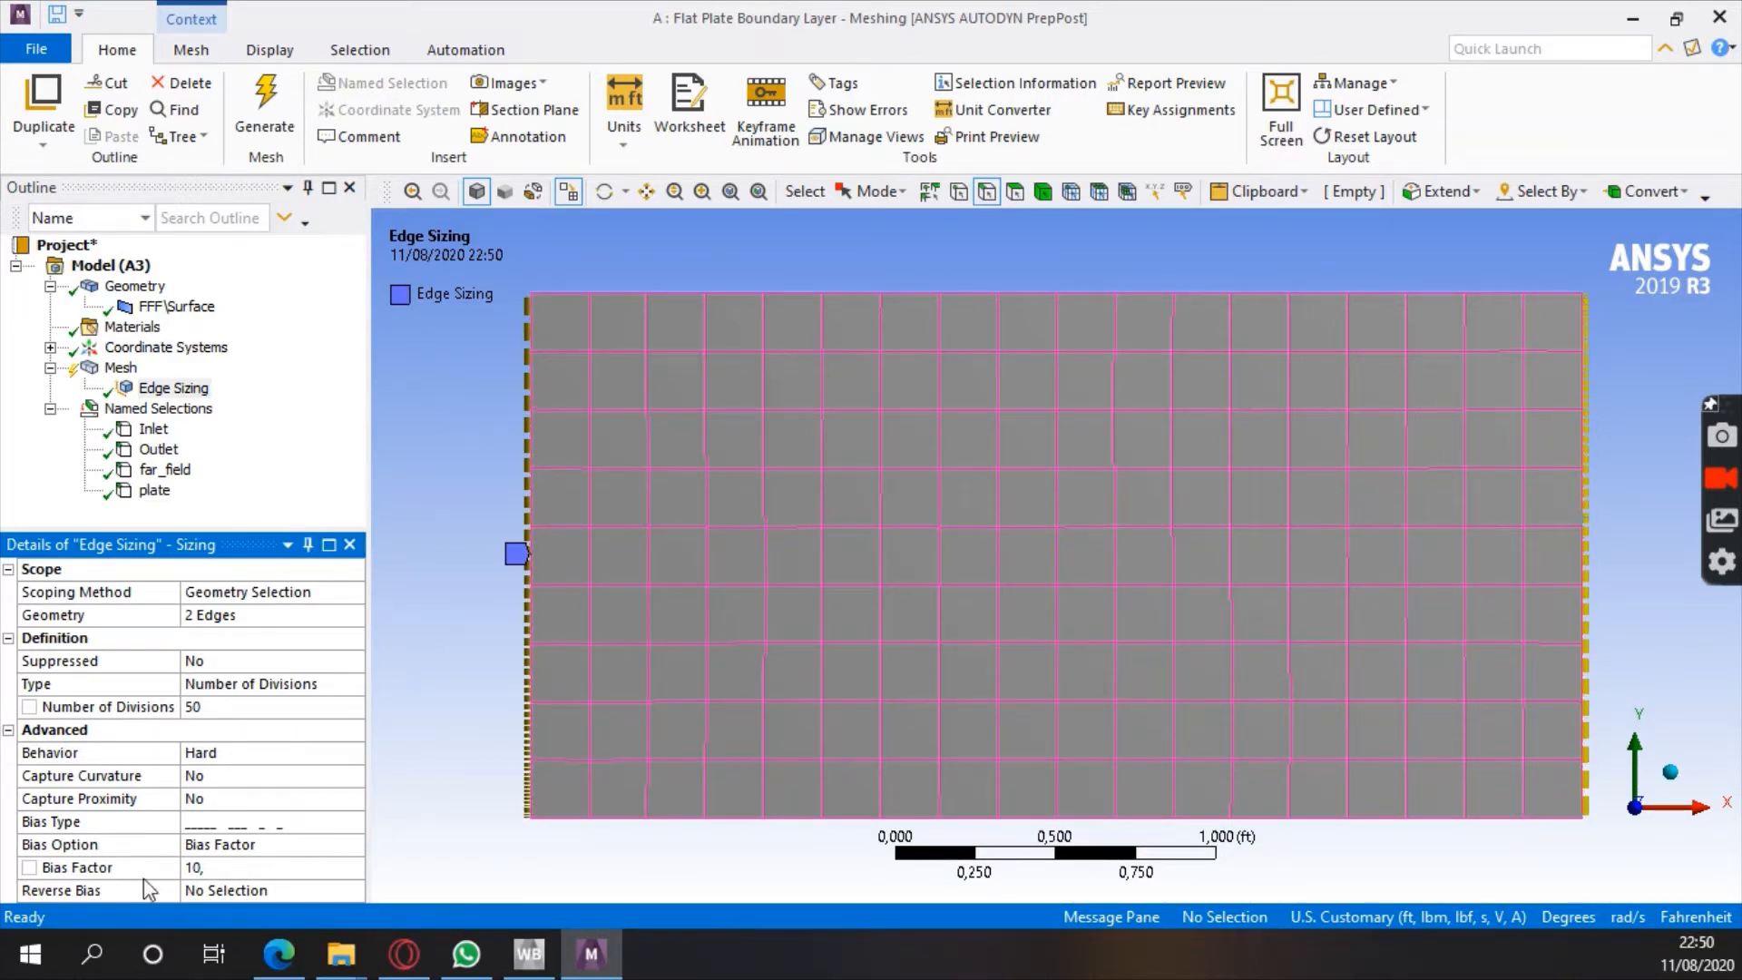
Reverse the bias on the domain's right vertical edge in the first edge sizing
click(242, 890)
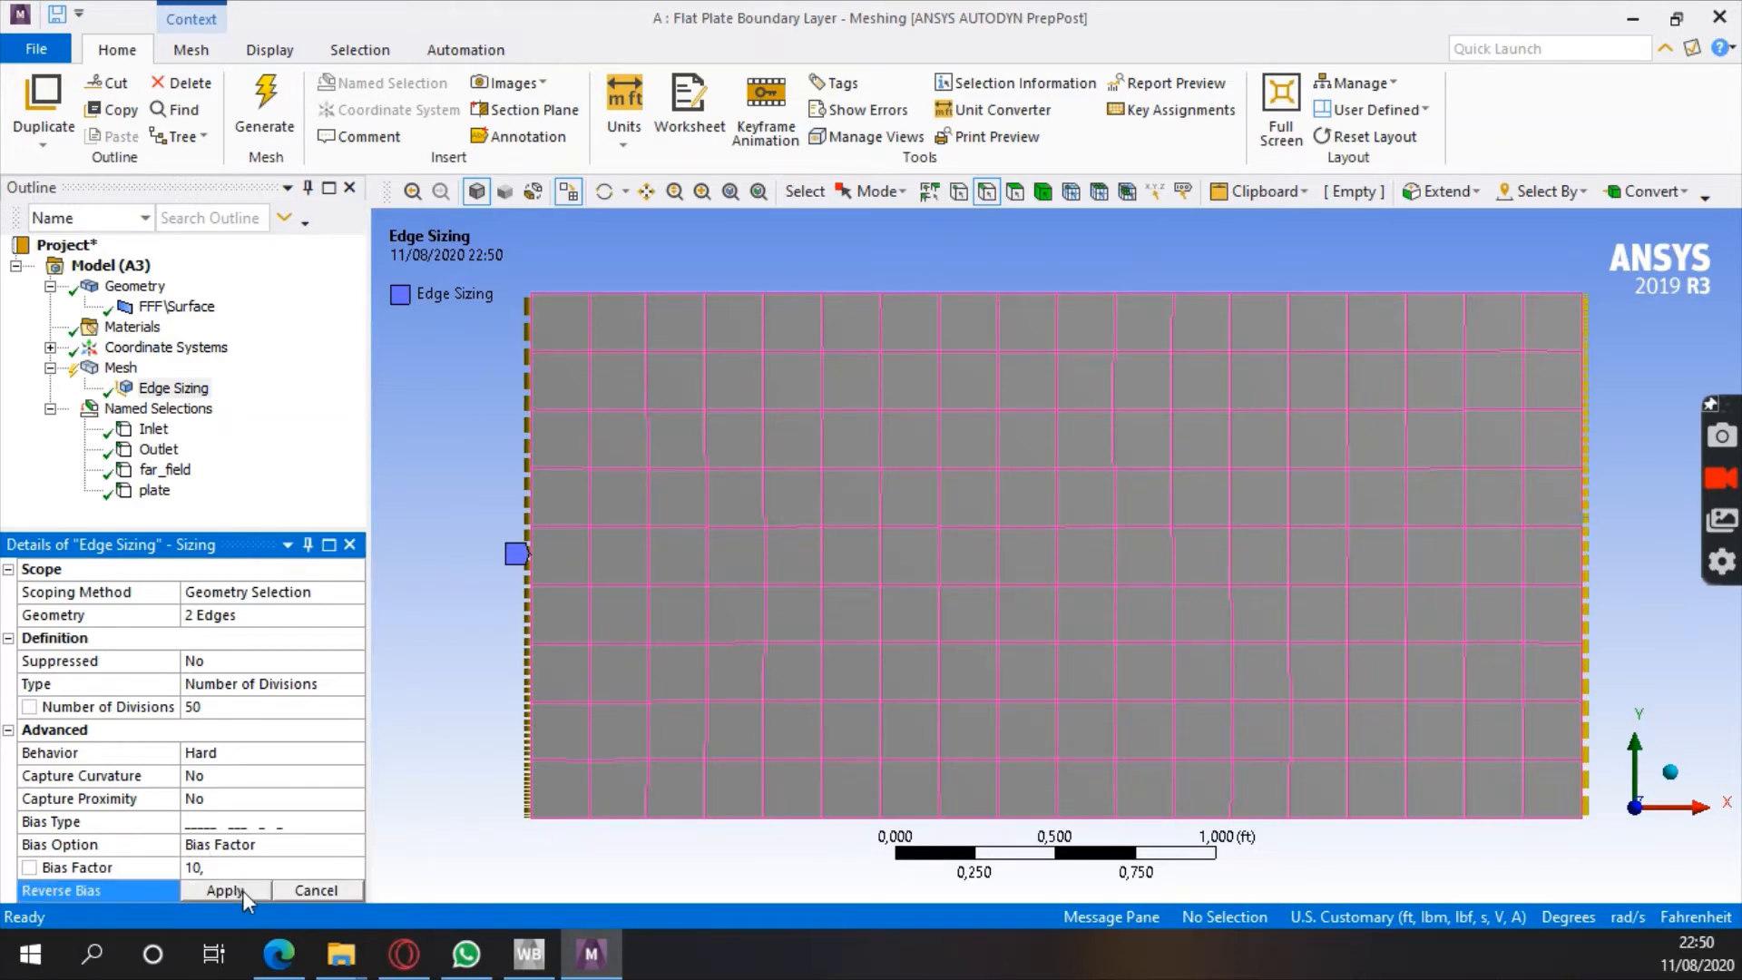
click(1582, 381)
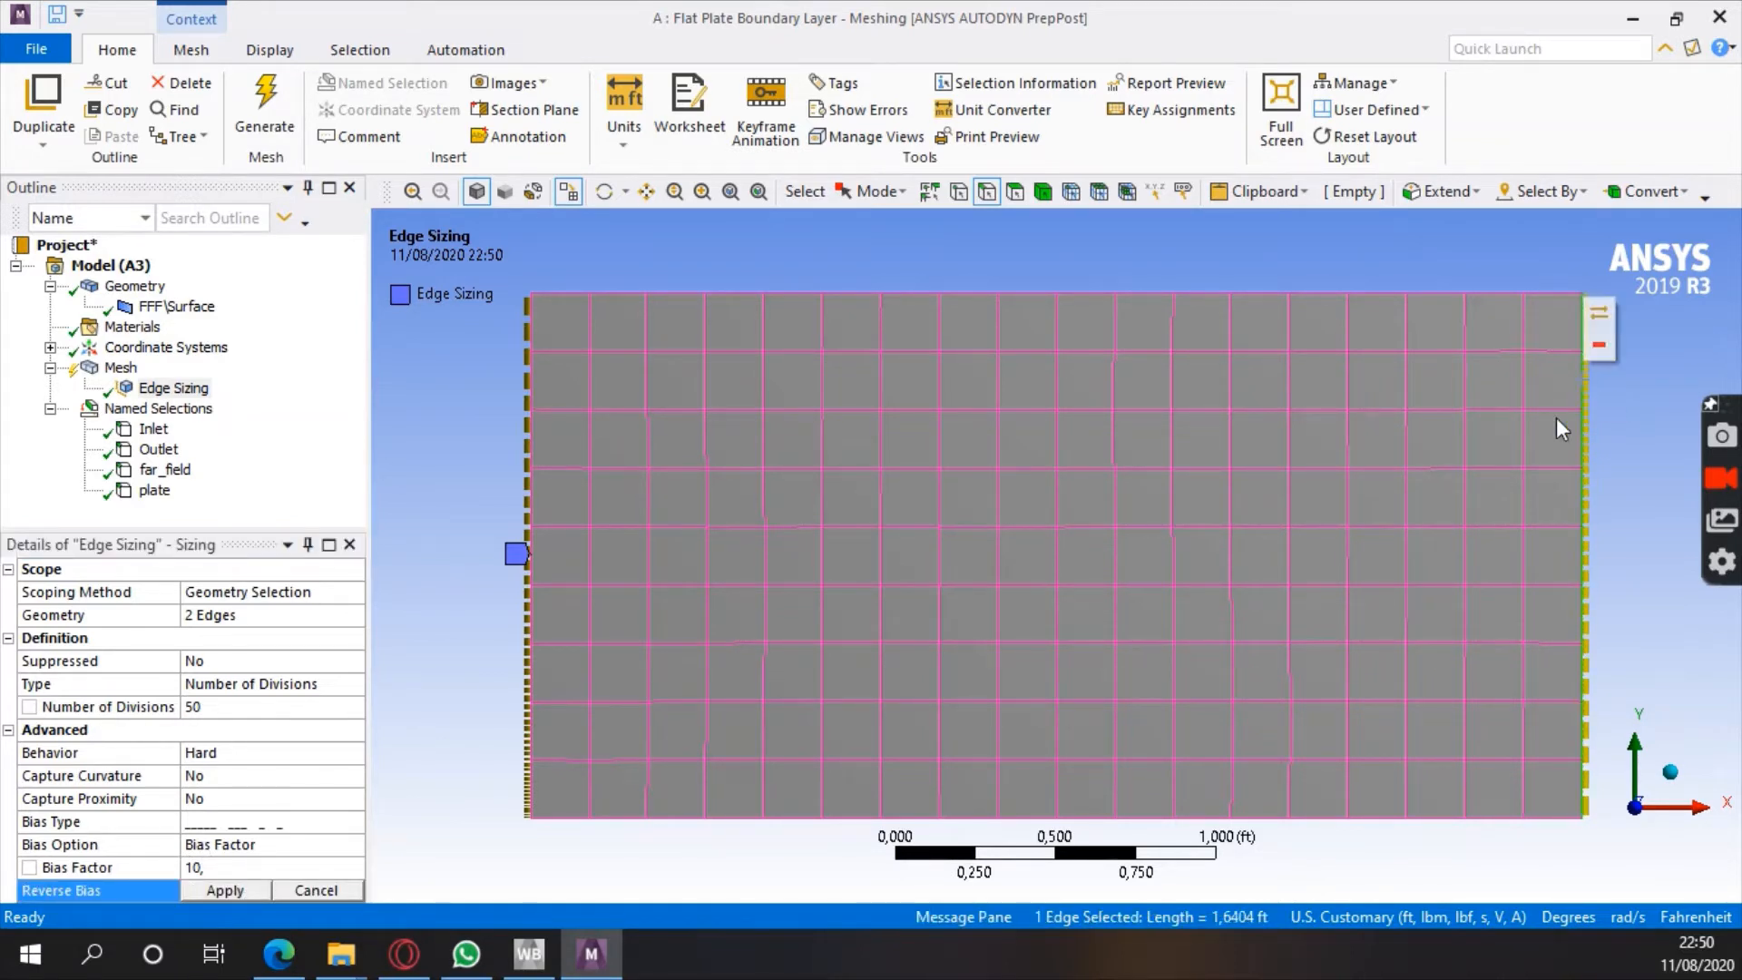
click(247, 893)
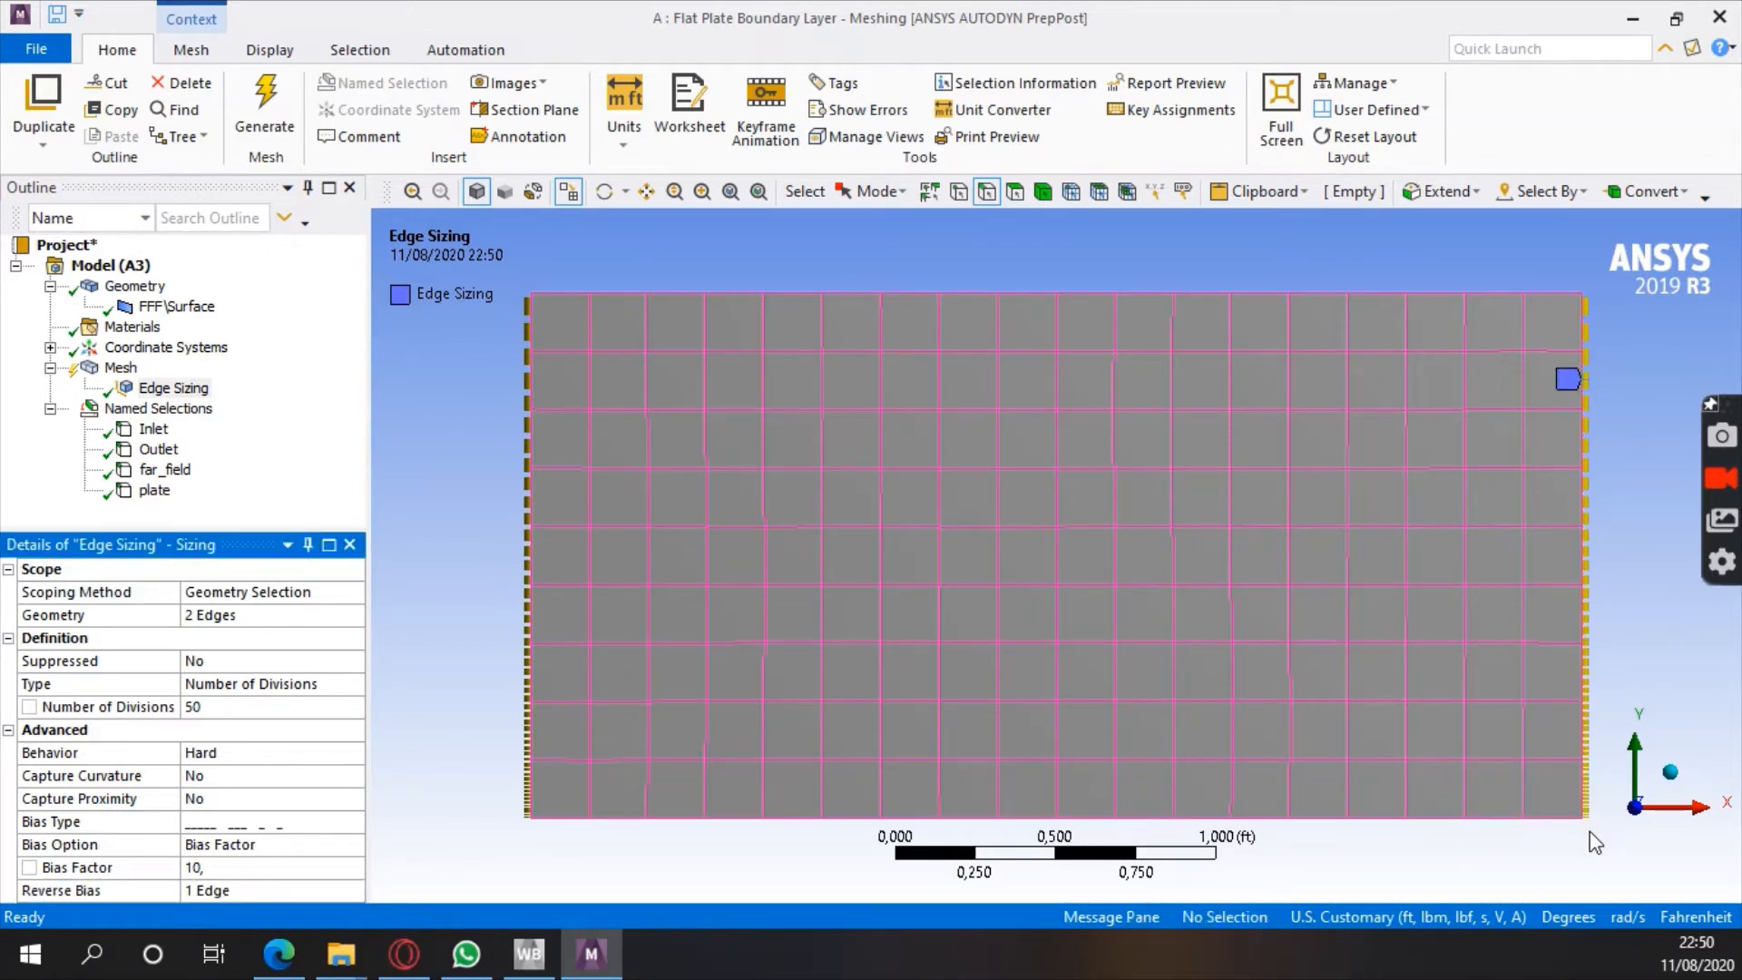
click(452, 617)
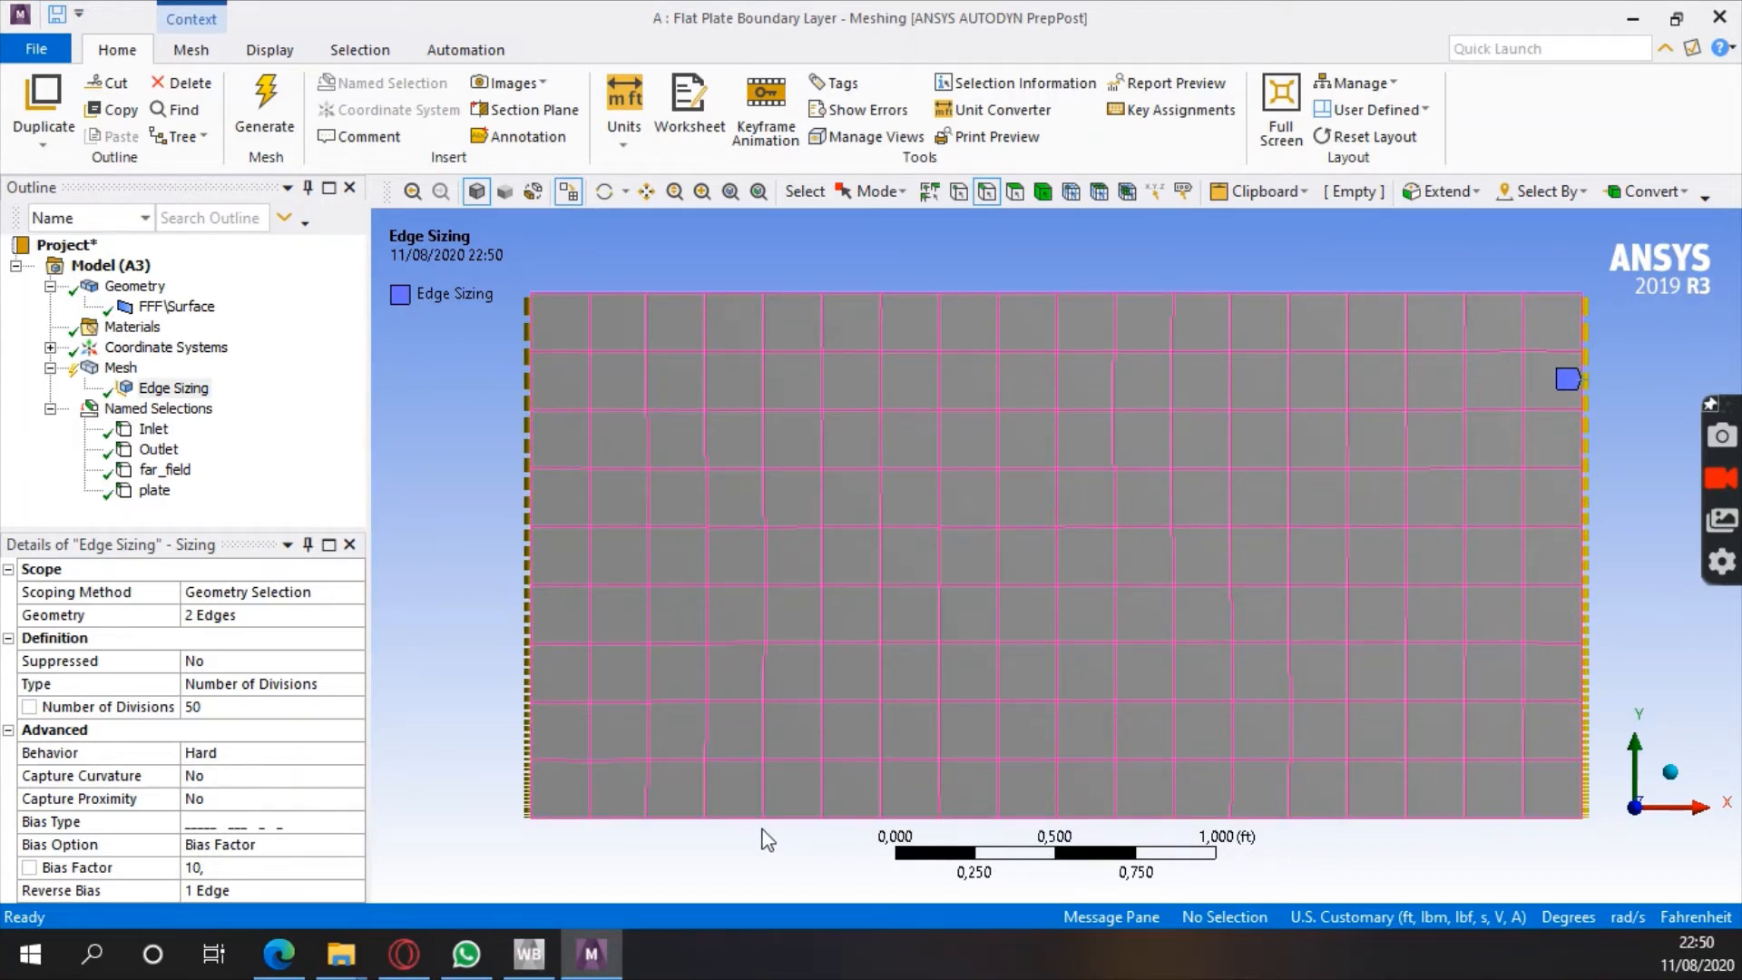
Insert a second Sizing control under Mesh and scope it to the domain's top and bottom horizontal edges
click(120, 370)
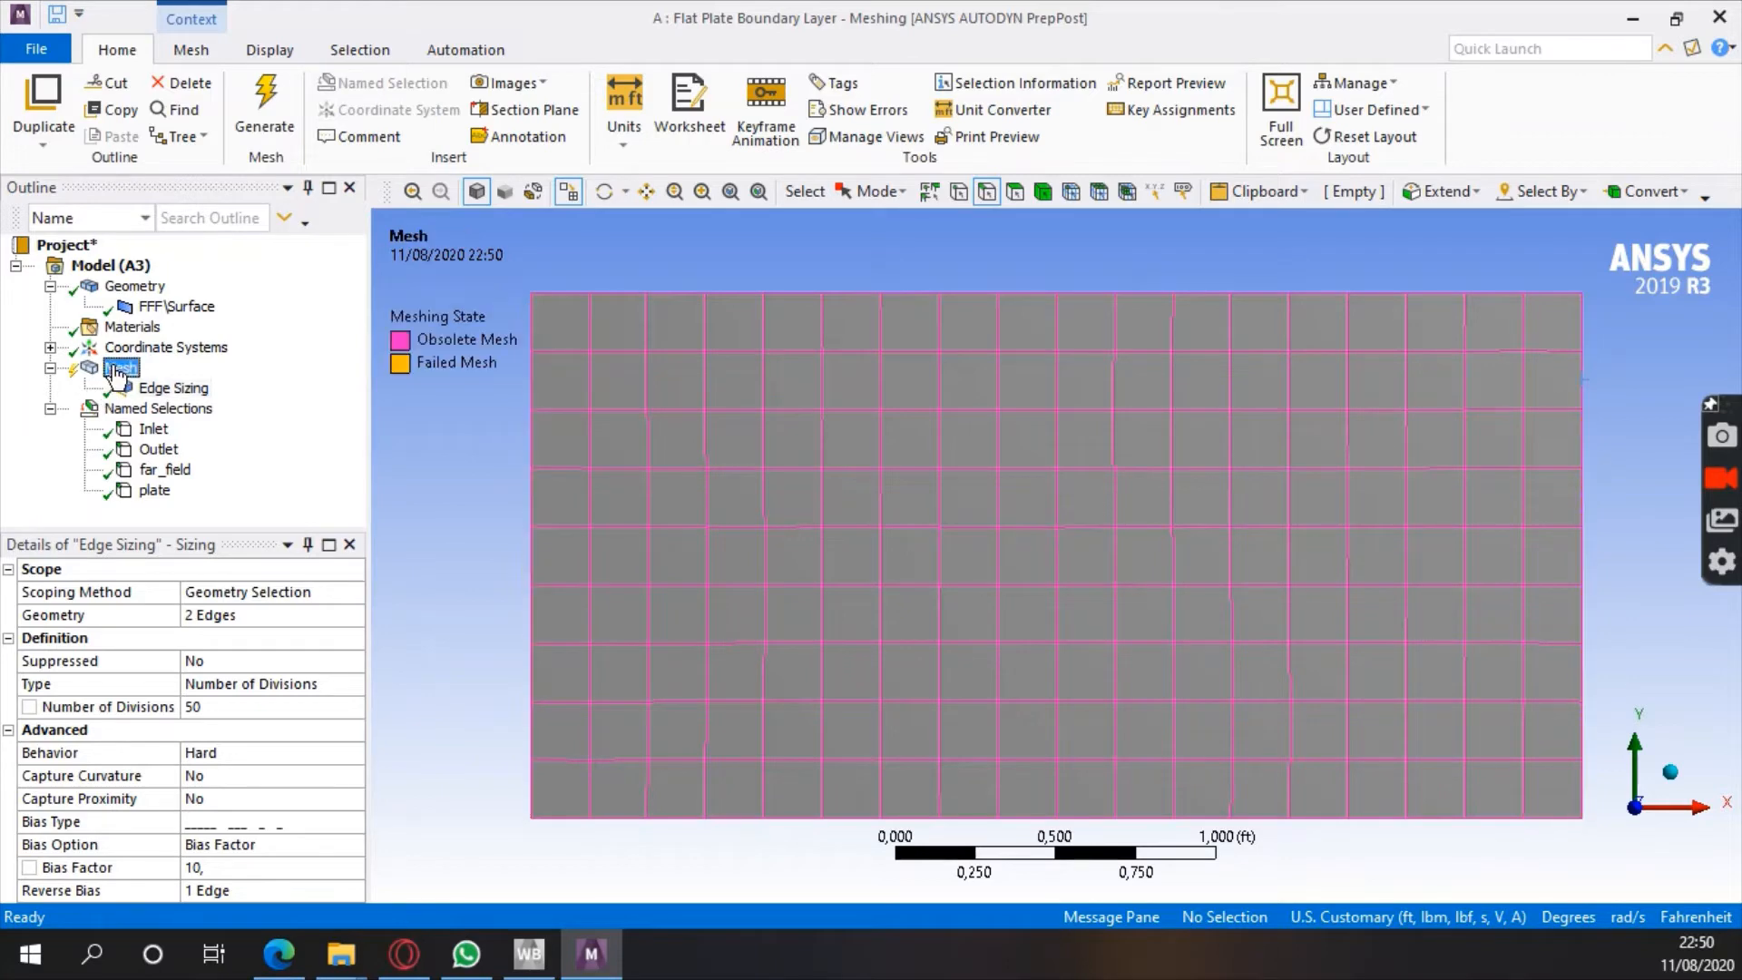
right_click(120, 370)
mouse_move(248, 391)
click(431, 414)
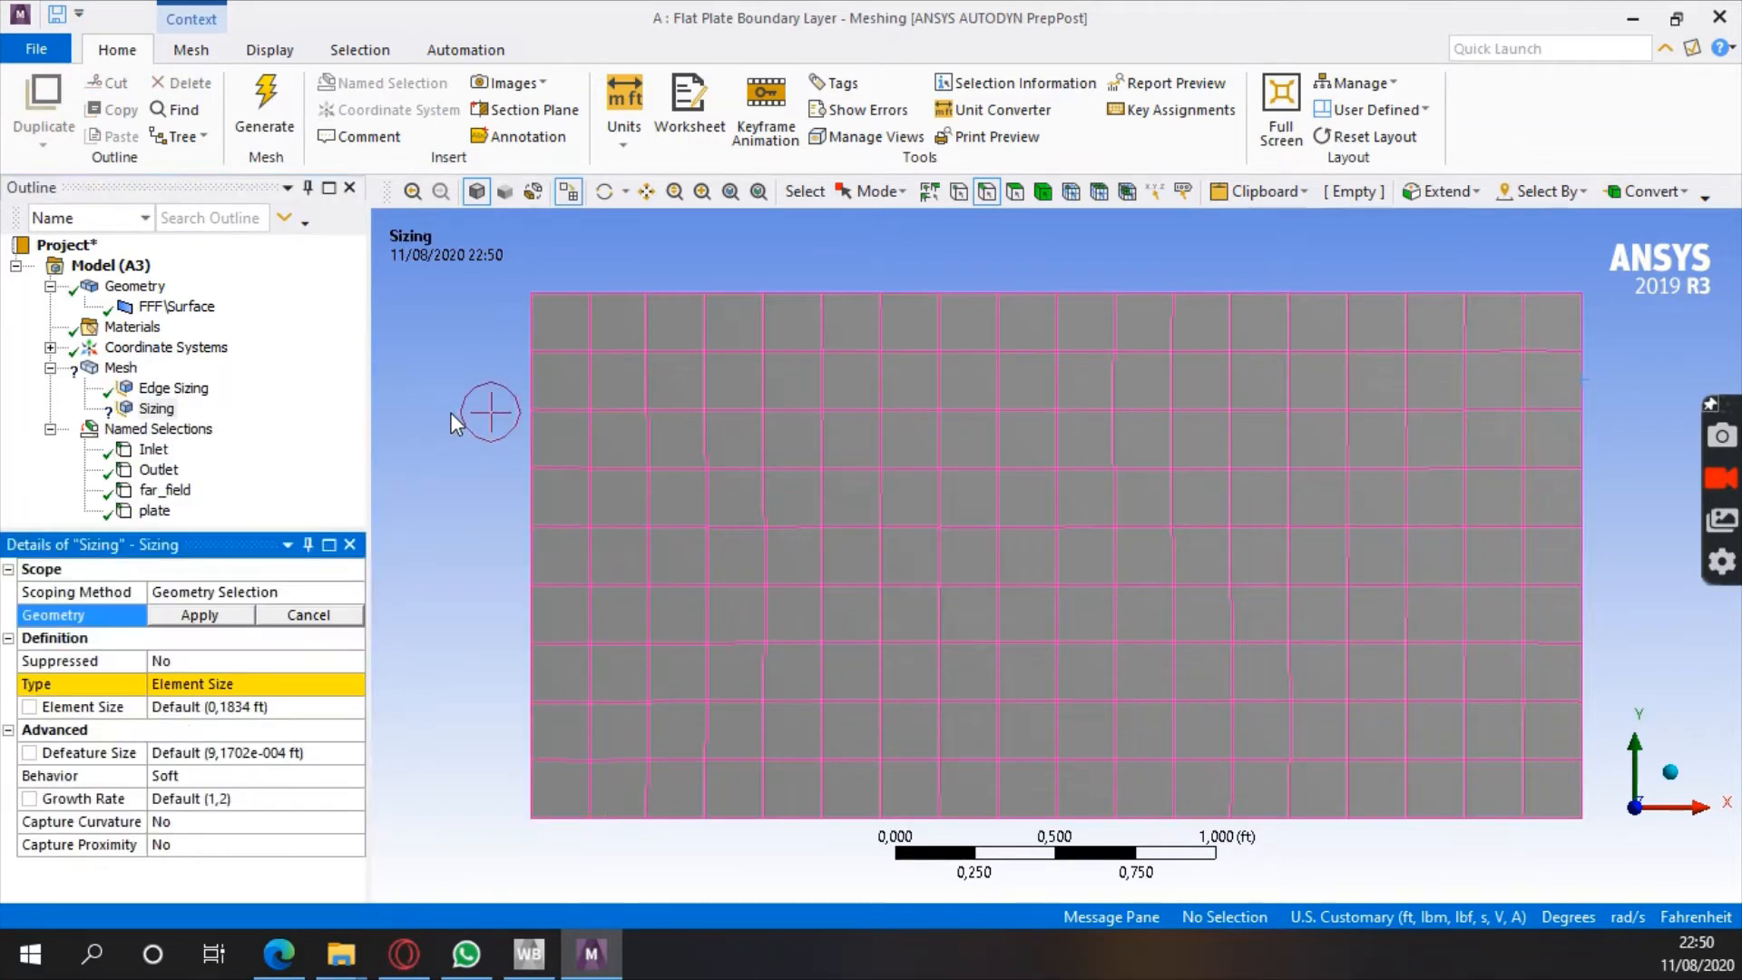
click(1023, 291)
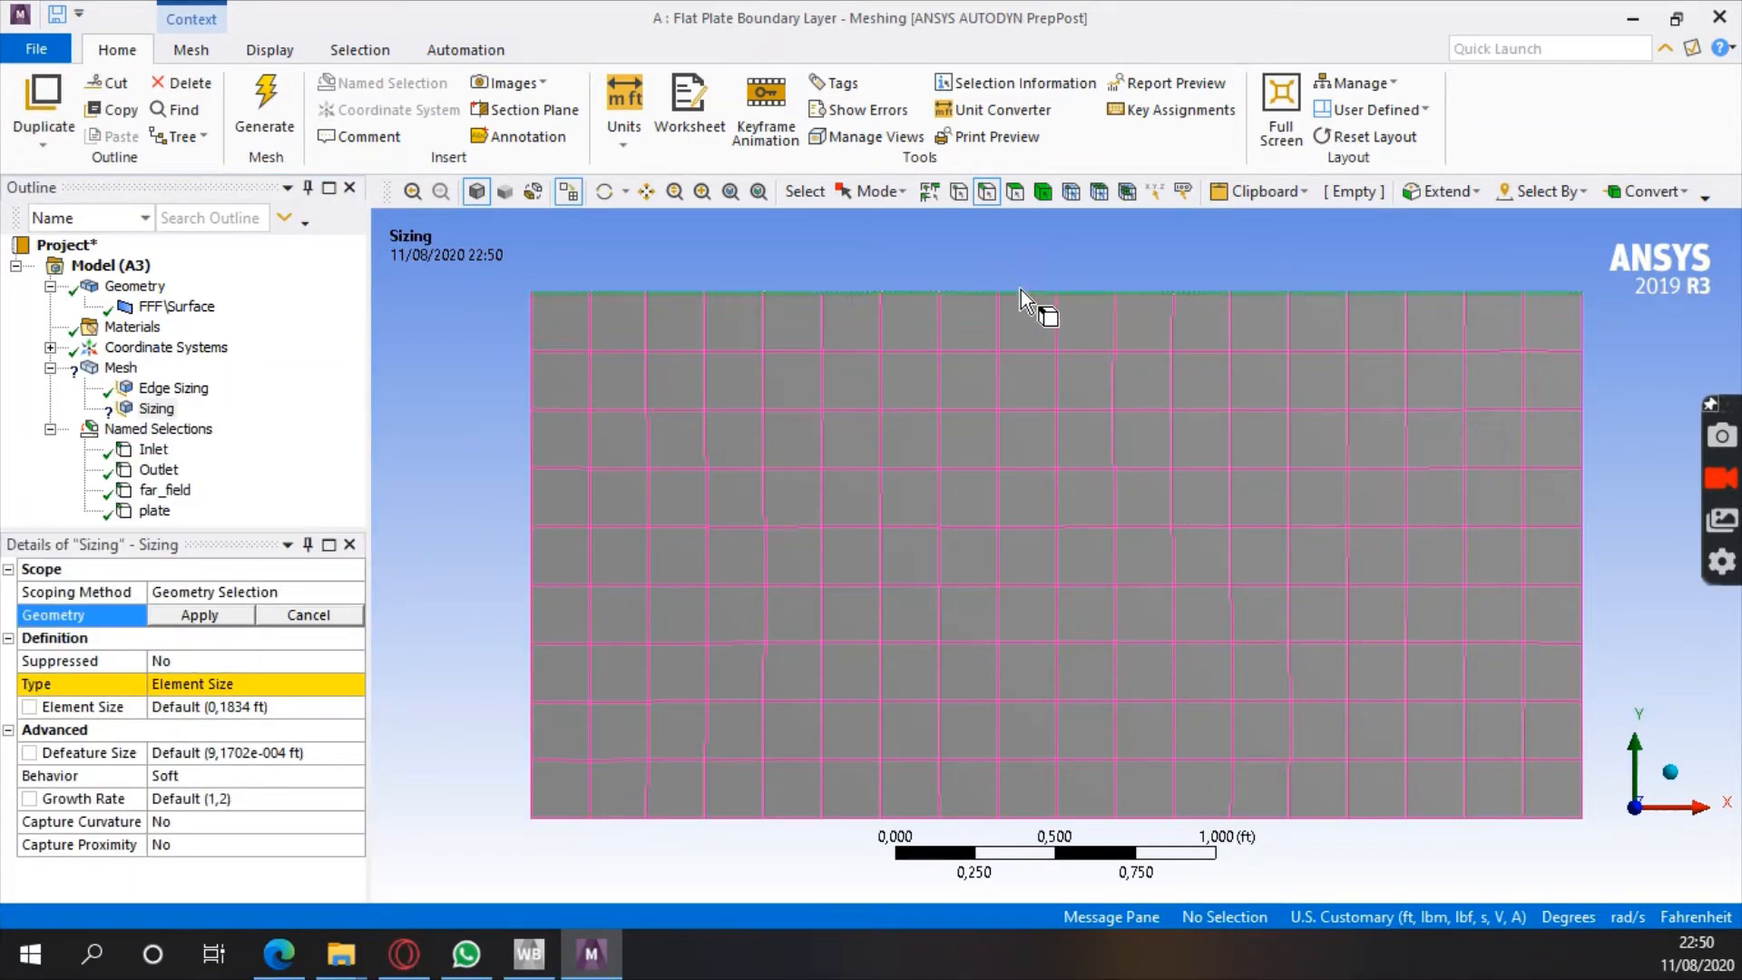
ctrl+click(922, 816)
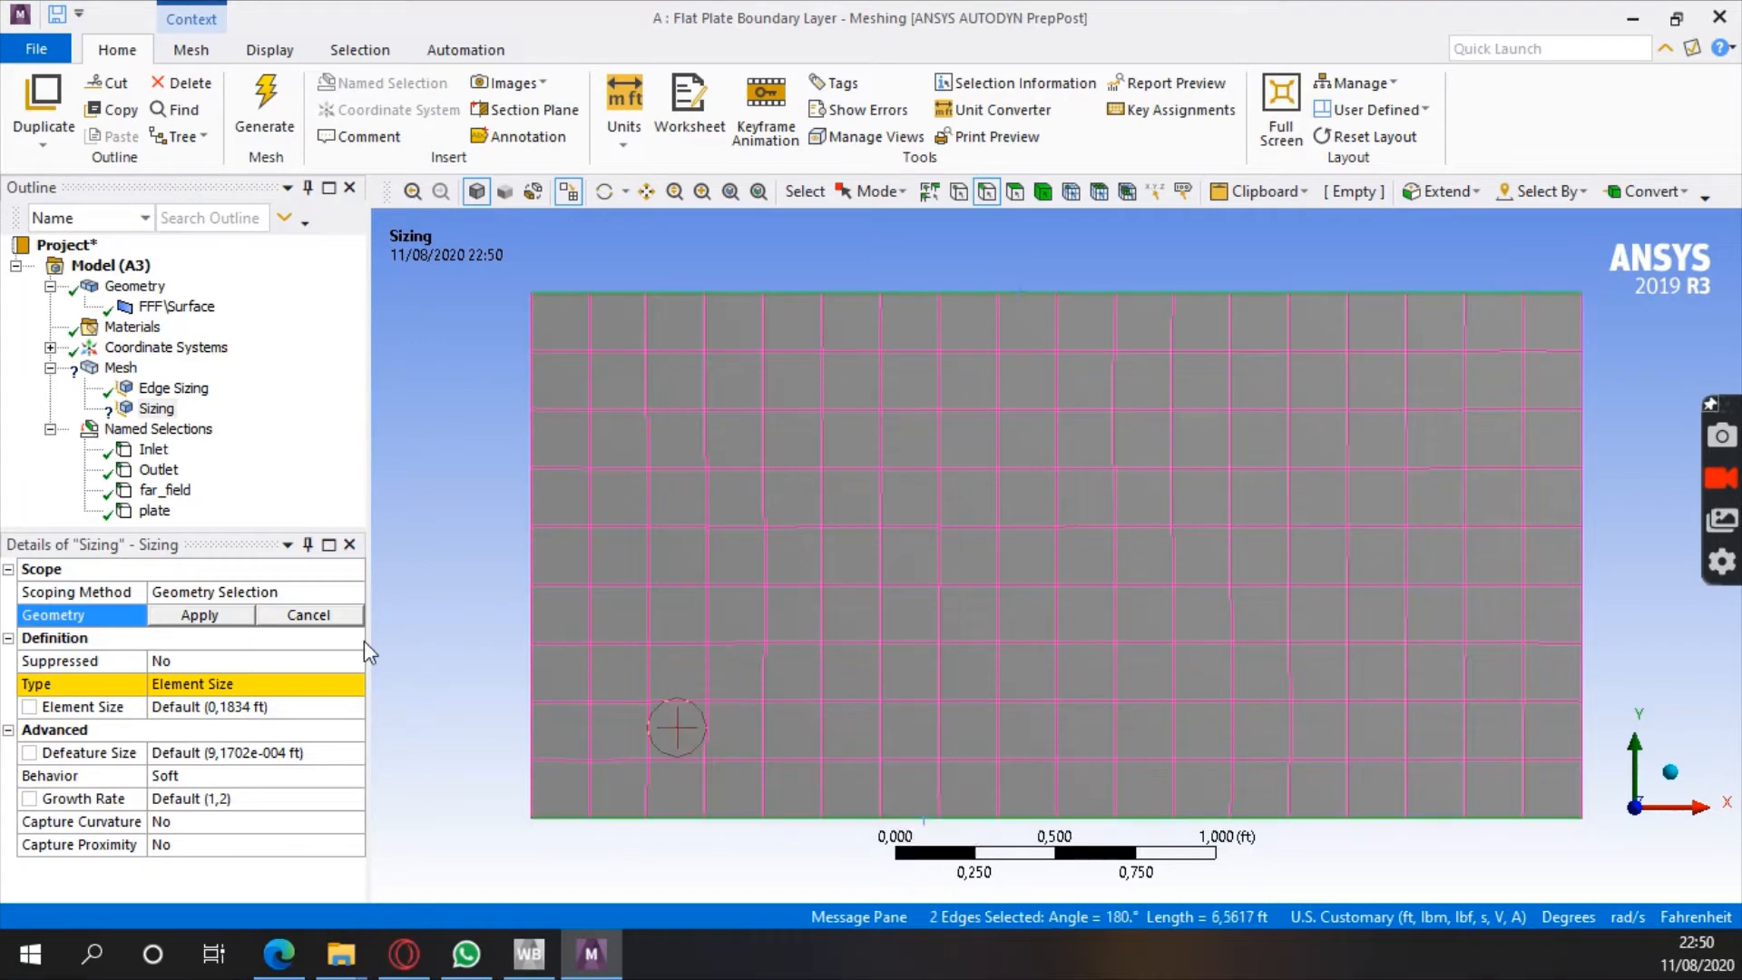
click(168, 616)
Define the horizontal edges' sizing by Number of Divisions and set it to 70
click(283, 683)
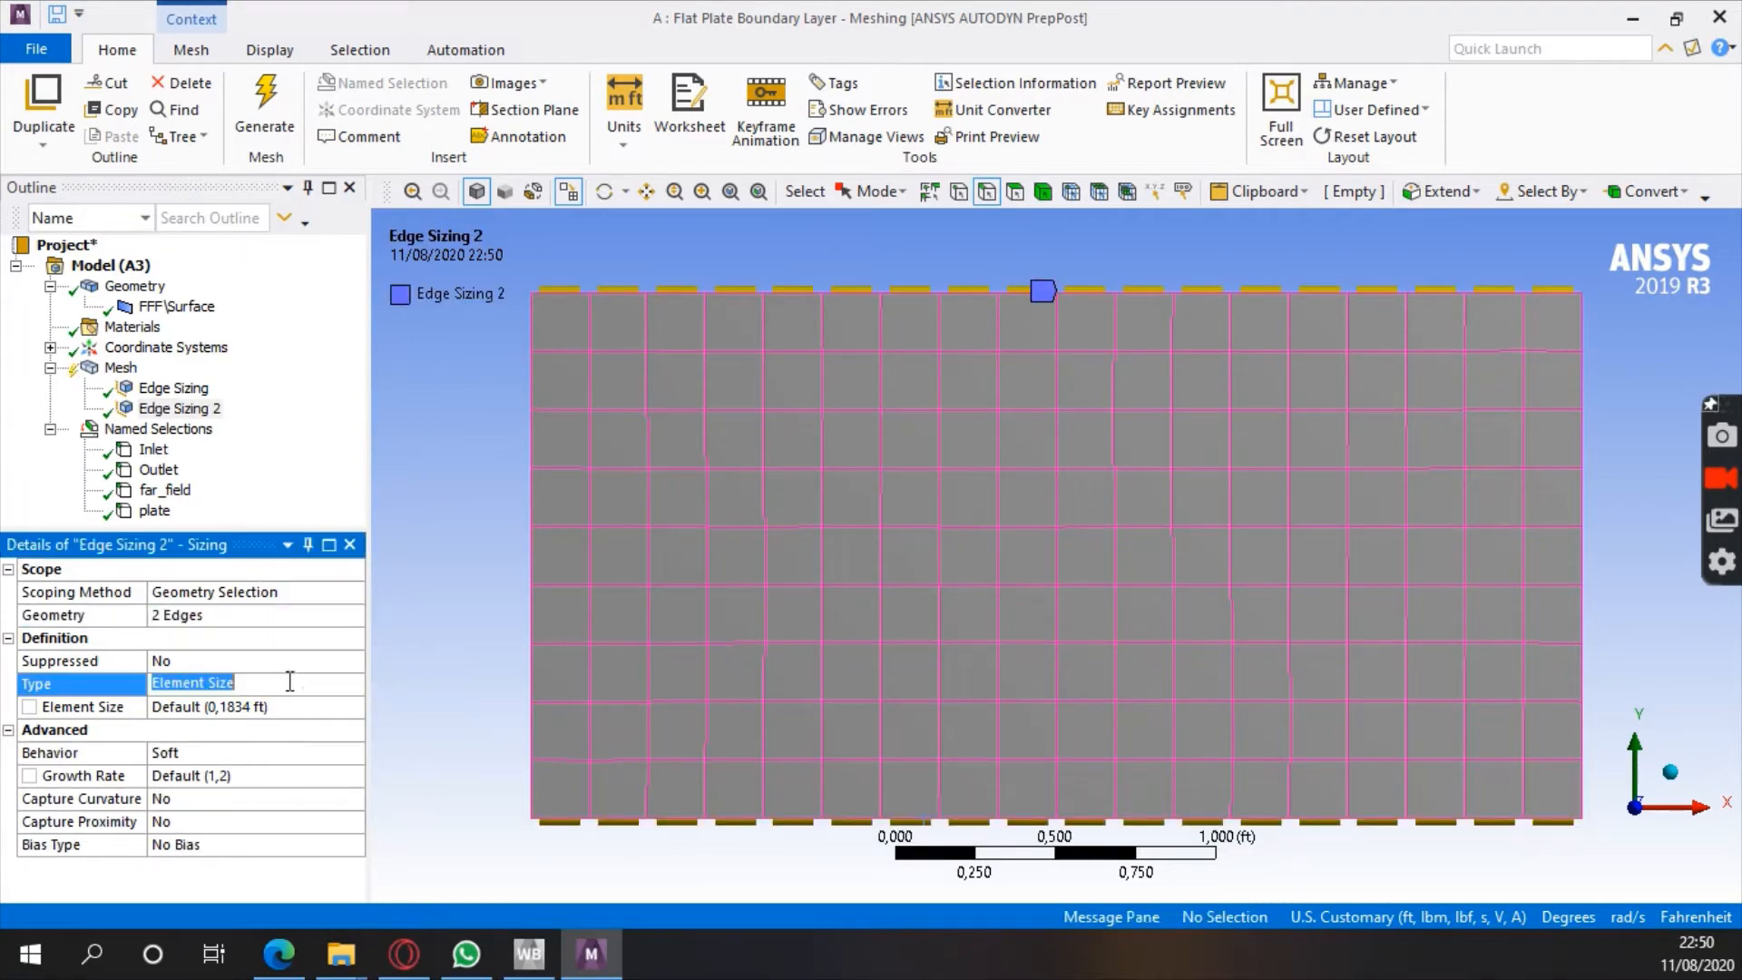
click(355, 683)
click(272, 720)
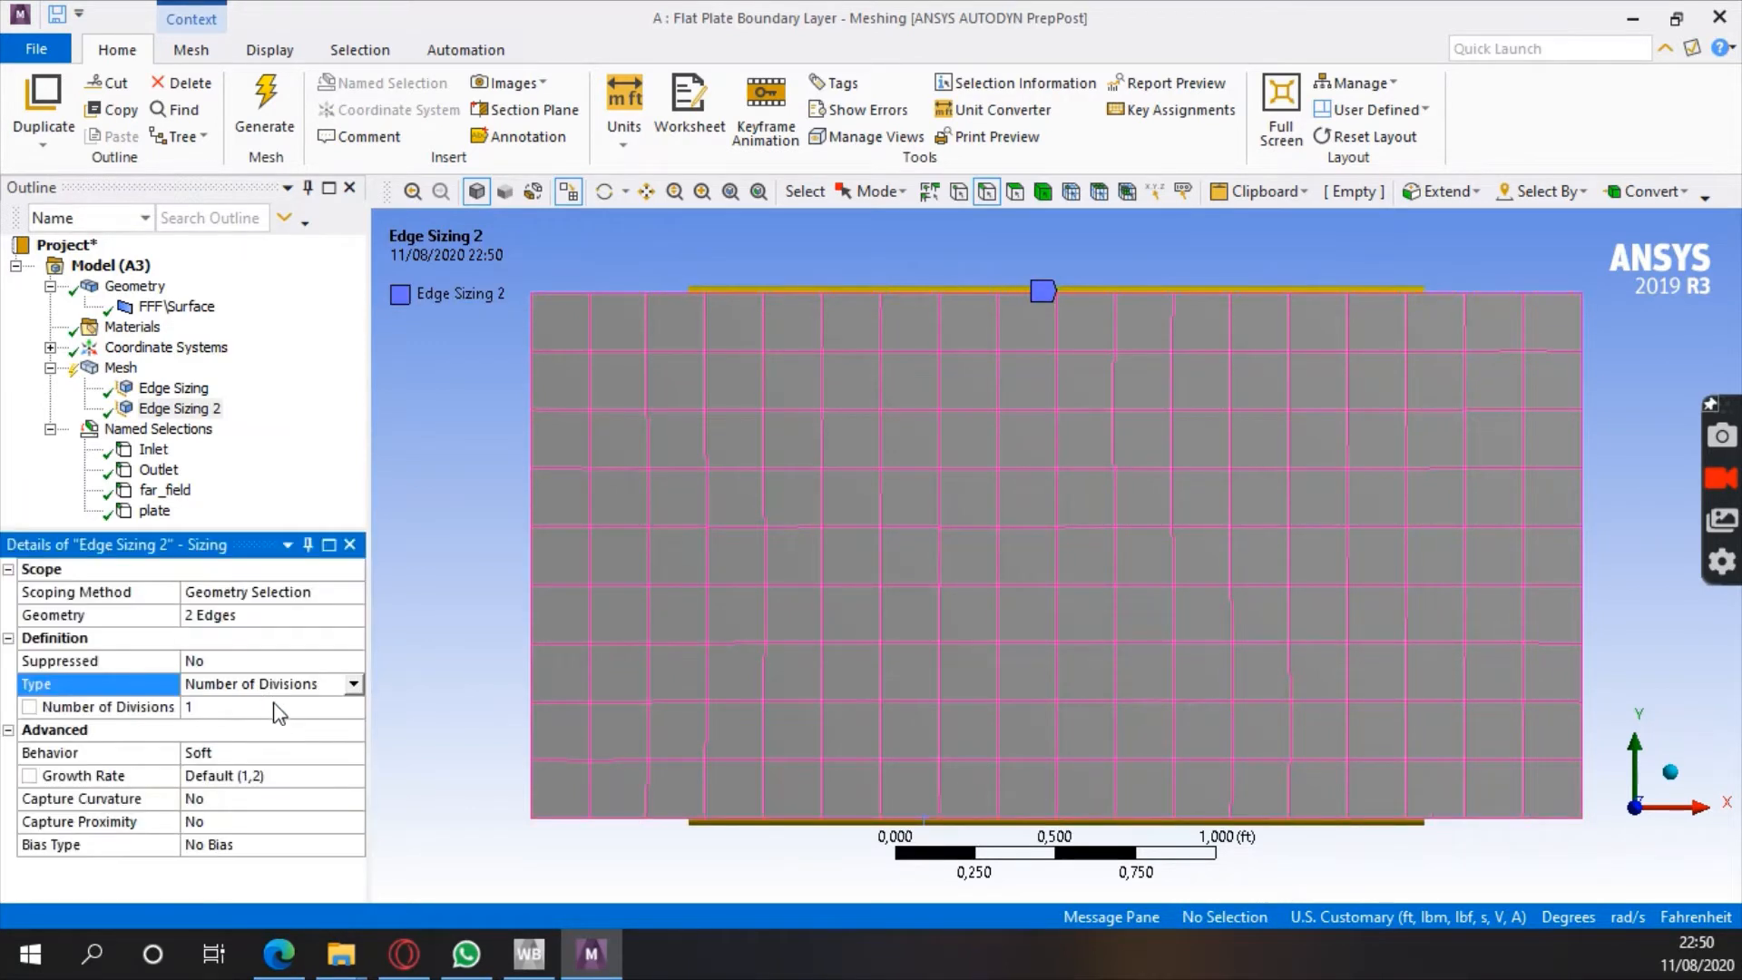
click(216, 706)
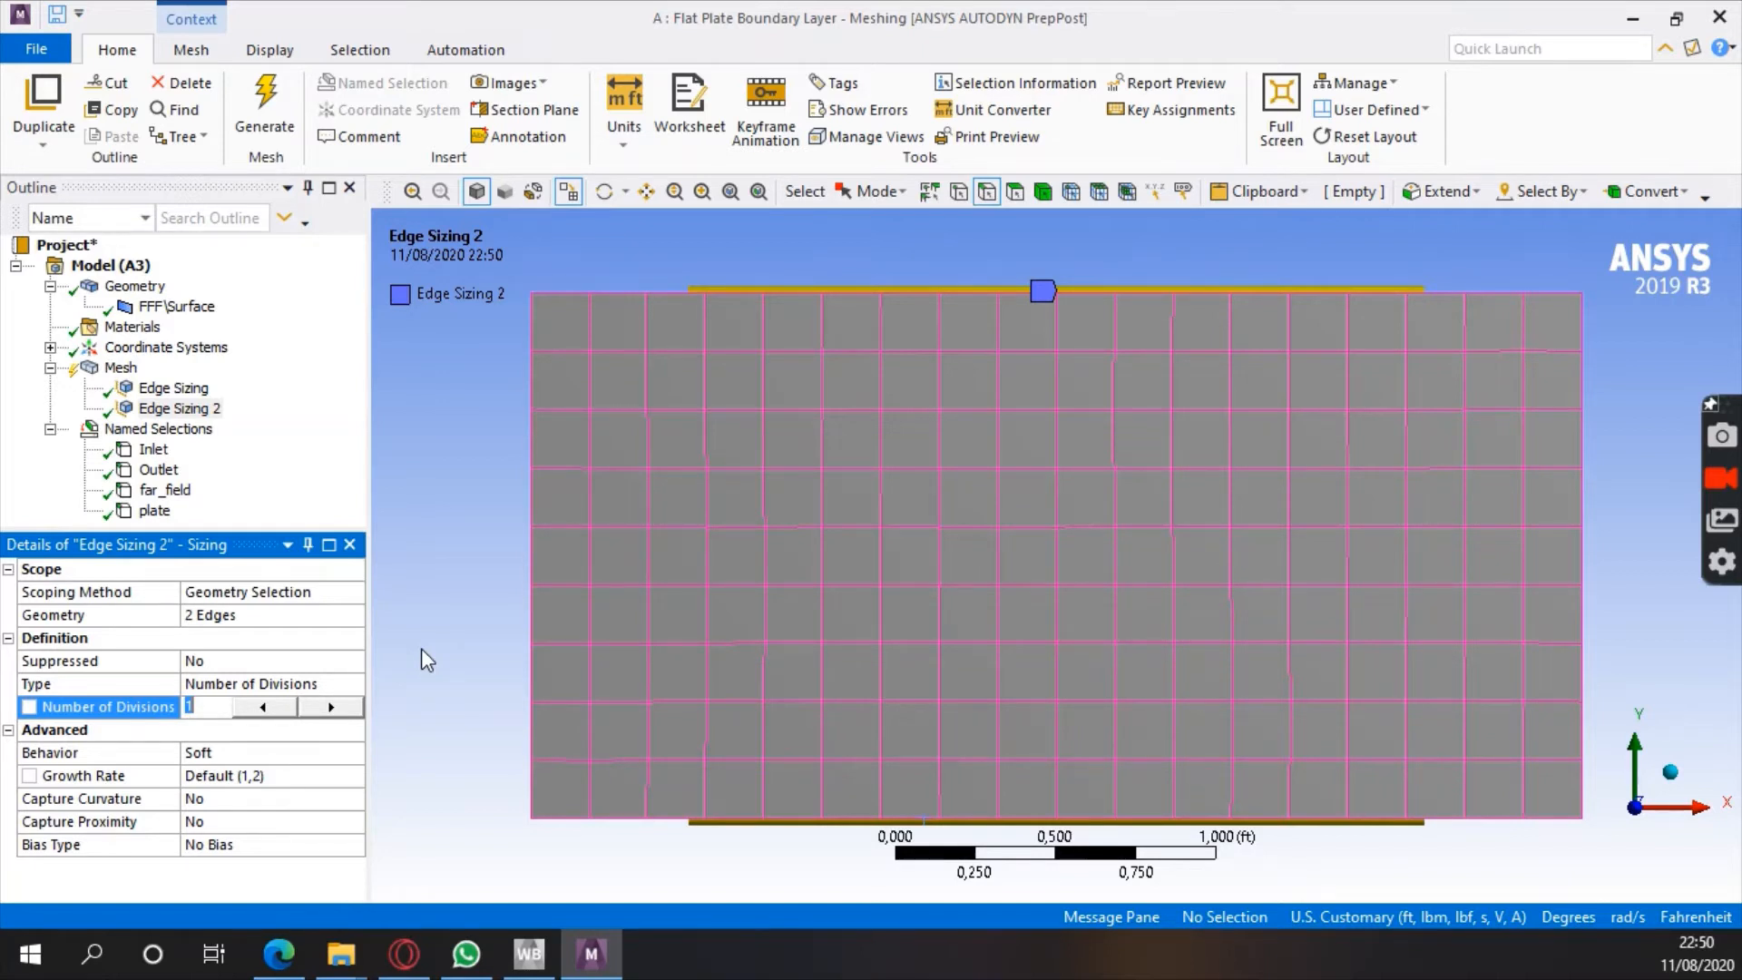
text(70)
key(Return)
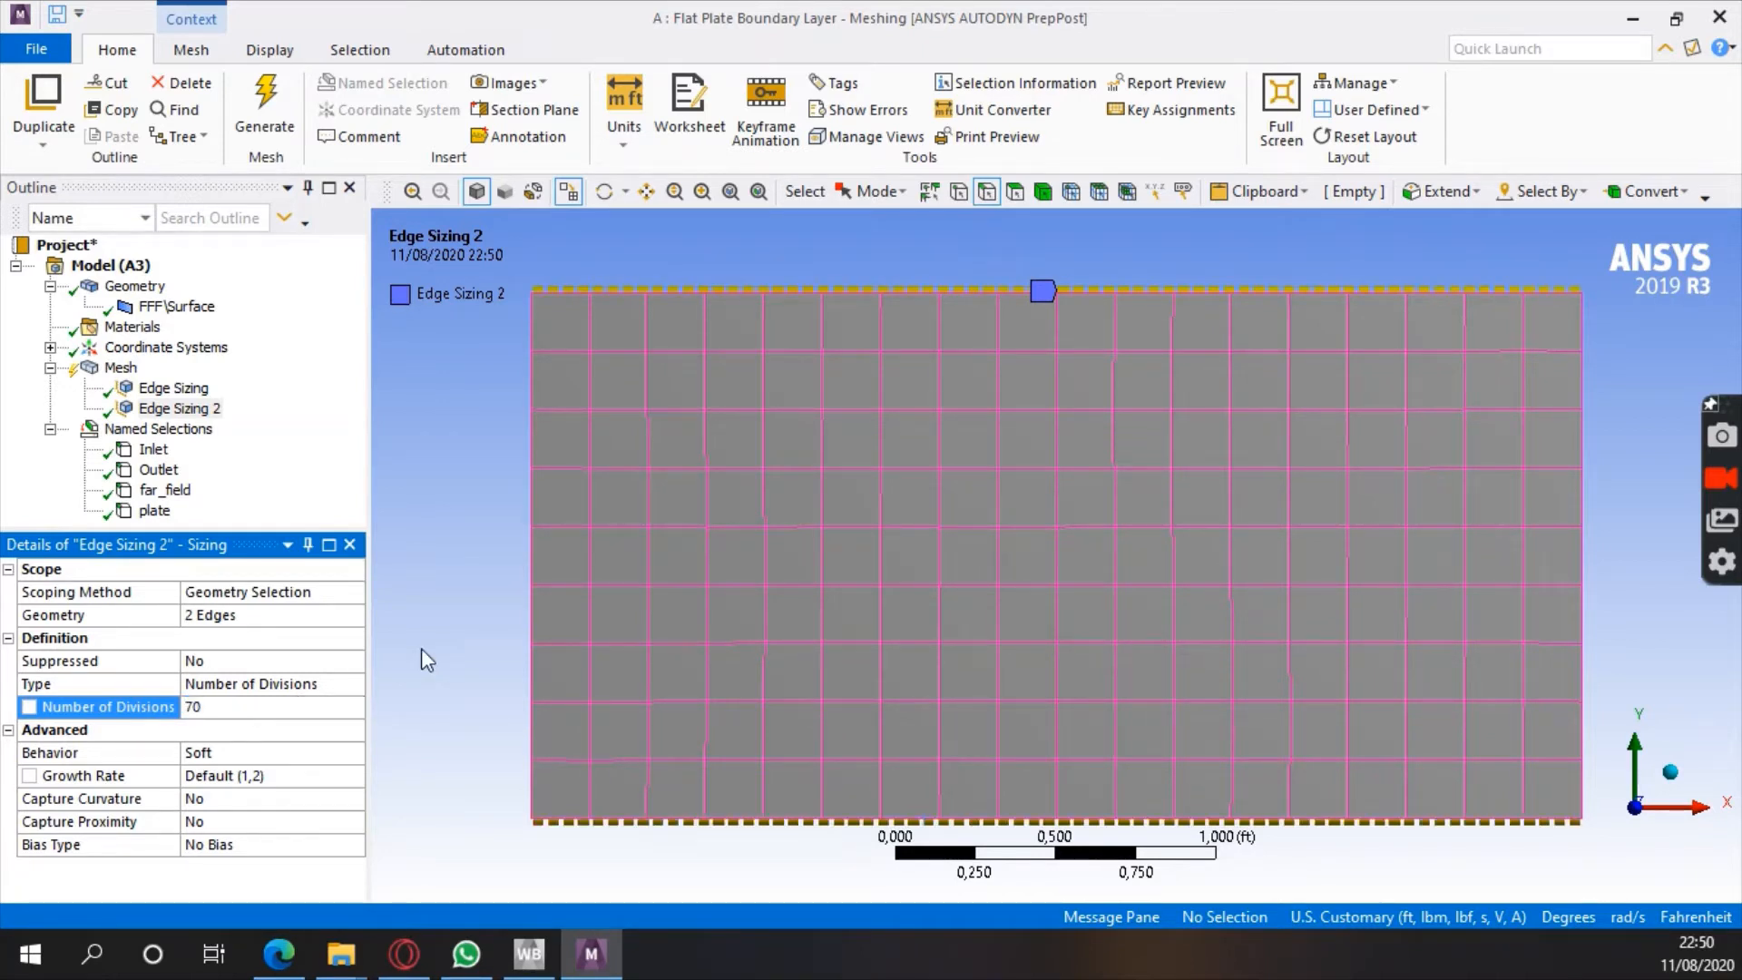
Set the horizontal edge sizing's behavior to Hard and generate the mesh
click(272, 752)
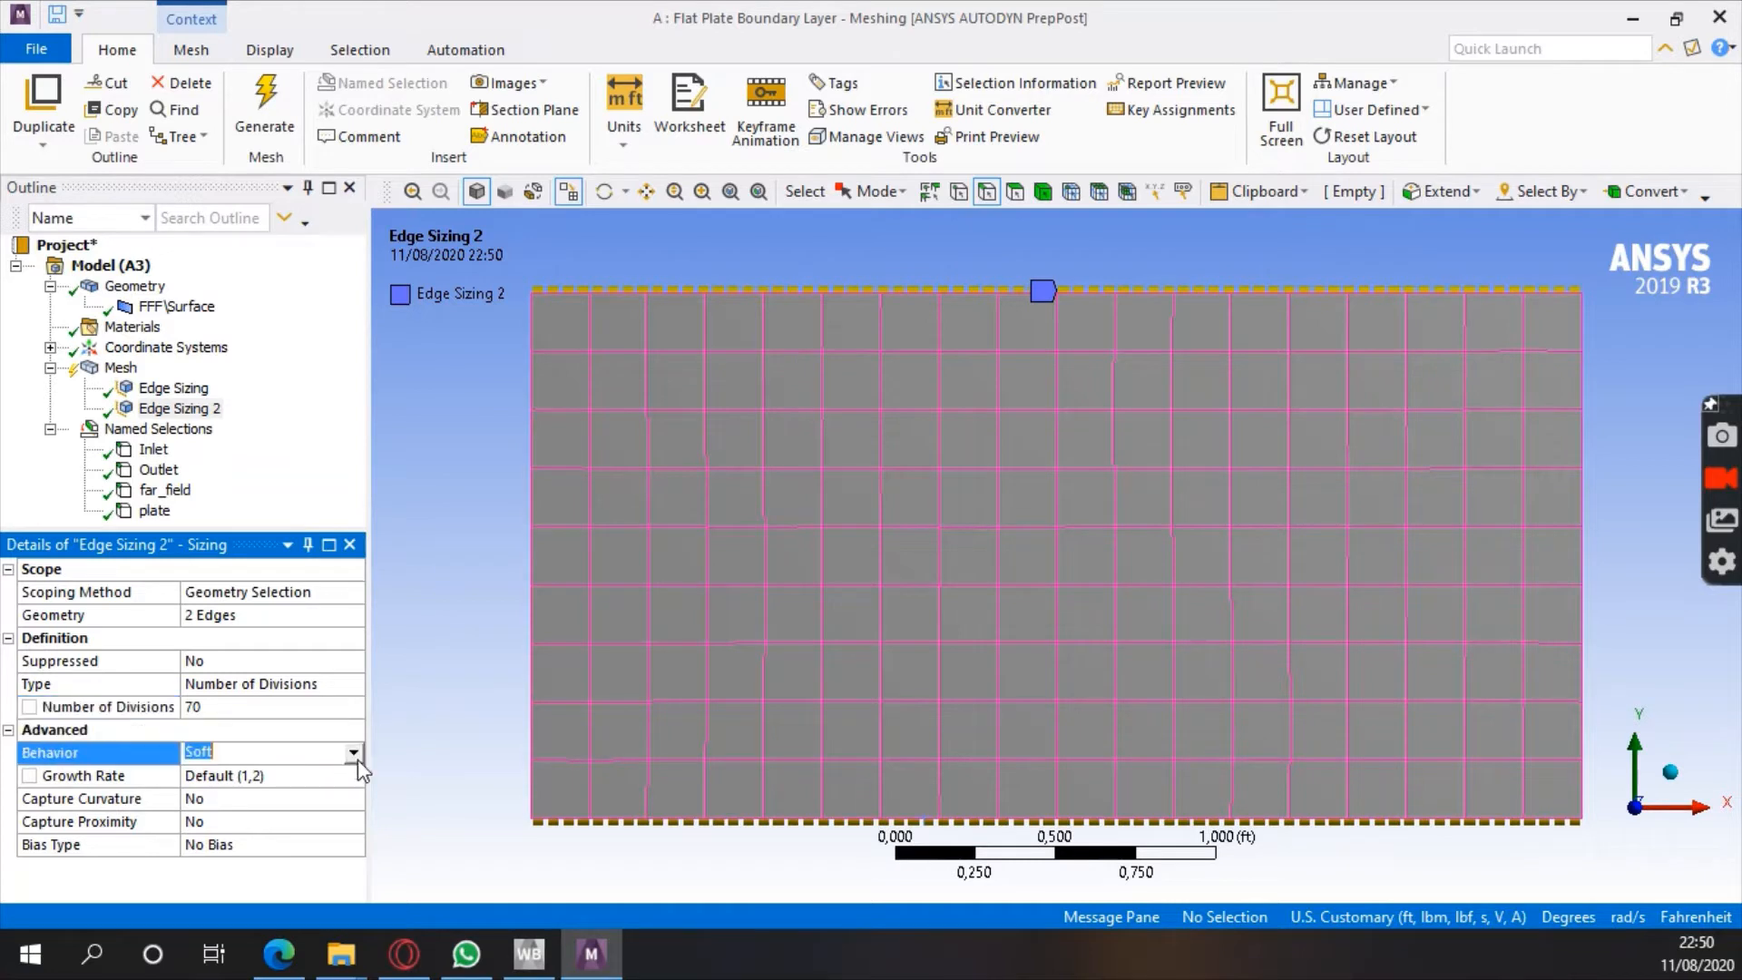
click(353, 752)
click(291, 785)
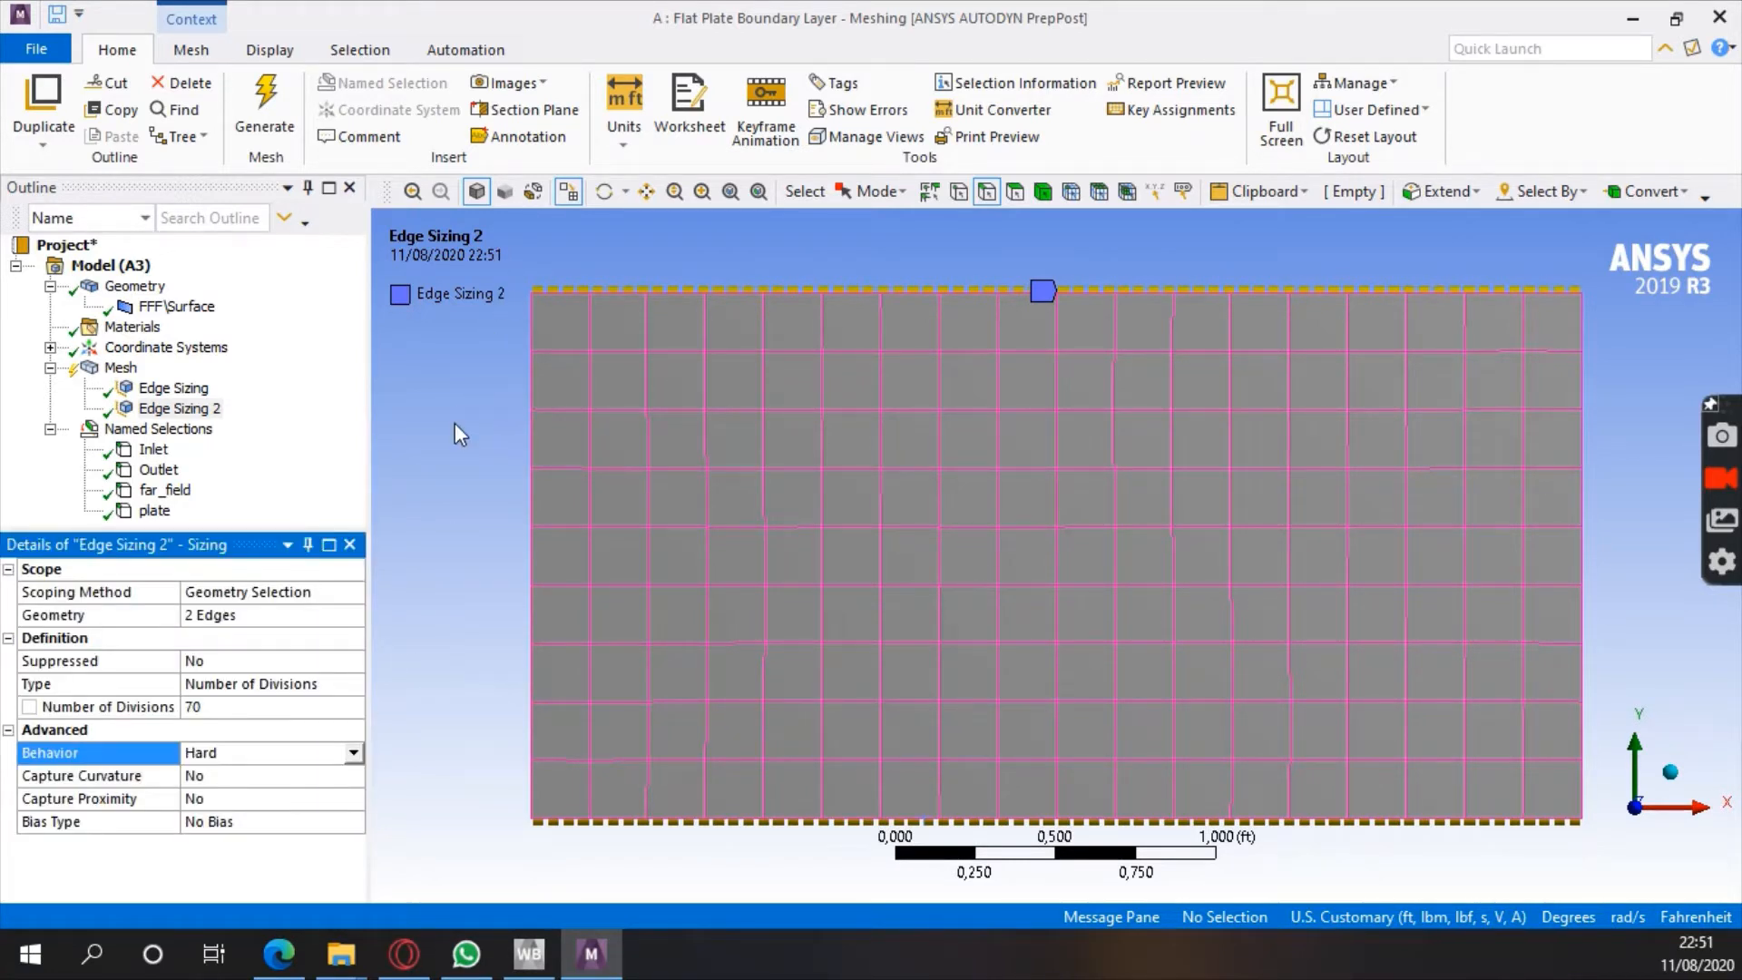
click(281, 91)
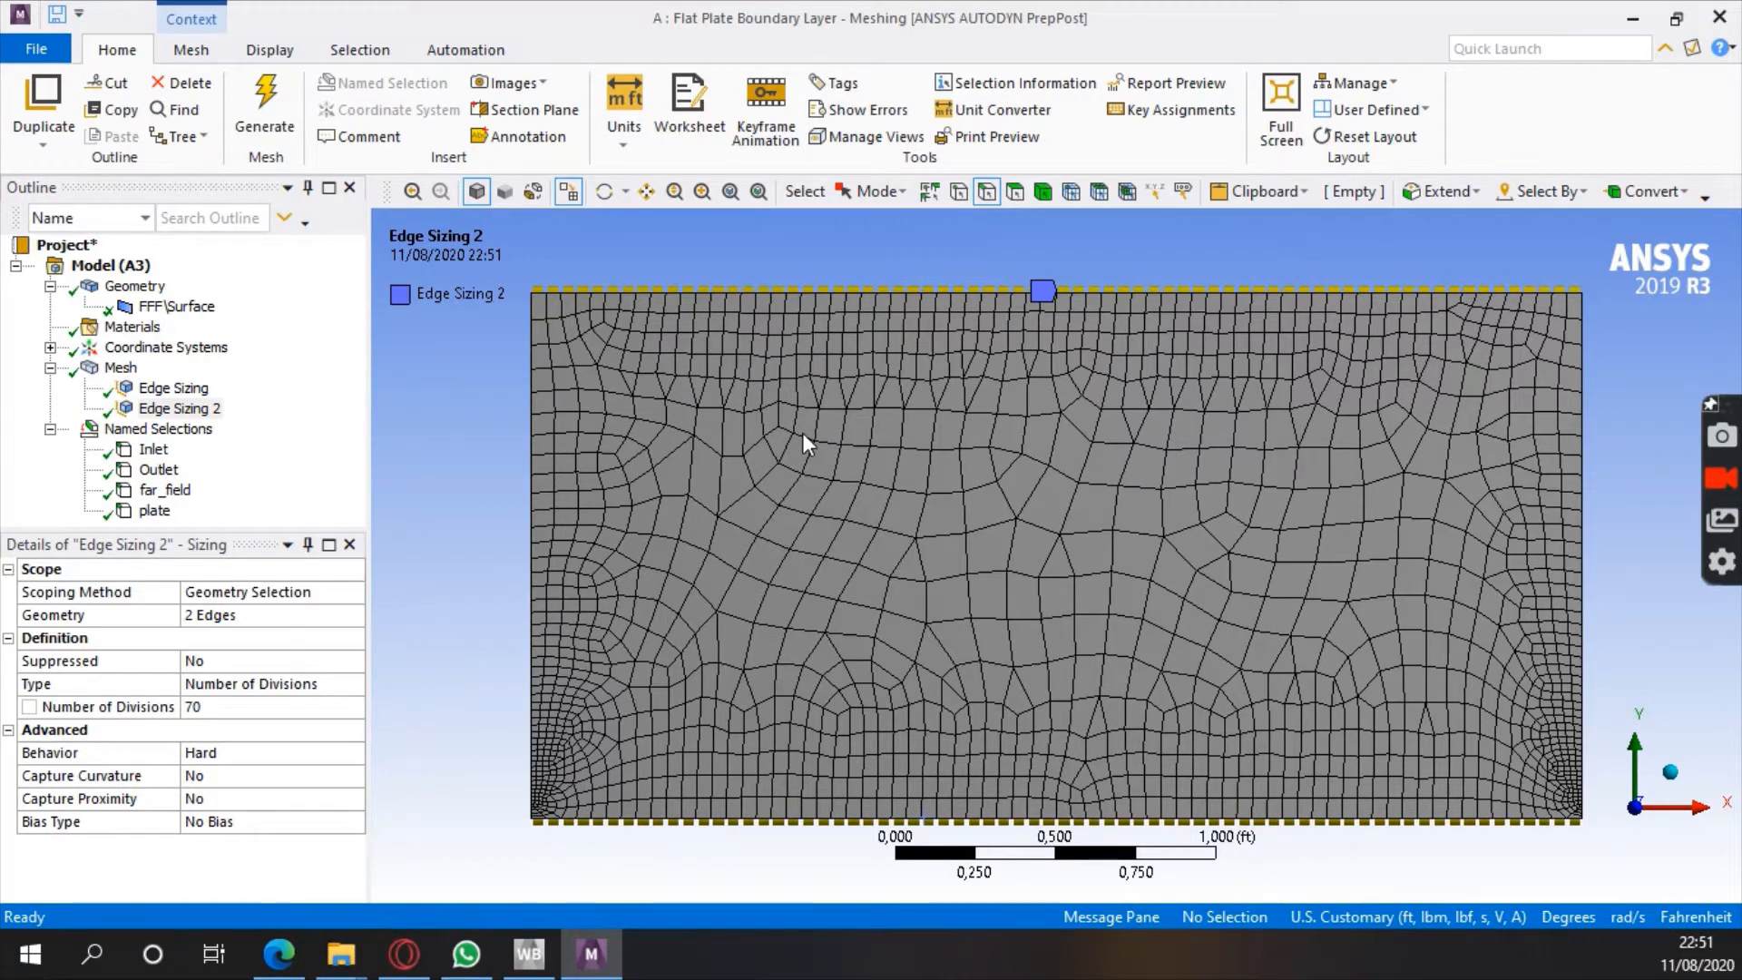
Insert a Face Meshing control under Mesh and scope it to the rectangular domain face
right_click(120, 367)
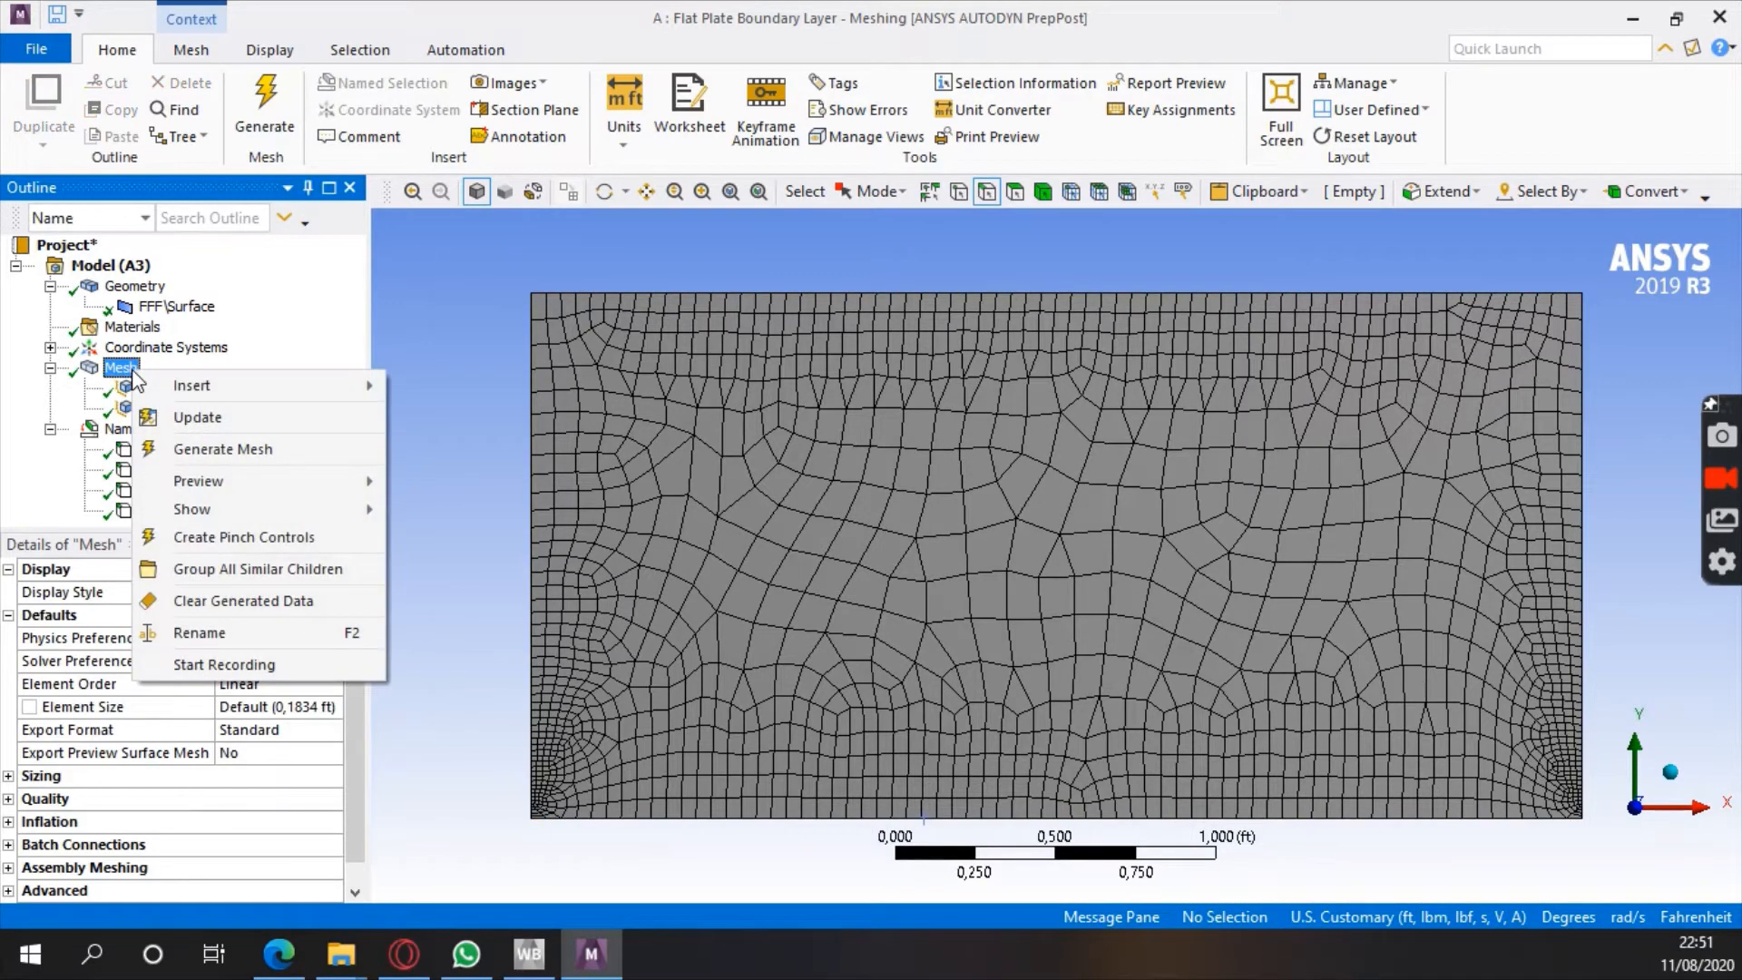
mouse_move(204, 389)
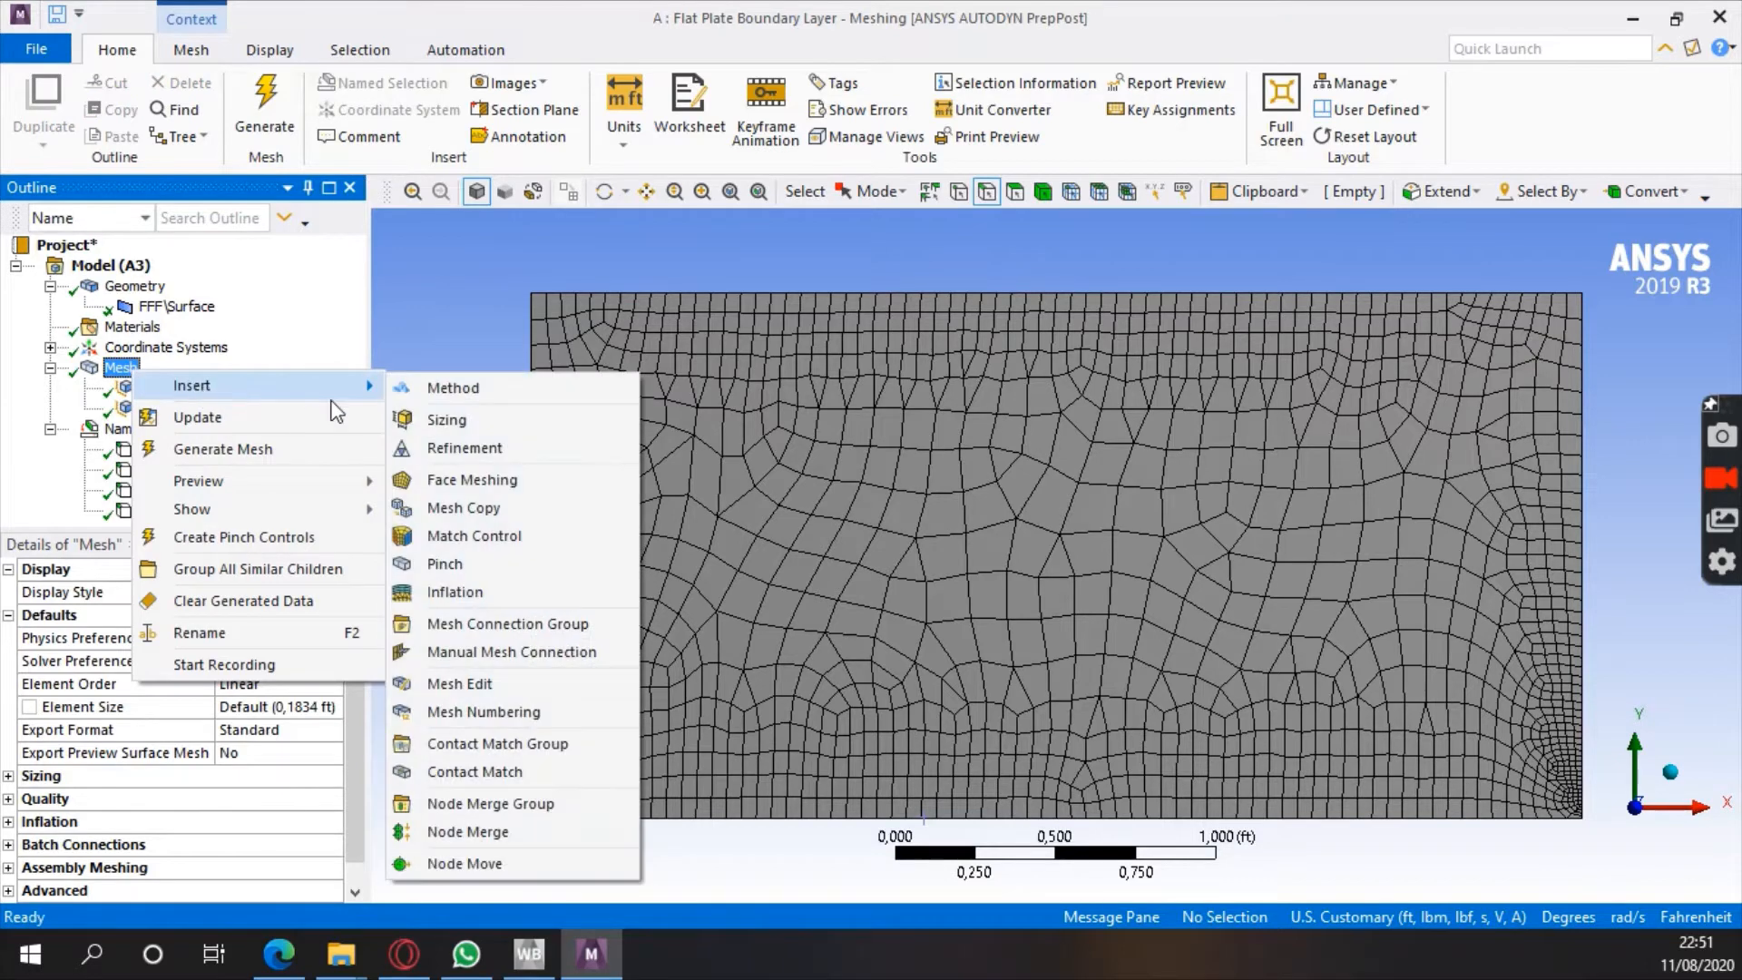
click(497, 478)
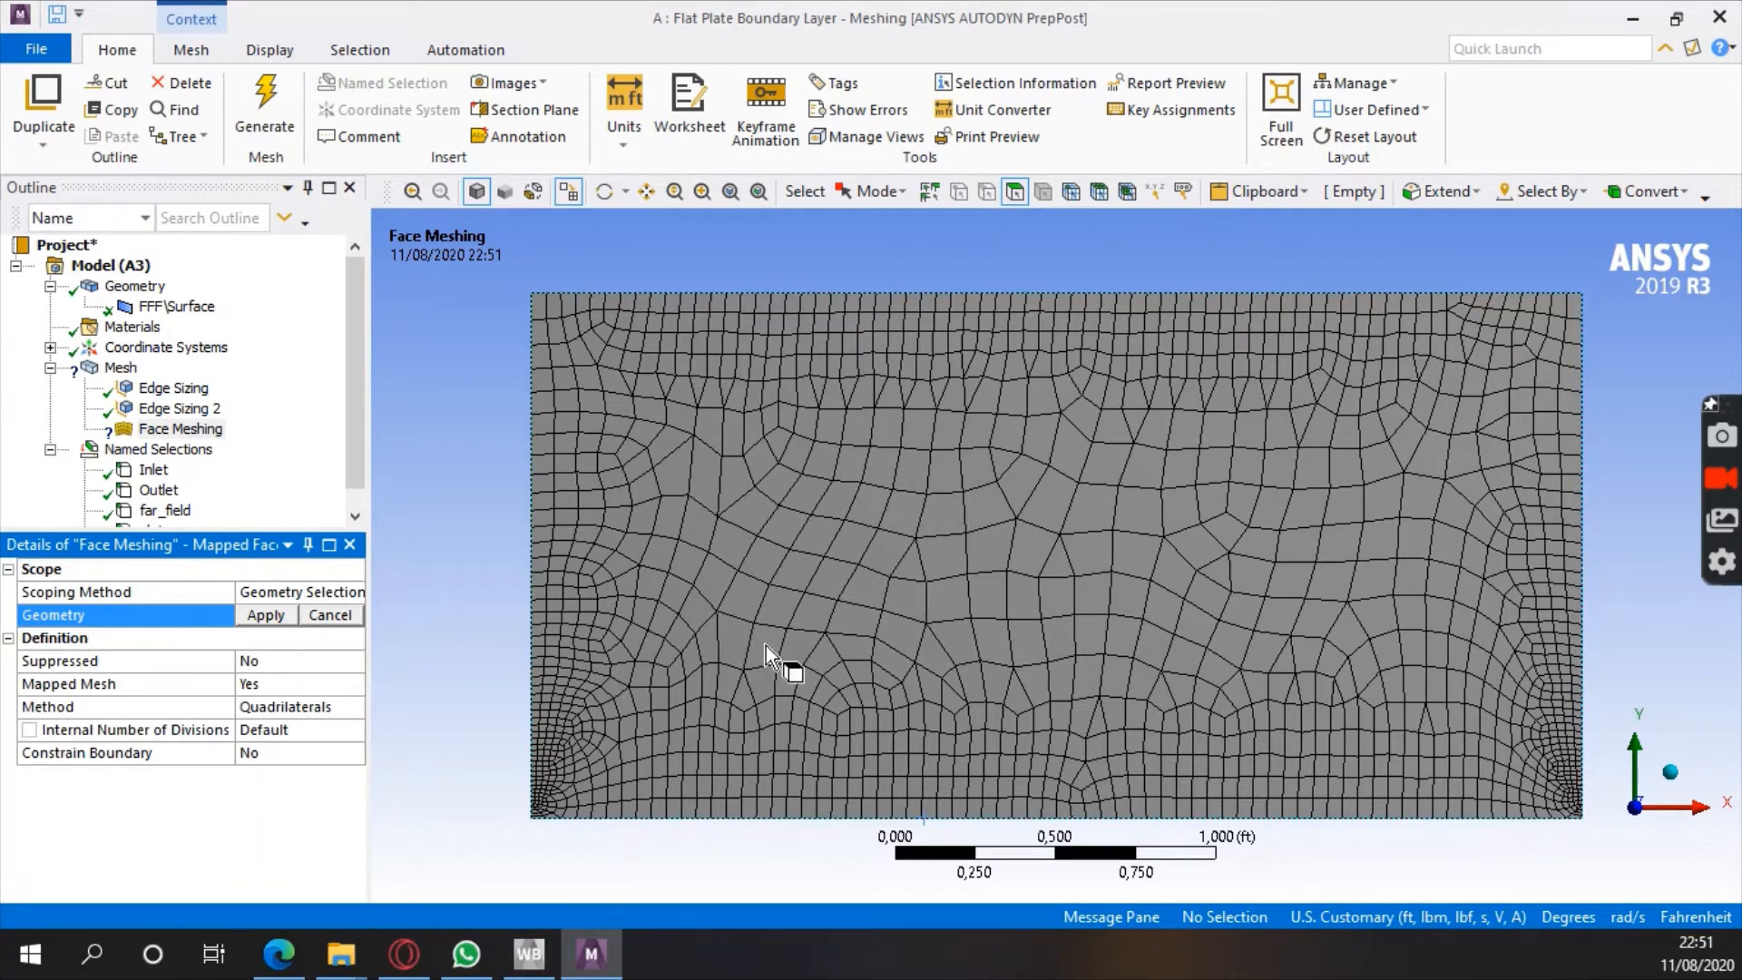
click(902, 530)
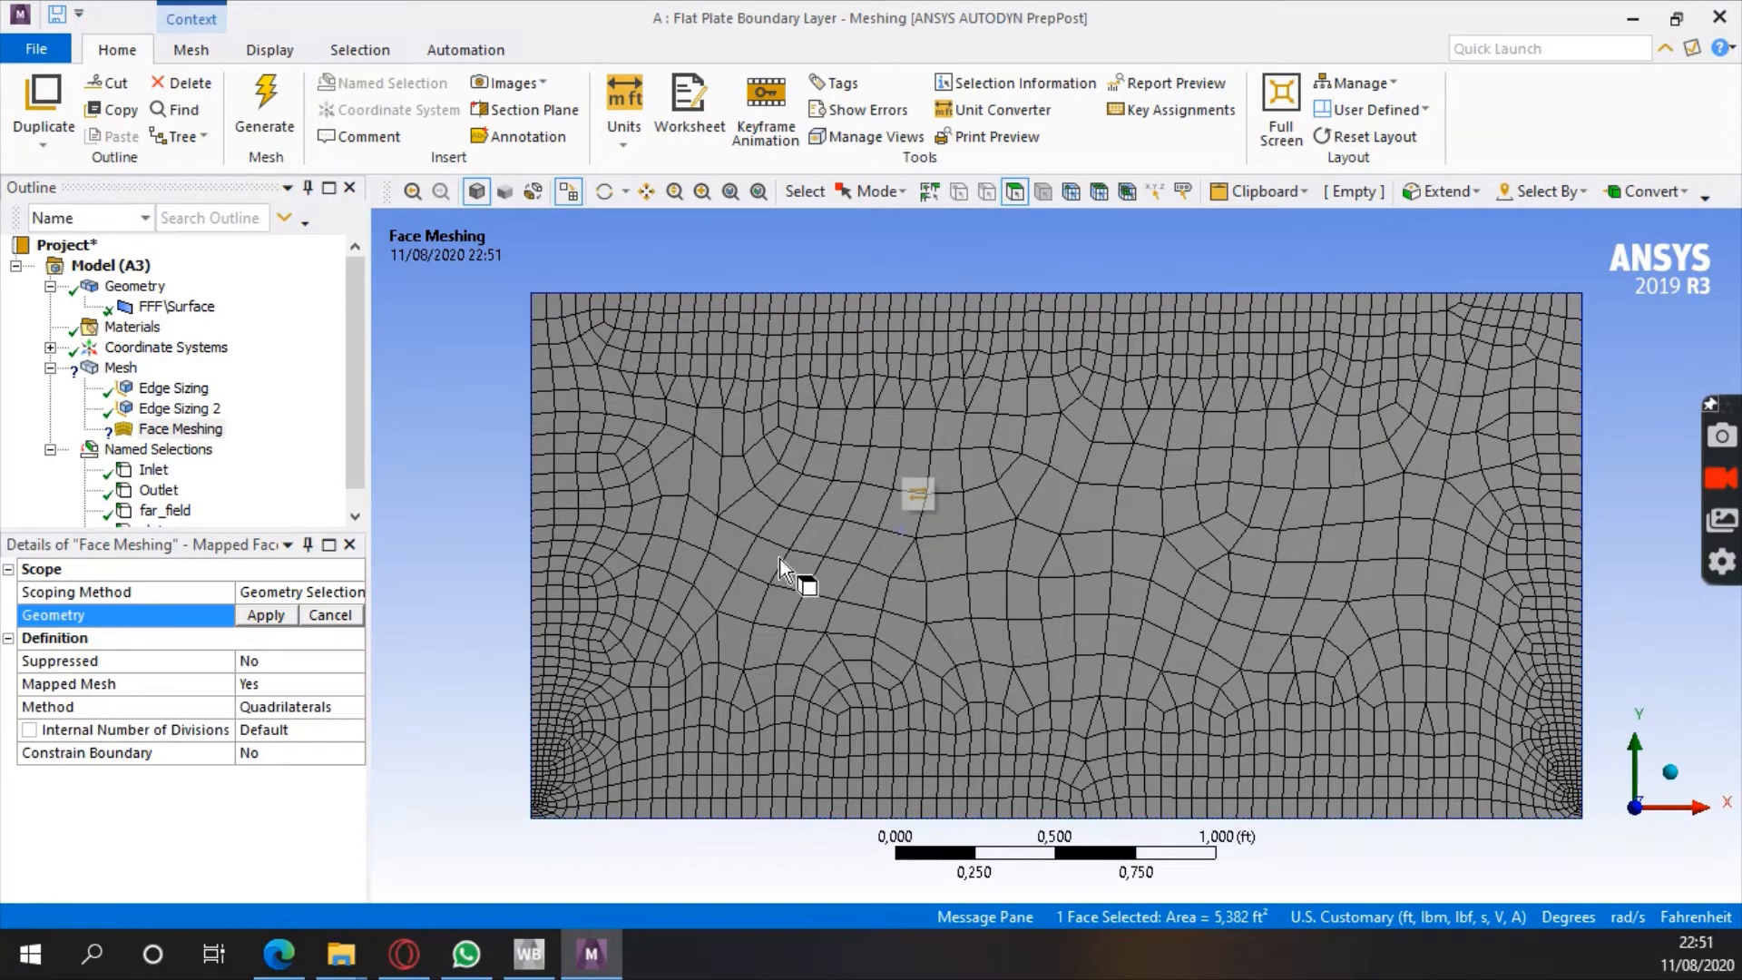
click(265, 615)
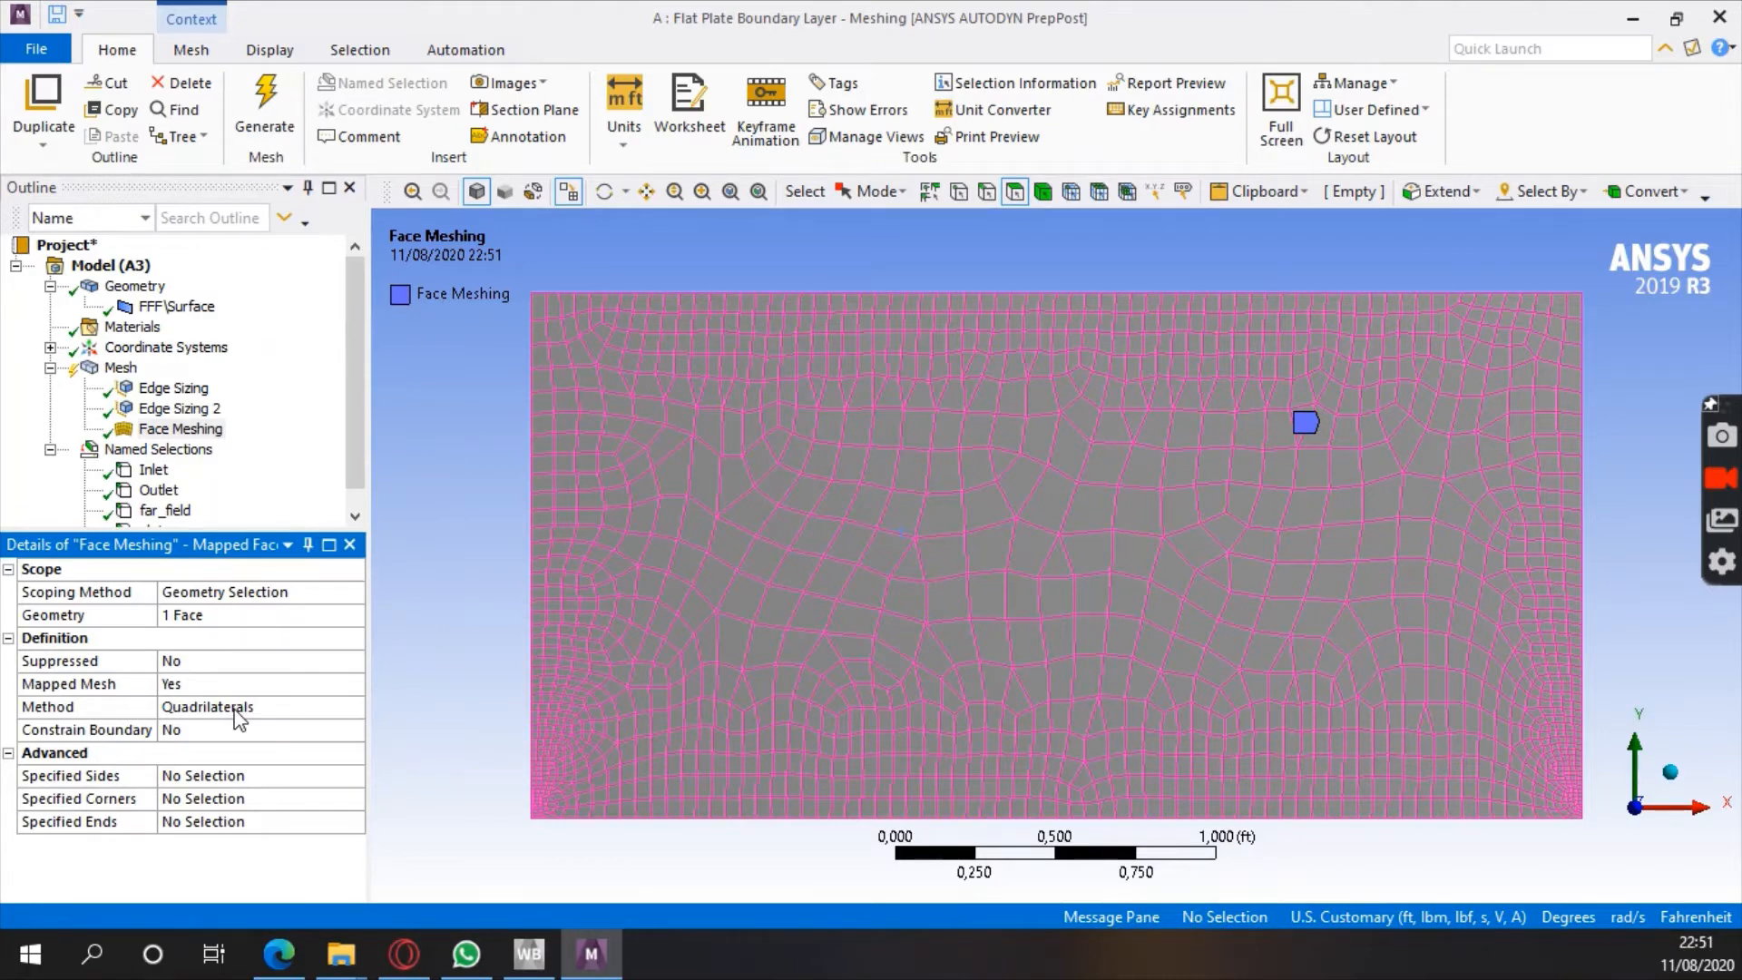
Regenerate the mesh with the face meshing applied and inspect the cells near the plate edge
click(277, 113)
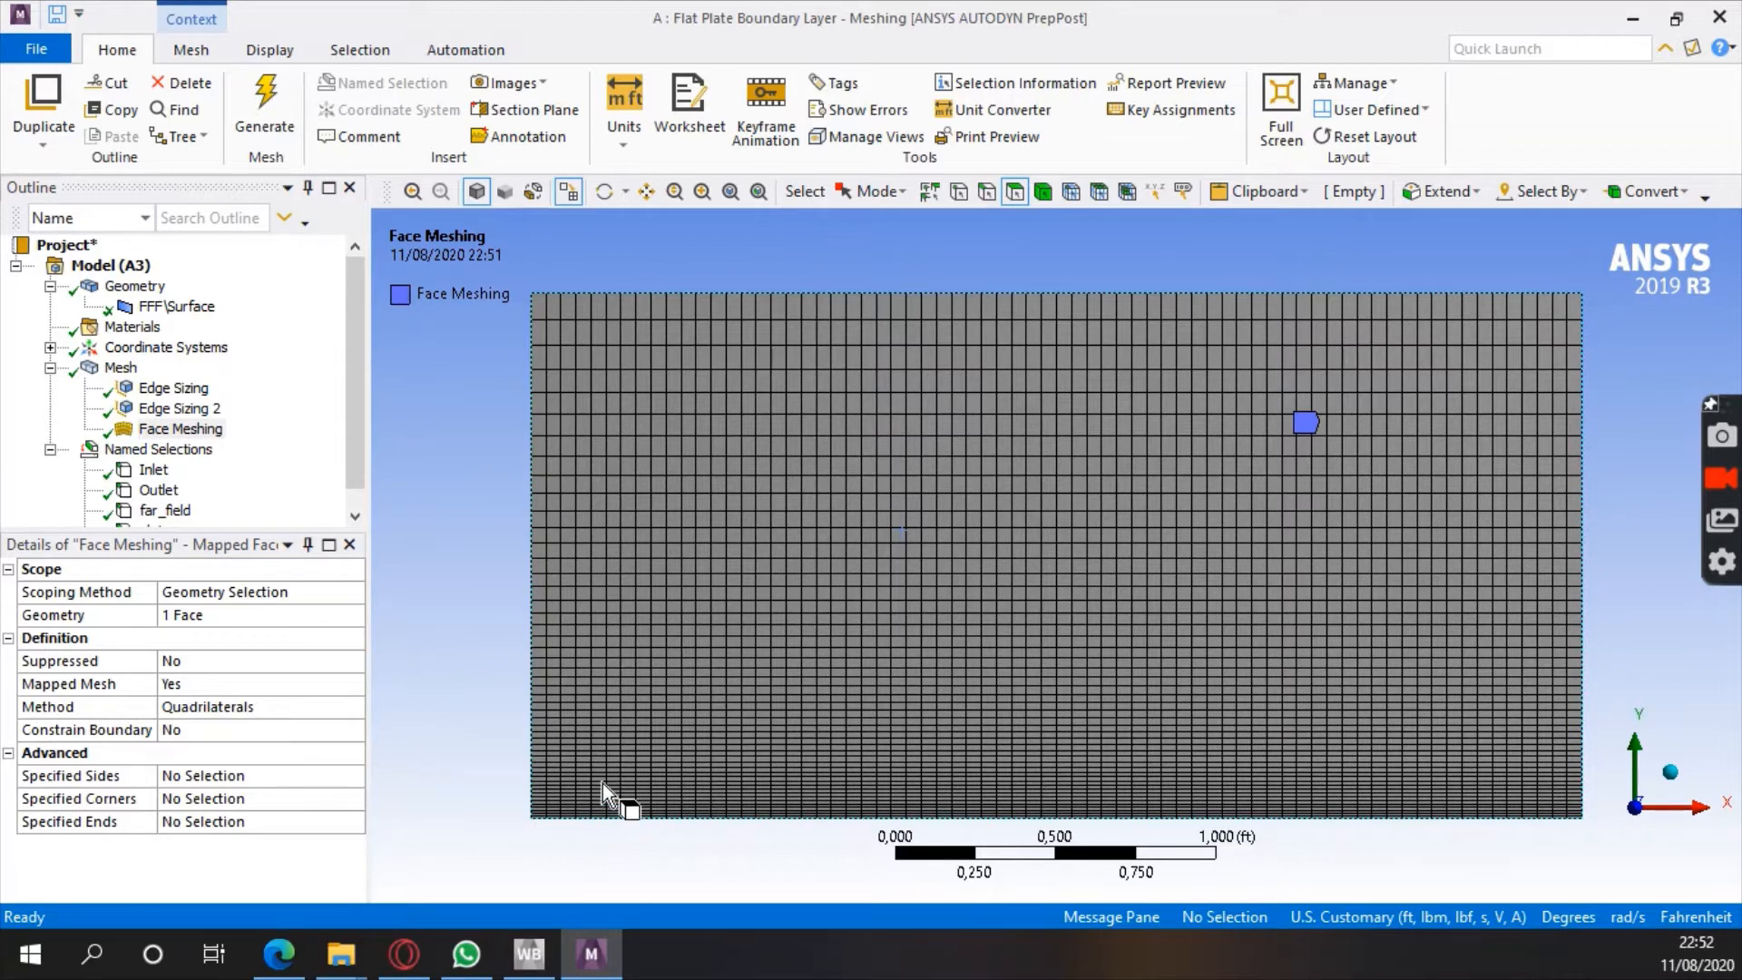
scroll(727, 782, up, 5)
scroll(728, 782, down, 4)
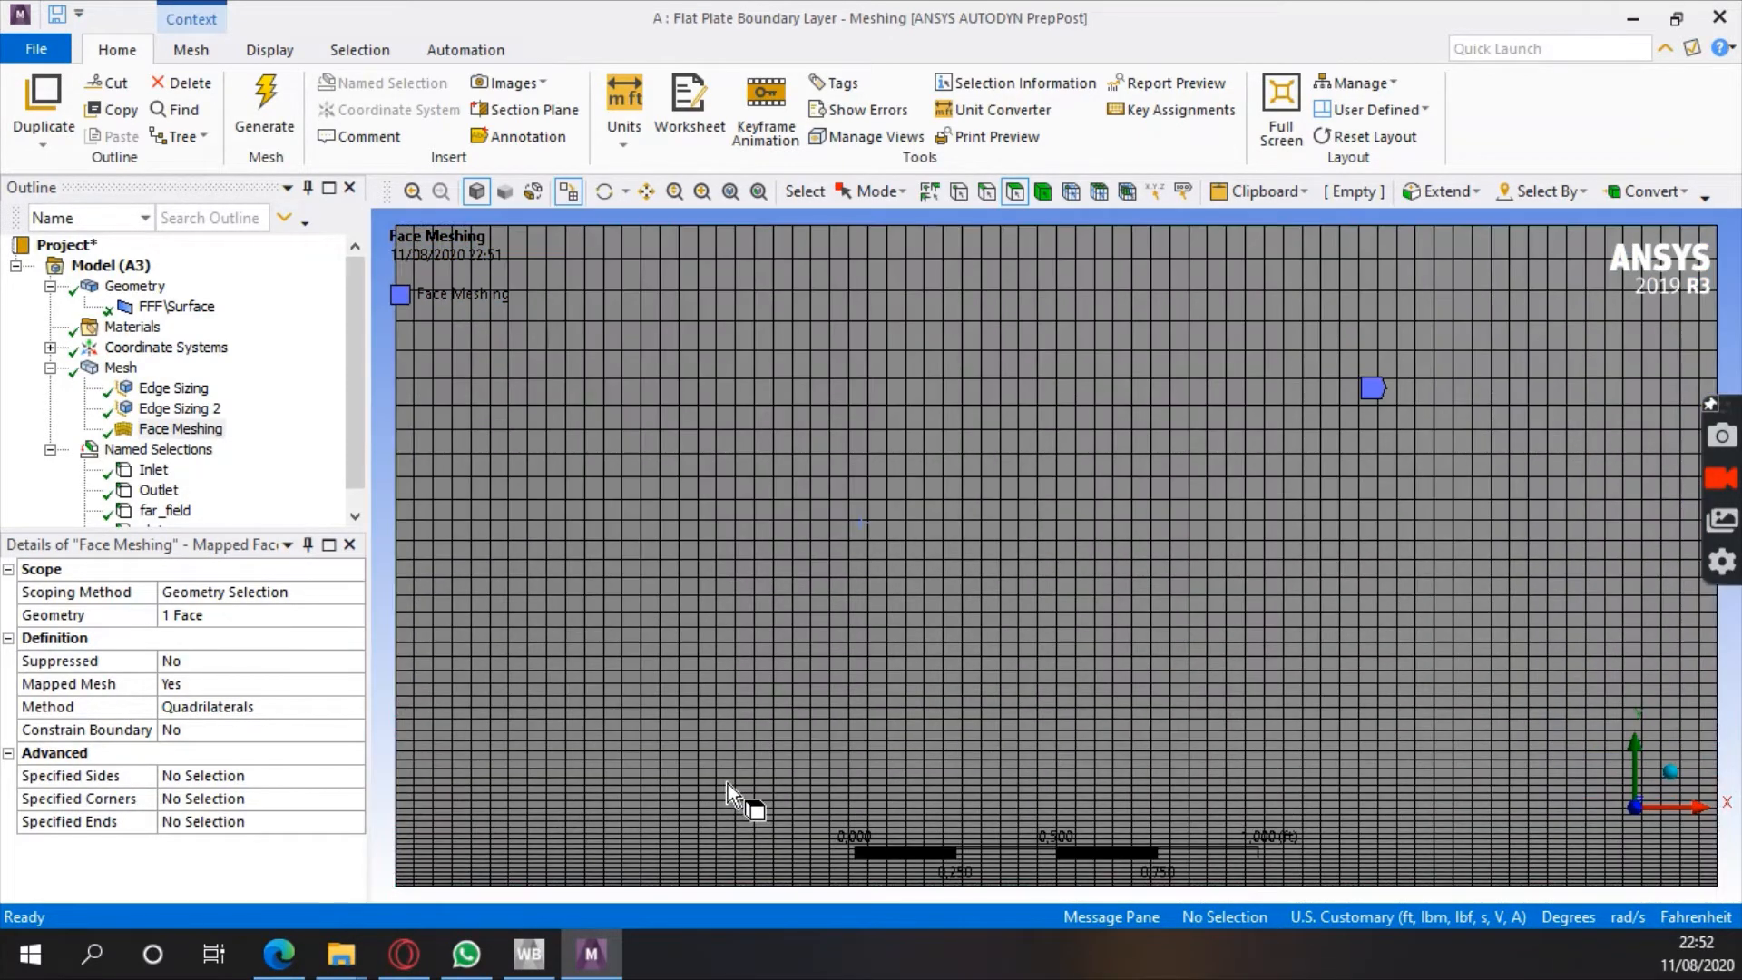
scroll(675, 844, down, 1)
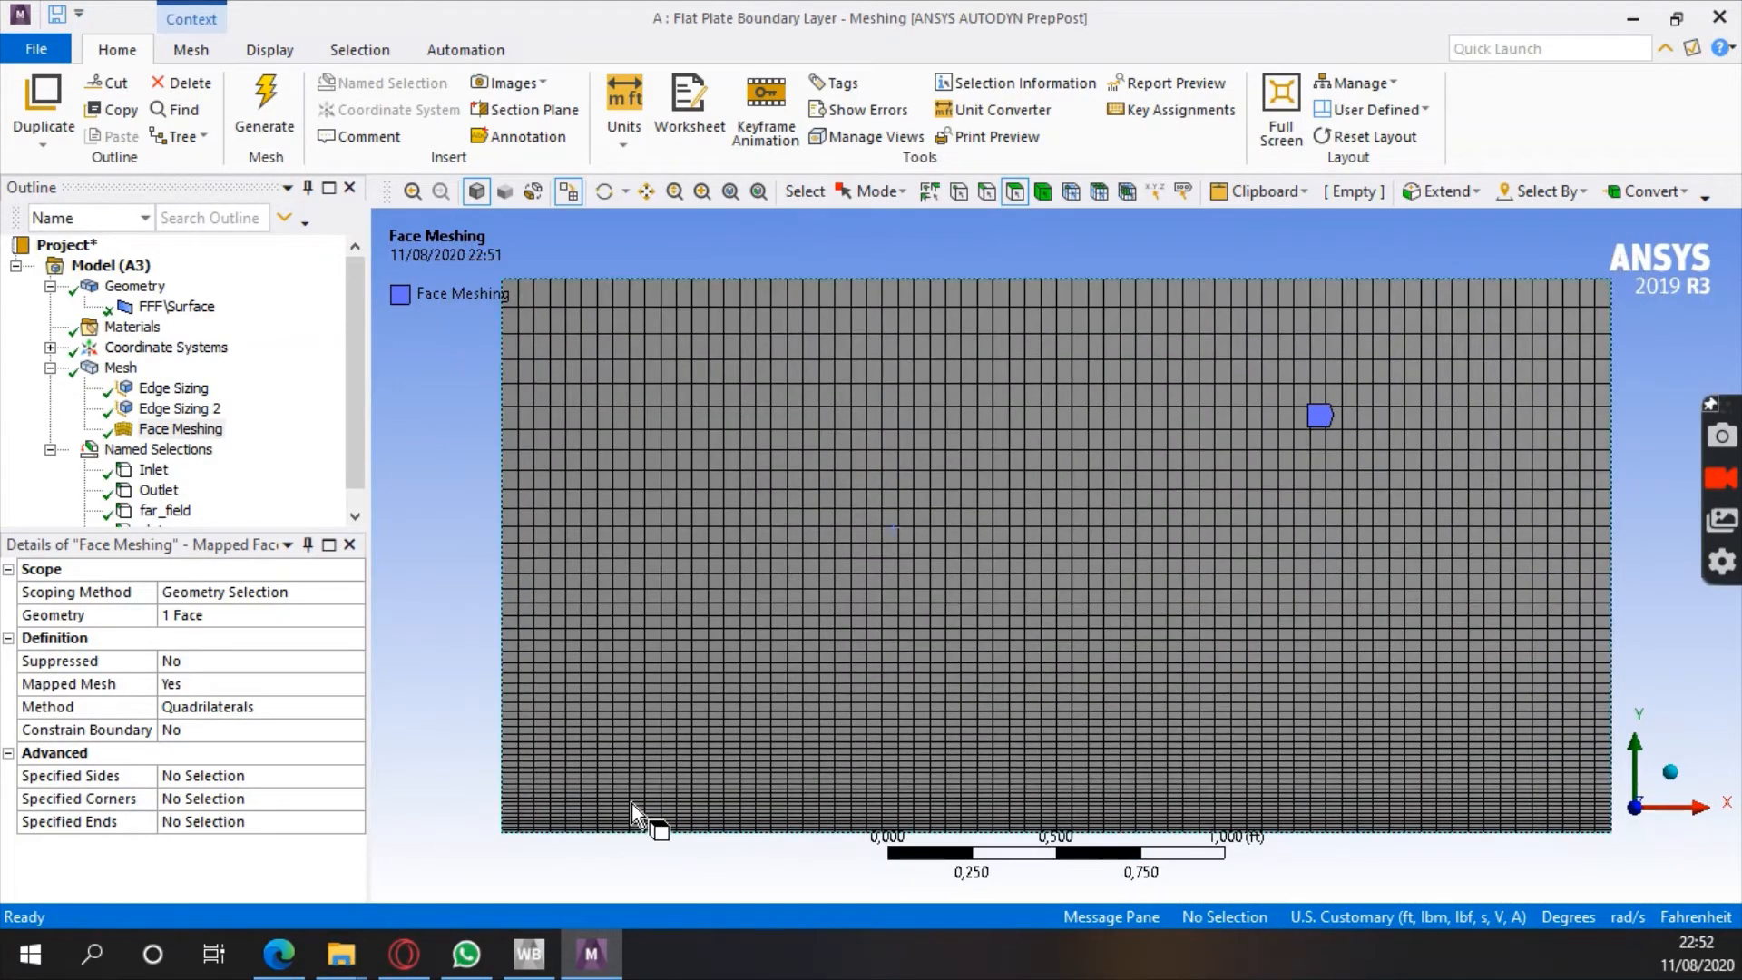
scroll(772, 791, down, 2)
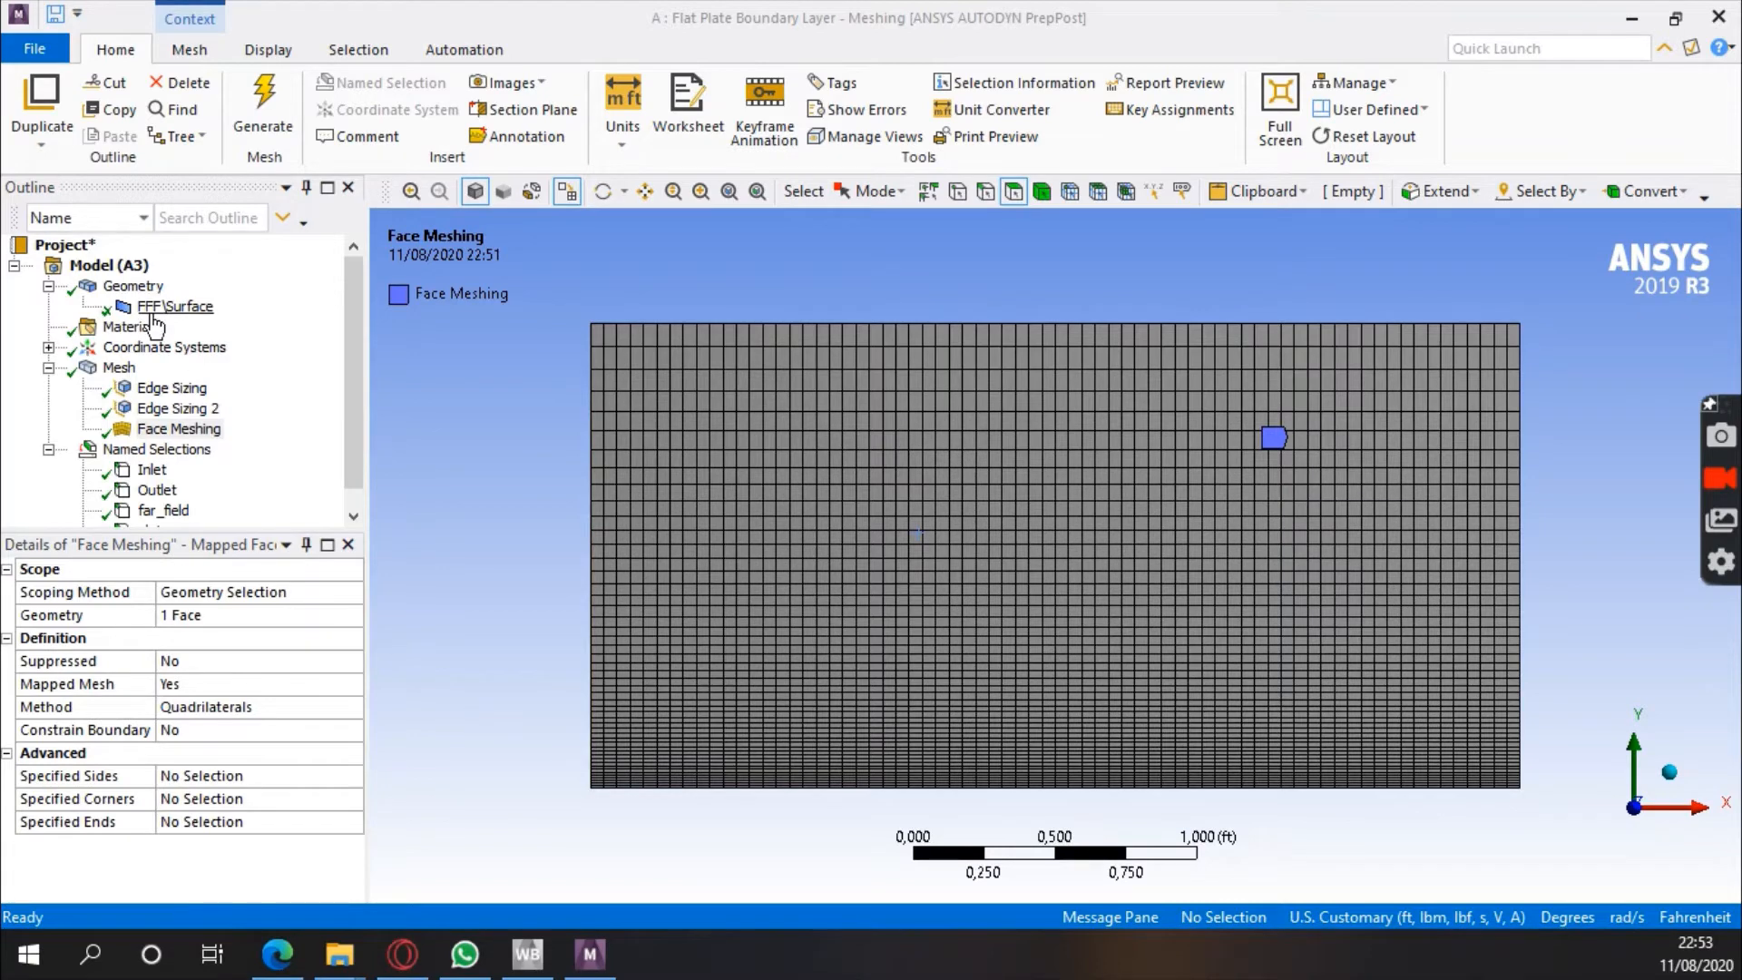
Save the project and close the Meshing window to return to the Workbench project schematic
click(31, 51)
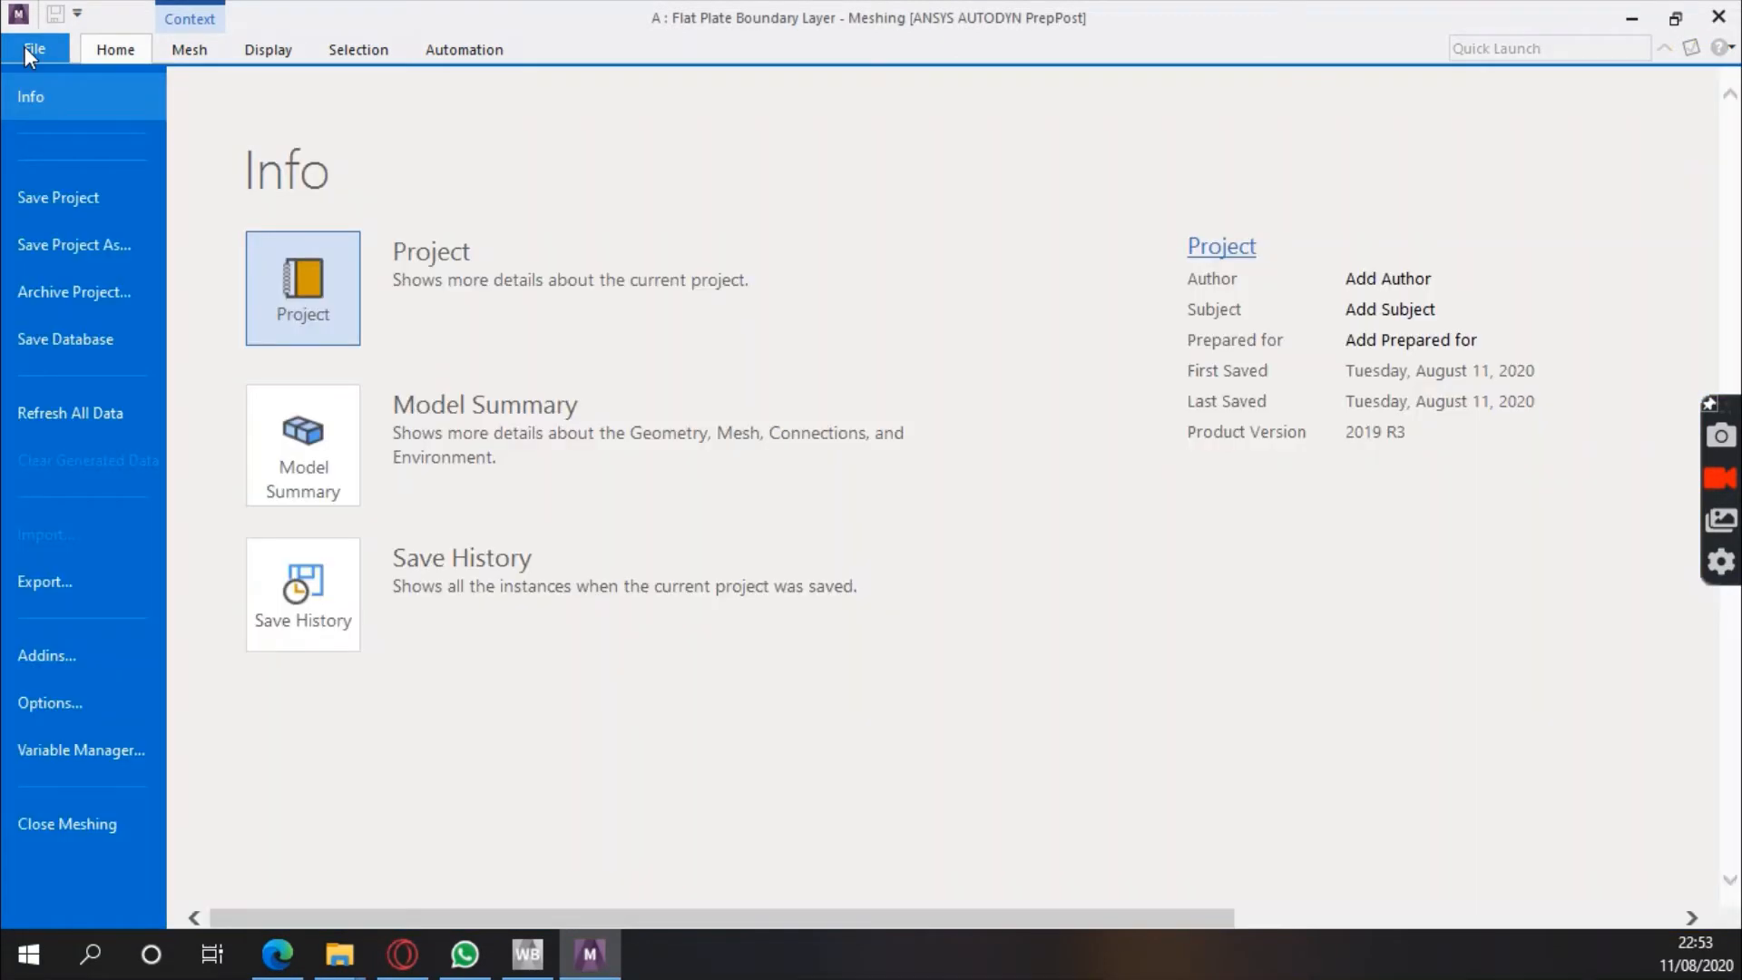
click(118, 209)
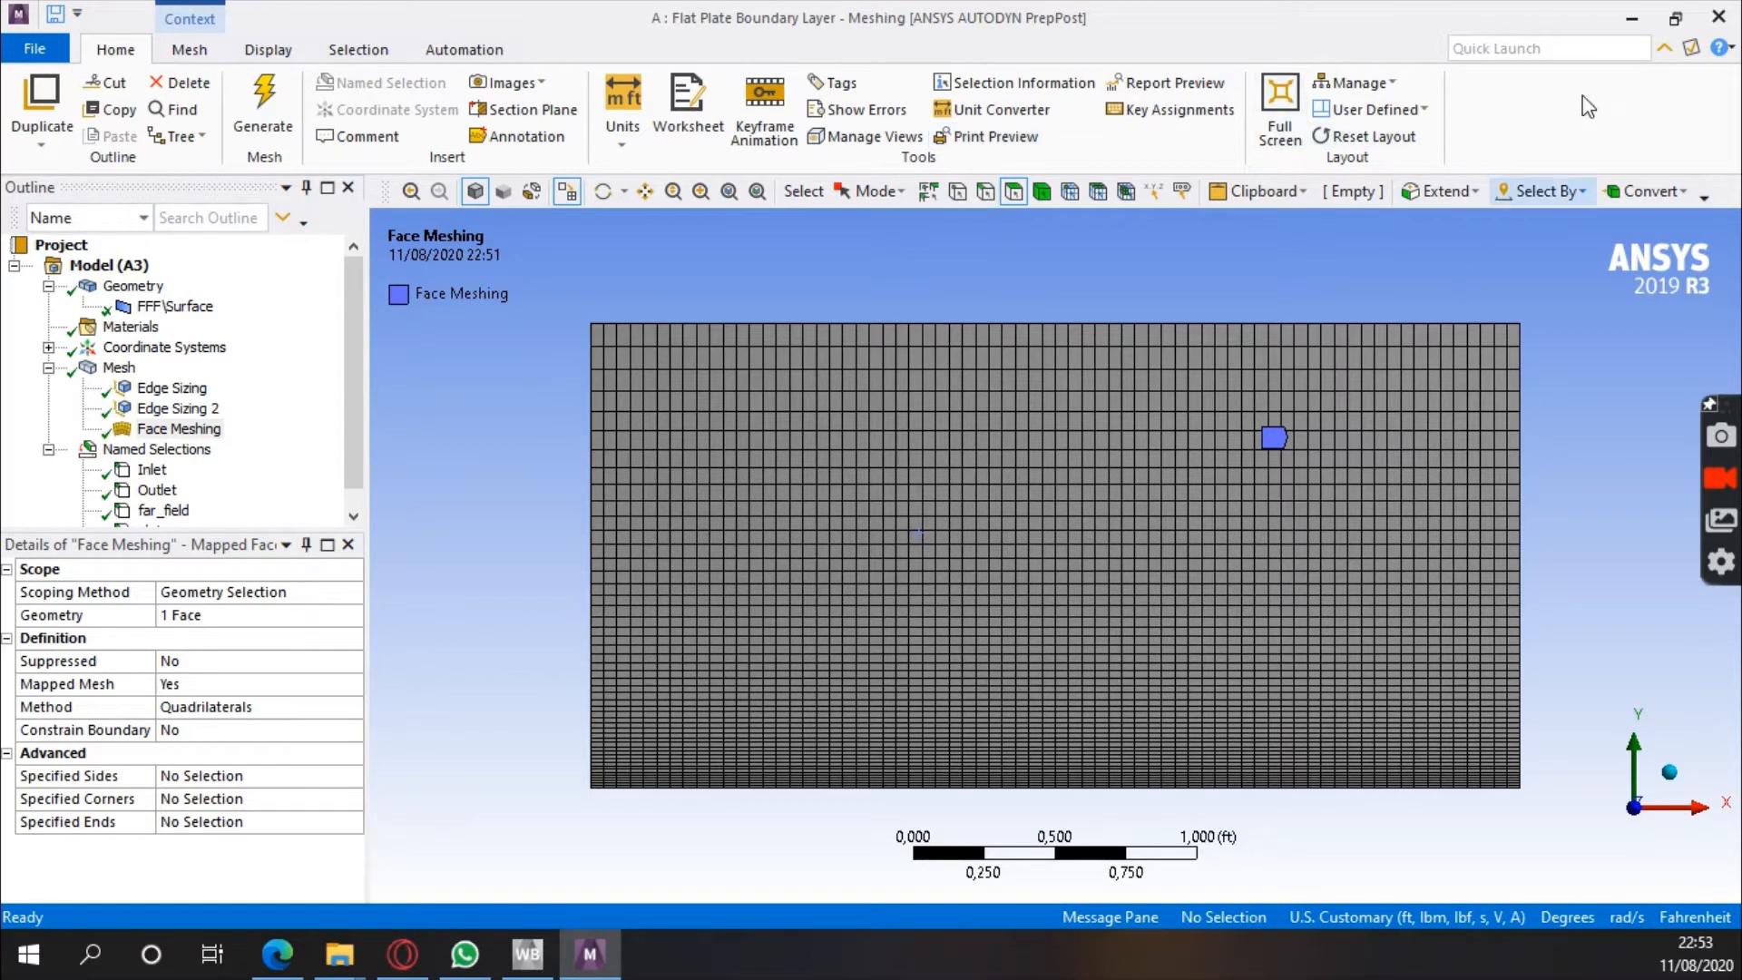
click(1719, 20)
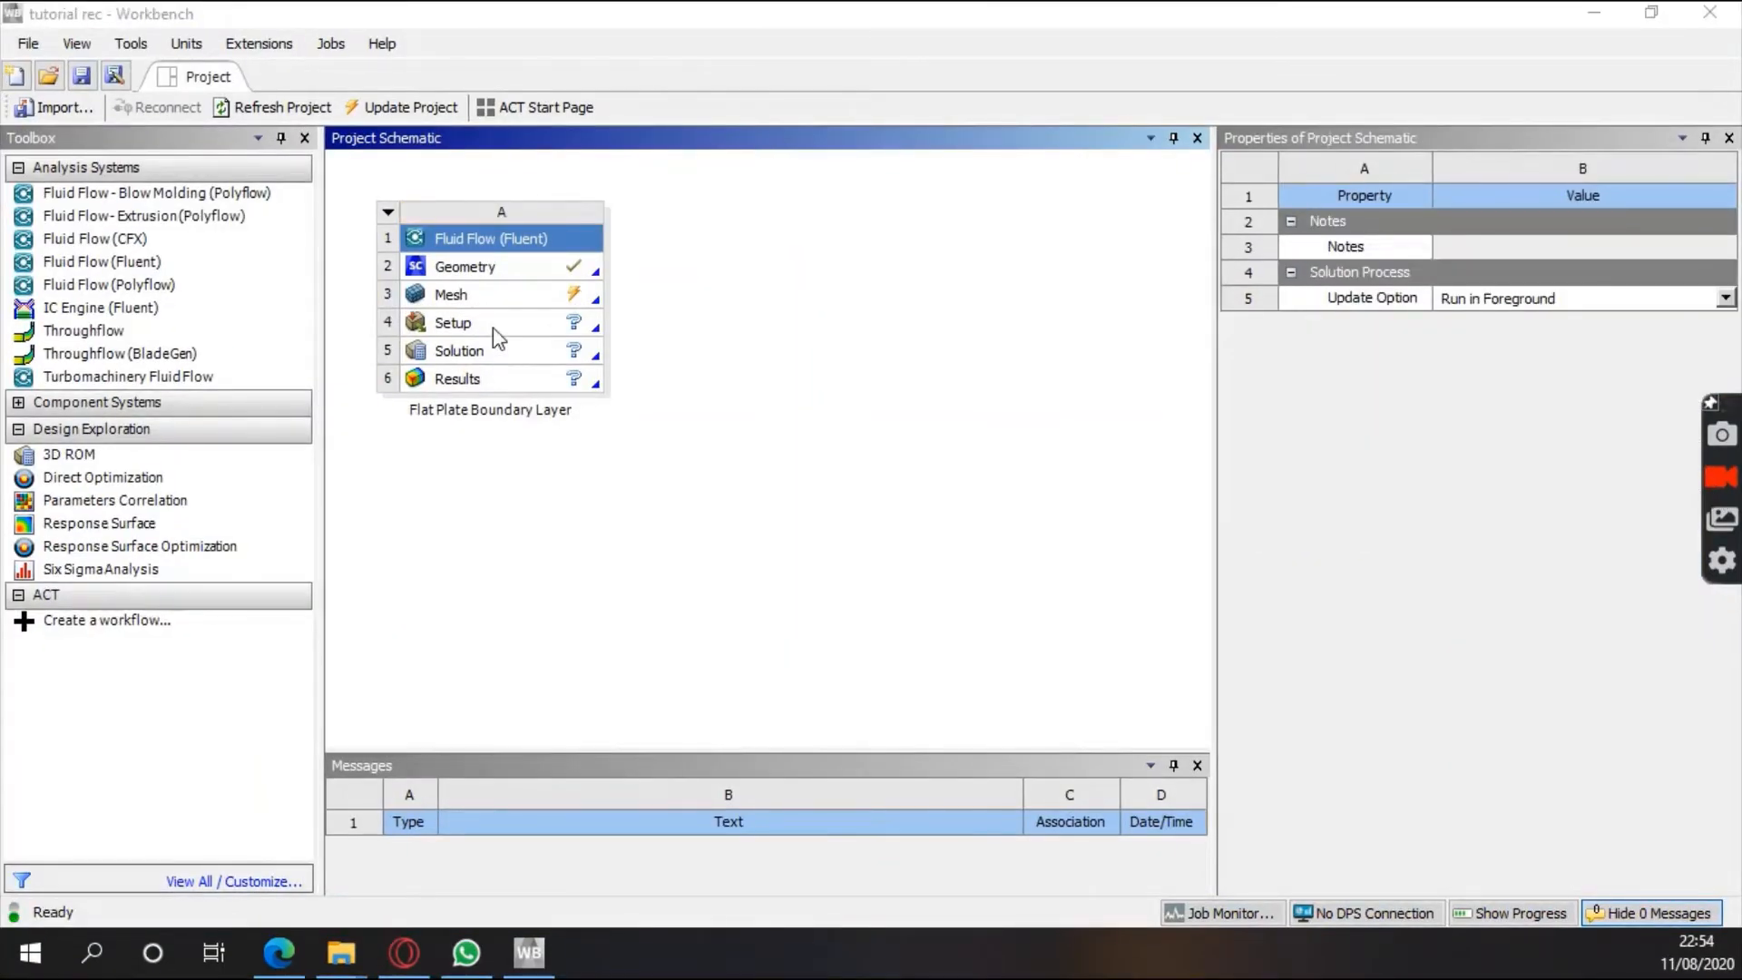
Open the Setup cell's Fluent Launcher and choose 2D dimension with Double Precision
click(492, 328)
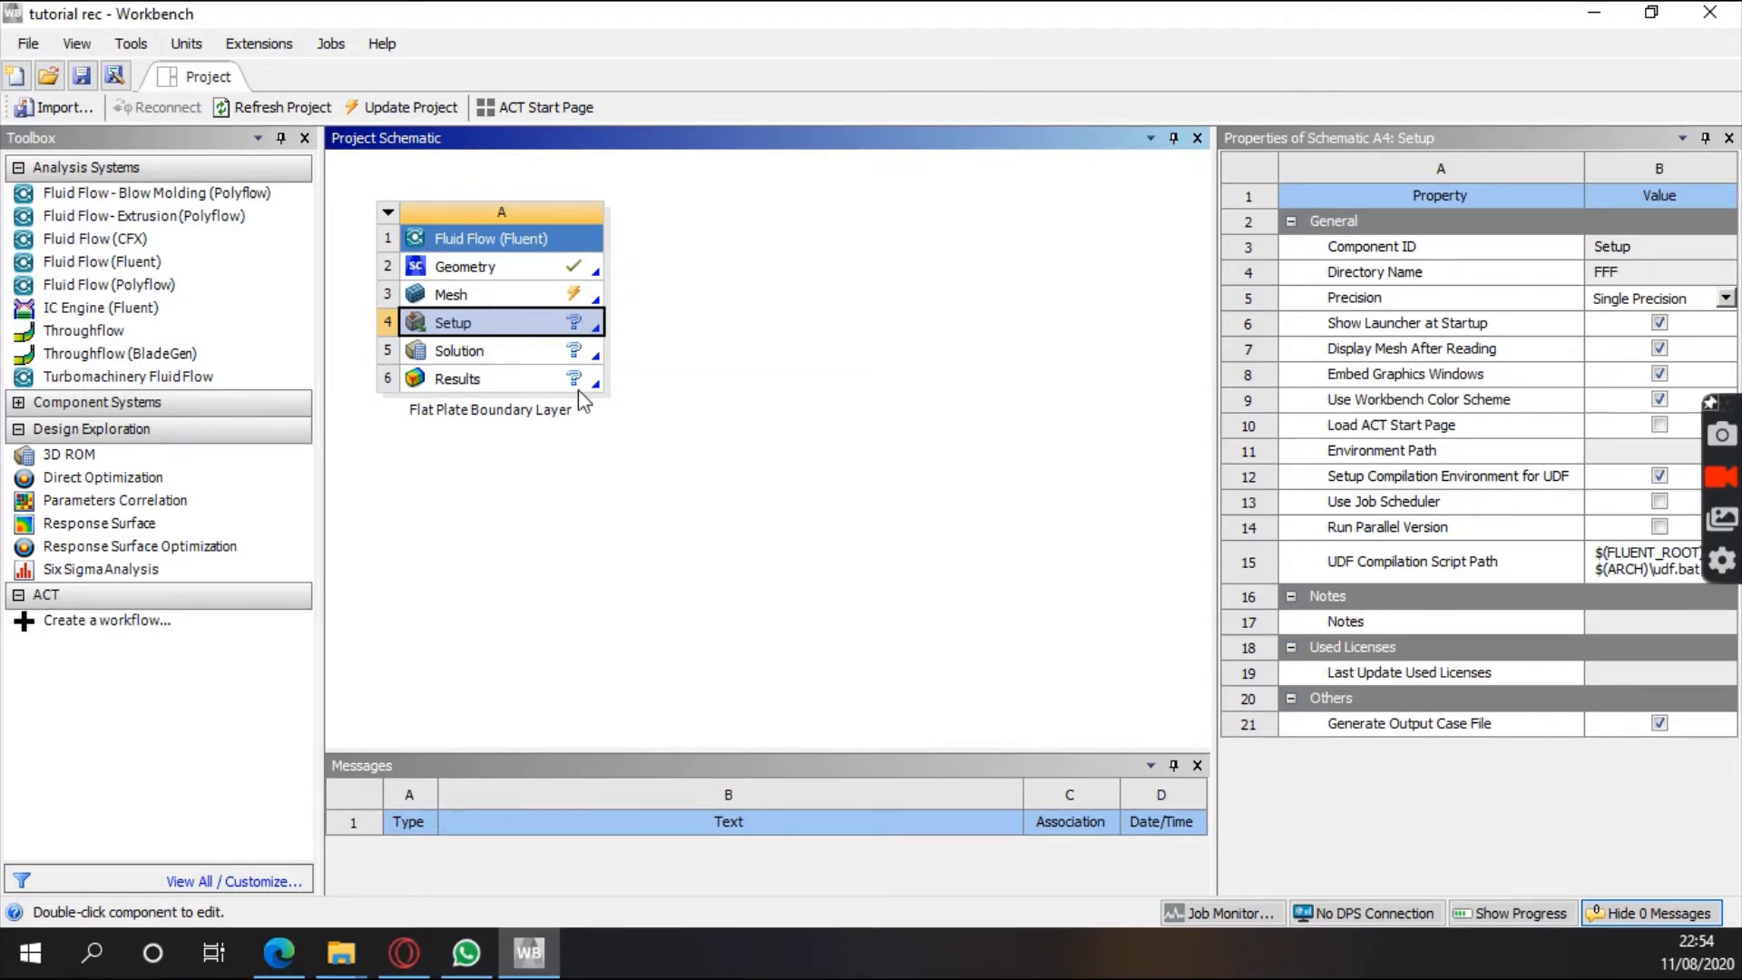
click(552, 571)
double_click(527, 322)
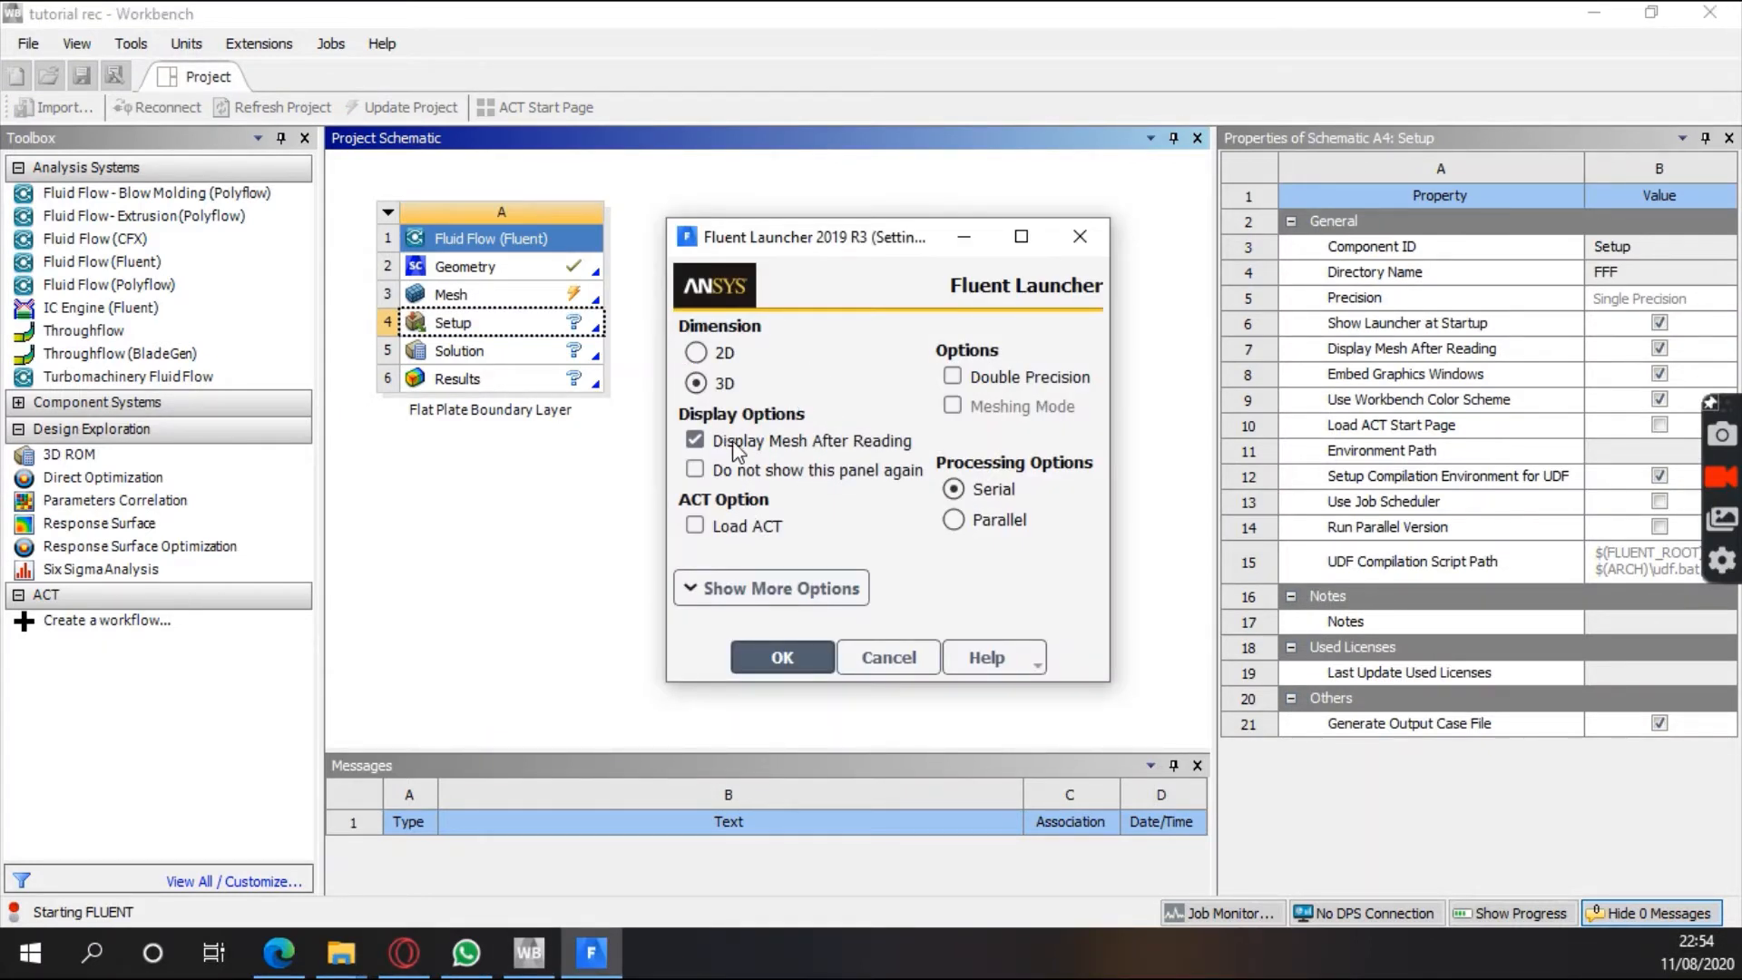
click(696, 354)
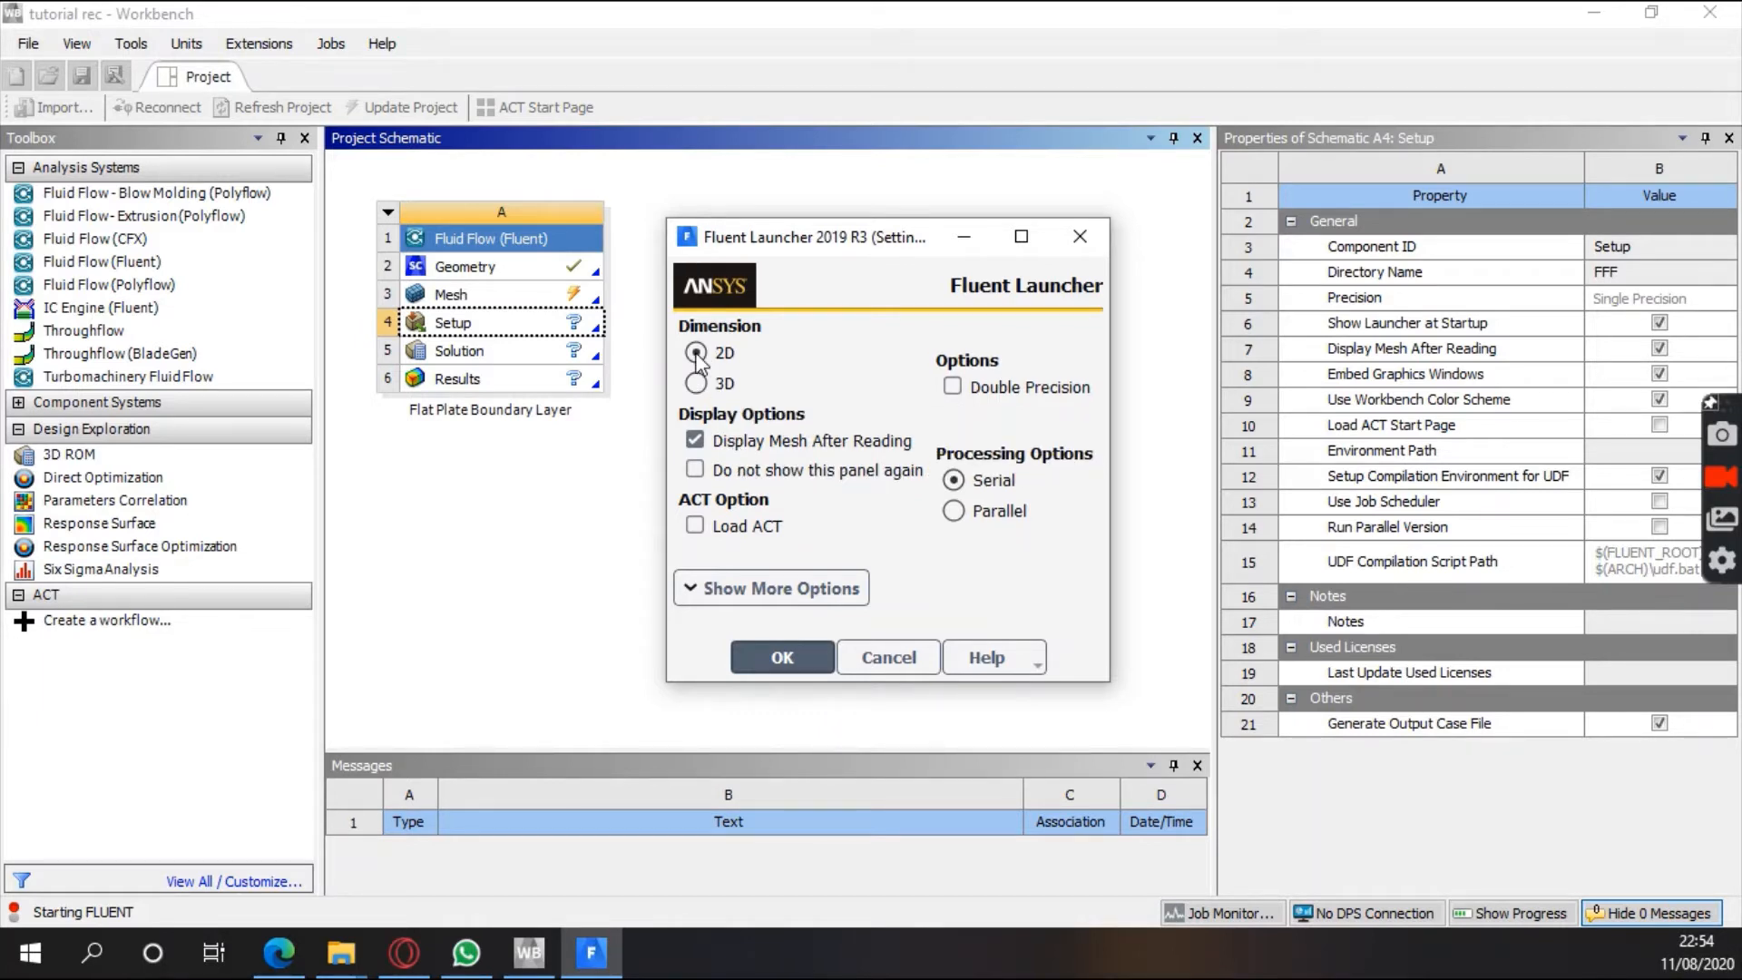
click(954, 388)
drag(926, 258, 892, 184)
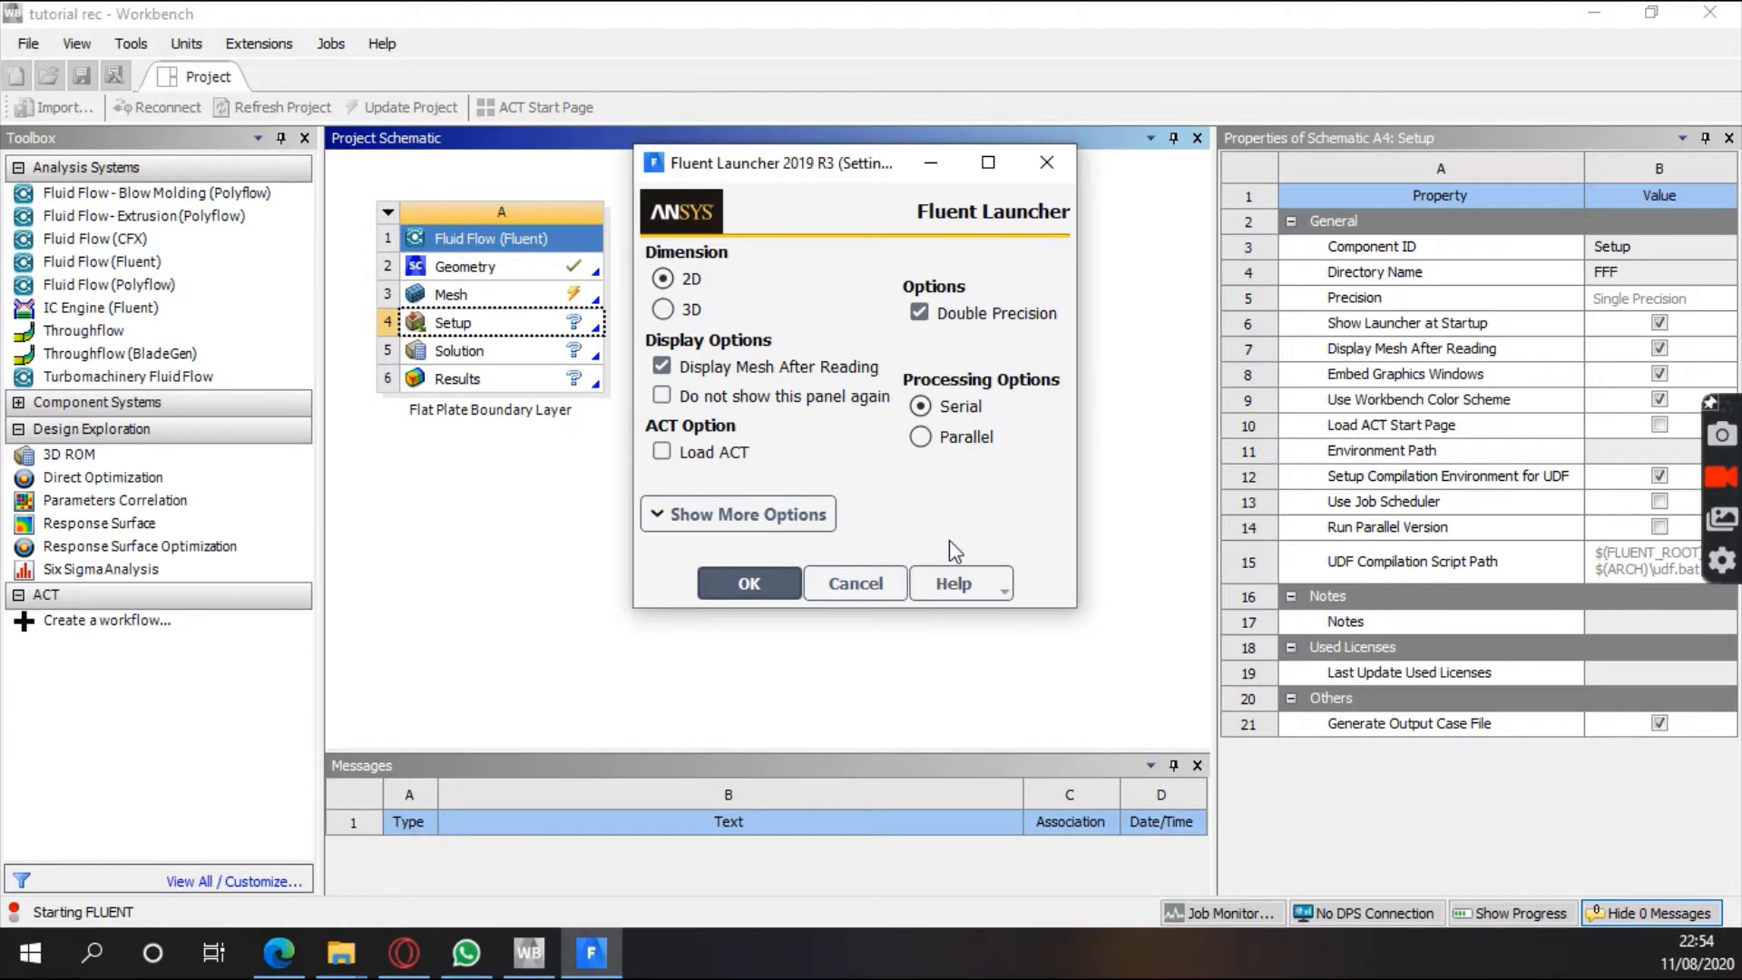
click(924, 440)
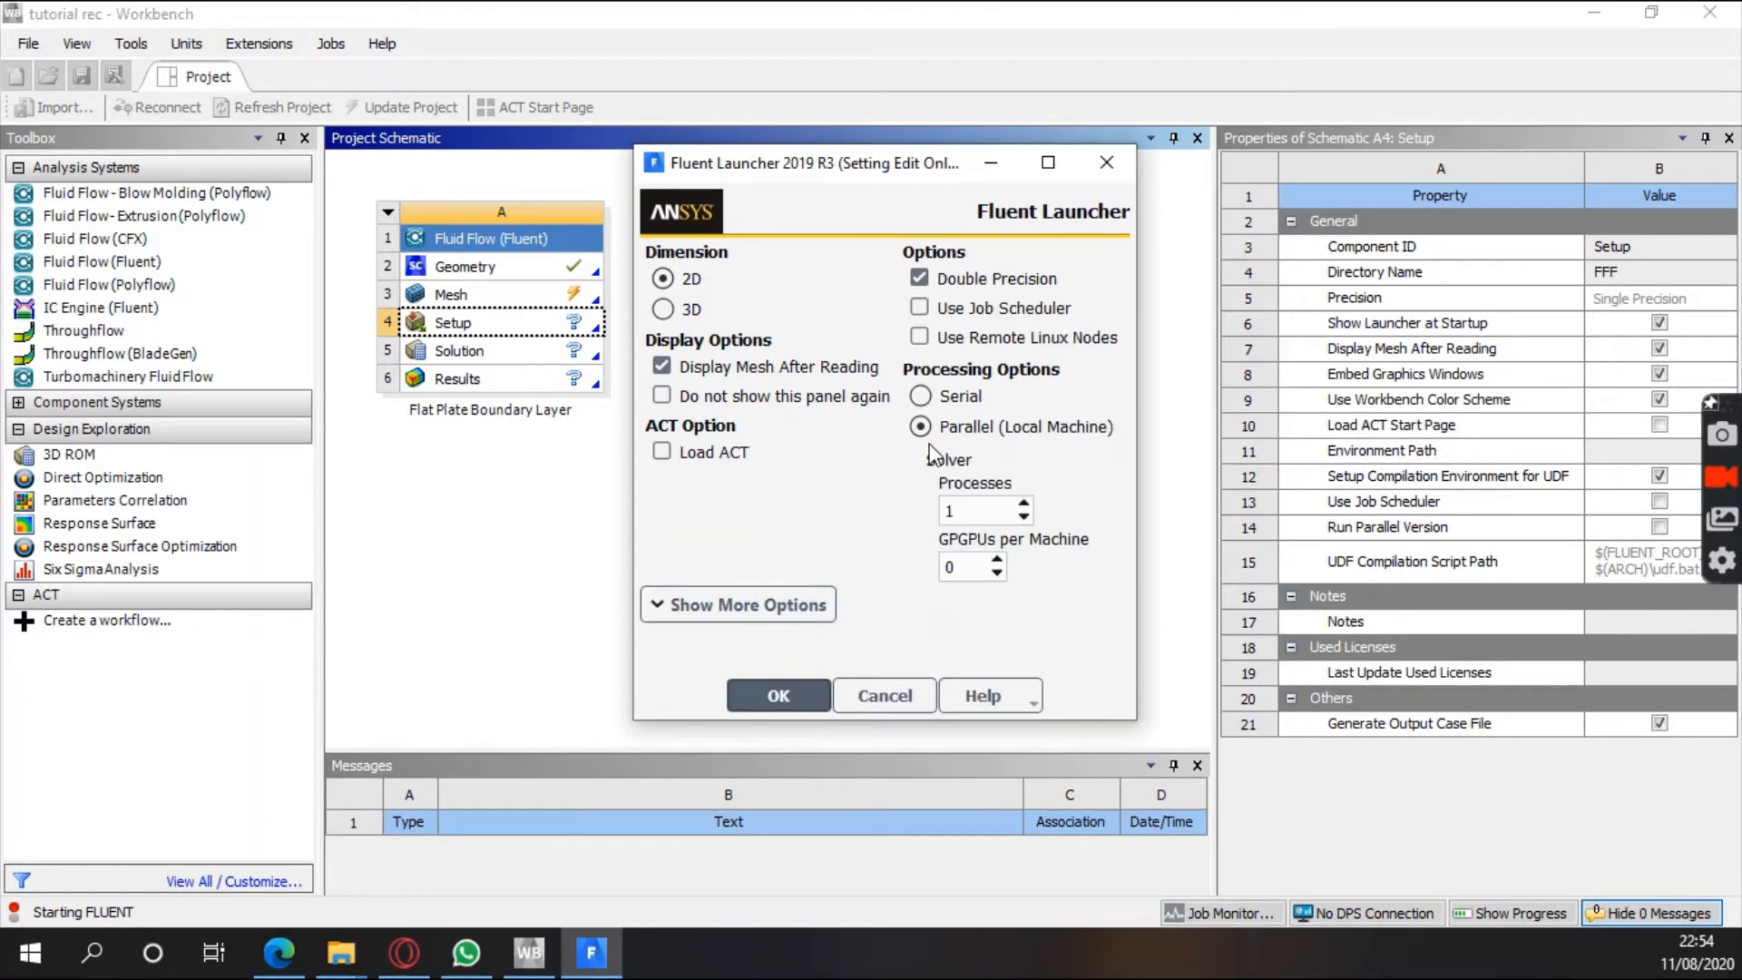
click(991, 507)
key(BackSpace)
text(4)
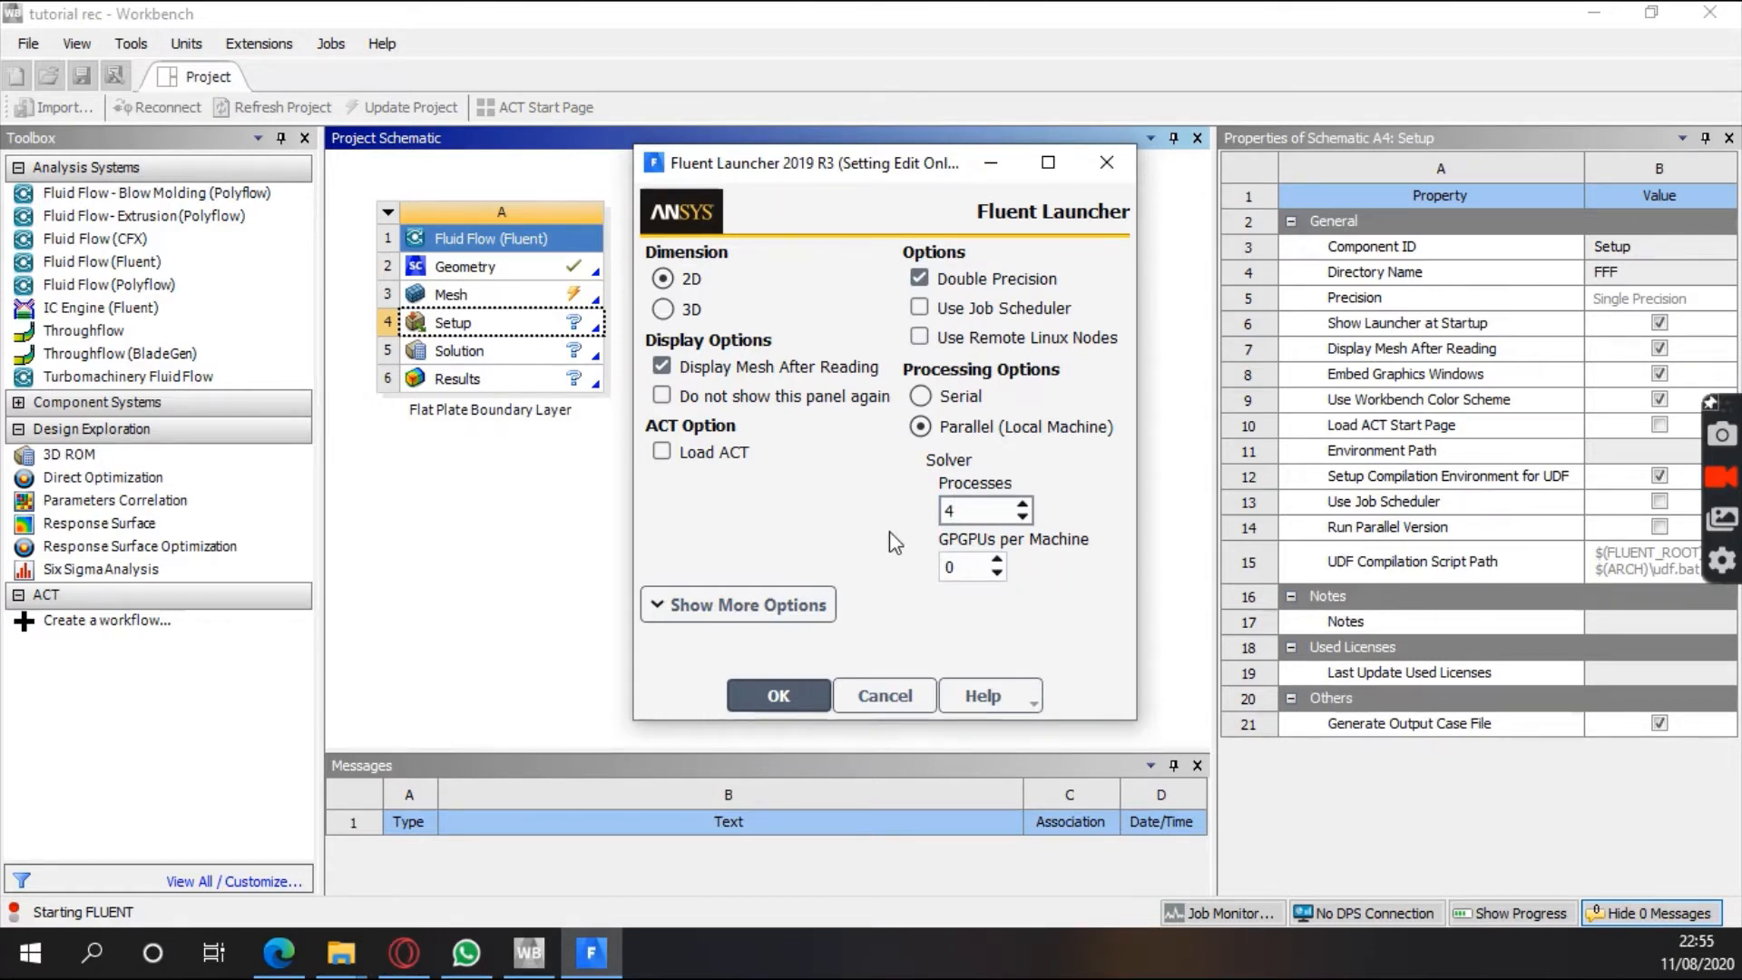
key(BackSpace)
click(920, 399)
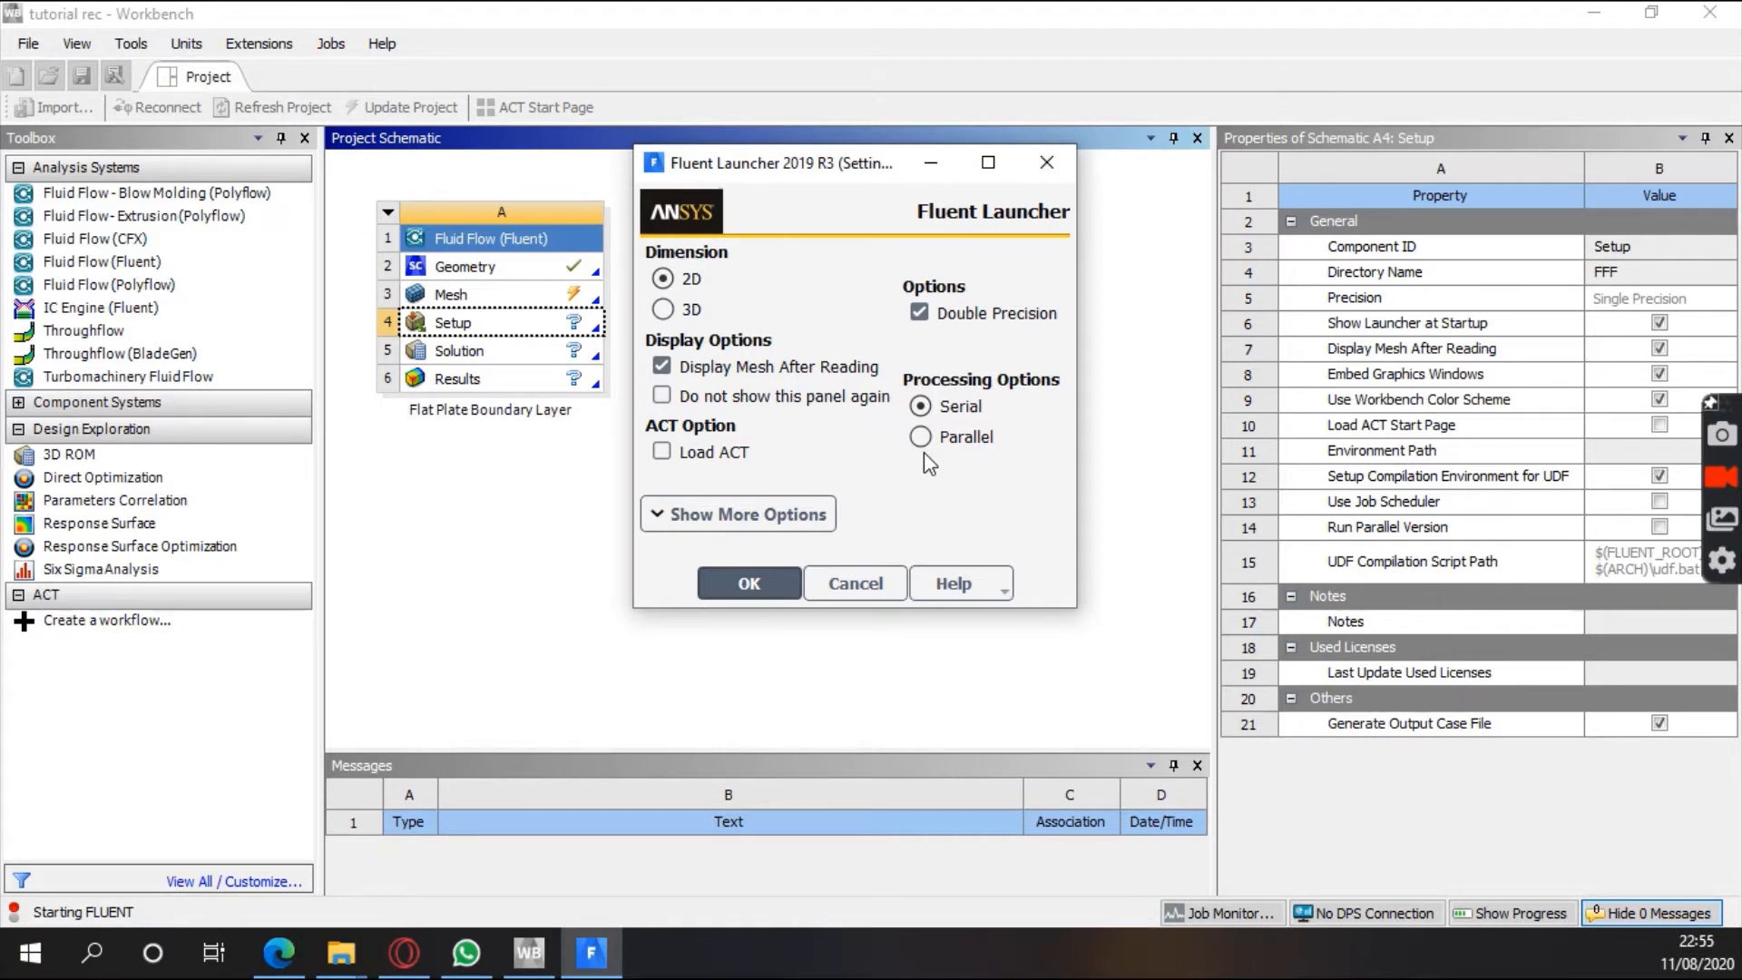
click(921, 438)
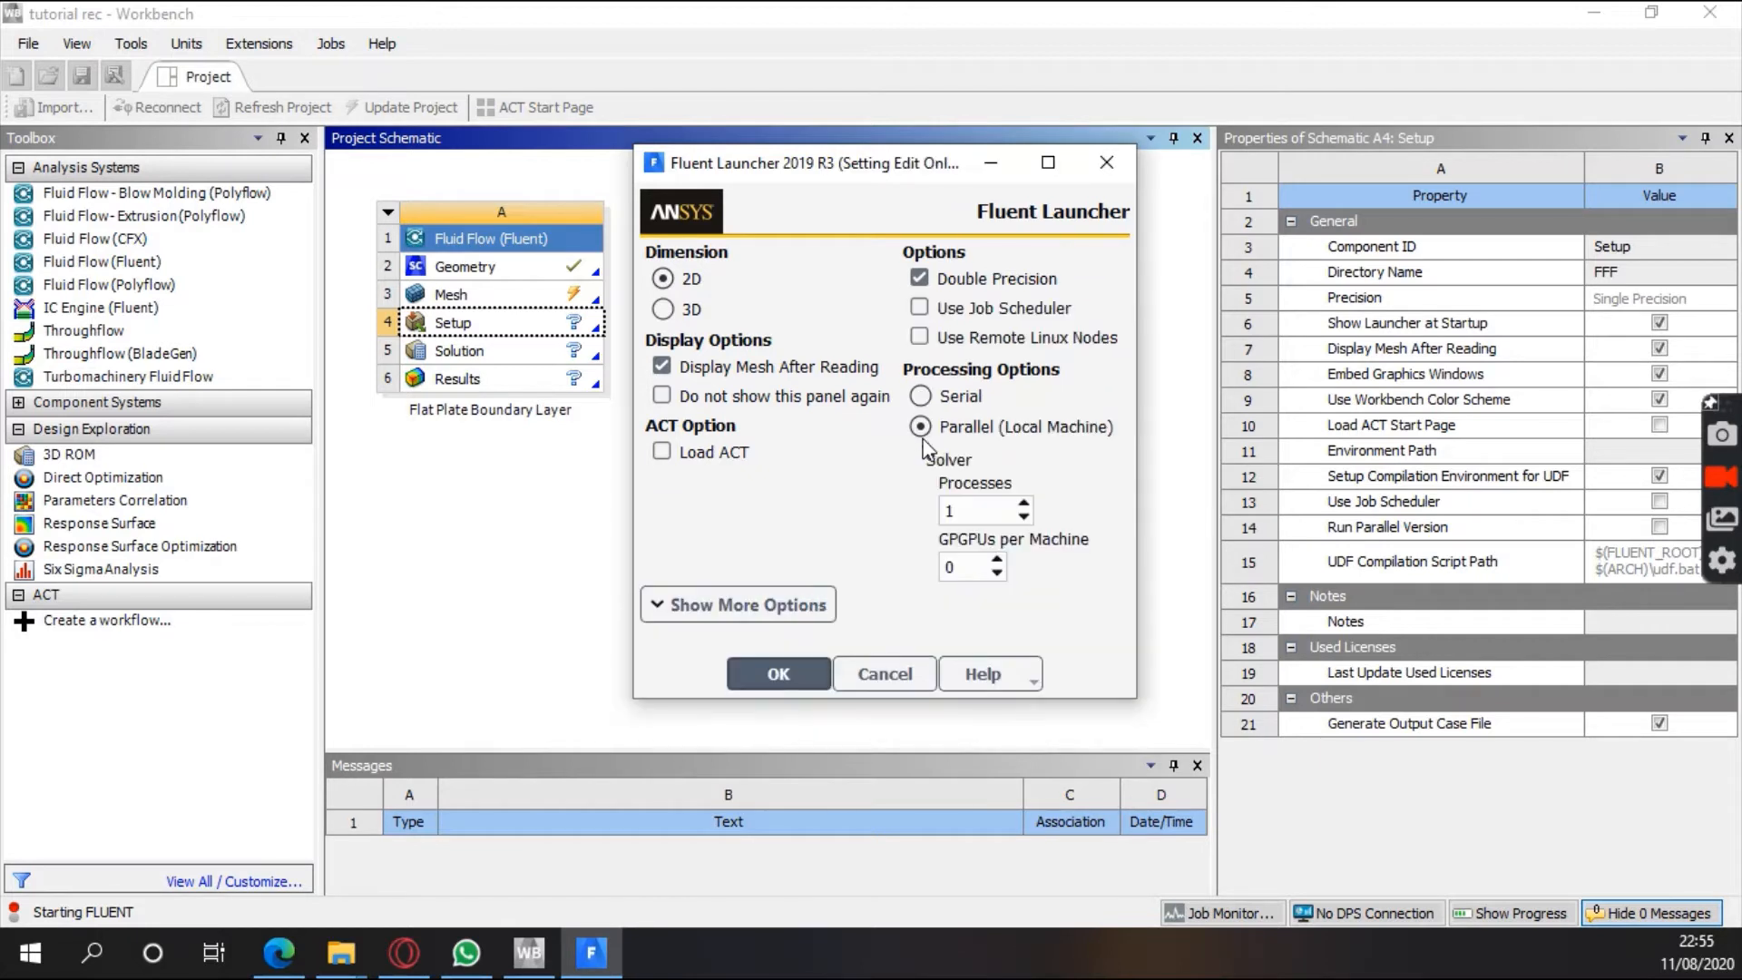
click(921, 406)
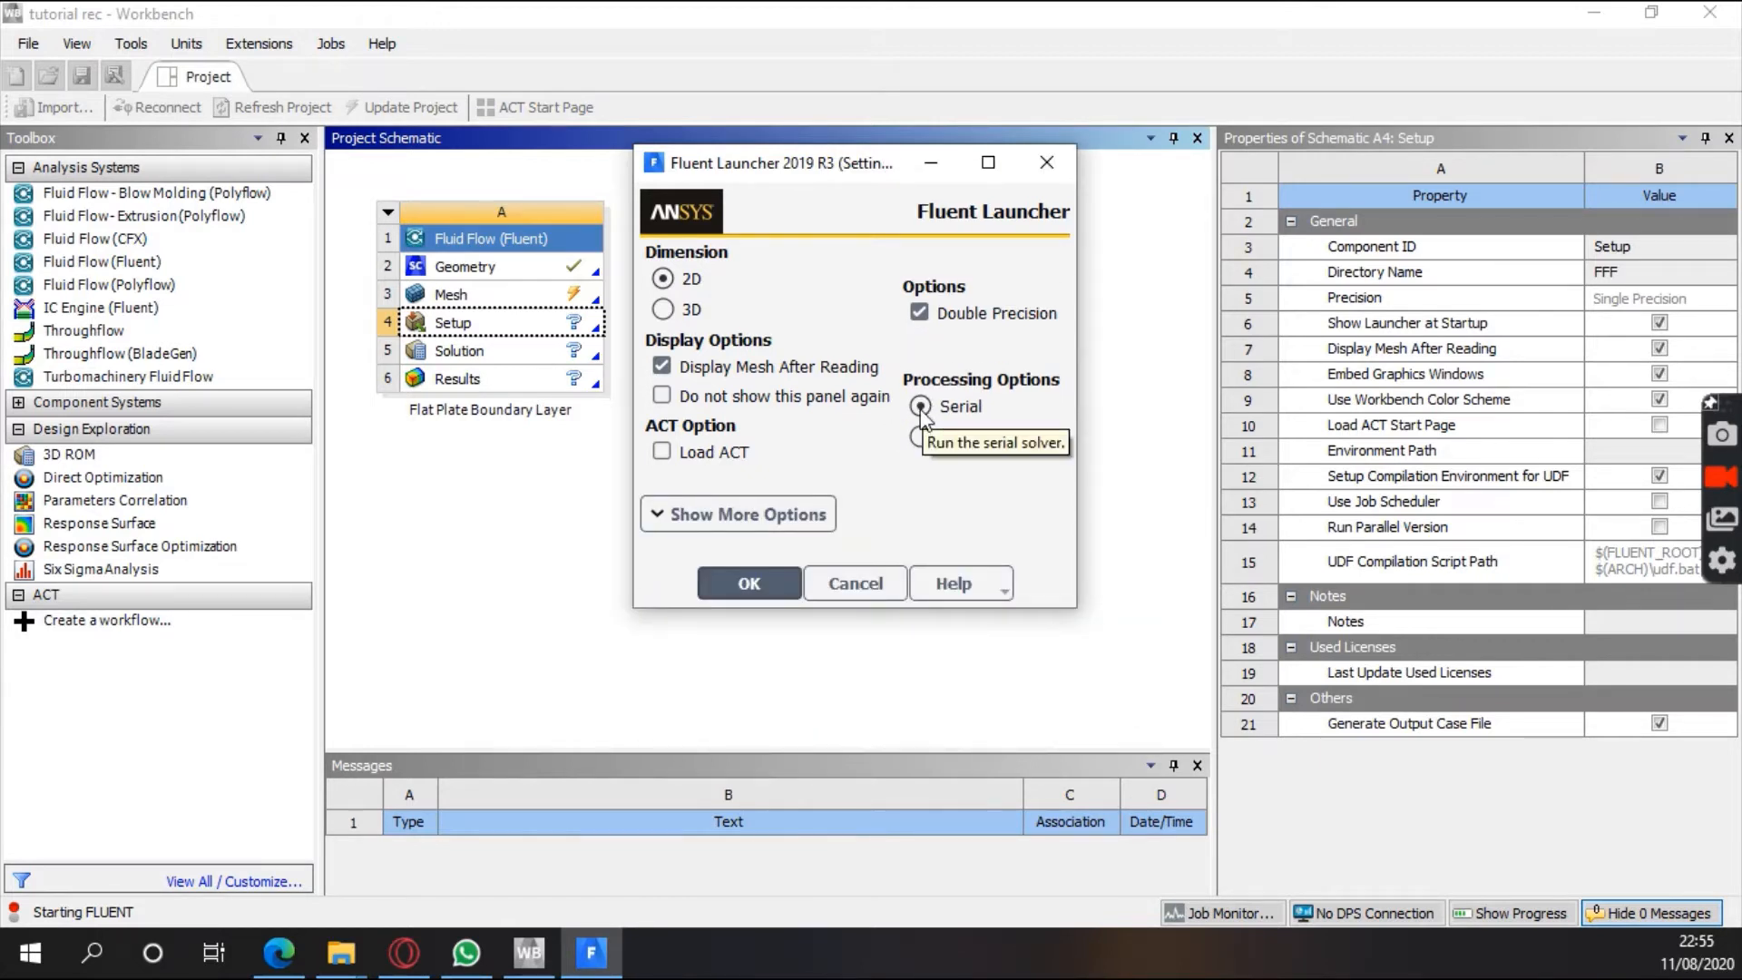
Accept the launcher settings with Serial processing, and update the Mesh cell in the project schematic
click(758, 595)
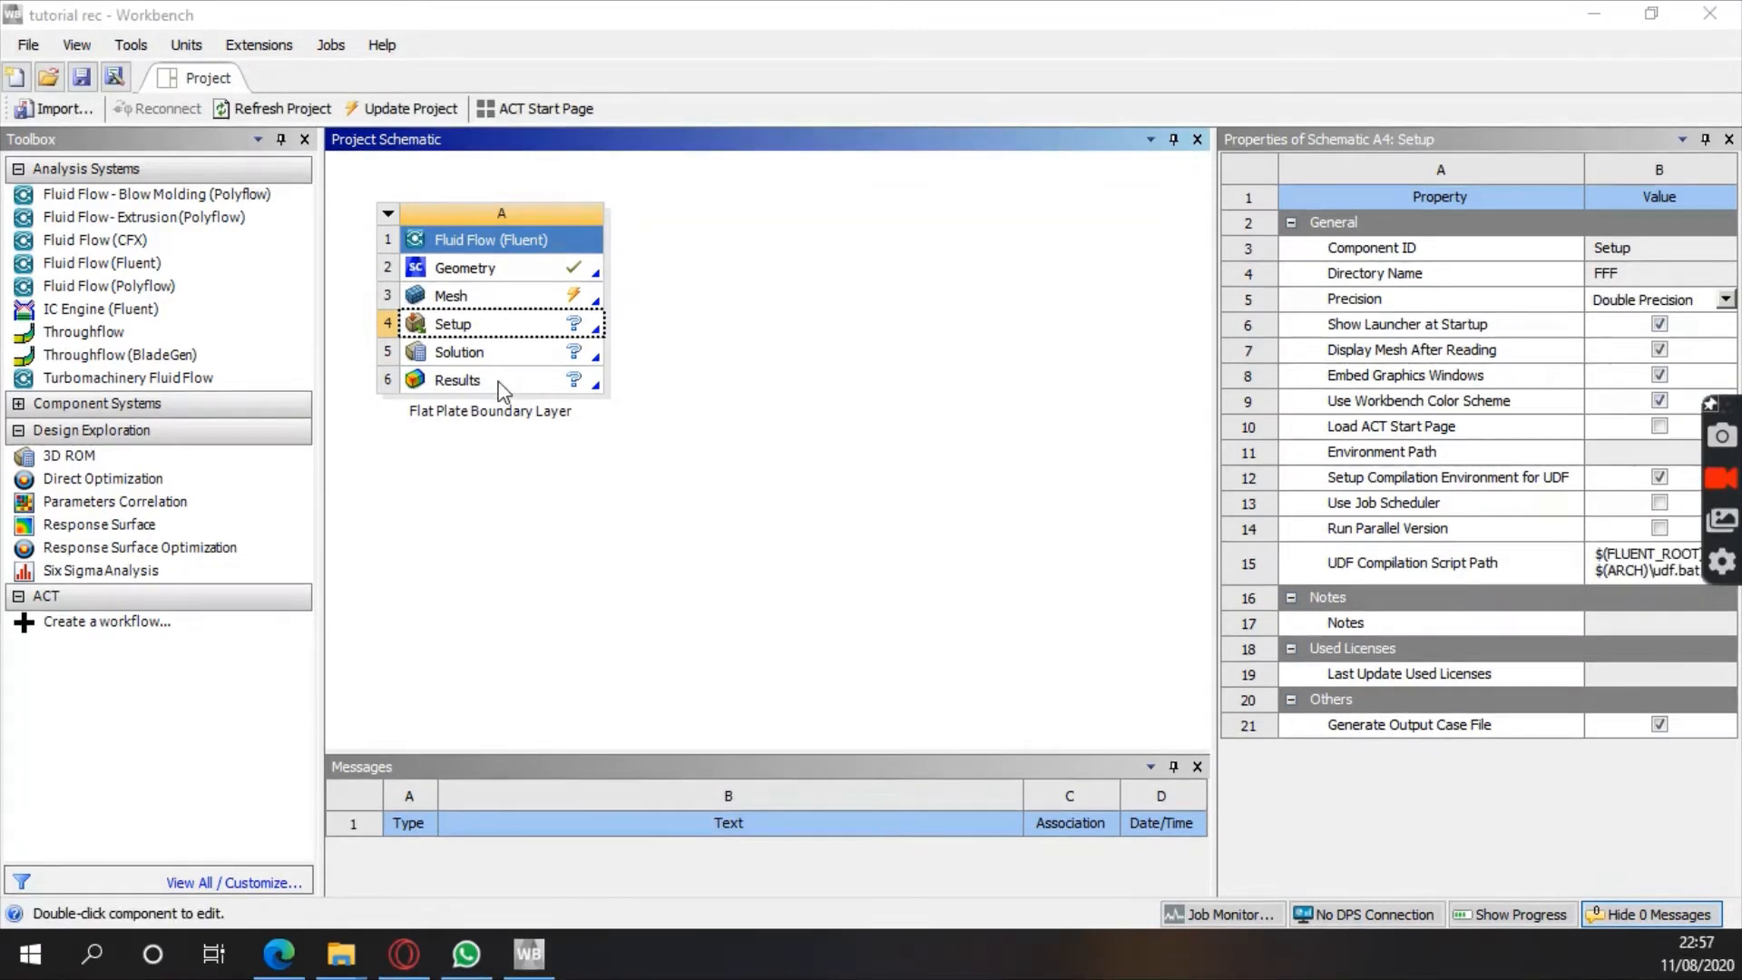
click(527, 588)
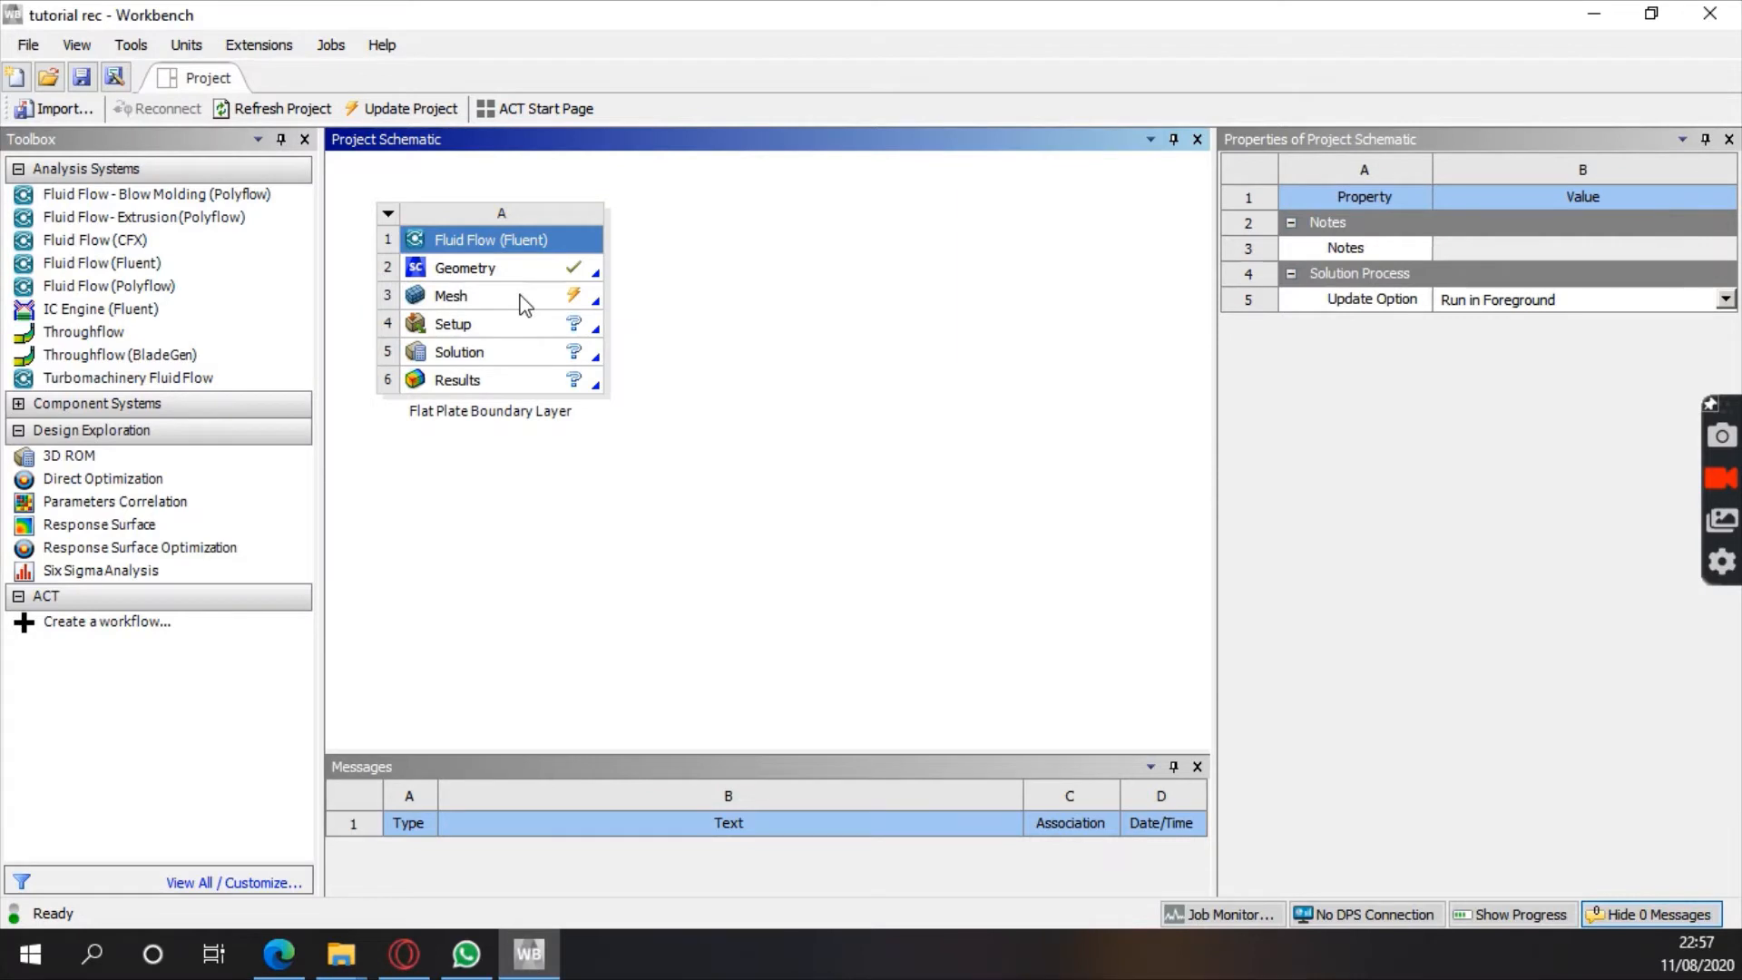
click(524, 304)
right_click(521, 297)
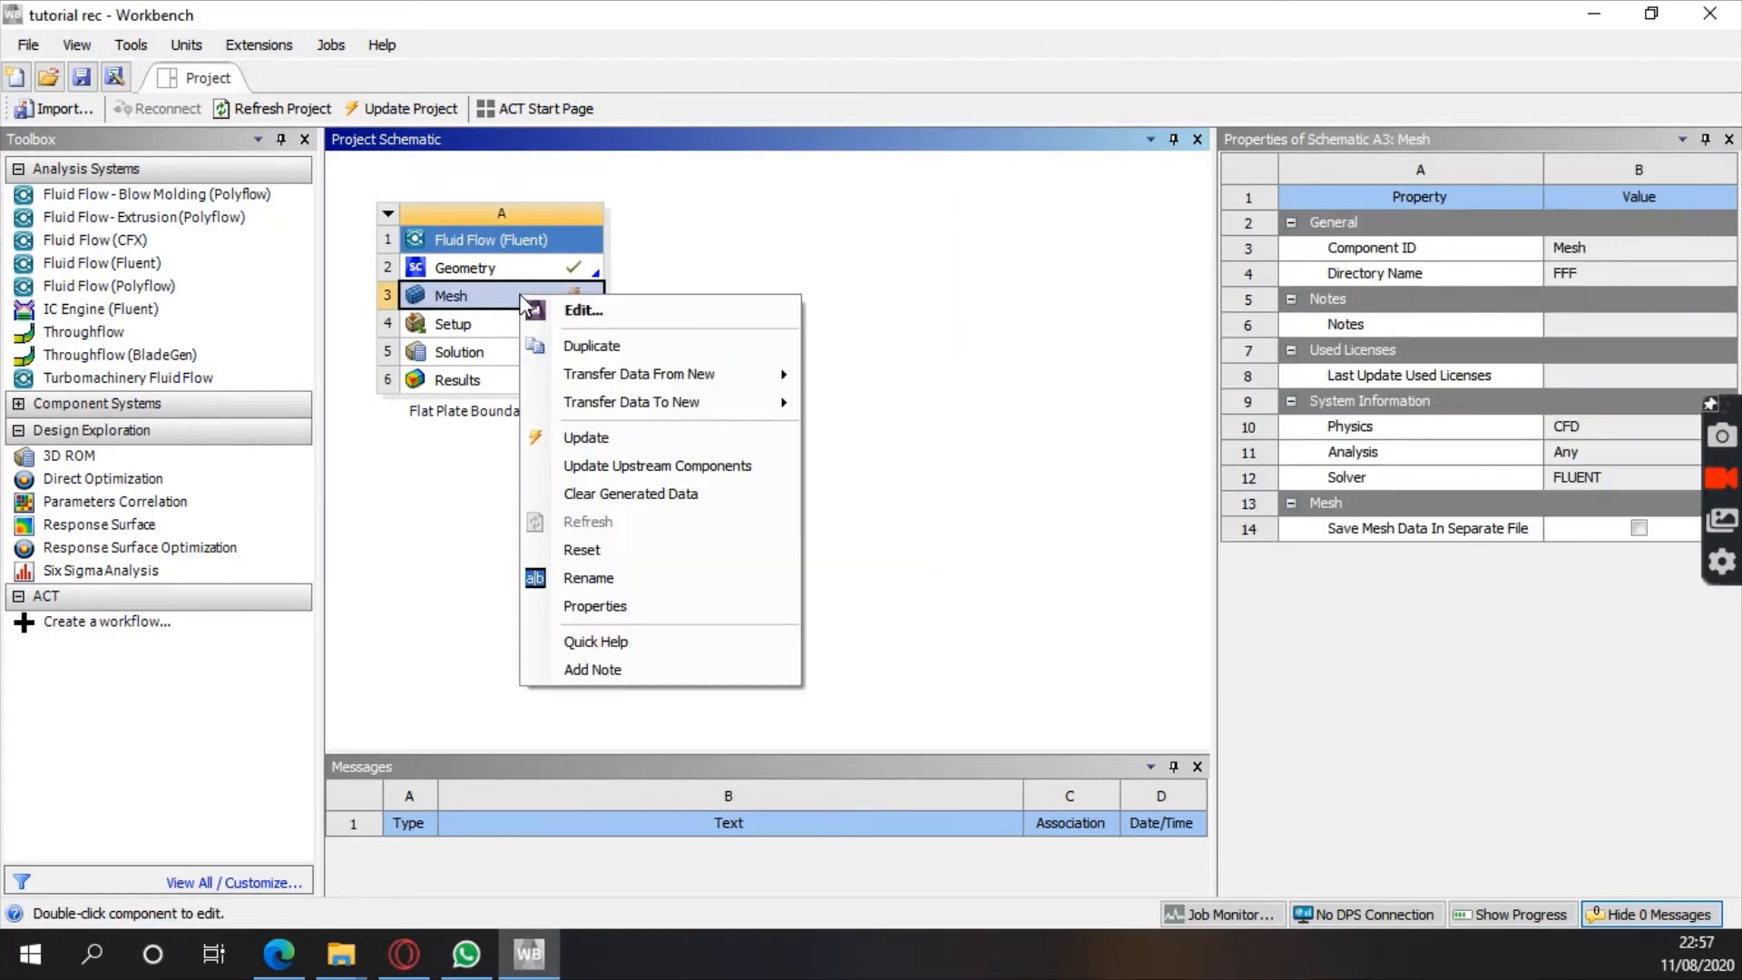
click(595, 439)
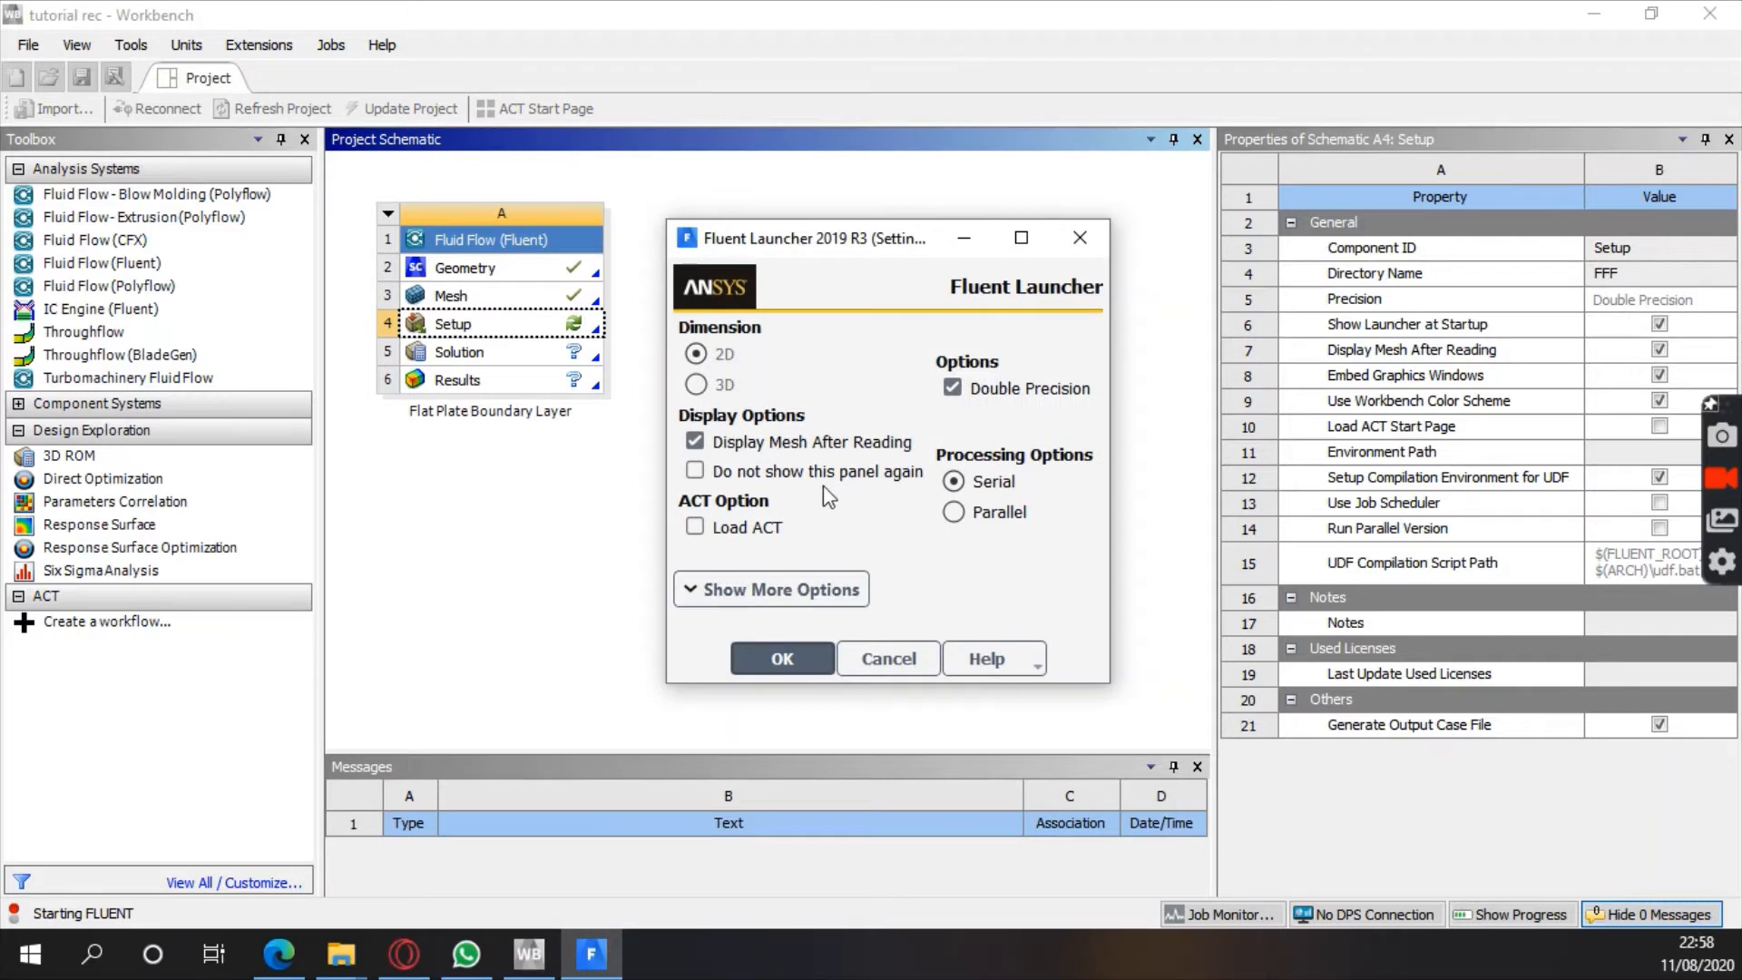
Launch Fluent from Setup with the 2D, Double Precision and Serial settings, and maximize its window
click(782, 659)
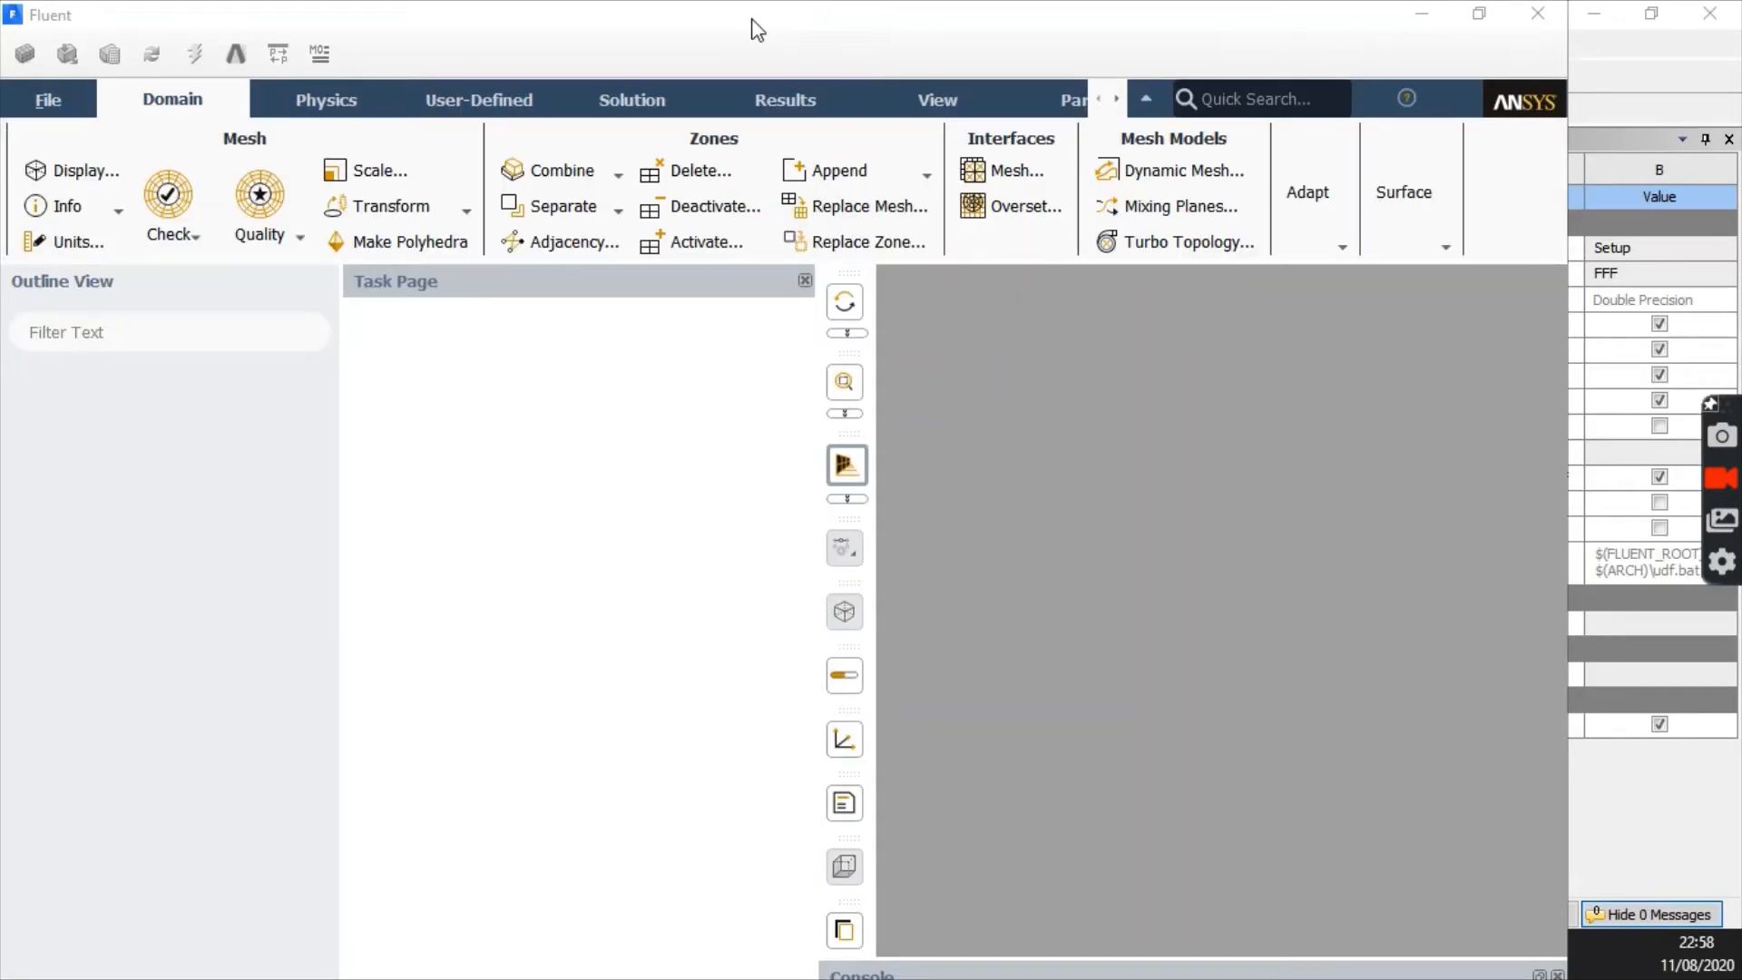
drag(751, 30, 1015, 2)
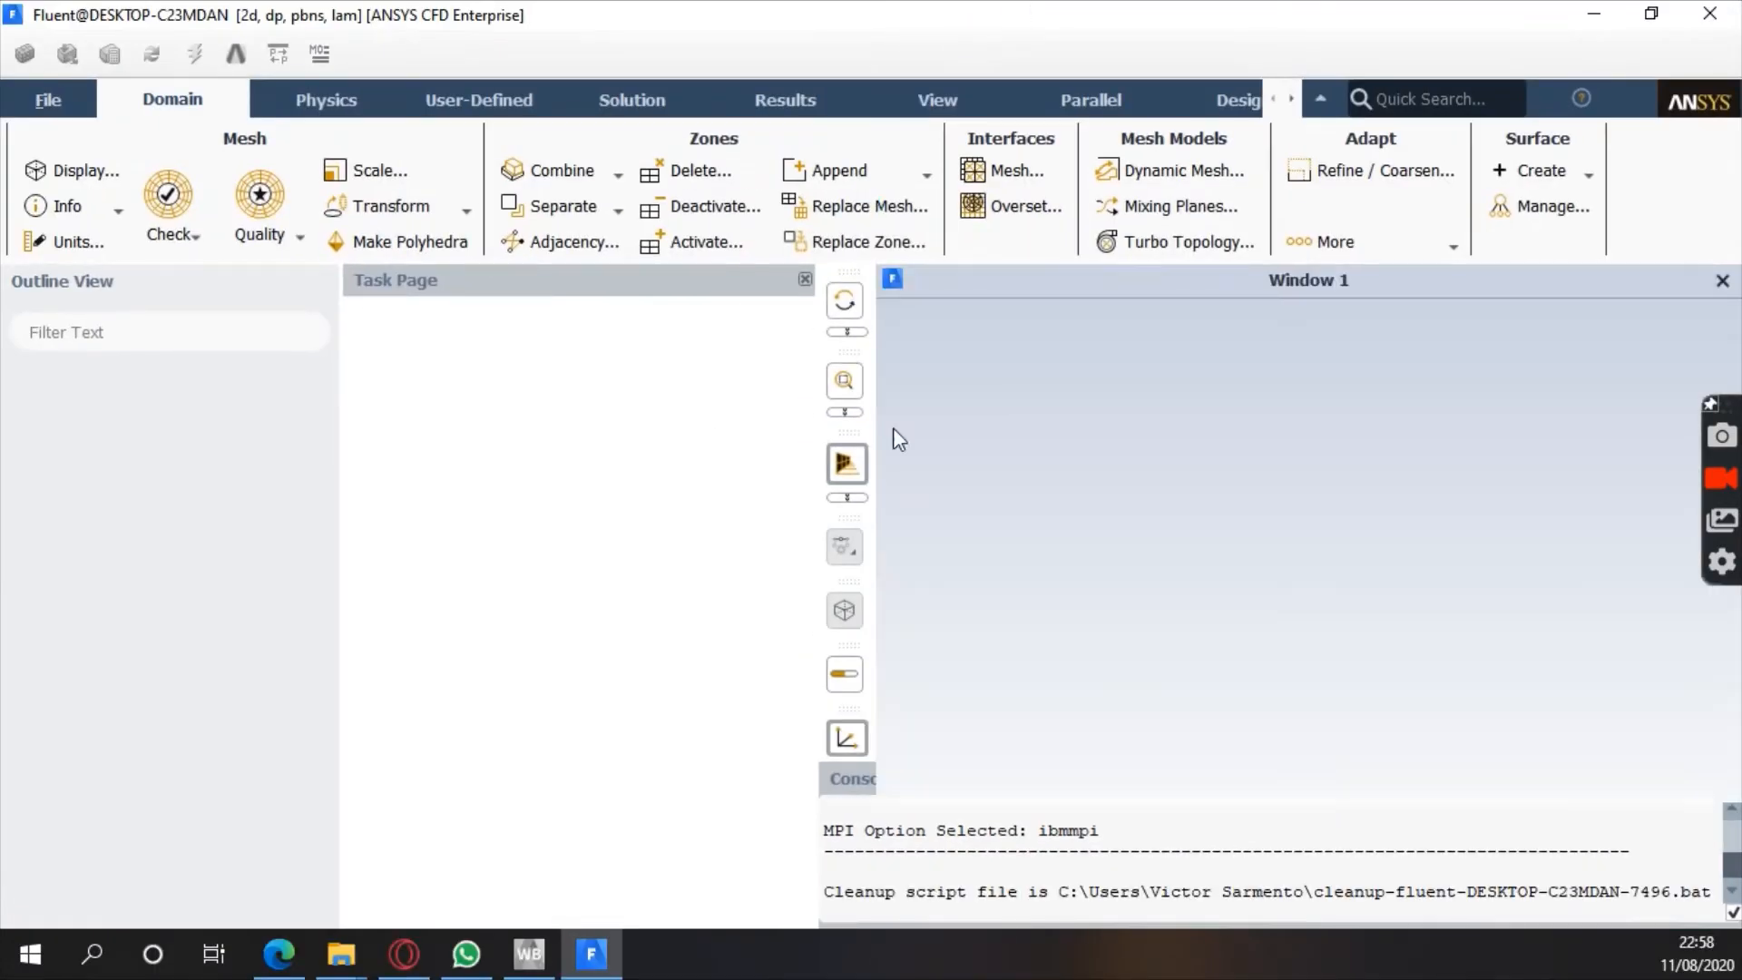
drag(1283, 730, 1565, 733)
click(1695, 288)
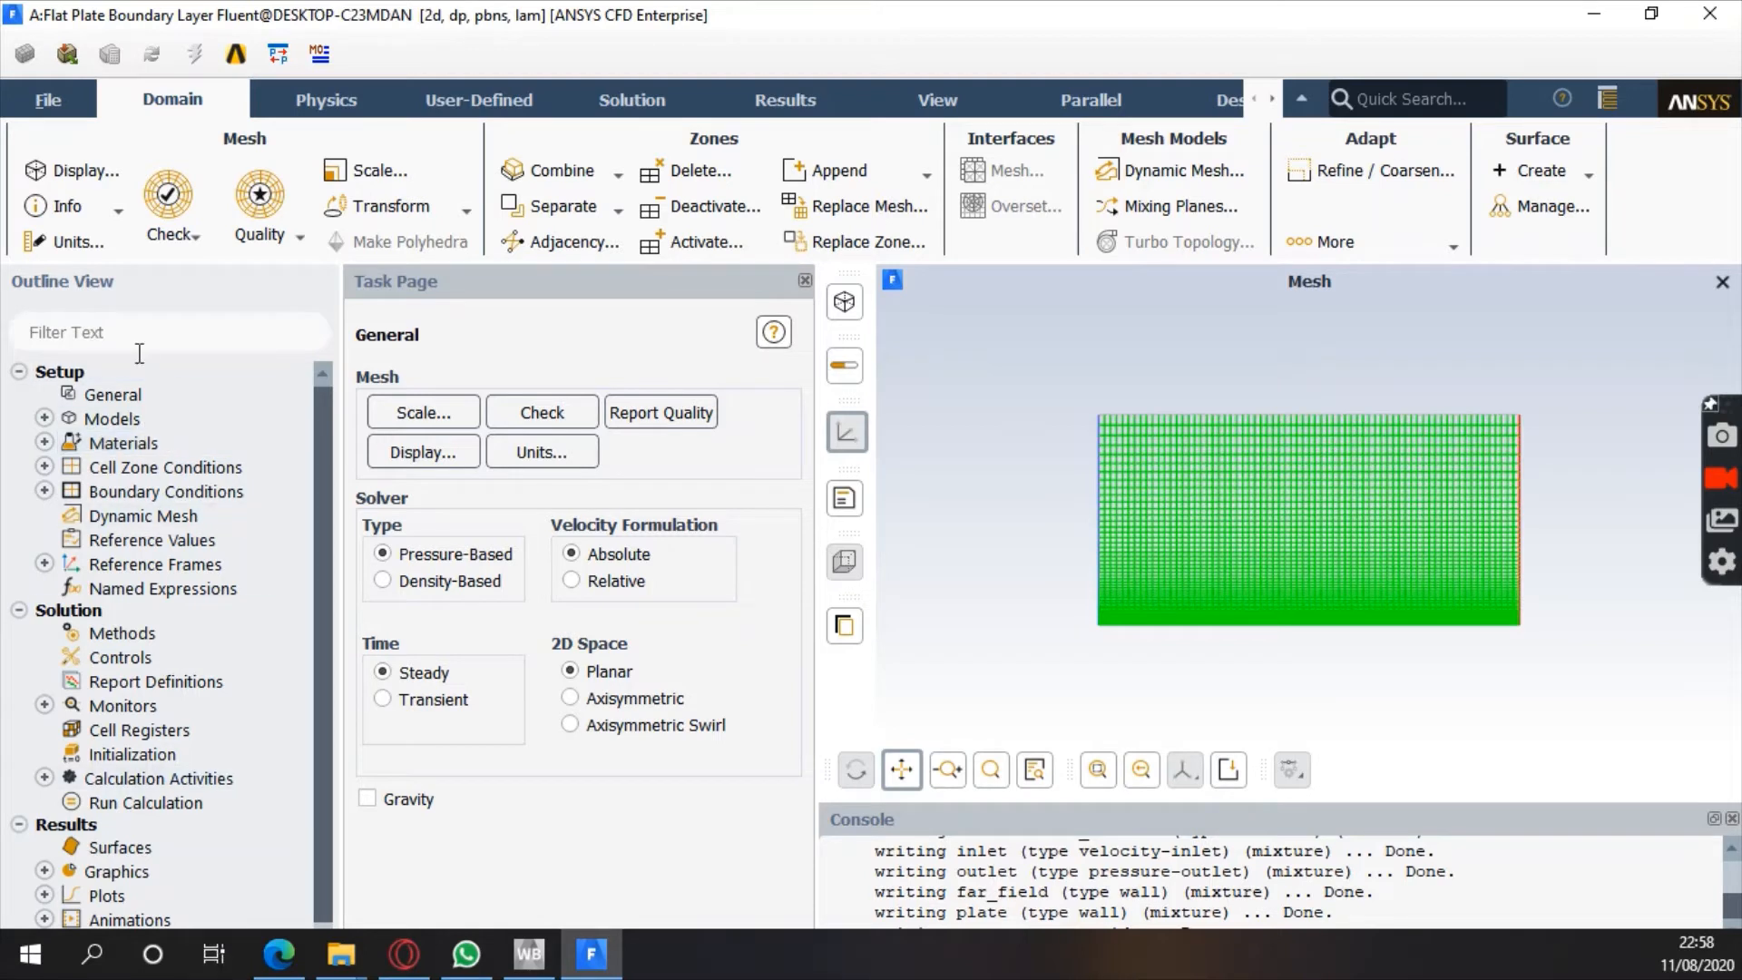
Open the Viscous model settings under Models and accept Laminar as the flow model
click(138, 396)
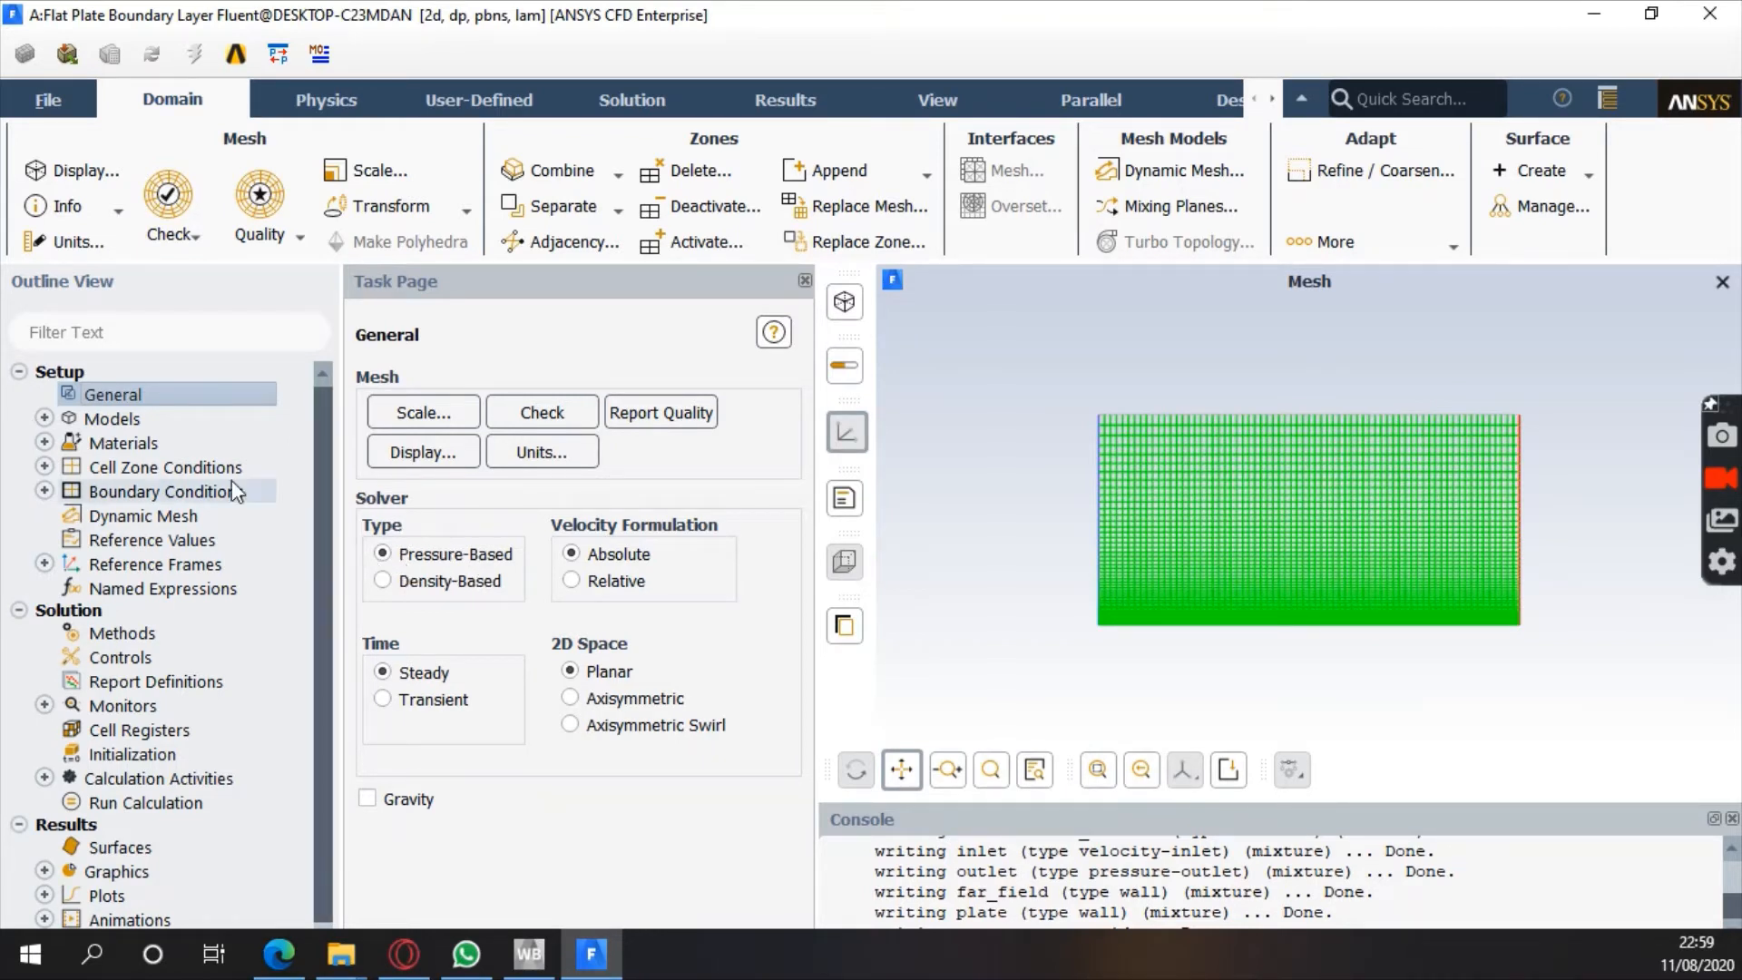
click(113, 417)
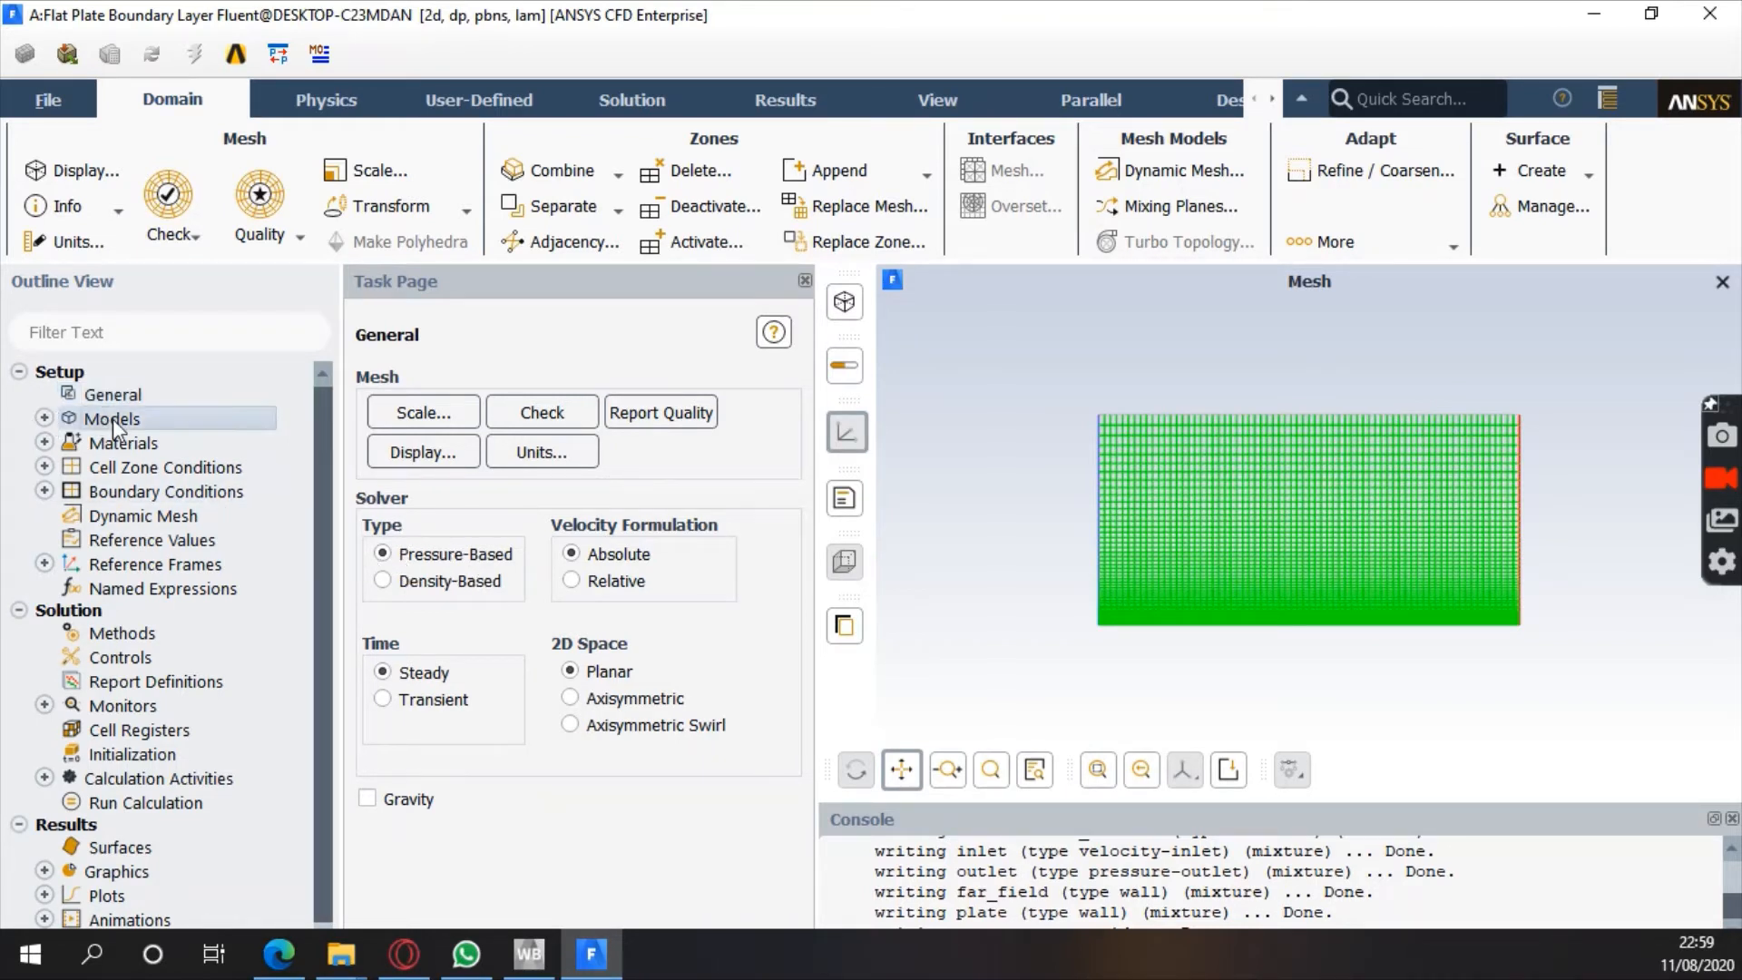
click(43, 418)
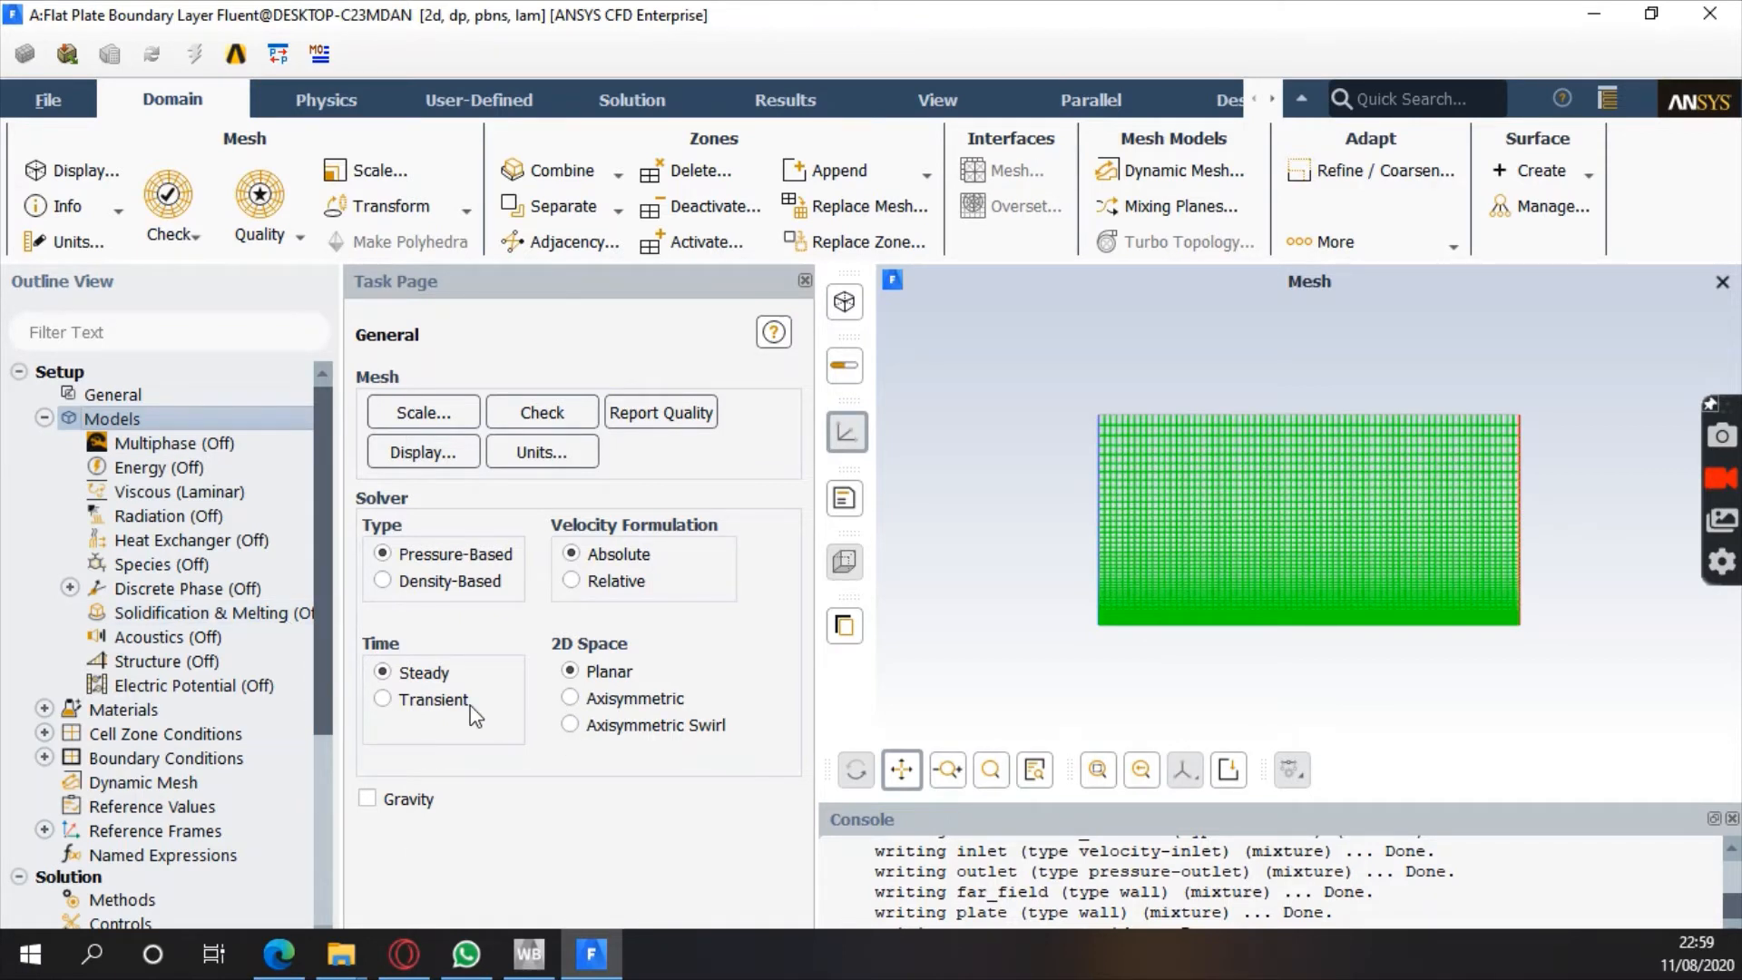
click(222, 495)
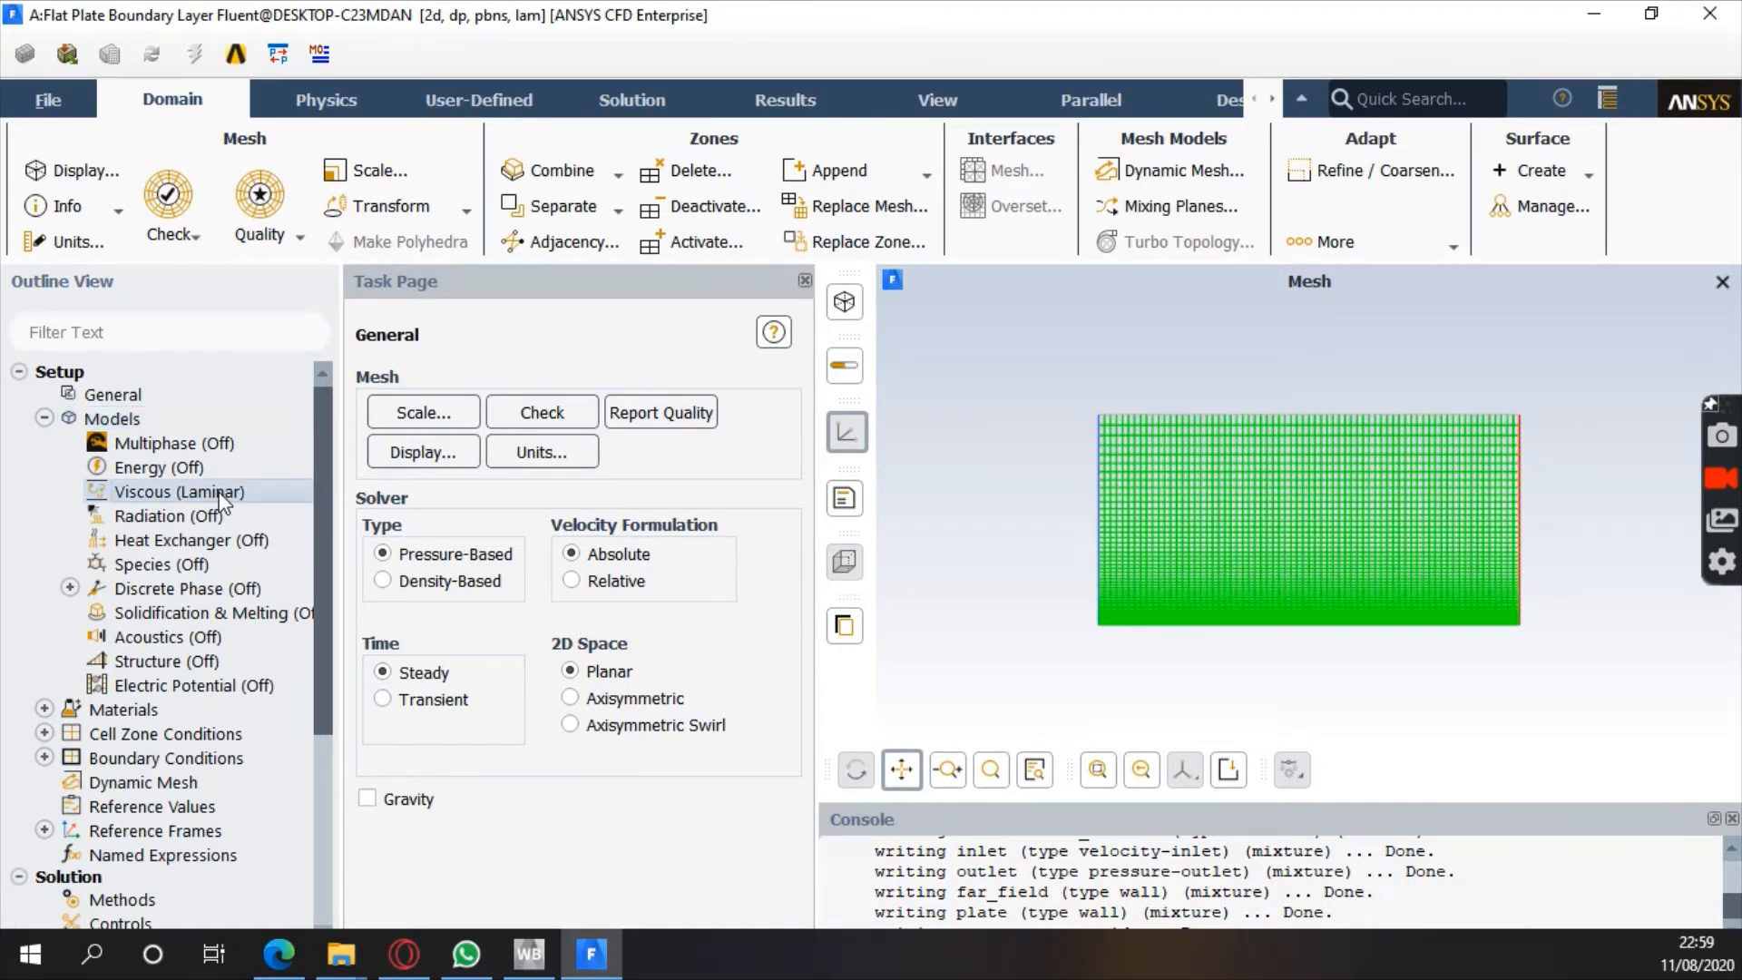
double_click(223, 494)
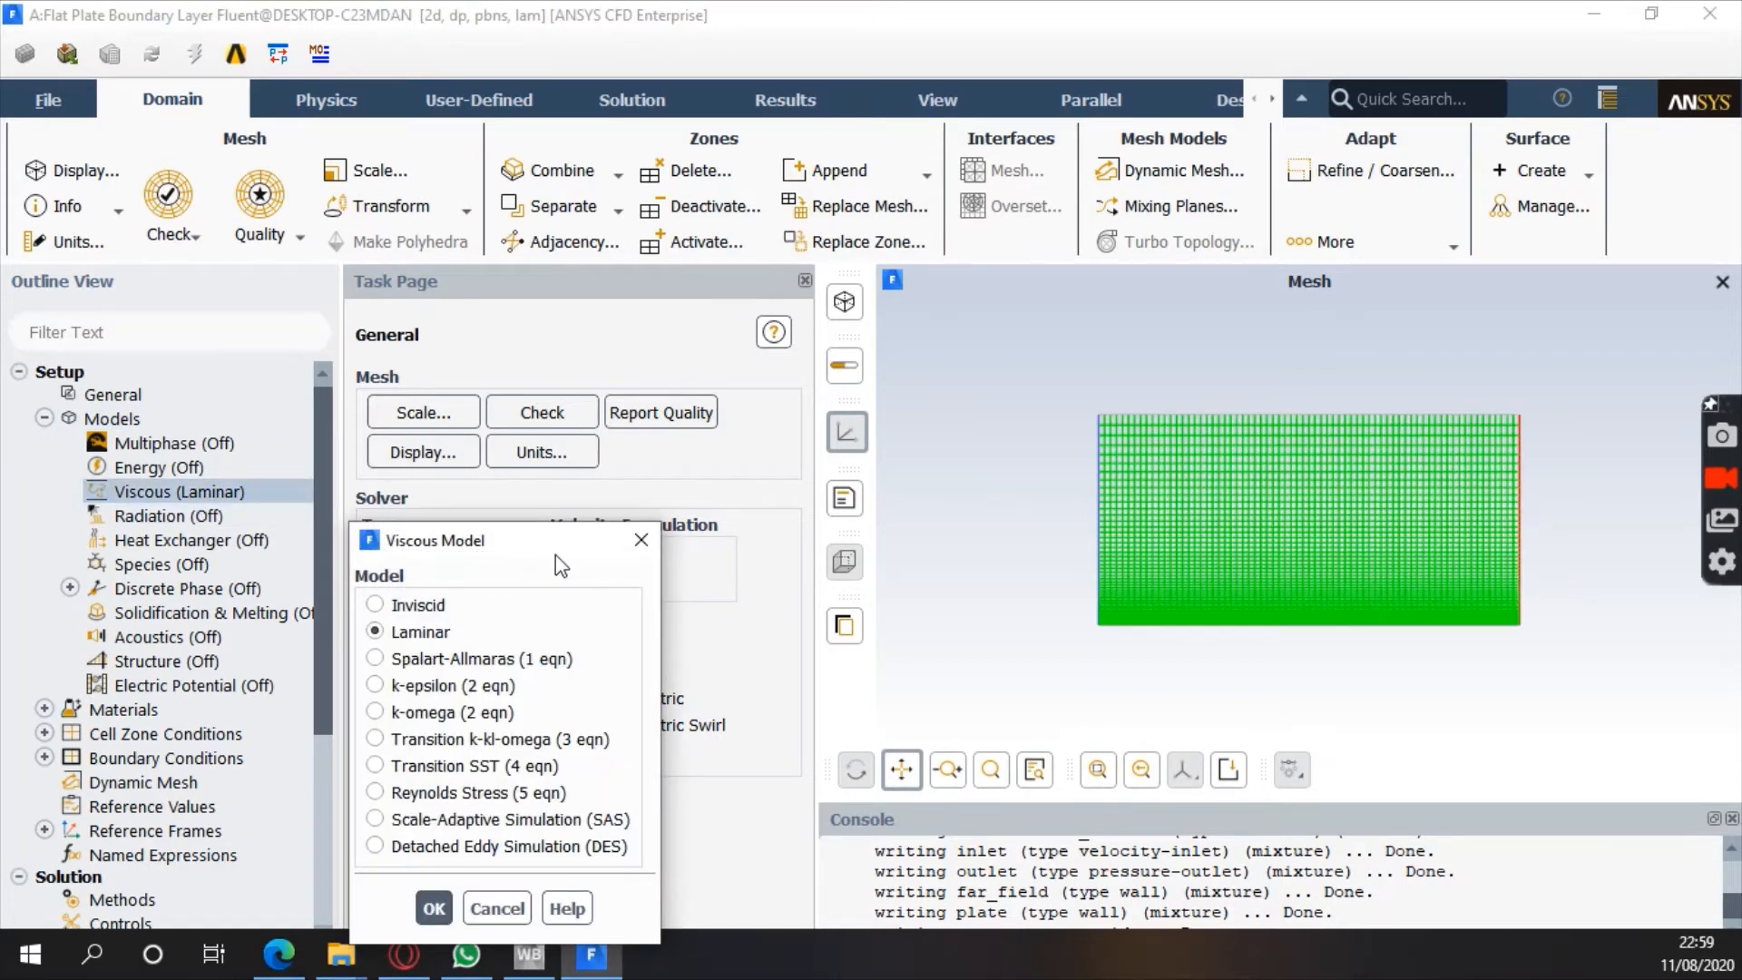
drag(532, 556, 514, 221)
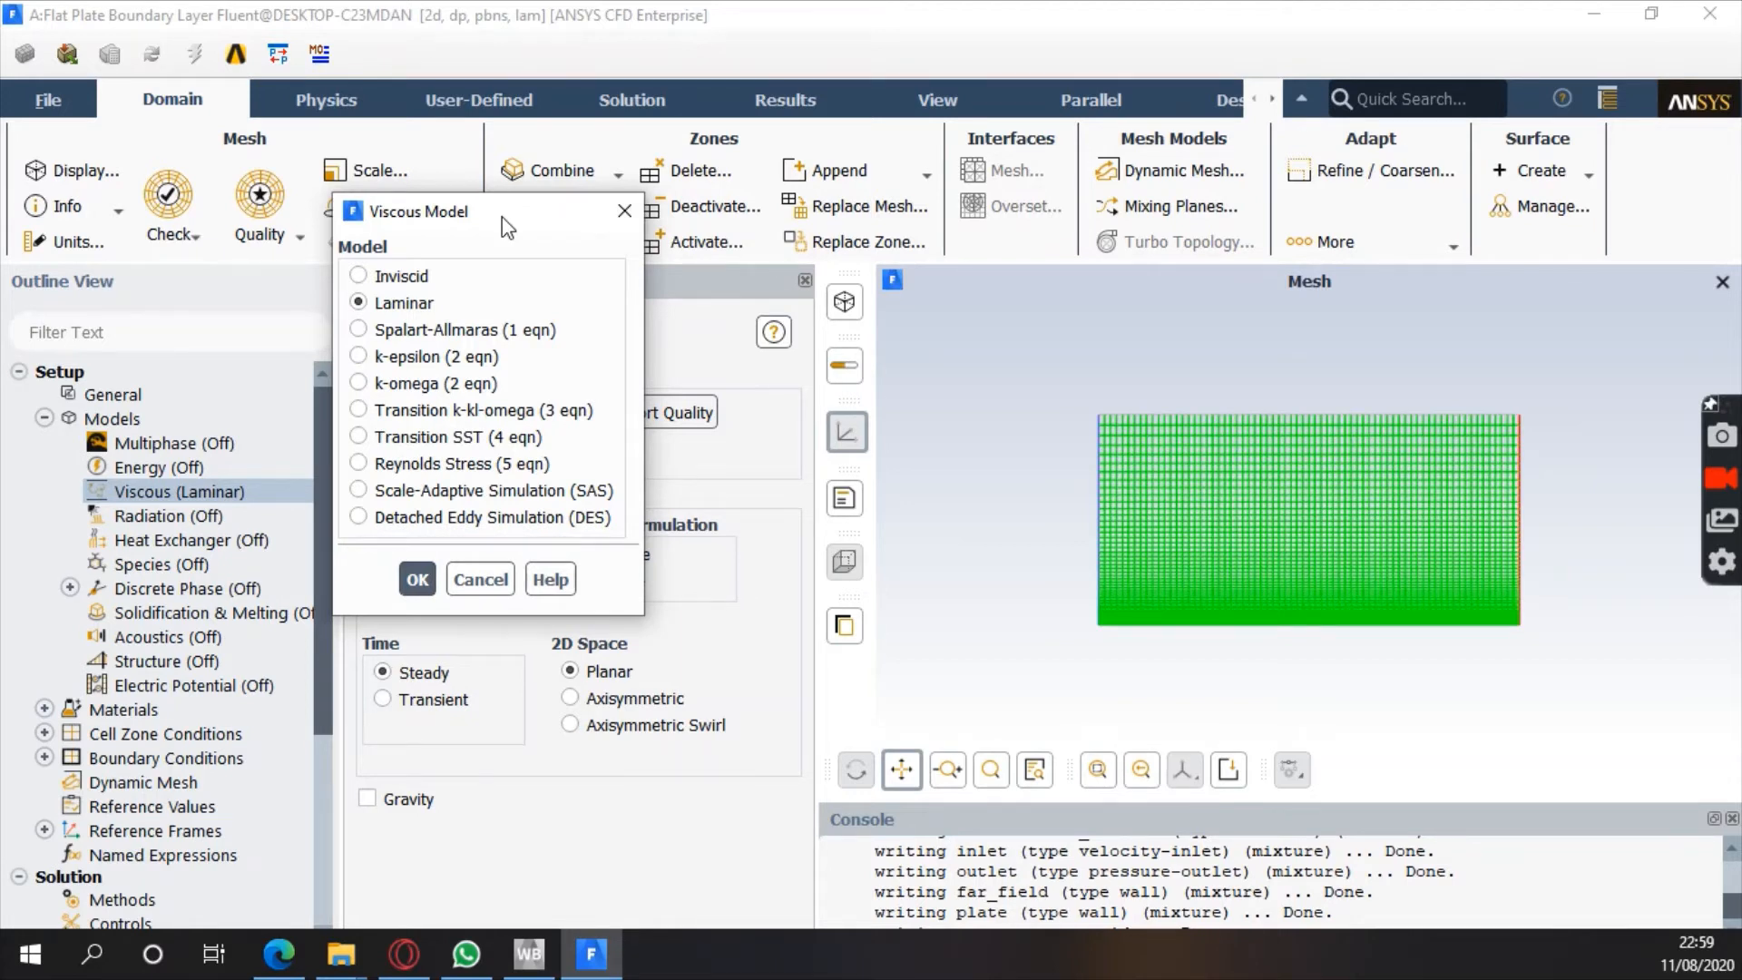
drag(496, 223, 584, 225)
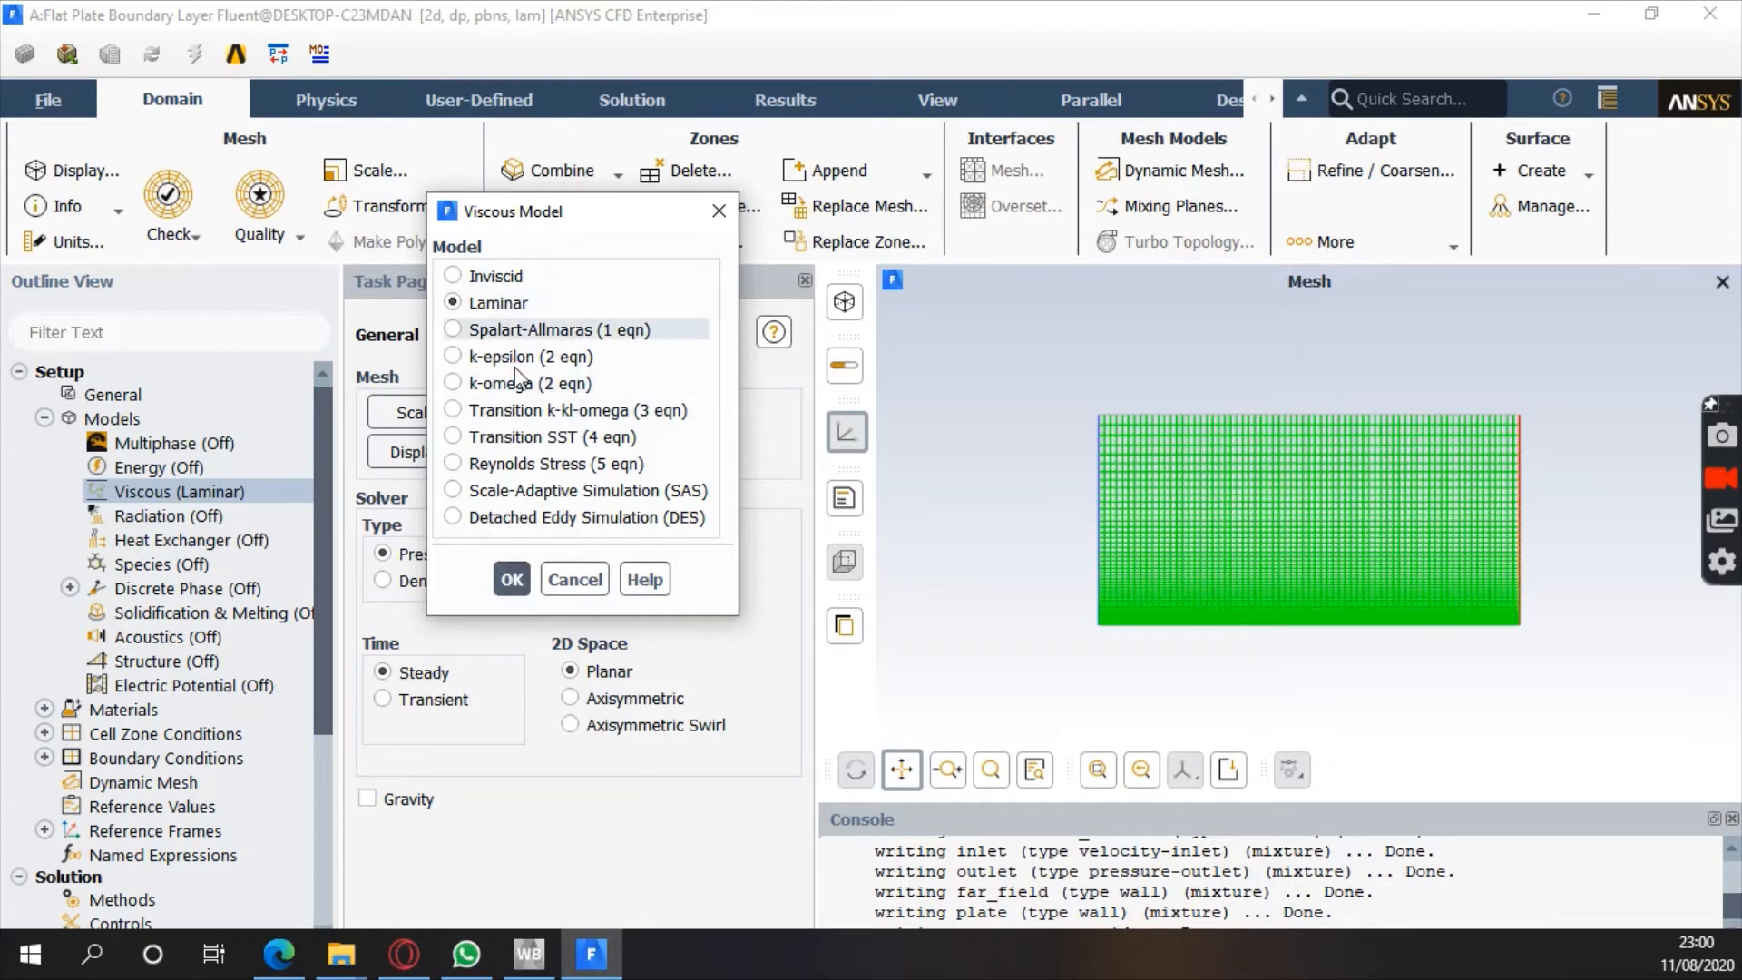
click(511, 579)
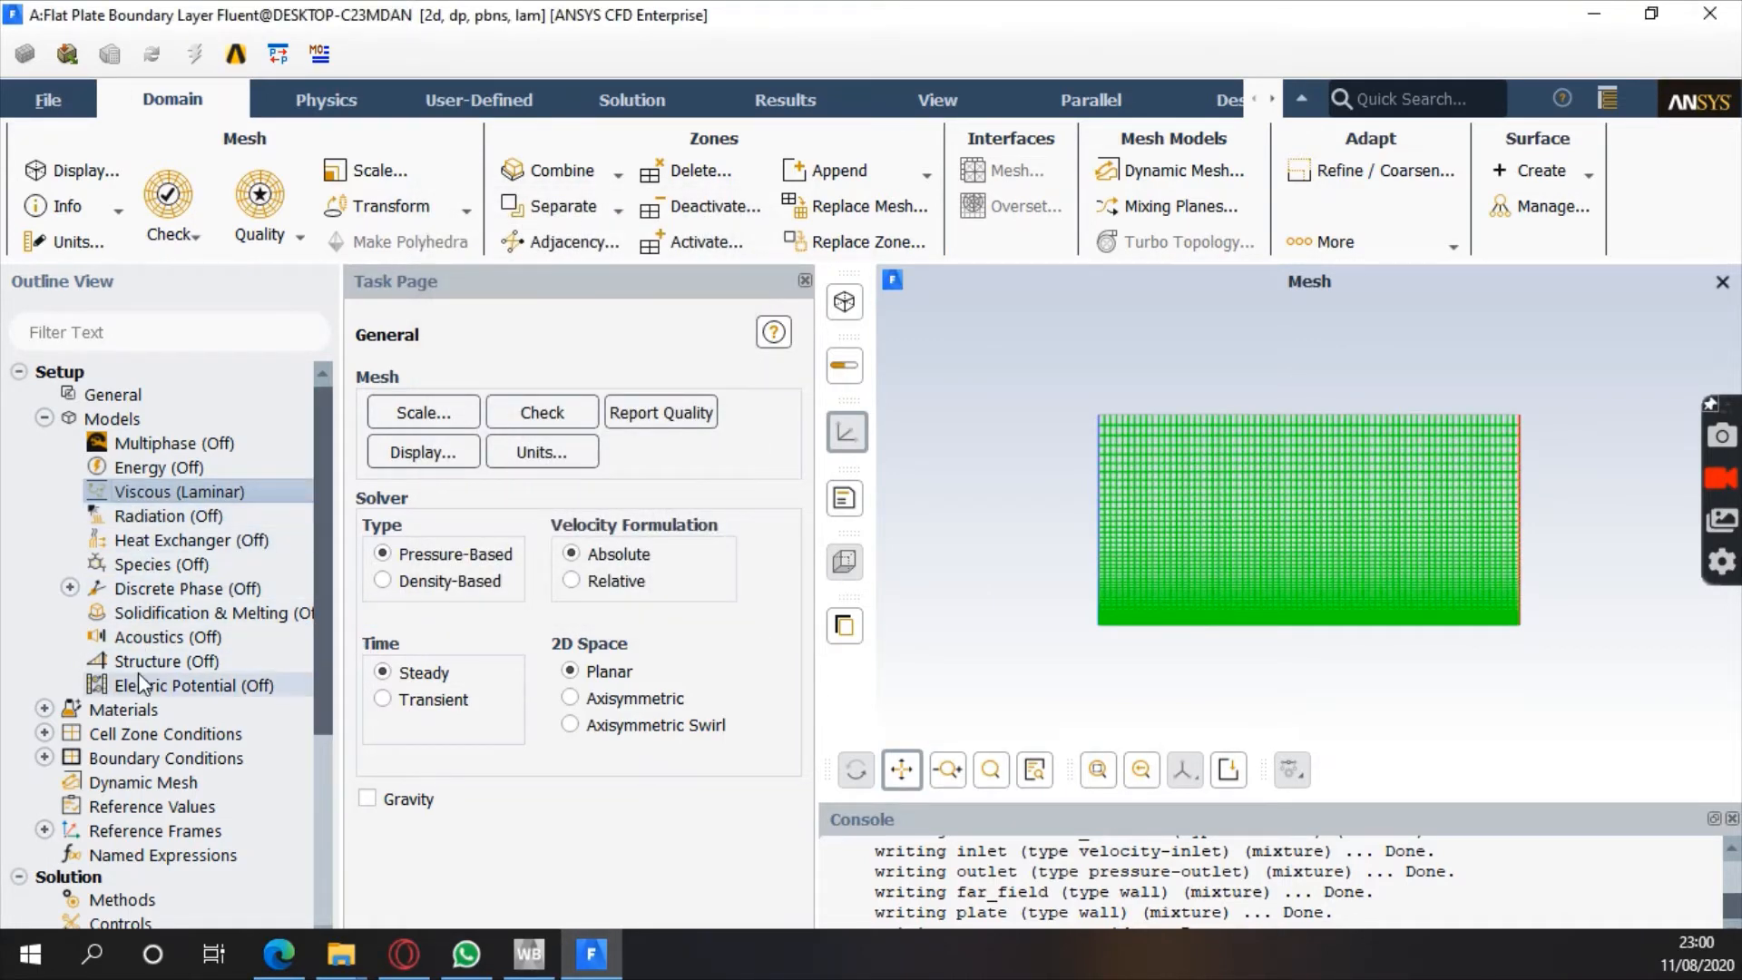
Open the fluid material air for editing and set its constant density to 1 kg/m3
click(44, 417)
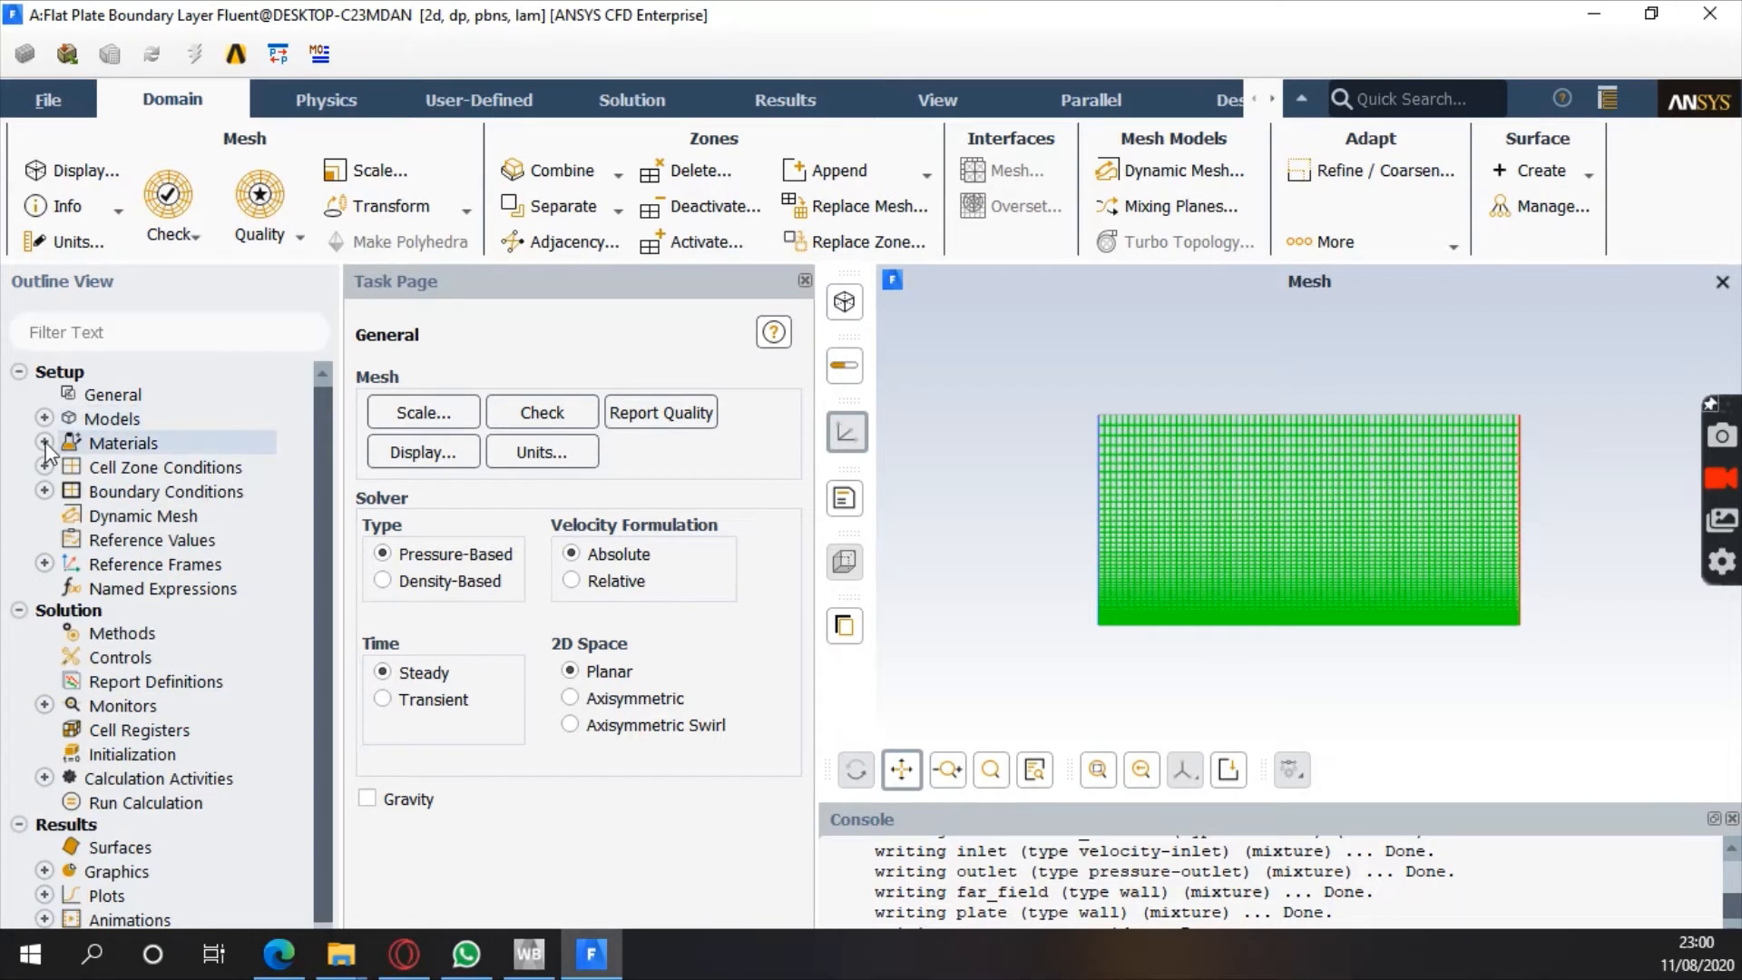
click(45, 442)
click(70, 468)
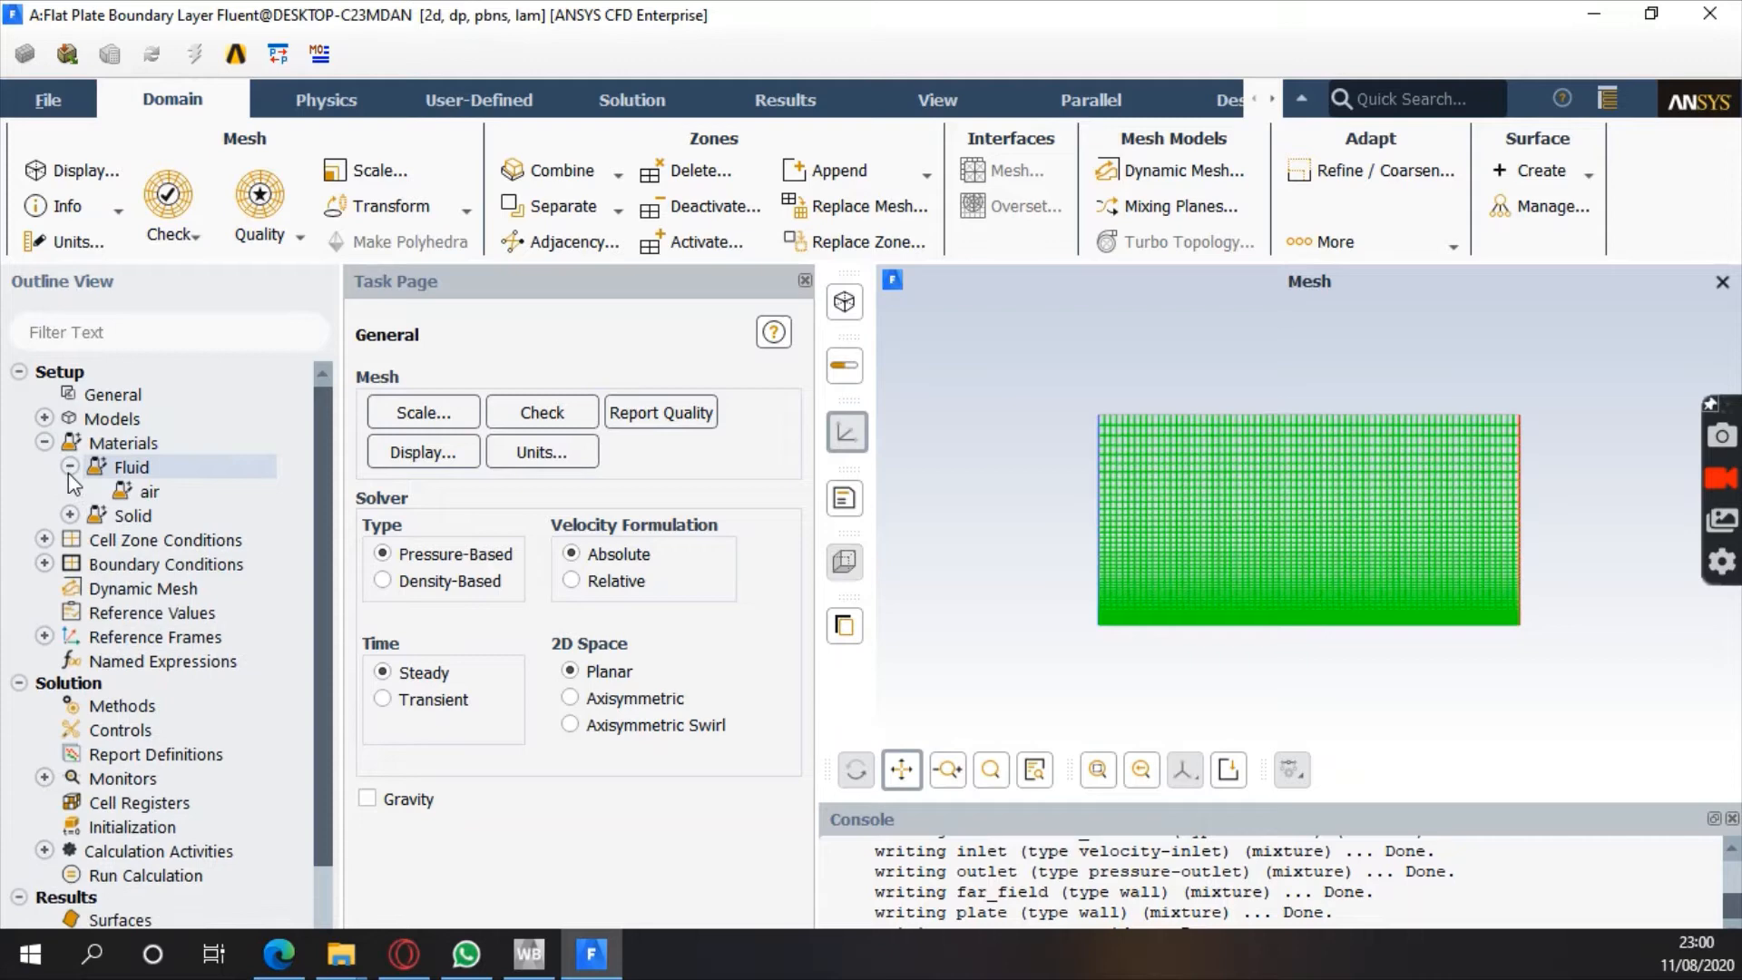
click(154, 494)
double_click(156, 499)
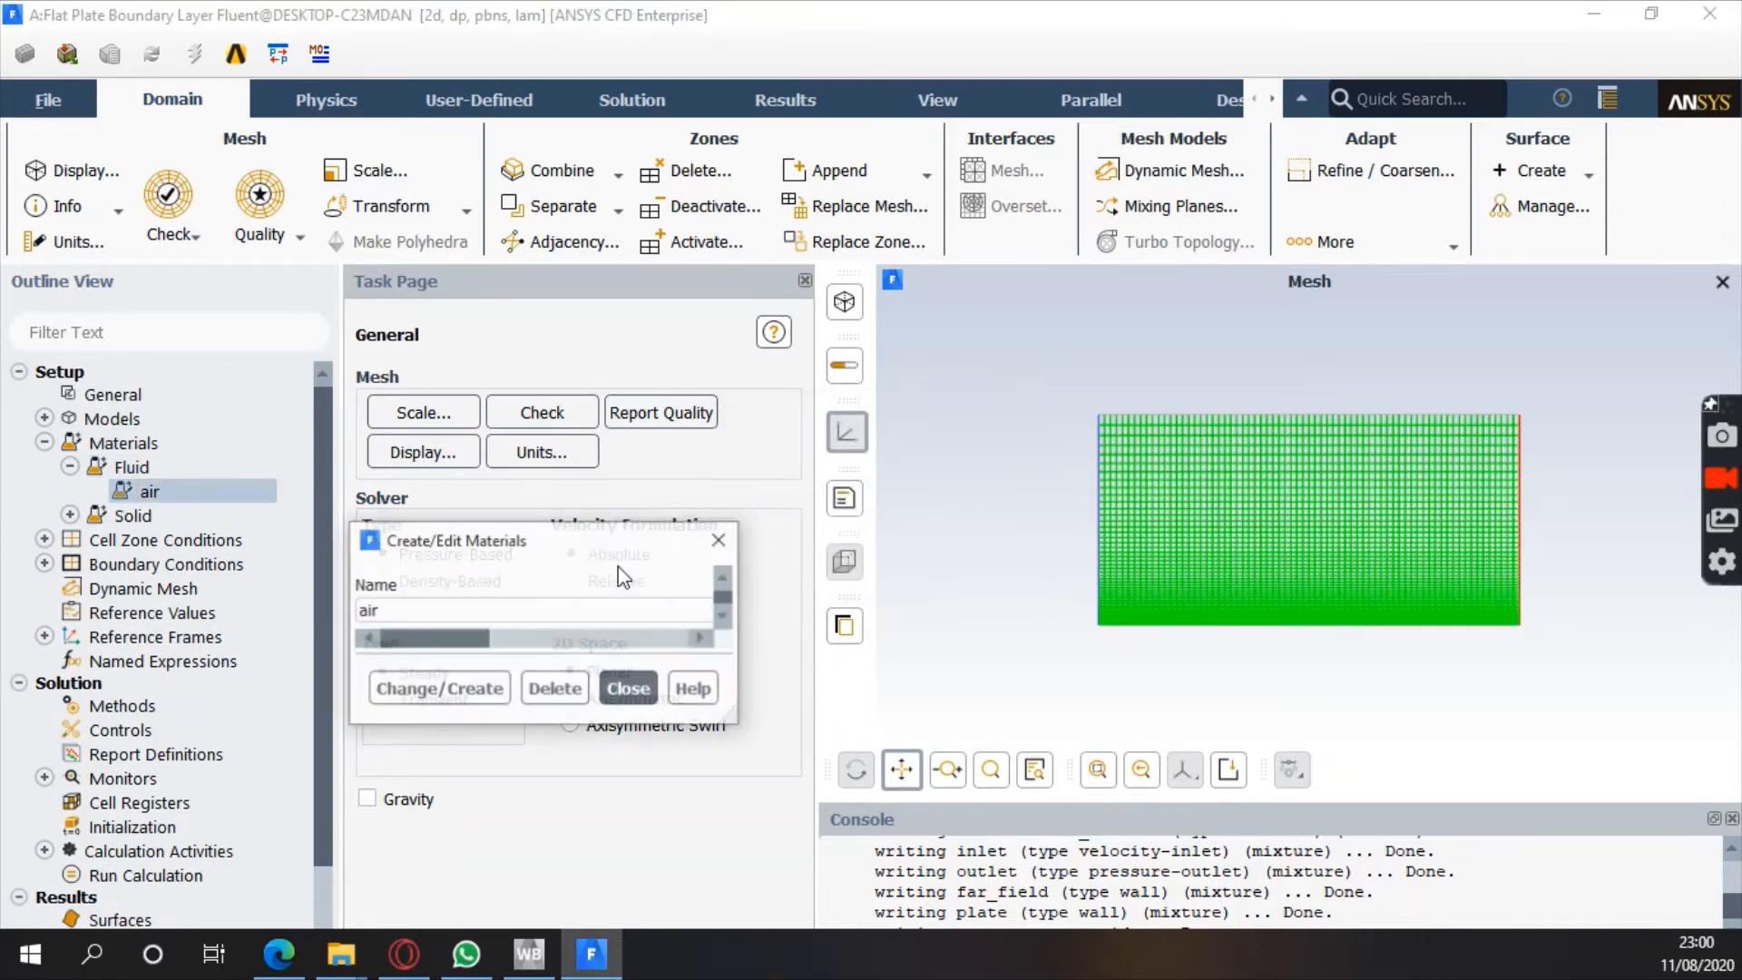
drag(647, 553, 560, 134)
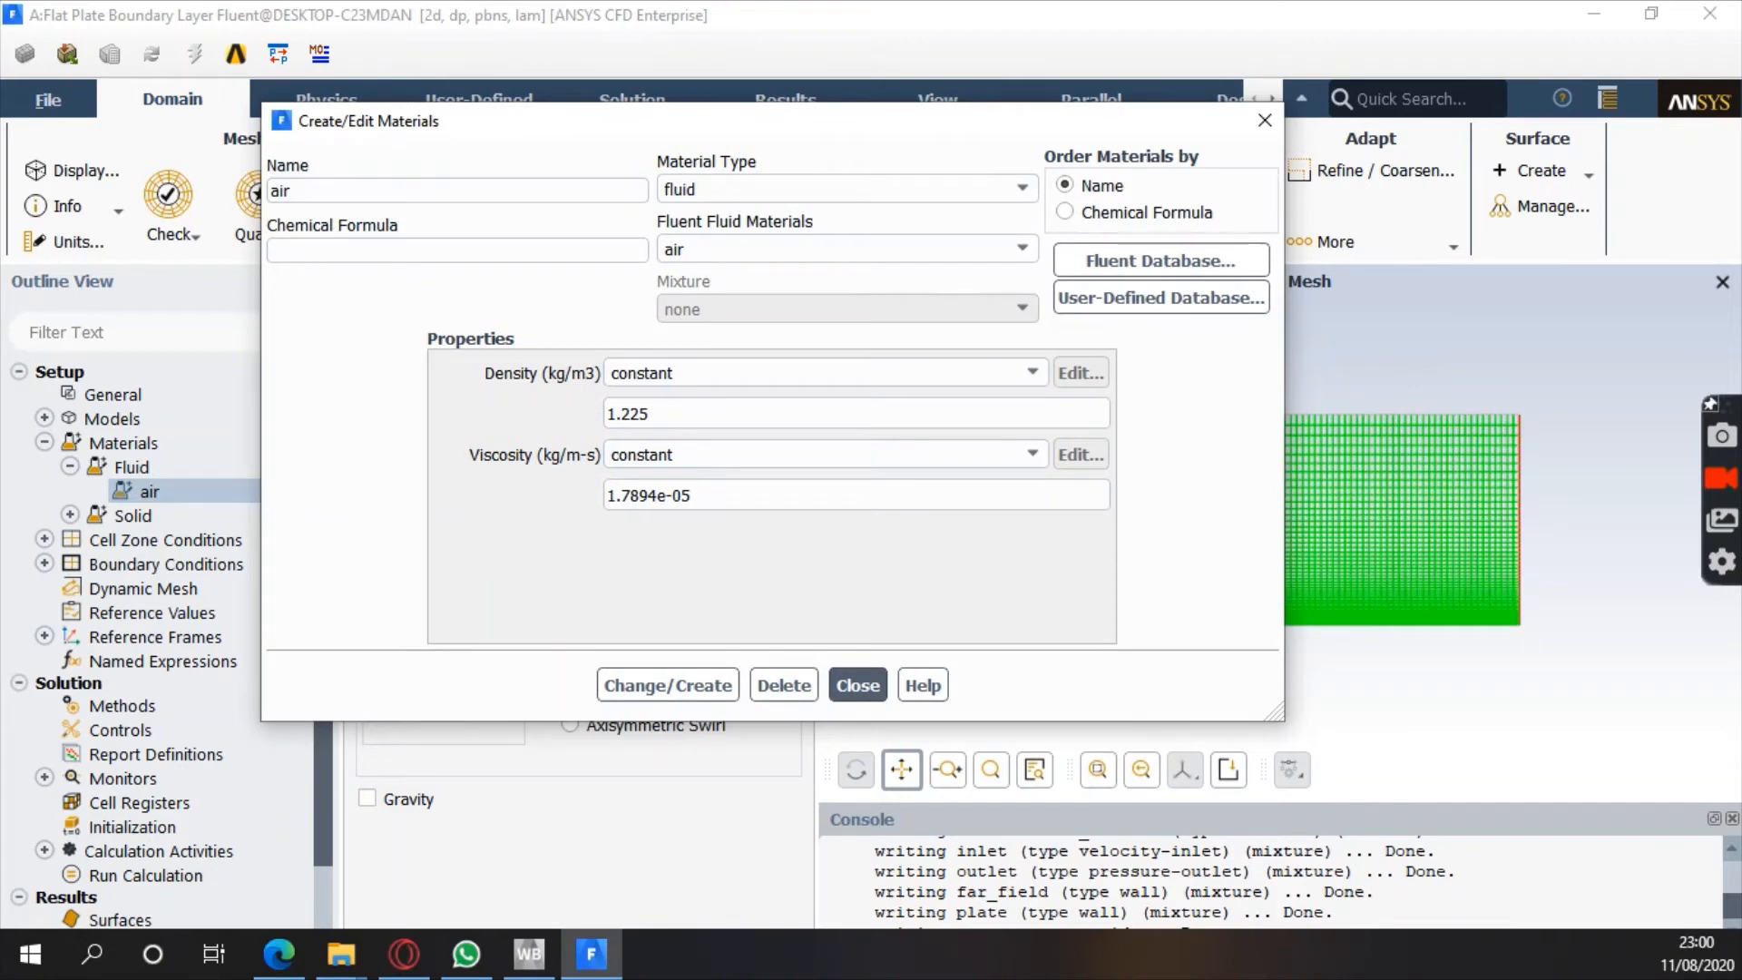
key(super+d)
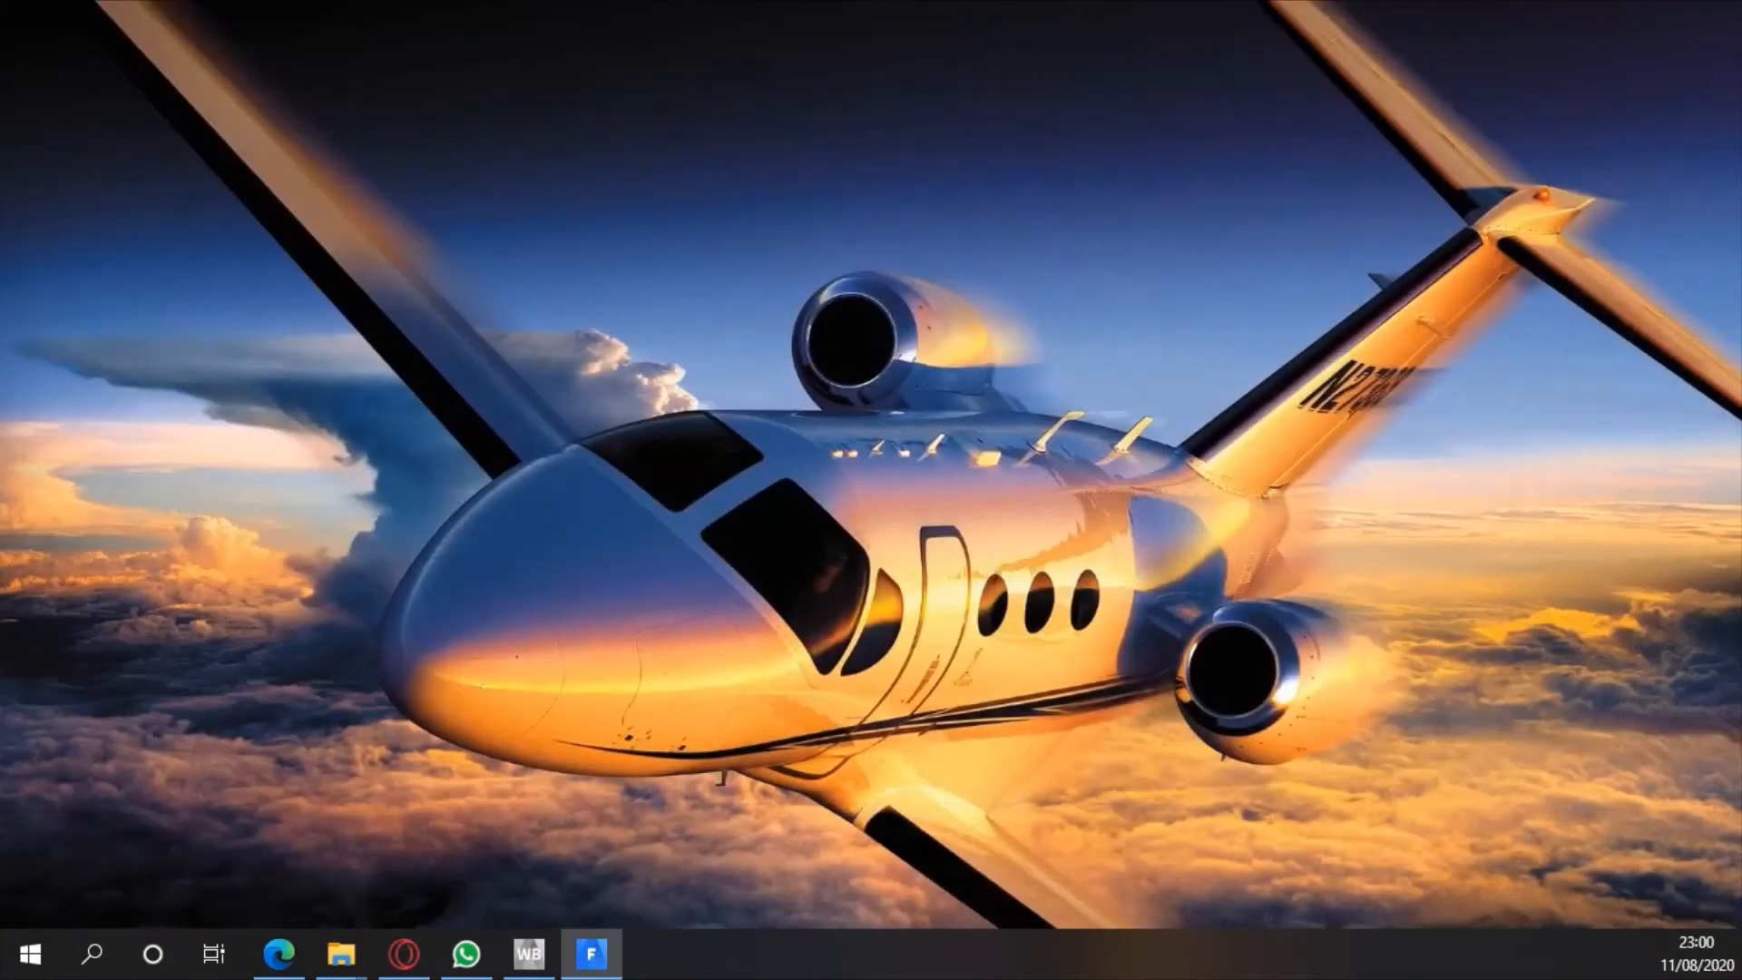
key(super+d)
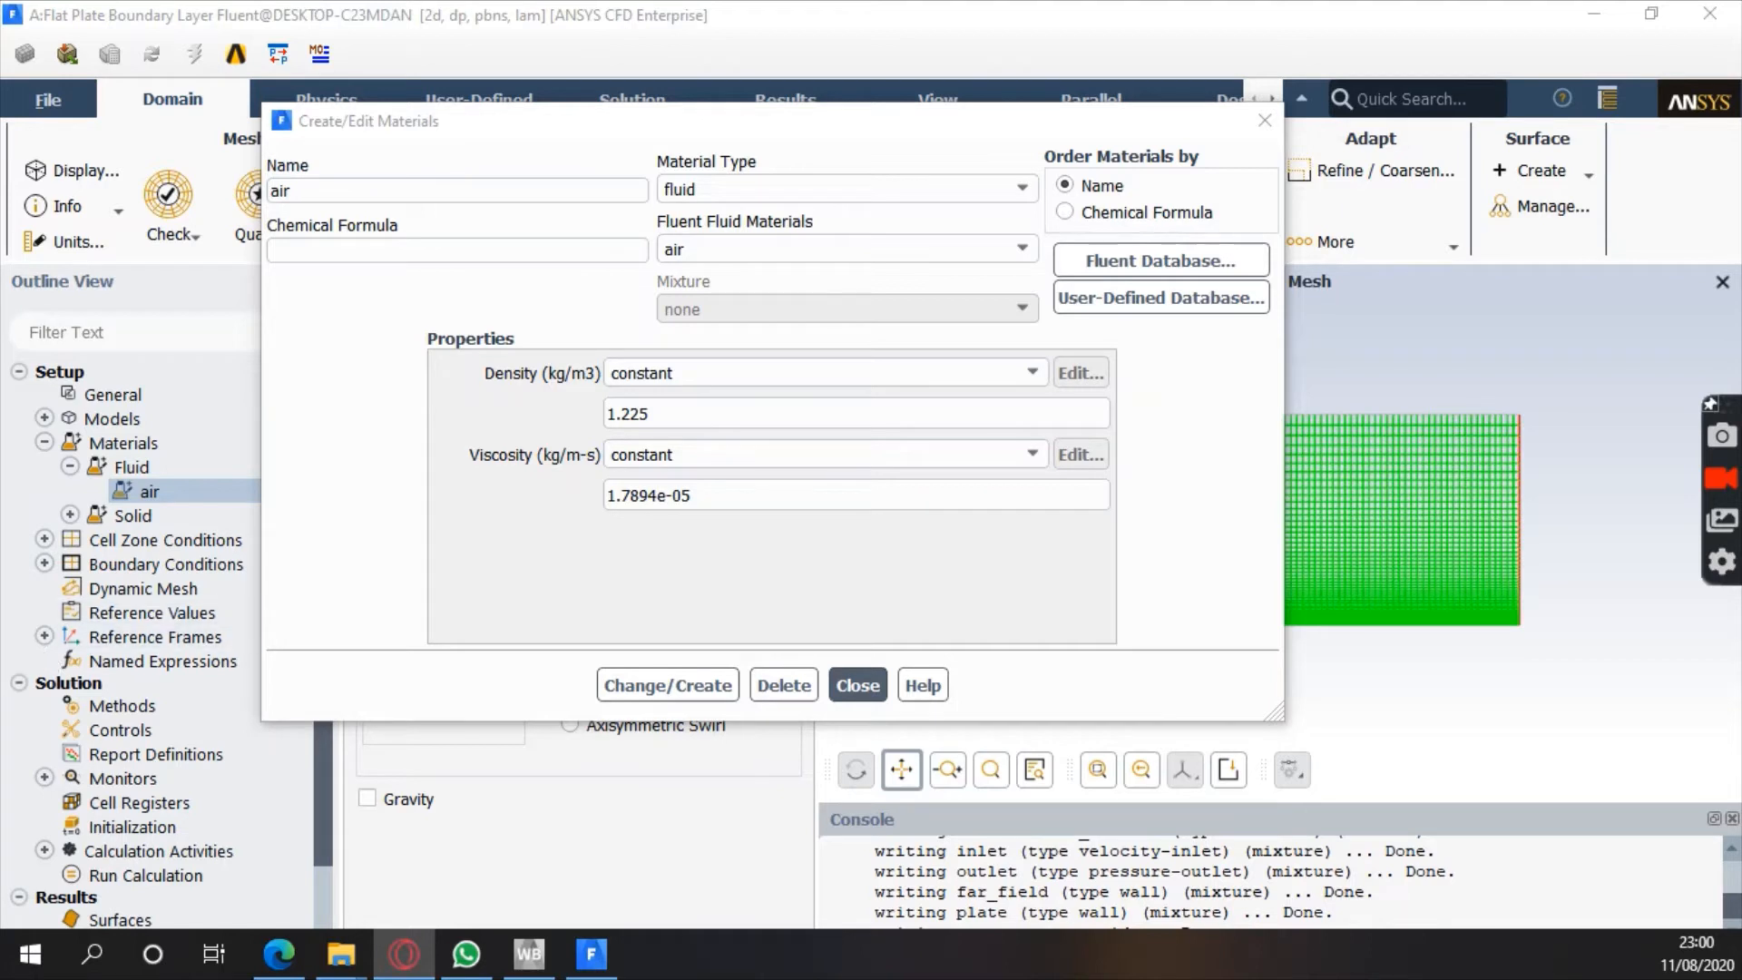
click(713, 414)
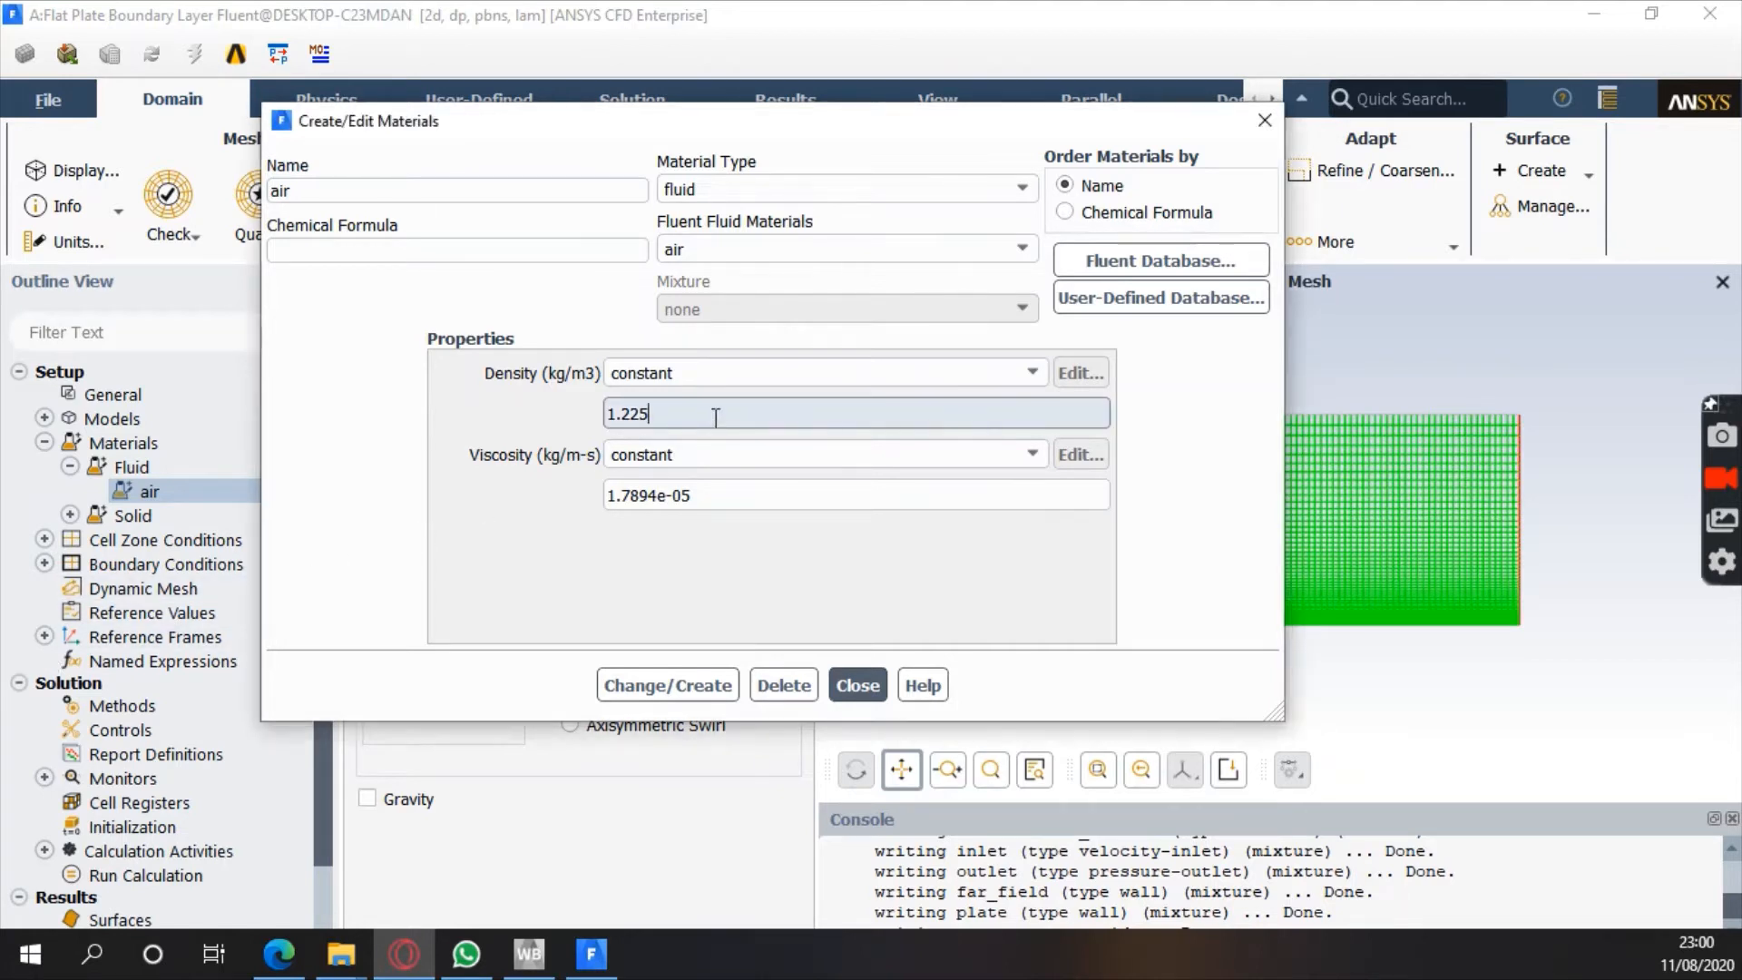
drag(714, 416, 505, 427)
text(1)
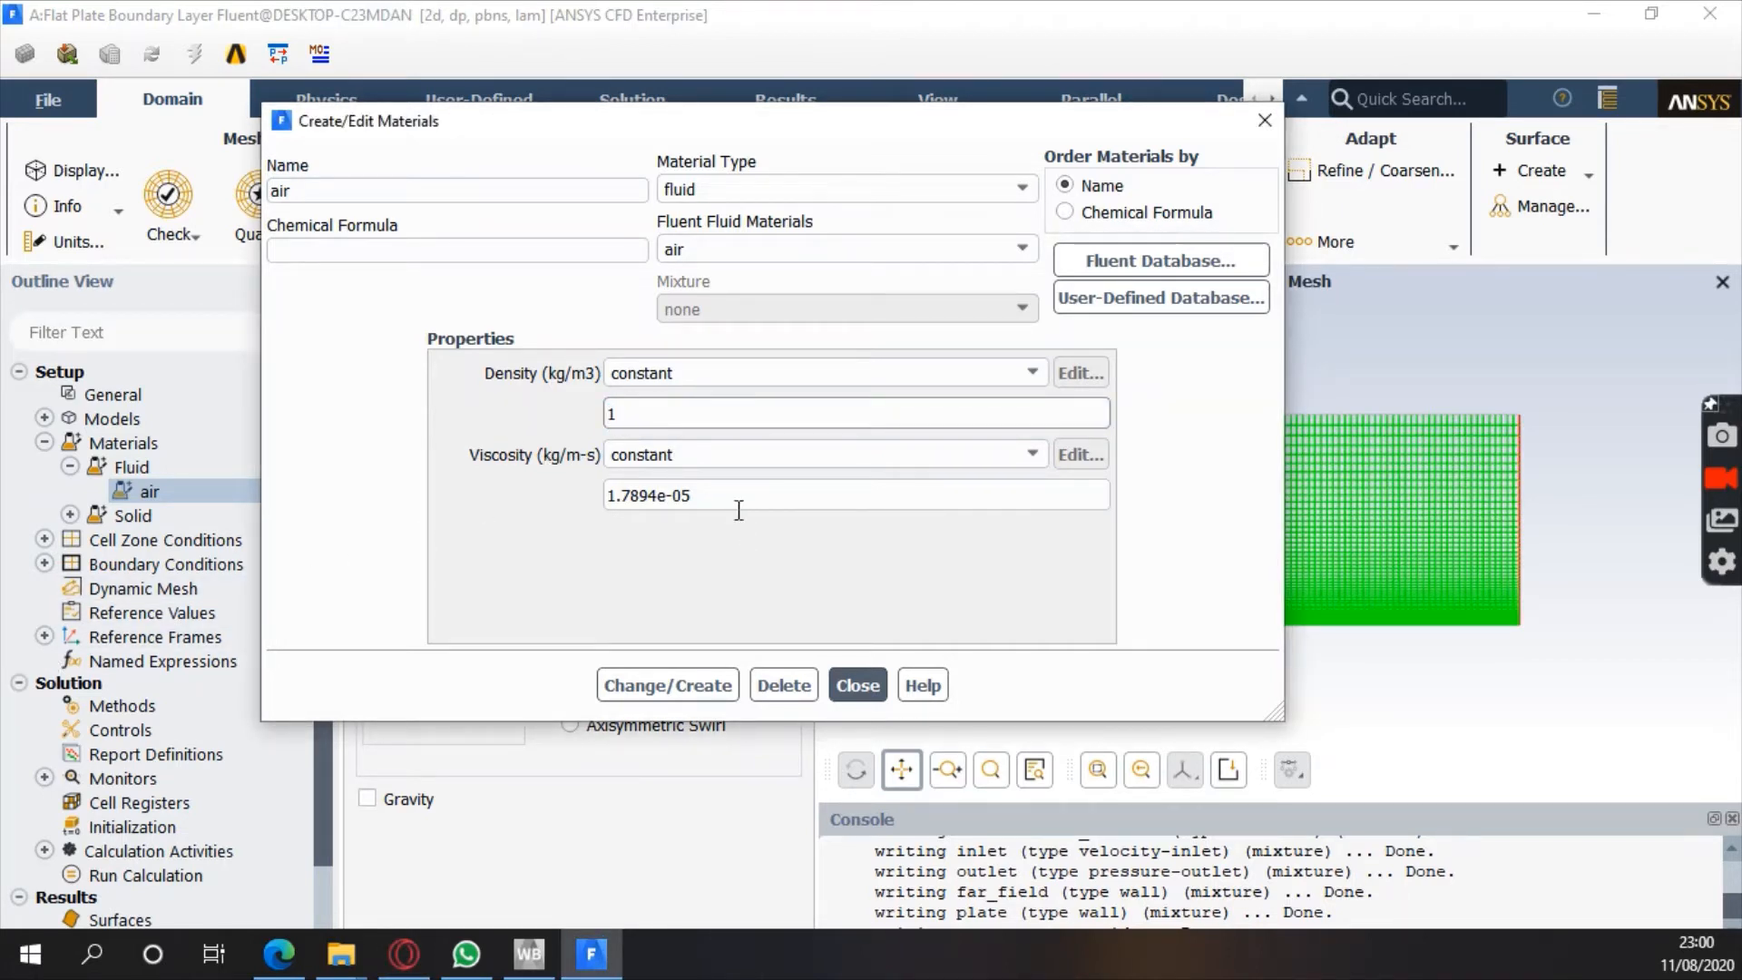
Set the constant viscosity of air to 1e-4 kg/m-s
drag(694, 495, 533, 572)
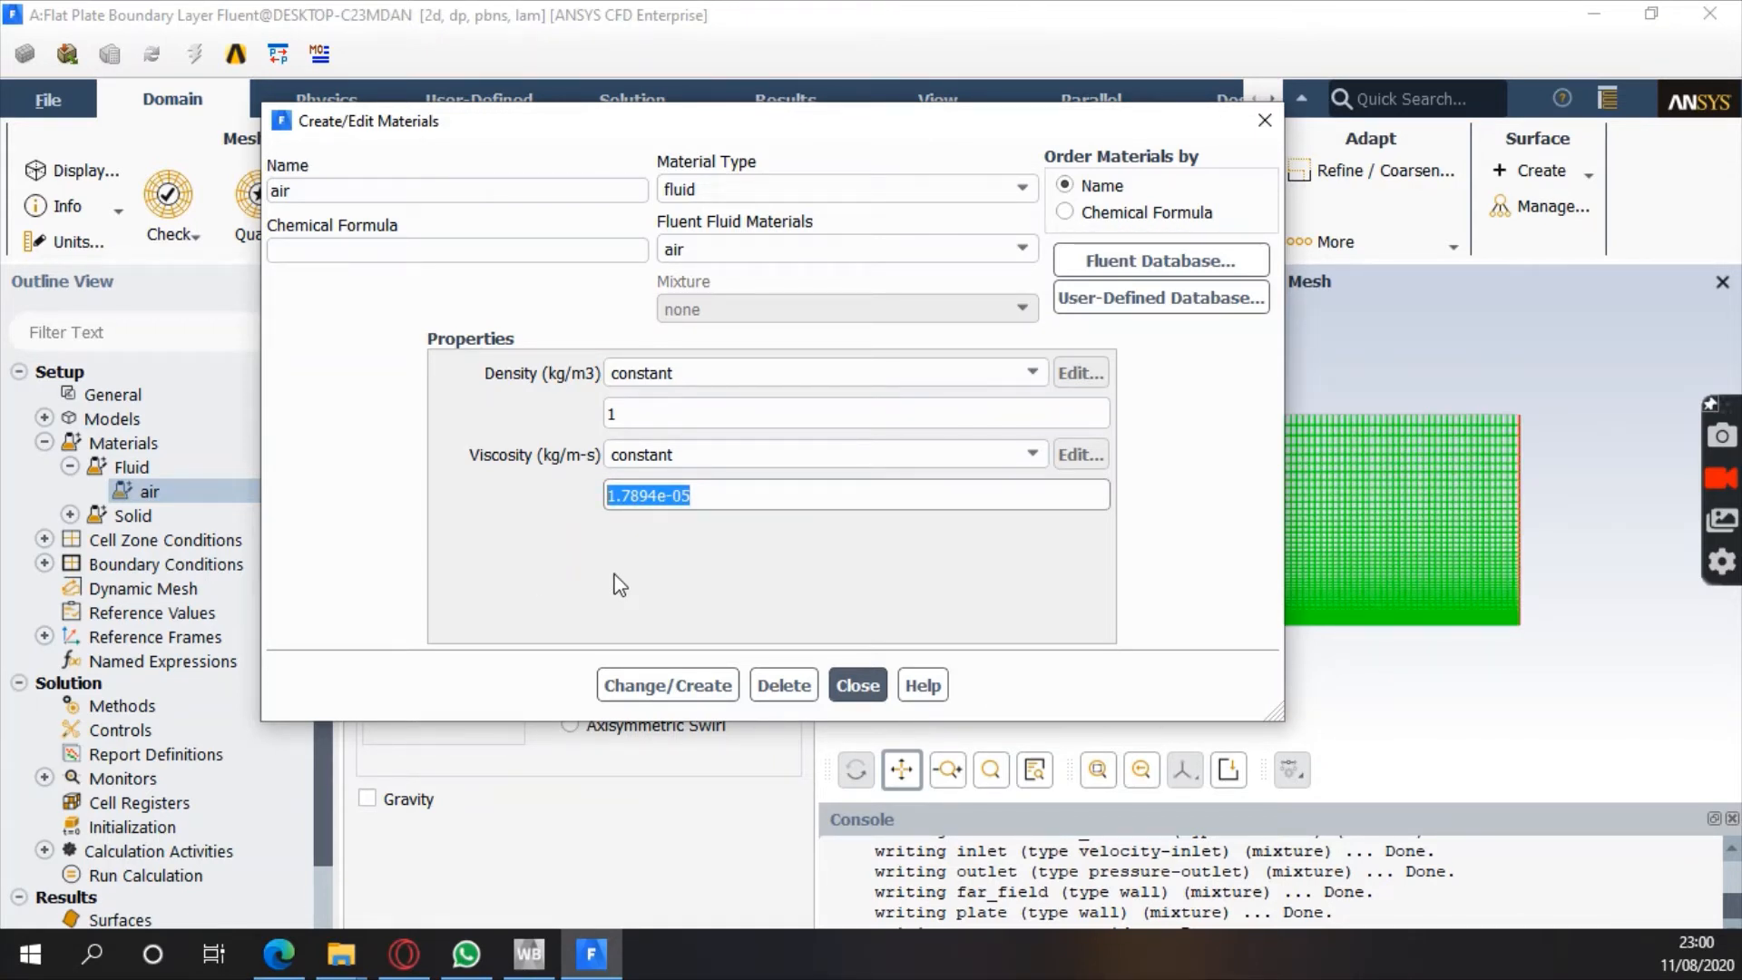
text(1e)
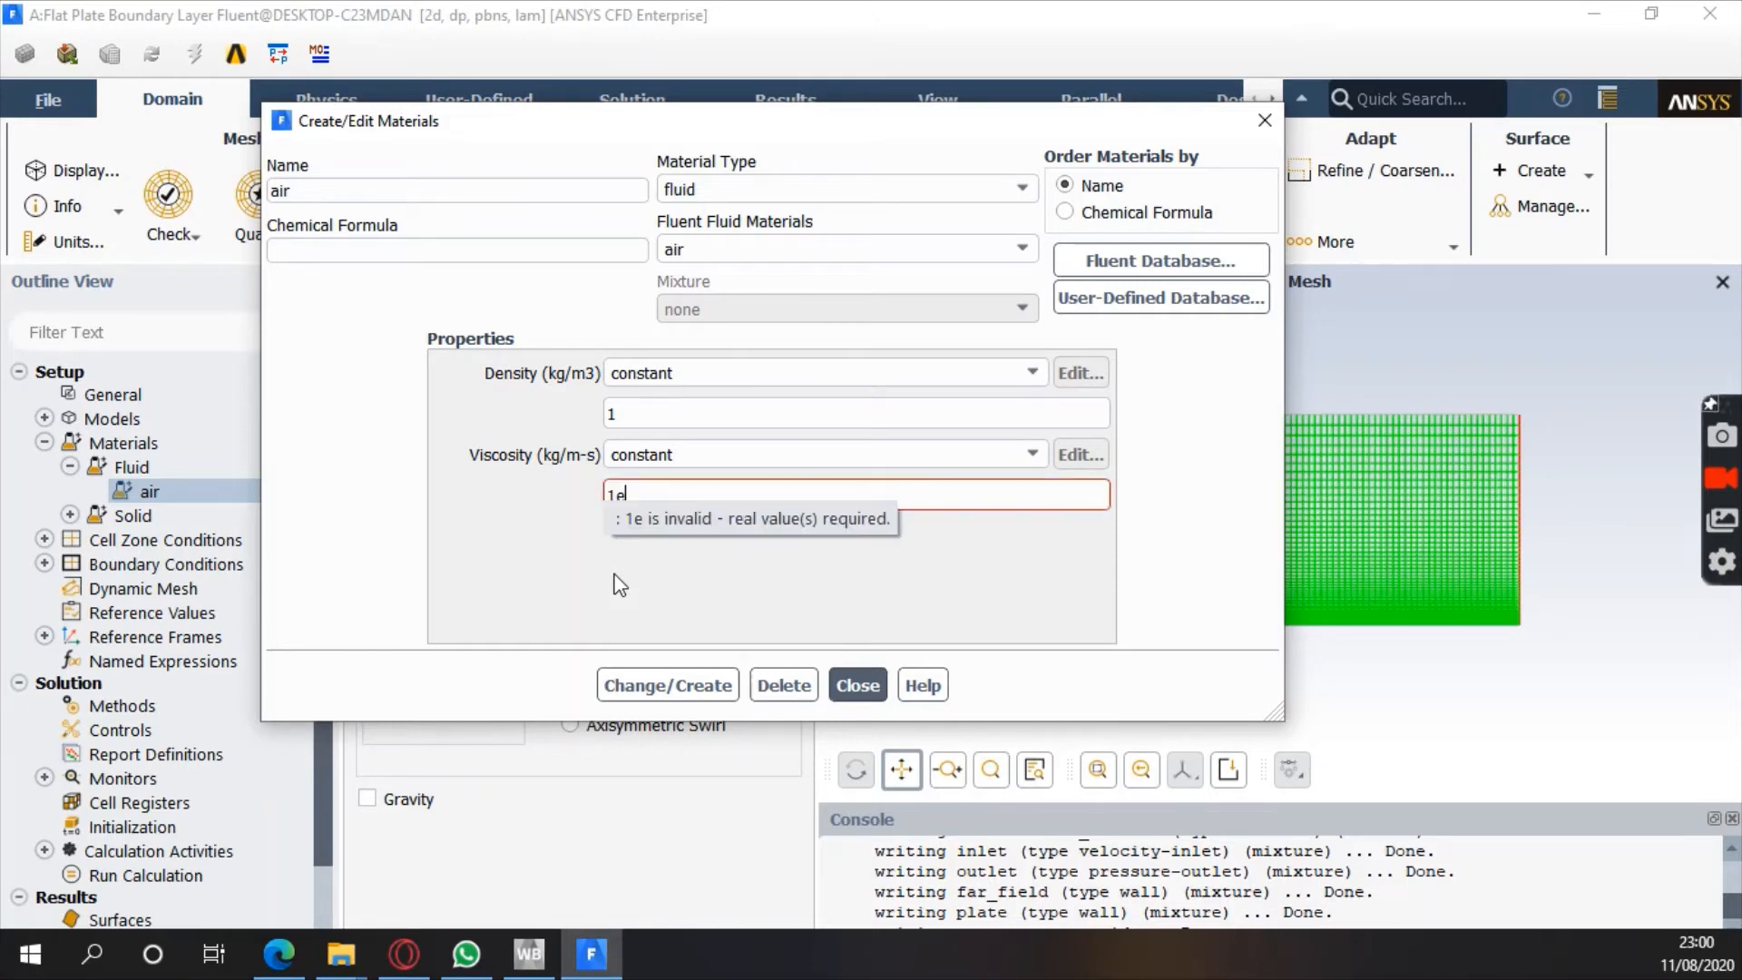
text(-4)
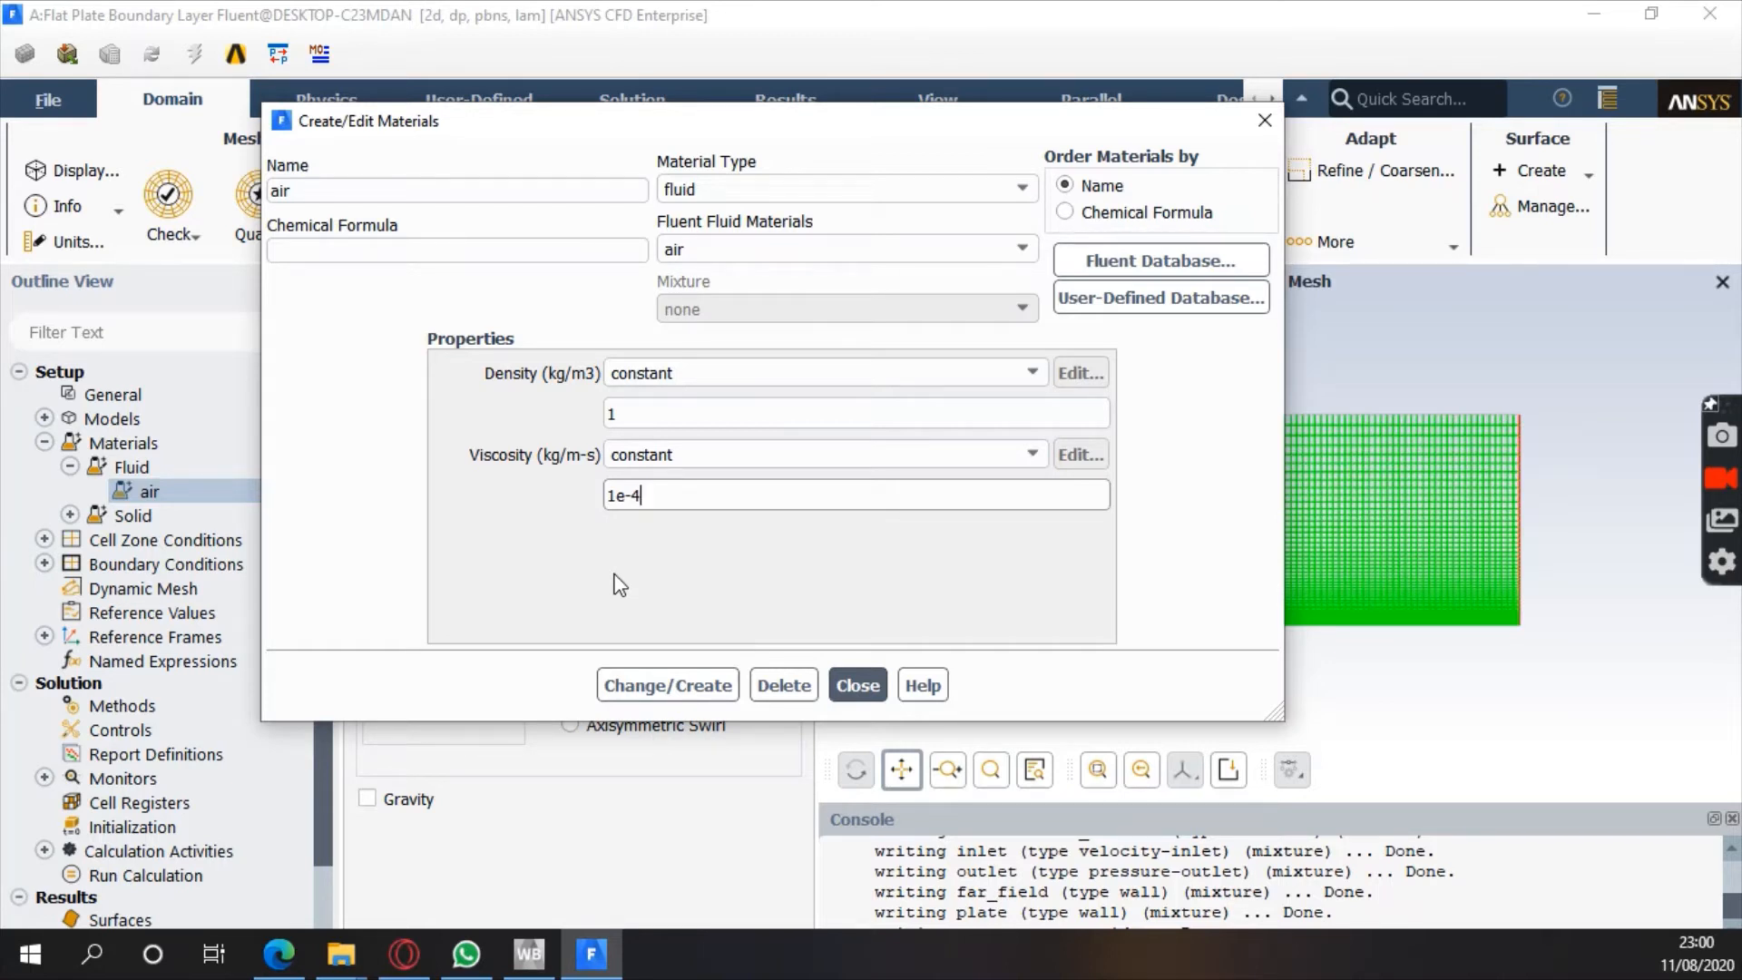
Apply the edited air properties, close the material editor and collapse the Materials branch
click(675, 676)
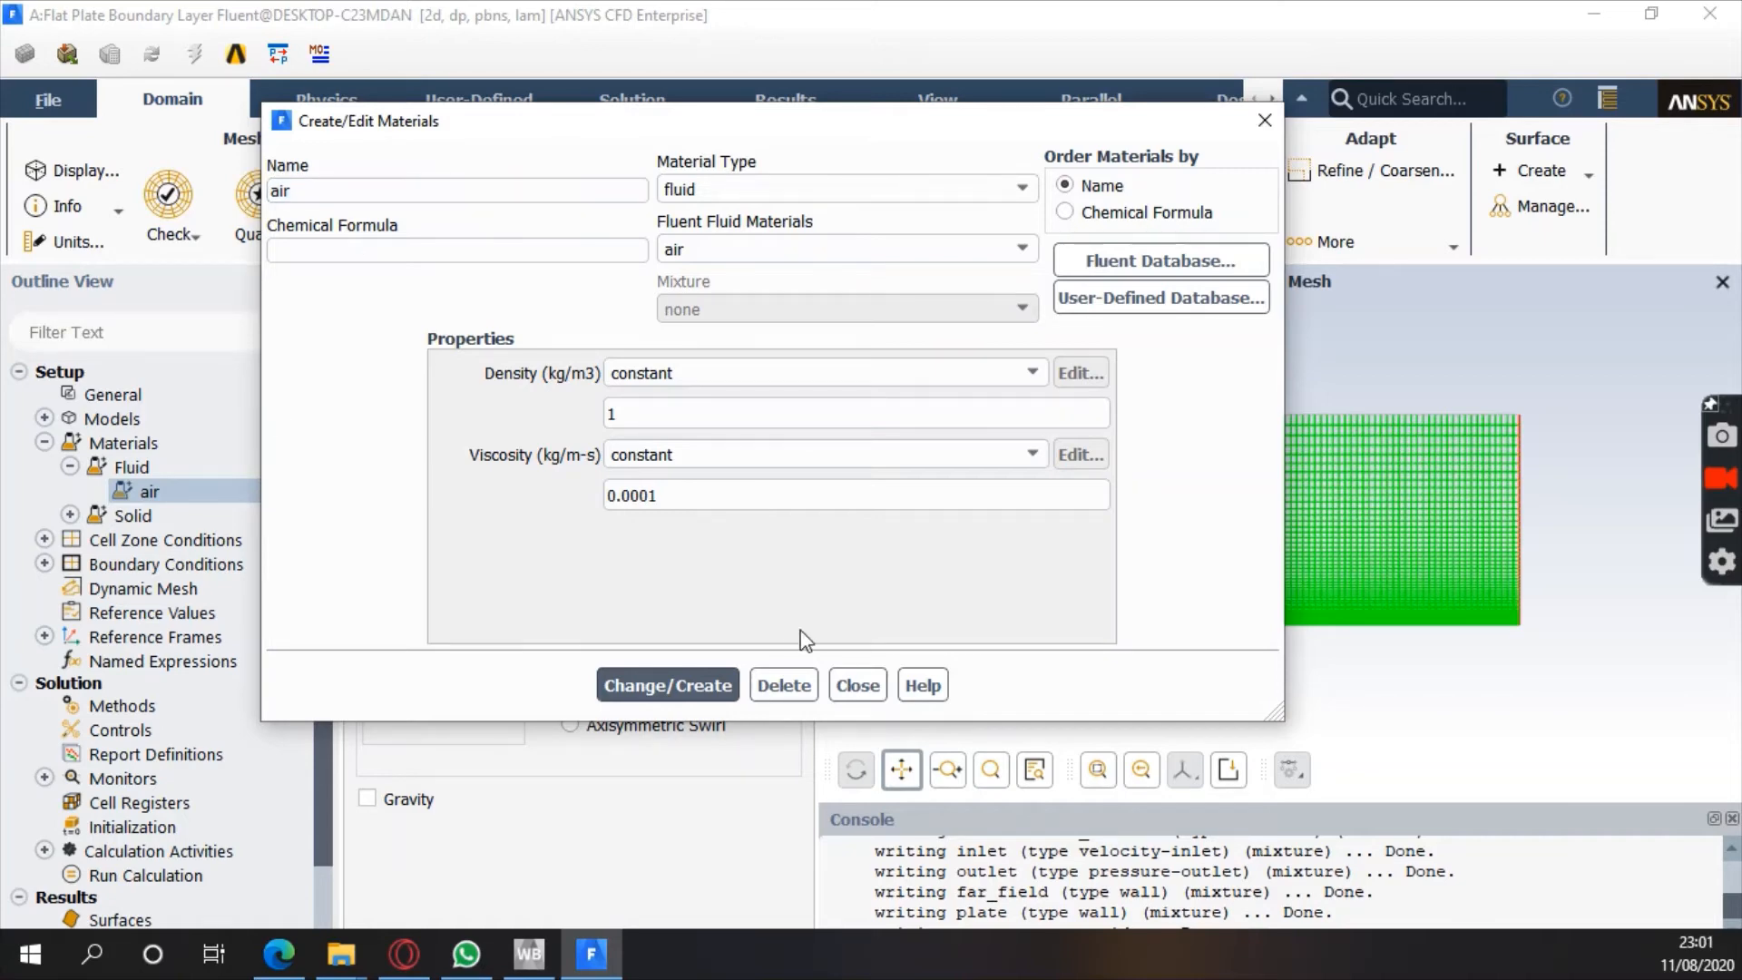
click(863, 683)
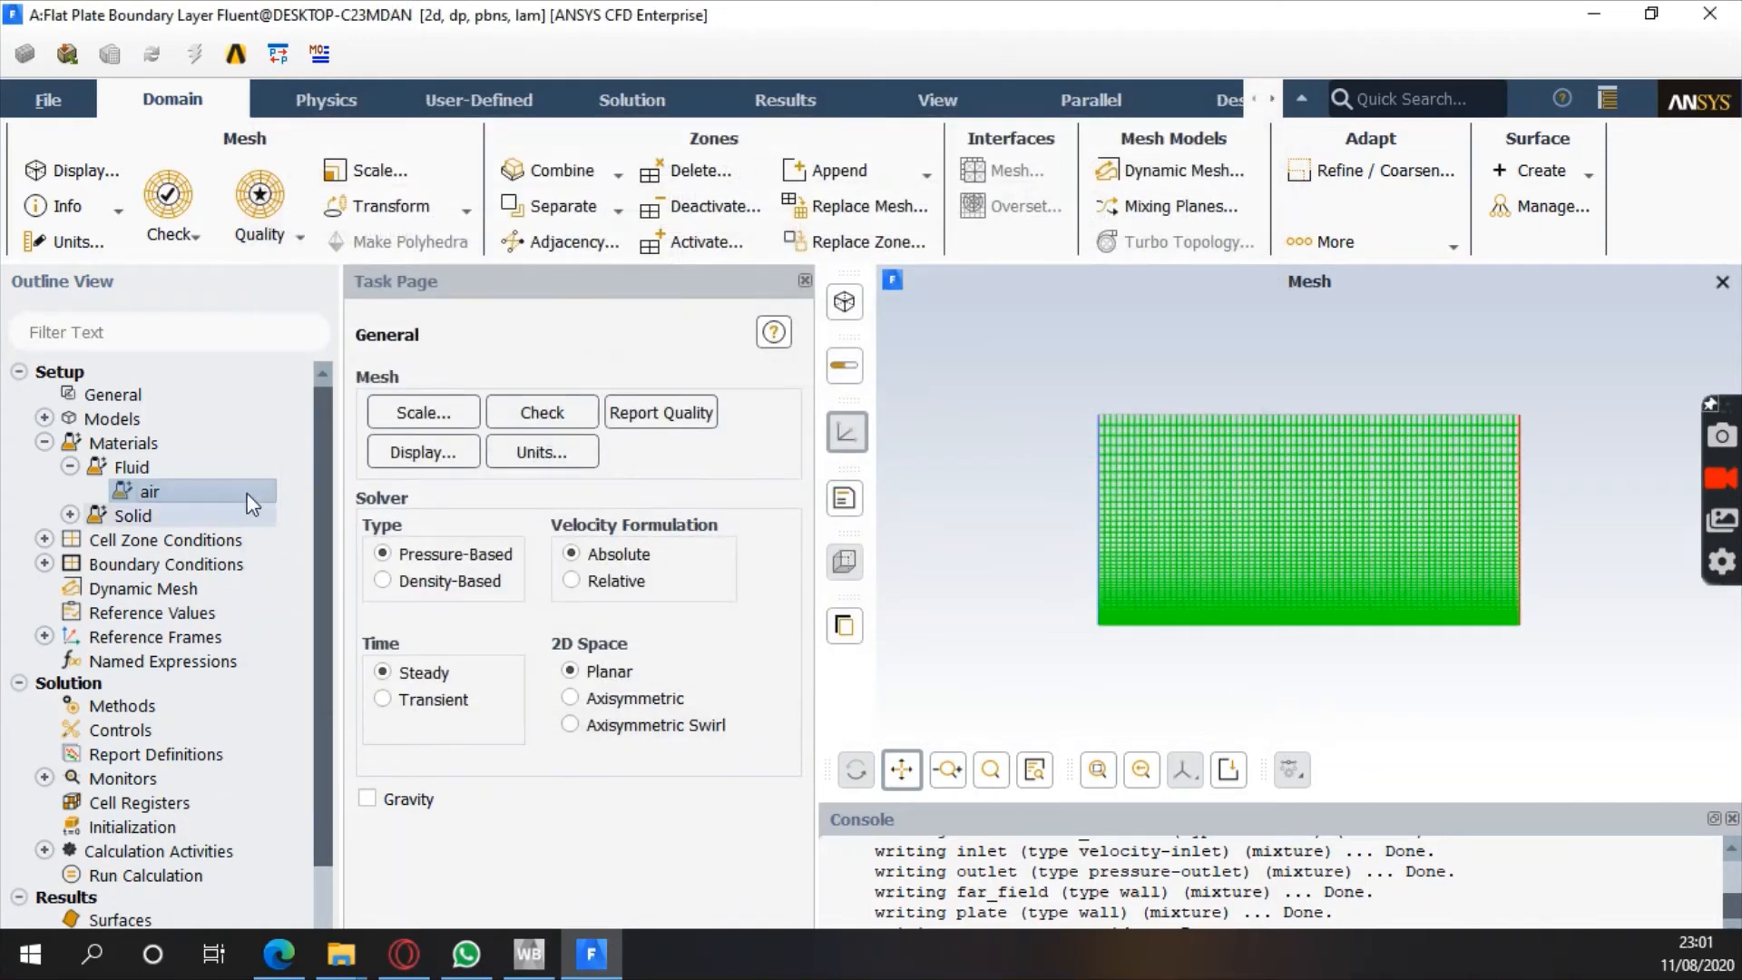
click(70, 467)
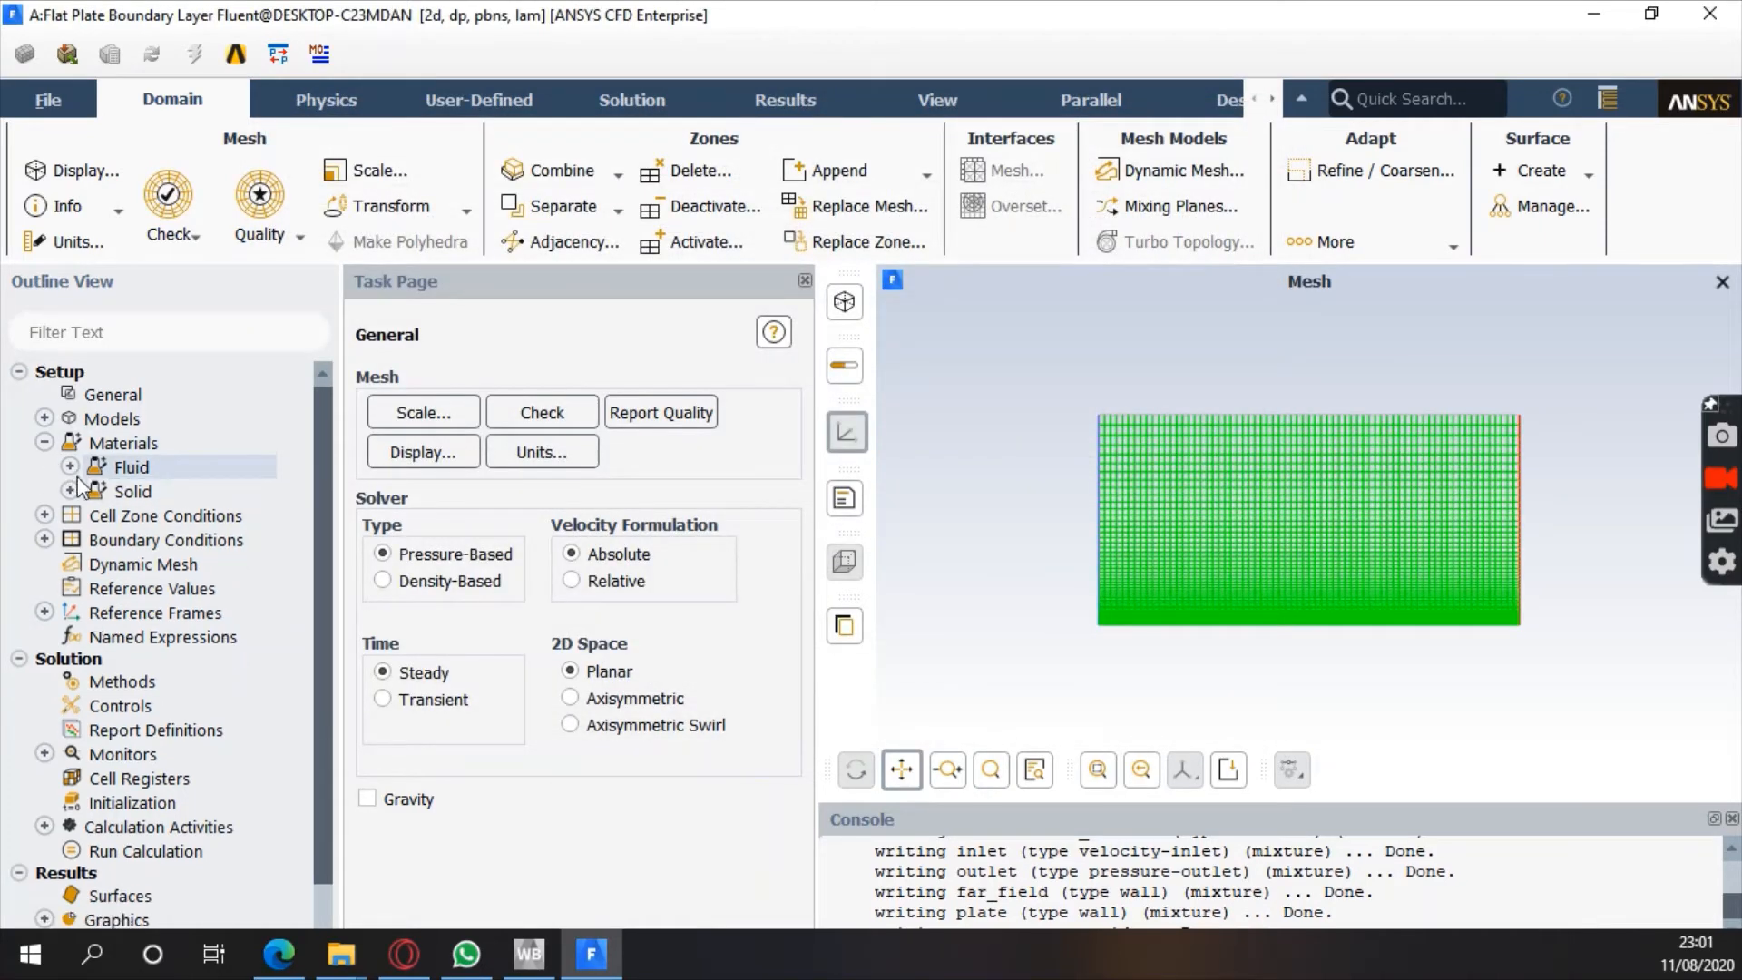
click(43, 442)
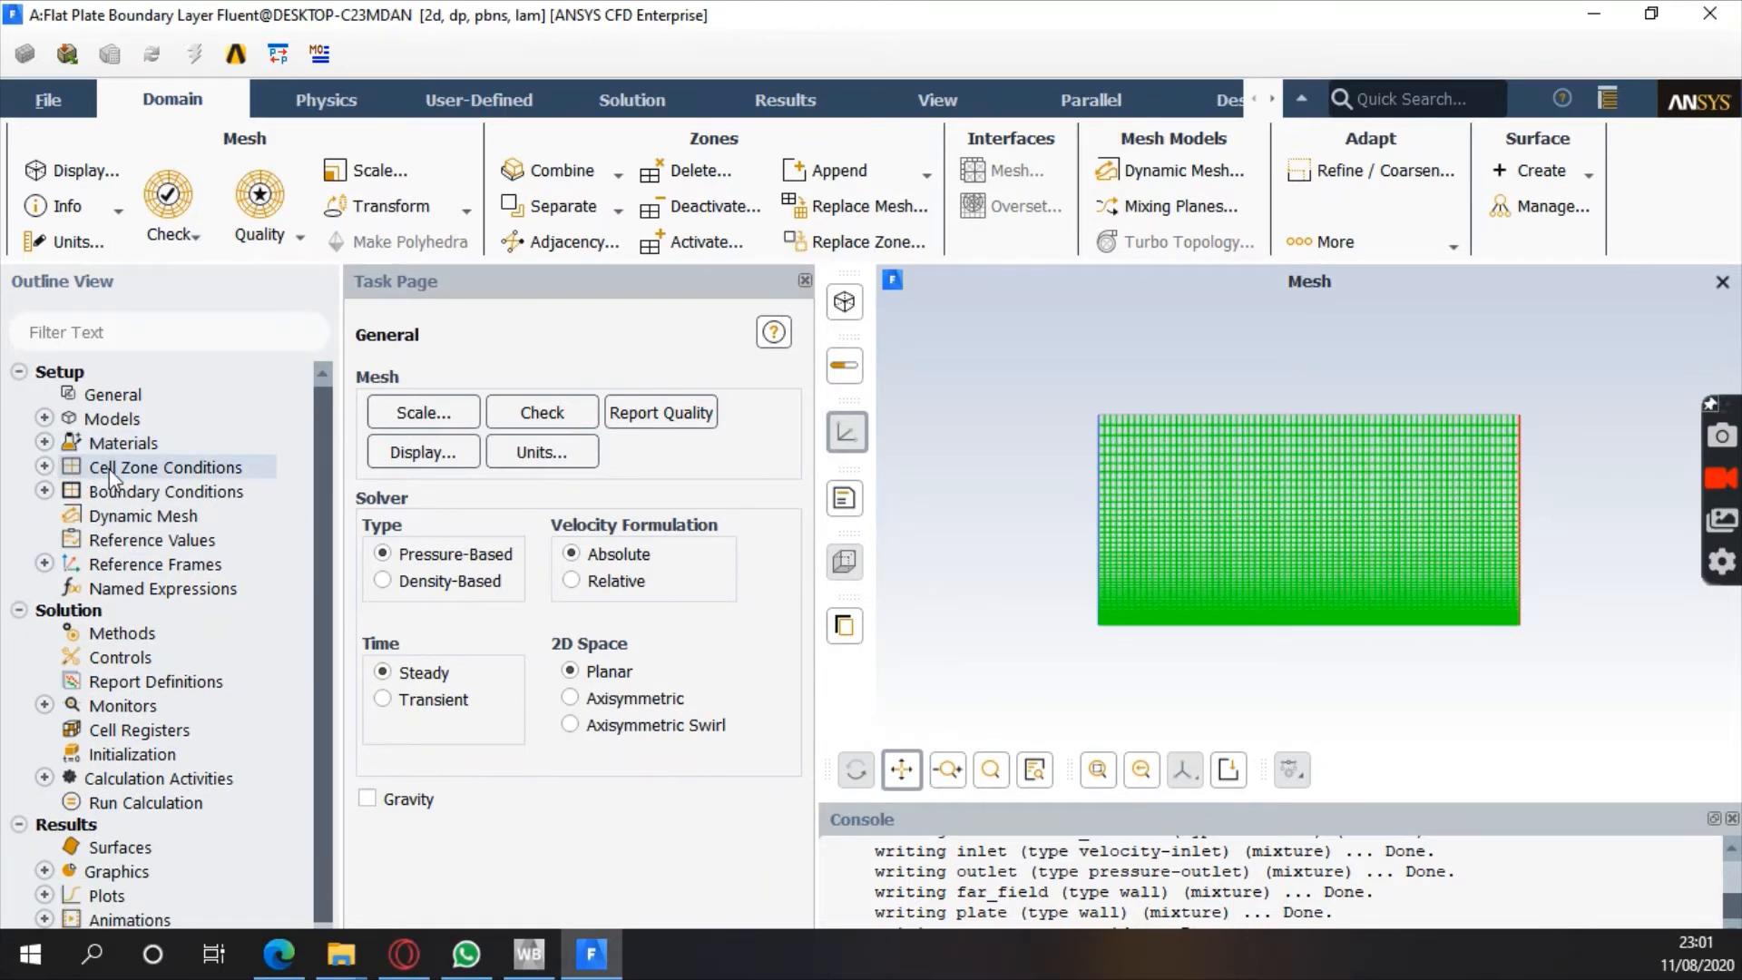
Check the fluid zone listed under Cell Zone Conditions
click(43, 466)
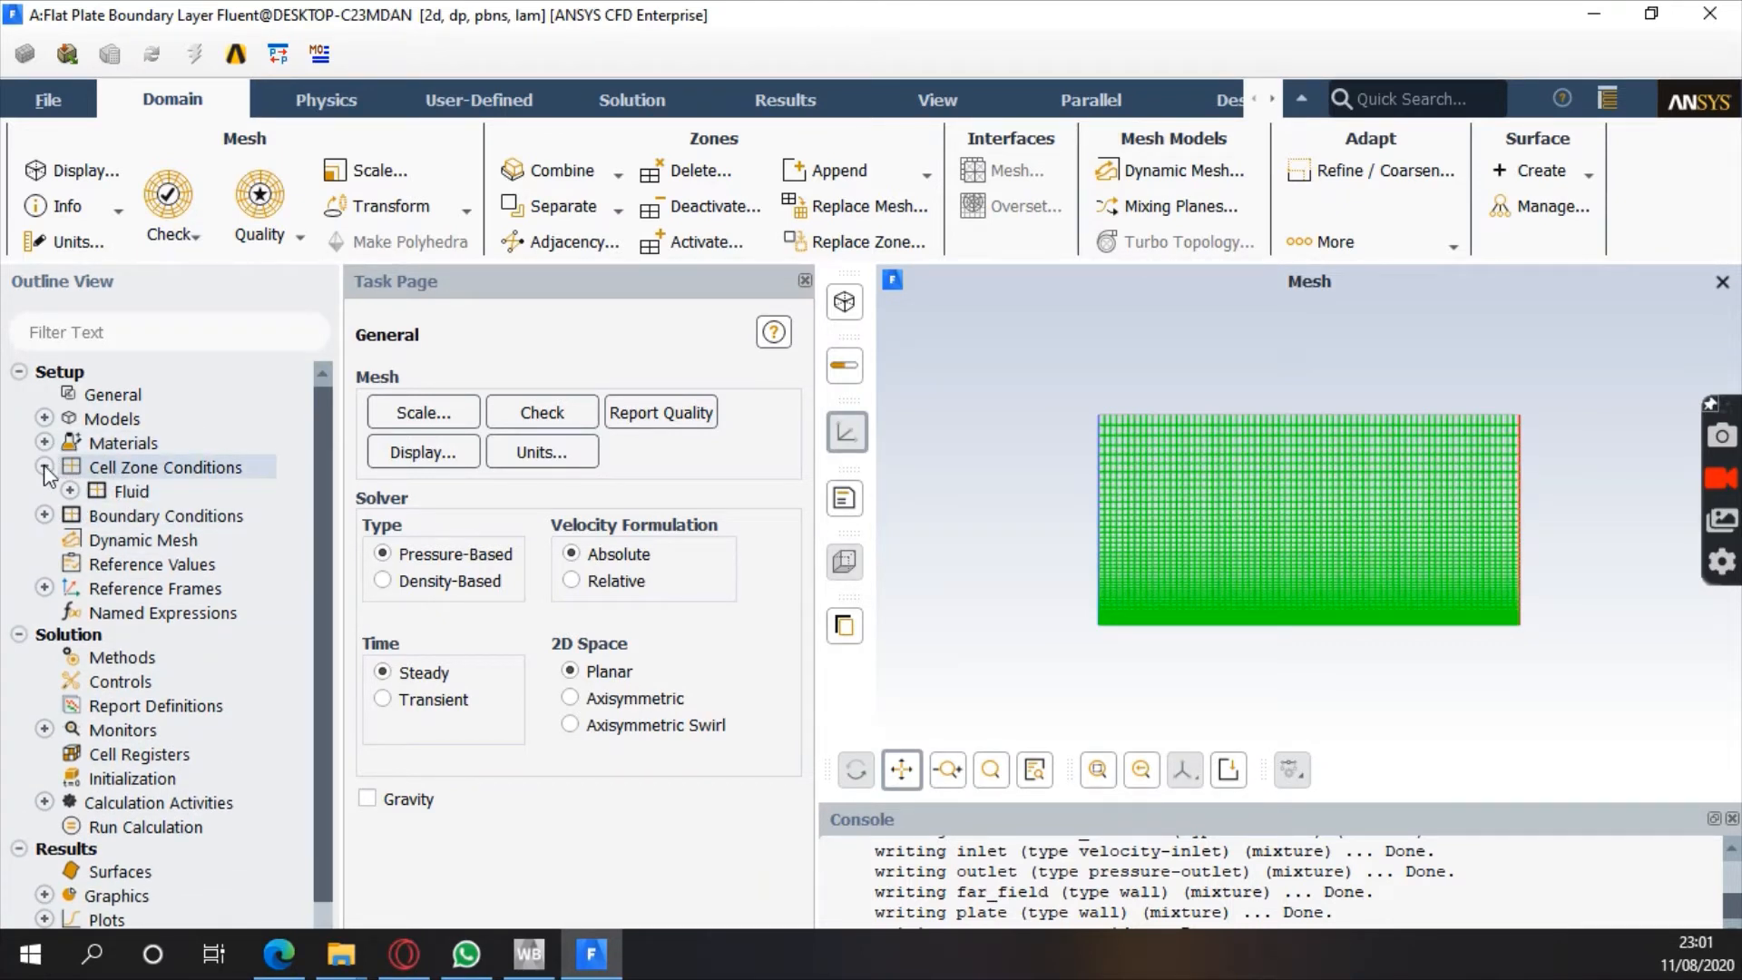
click(70, 491)
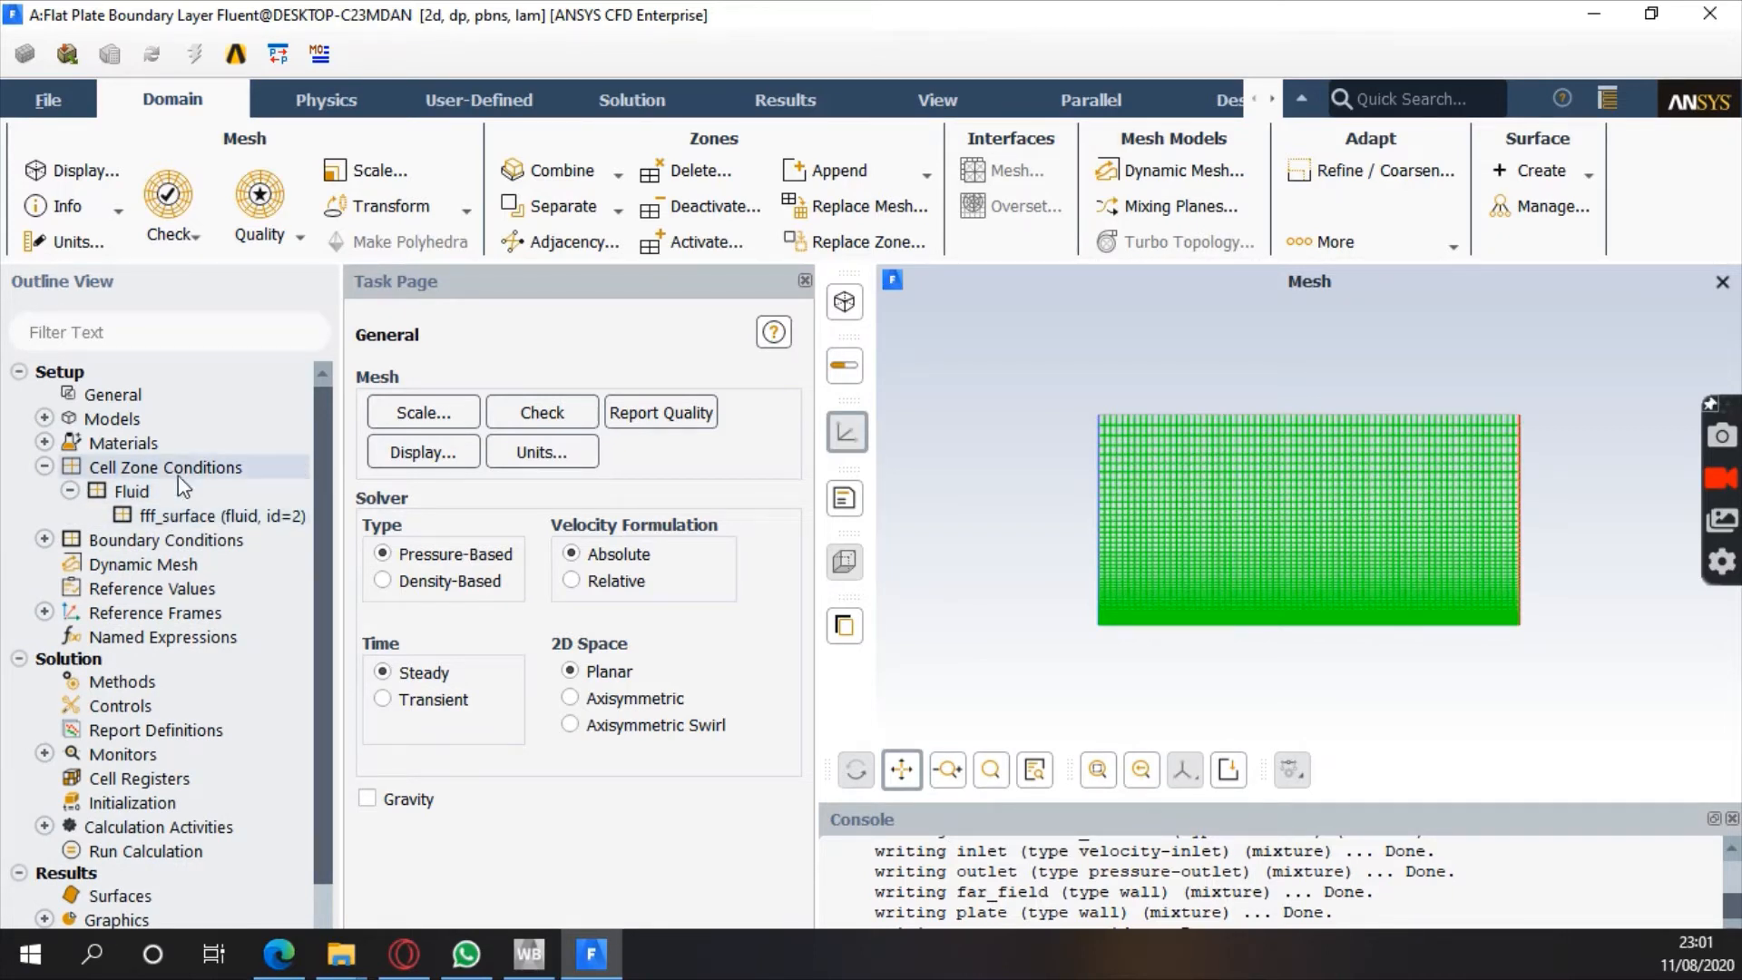
click(44, 468)
Show the Boundary Conditions zones and open the velocity-inlet settings of the inlet zone
double_click(121, 495)
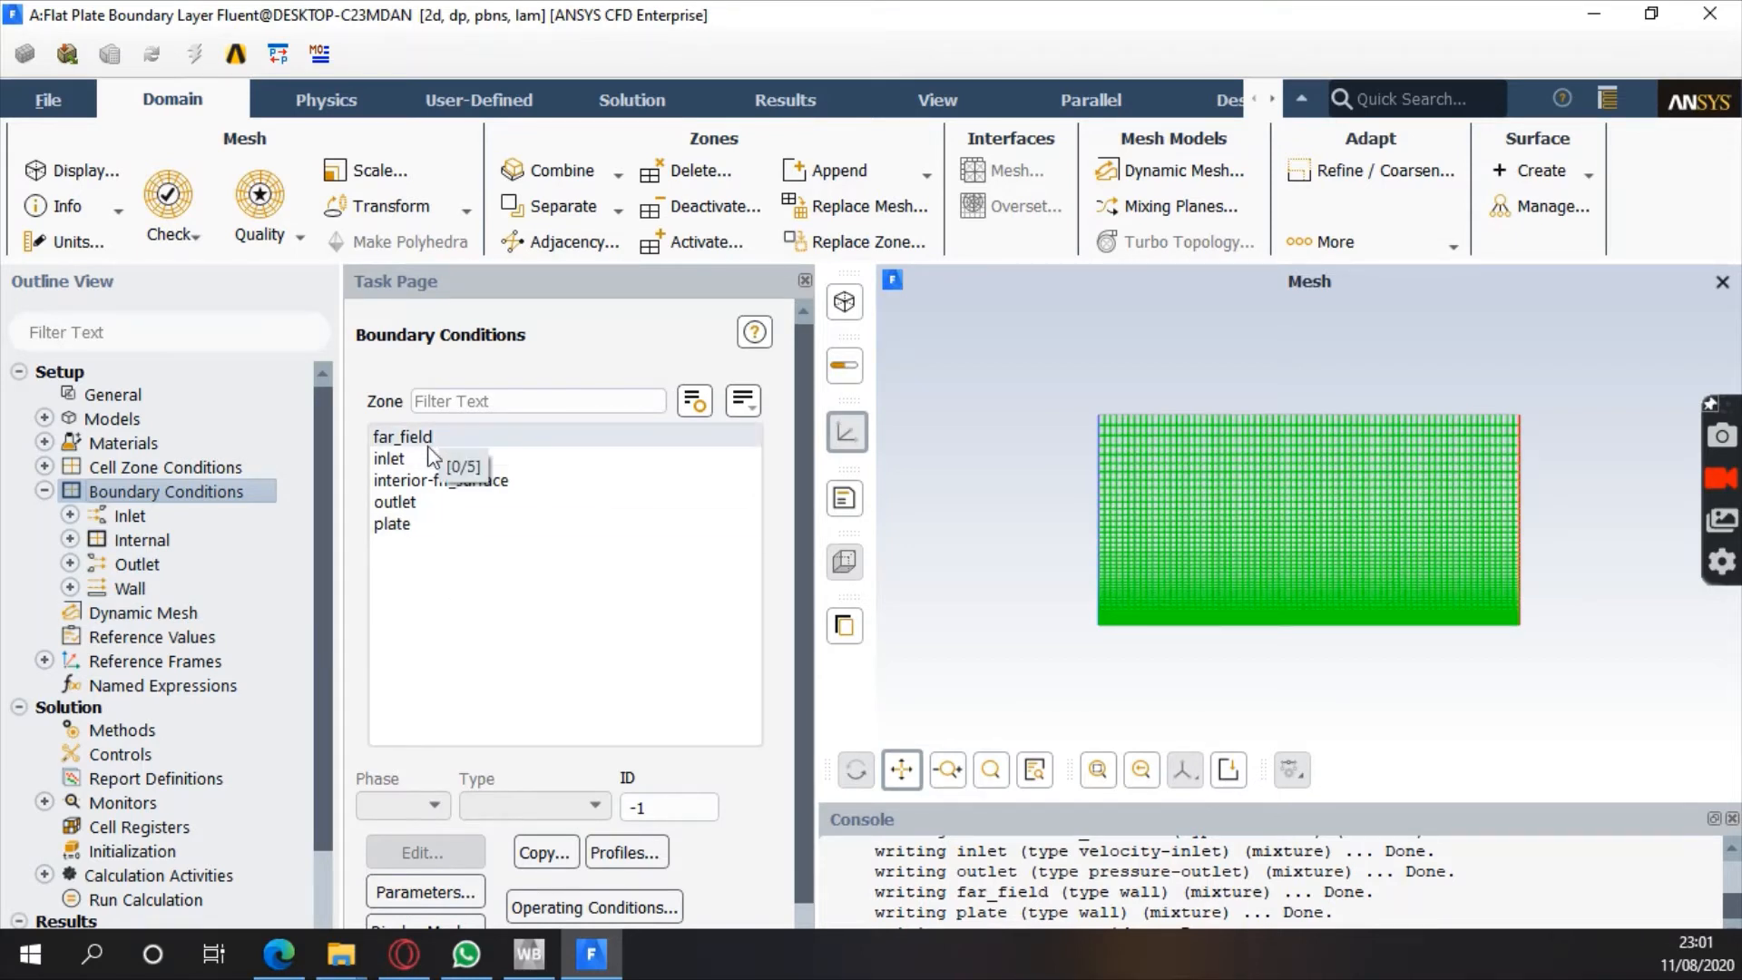
click(412, 464)
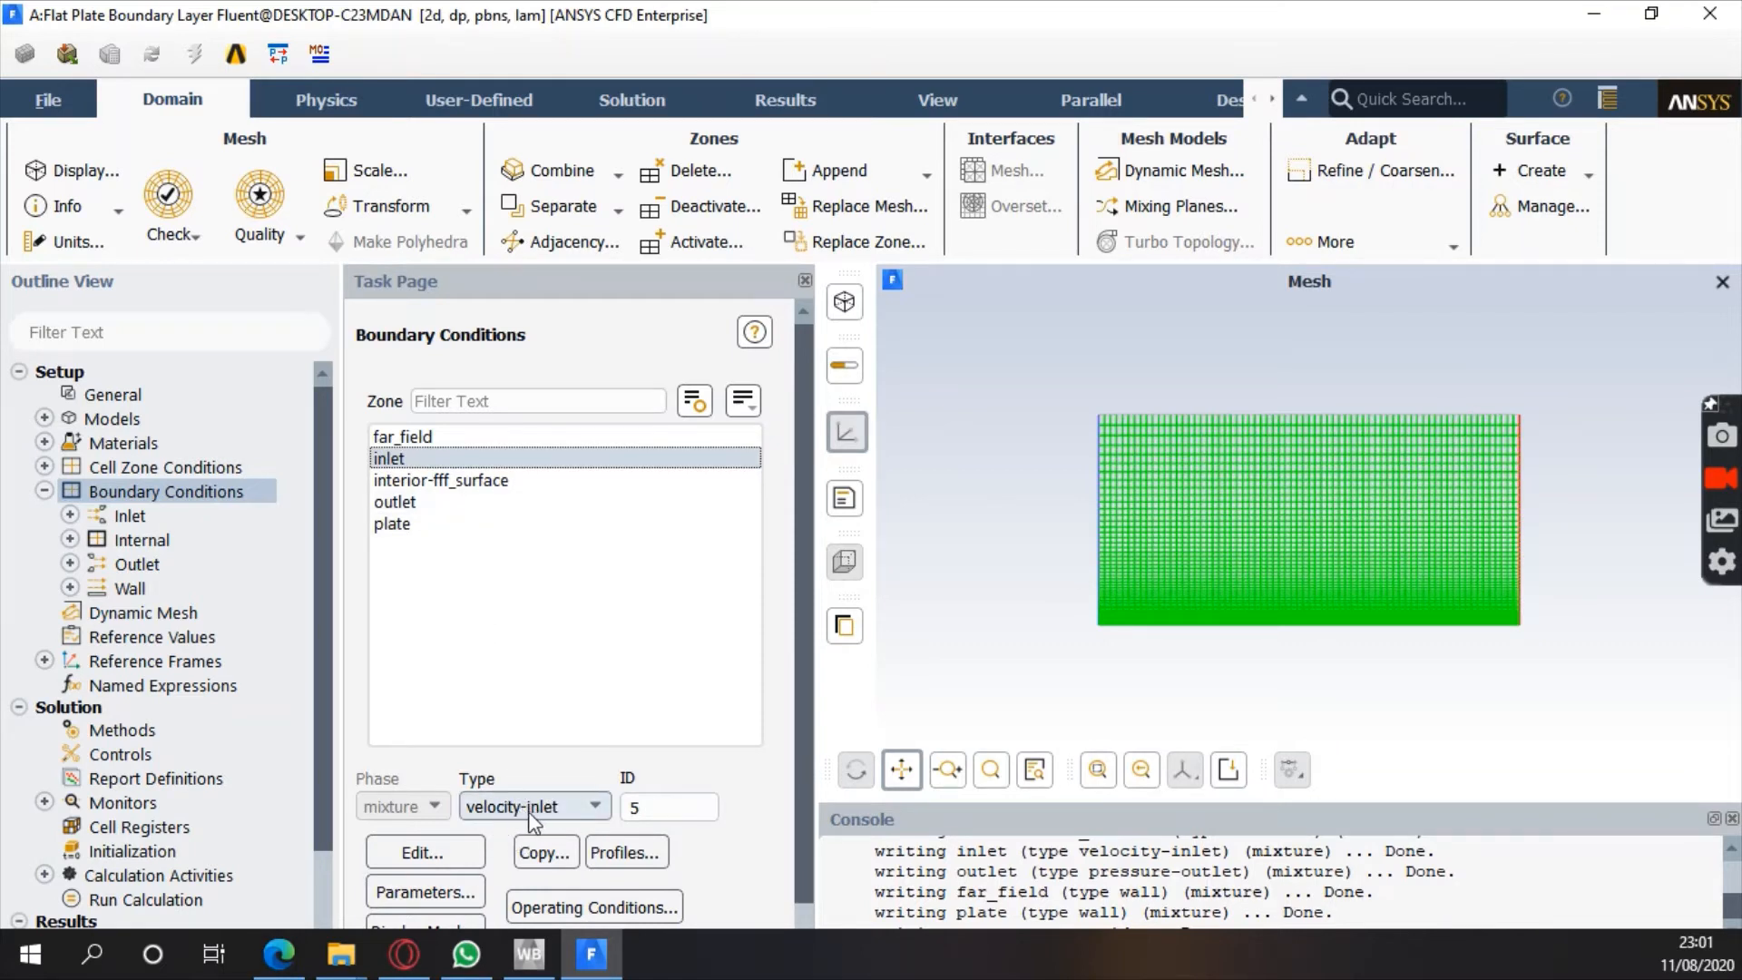
double_click(442, 461)
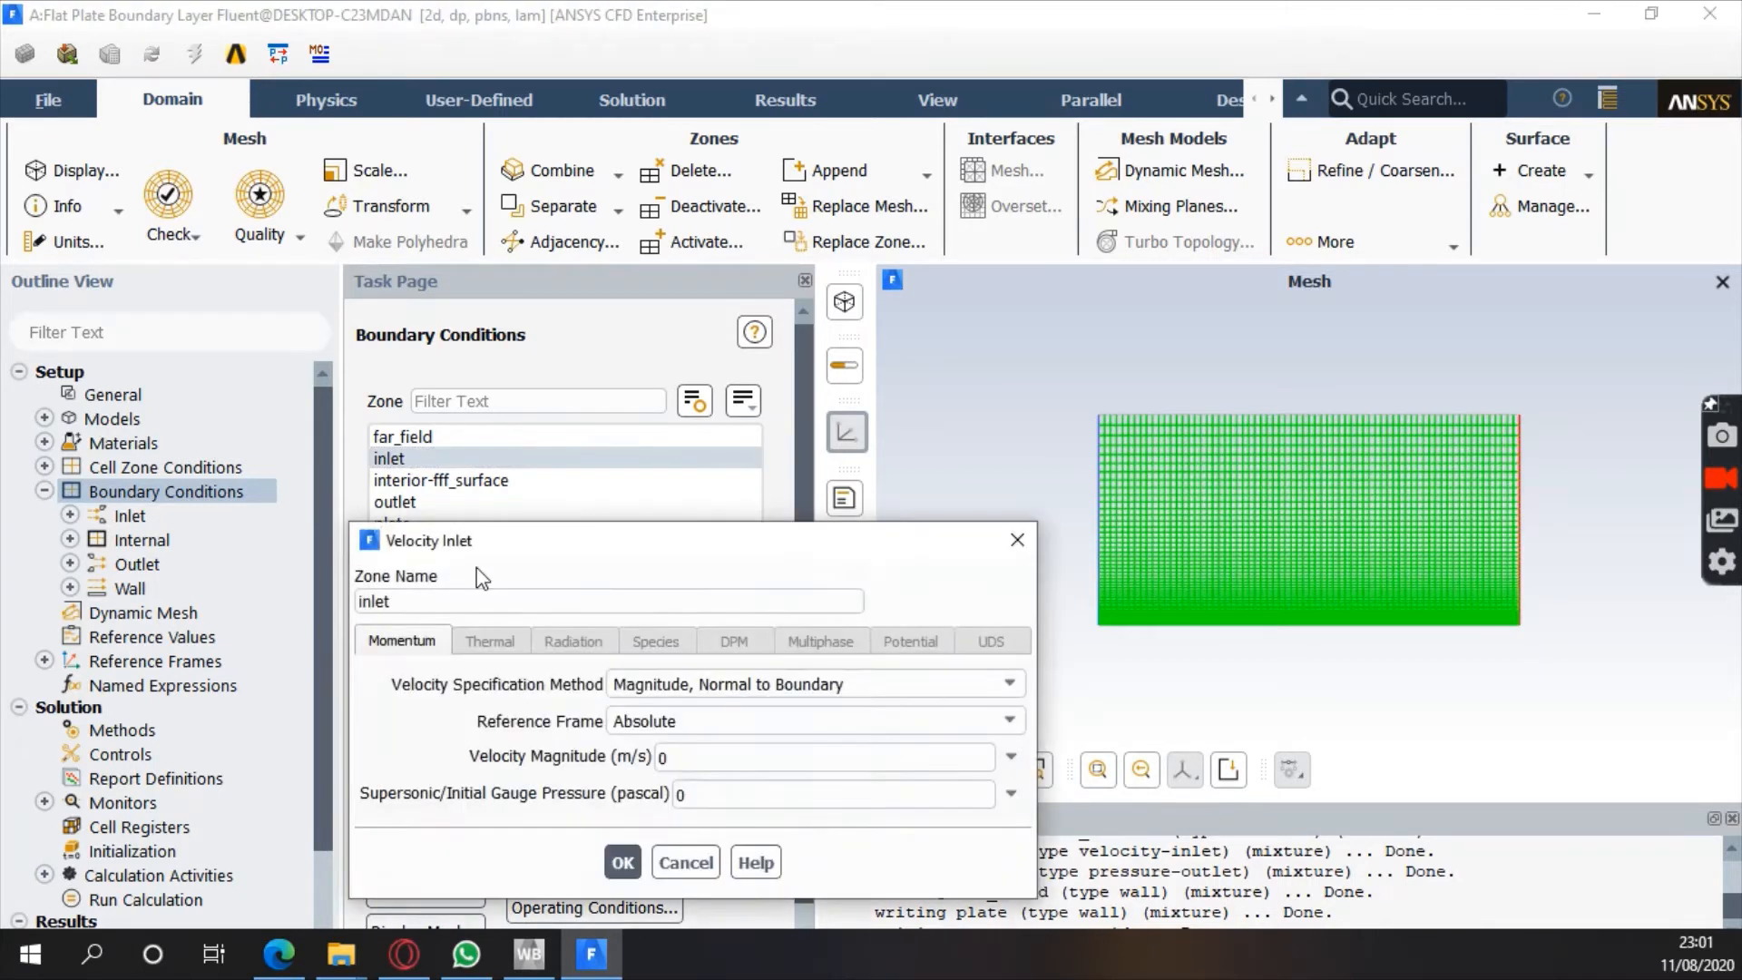
drag(572, 543, 543, 206)
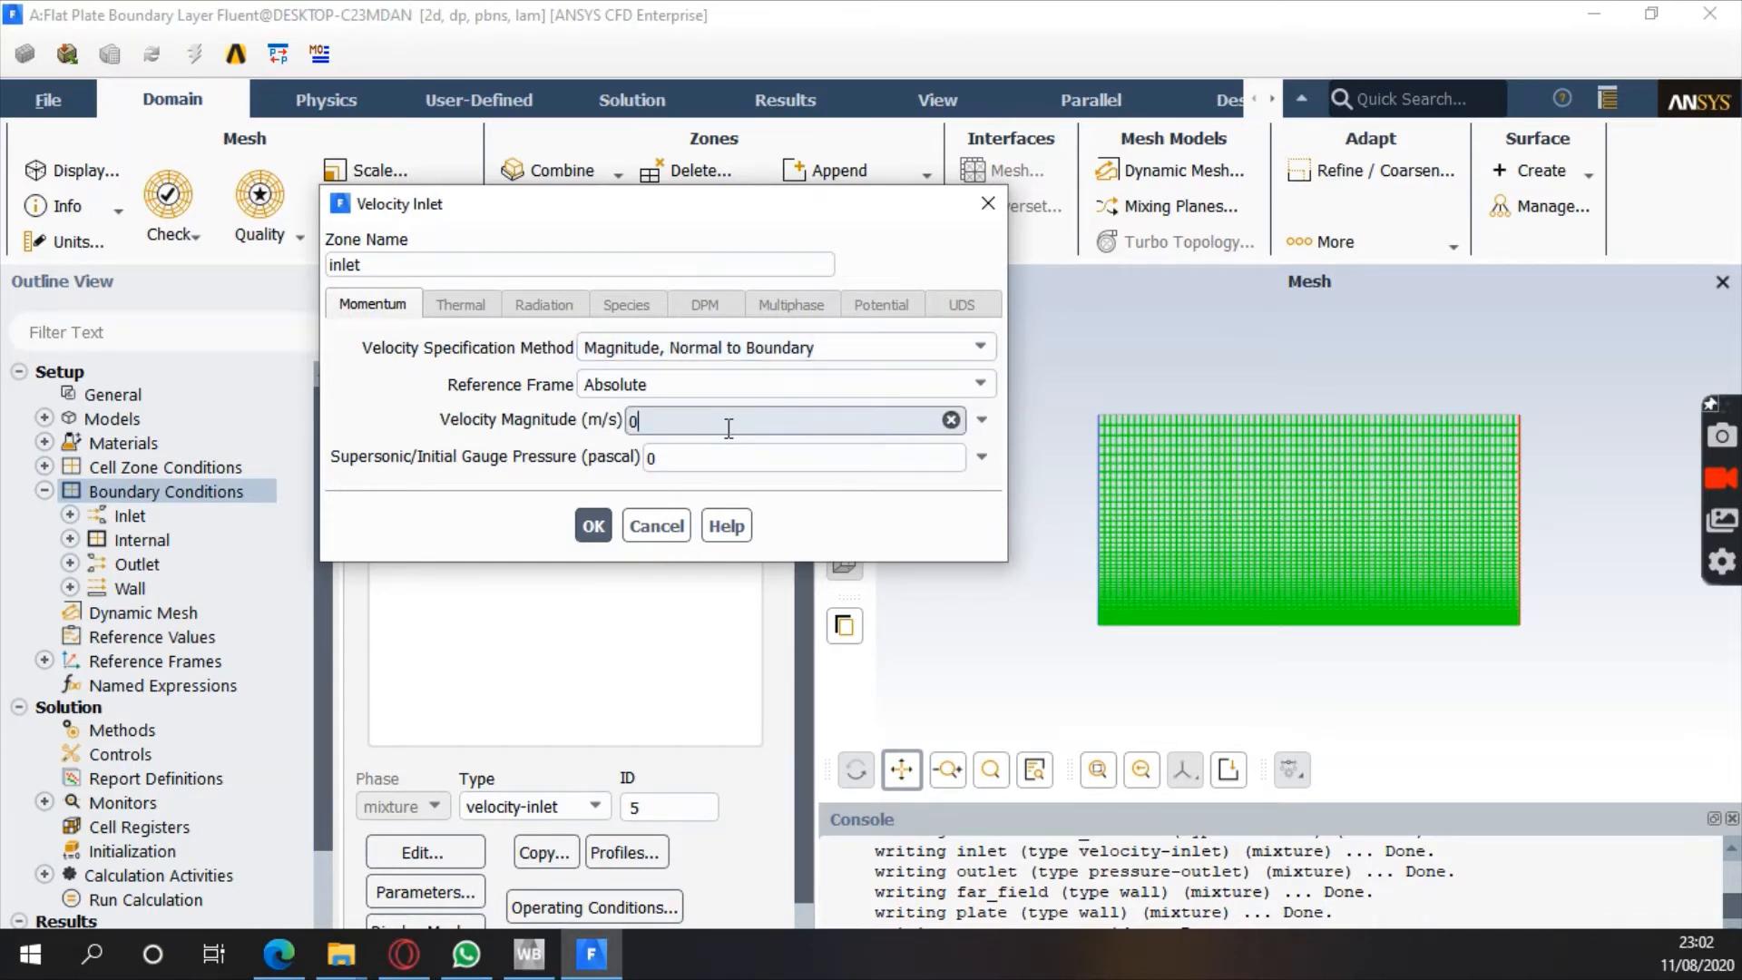
click(976, 349)
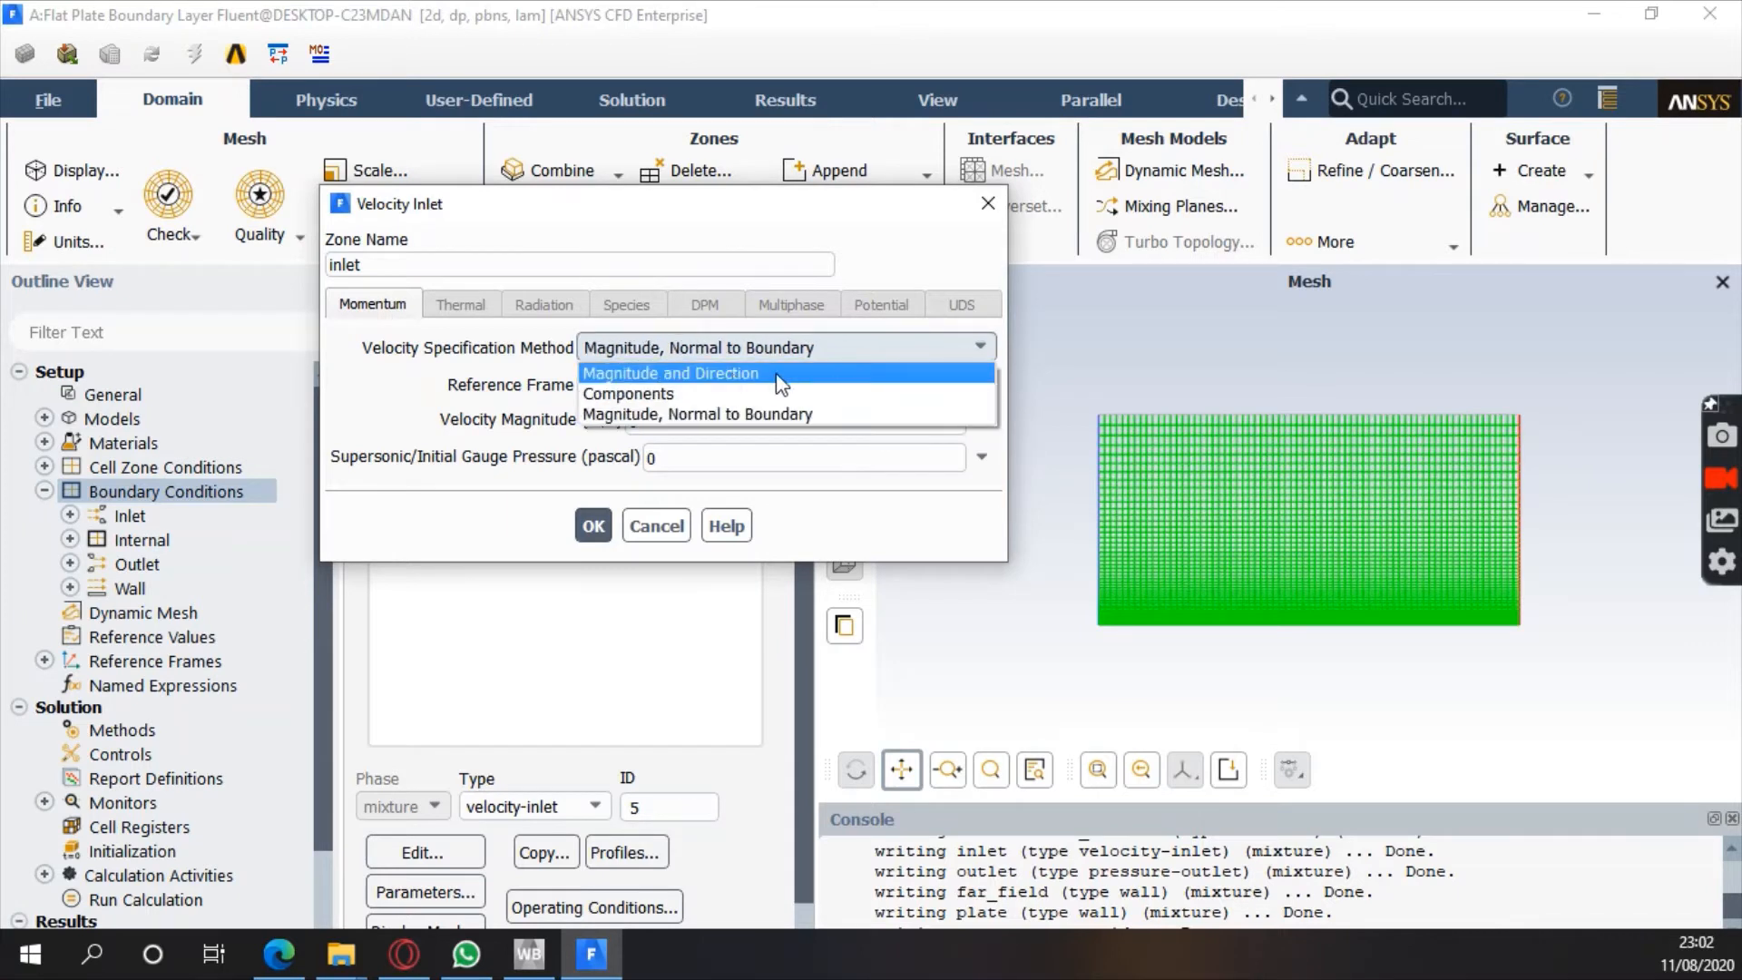
click(694, 393)
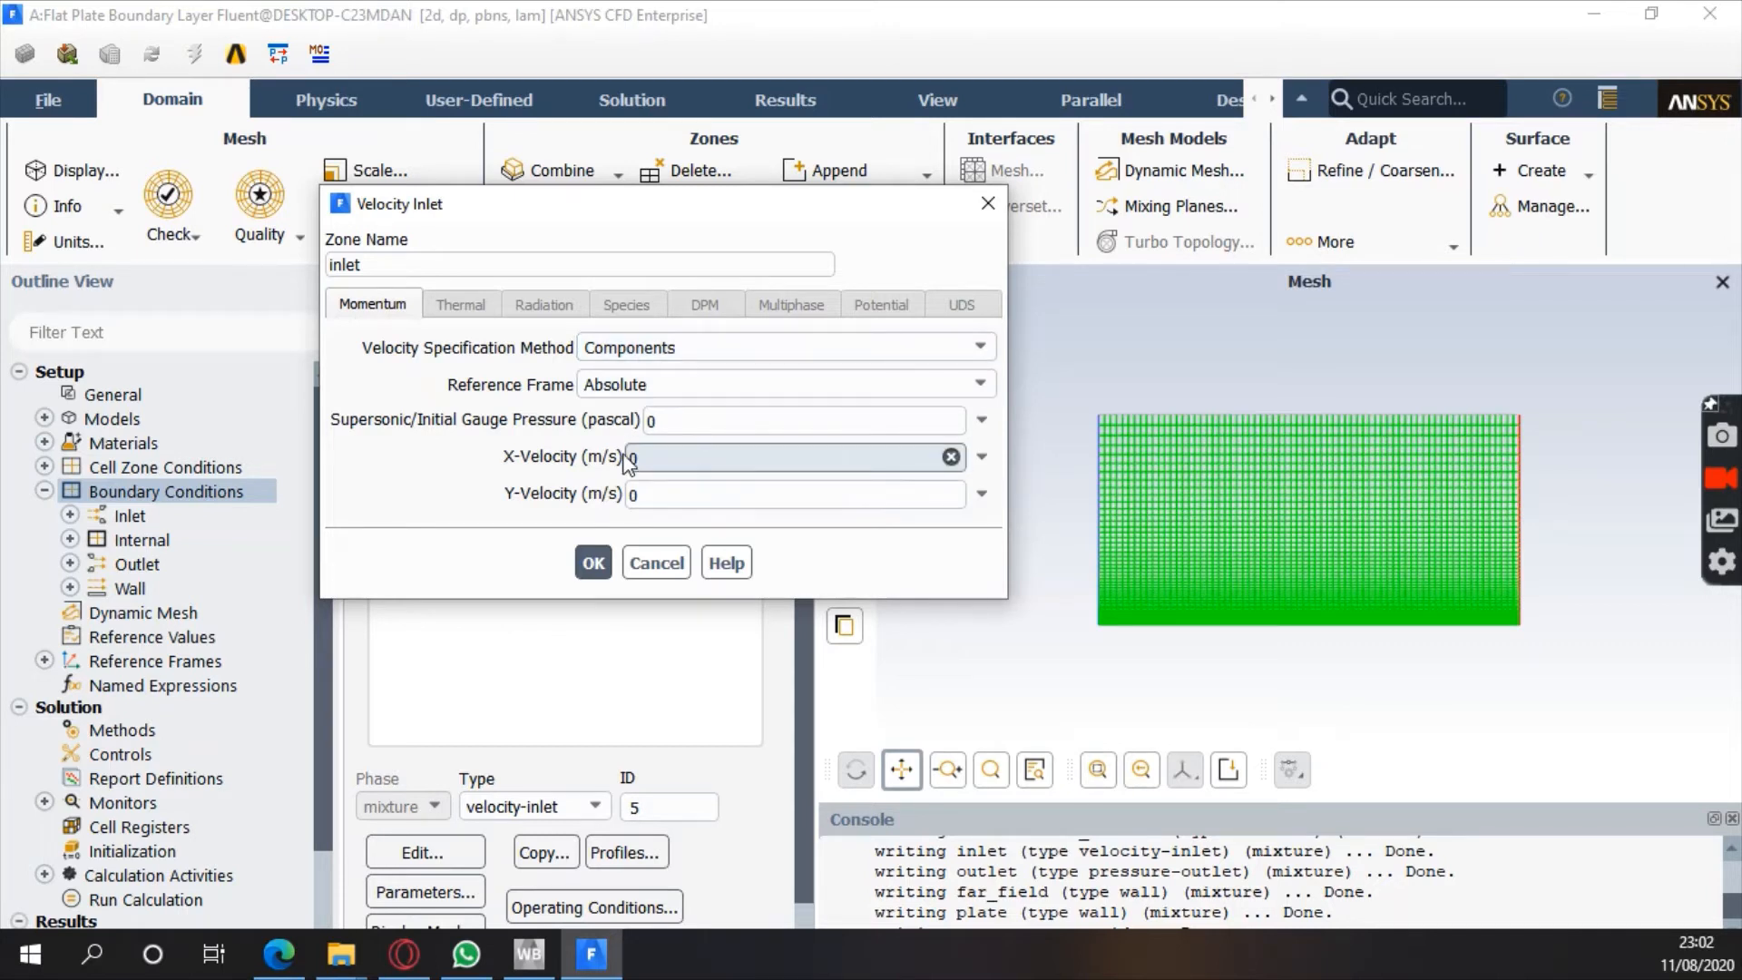
click(982, 349)
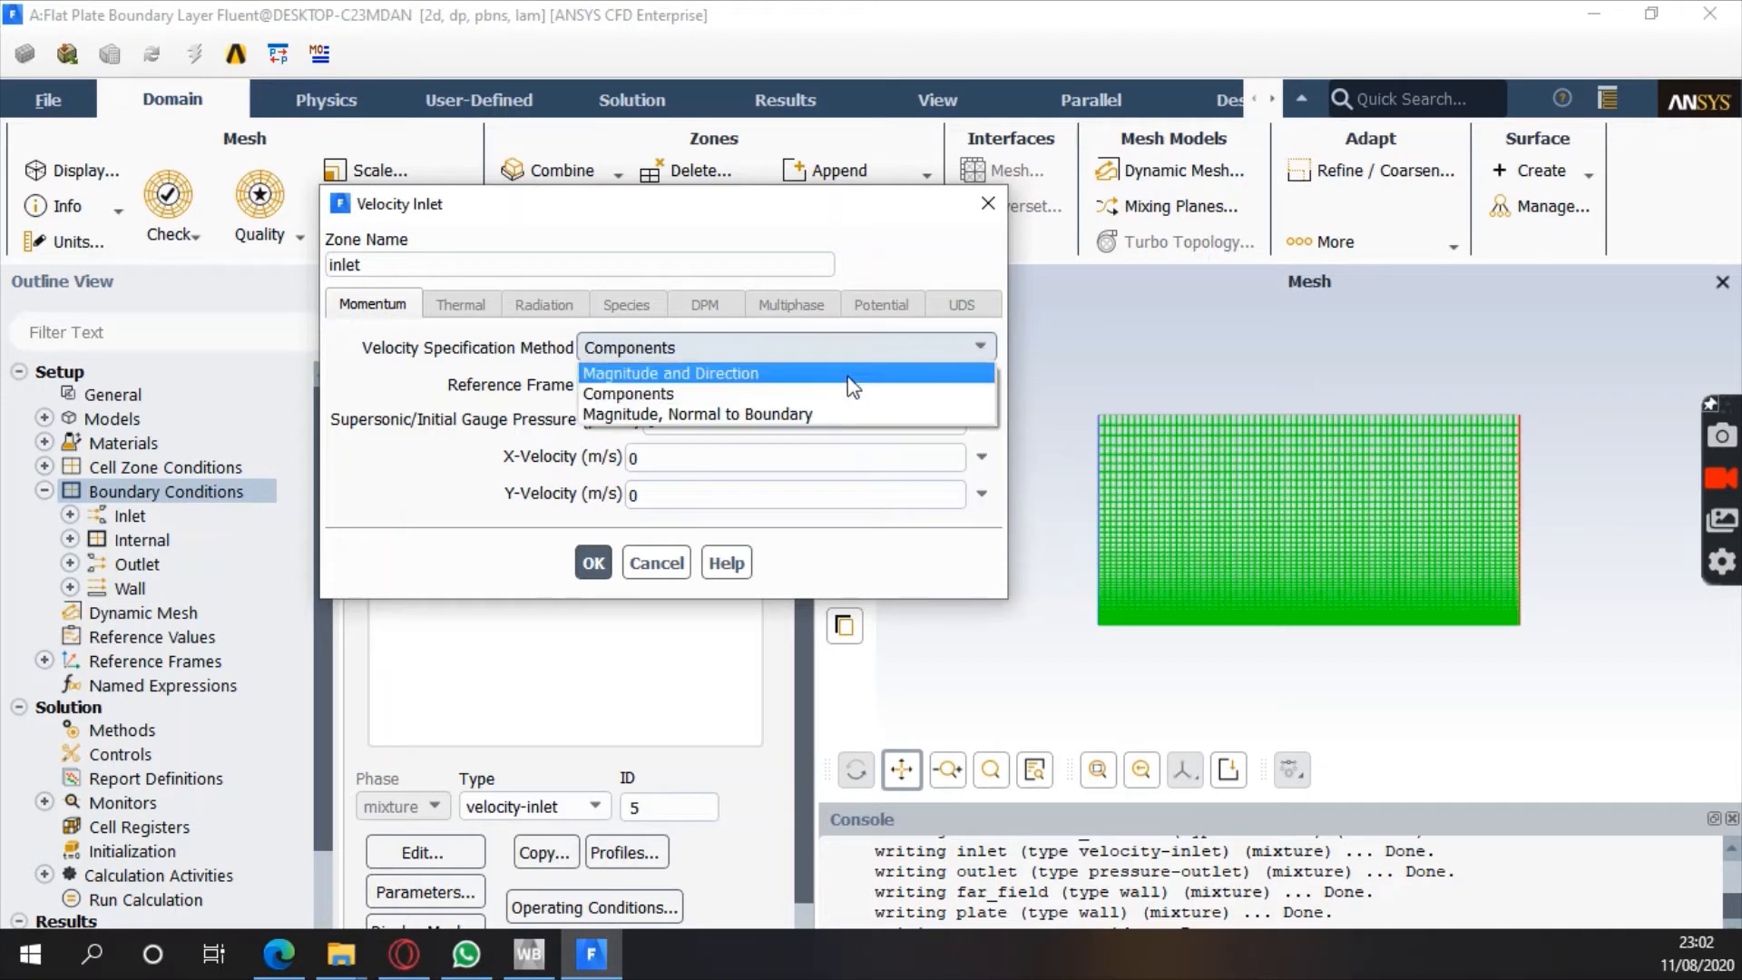
click(699, 414)
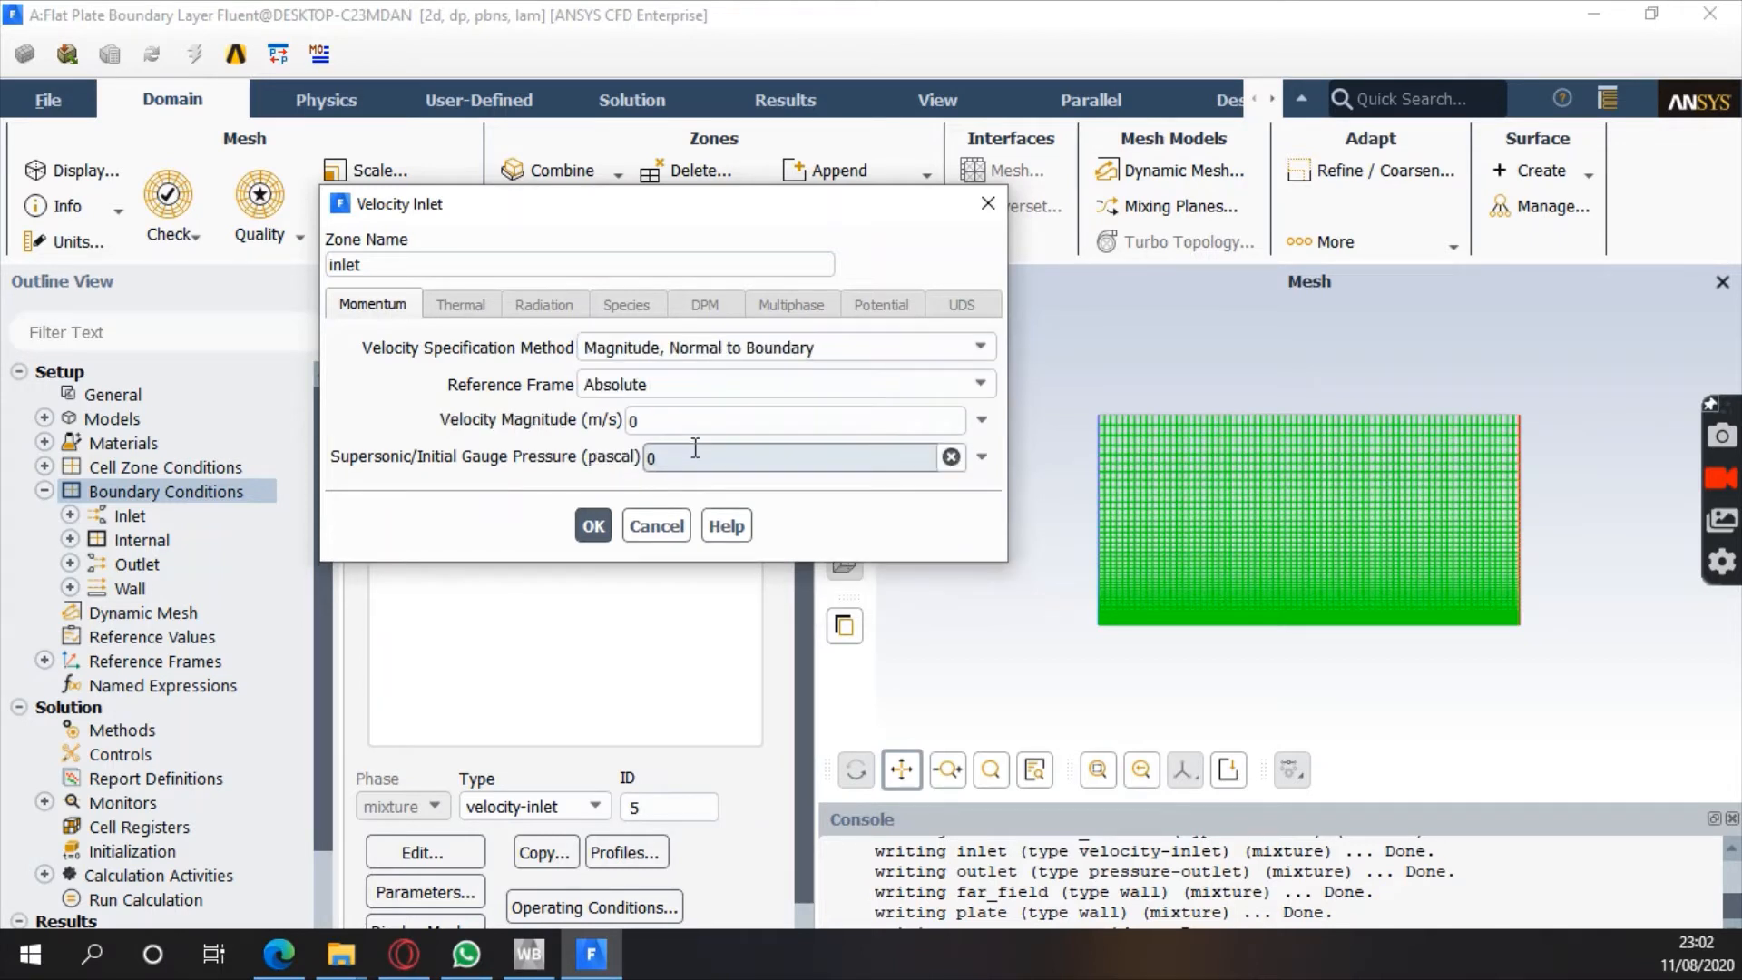
Set the inlet's velocity magnitude to 1 m/s with the Magnitude, Normal to Boundary method and accept the settings
double_click(634, 420)
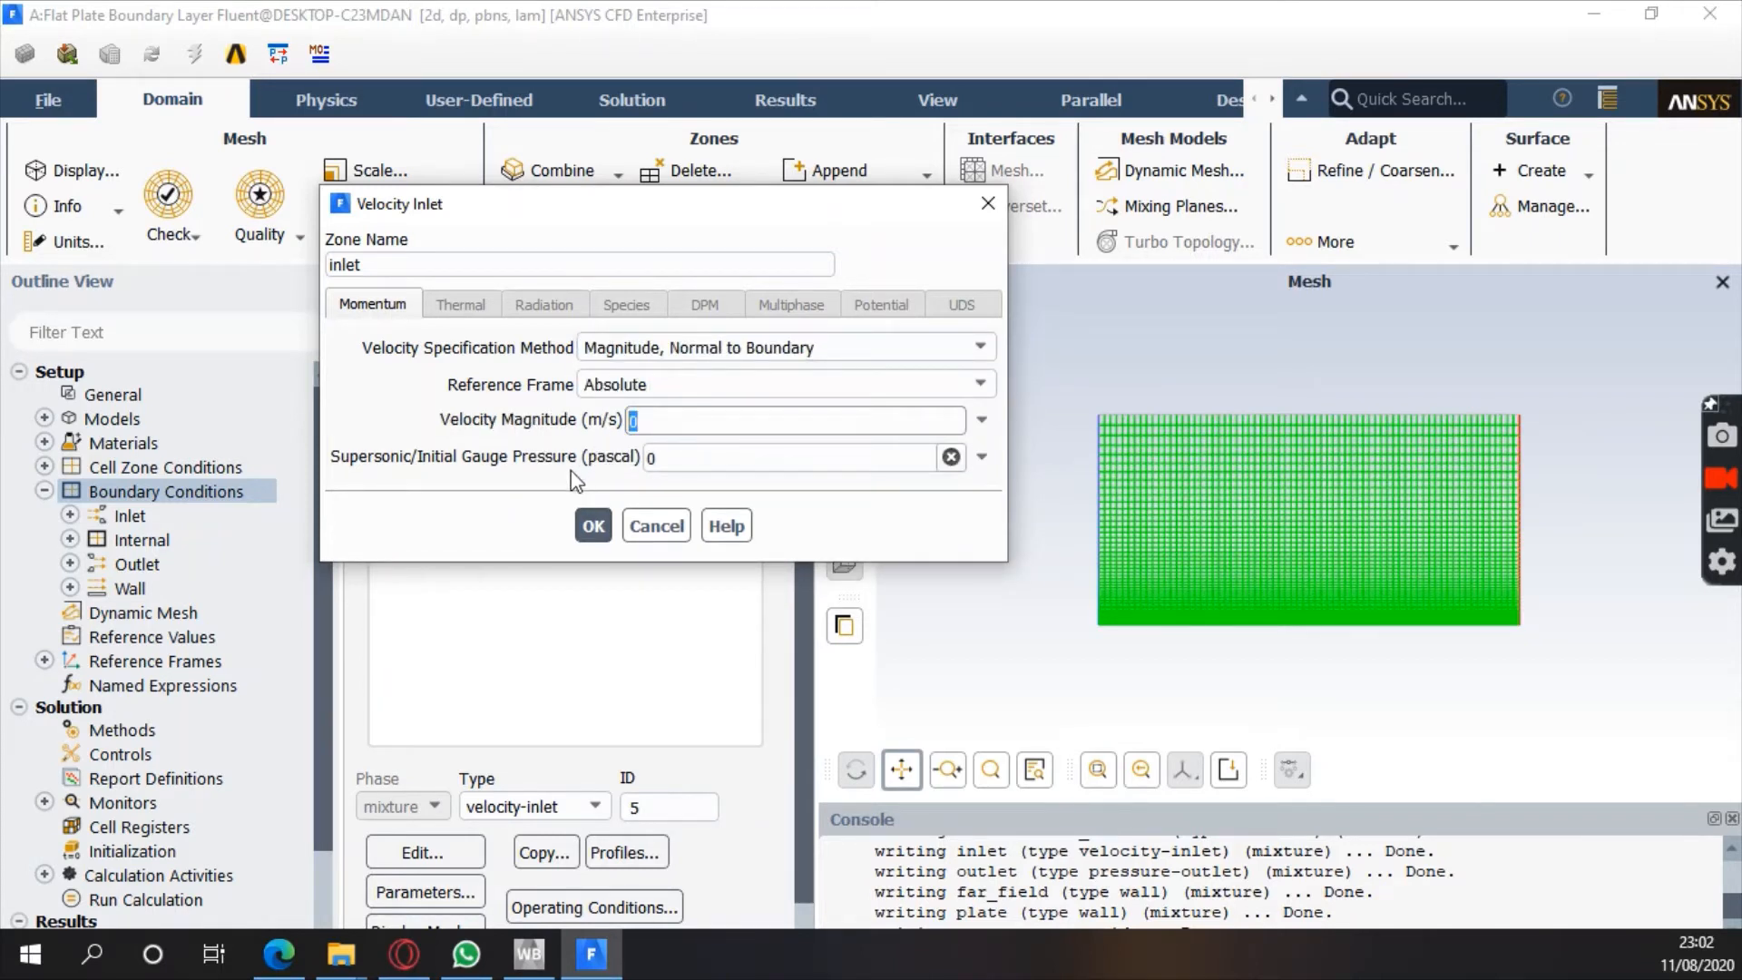
text(1)
click(593, 526)
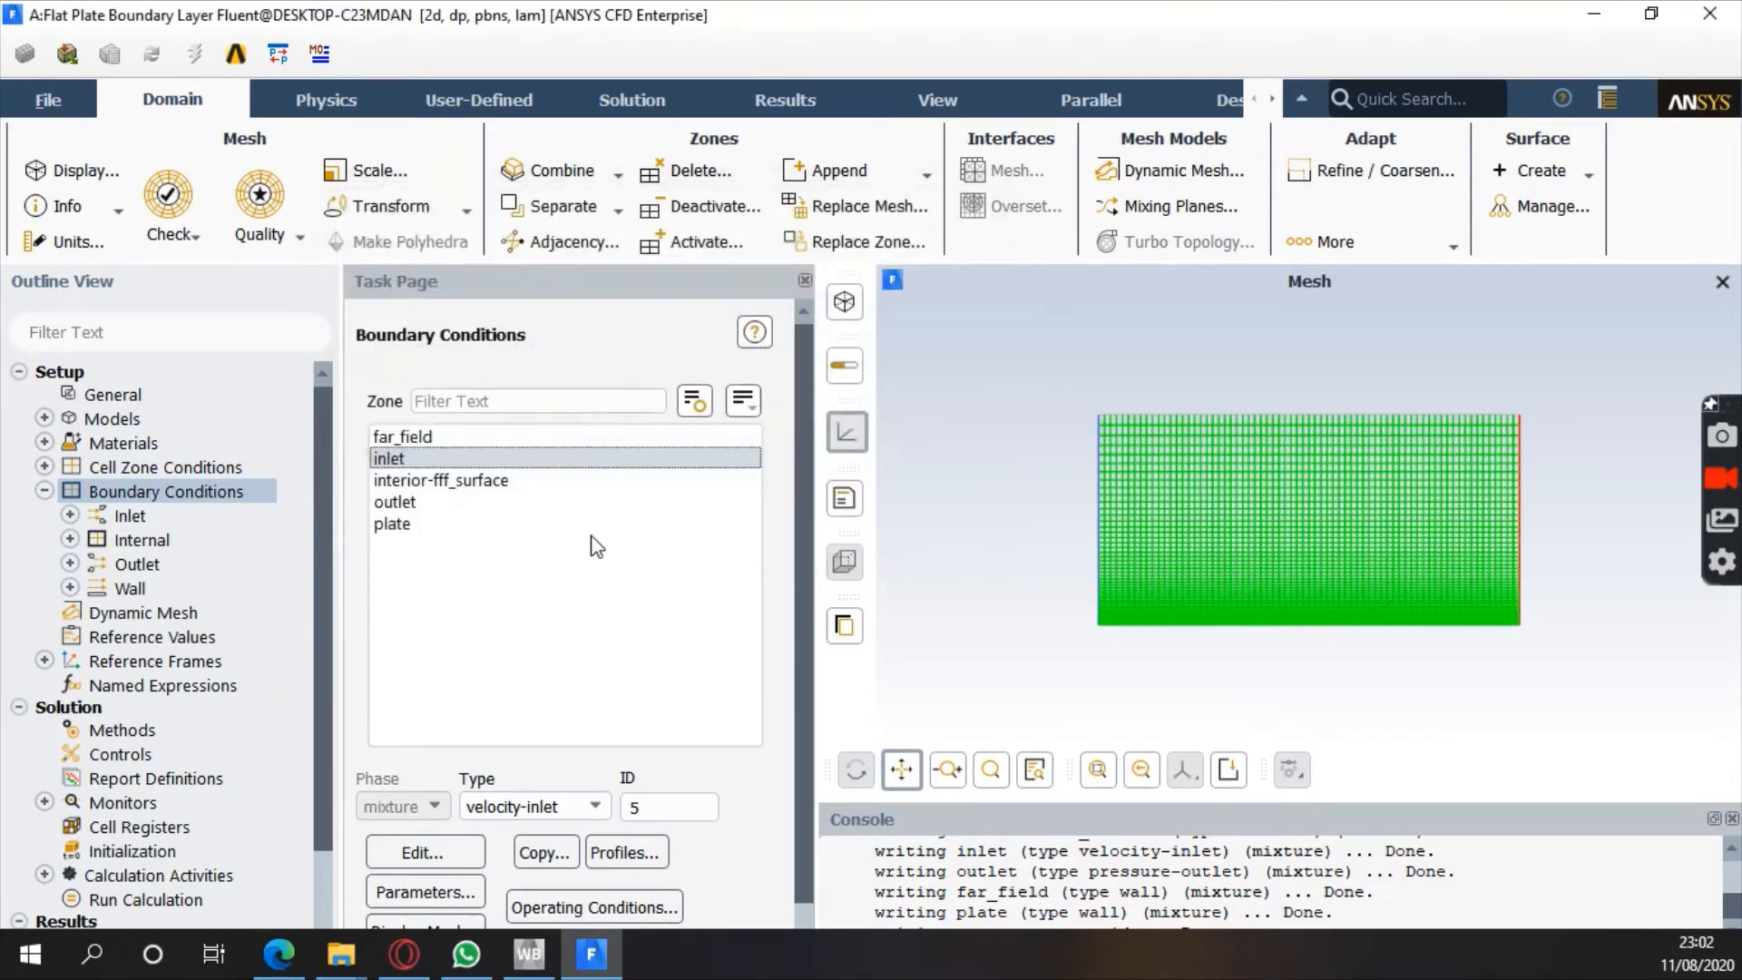
Open the outlet zone's pressure-outlet settings and accept a gauge pressure of 0 Pa
click(436, 503)
double_click(433, 502)
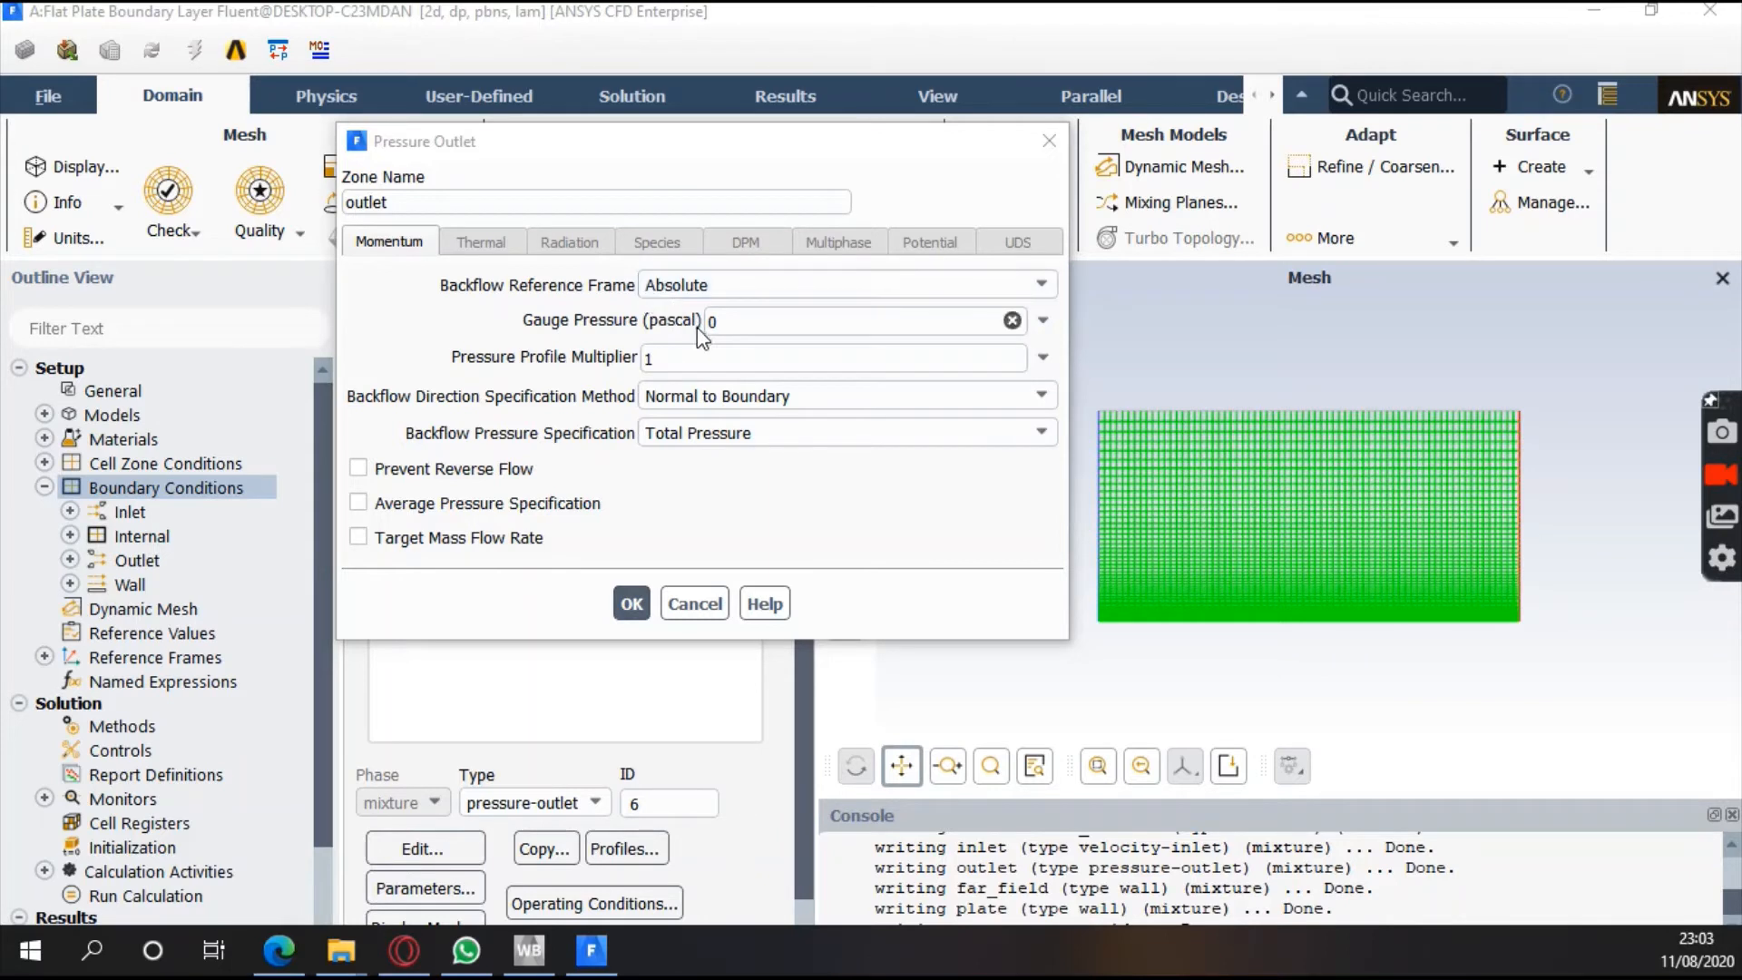
click(744, 325)
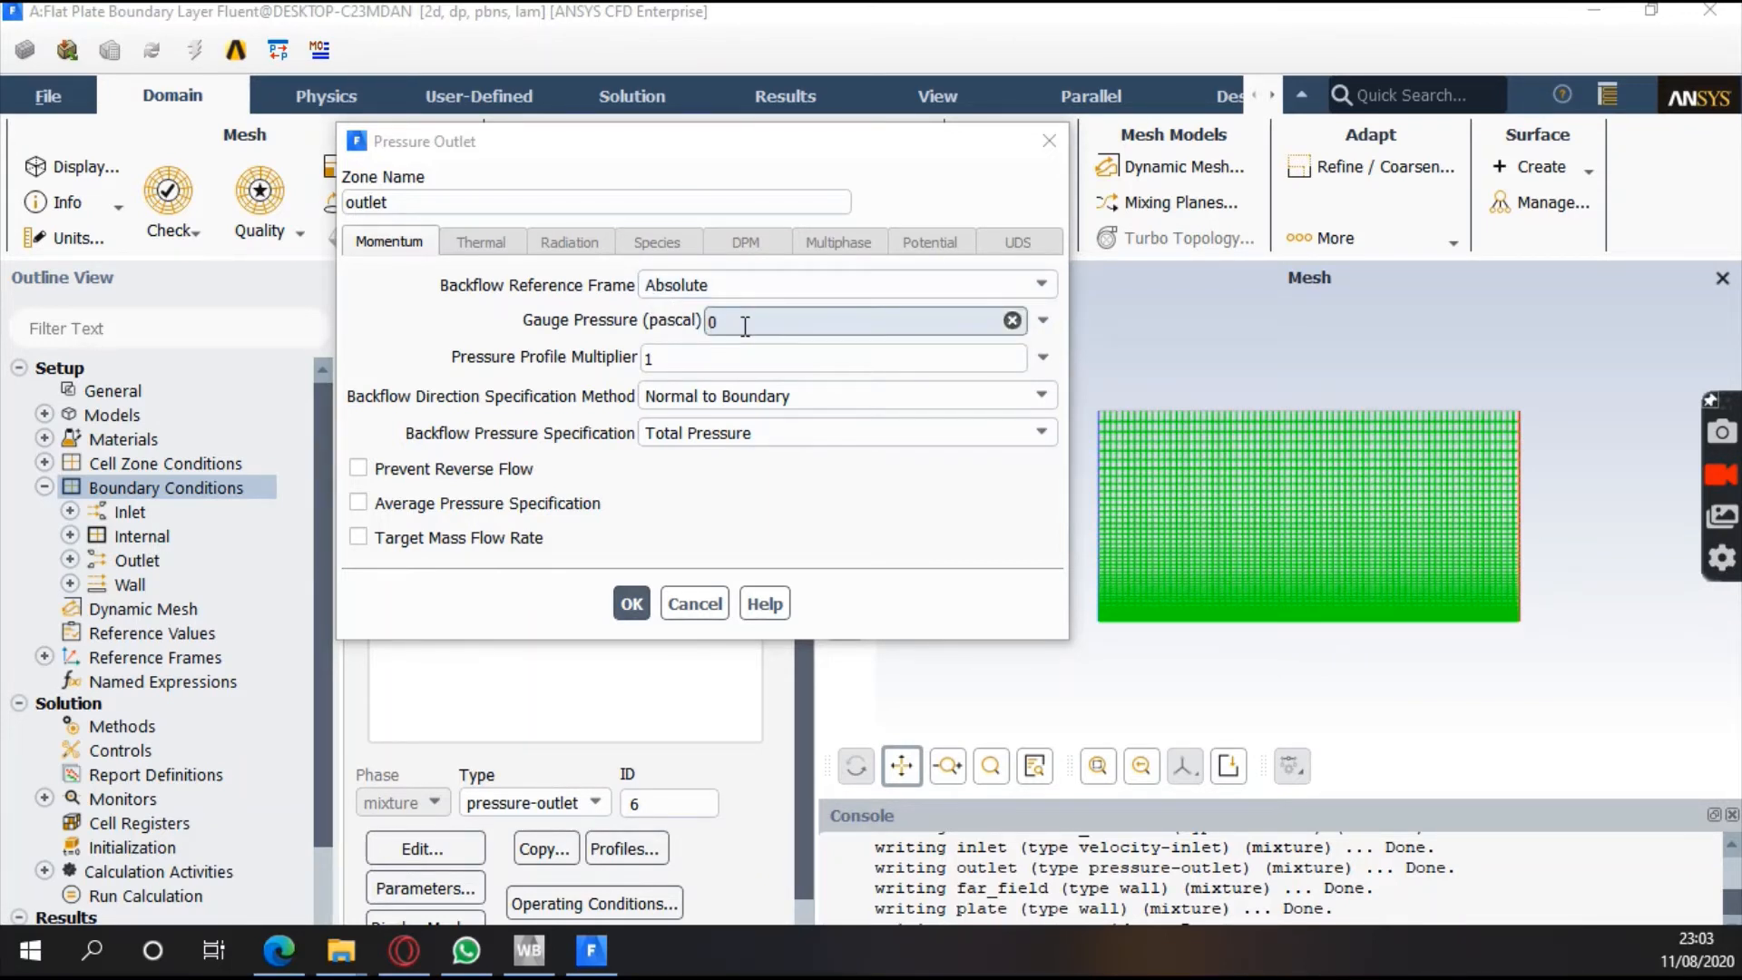
click(631, 604)
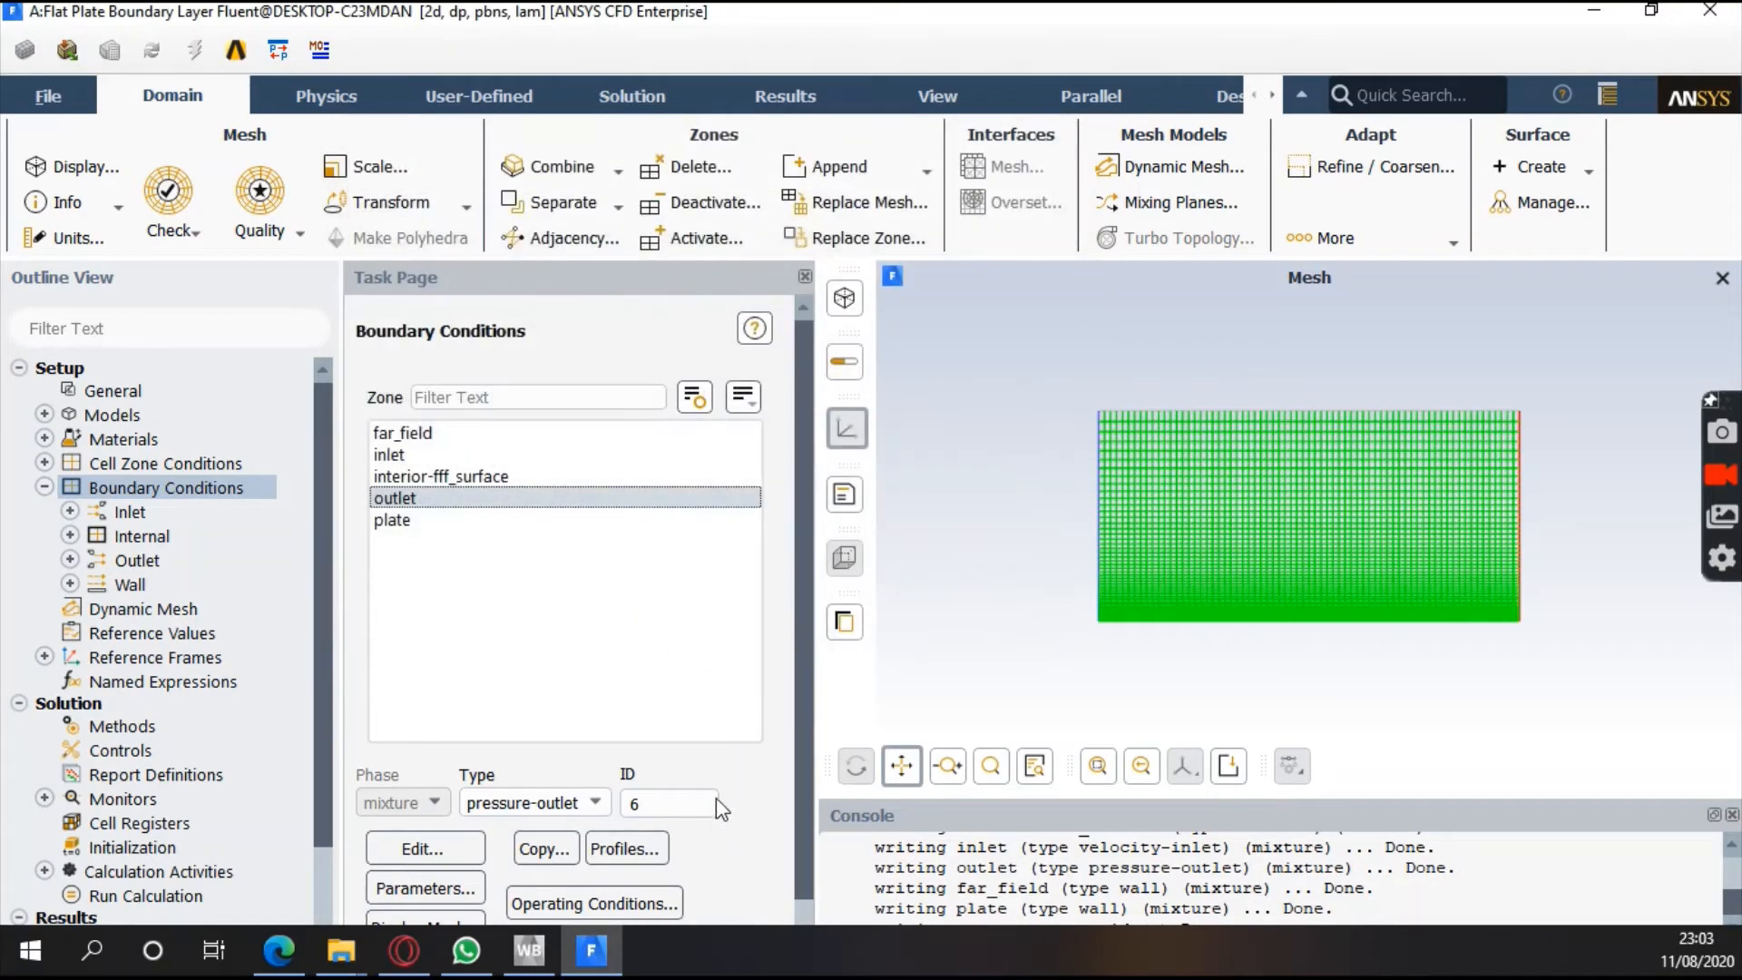
Open the Operating Conditions and accept an operating pressure of 101325 Pa
click(654, 901)
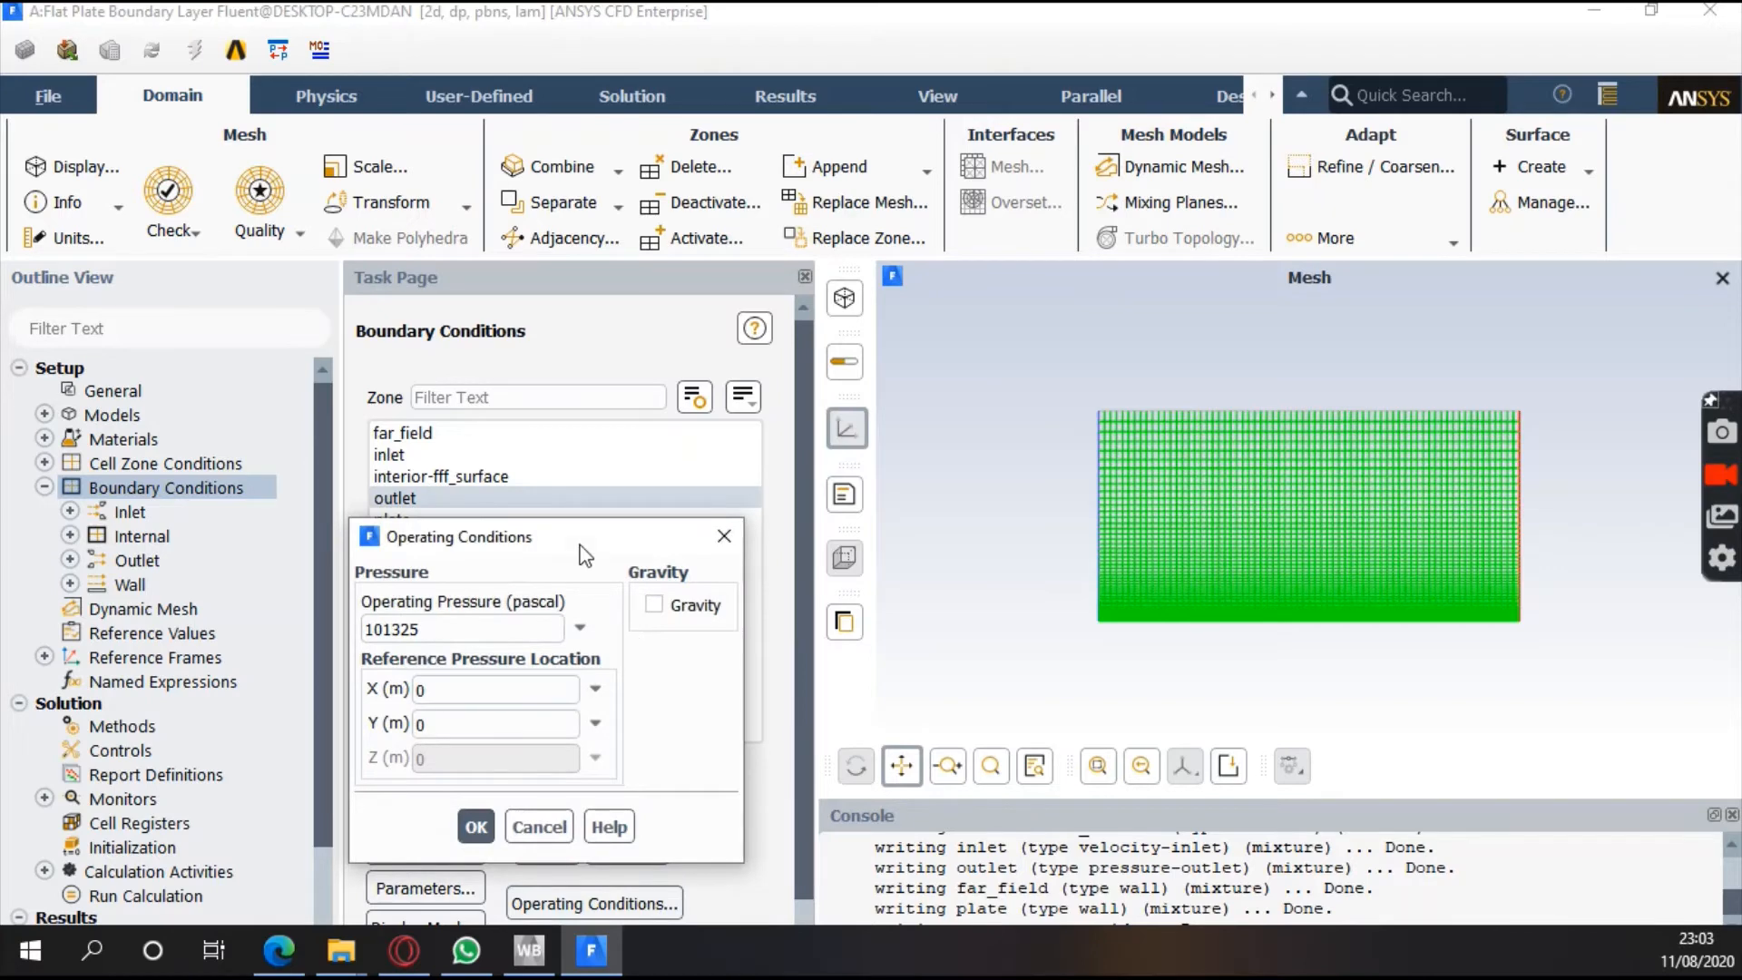
drag(581, 544, 682, 211)
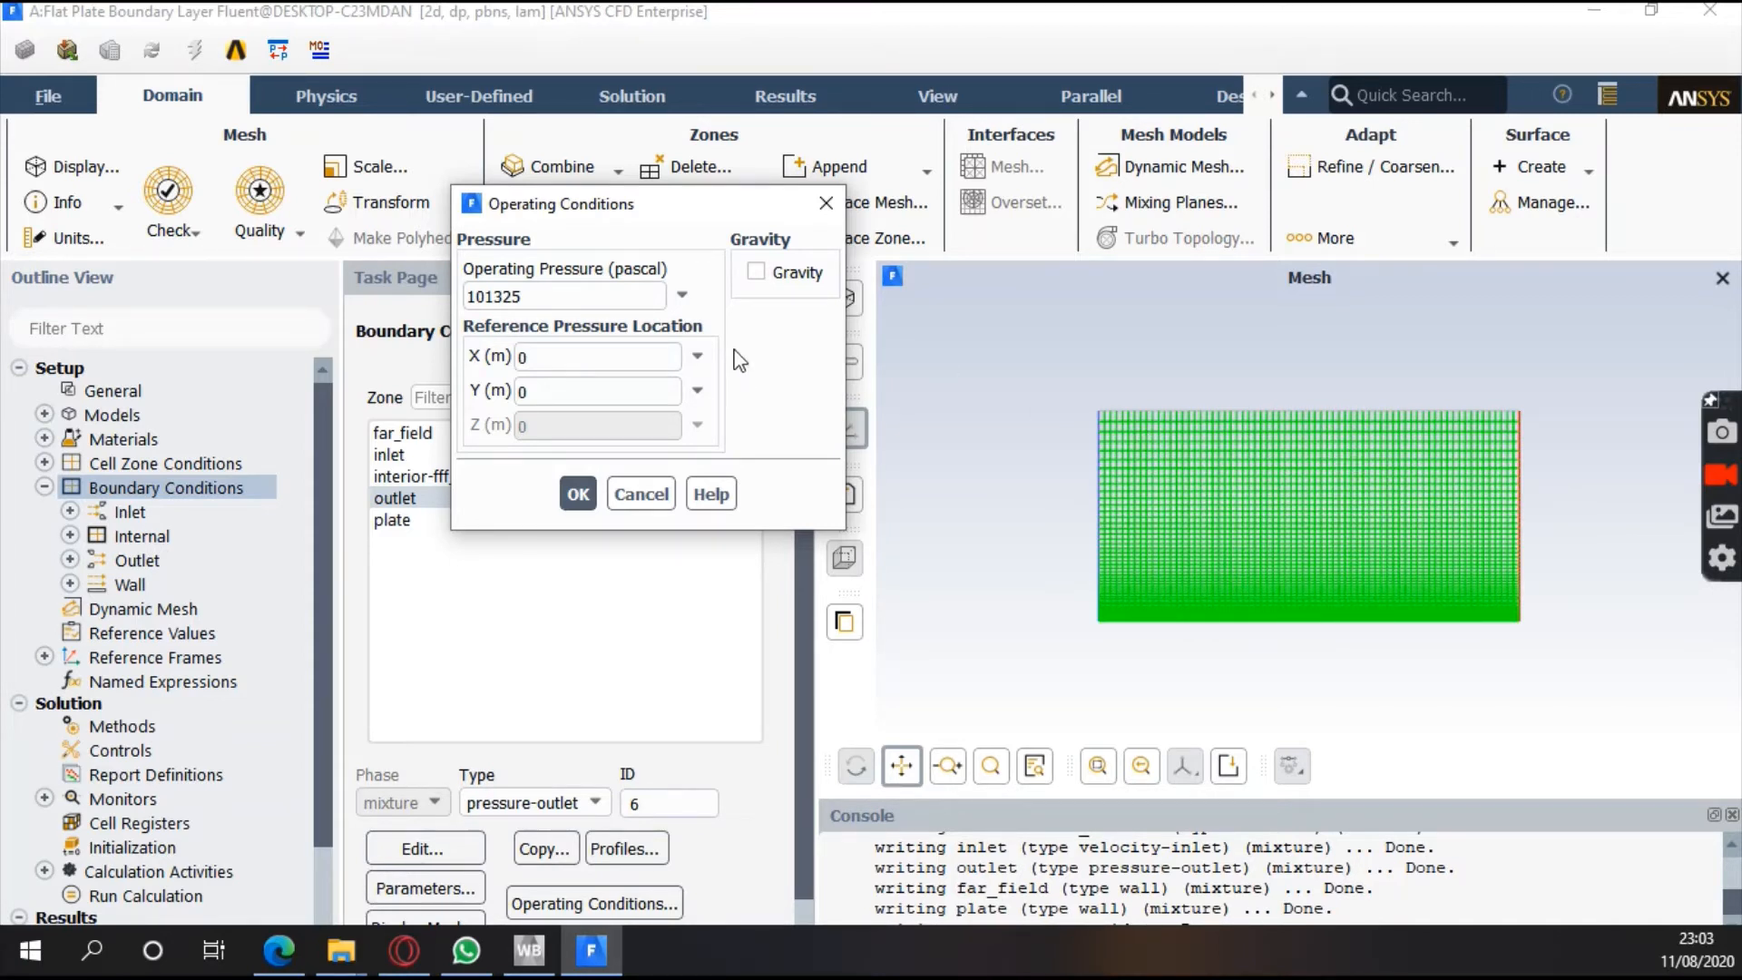
drag(682, 211, 720, 264)
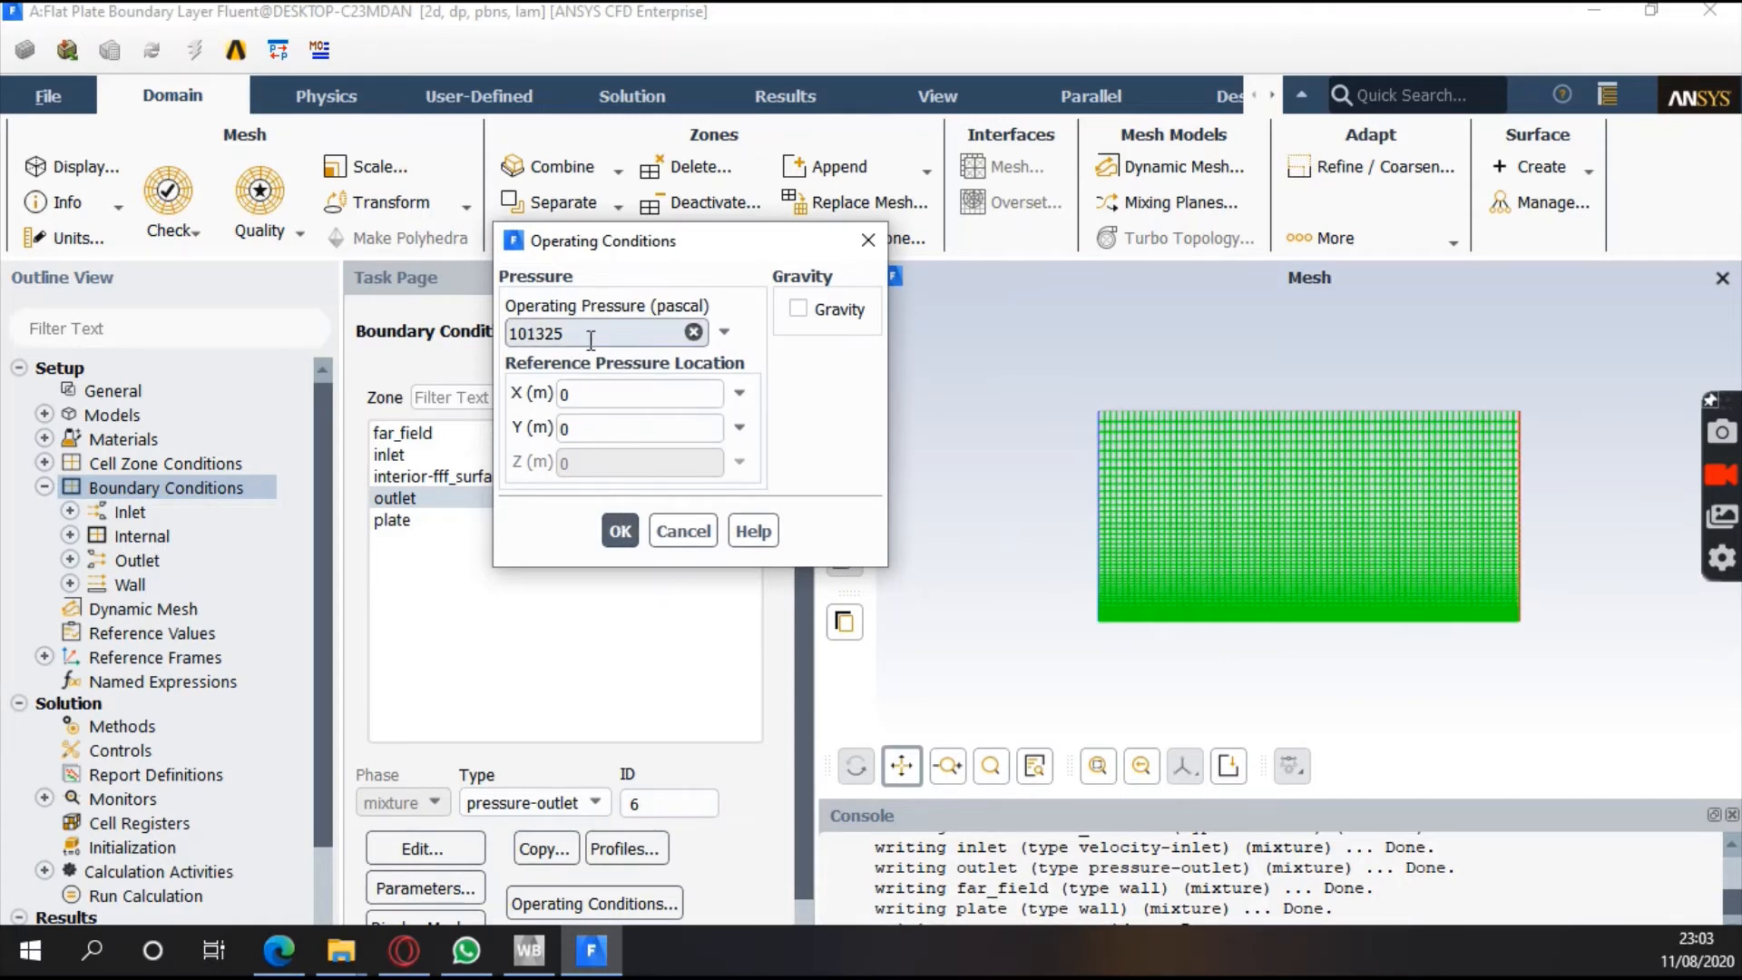
click(619, 532)
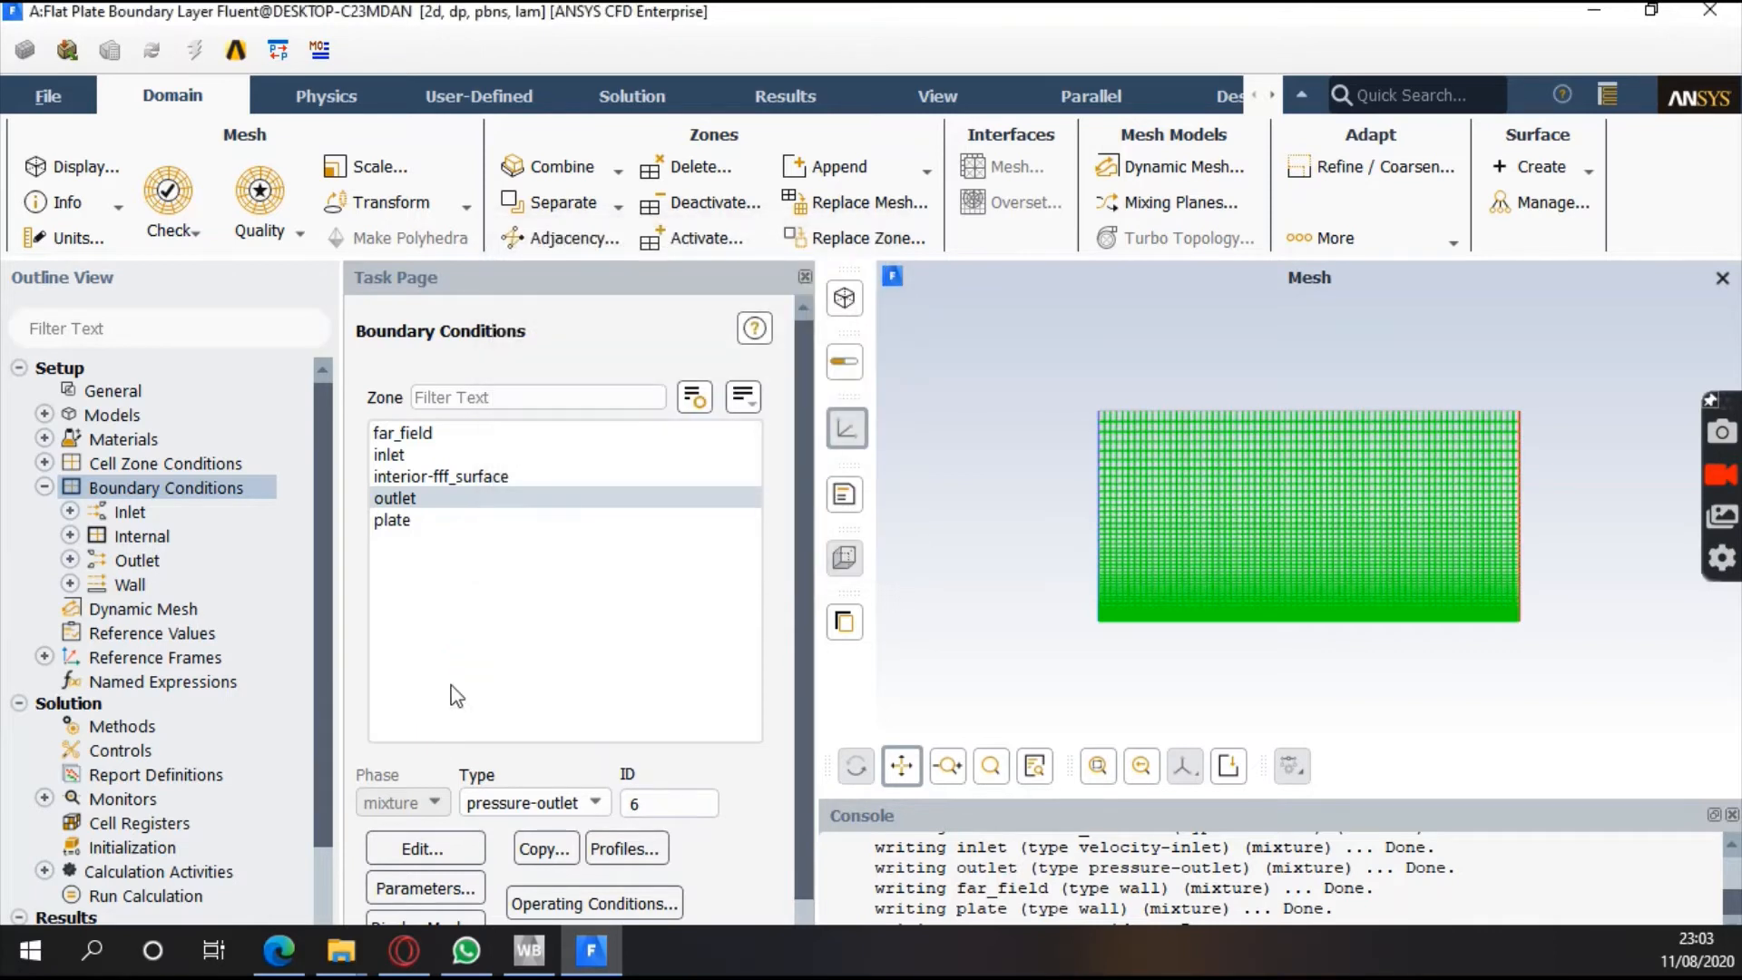
Open the plate zone's wall settings and accept Stationary Wall with the No Slip shear condition
click(460, 533)
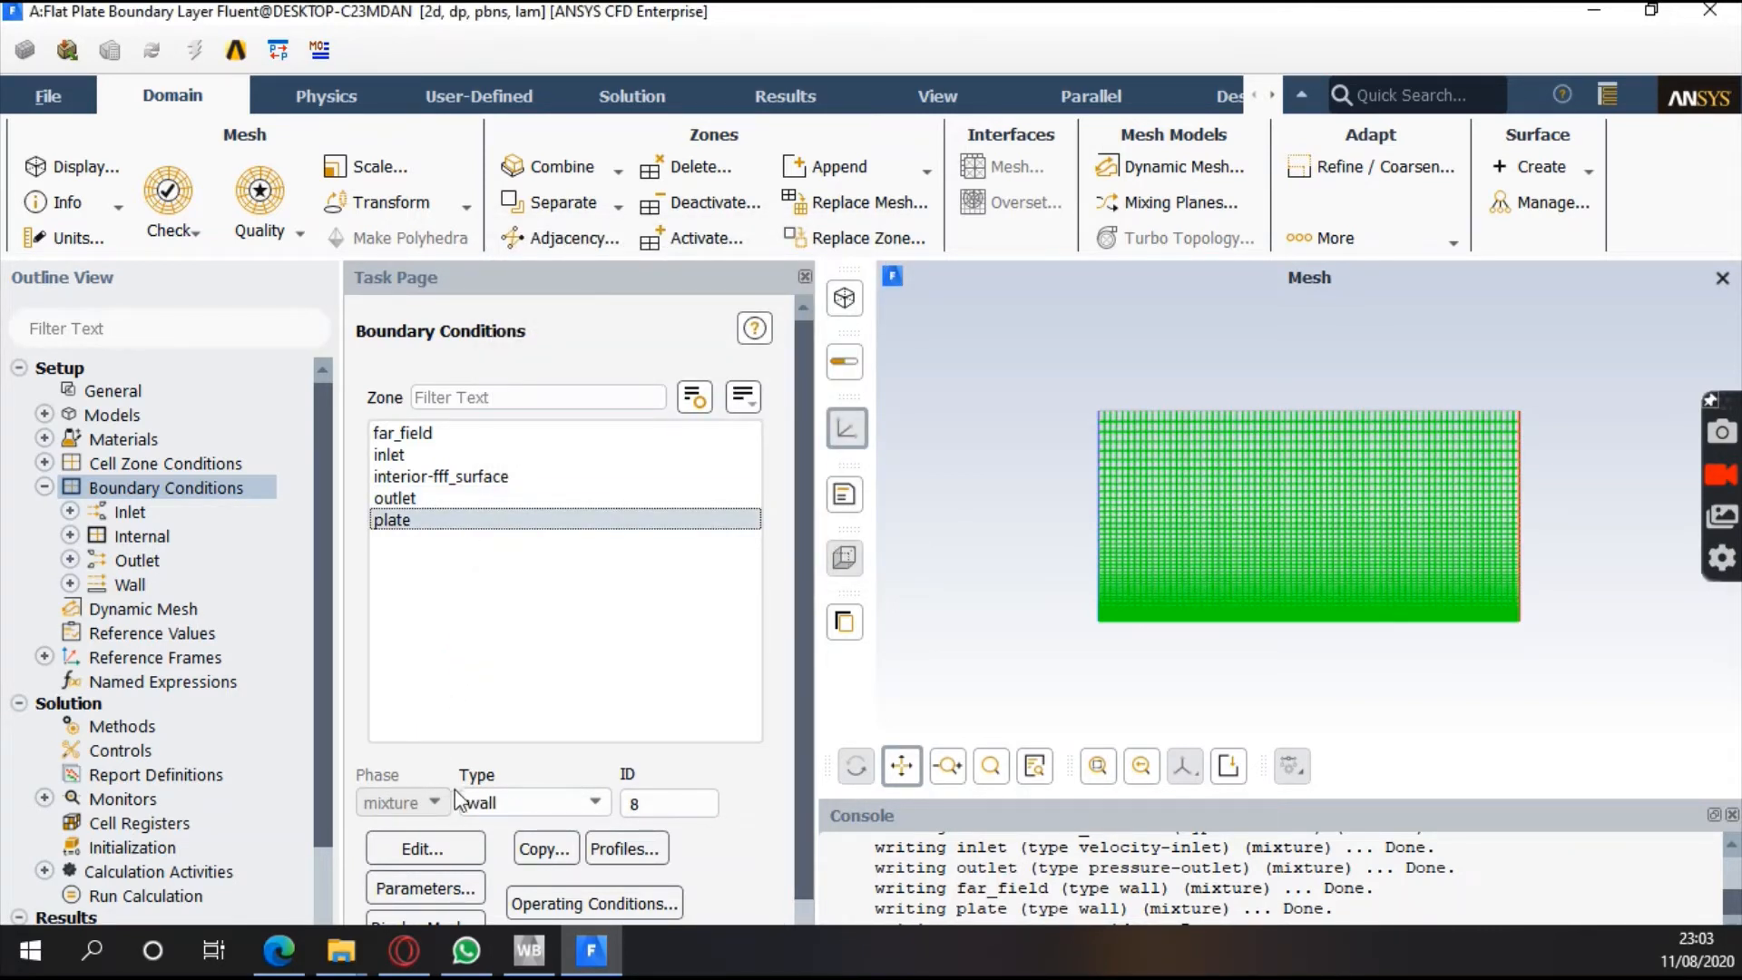
click(453, 832)
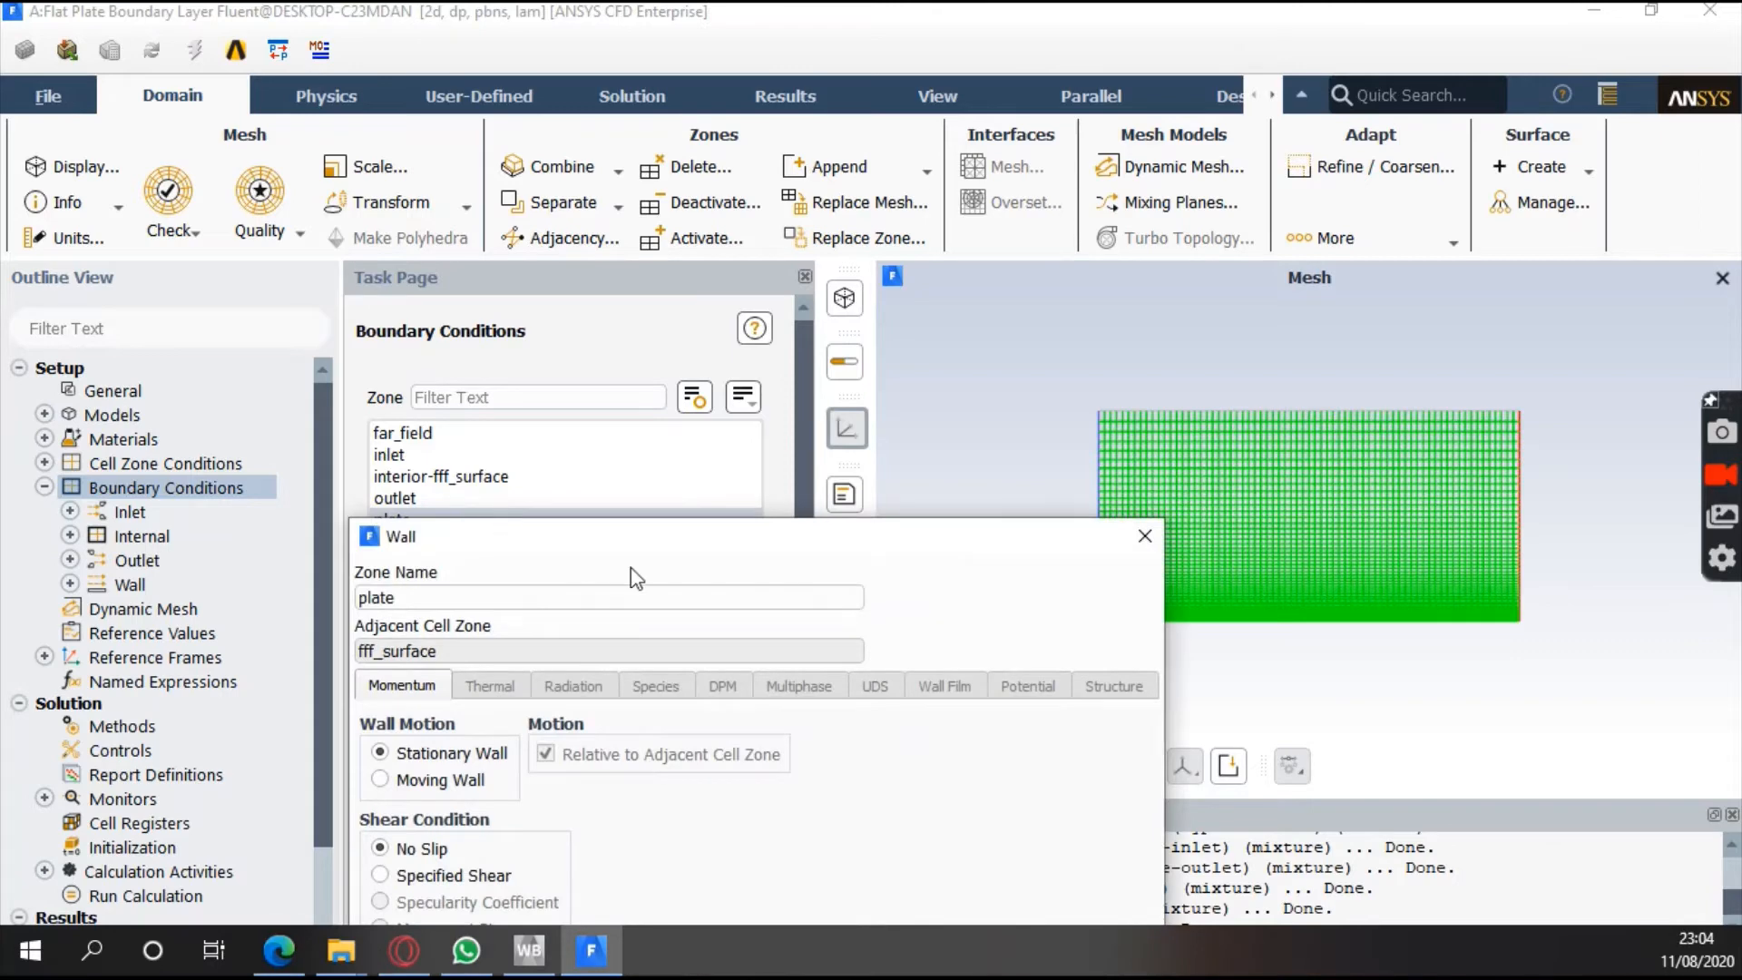
drag(661, 665, 686, 145)
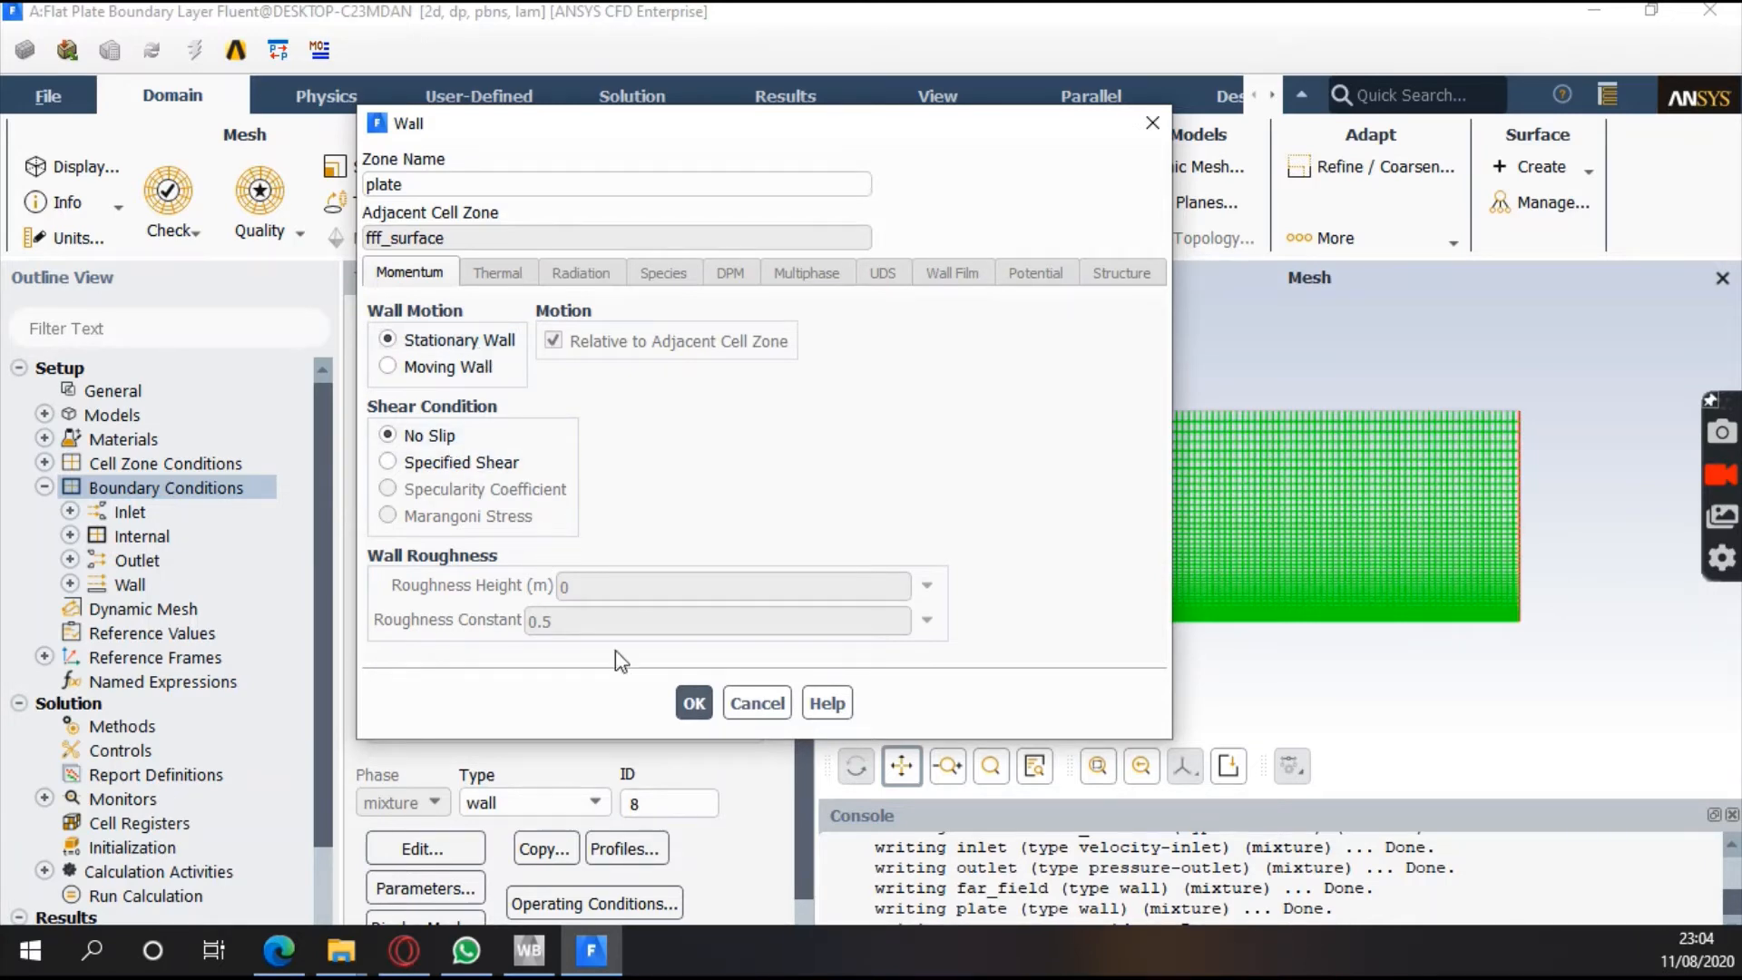
click(700, 706)
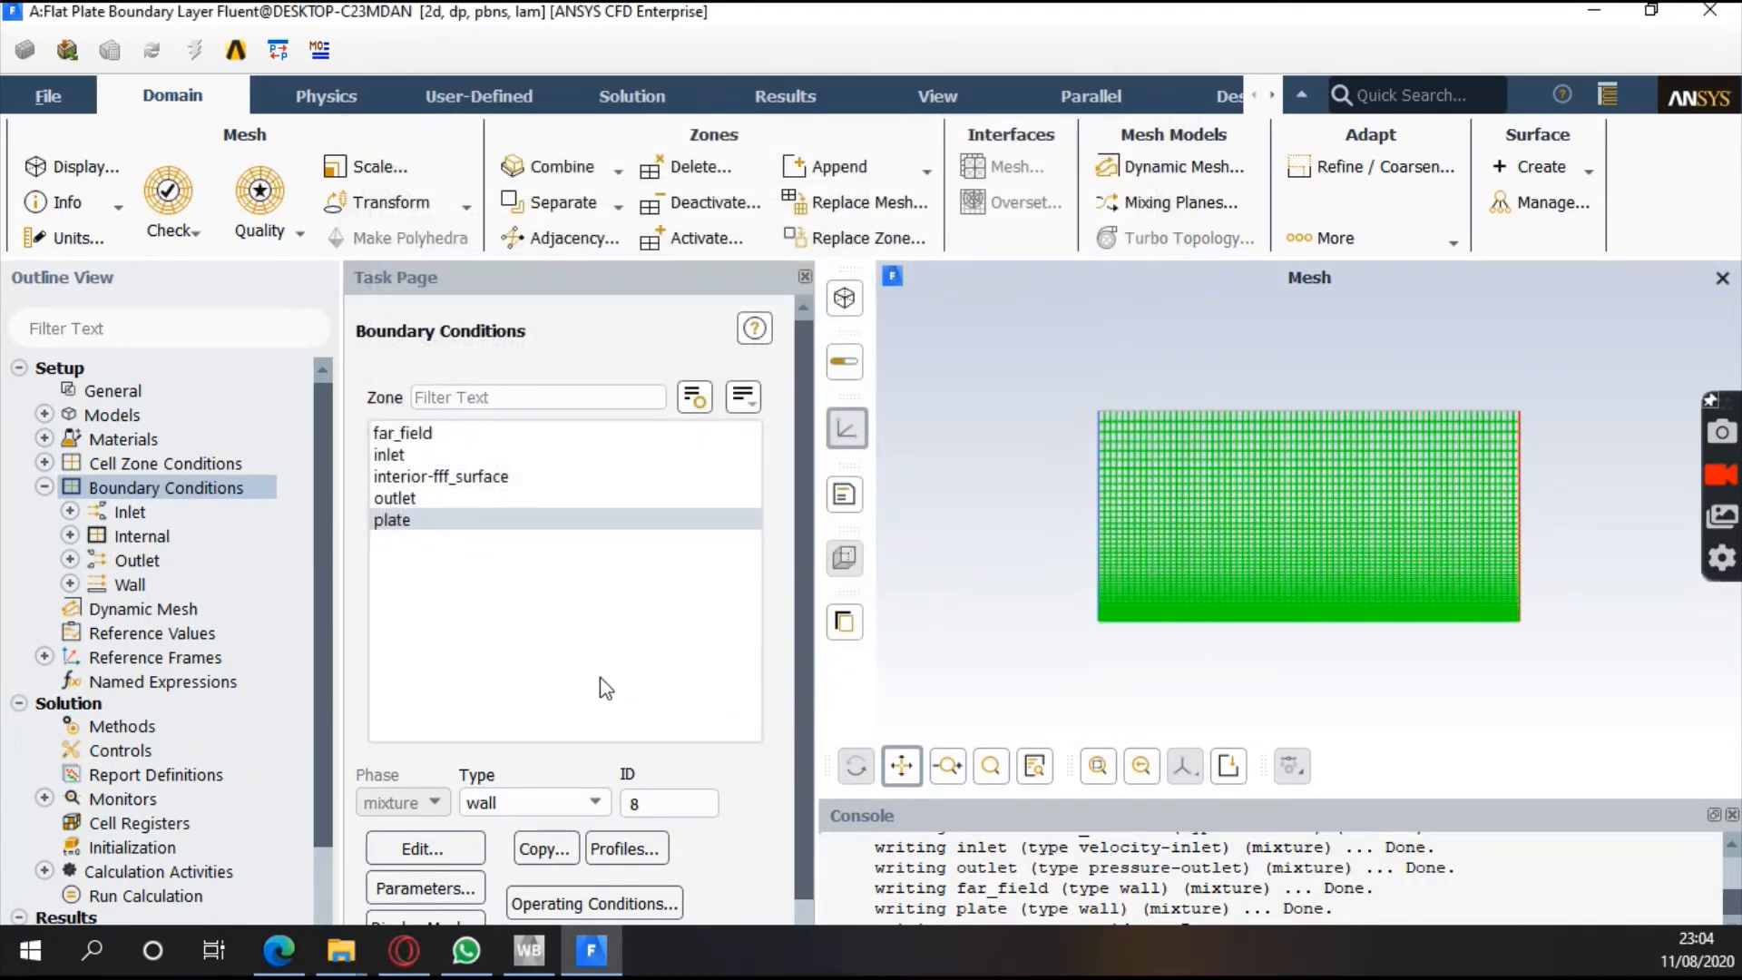
Change the far_field zone's type from wall to pressure-far-field and dismiss its settings without editing them
click(514, 440)
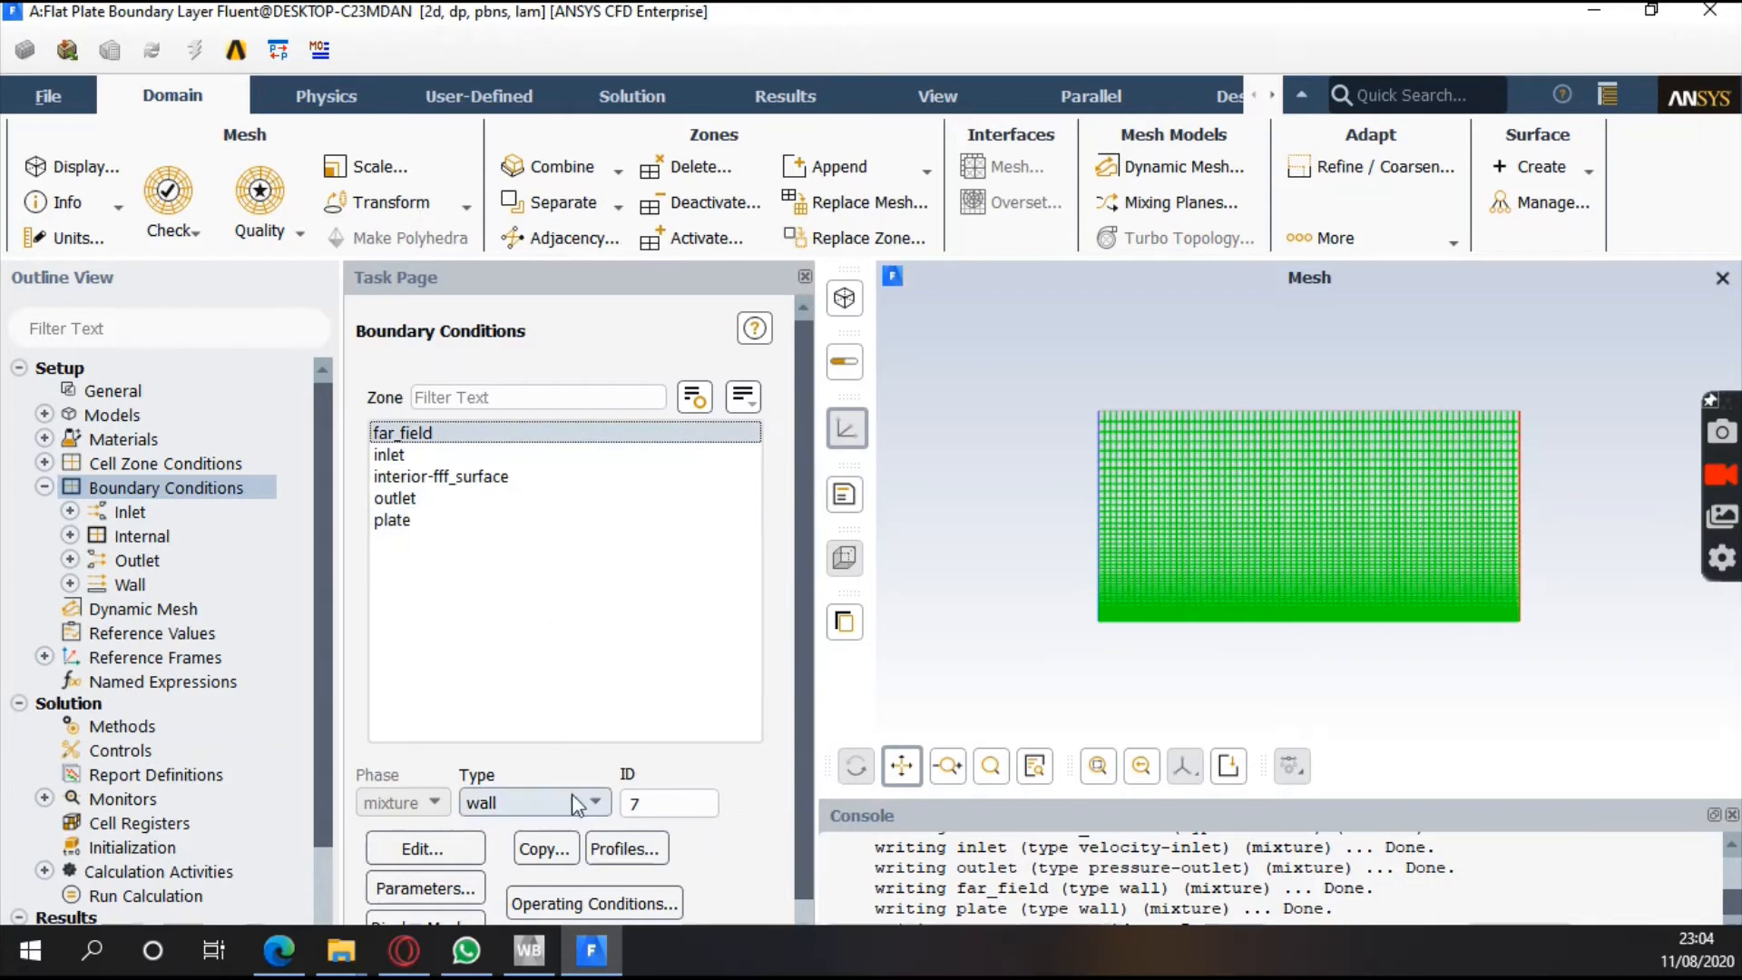
click(593, 802)
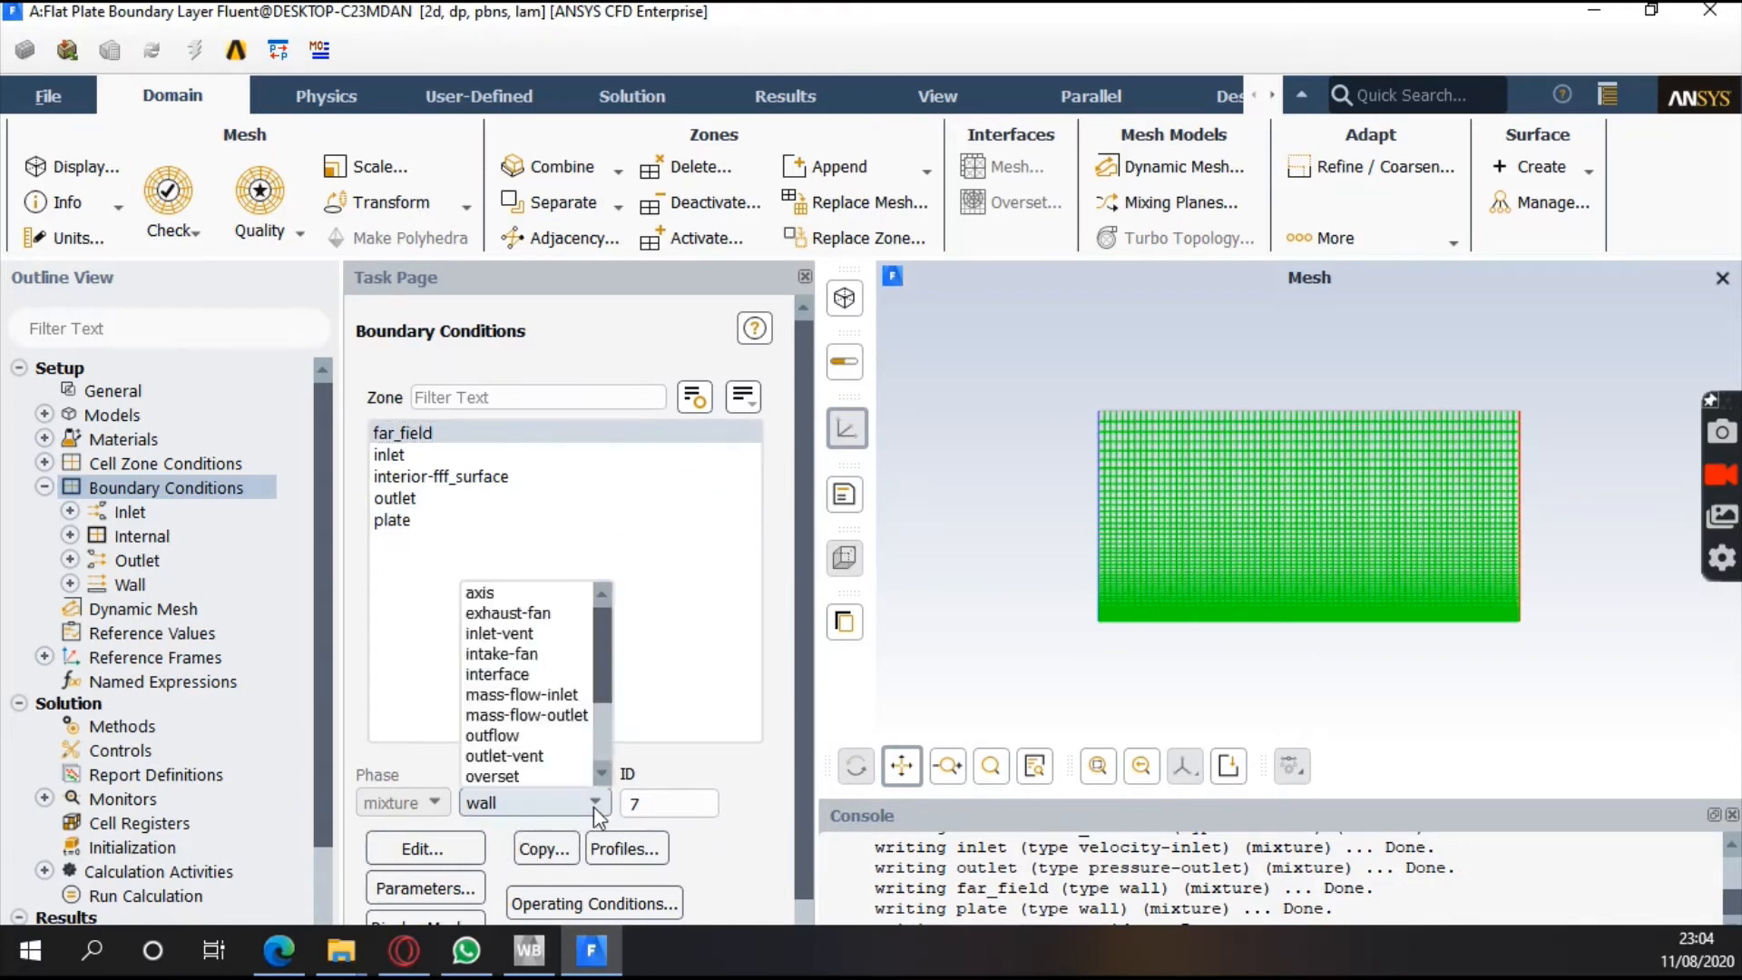
scroll(568, 724, up, 2)
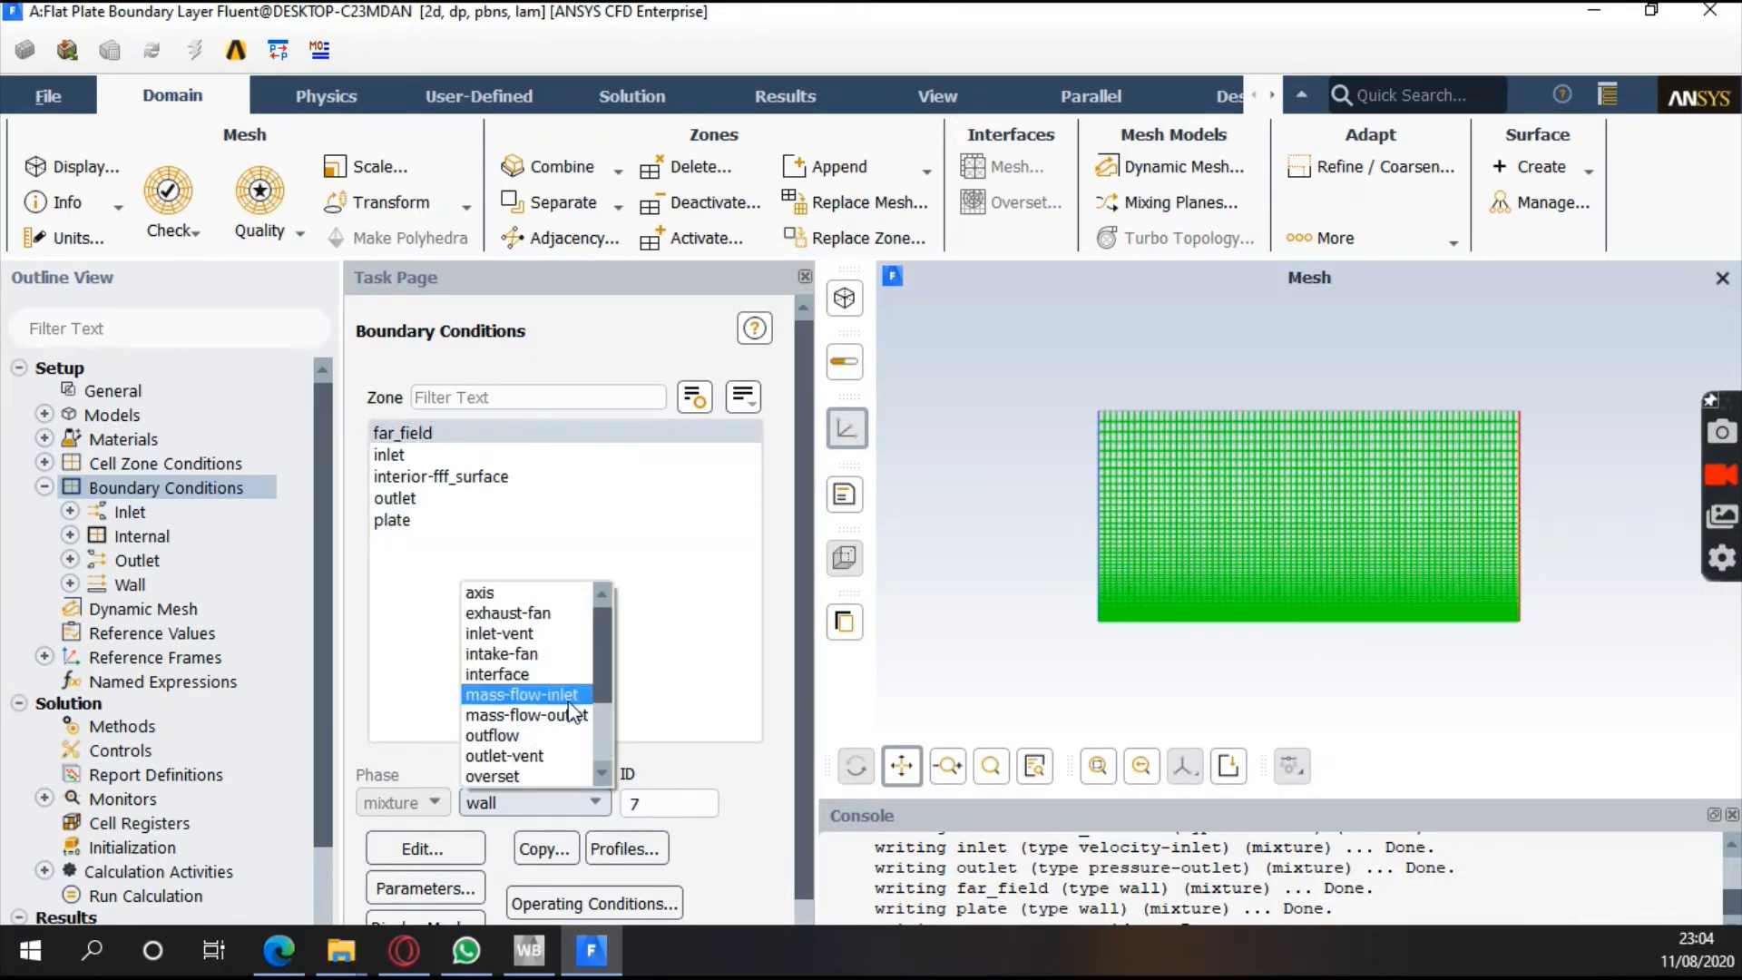
scroll(554, 724, down, 1)
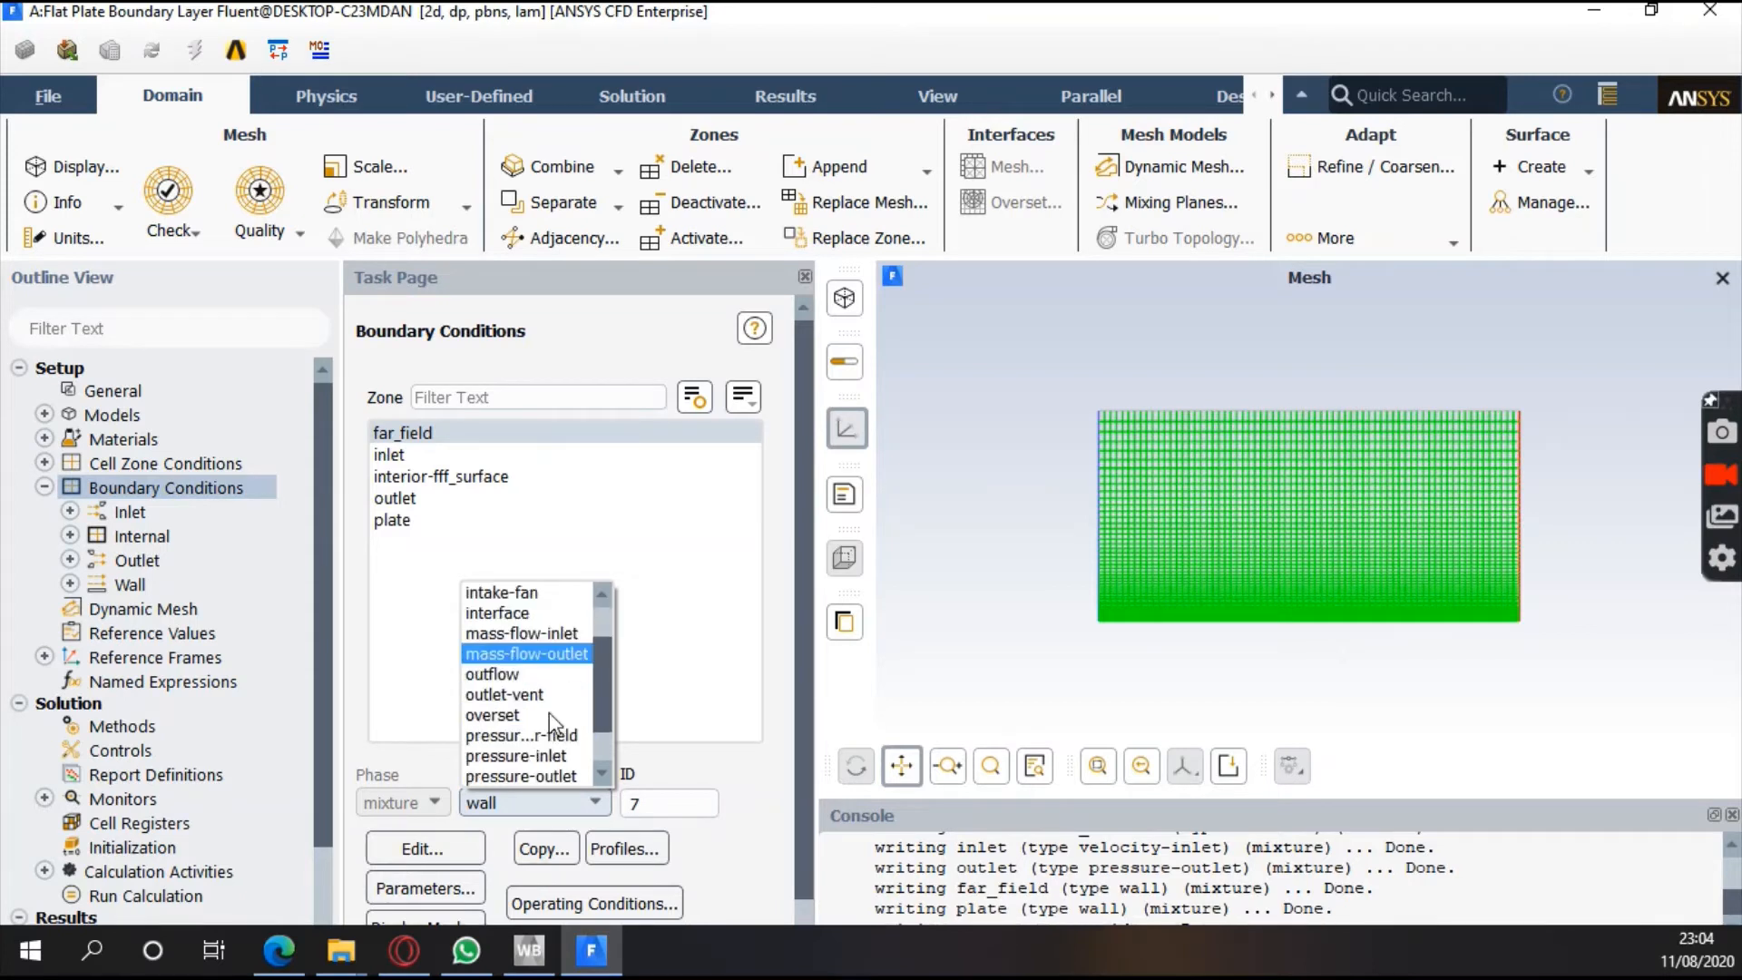
scroll(553, 724, down, 1)
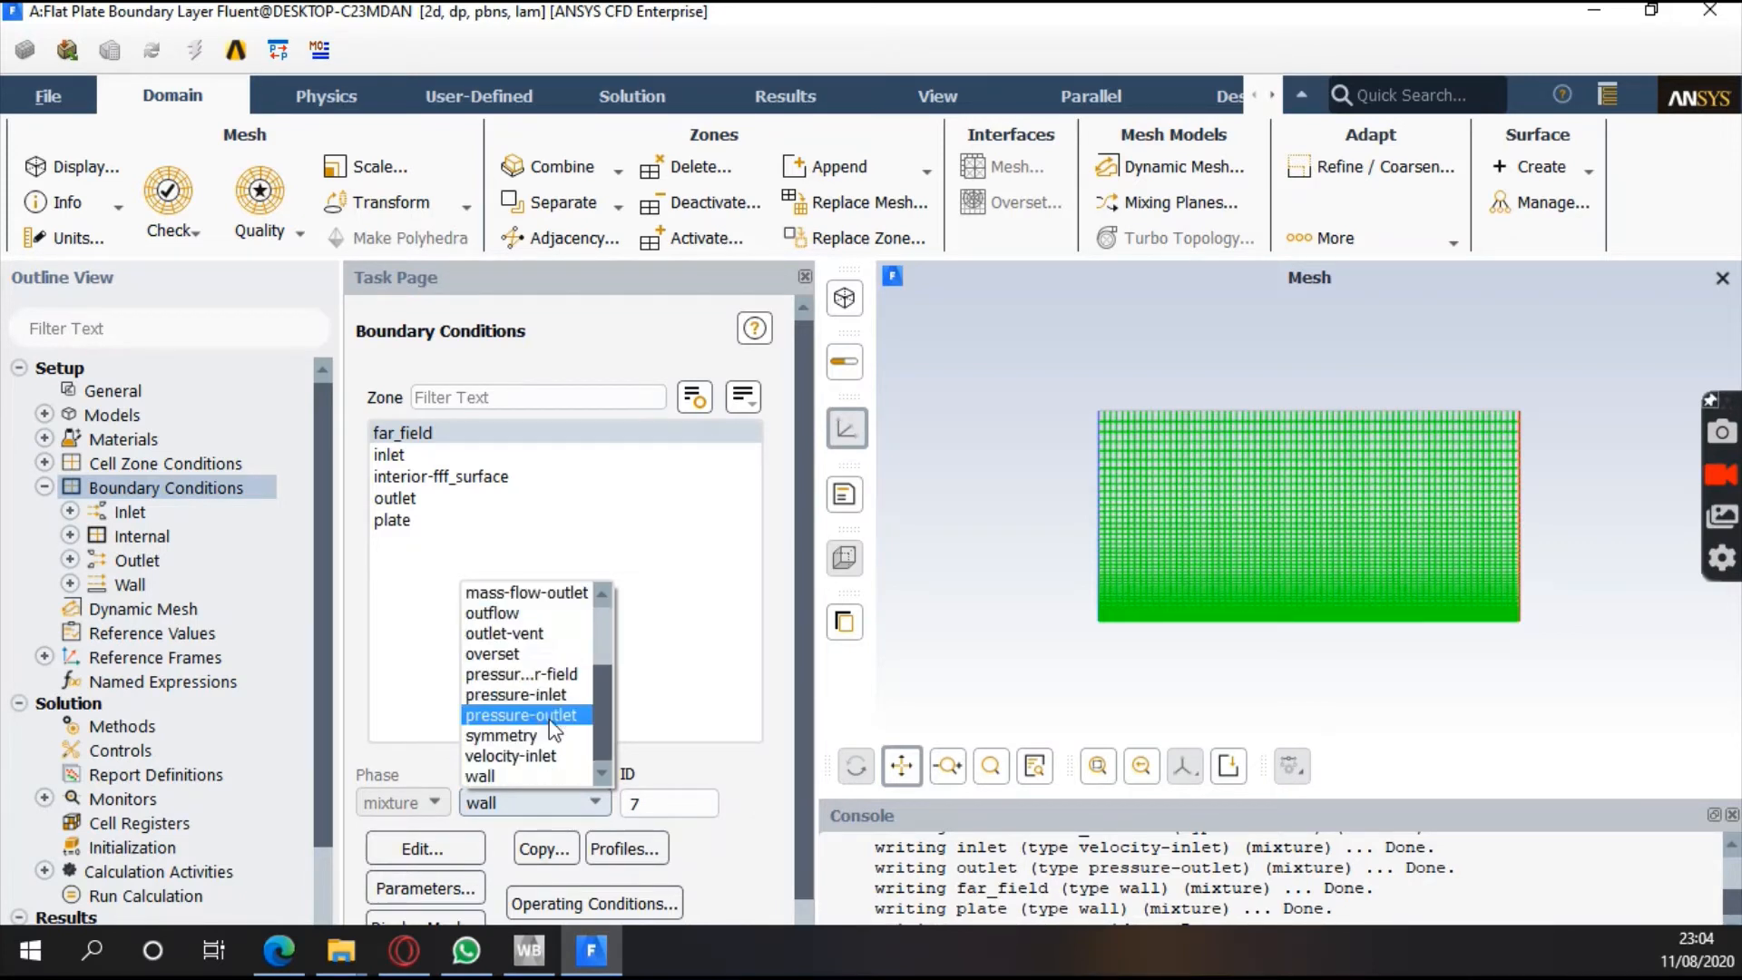
click(537, 673)
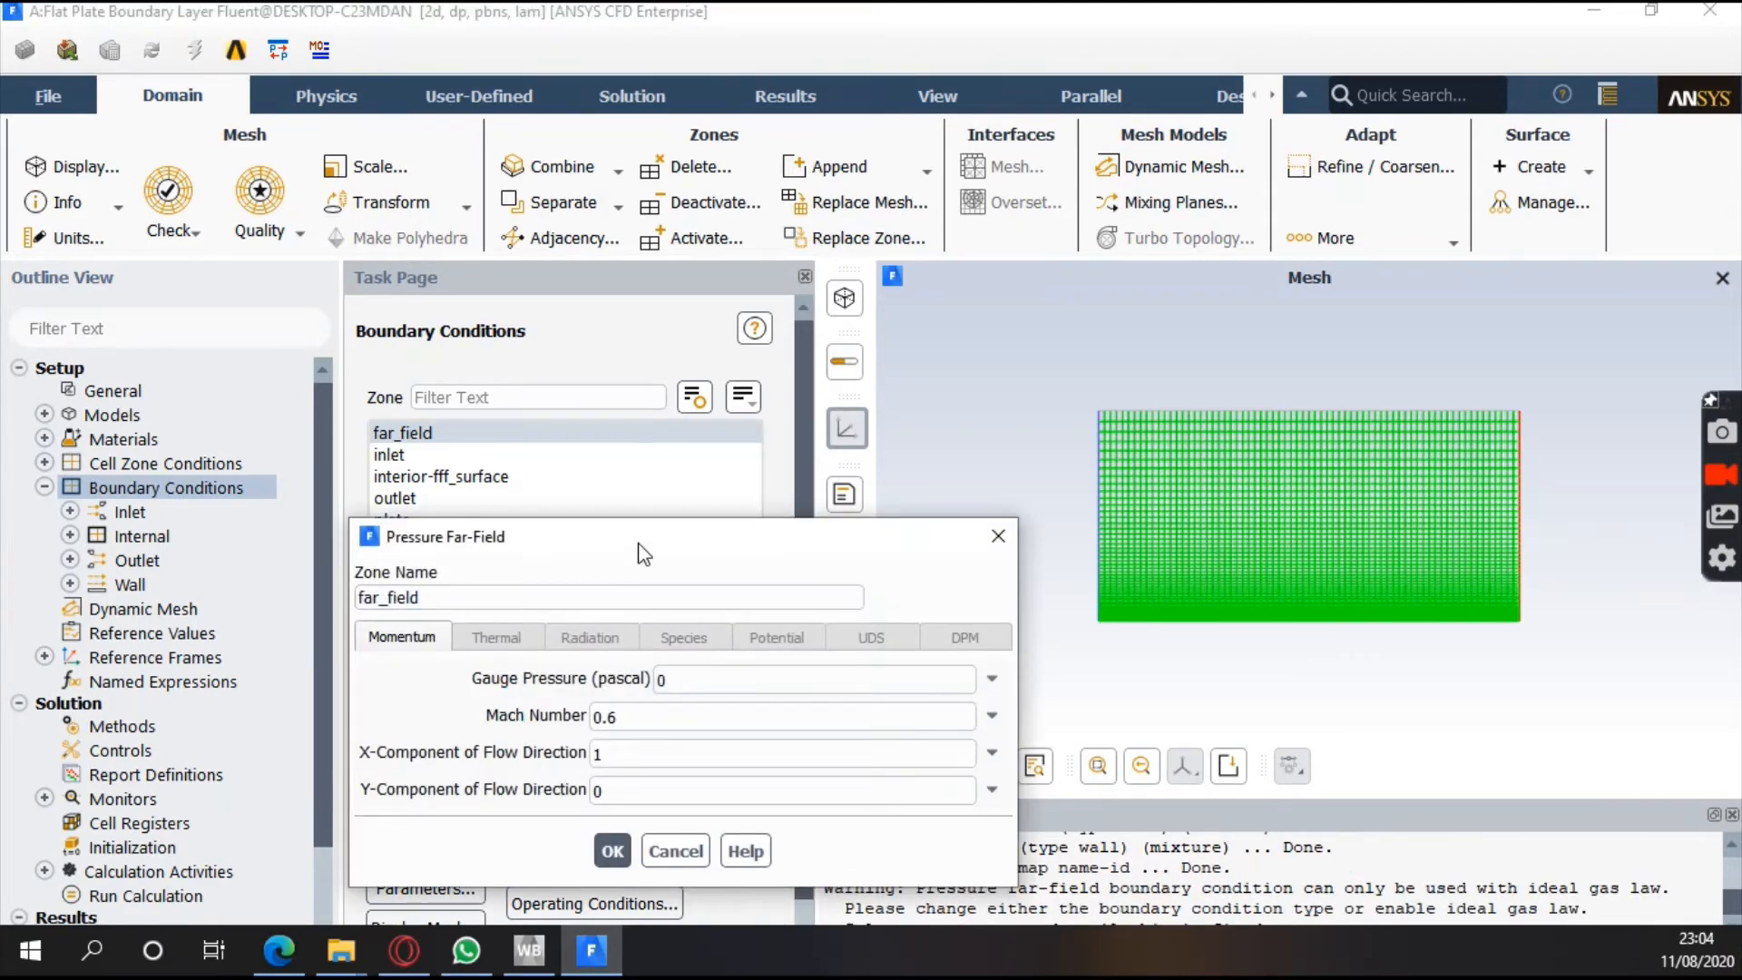
drag(644, 554, 655, 255)
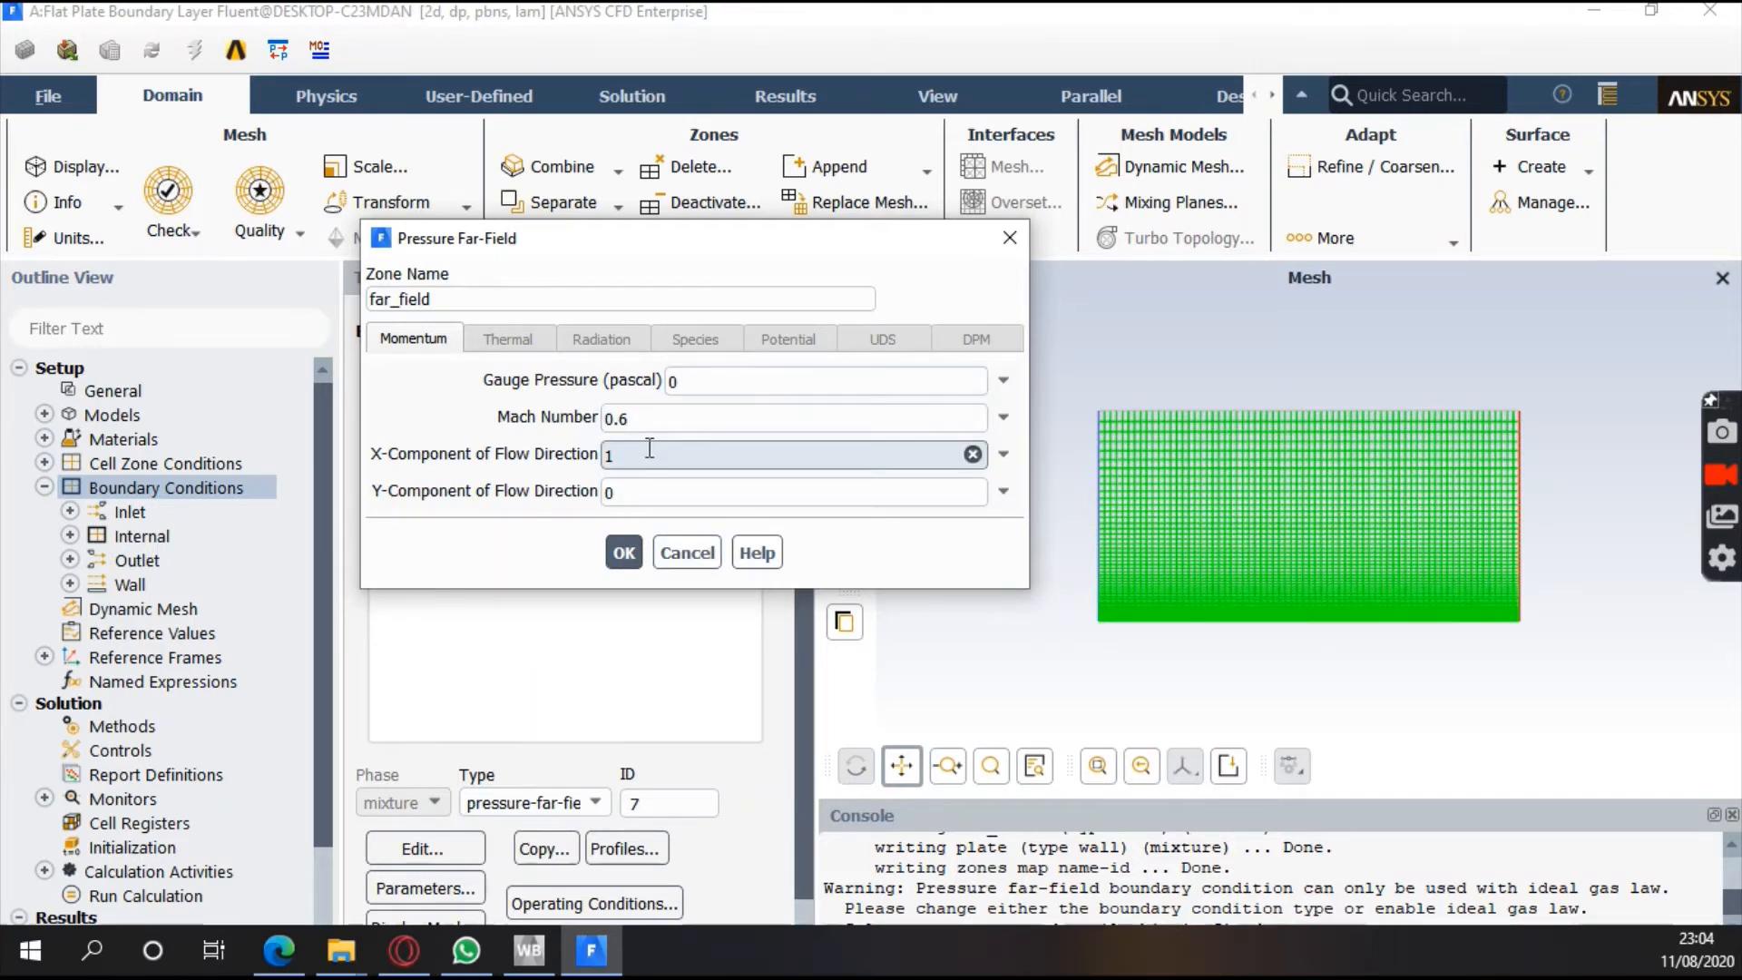
click(690, 557)
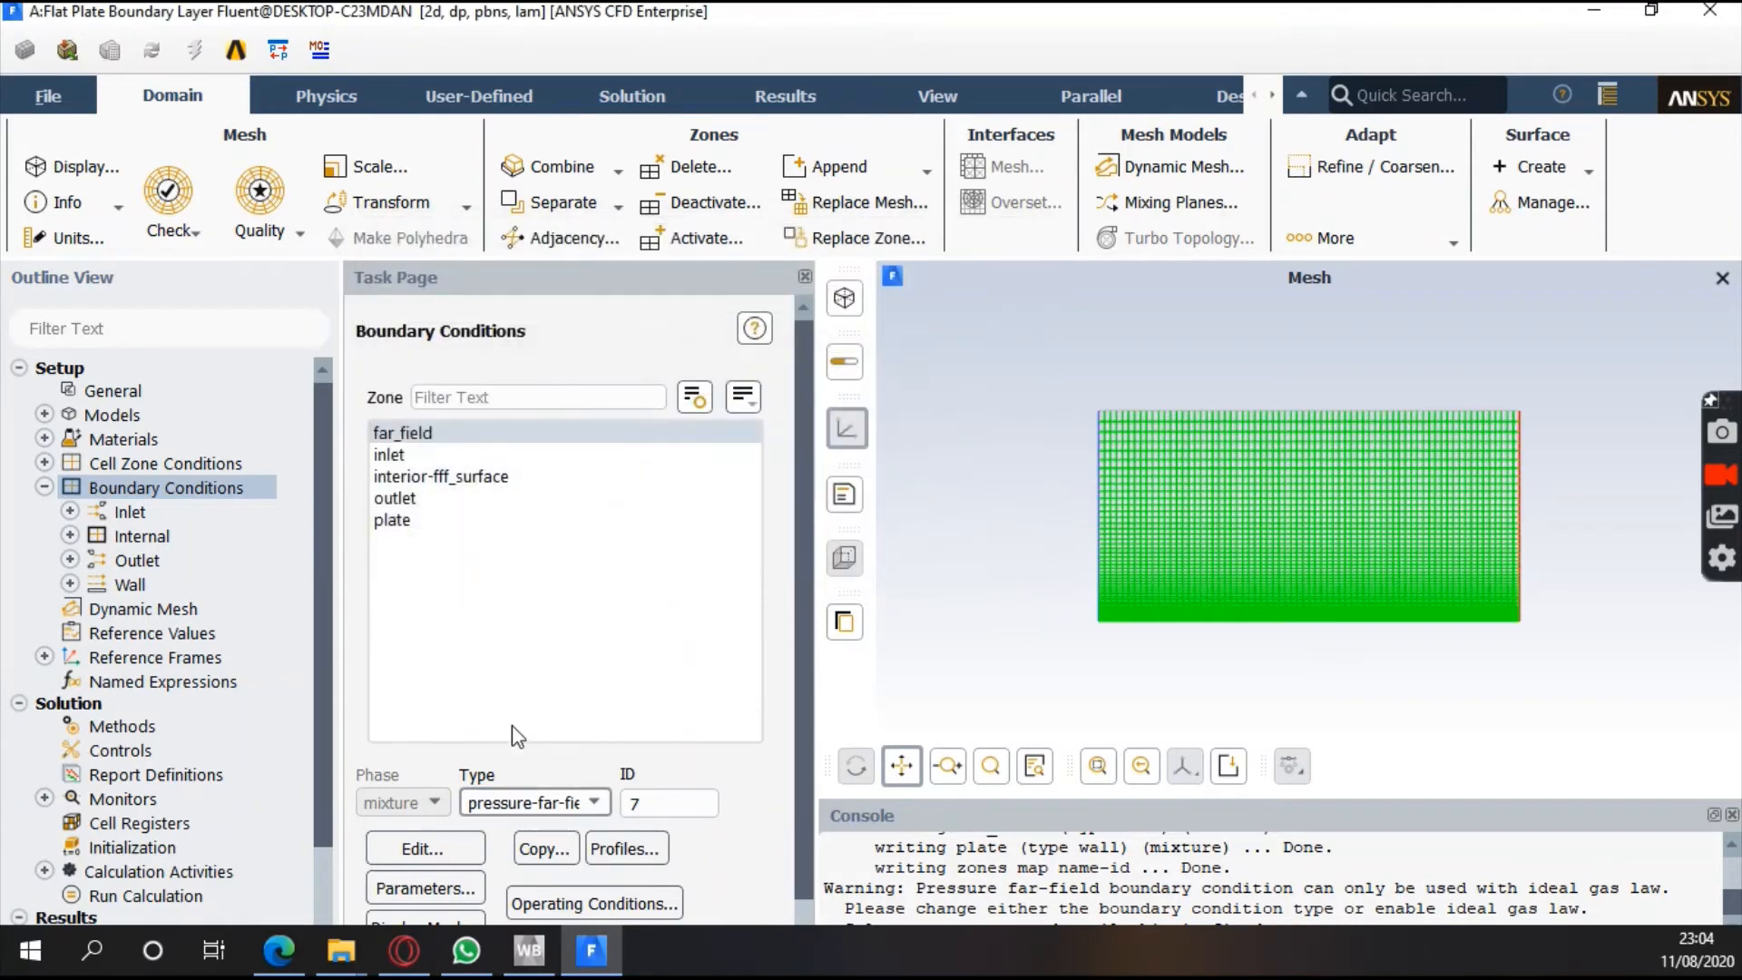
Change the far_field zone's type to pressure-outlet and accept its settings with a gauge pressure of 0 Pa
click(546, 802)
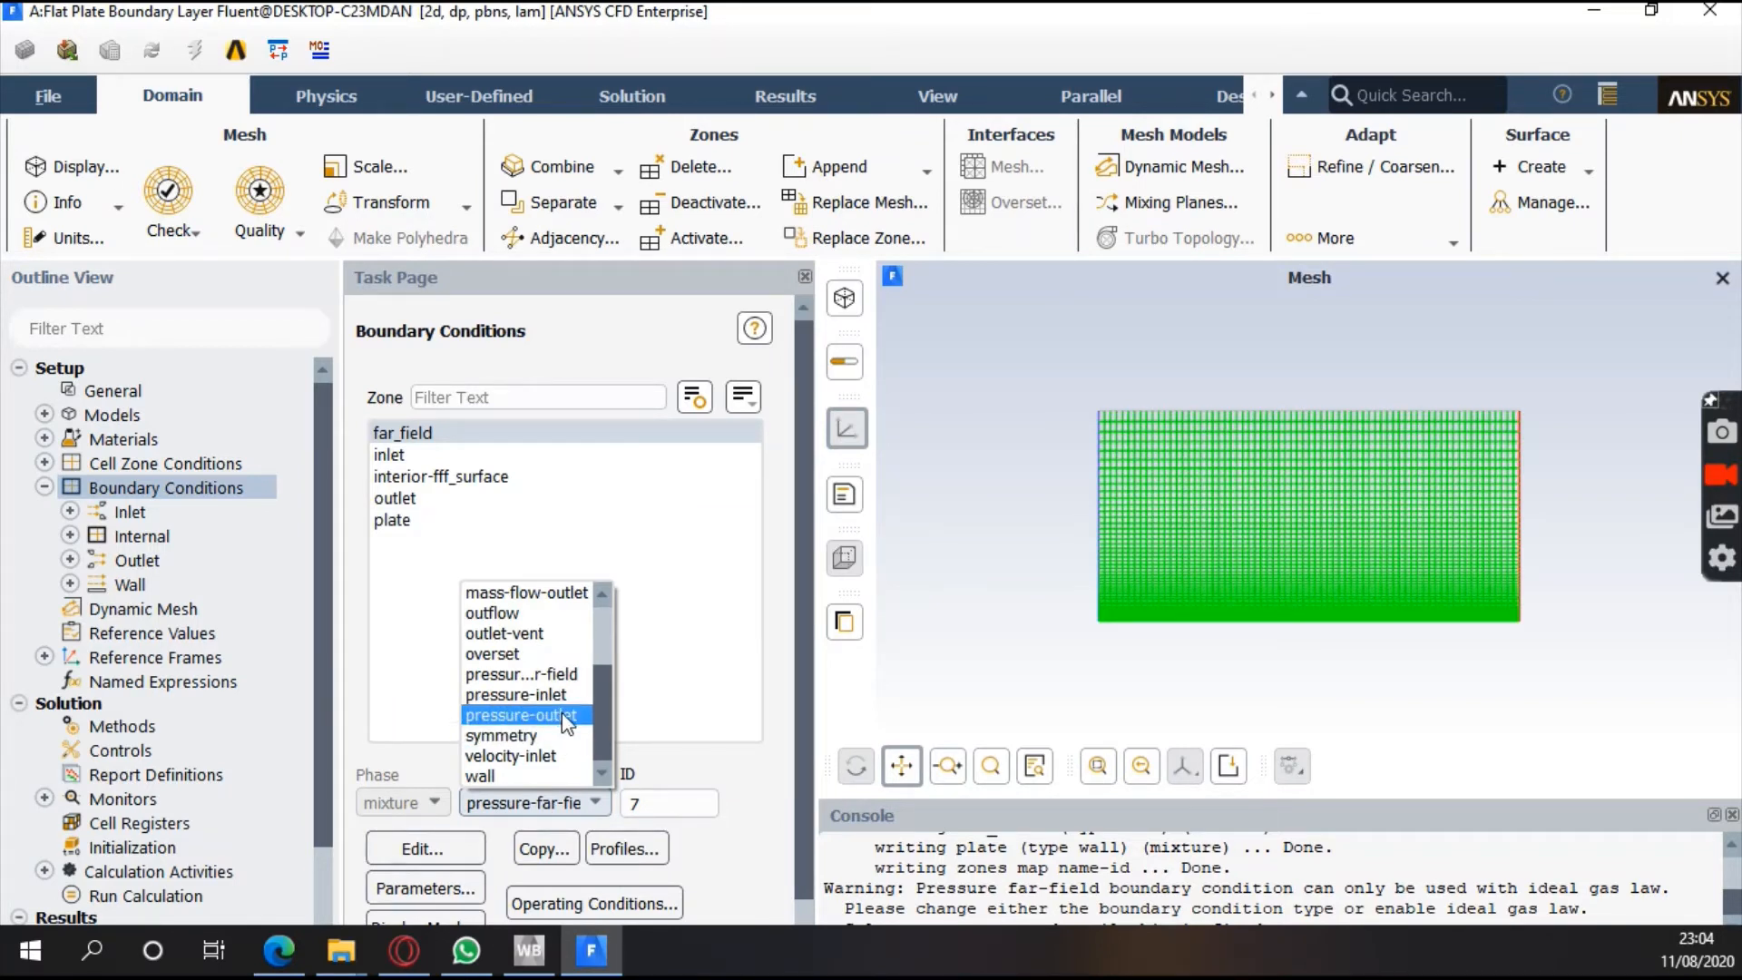
scroll(564, 721, up, 2)
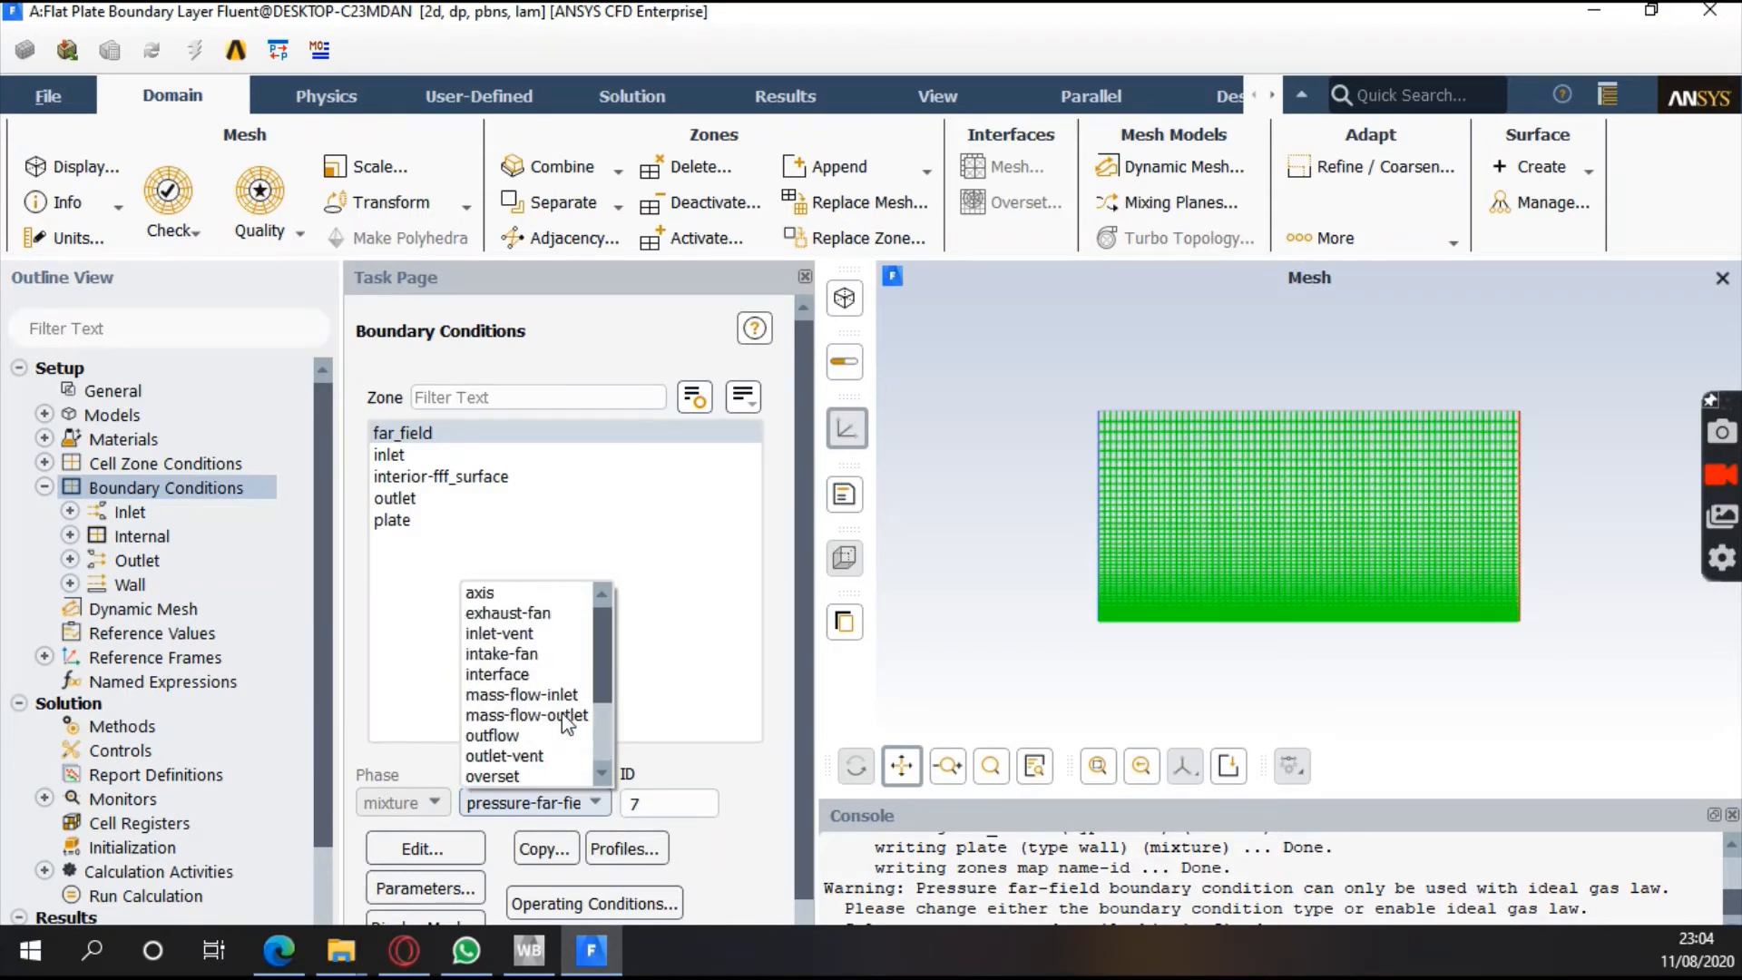
scroll(568, 723, down, 2)
click(562, 713)
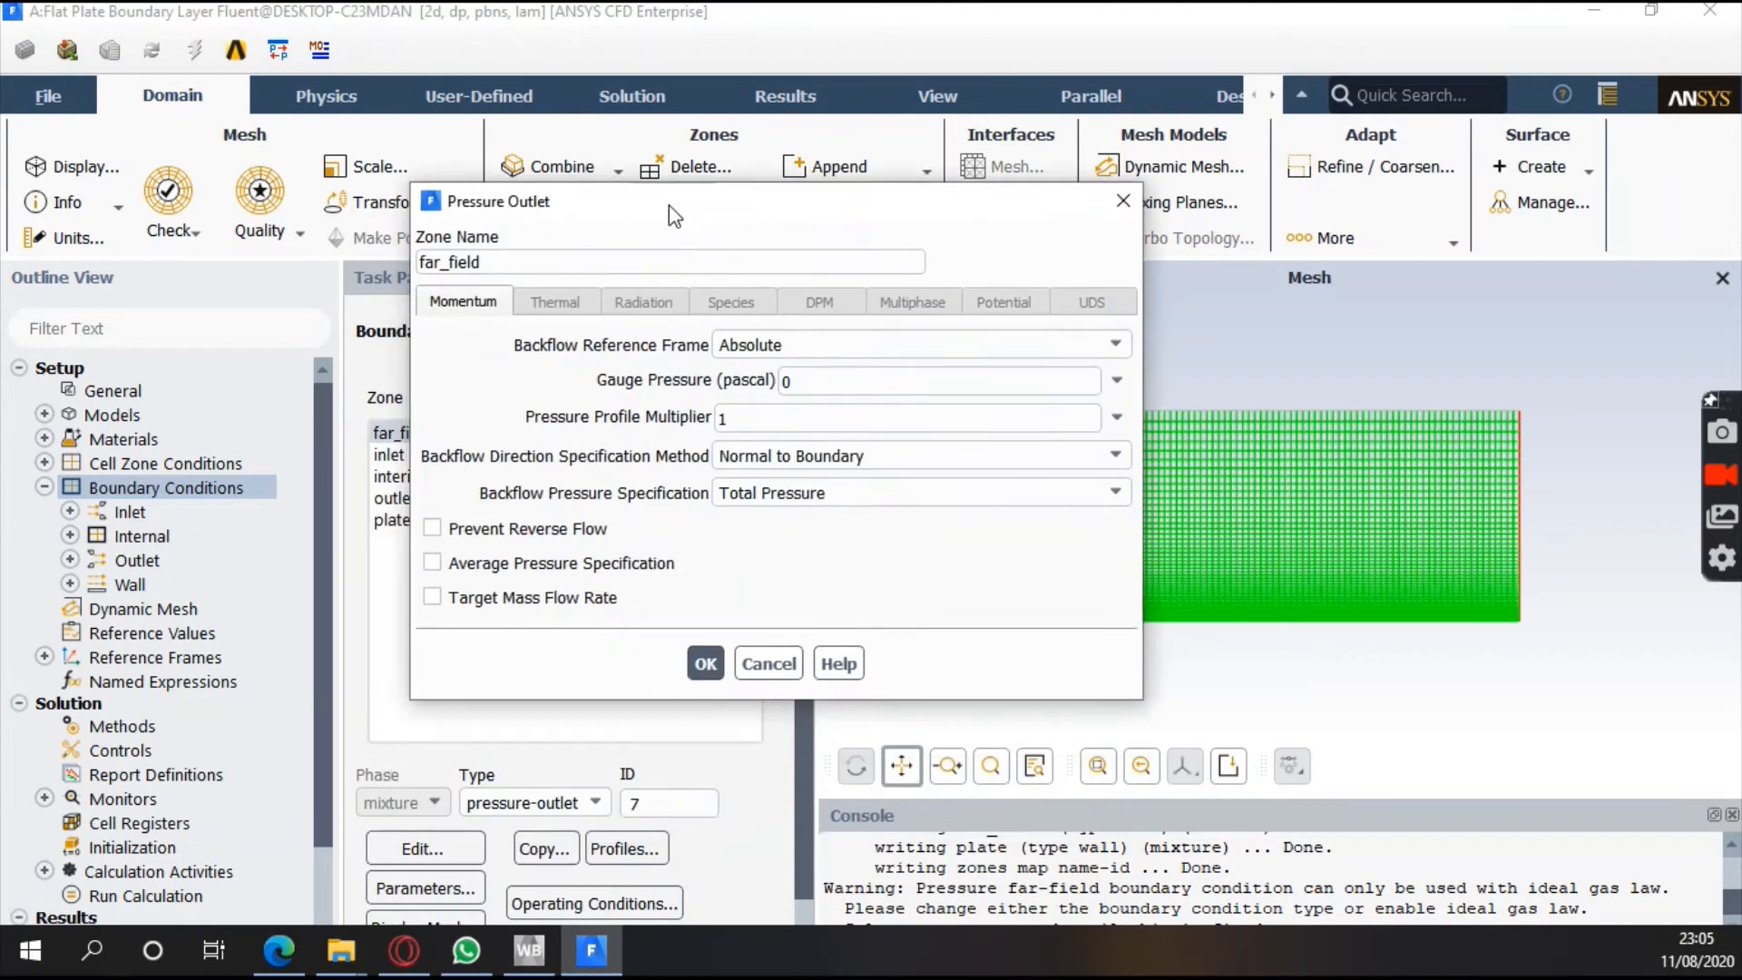
drag(668, 205, 656, 178)
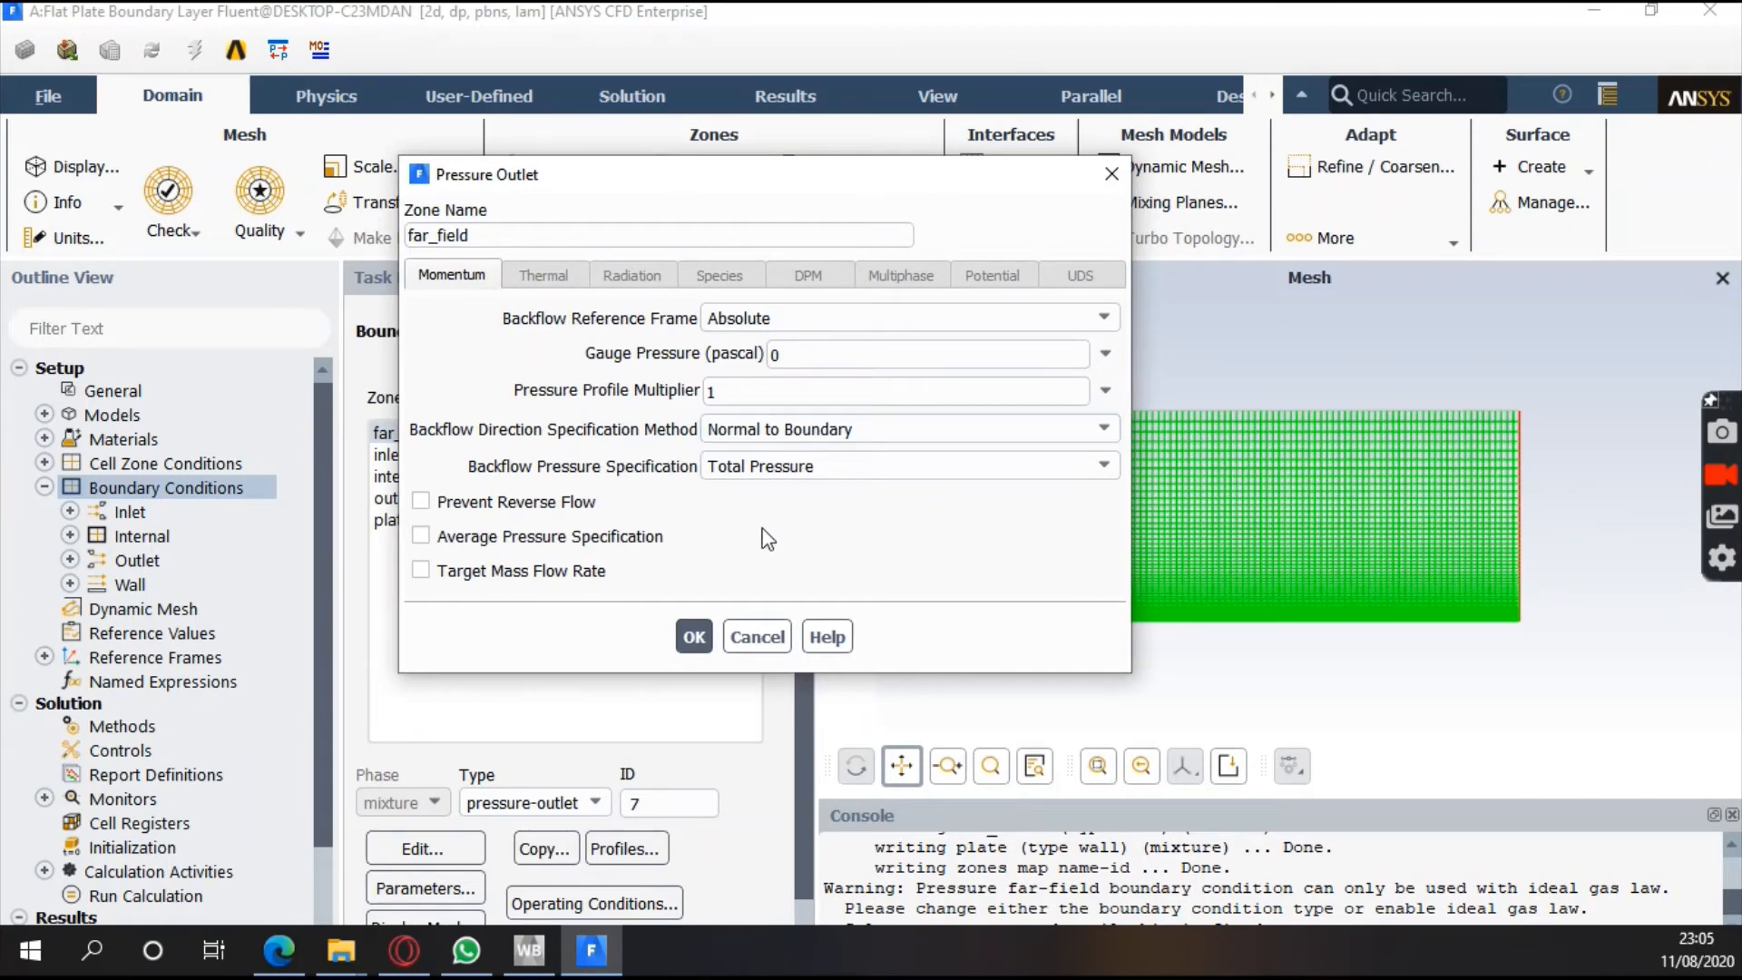
click(694, 637)
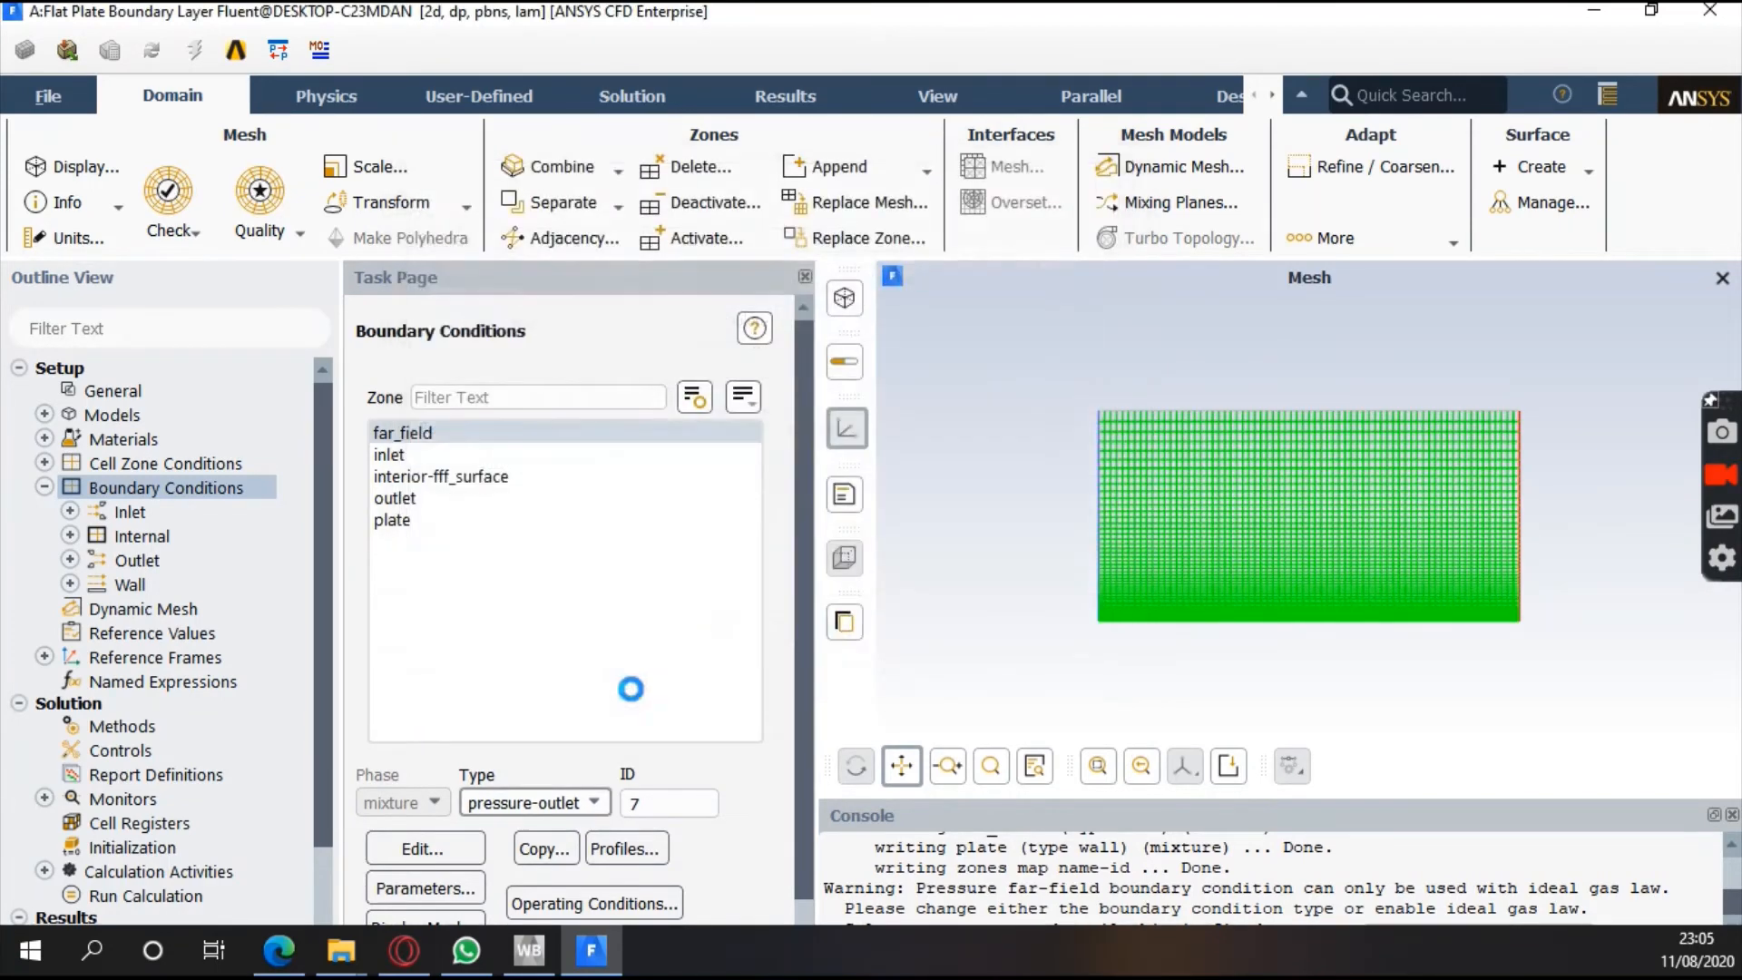
Open the Reference Values and compute them from the inlet
click(43, 491)
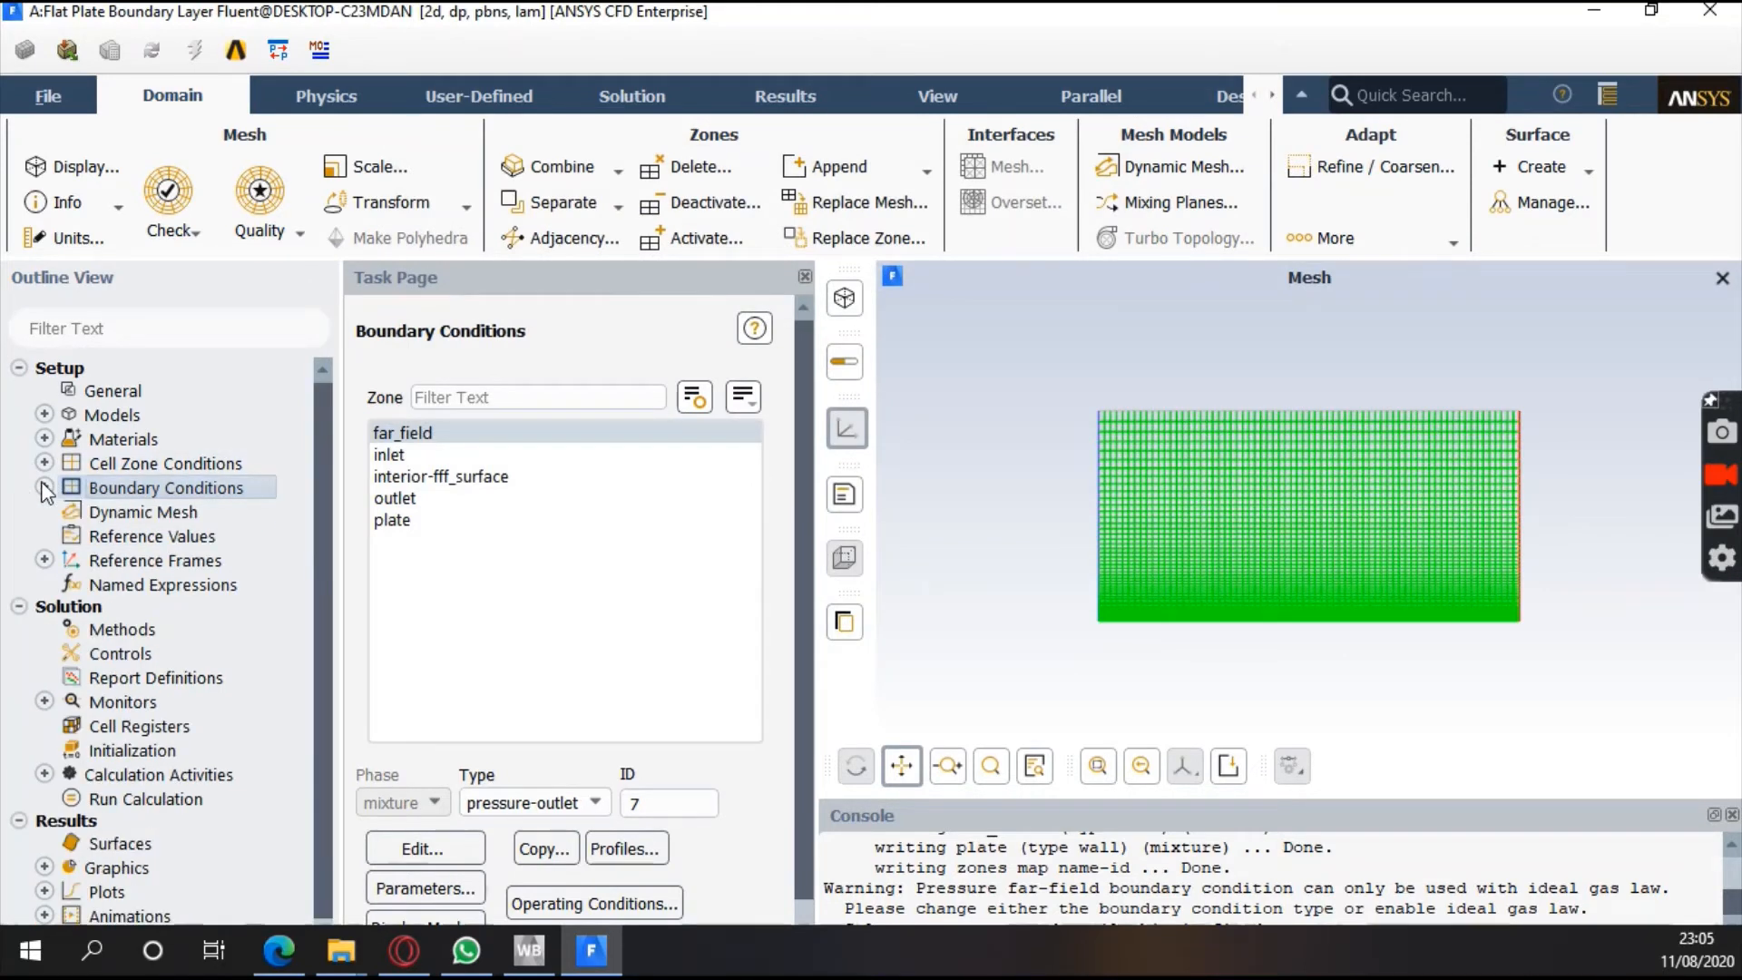
click(203, 536)
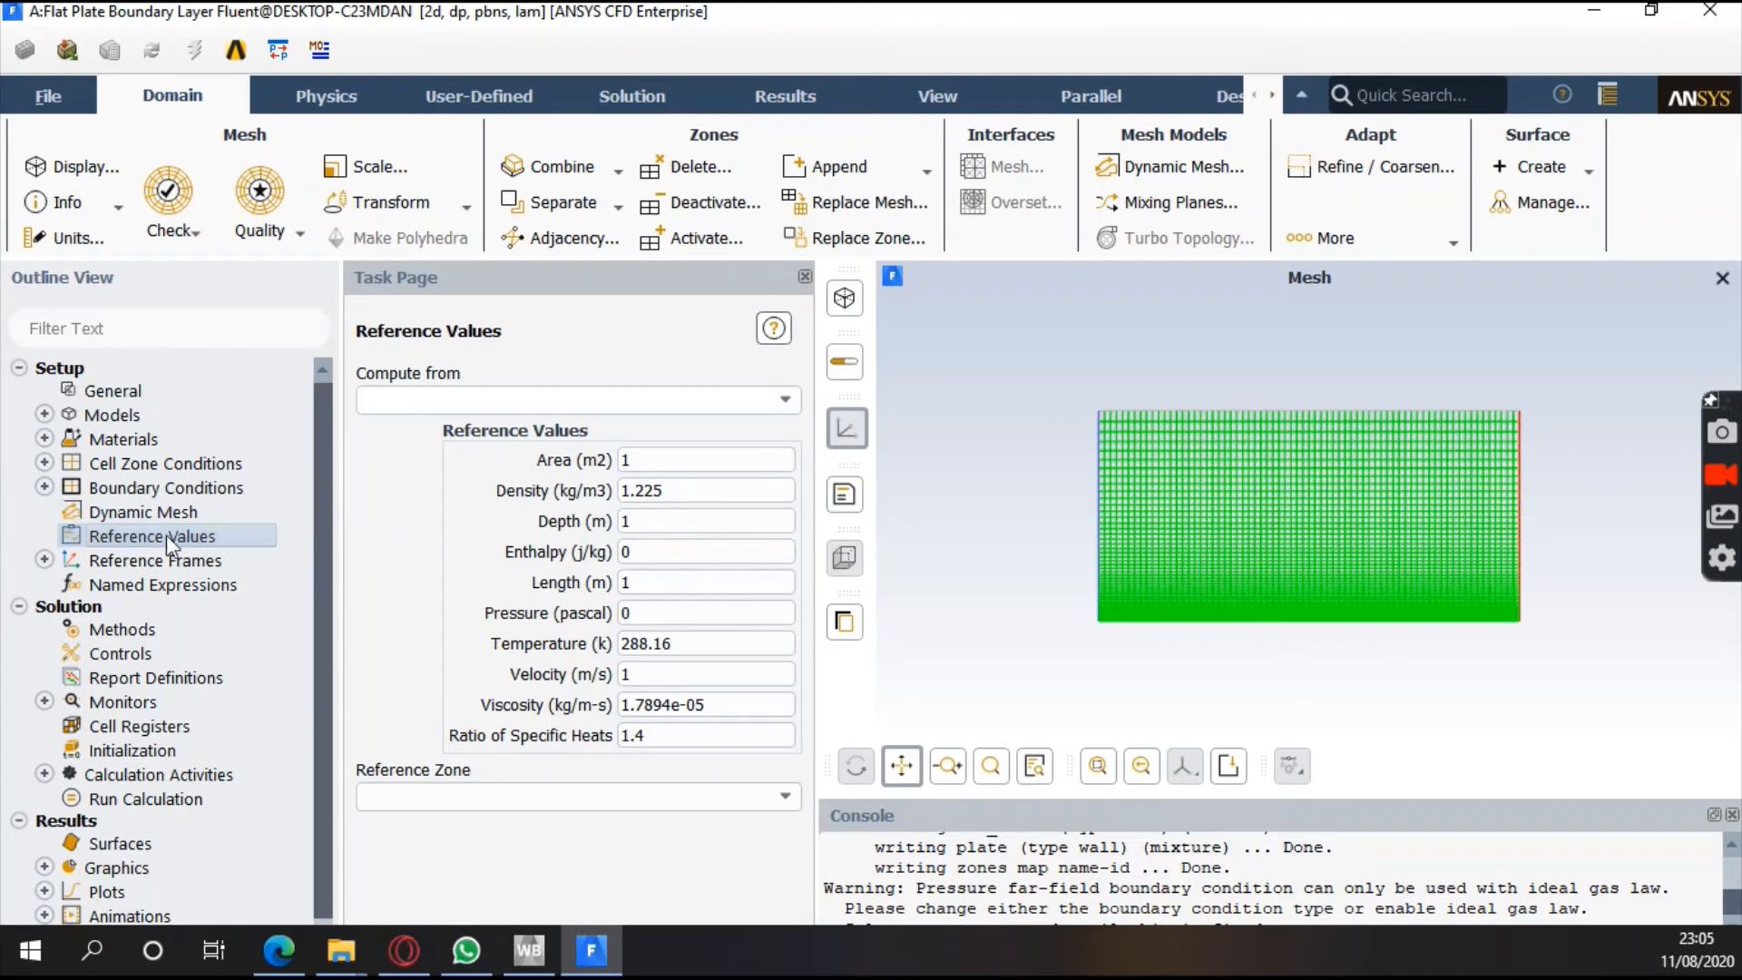
click(625, 461)
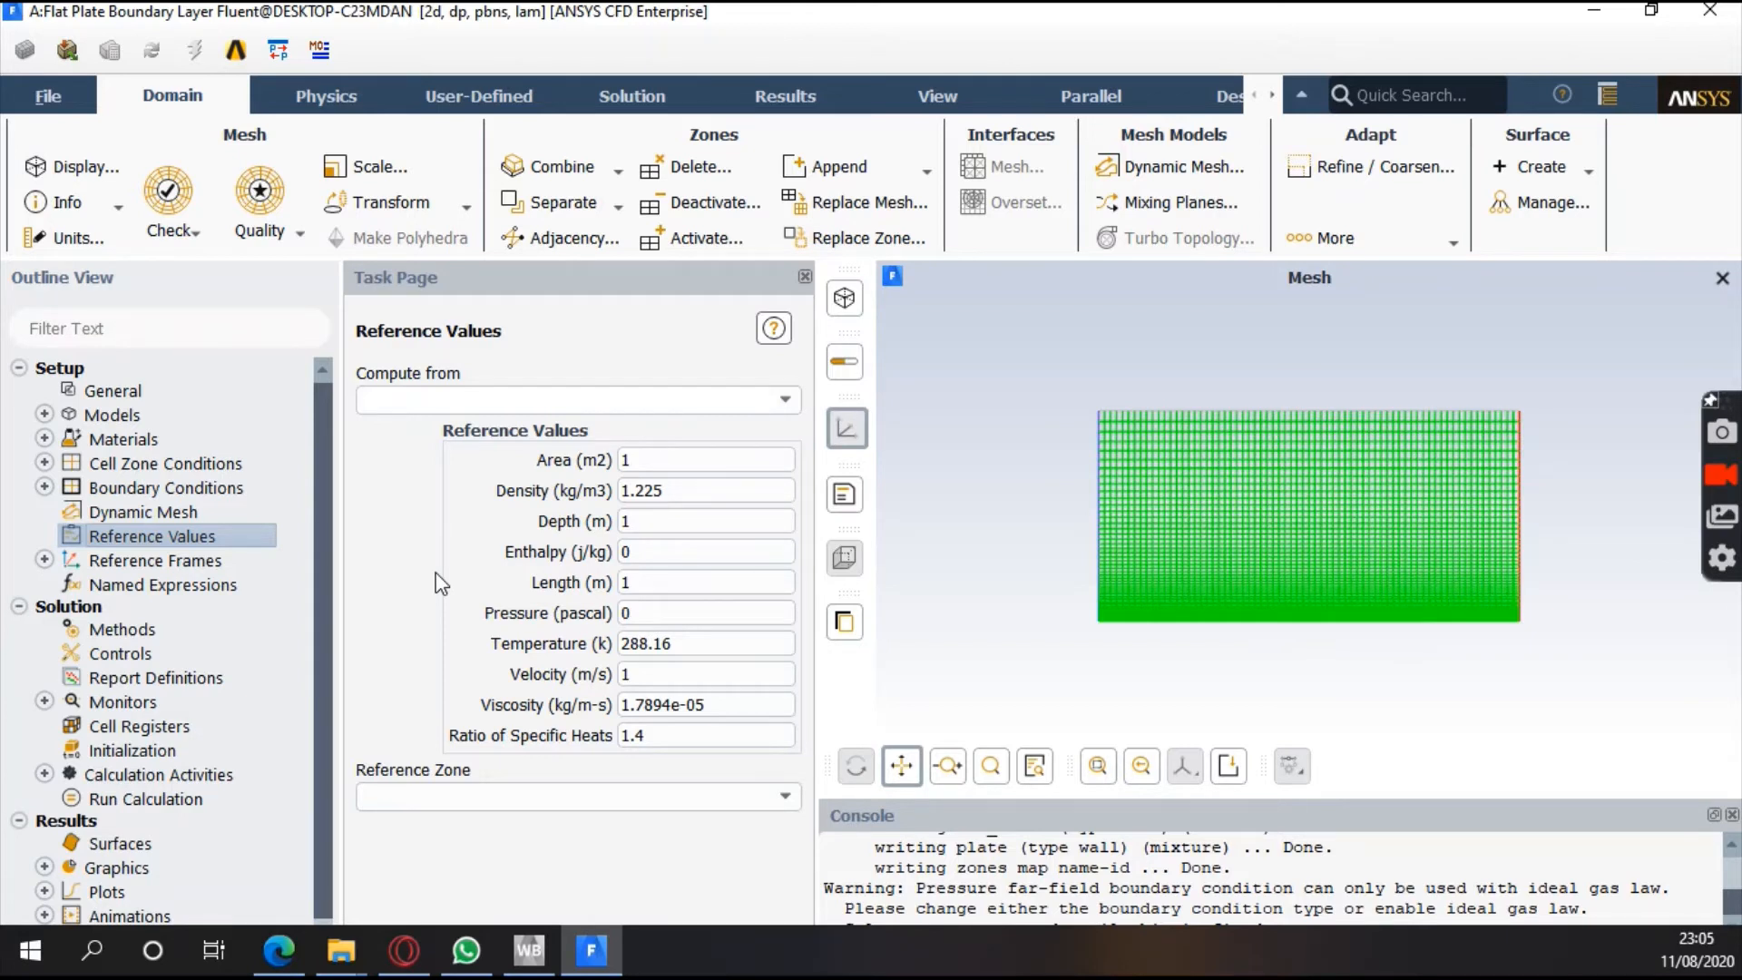
click(785, 400)
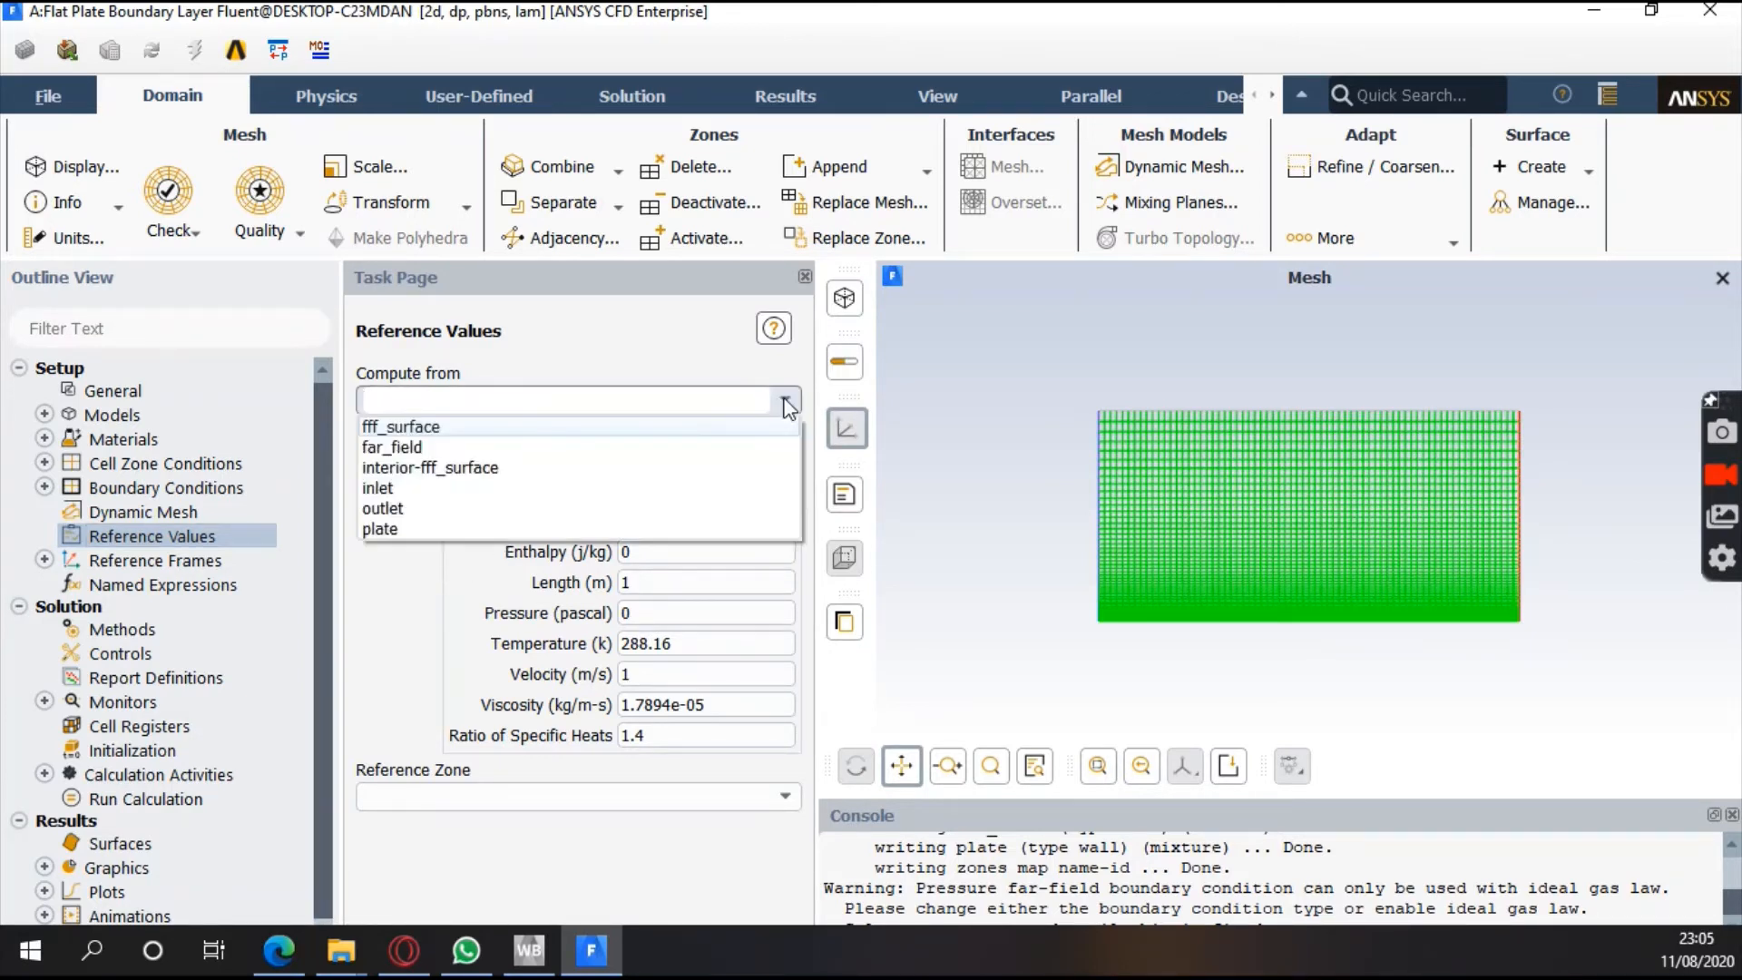
click(408, 489)
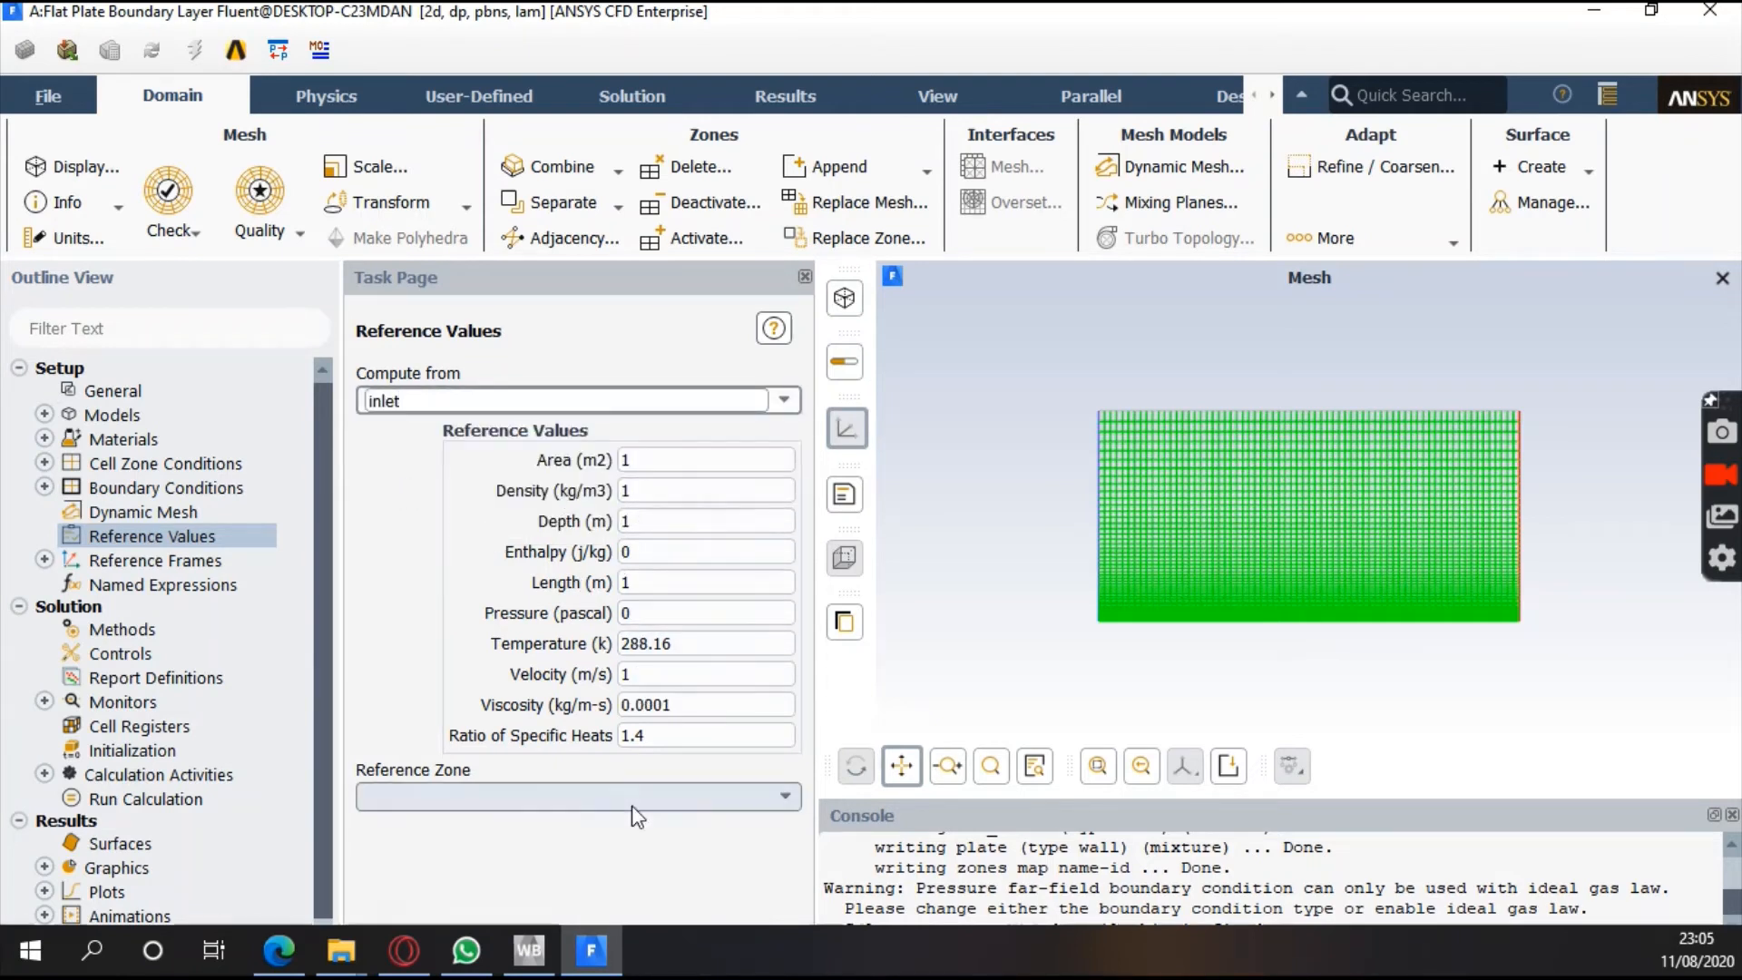
click(653, 856)
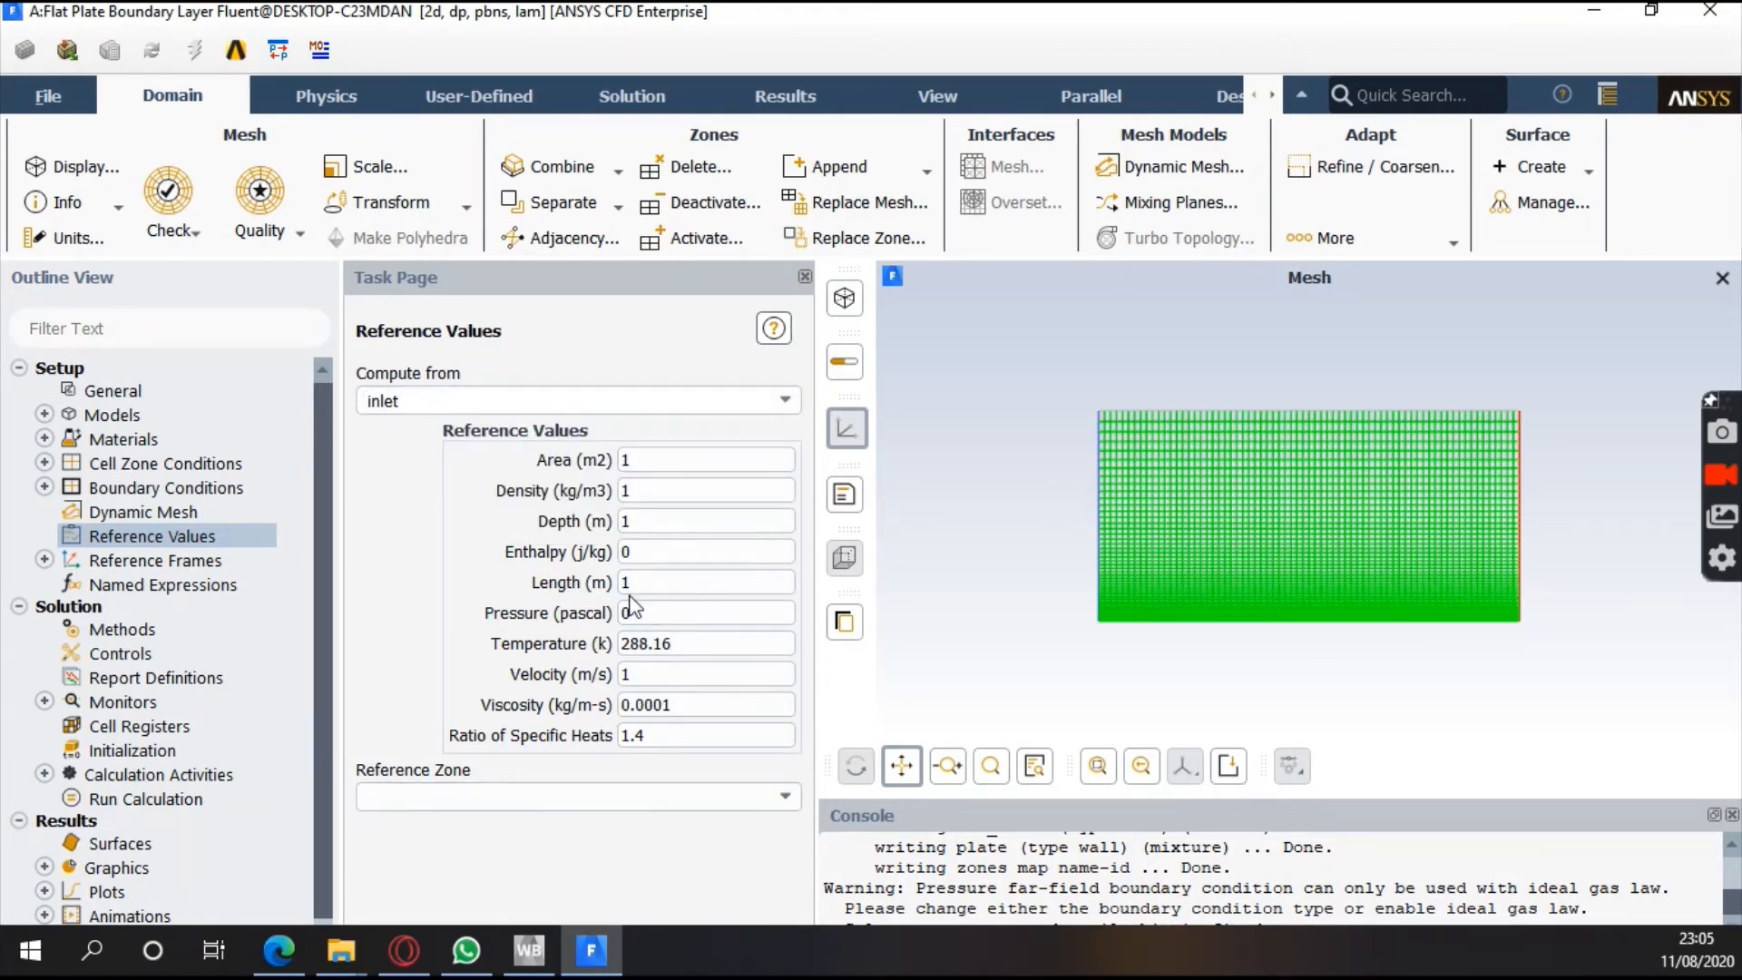
Return to the boundary conditions, review the operating pressure in the Operating Conditions and accept them
double_click(125, 488)
scroll(626, 843, down, 1)
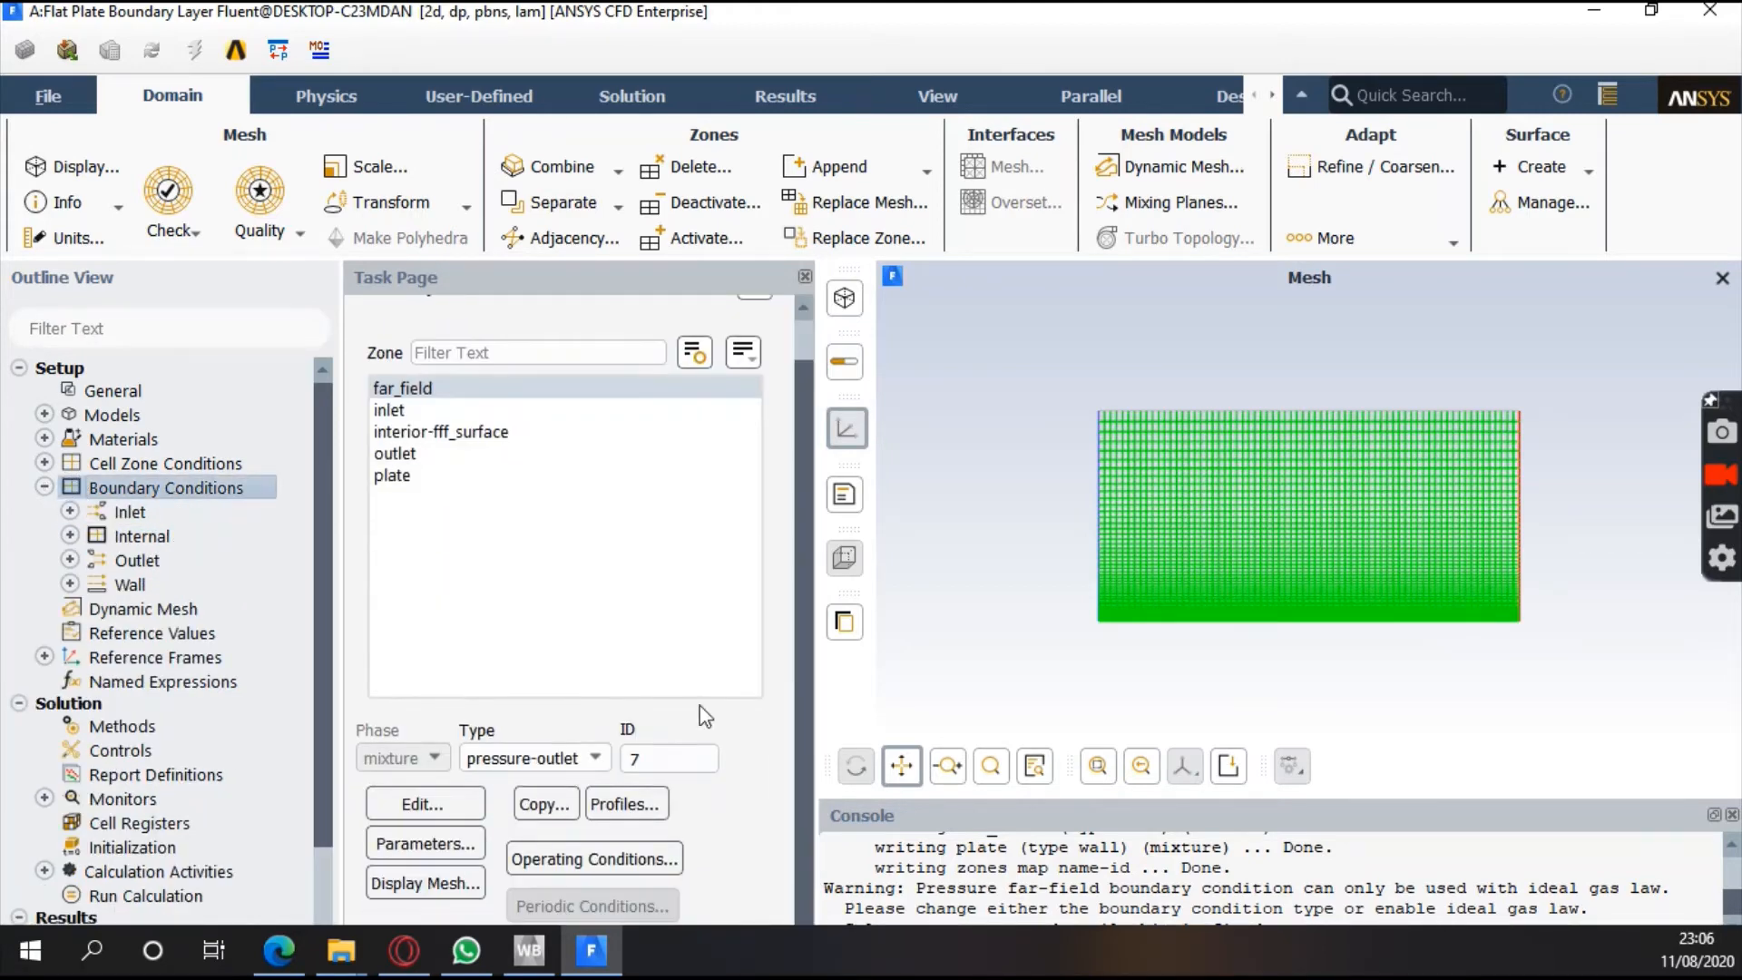
click(631, 866)
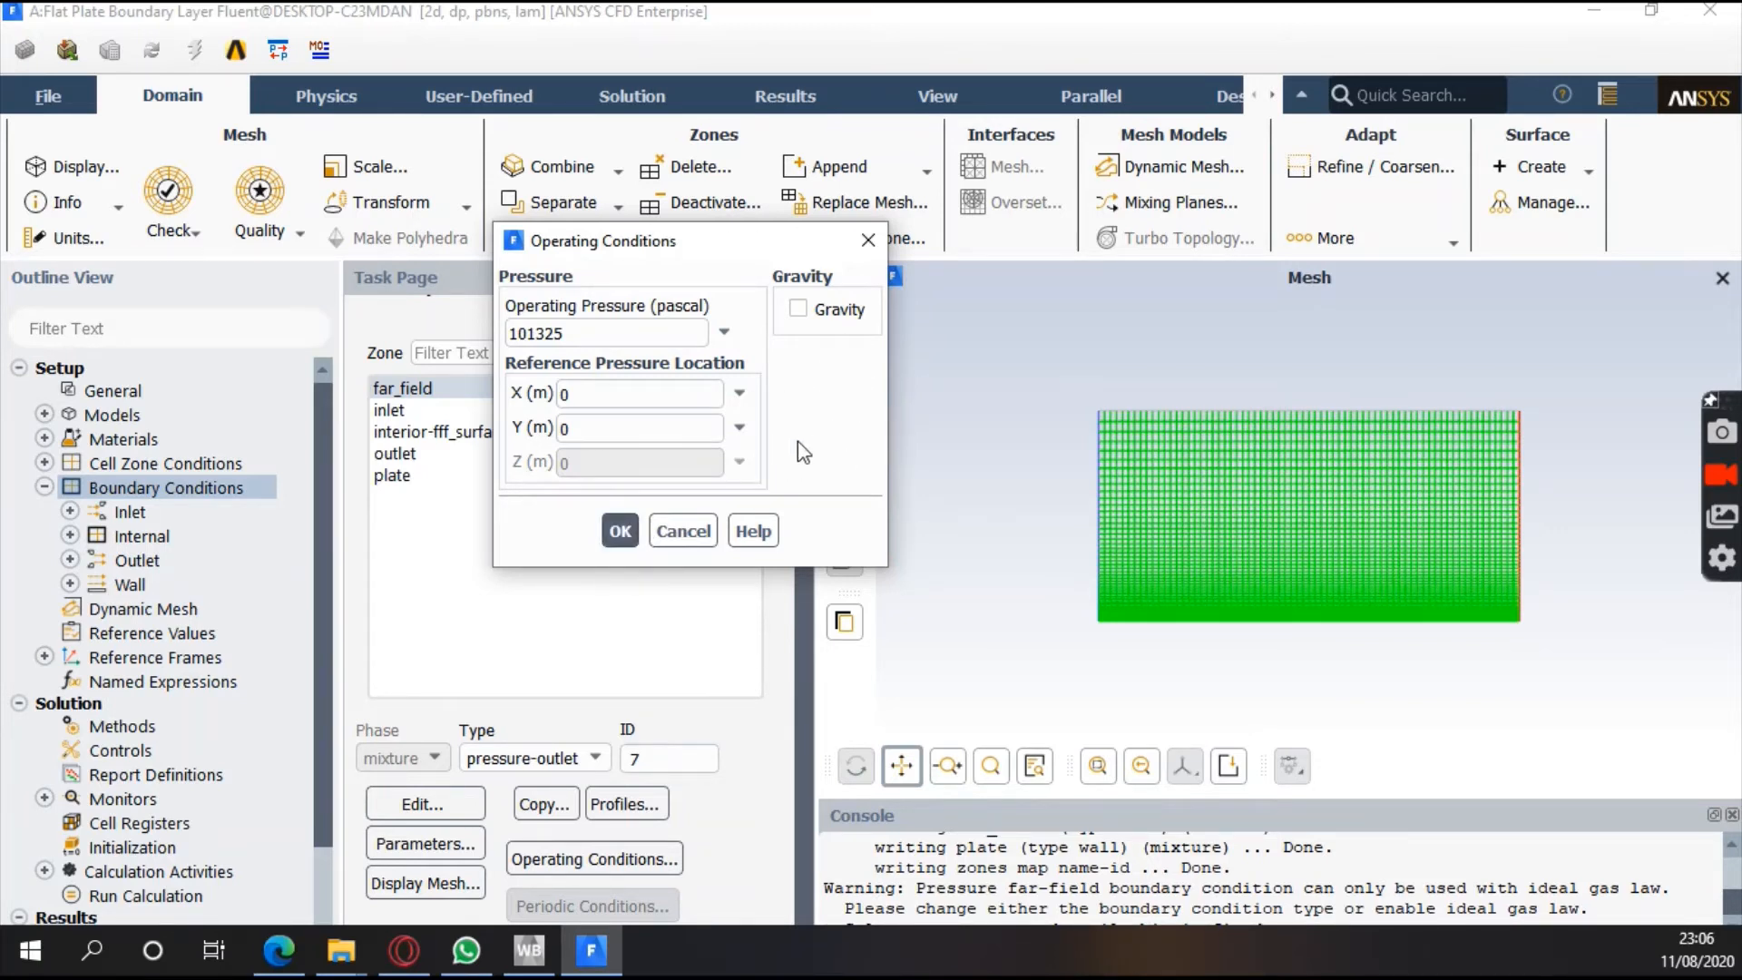
click(620, 531)
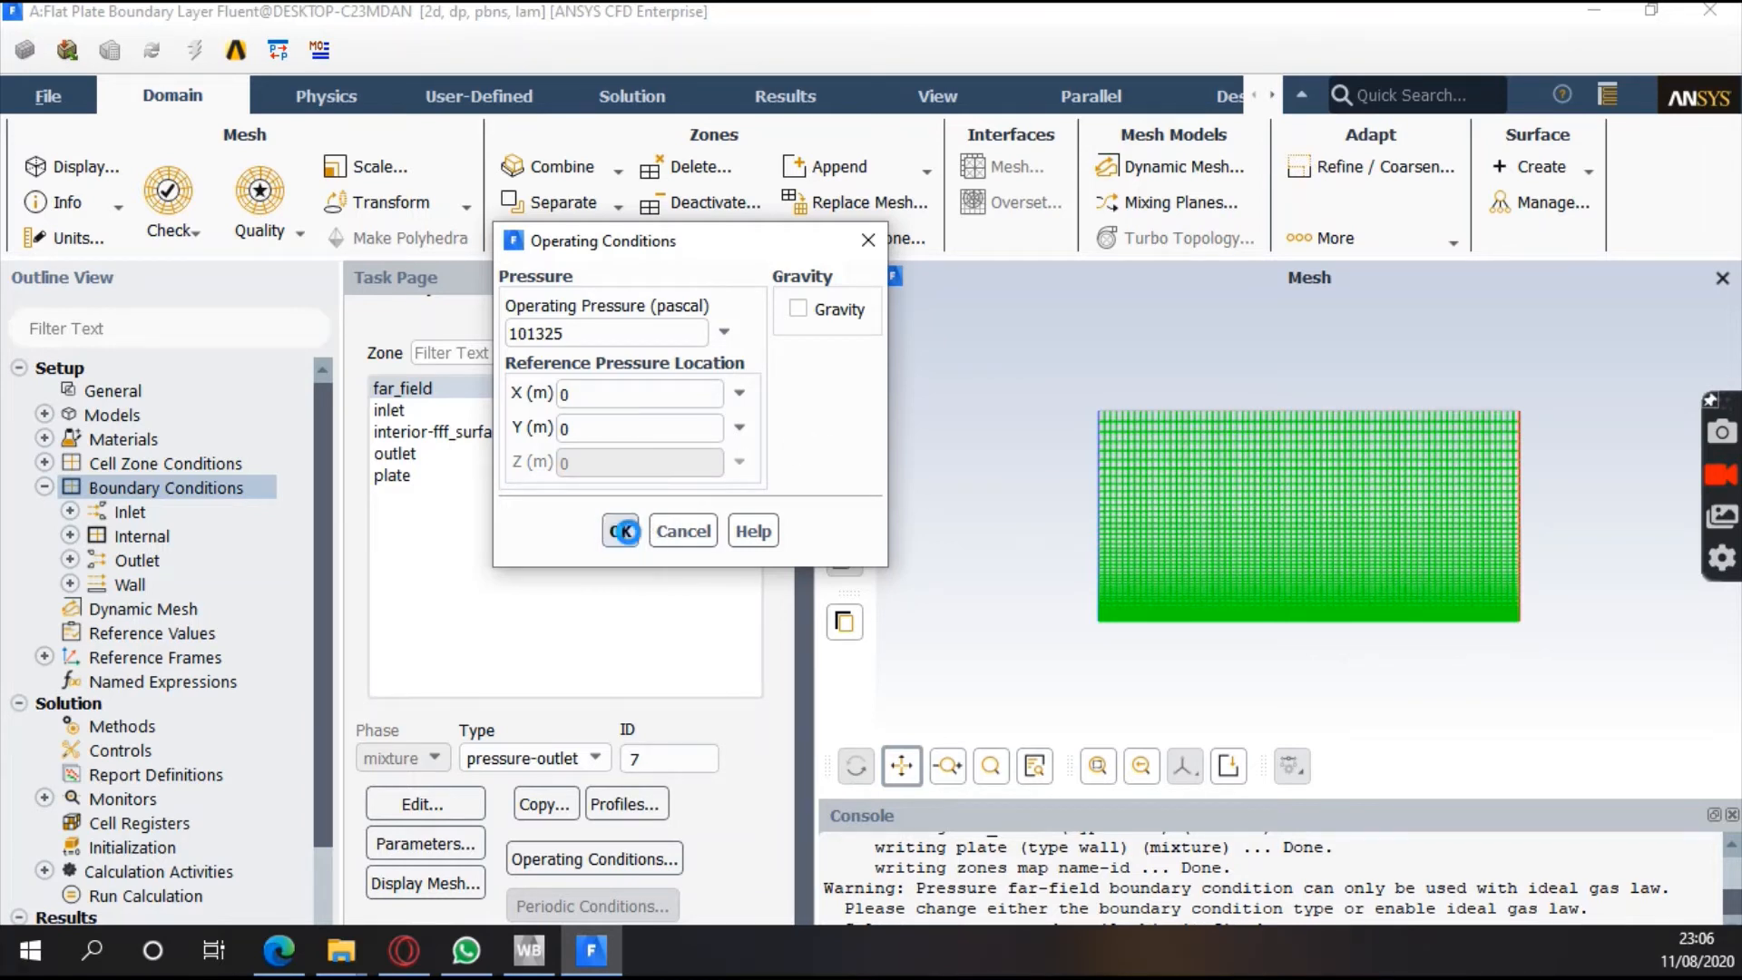
click(46, 487)
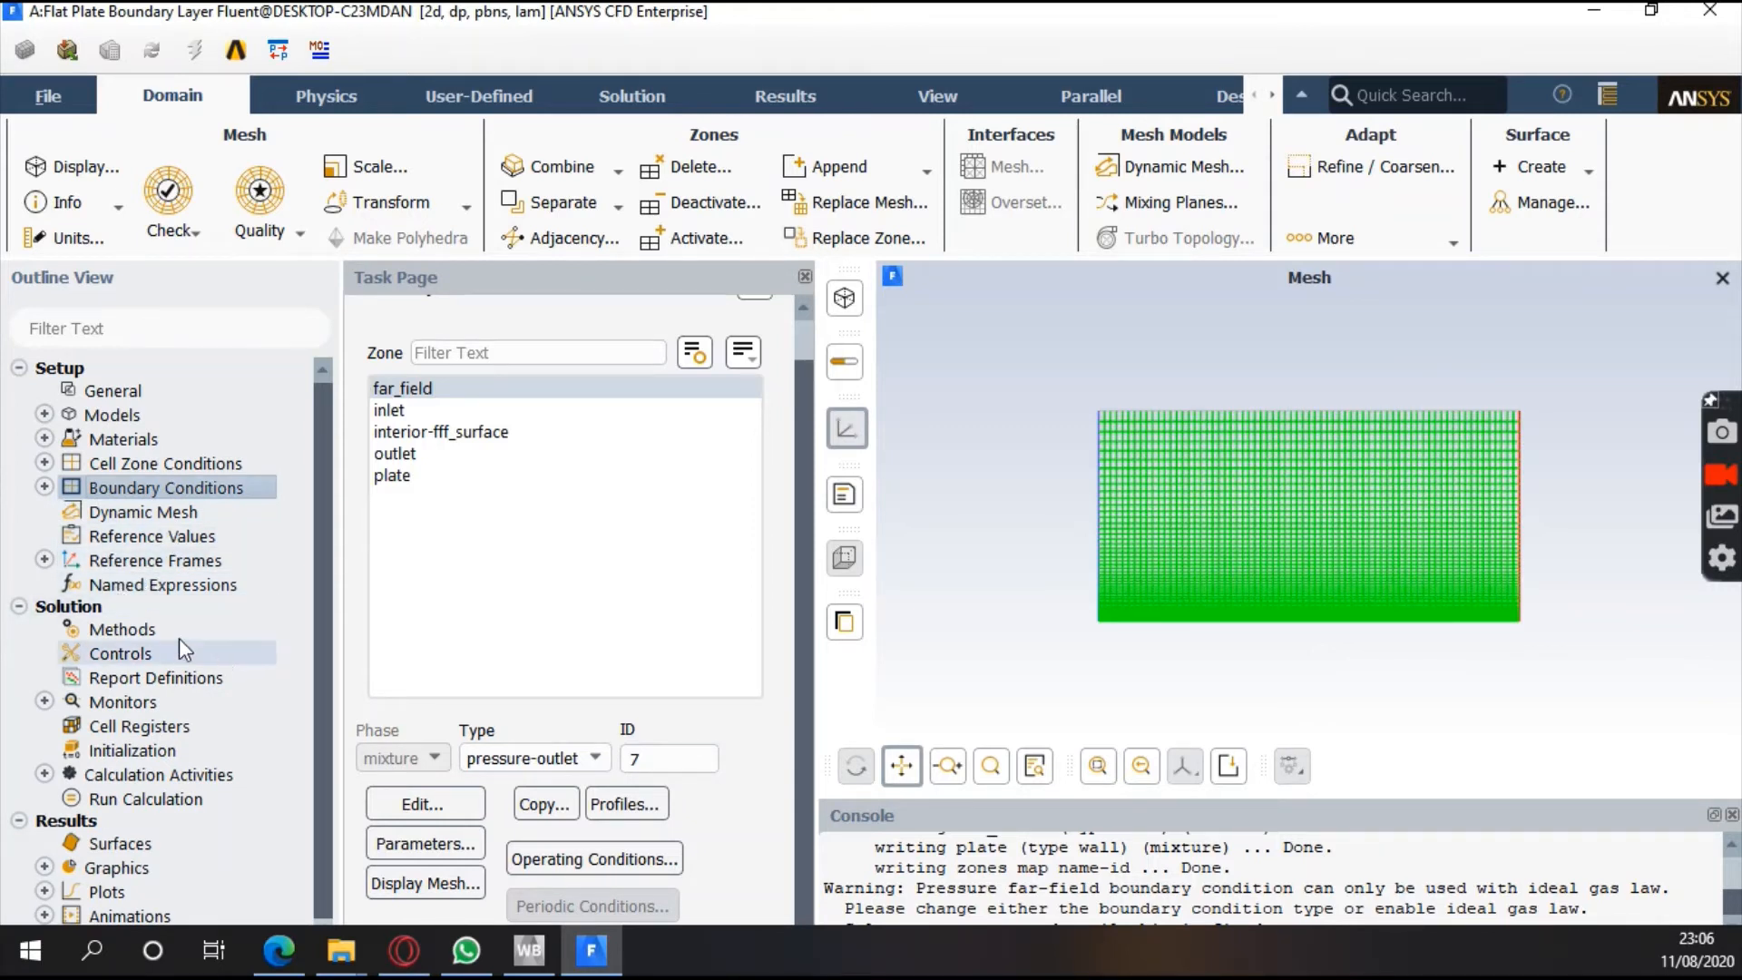
Open the Solution Methods and select Coupled as the pressure-velocity coupling scheme
click(143, 630)
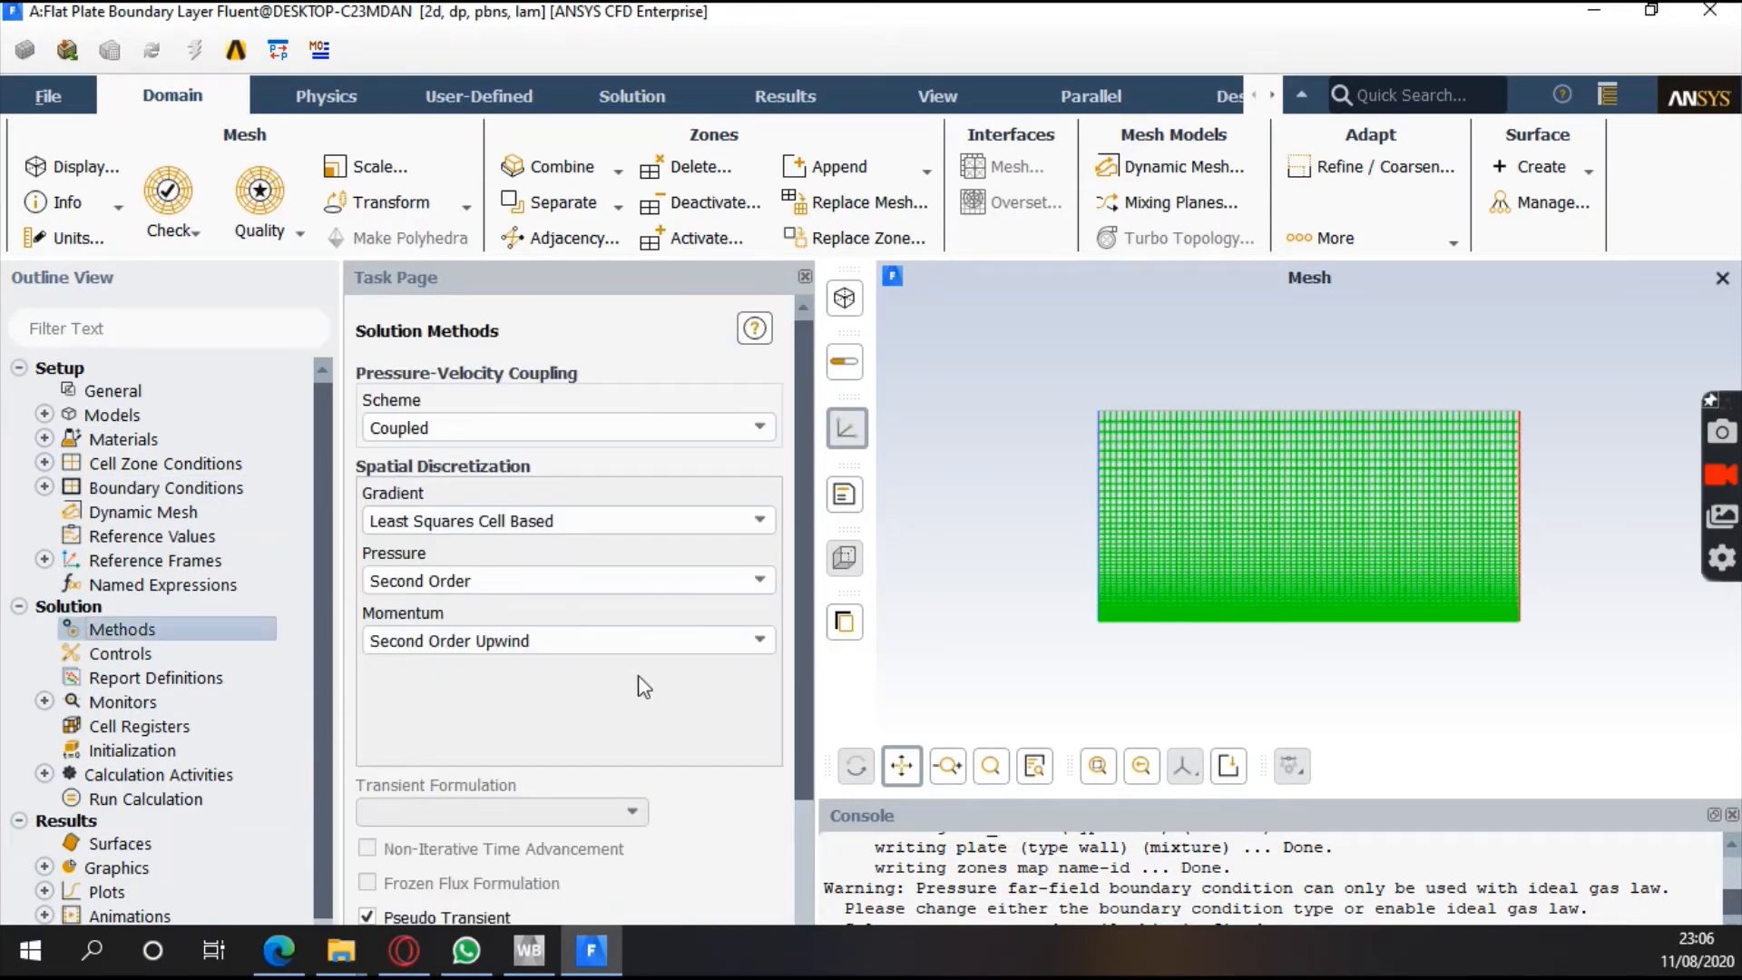
scroll(641, 693, down, 1)
scroll(640, 693, up, 1)
click(726, 434)
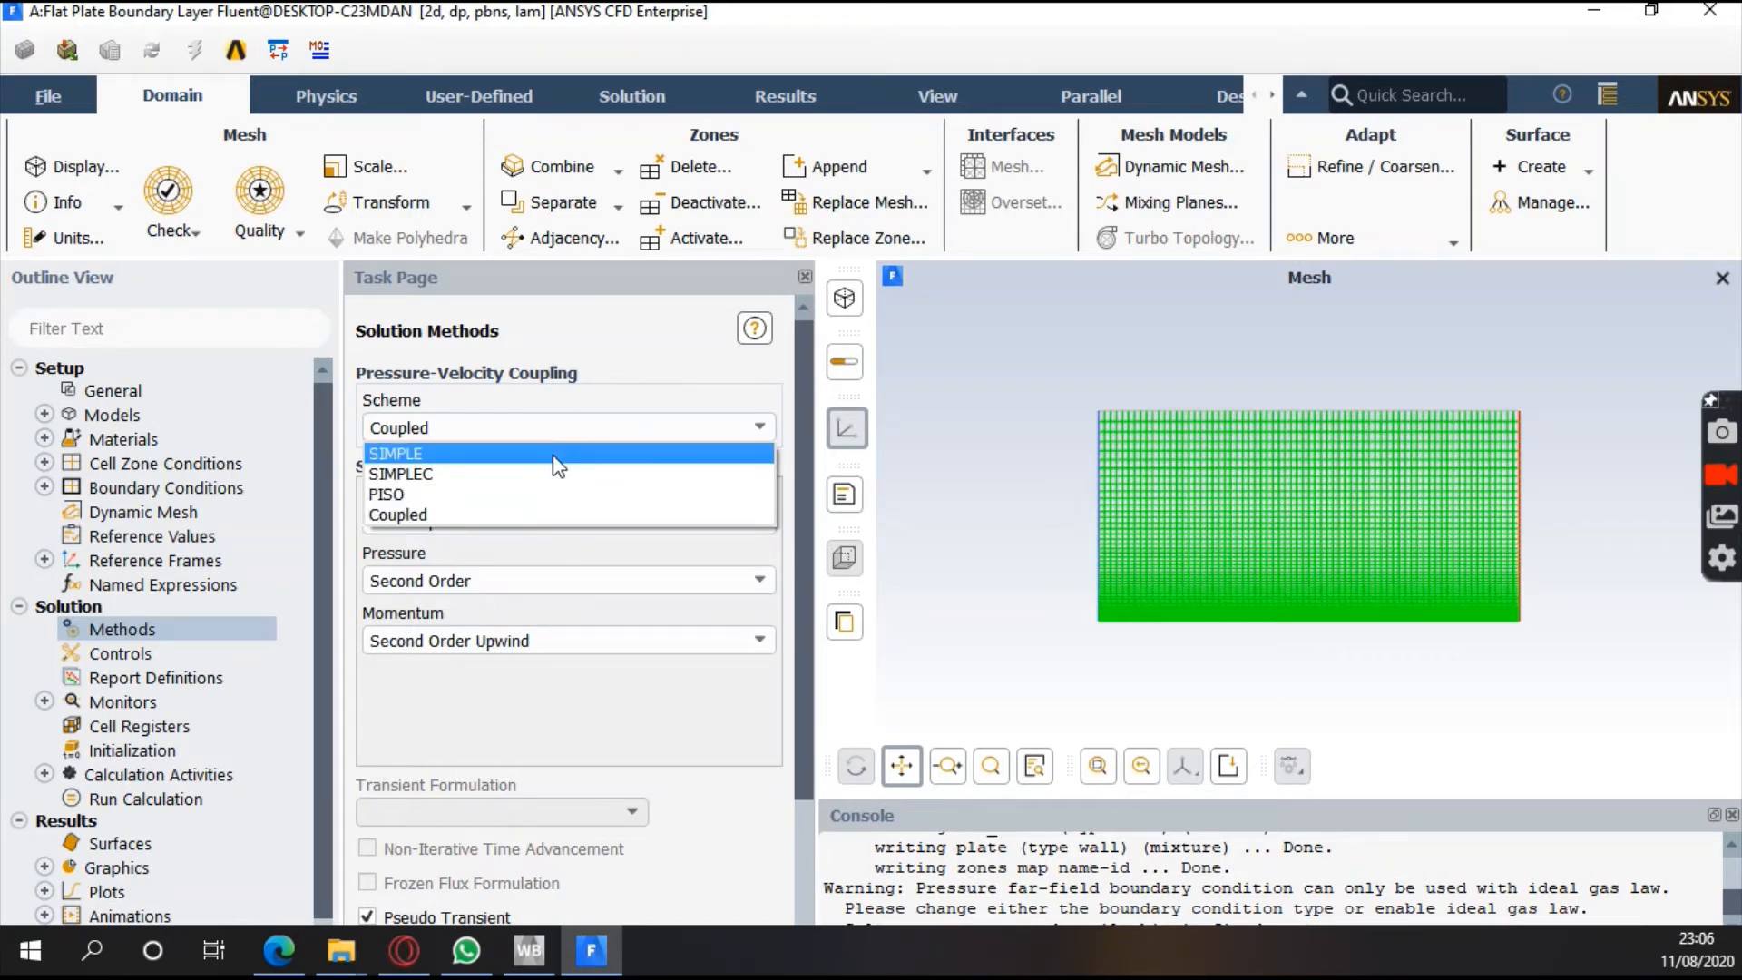
click(563, 512)
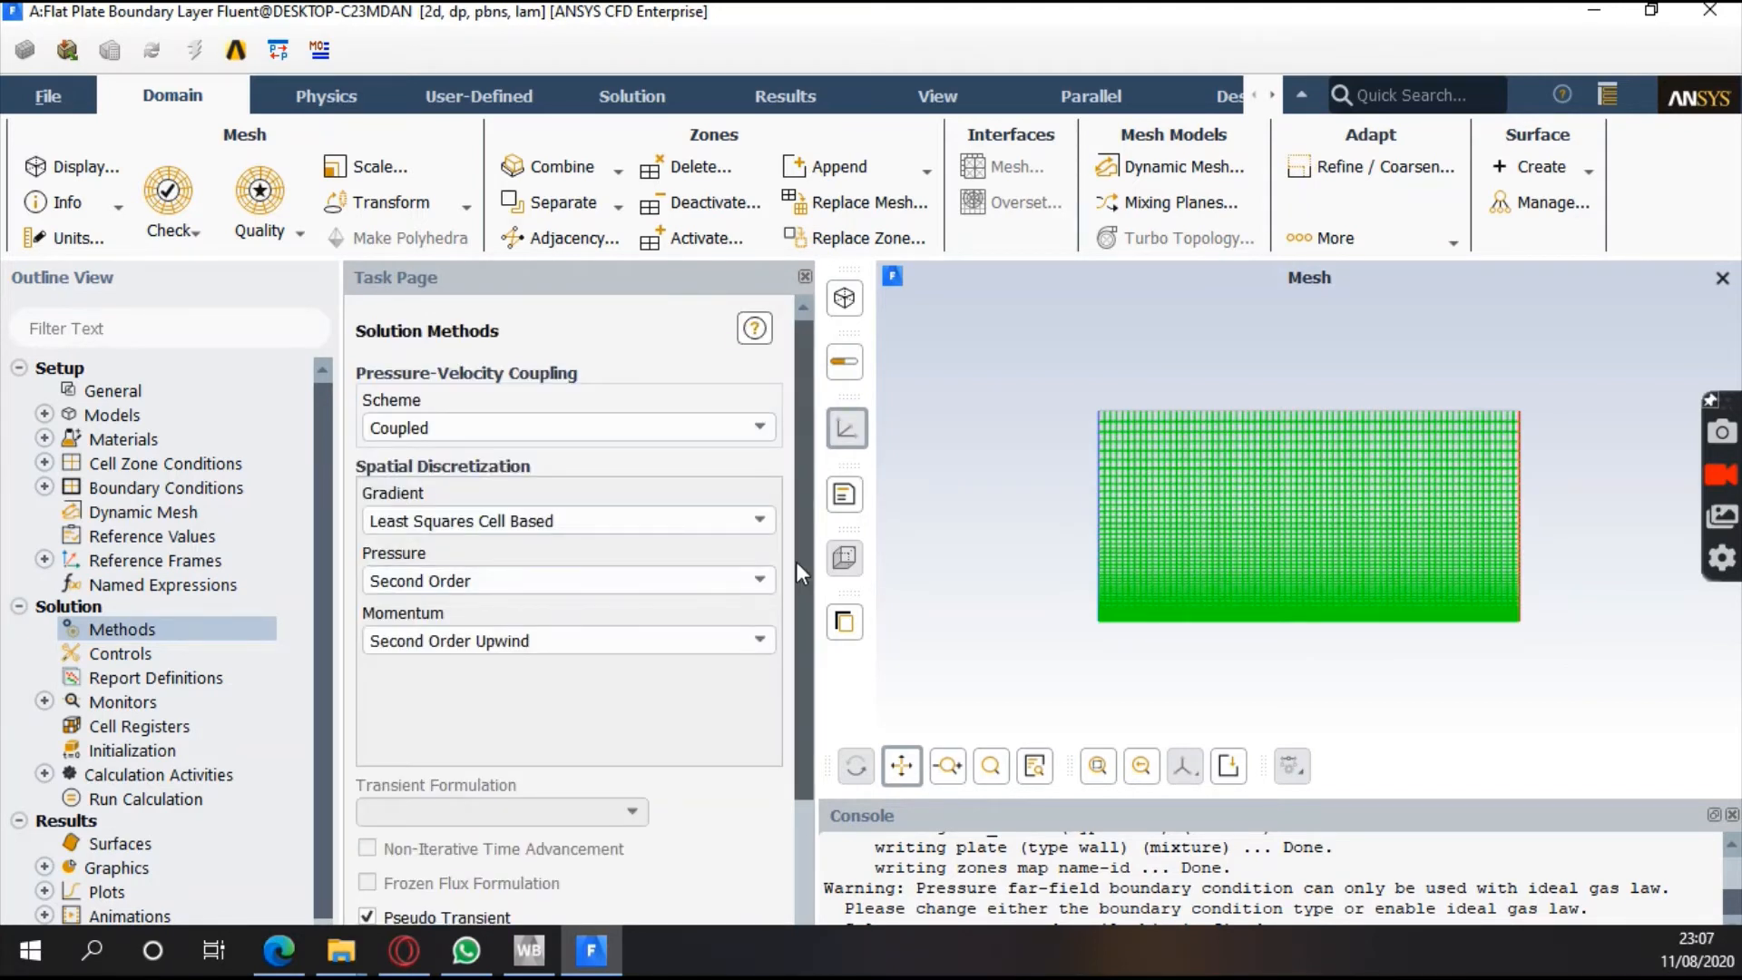
Turn off Pseudo Transient in the solution methods, with High Order Term Relaxation also unchecked
scroll(797, 563, down, 3)
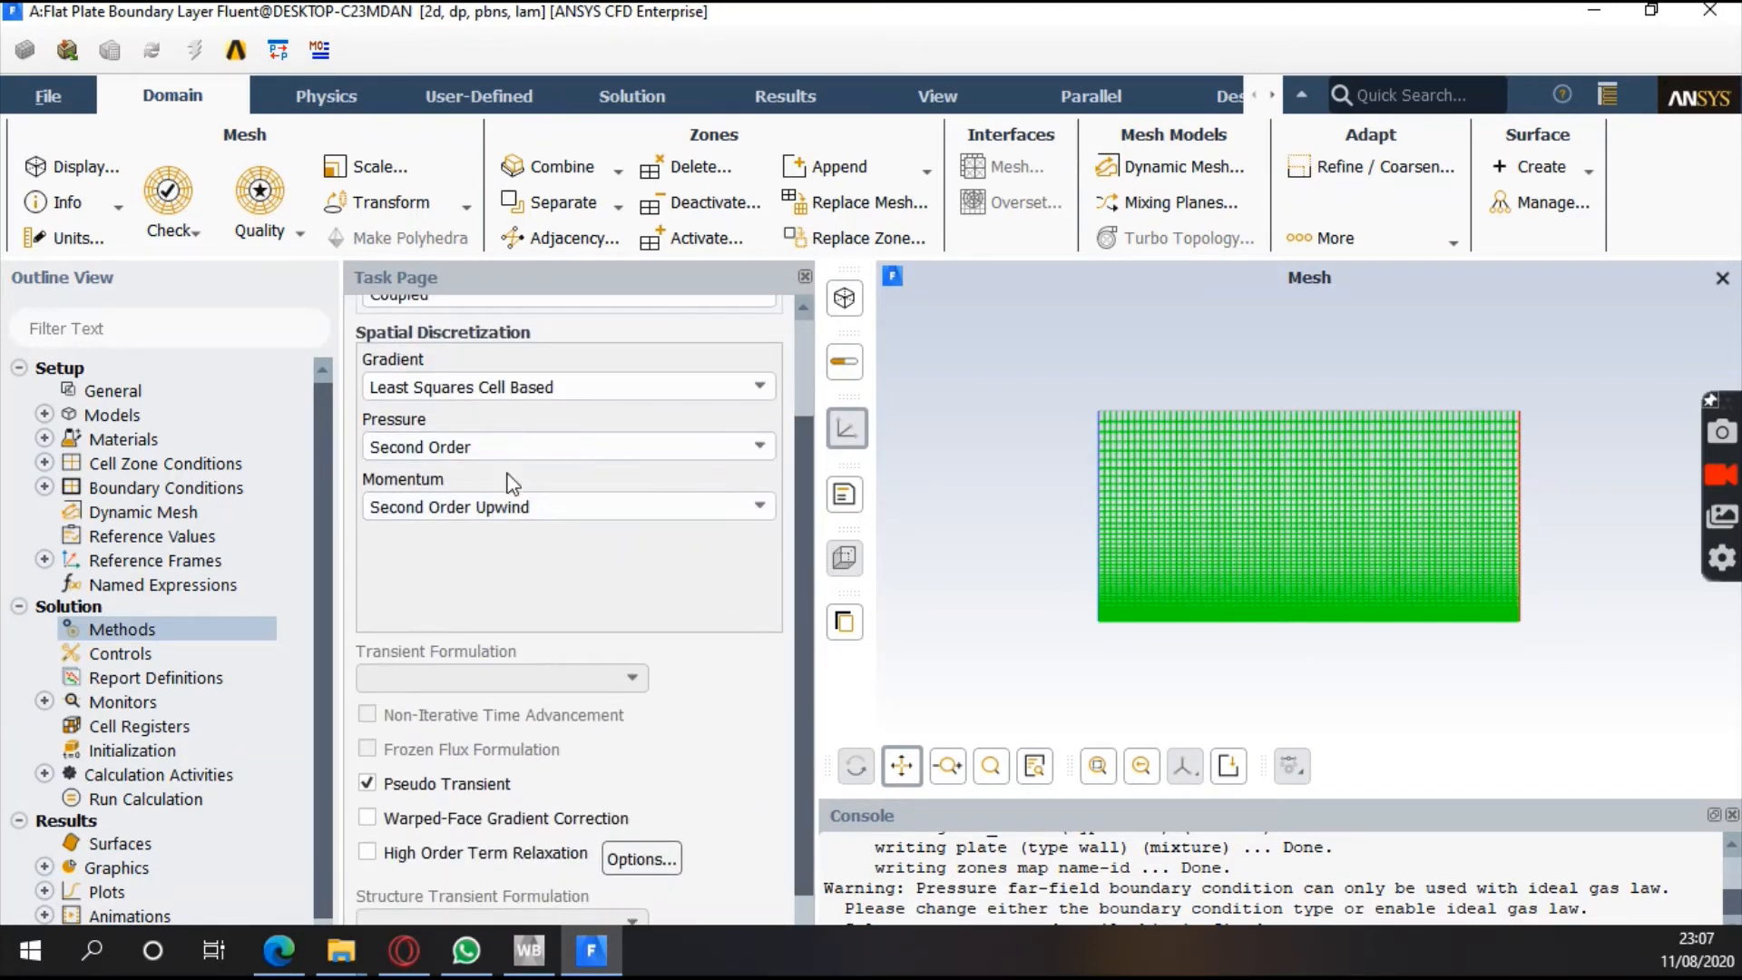
scroll(810, 547, down, 2)
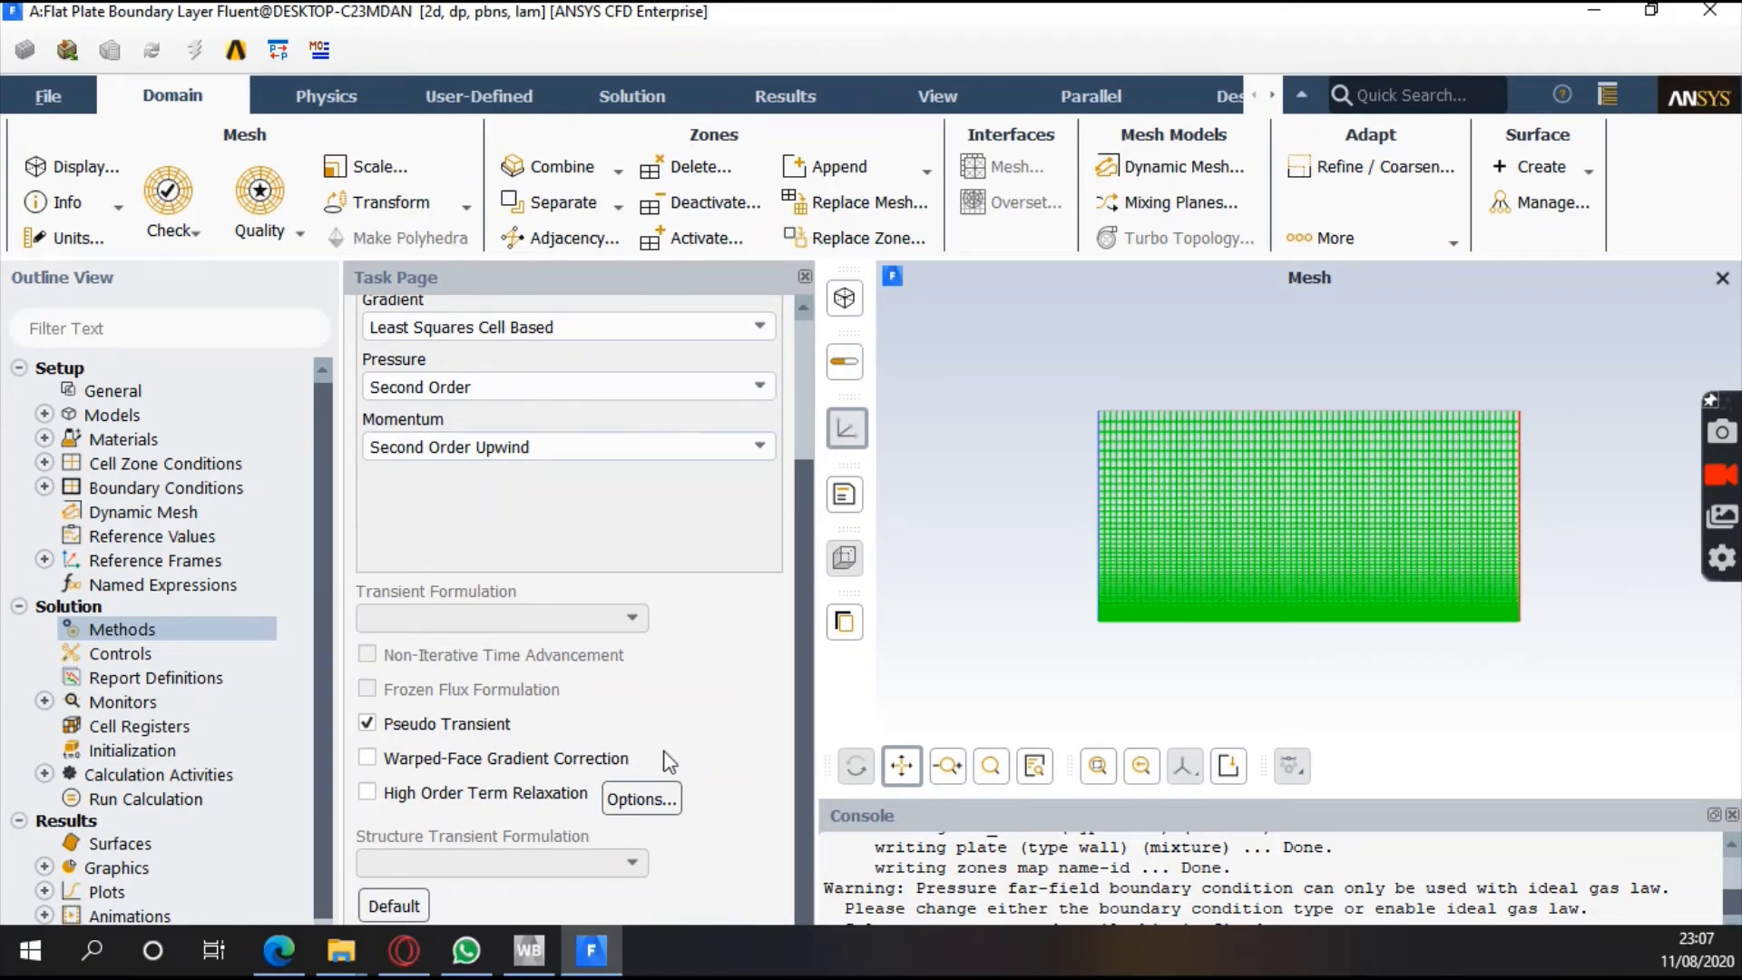
click(367, 723)
scroll(644, 660, up, 3)
scroll(644, 660, down, 3)
click(367, 791)
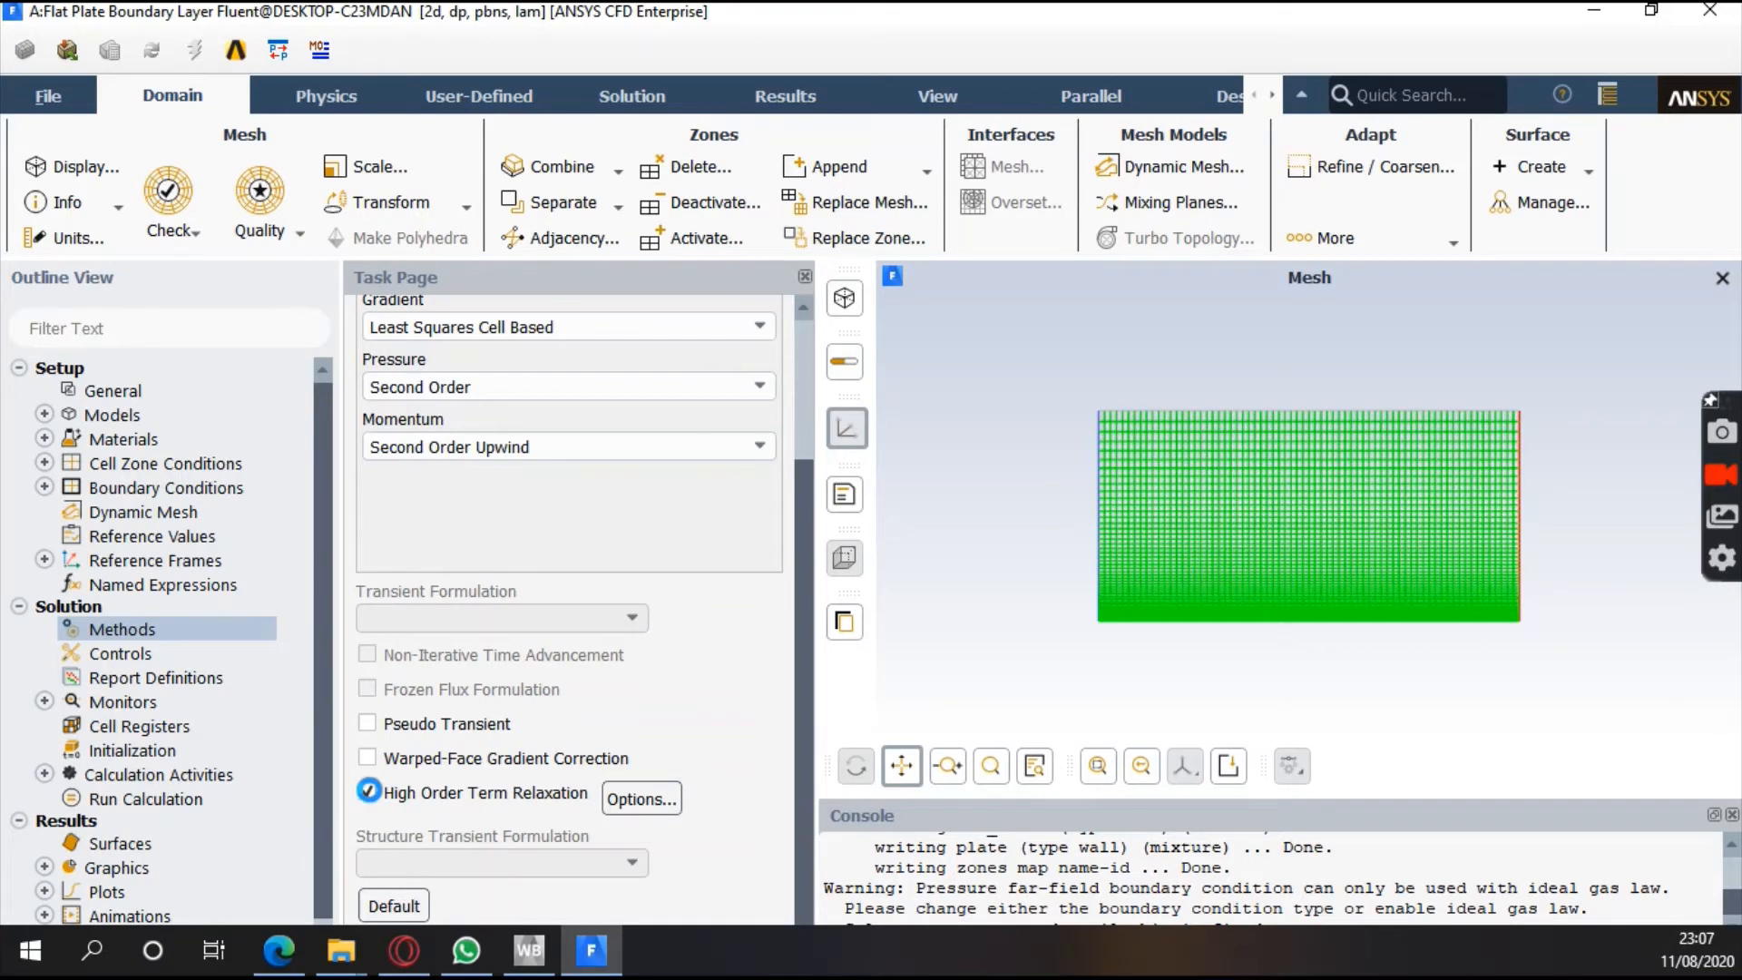
click(368, 793)
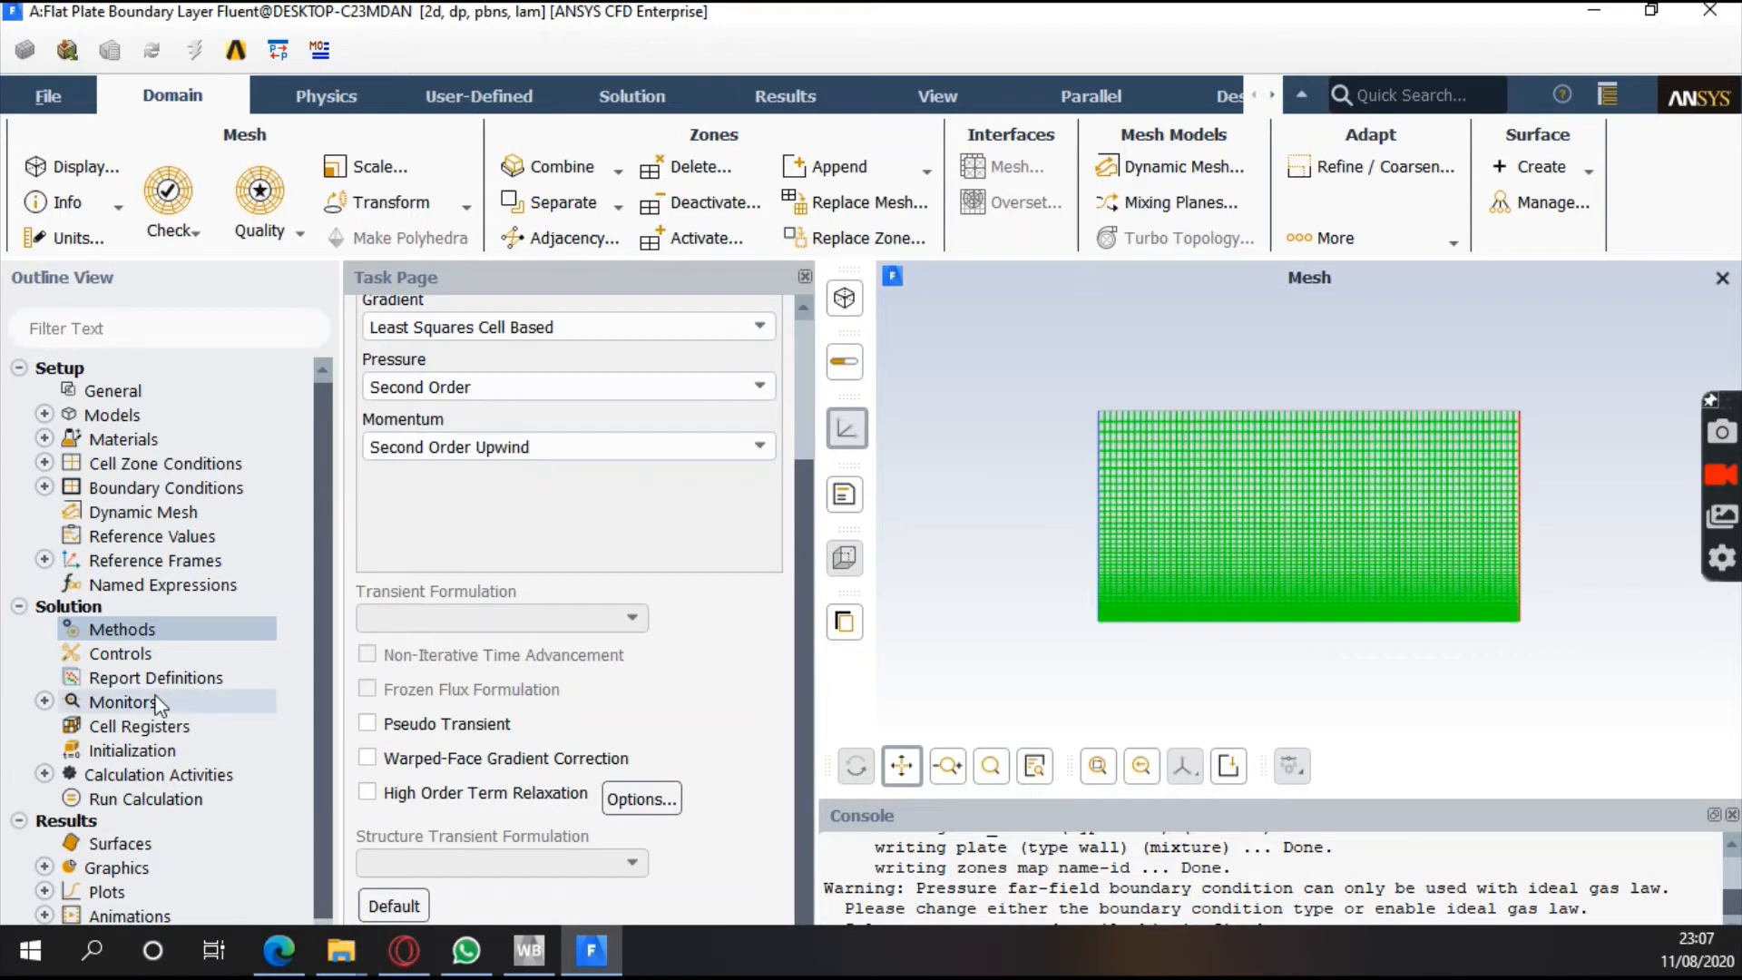
Set the residual monitors' absolute convergence criteria for continuity, x-velocity and y-velocity to 1e-6 and accept them
click(45, 701)
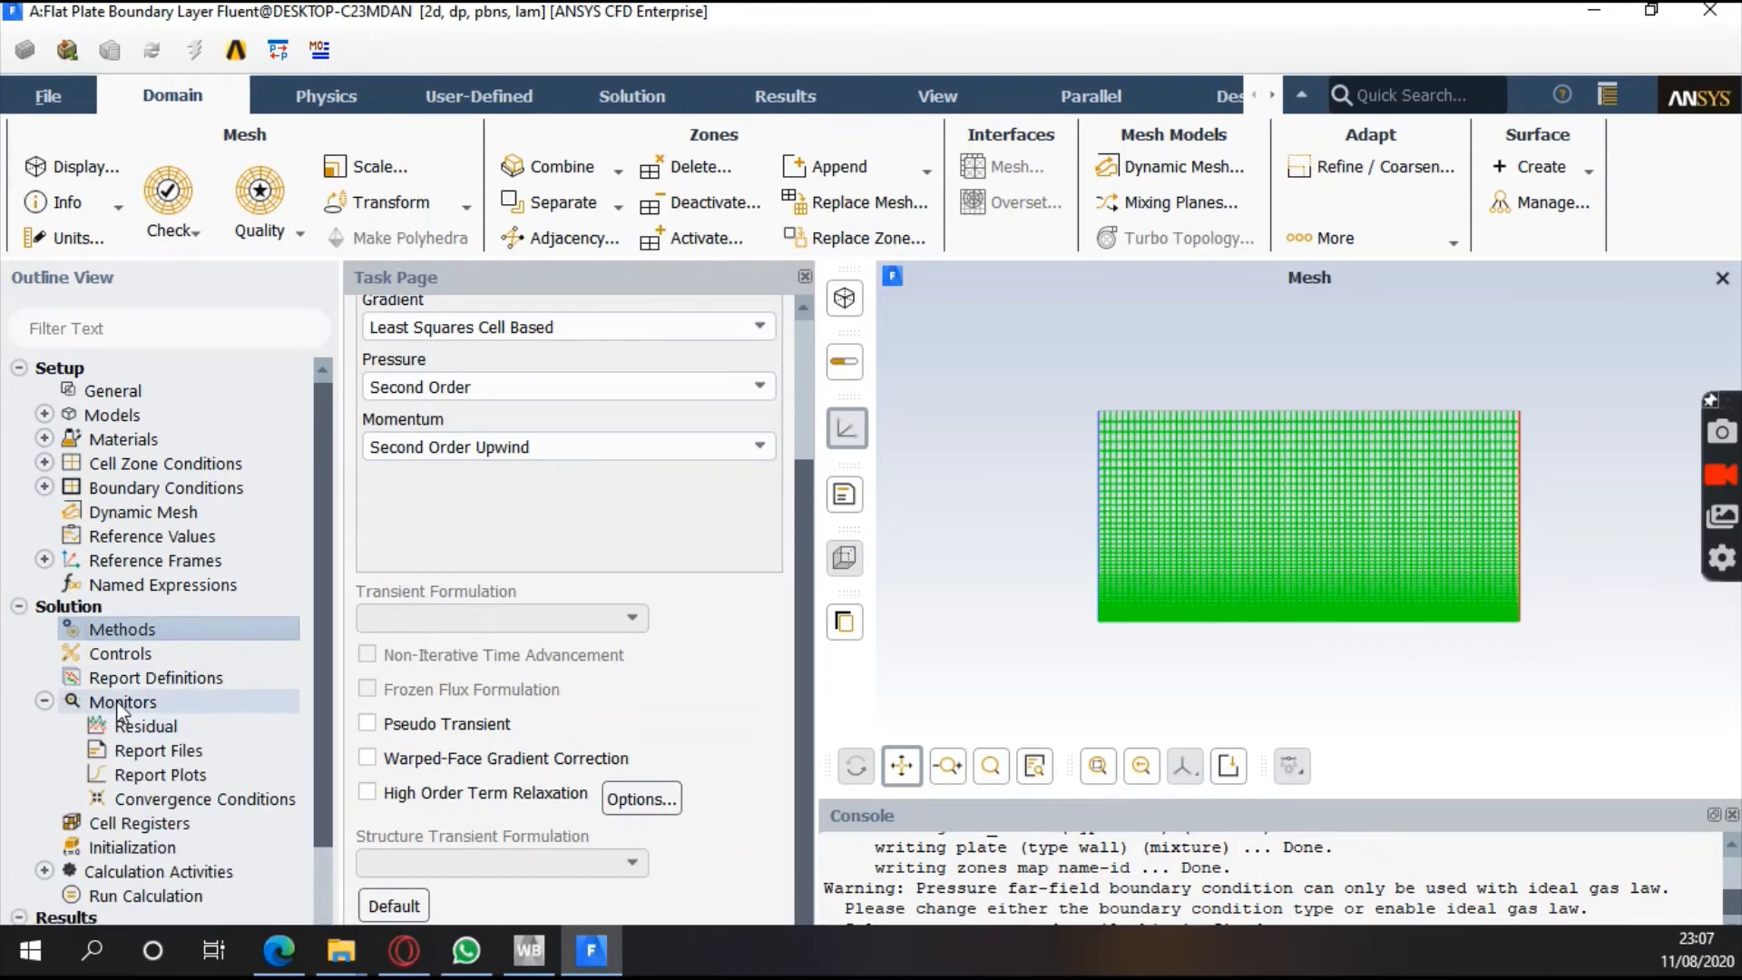
double_click(145, 727)
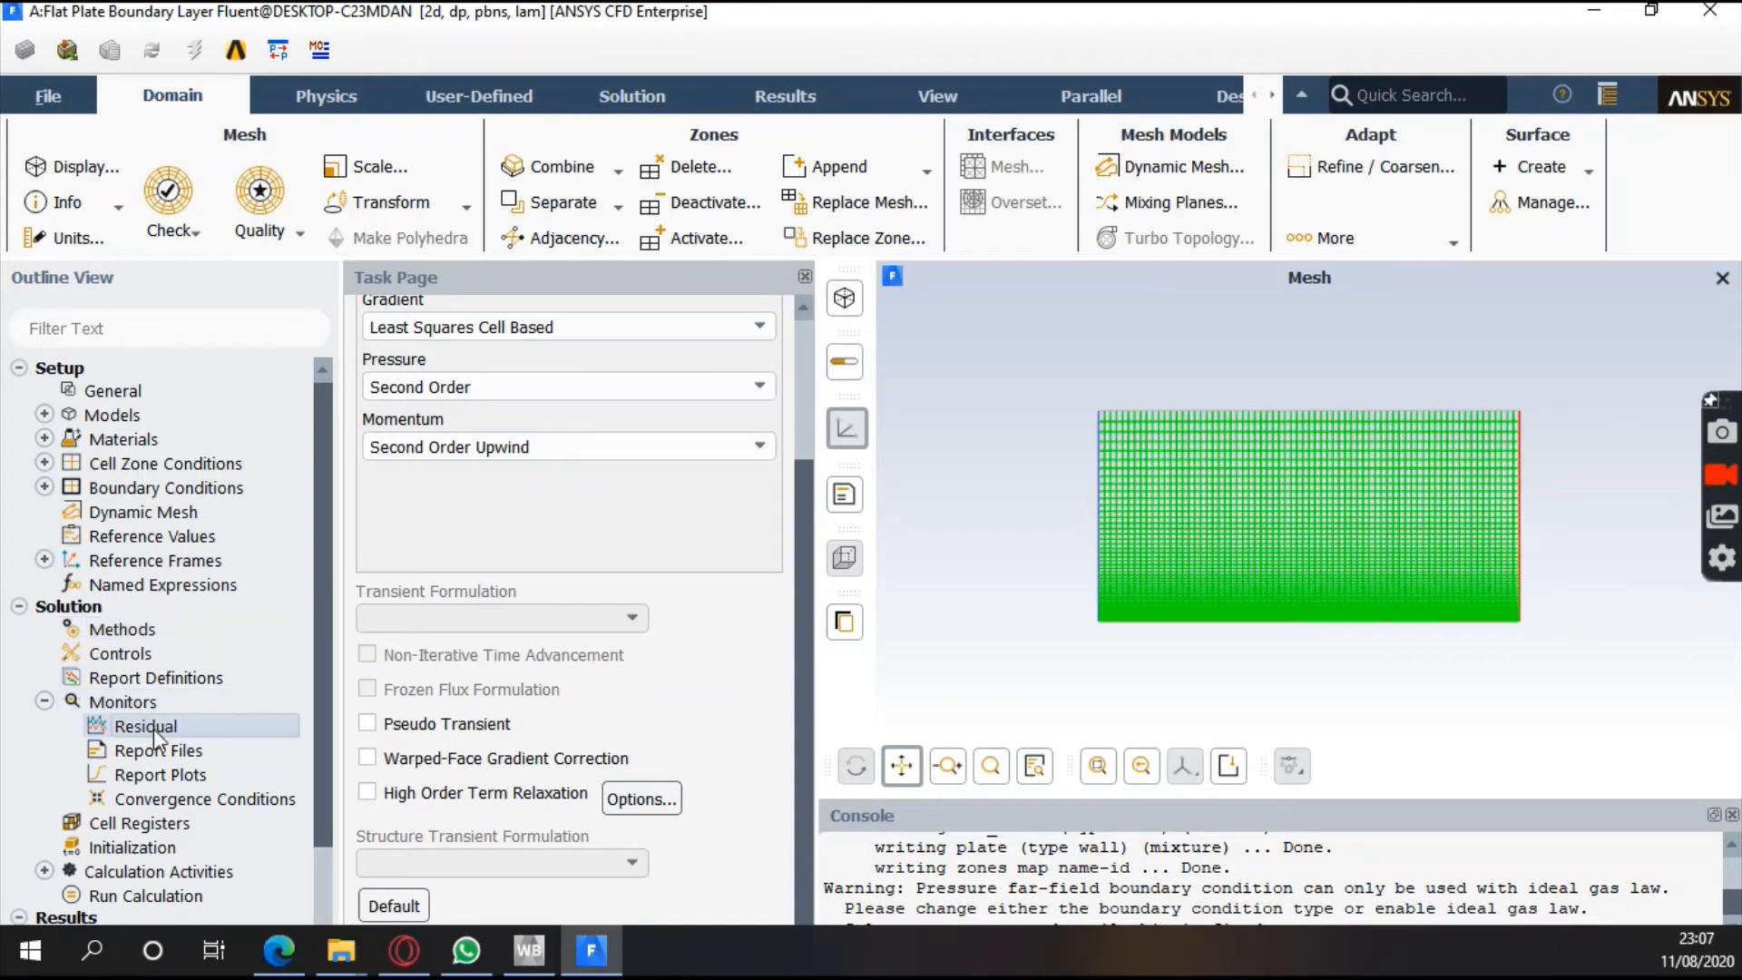
drag(713, 451, 628, 181)
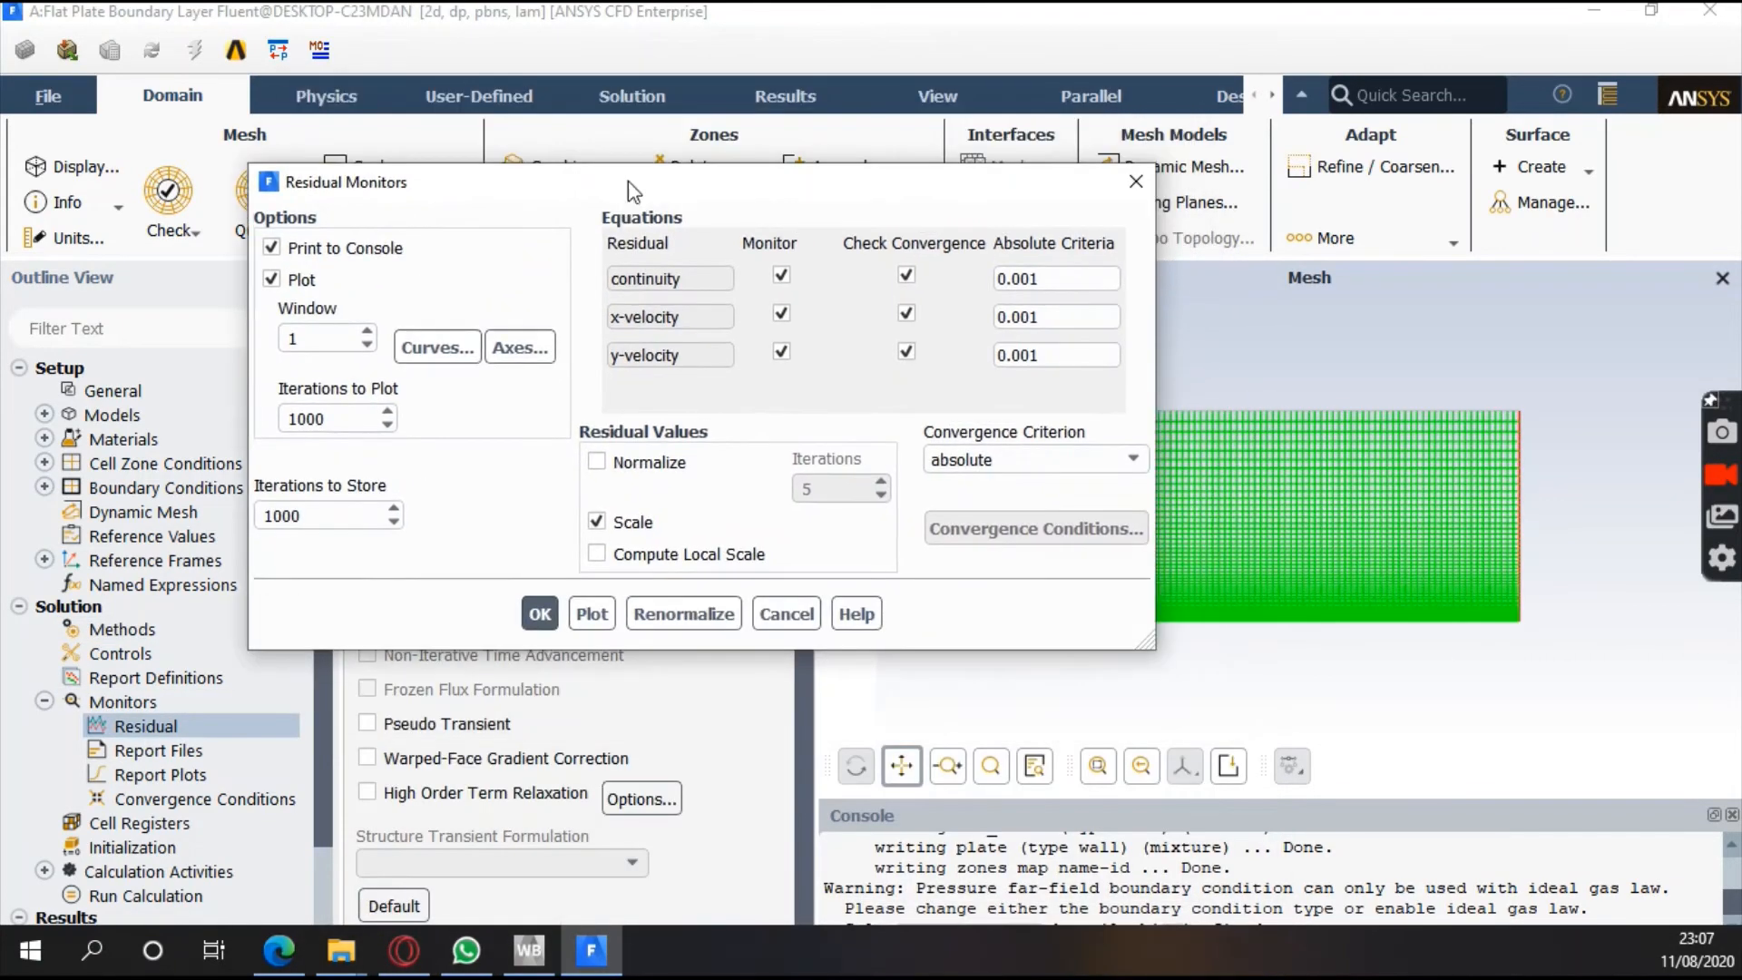
double_click(1071, 282)
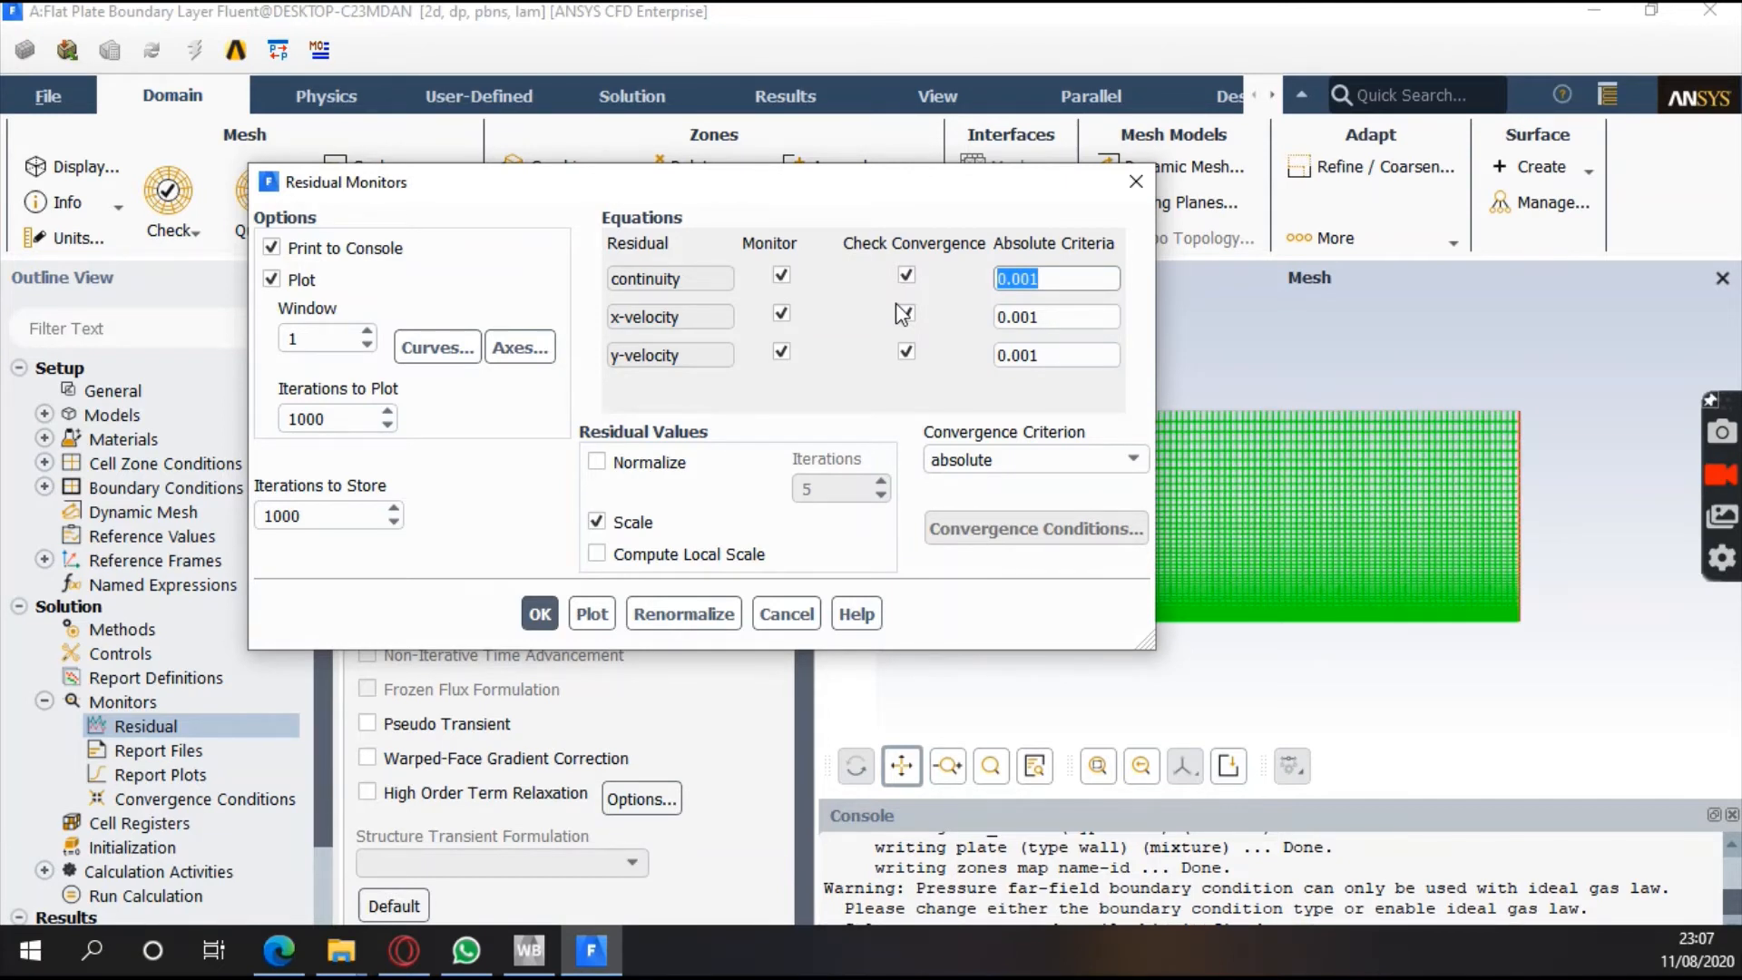
text(1e-6)
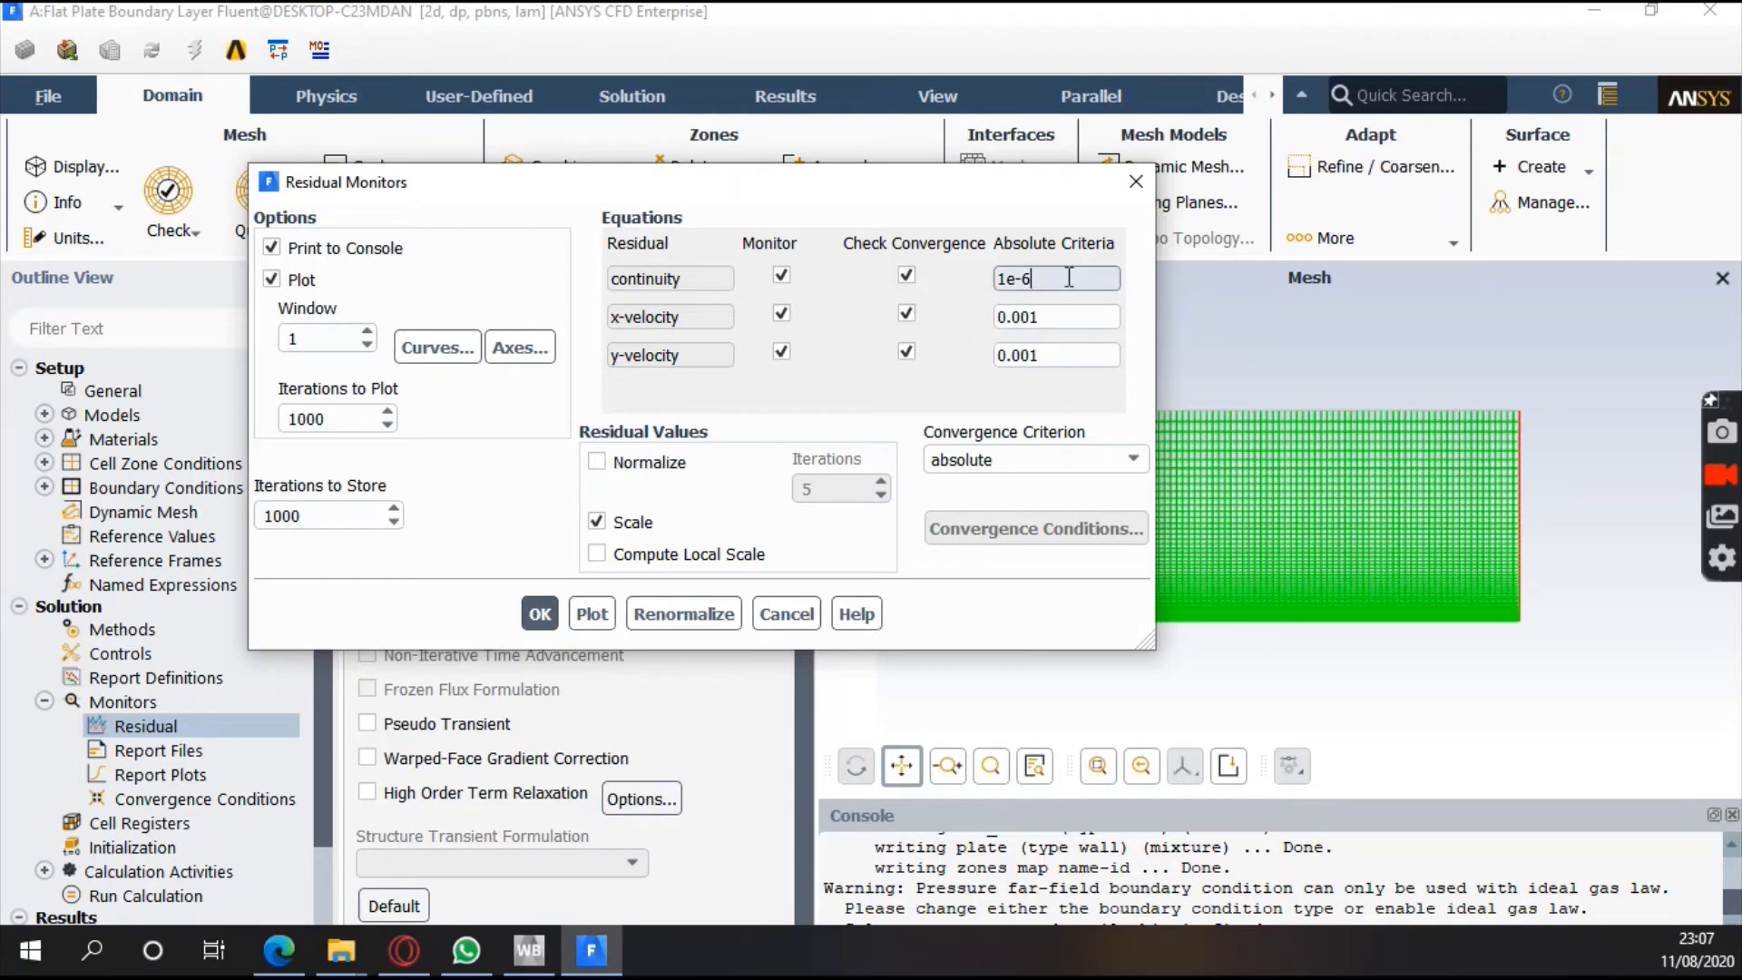
drag(1070, 278, 944, 277)
drag(1112, 317, 912, 309)
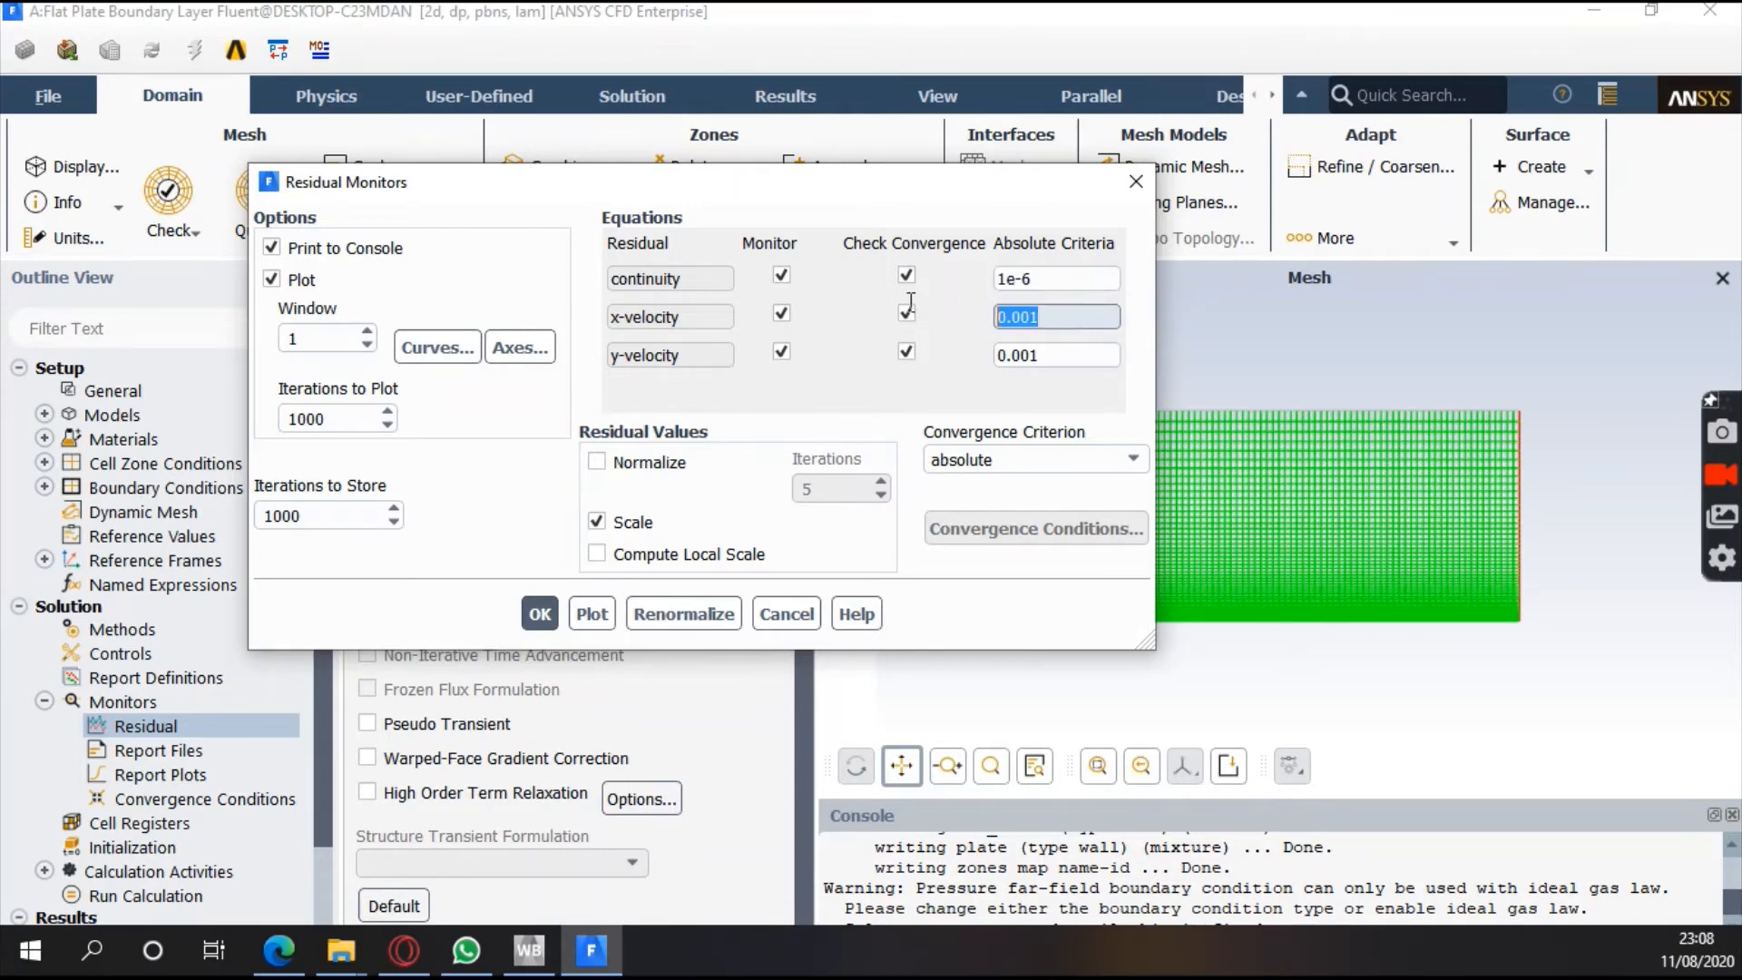
text(1e-6)
drag(1073, 354, 872, 352)
text(1e-6)
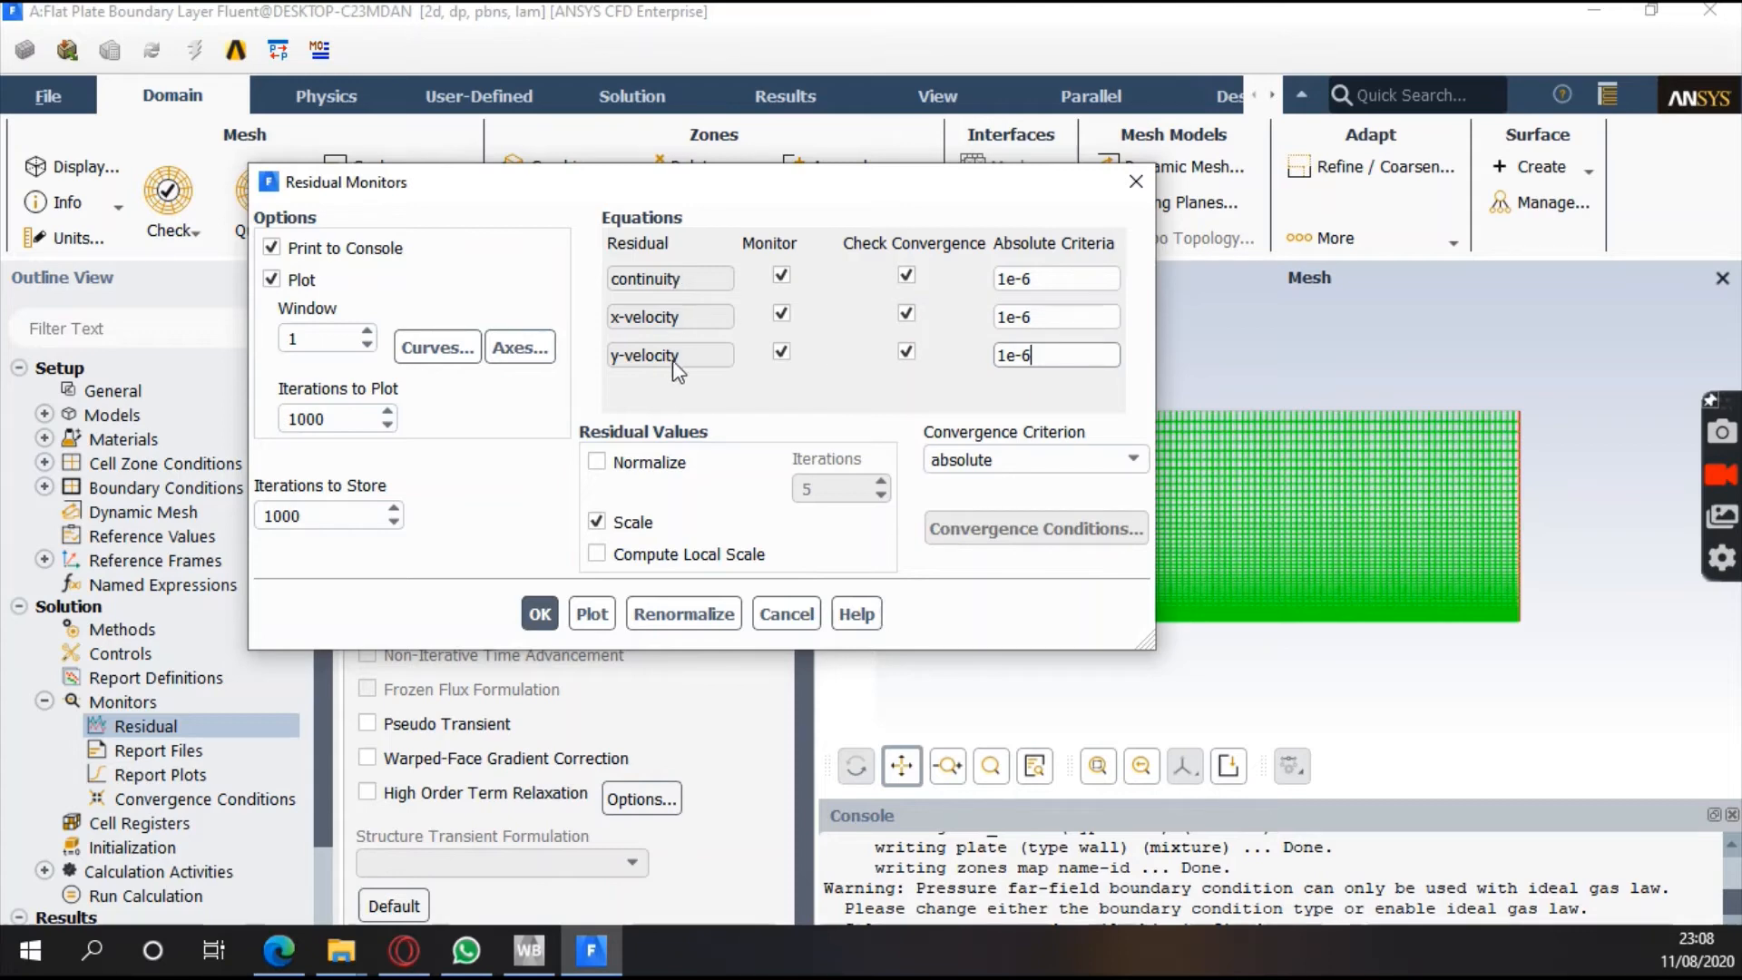
click(542, 621)
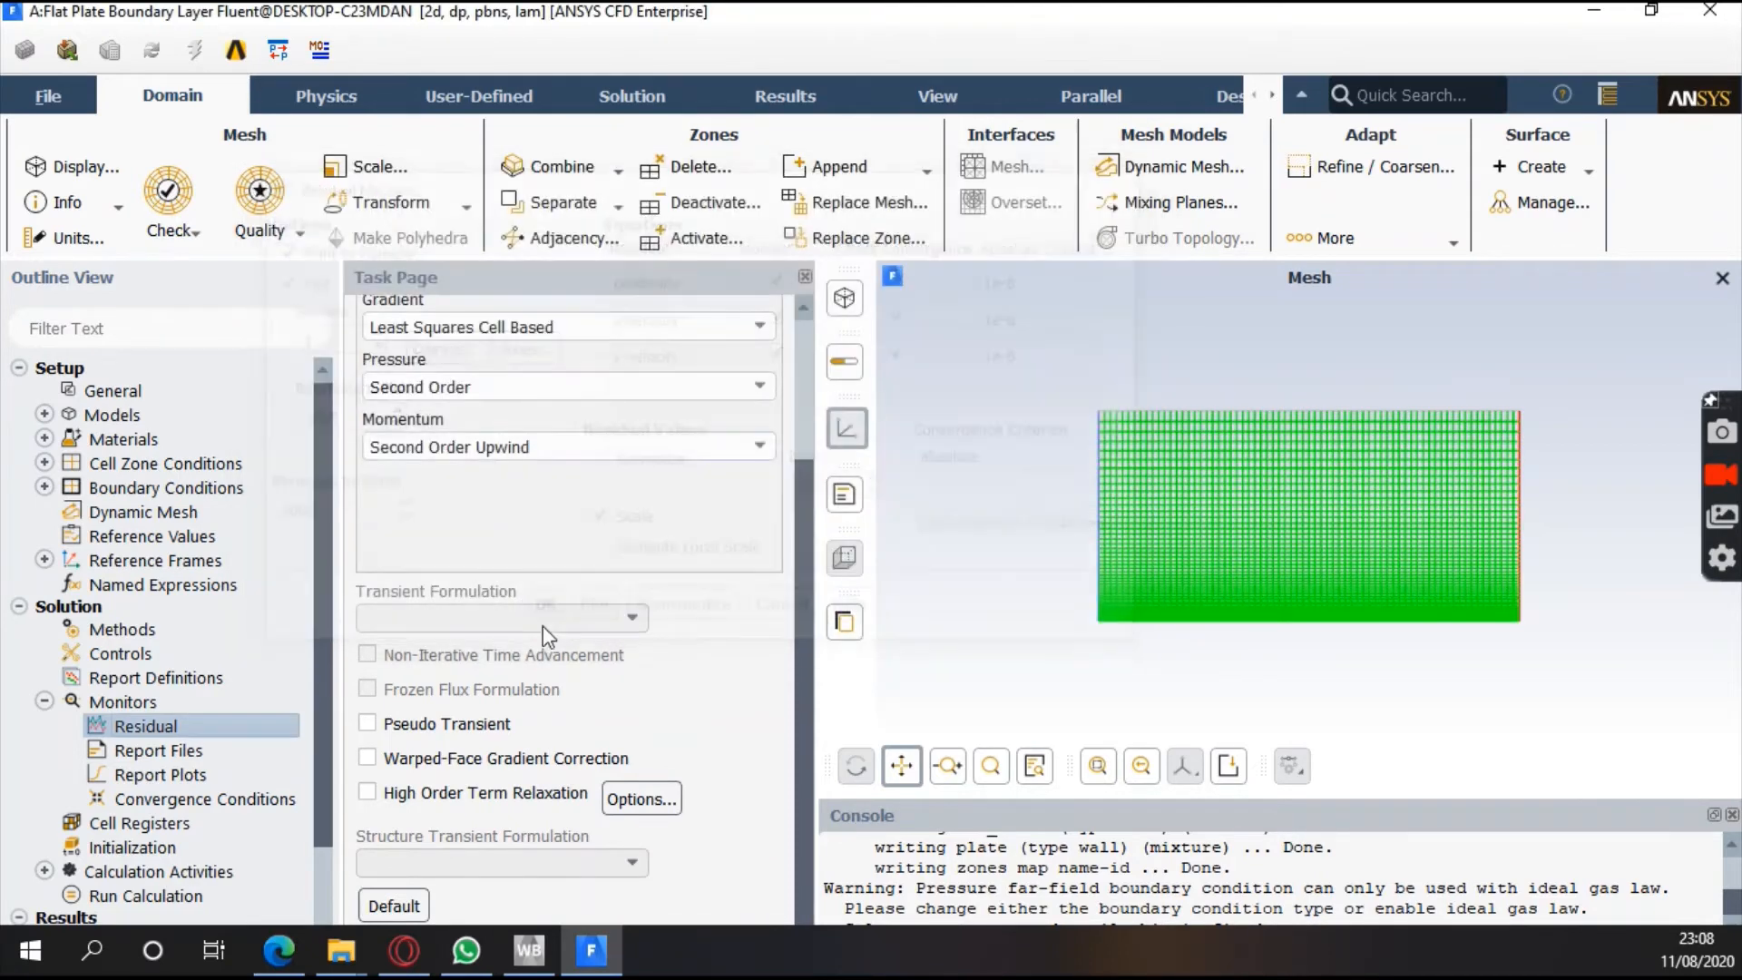
Create a new report plot and start a new drag force report definition for it
scroll(181, 717, down, 1)
scroll(181, 635, down, 1)
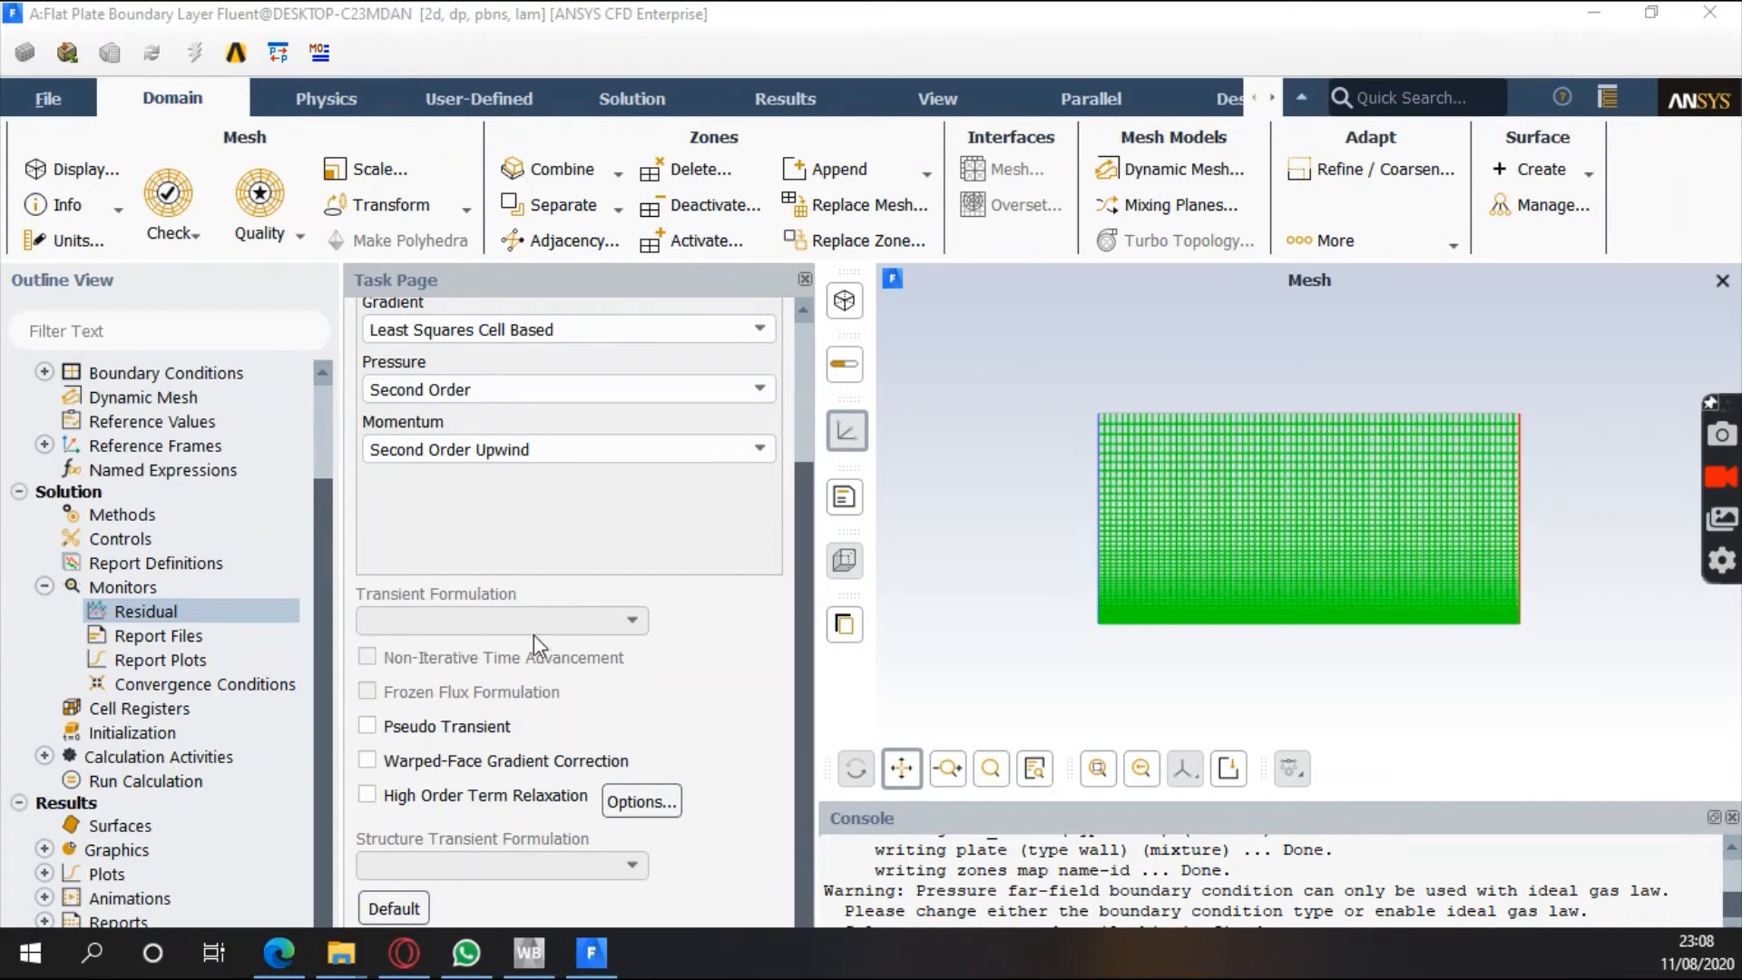
scroll(601, 644, up, 3)
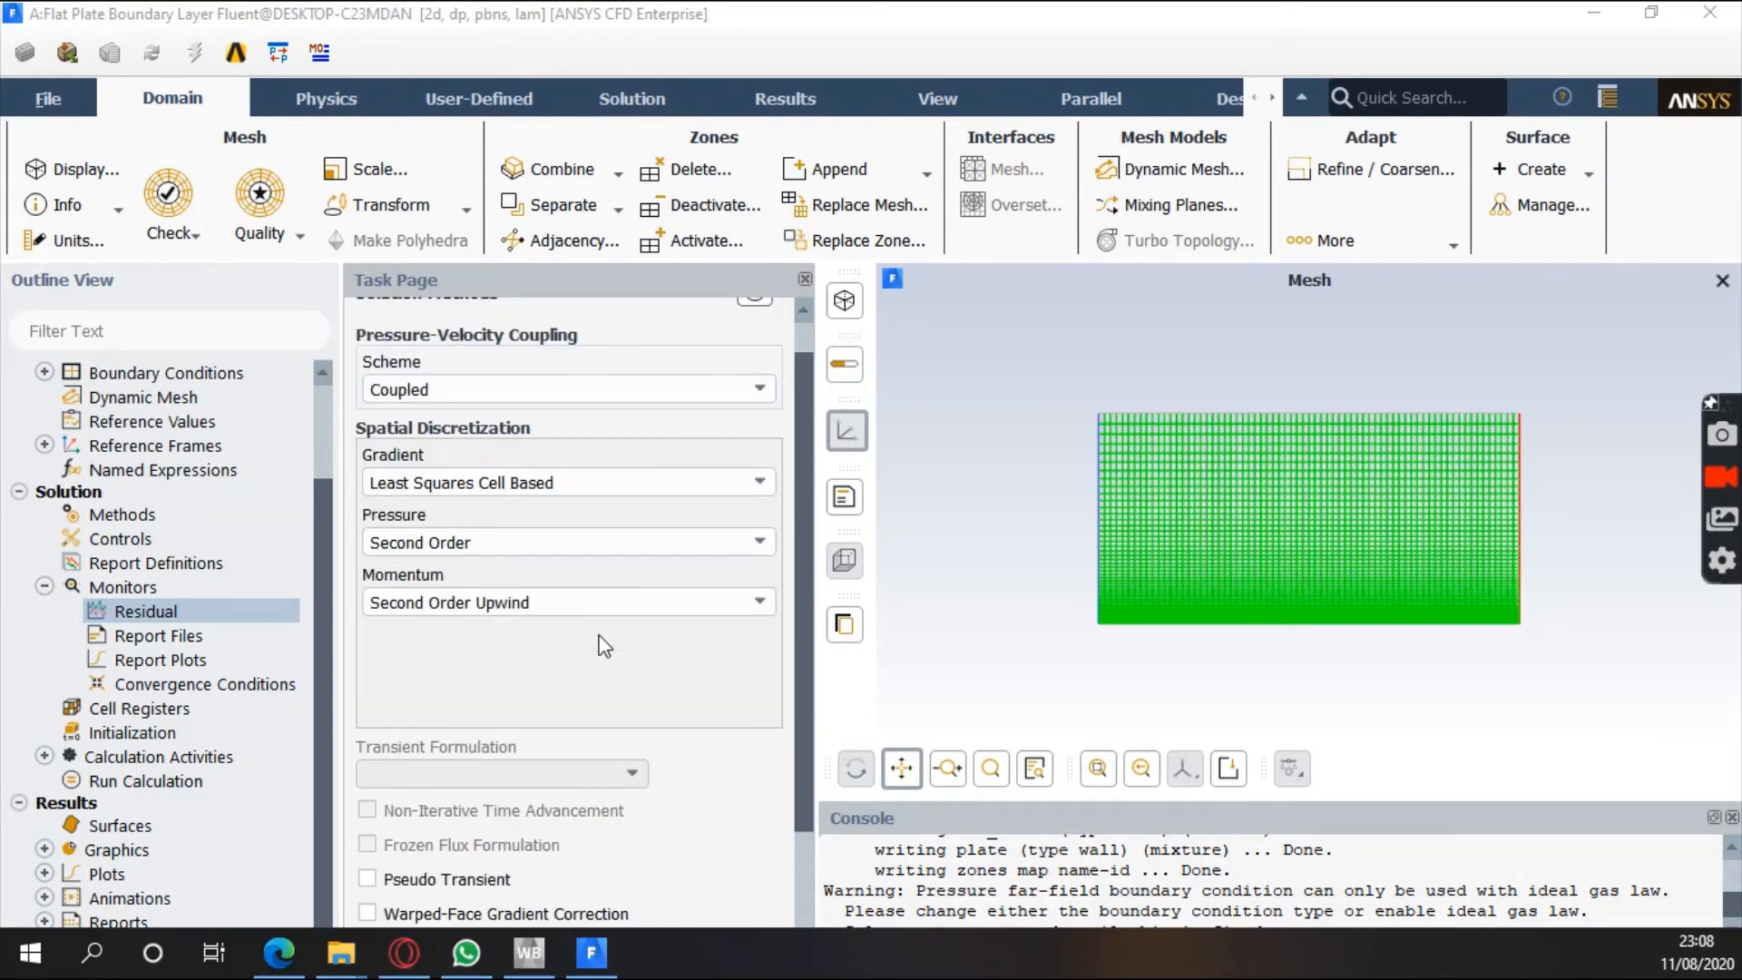
scroll(603, 642, down, 3)
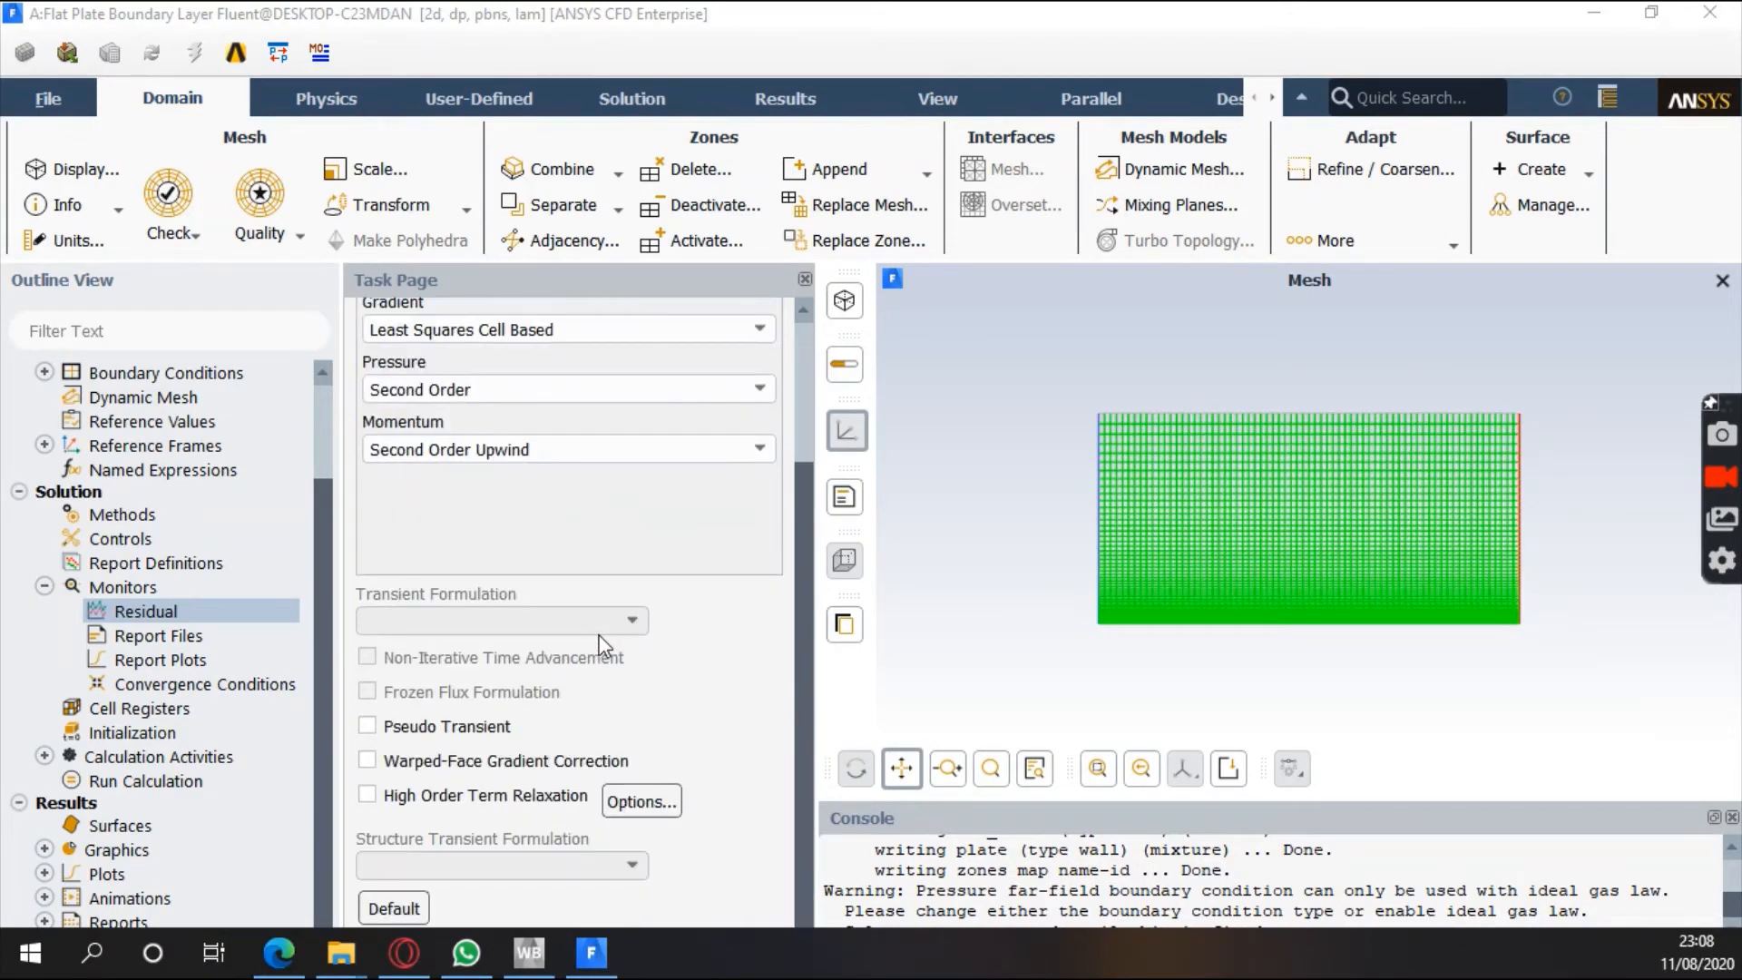
double_click(177, 671)
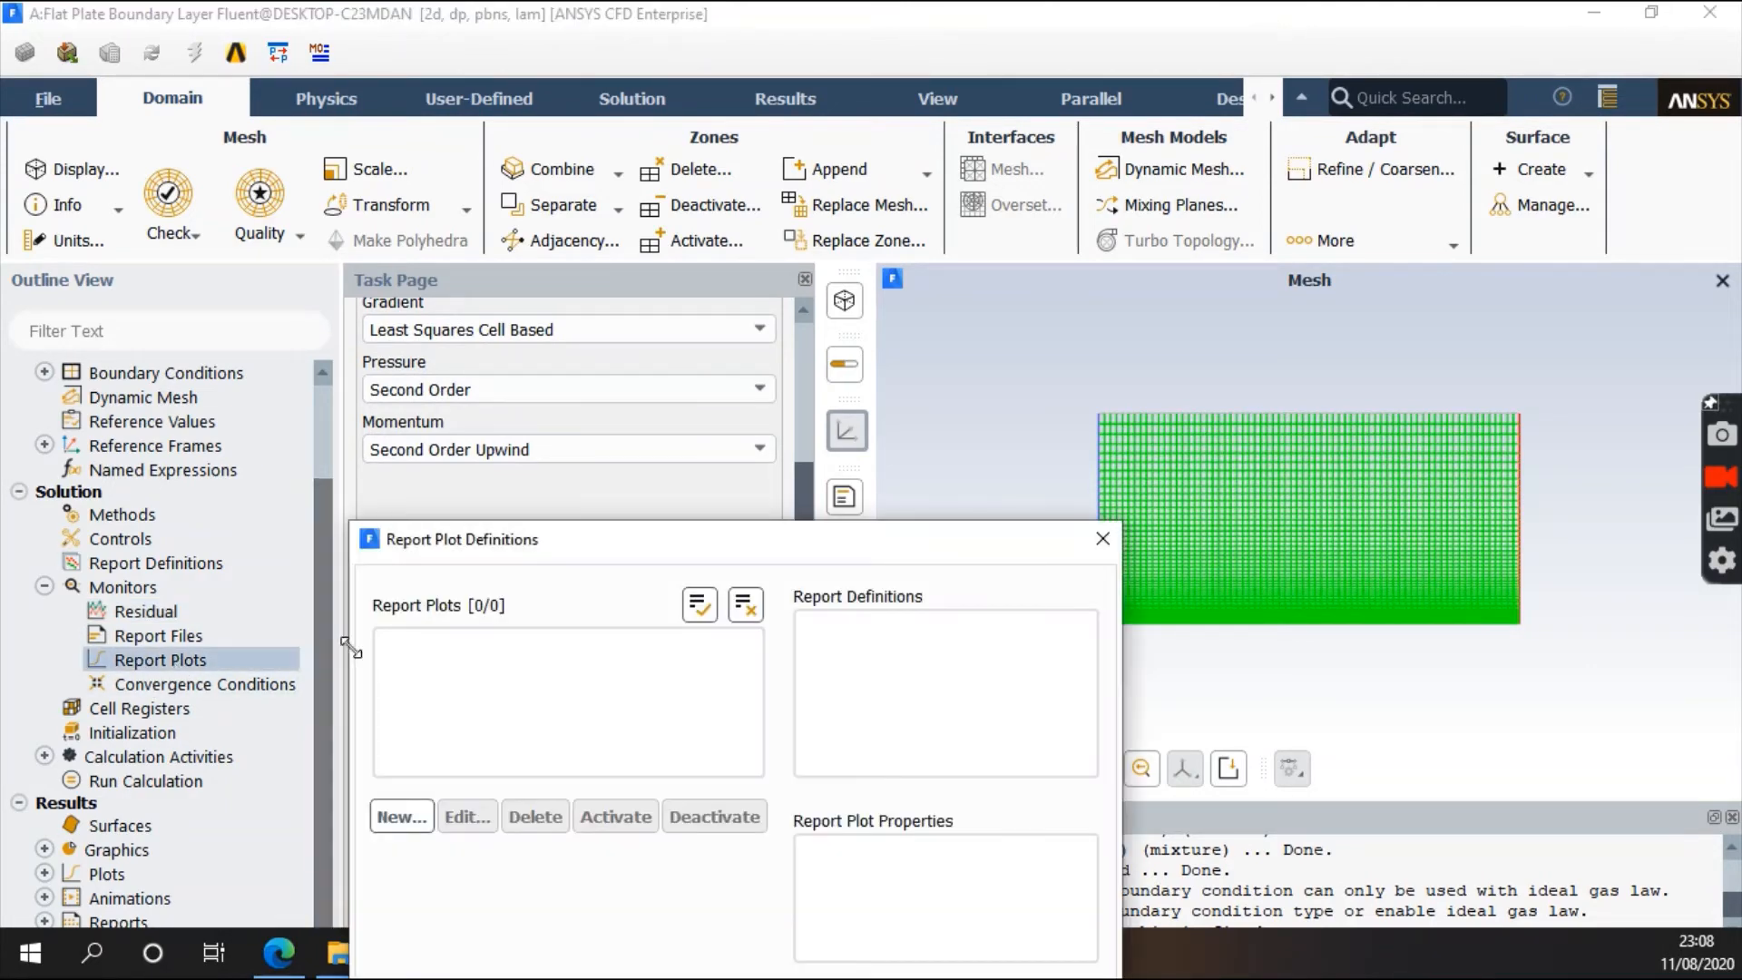
drag(608, 554, 553, 196)
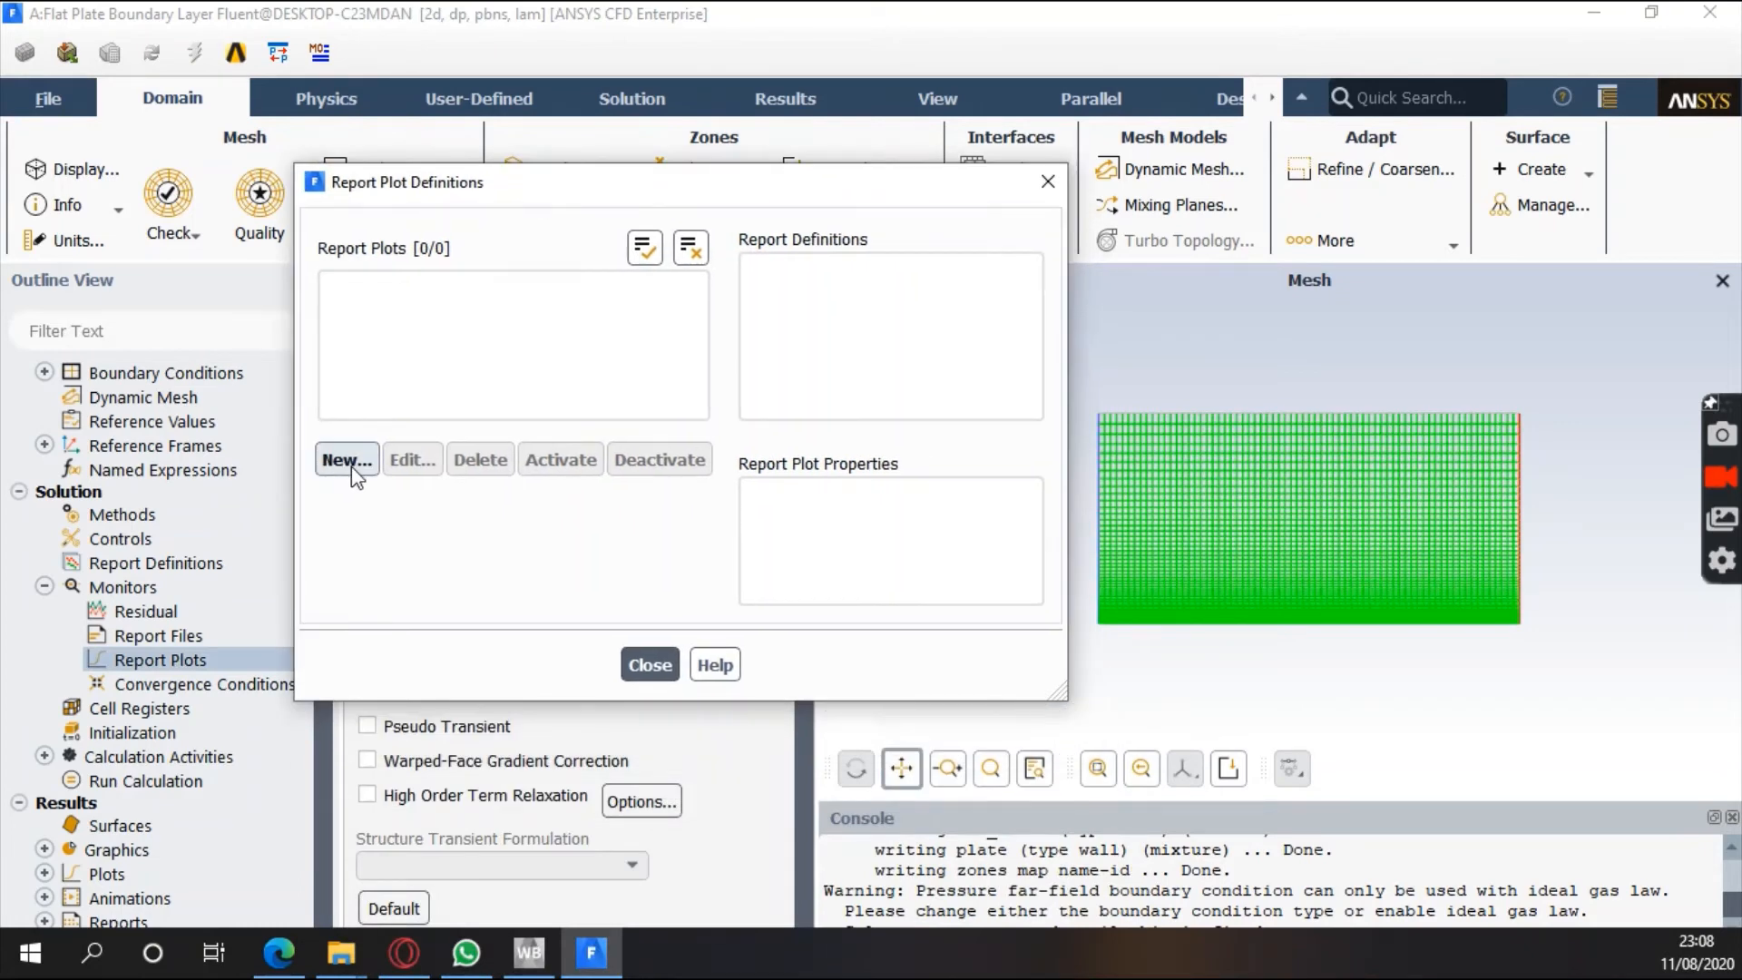
click(347, 460)
drag(595, 537, 492, 82)
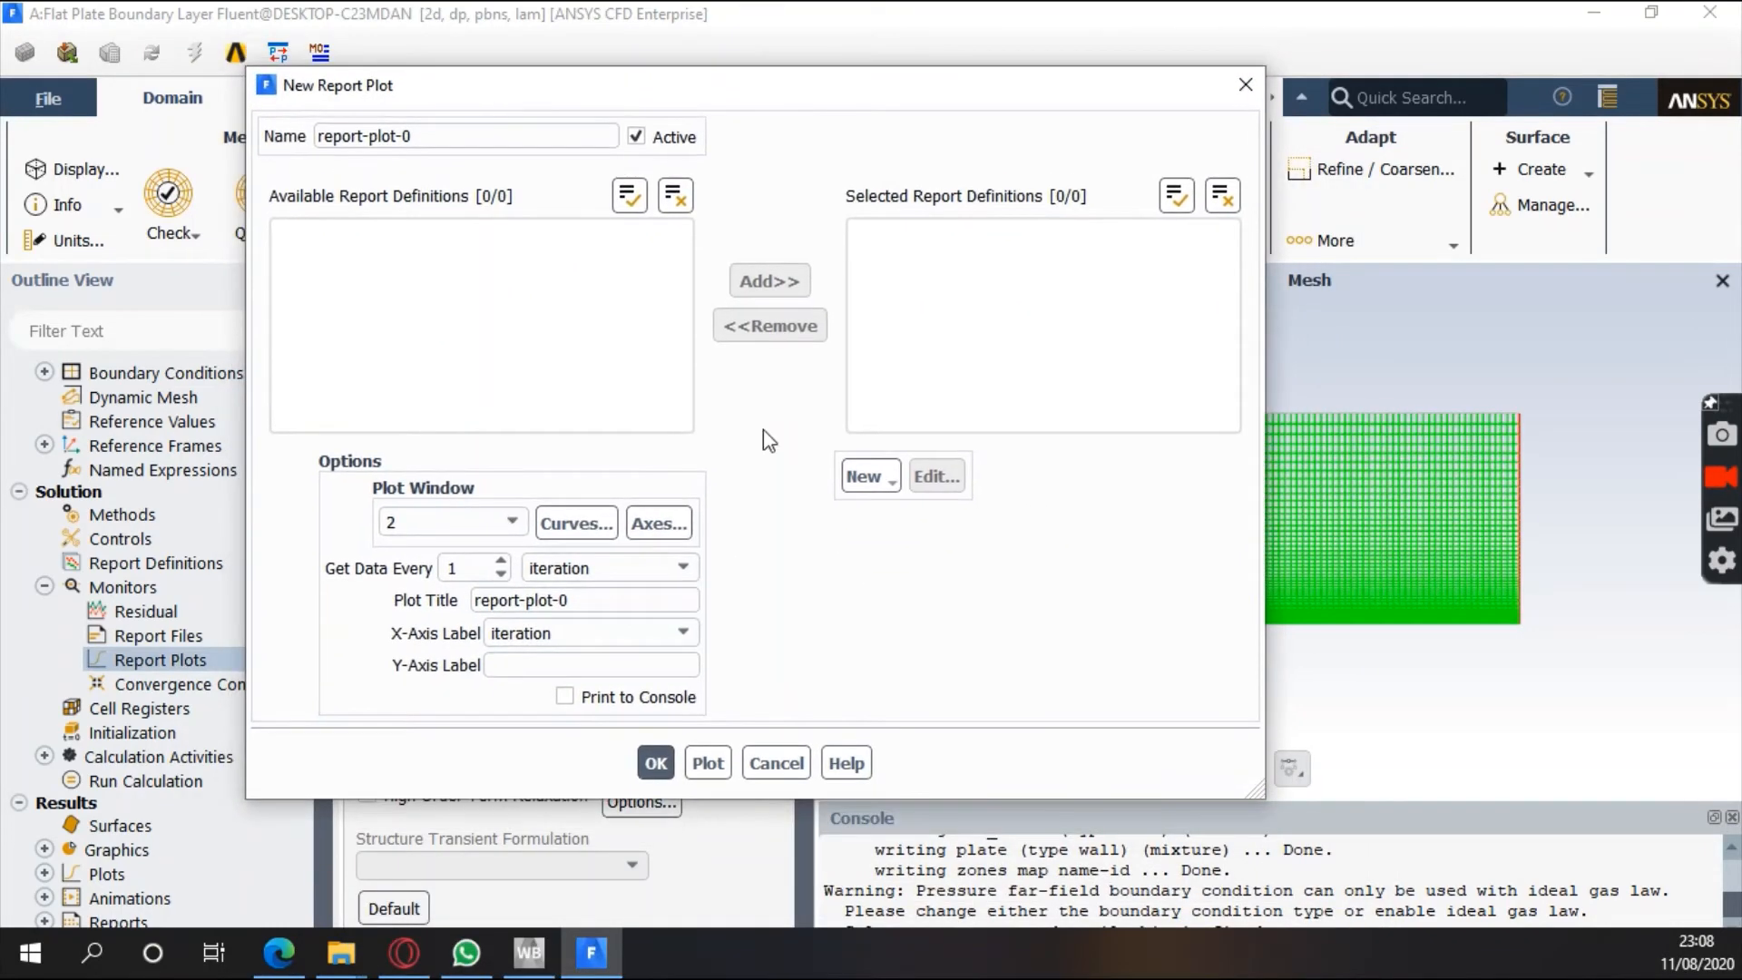
click(898, 490)
mouse_move(965, 602)
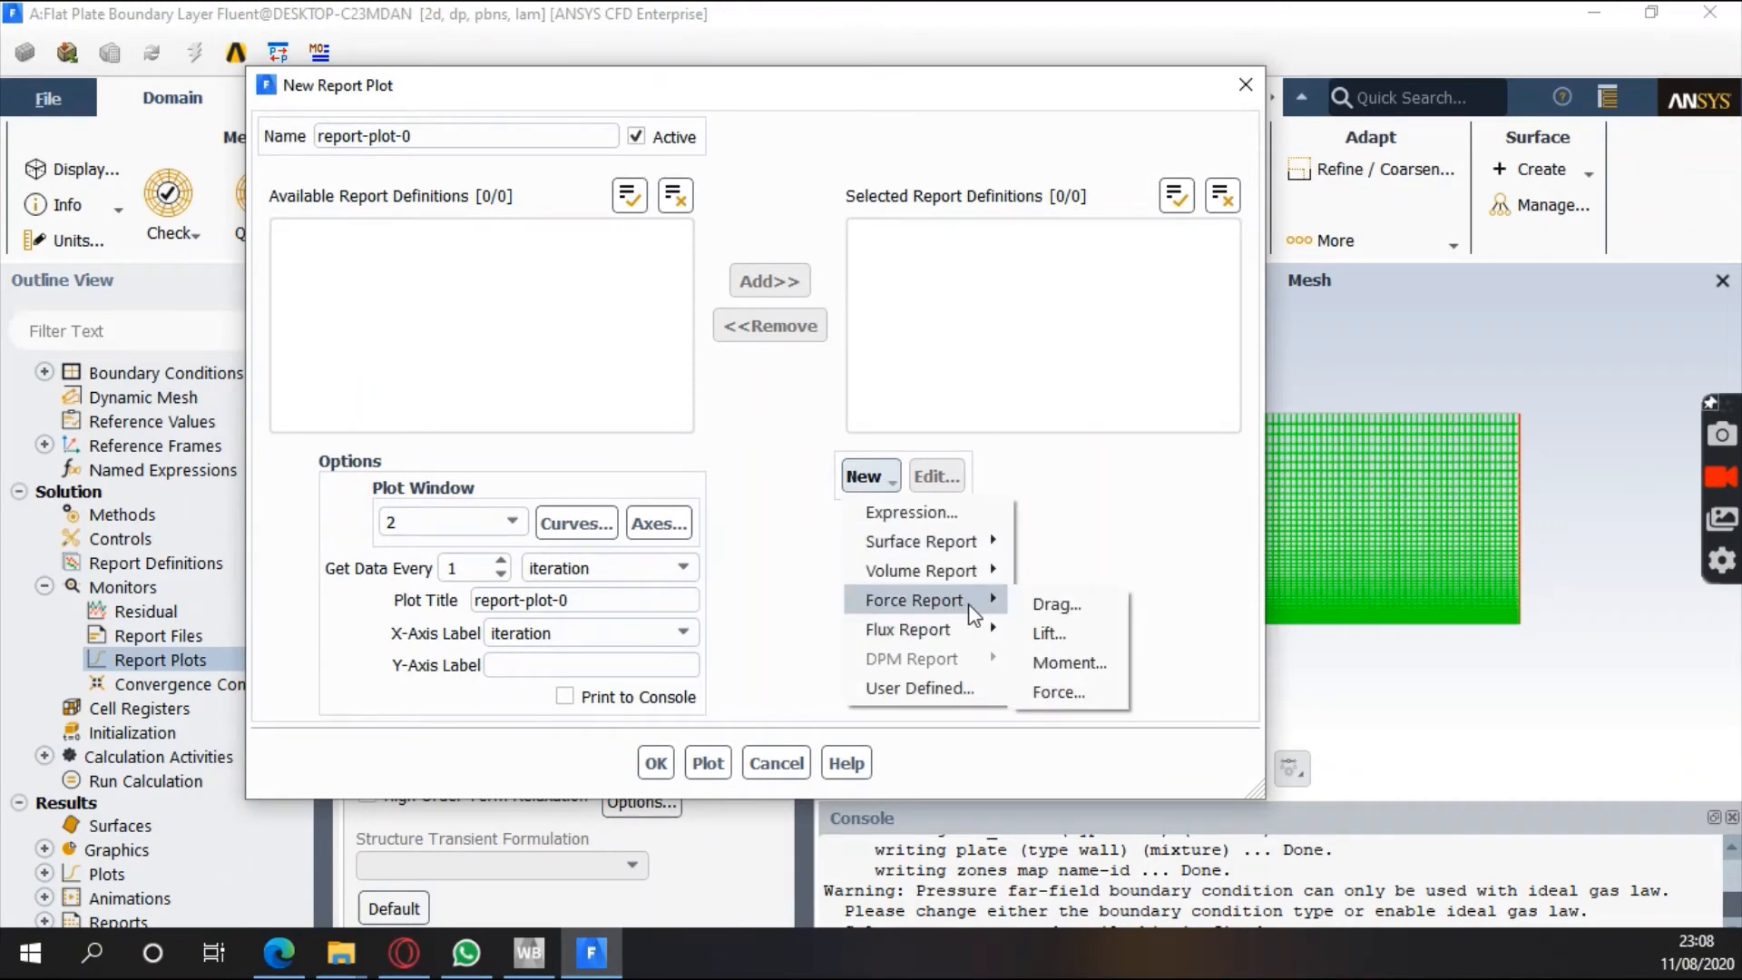
click(1084, 606)
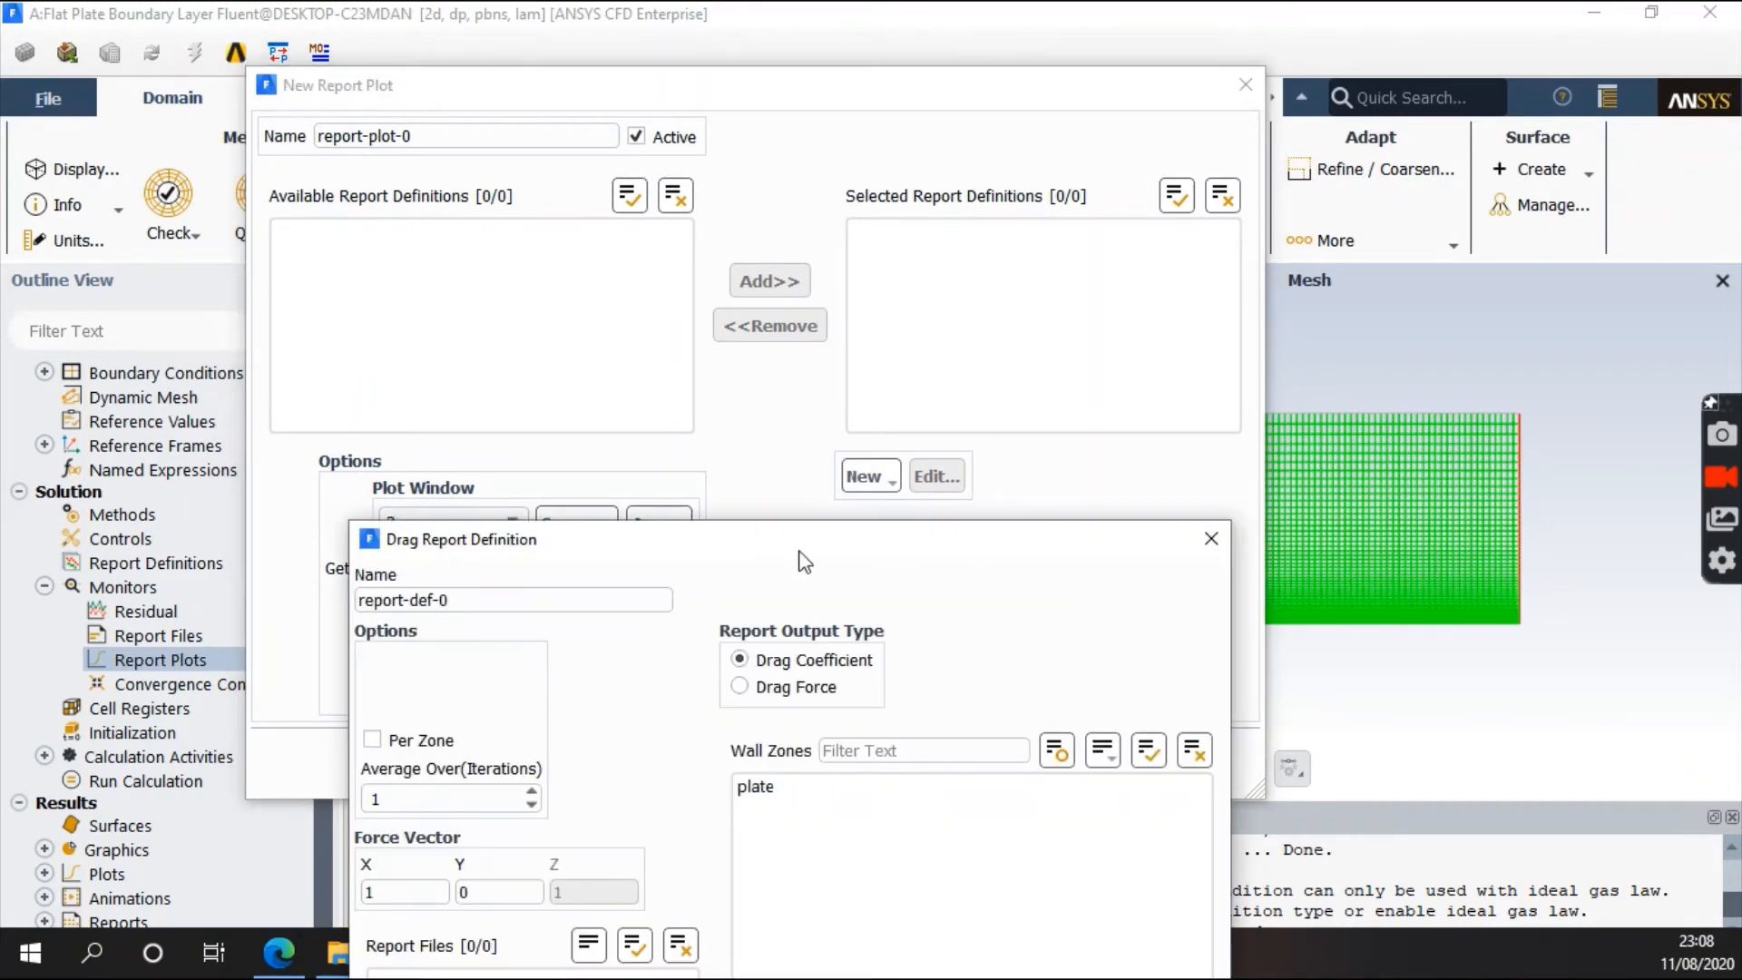
Name the drag coefficient definition cd, select the plate wall zone, enable Report Plot and Print to Console, and accept it
drag(778, 485, 843, 157)
drag(689, 149, 676, 59)
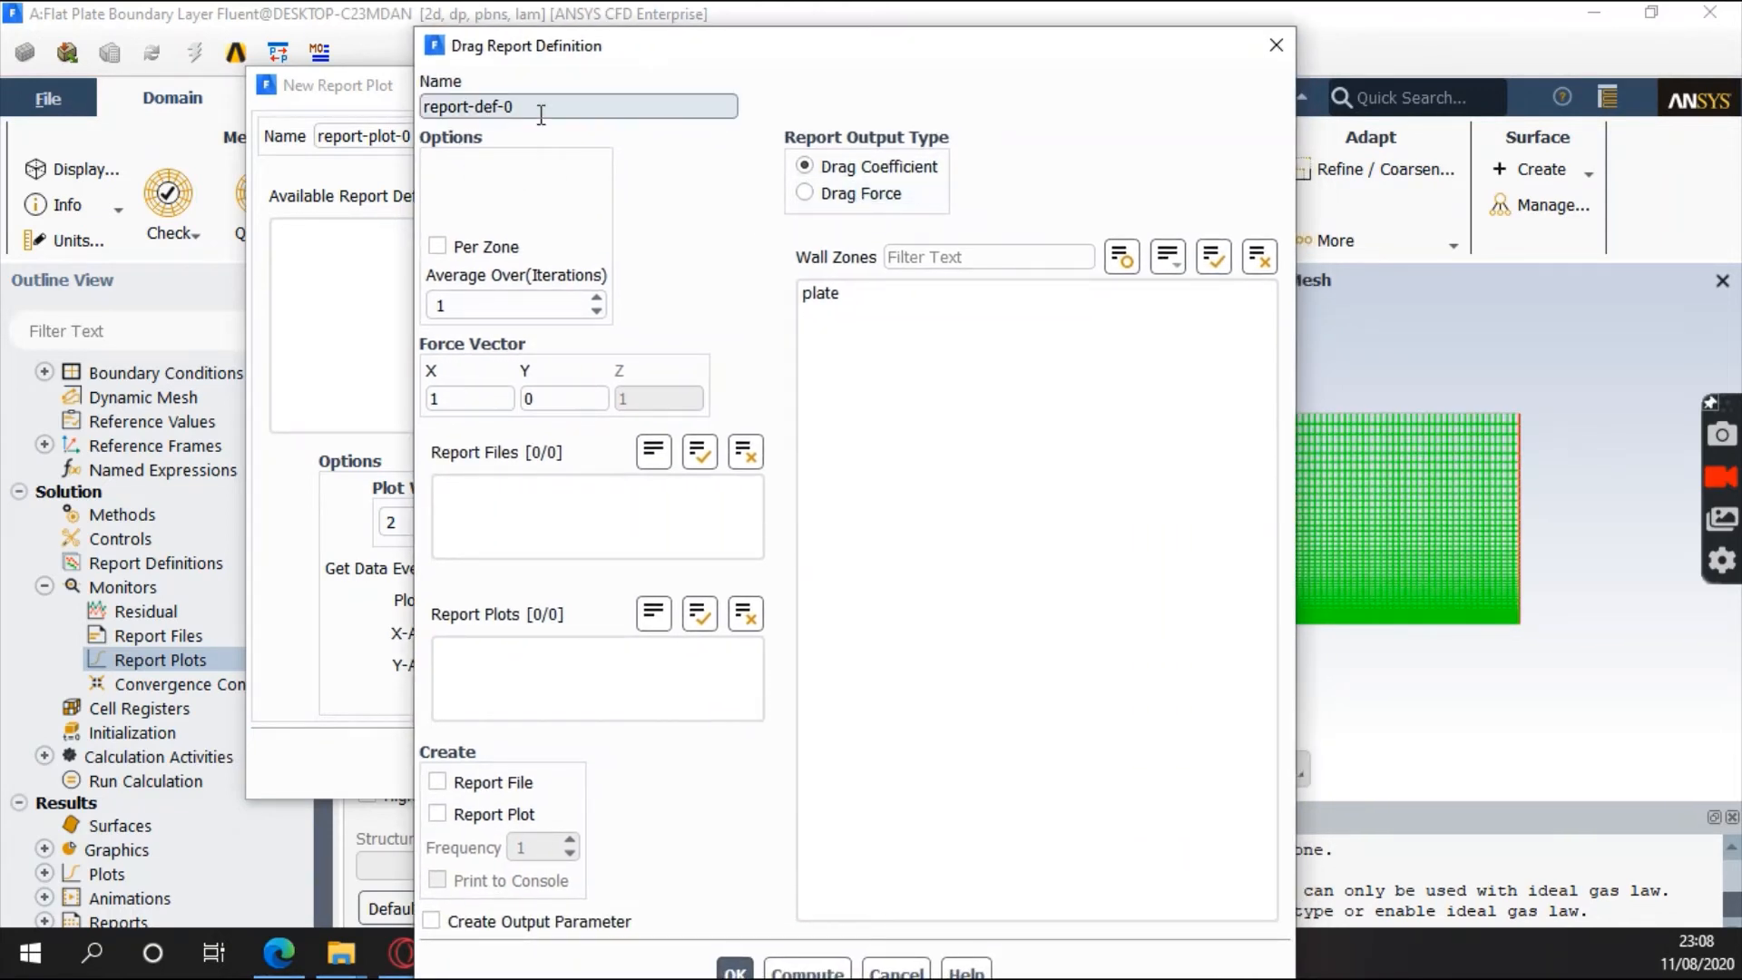
drag(542, 107, 336, 111)
text(cd)
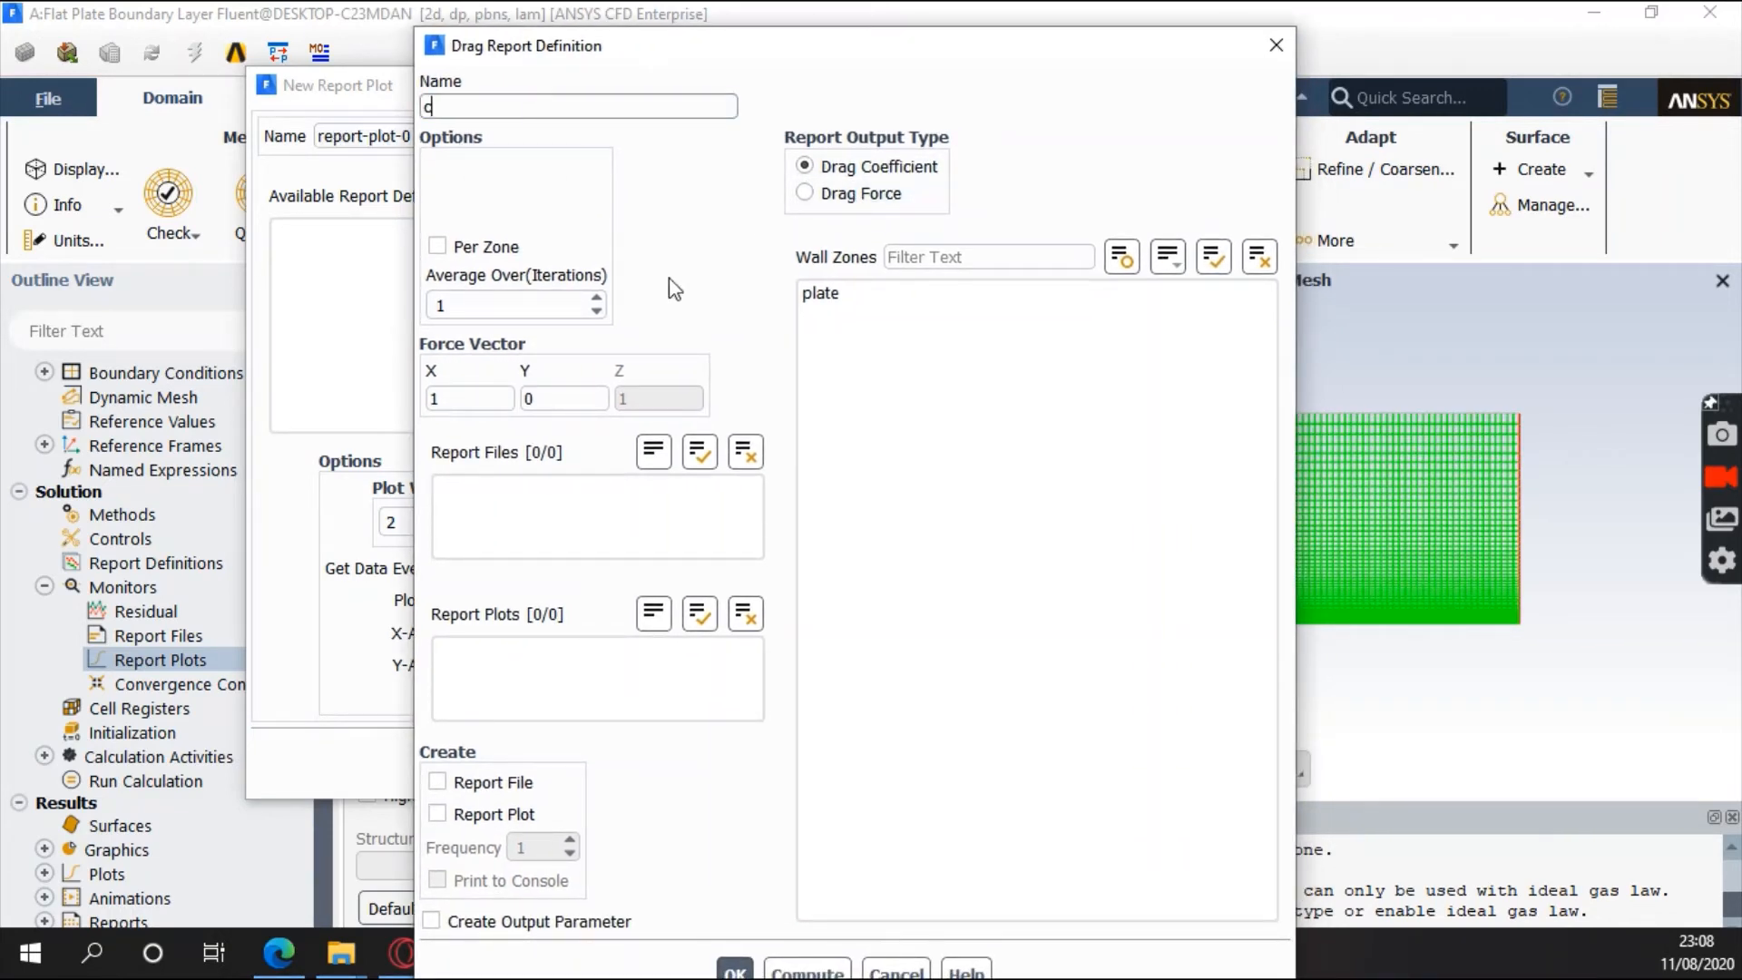
click(850, 302)
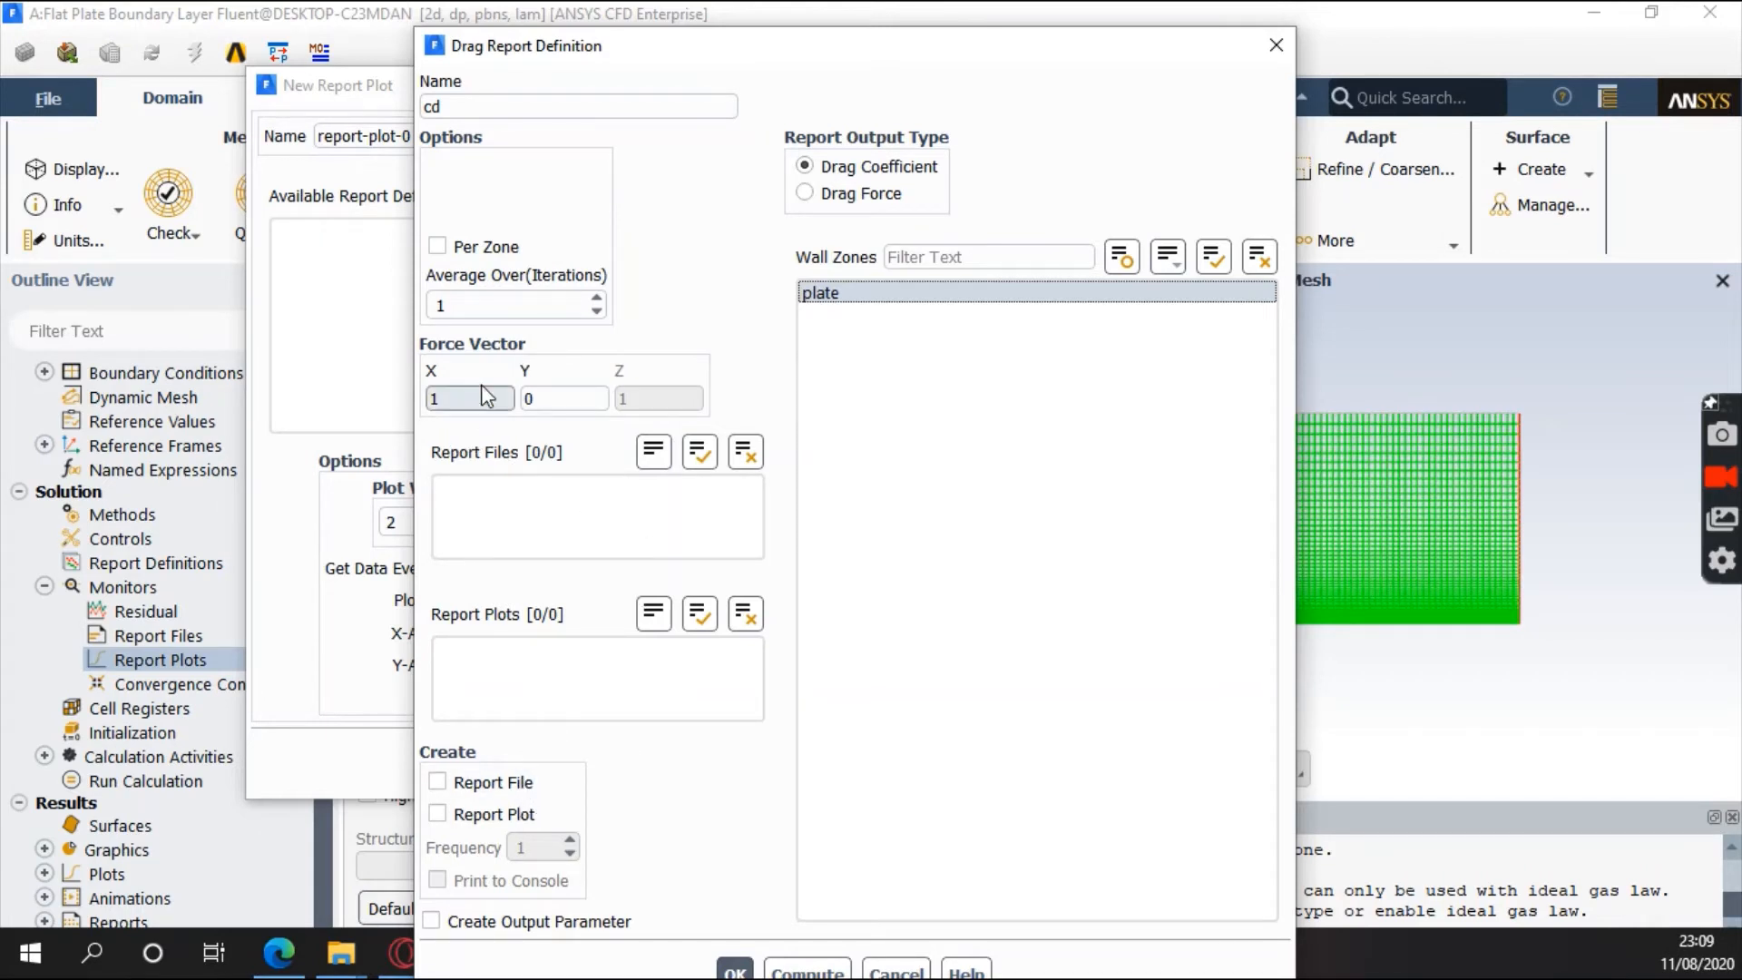
click(439, 815)
click(438, 879)
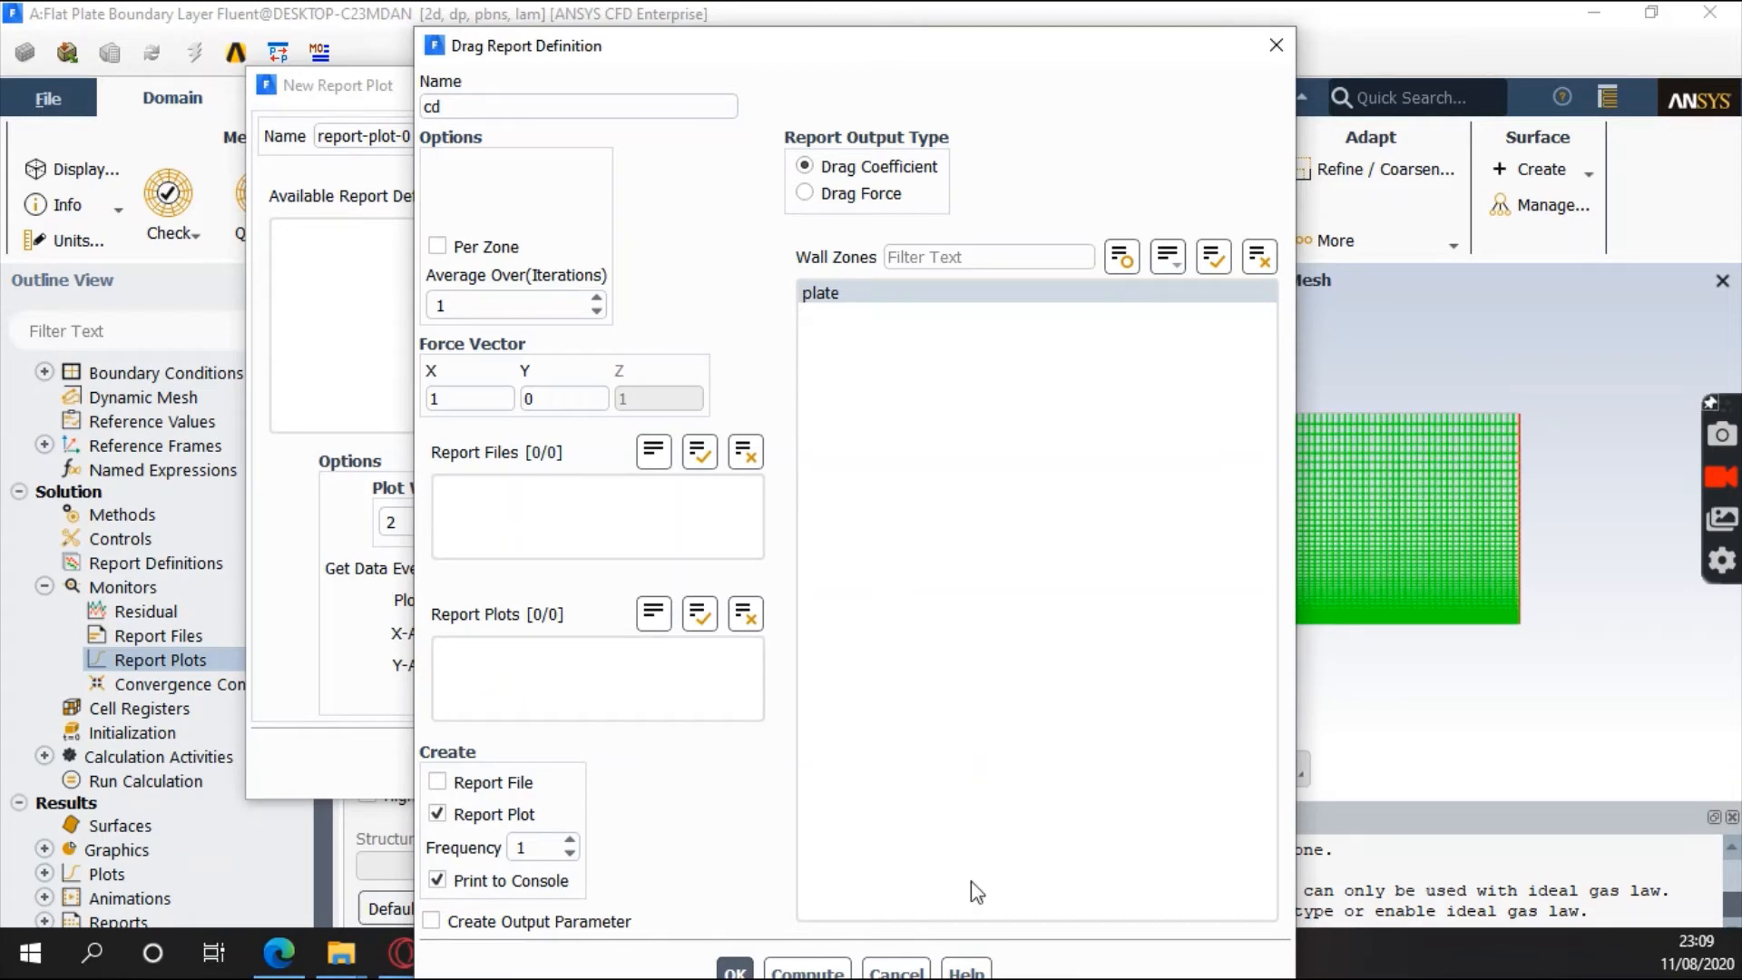
click(735, 970)
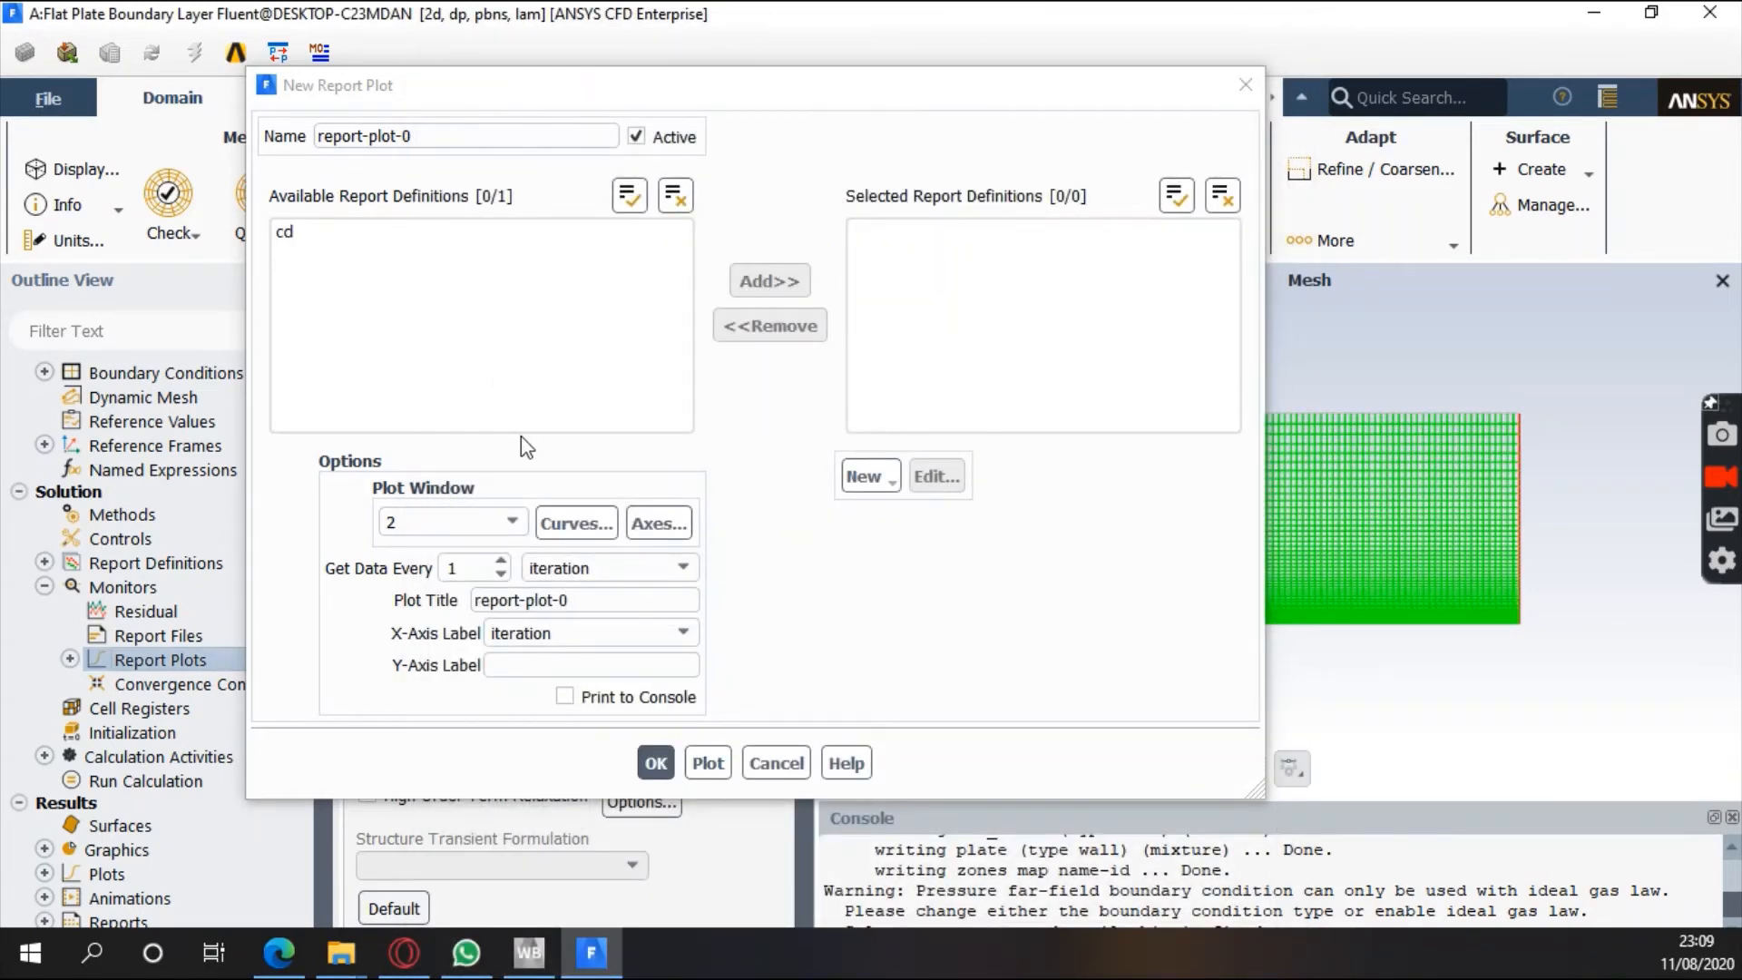
Cancel the empty report-plot-0, close the report plot definitions and expand the Report Plots branch in the outline
click(778, 765)
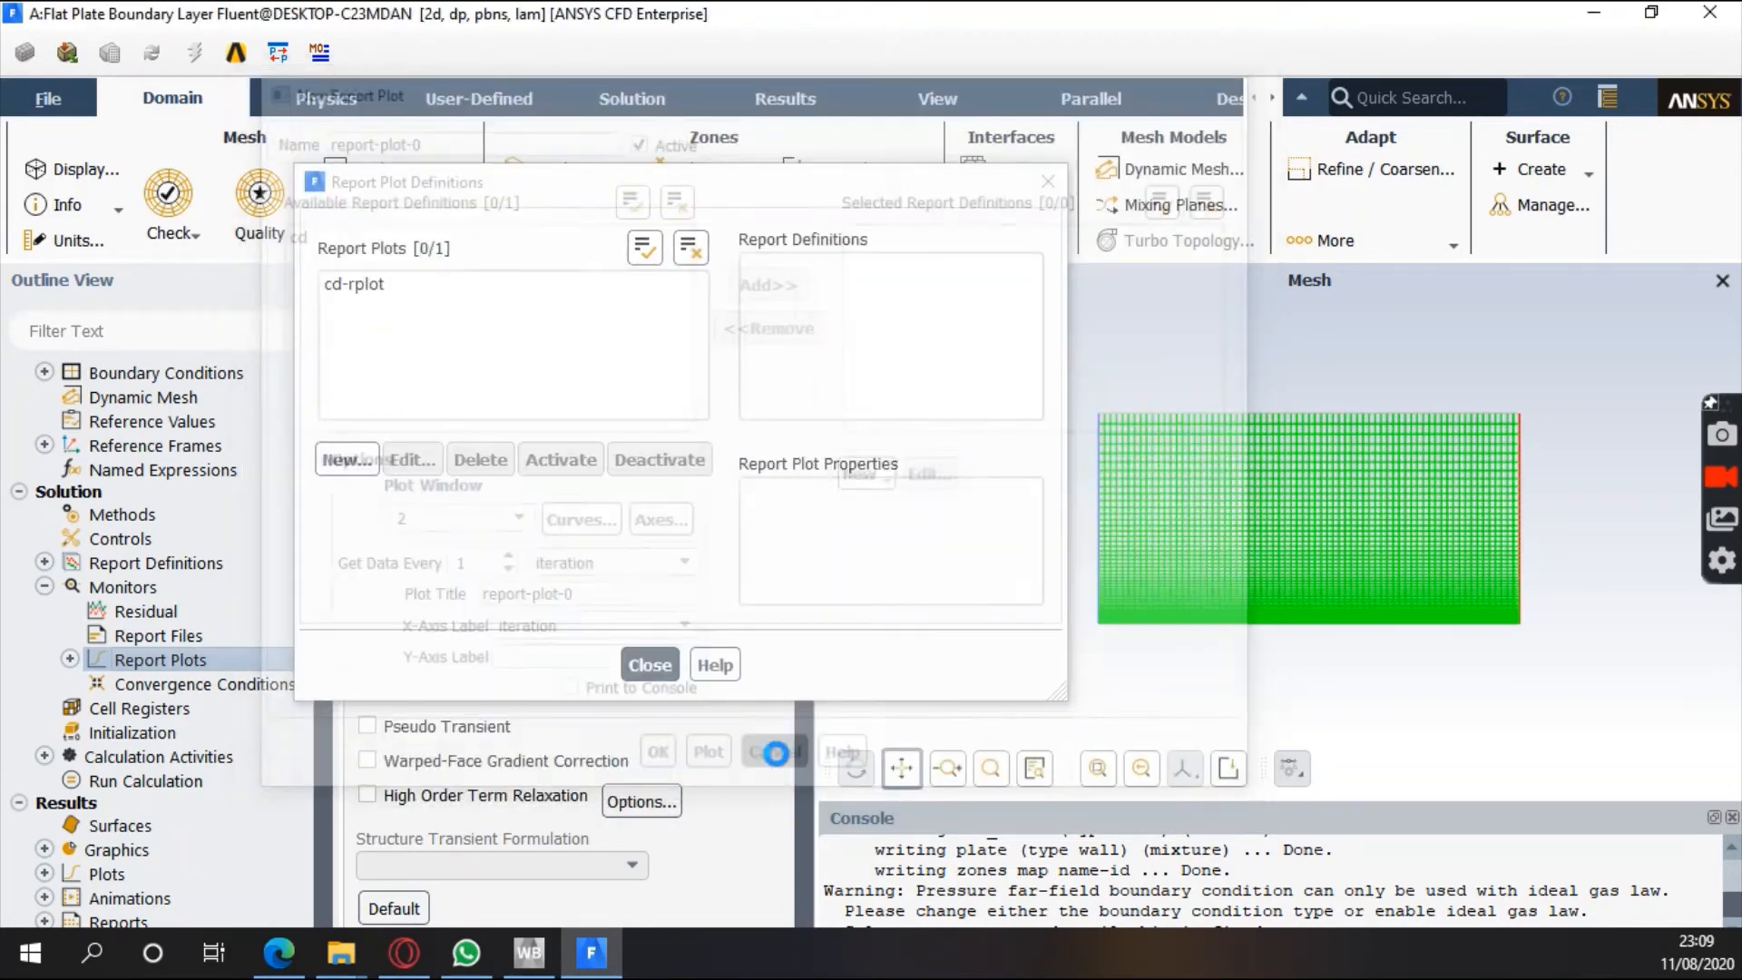
click(655, 671)
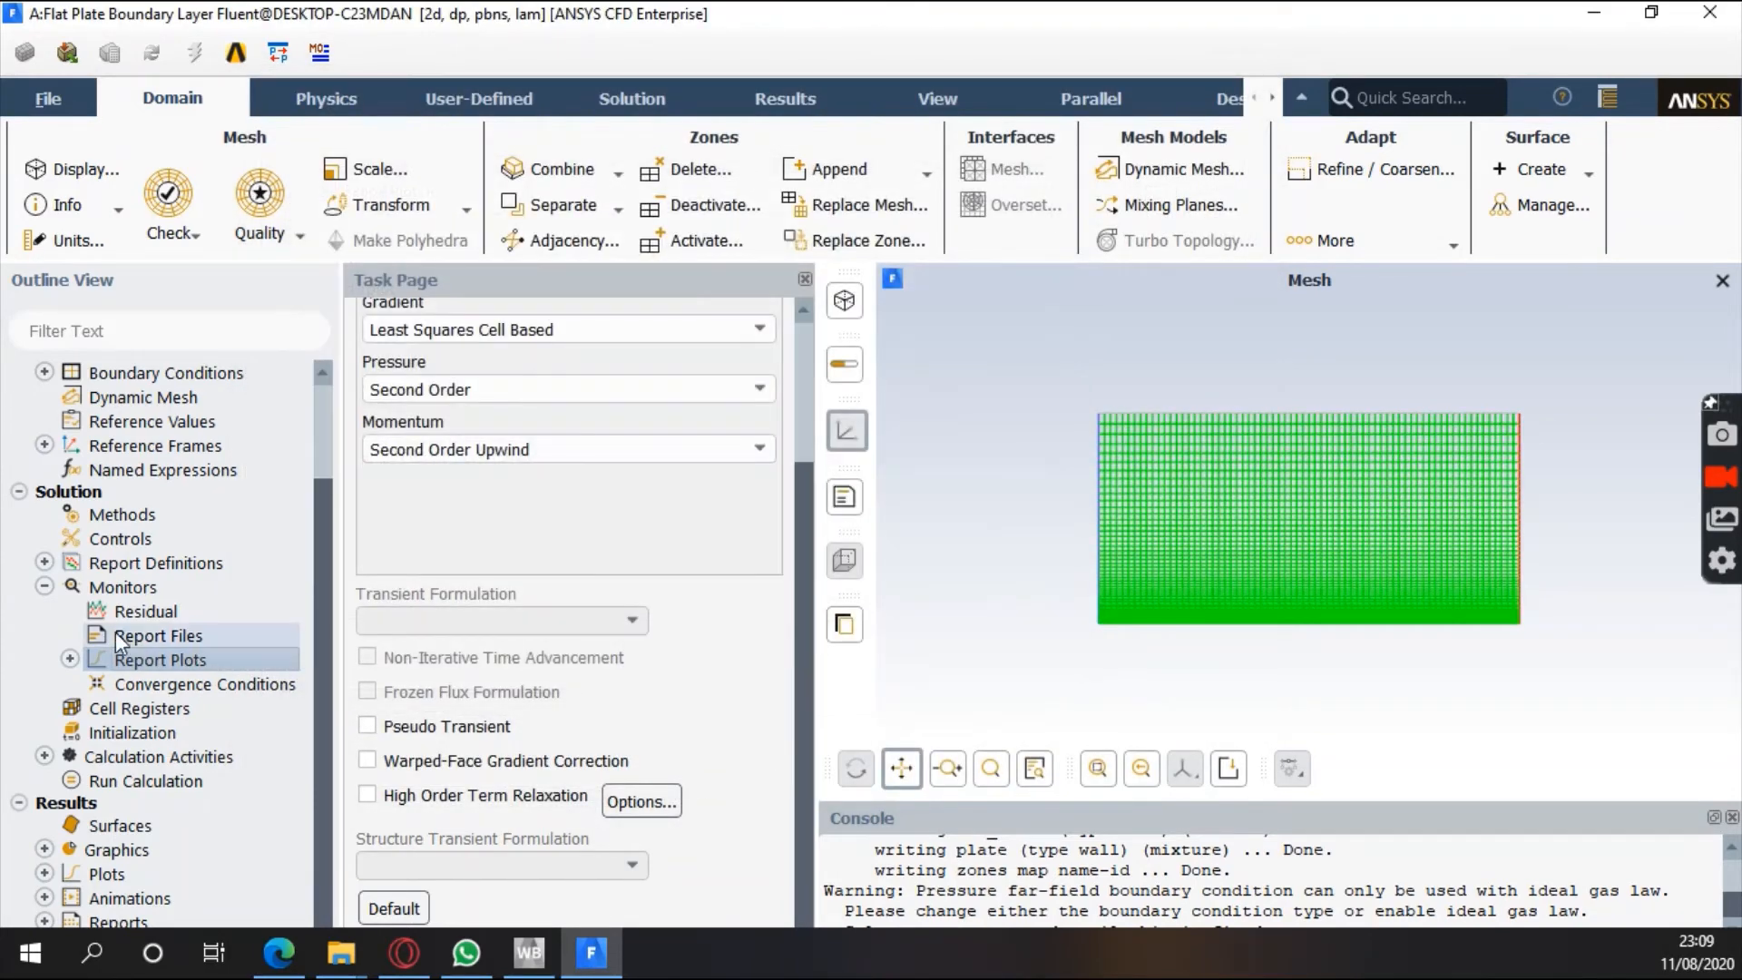
click(70, 659)
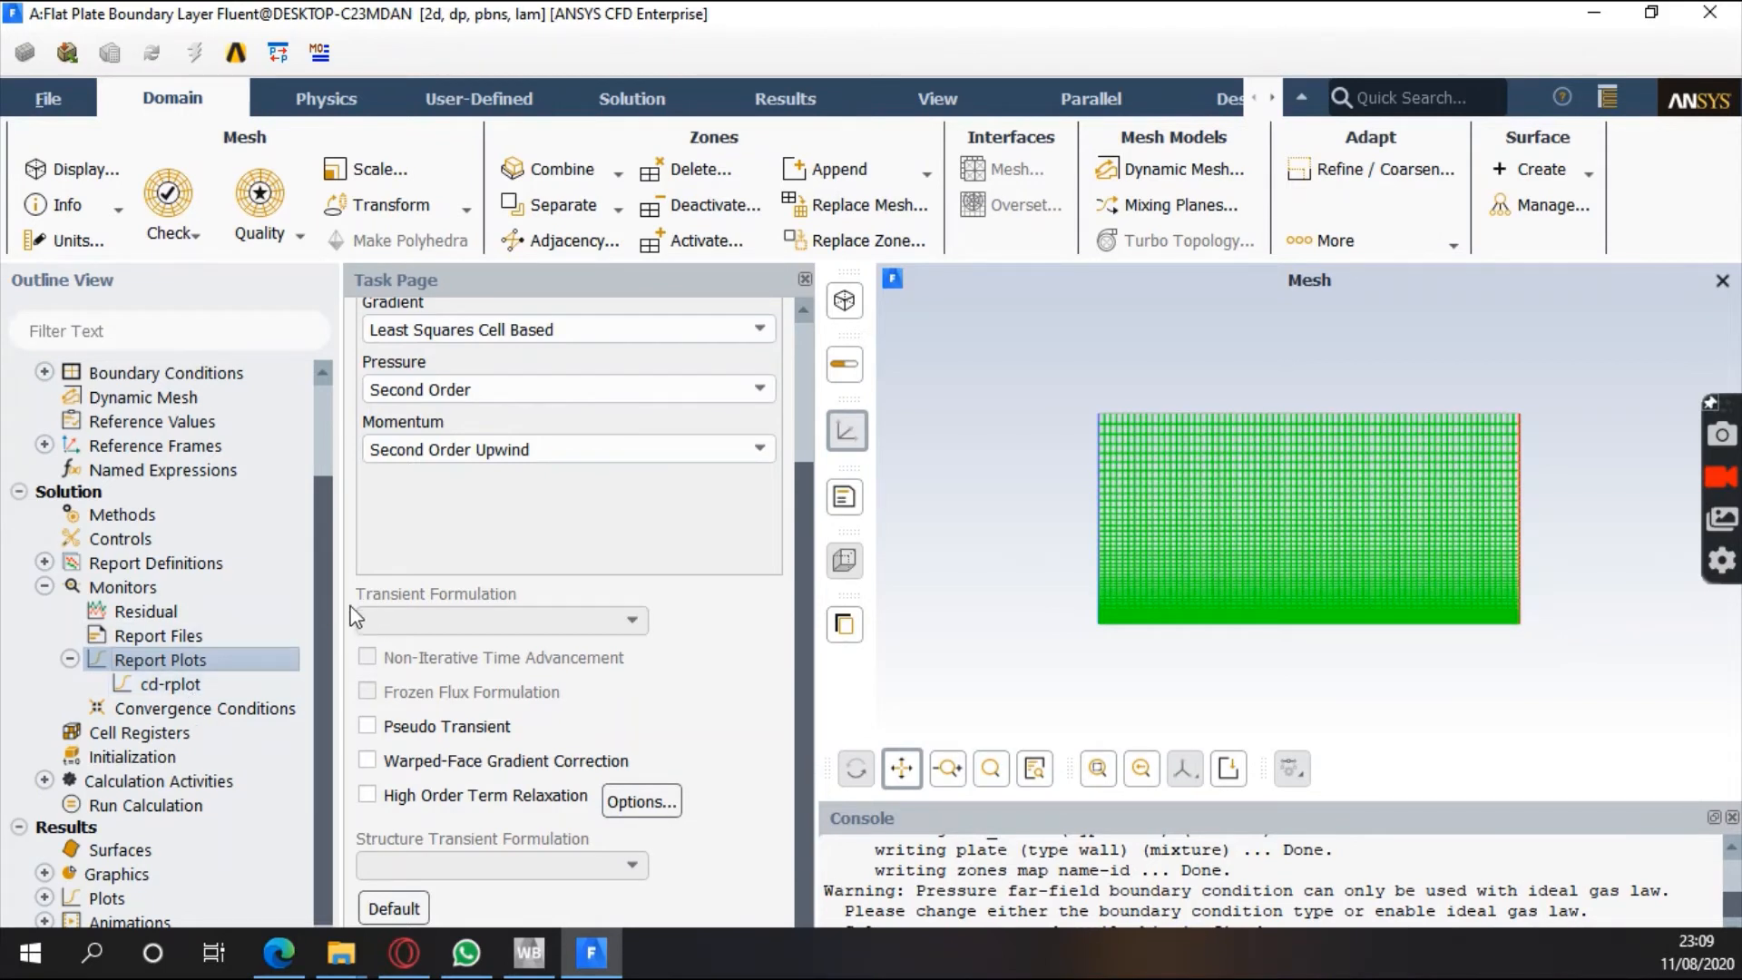
Open the Solution Initialization, choose Standard Initialization and compute the initial values from the inlet
scroll(324, 635, down, 1)
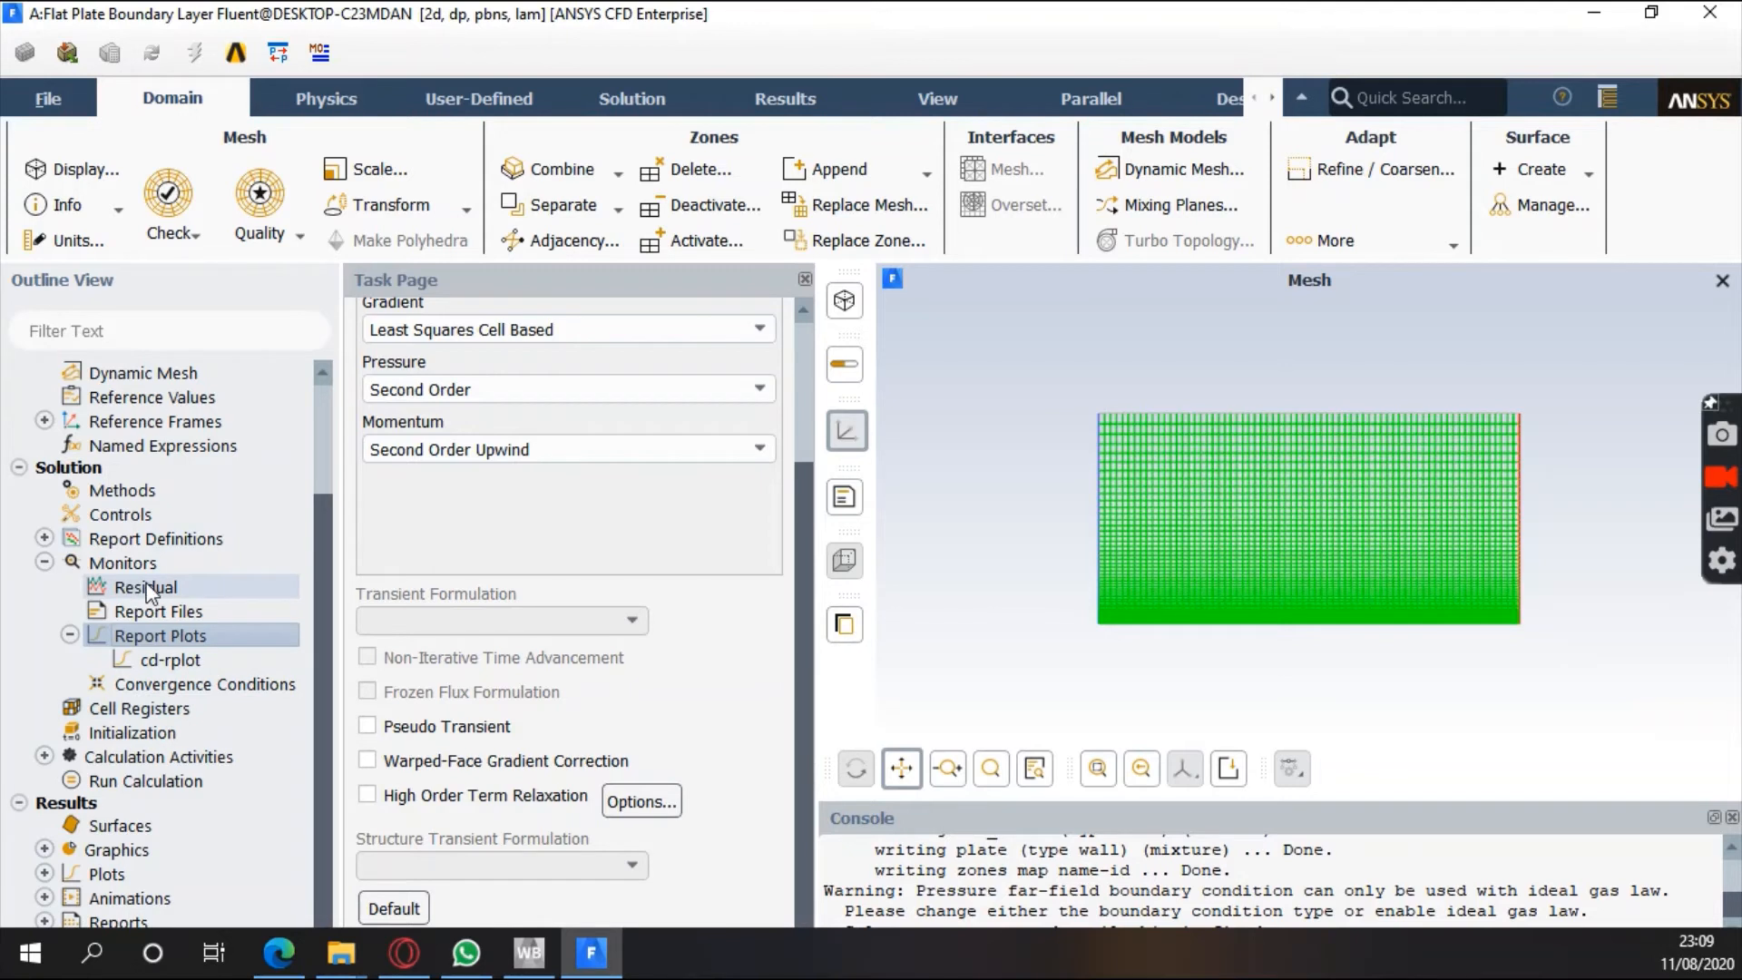
click(152, 735)
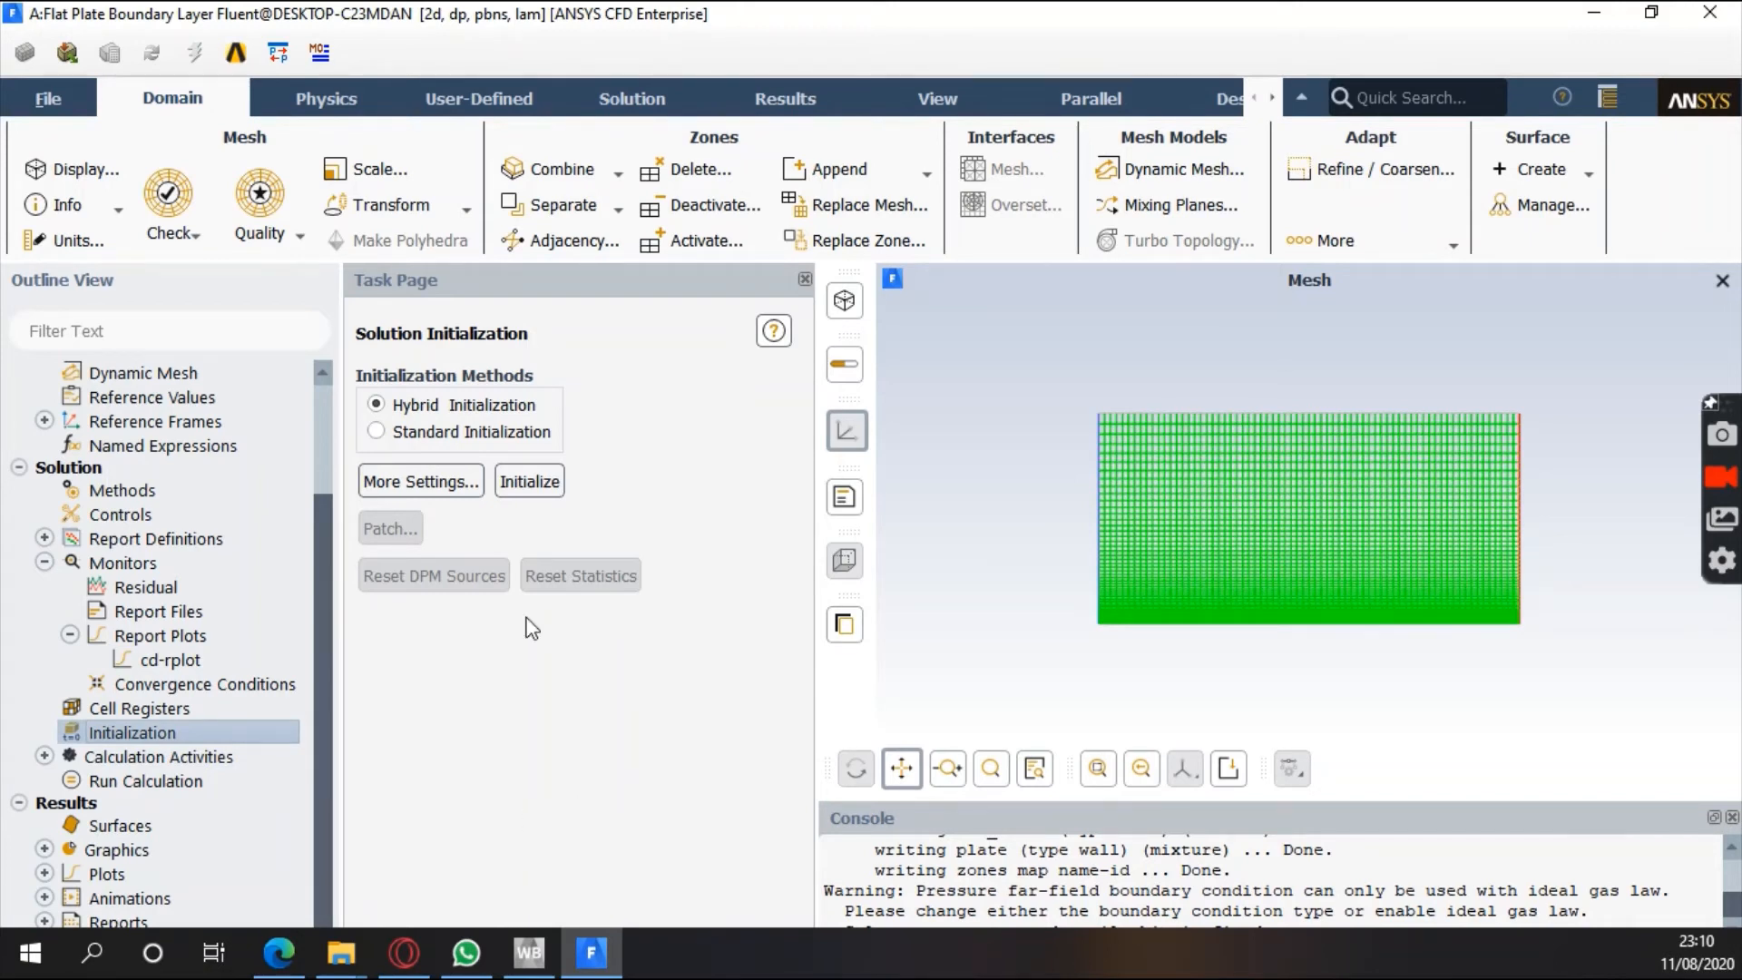
click(506, 434)
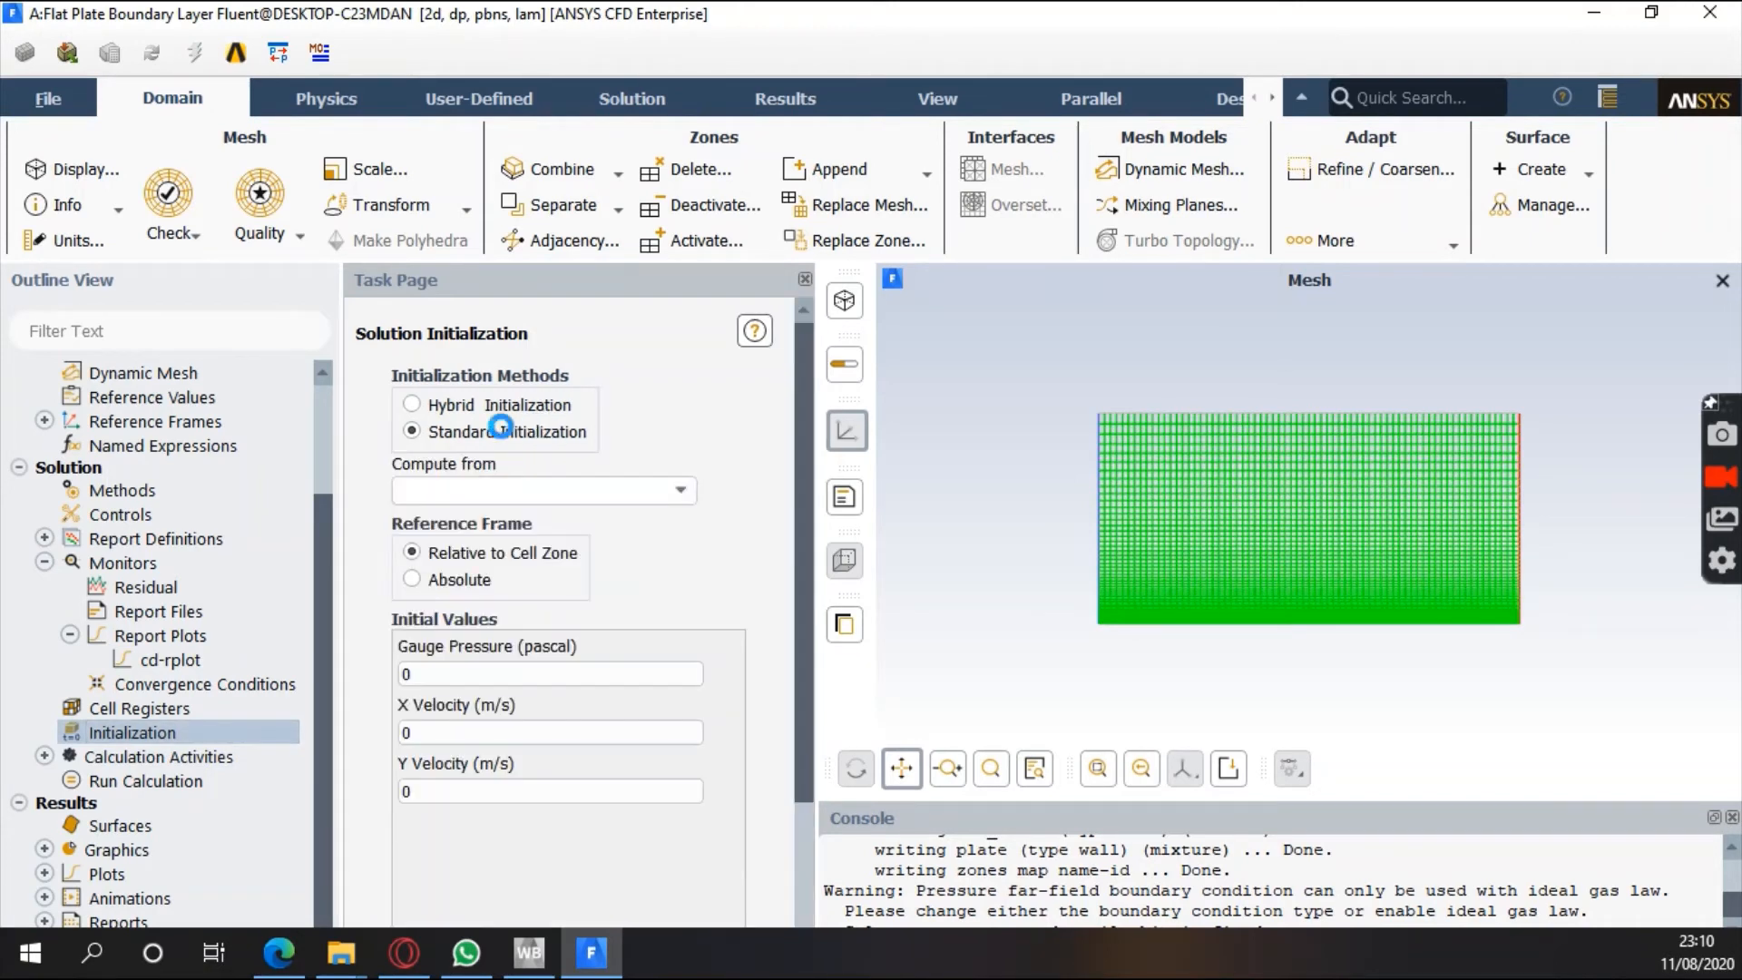
click(681, 489)
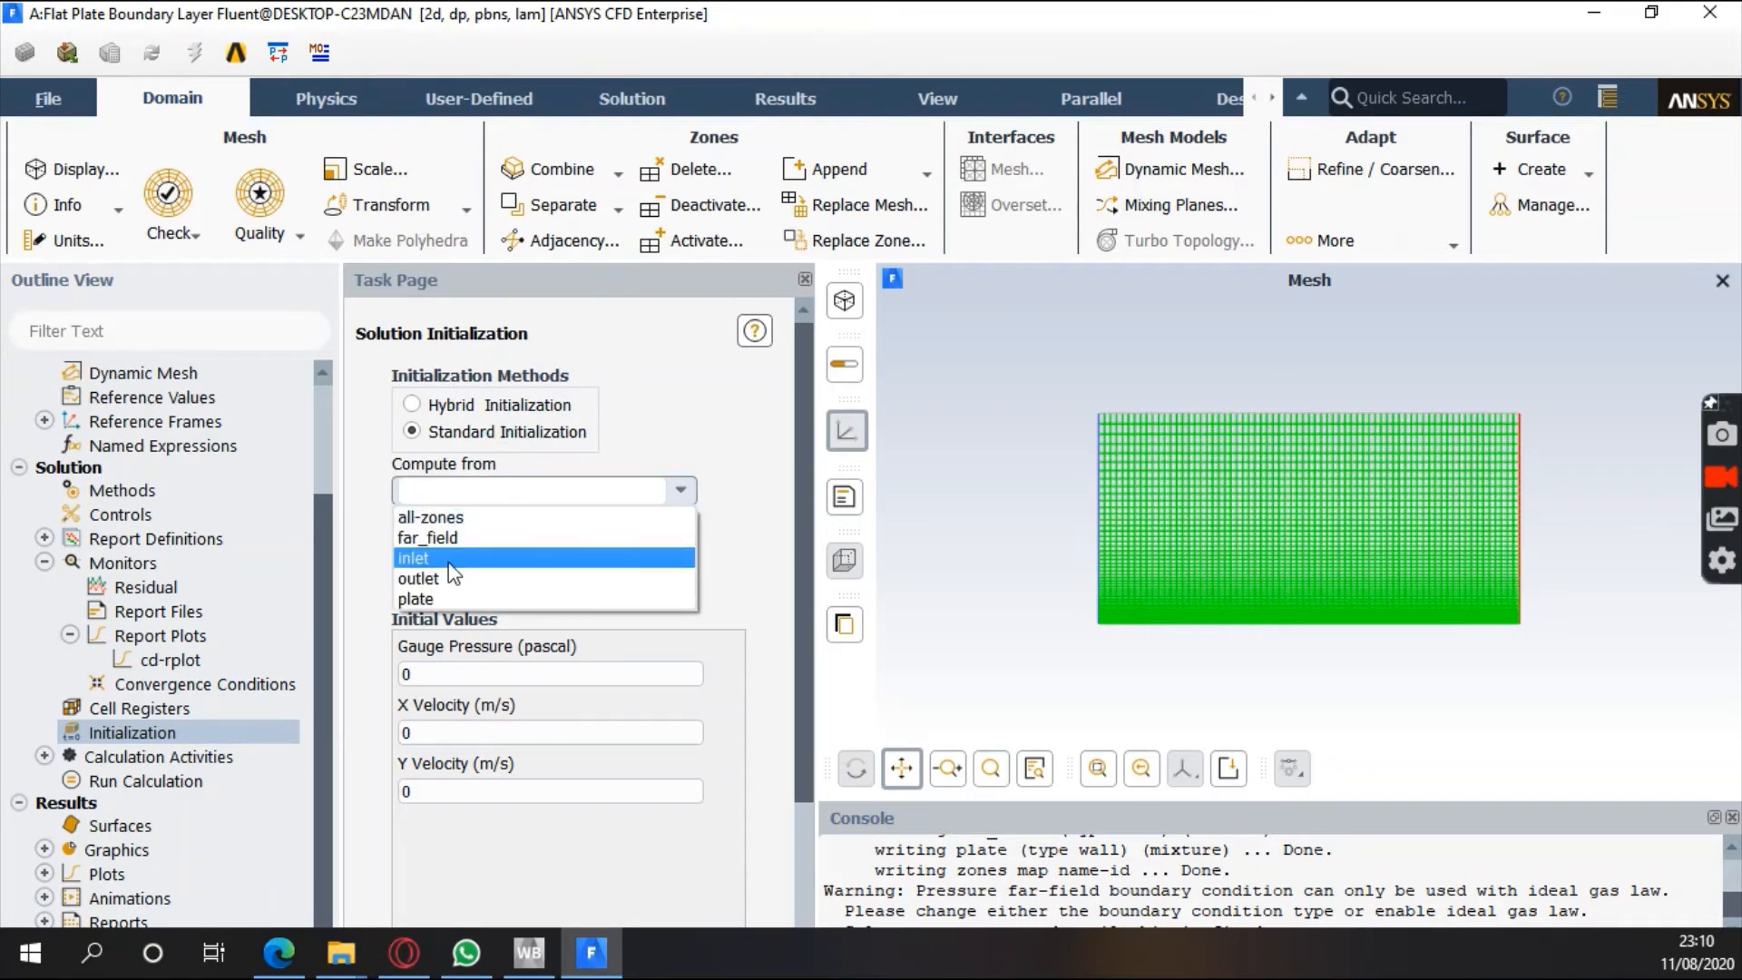
click(562, 558)
Review the initial pressure and velocity values and initialize the solution
drag(801, 577, 803, 762)
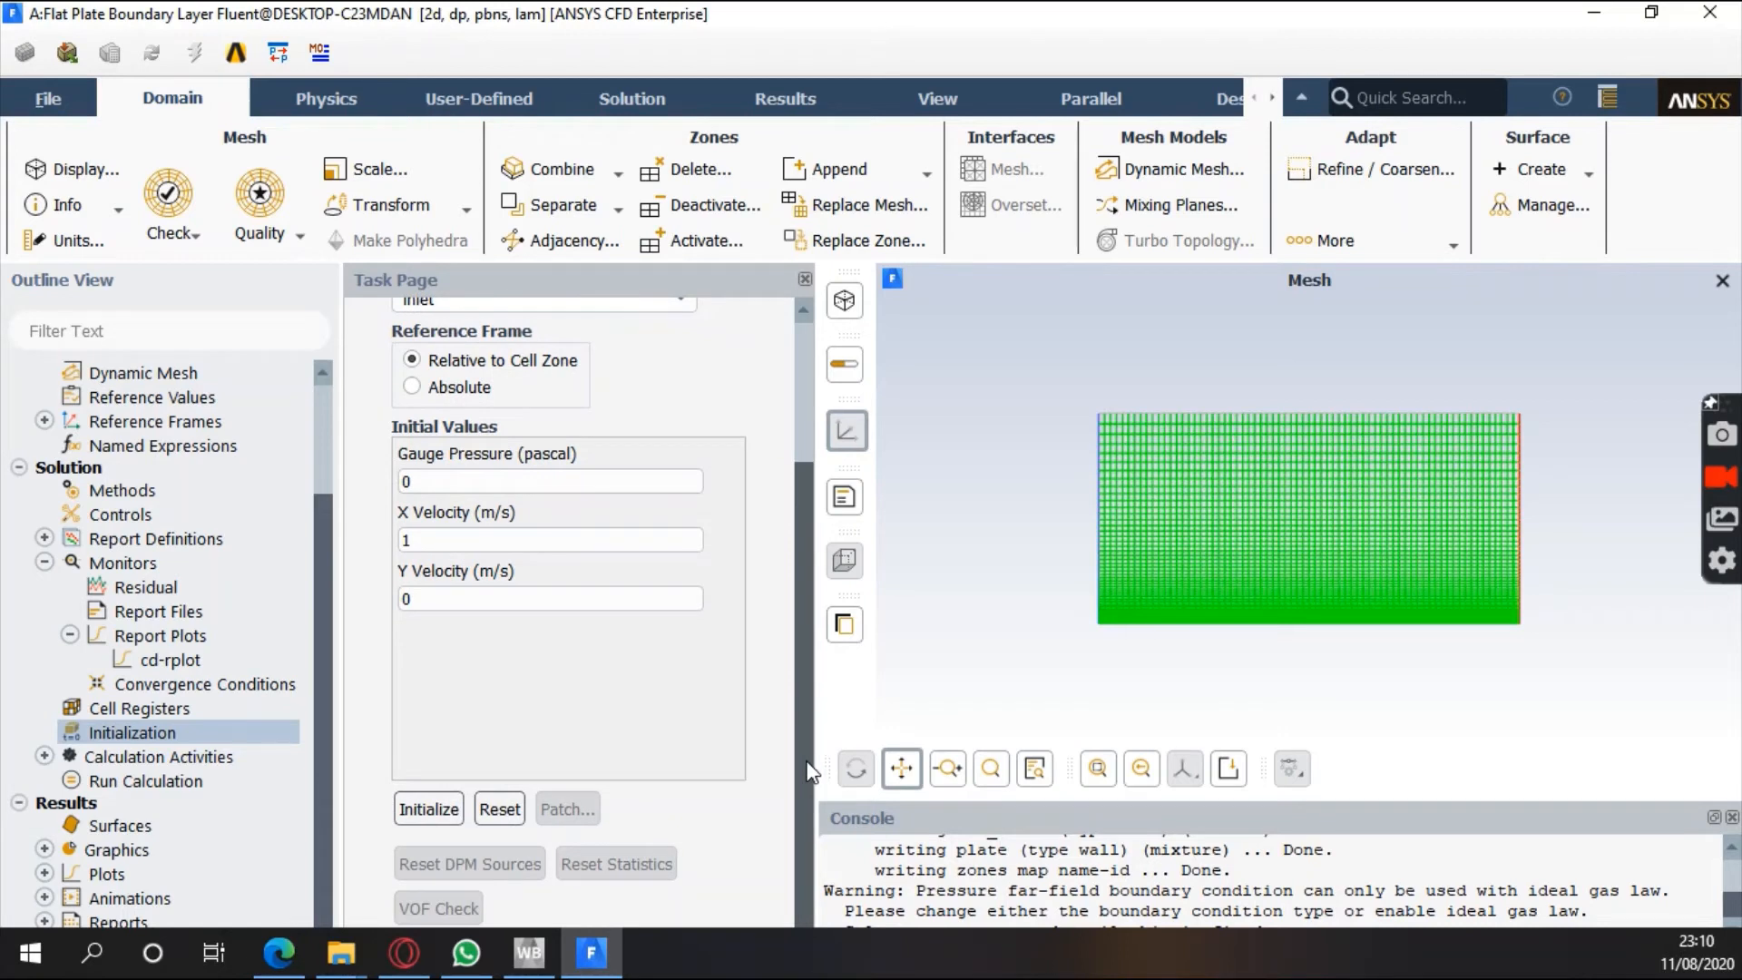
scroll(811, 708, up, 5)
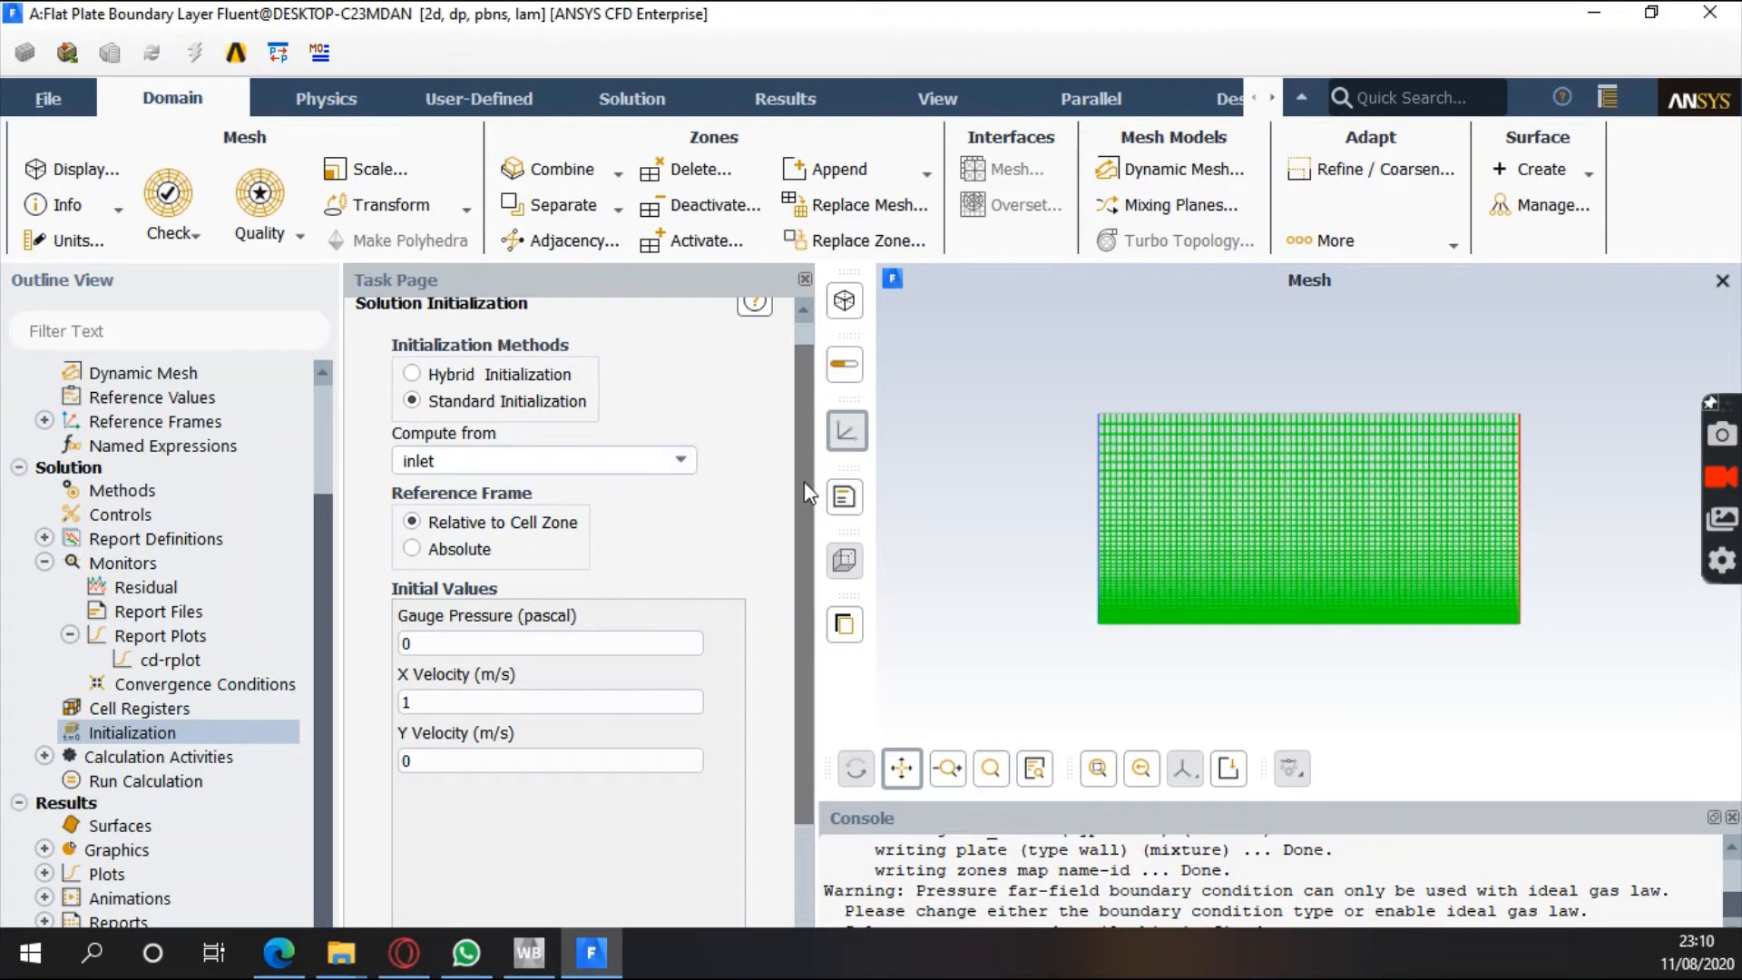
drag(804, 481, 804, 610)
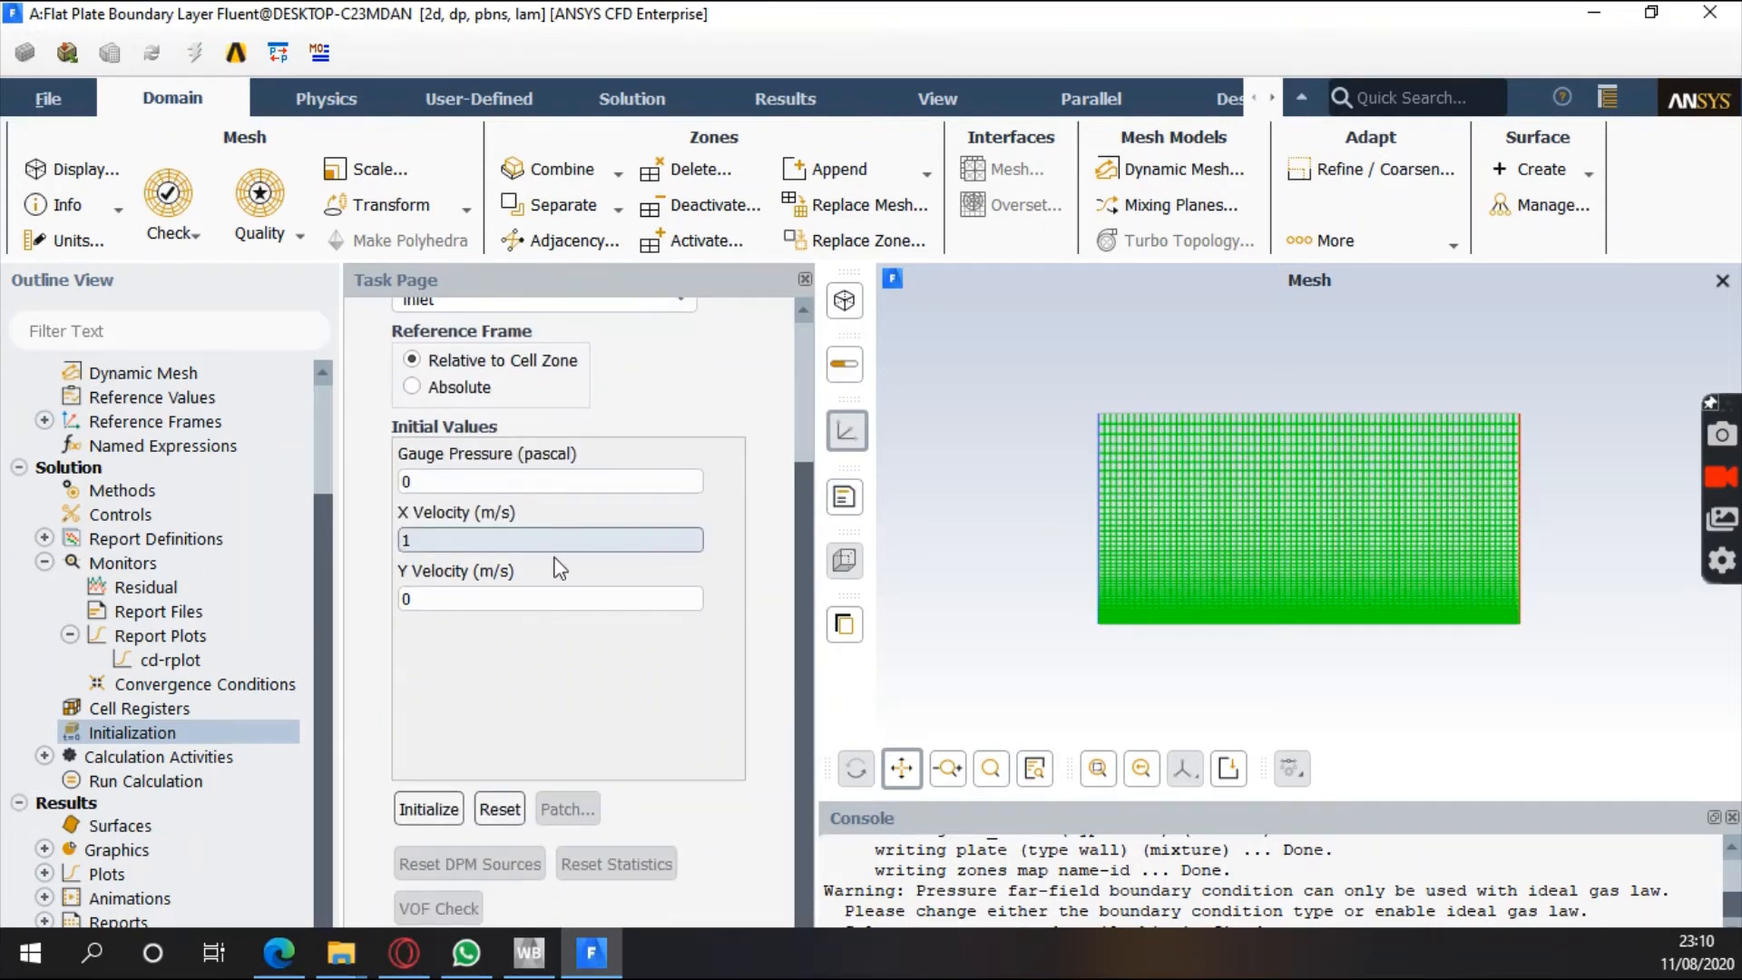
scroll(619, 633, up, 3)
scroll(625, 642, down, 2)
scroll(626, 644, up, 2)
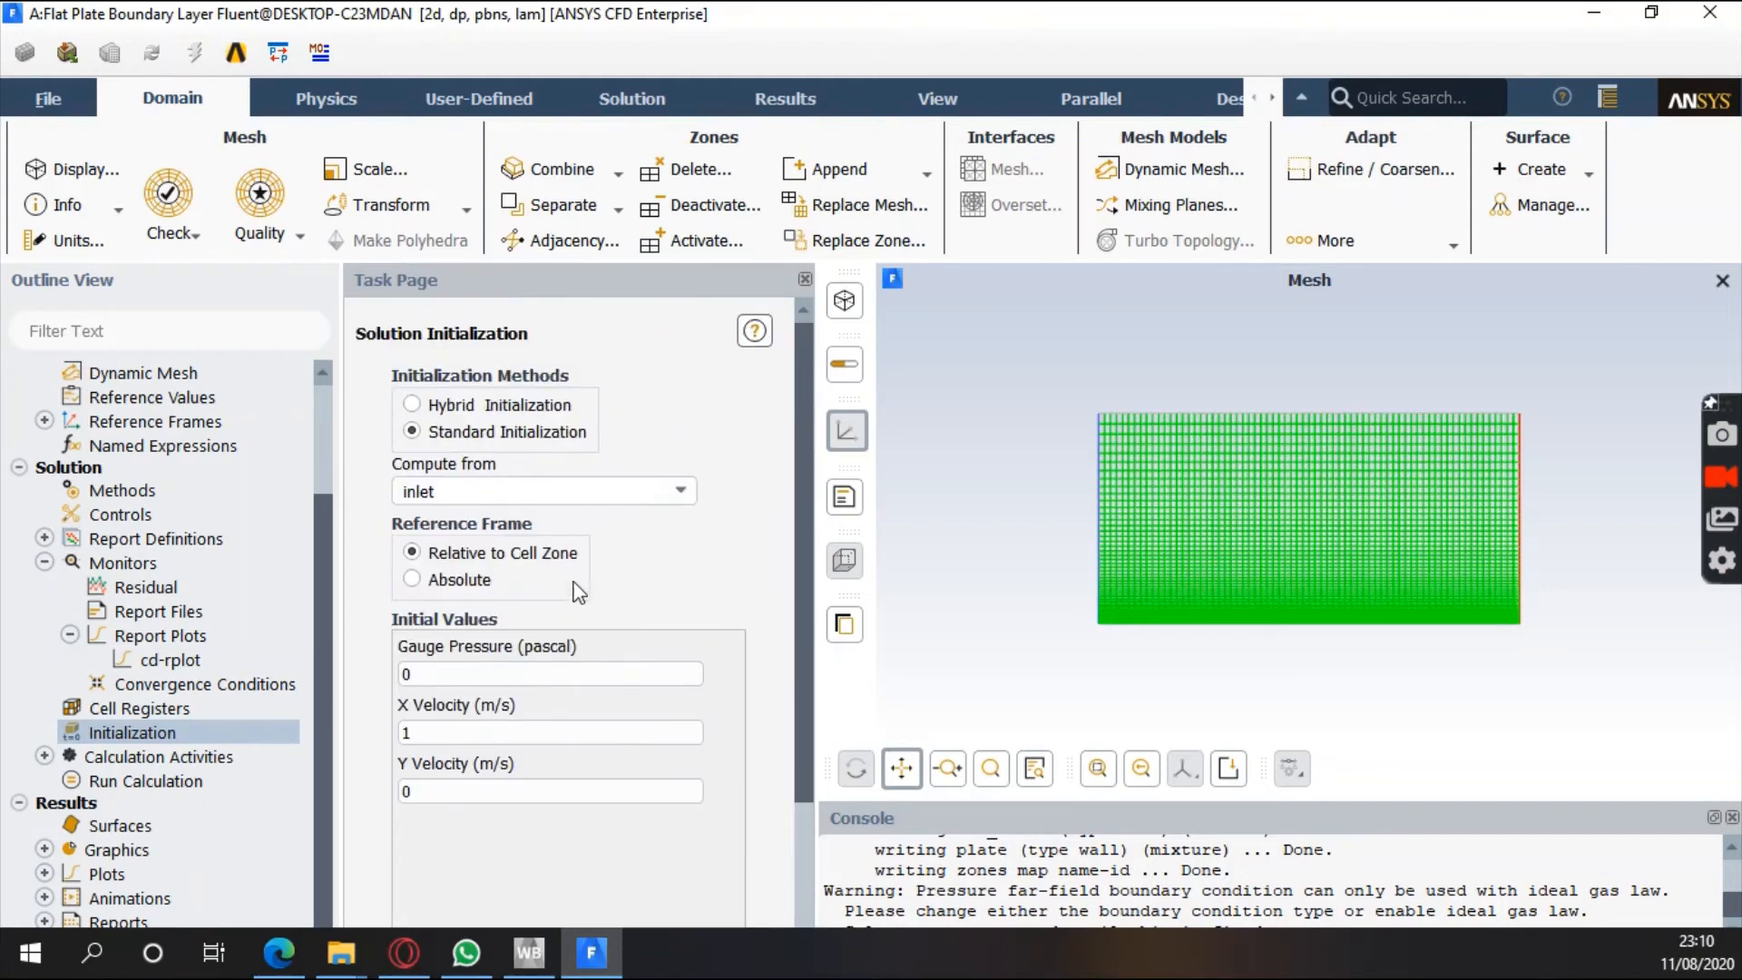
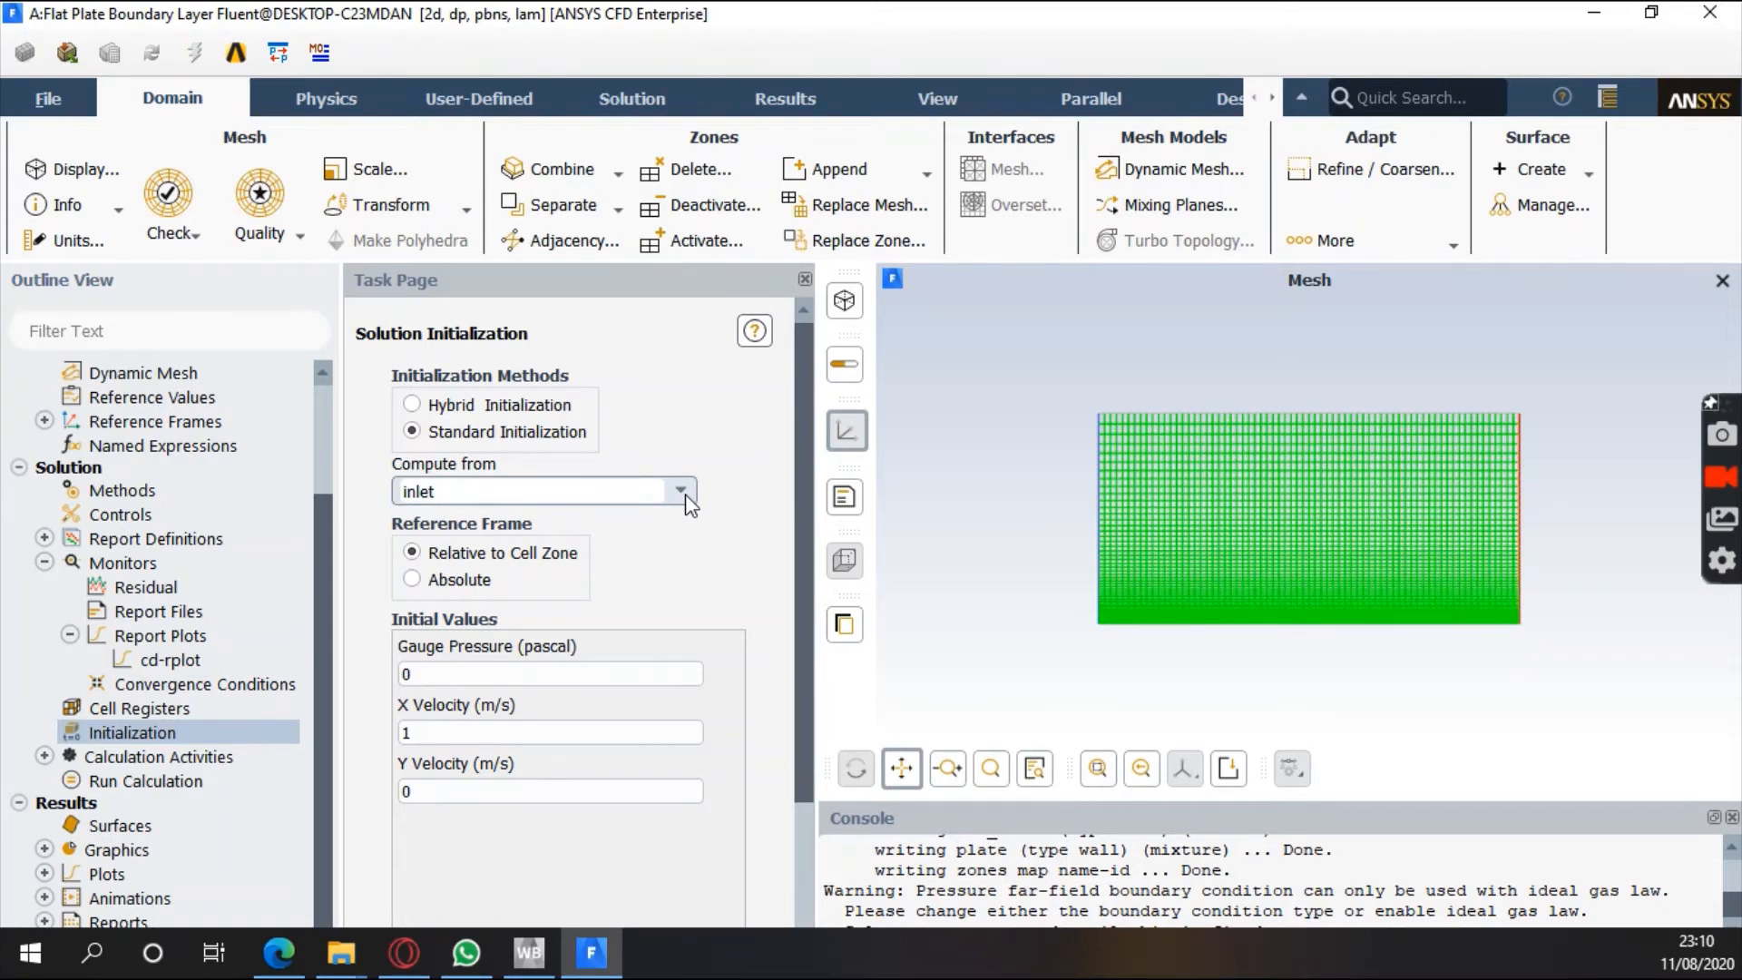
scroll(730, 465, down, 1)
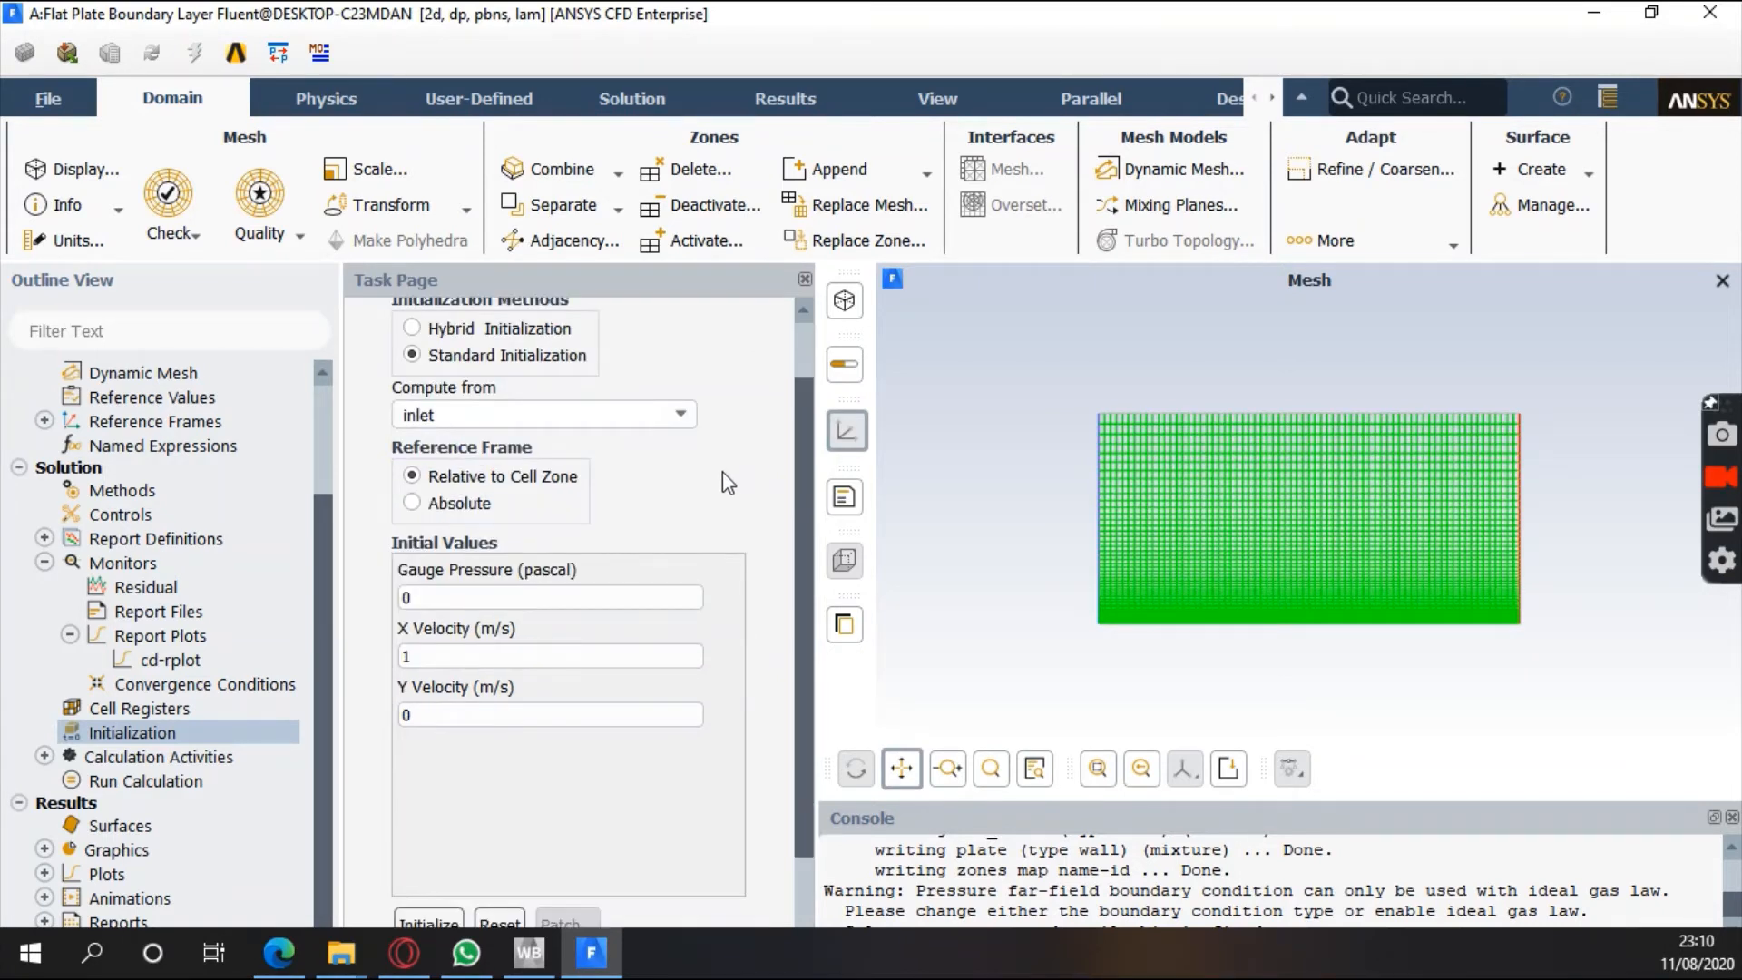
scroll(725, 480, down, 2)
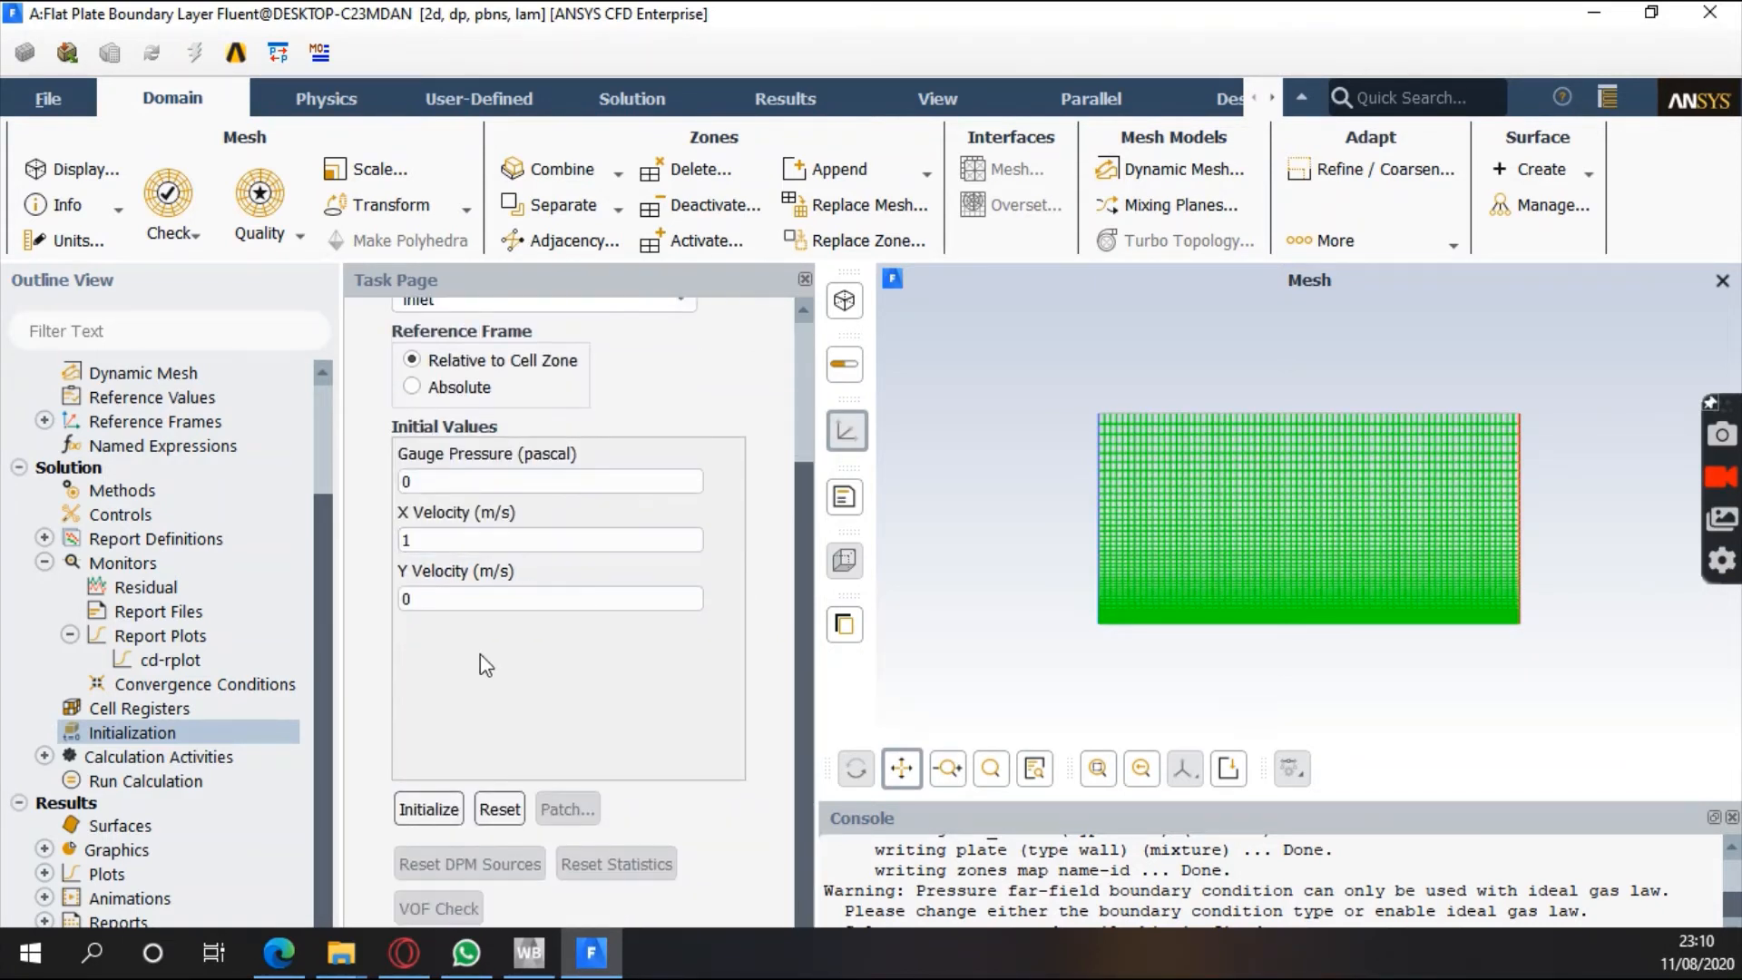
click(426, 806)
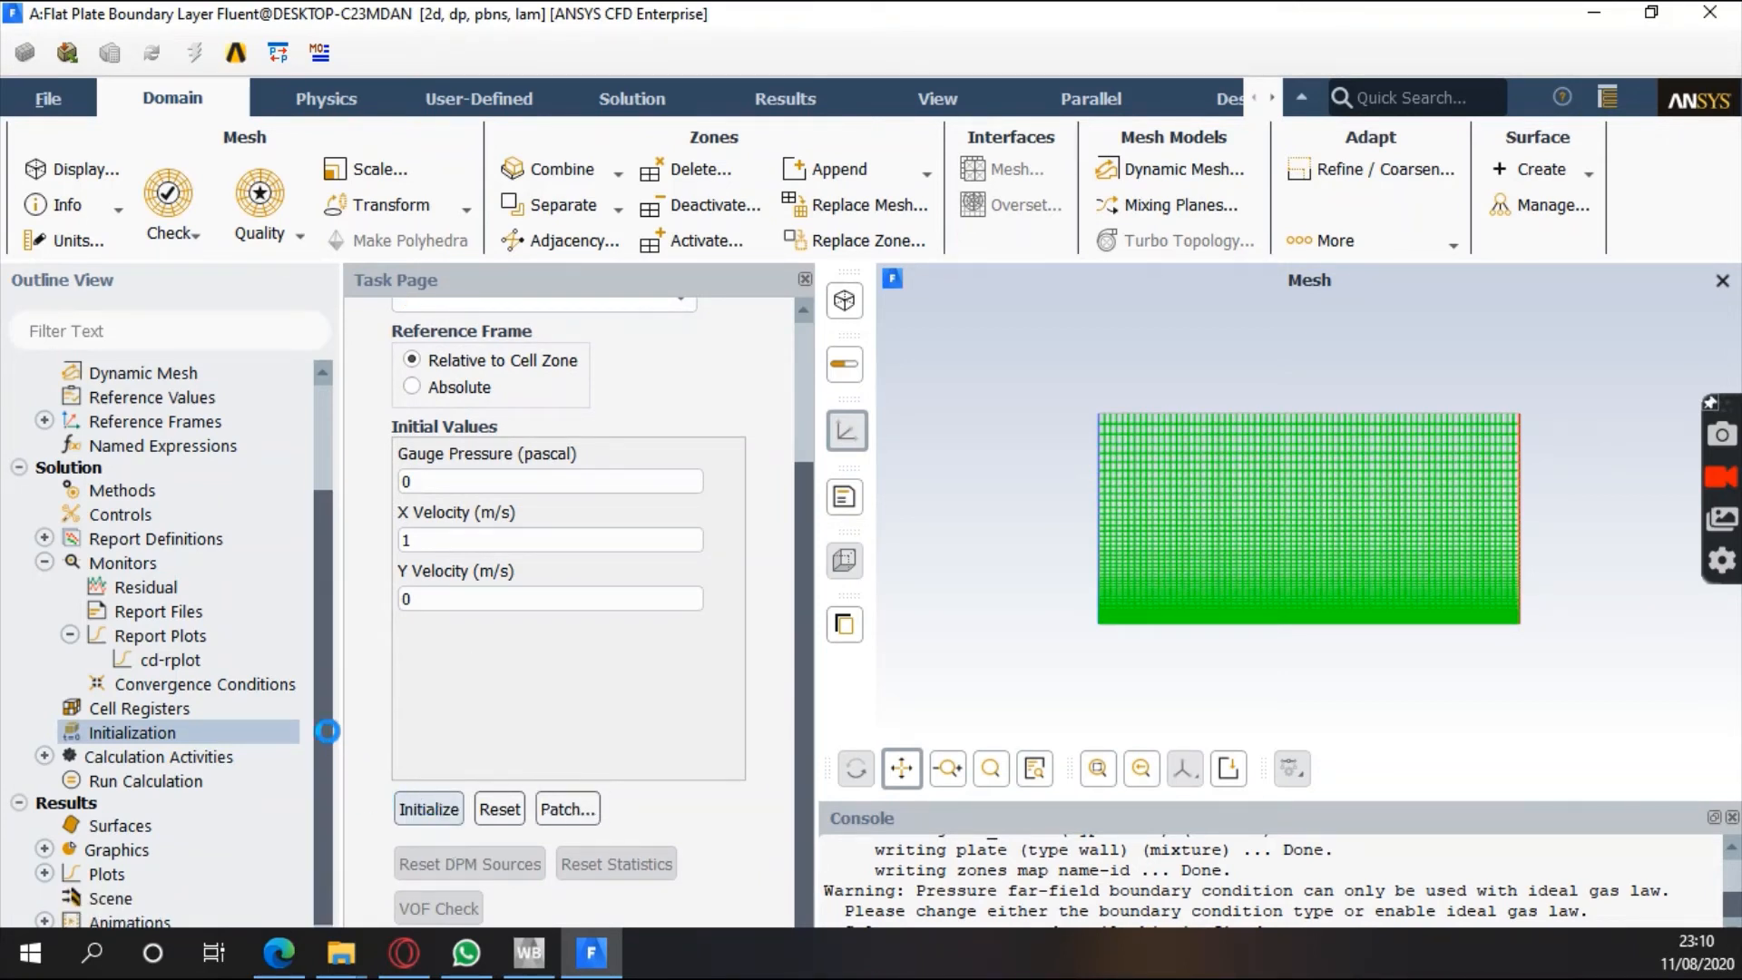
Open the Run Calculation settings and set the number of iterations to 100
click(139, 780)
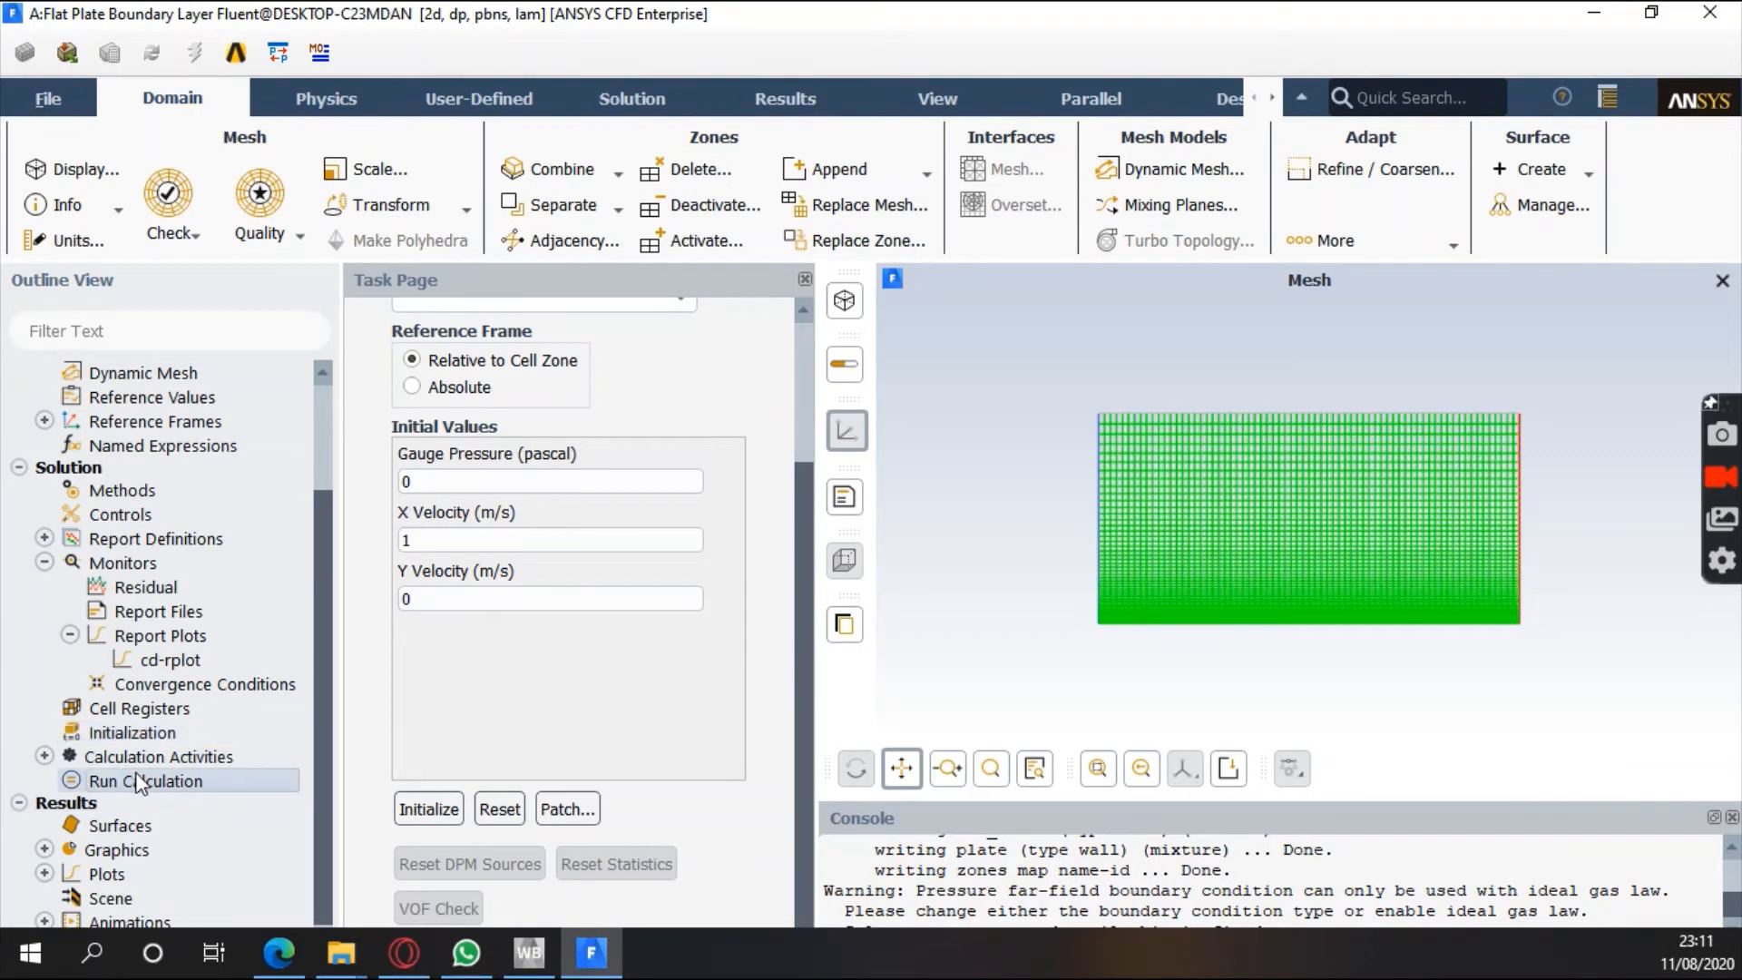
double_click(138, 781)
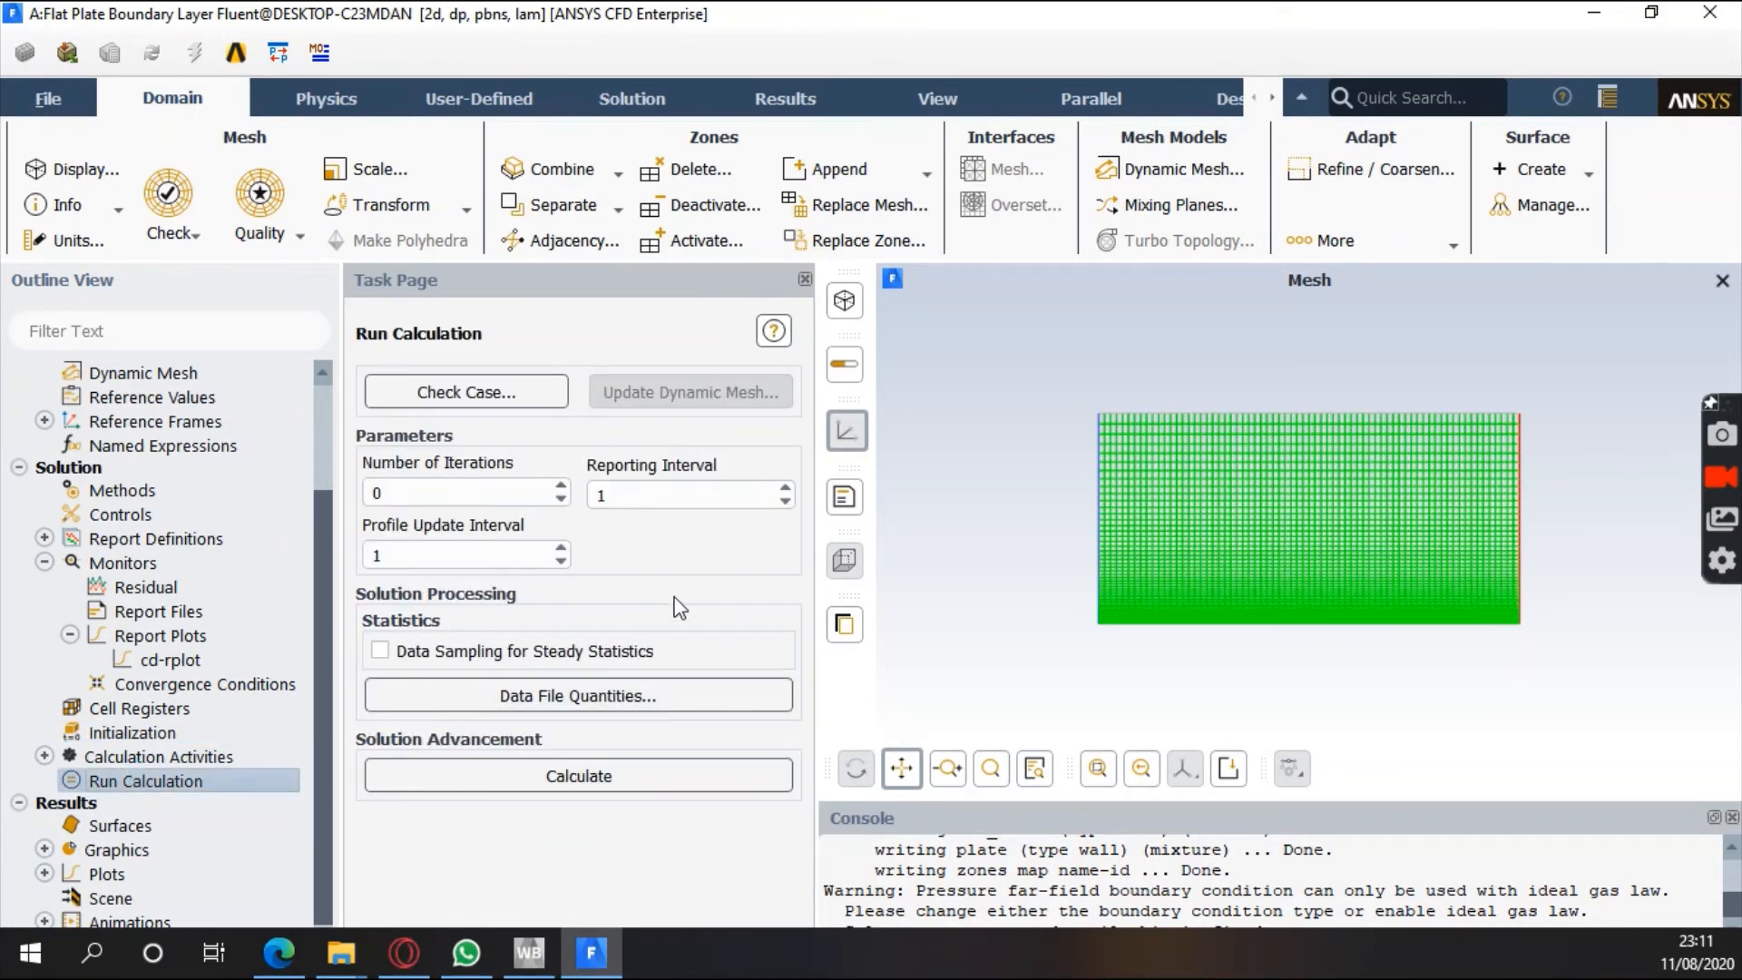
double_click(450, 493)
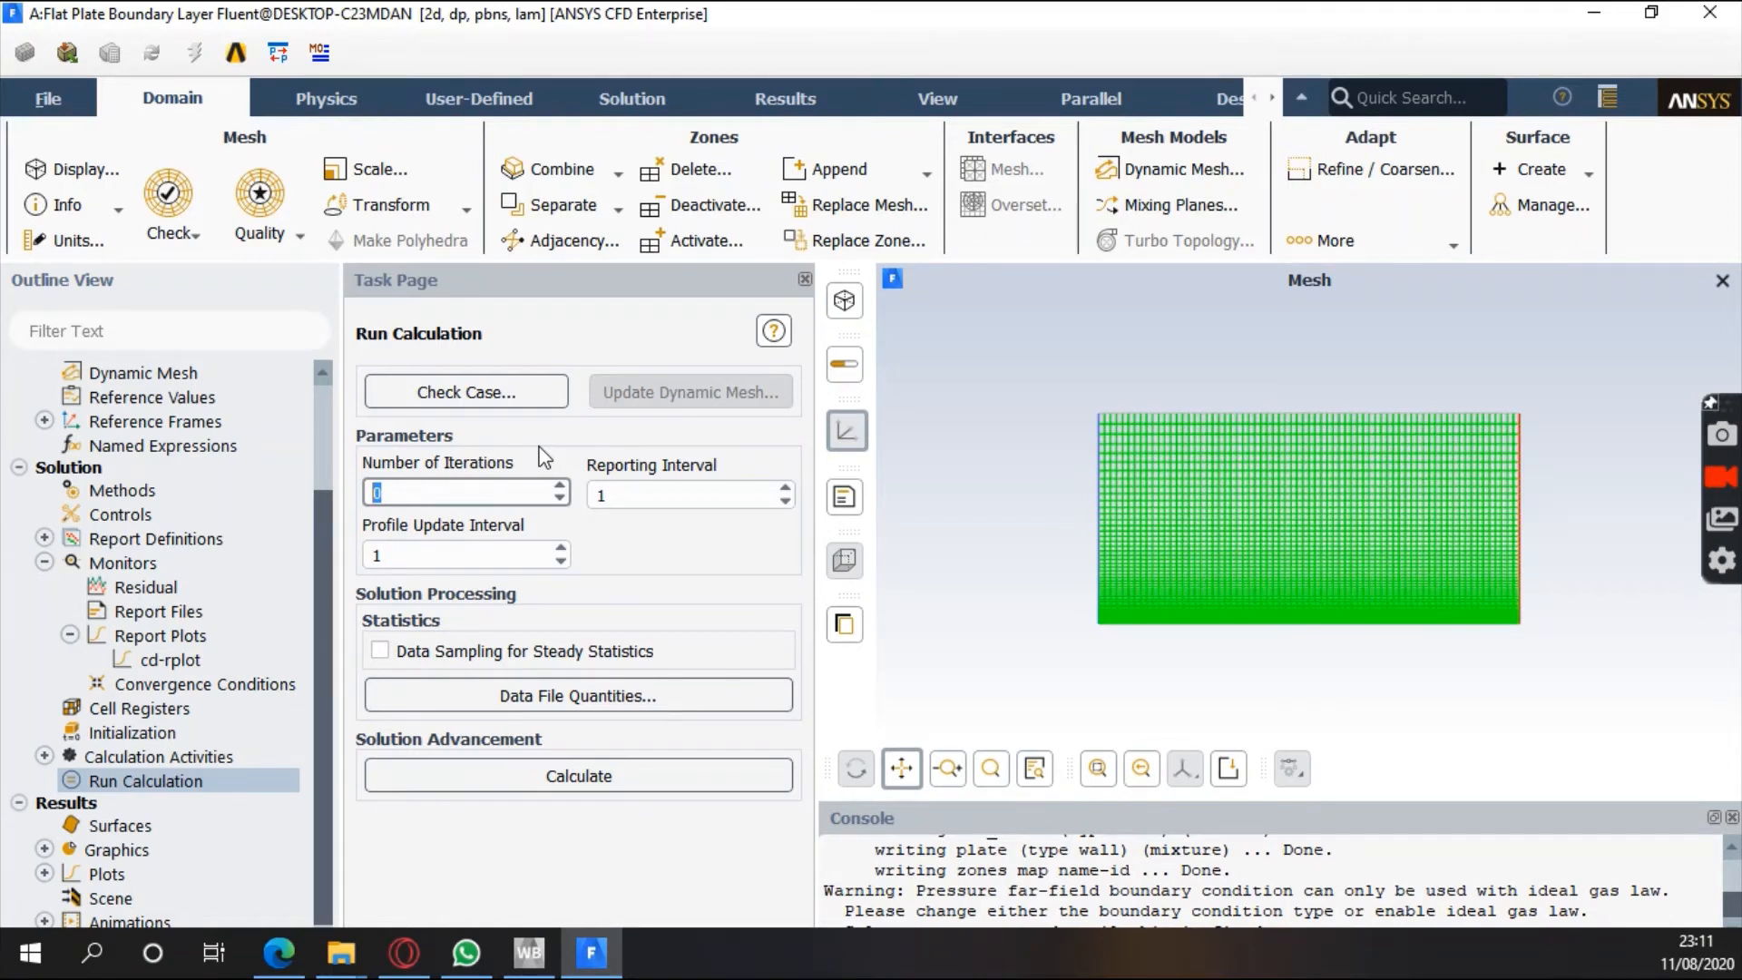
text(100)
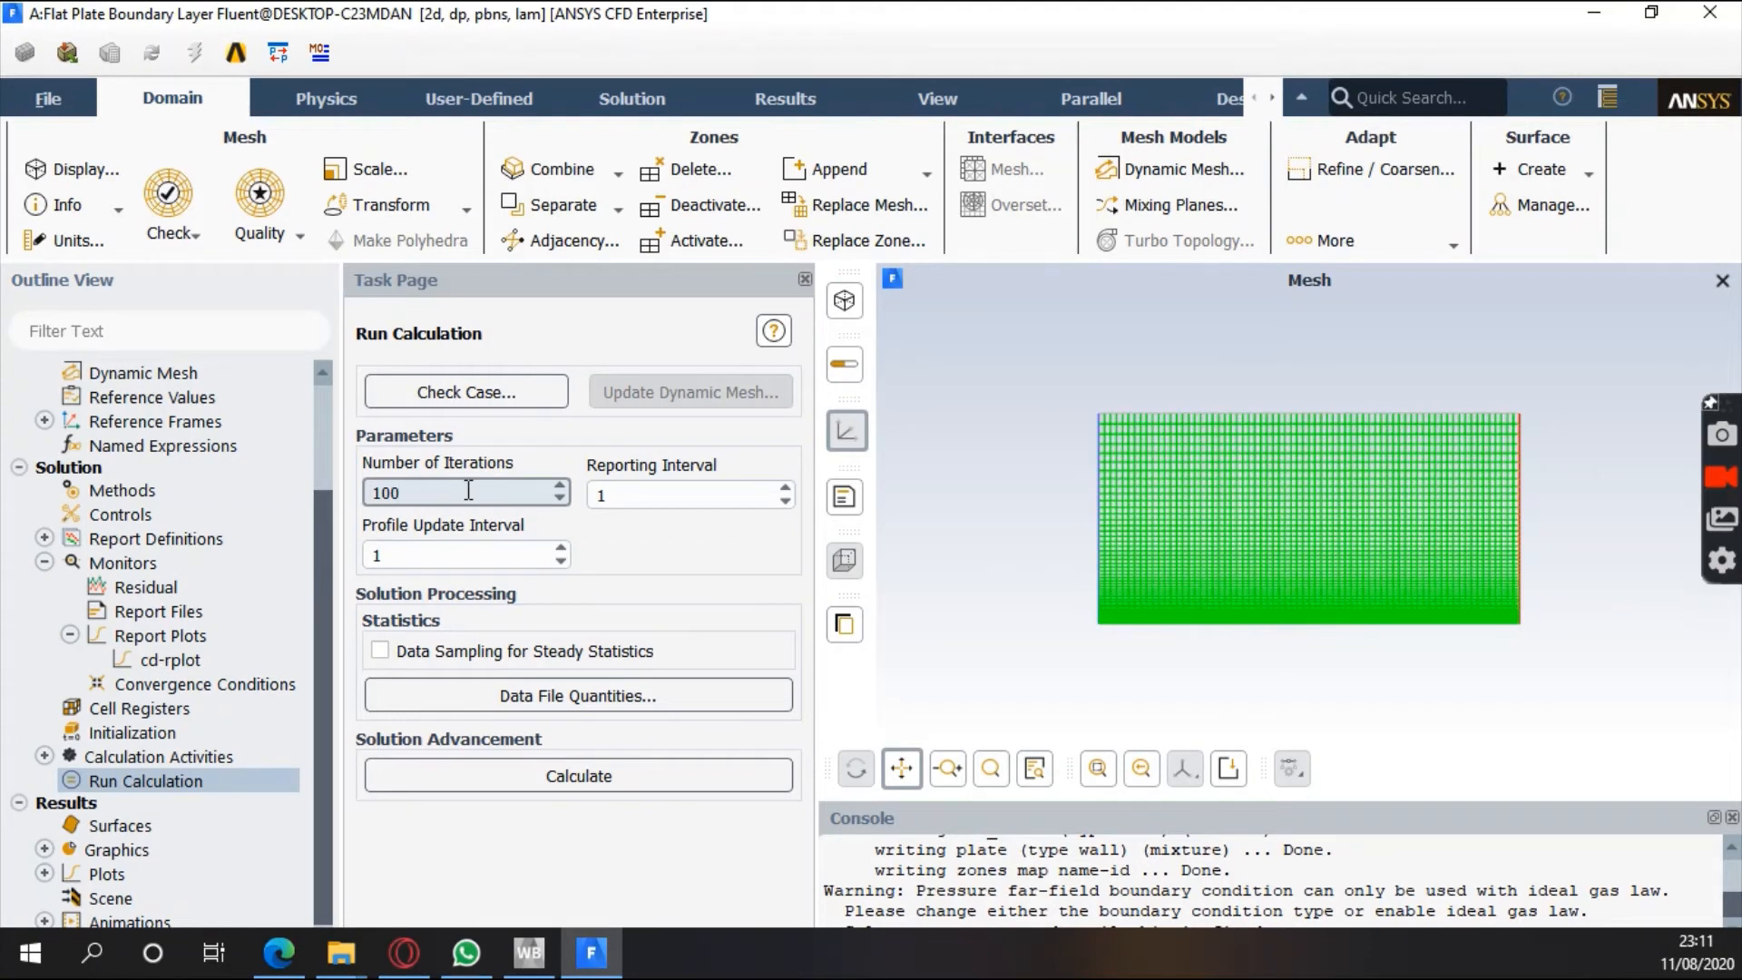
Review the standard and additional data file quantities and leave the selection as it is
click(577, 682)
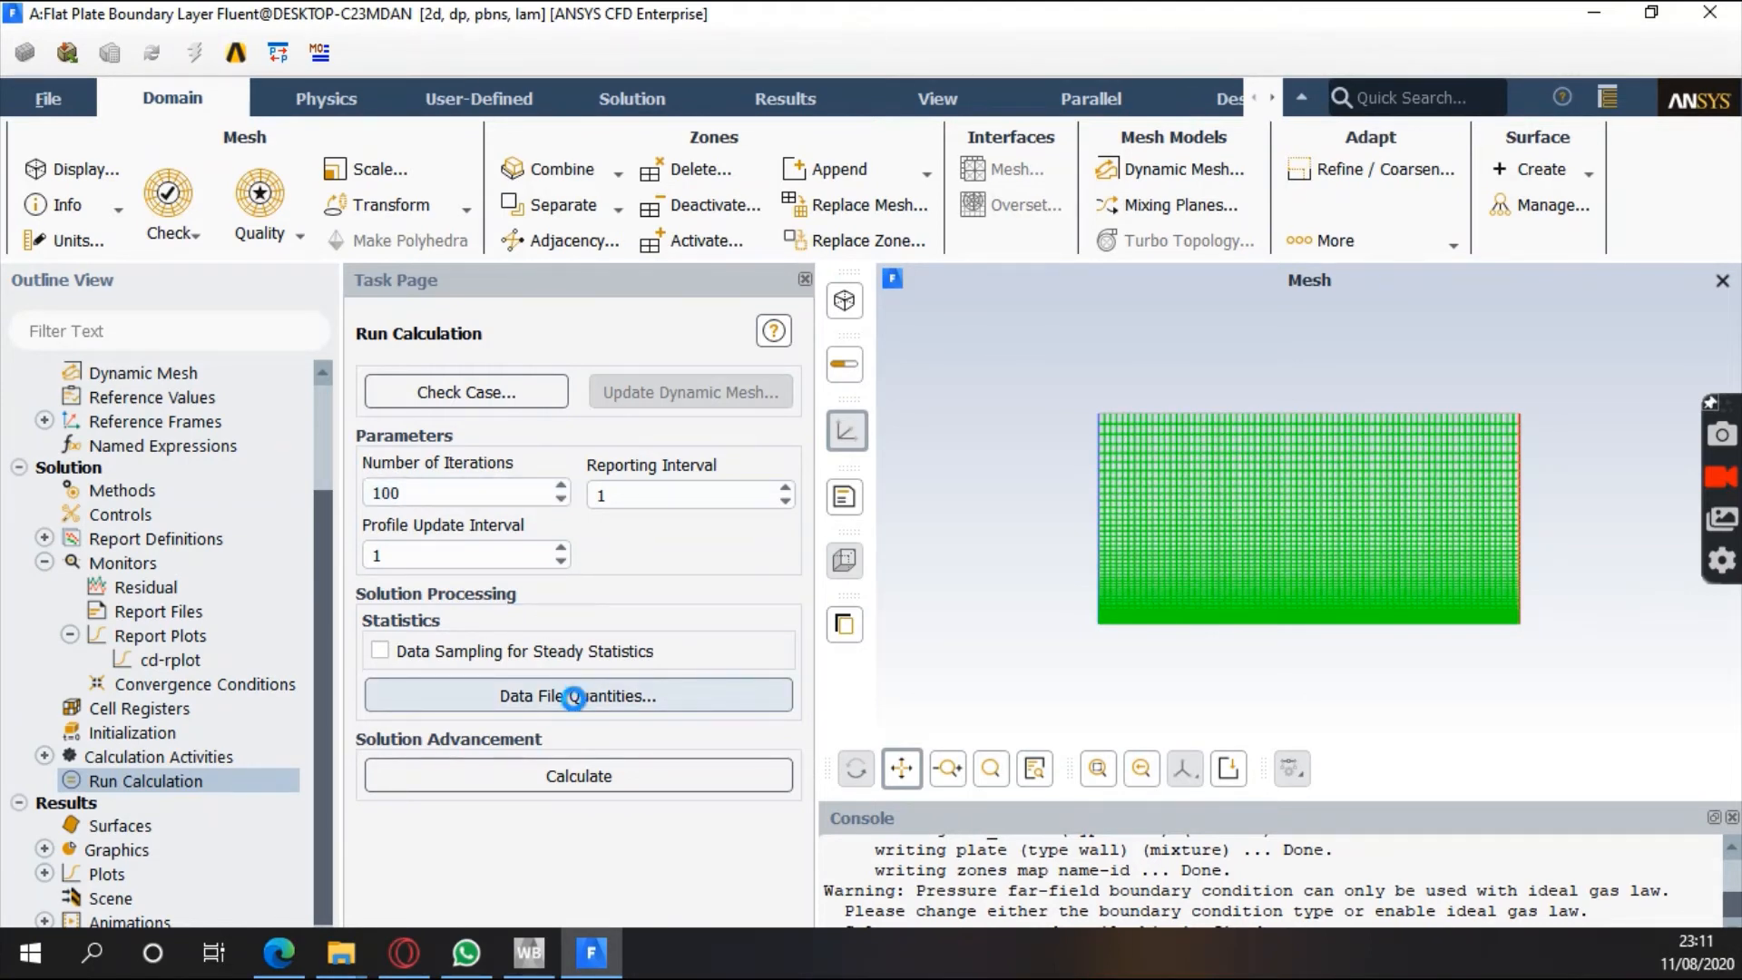
drag(729, 544, 642, 133)
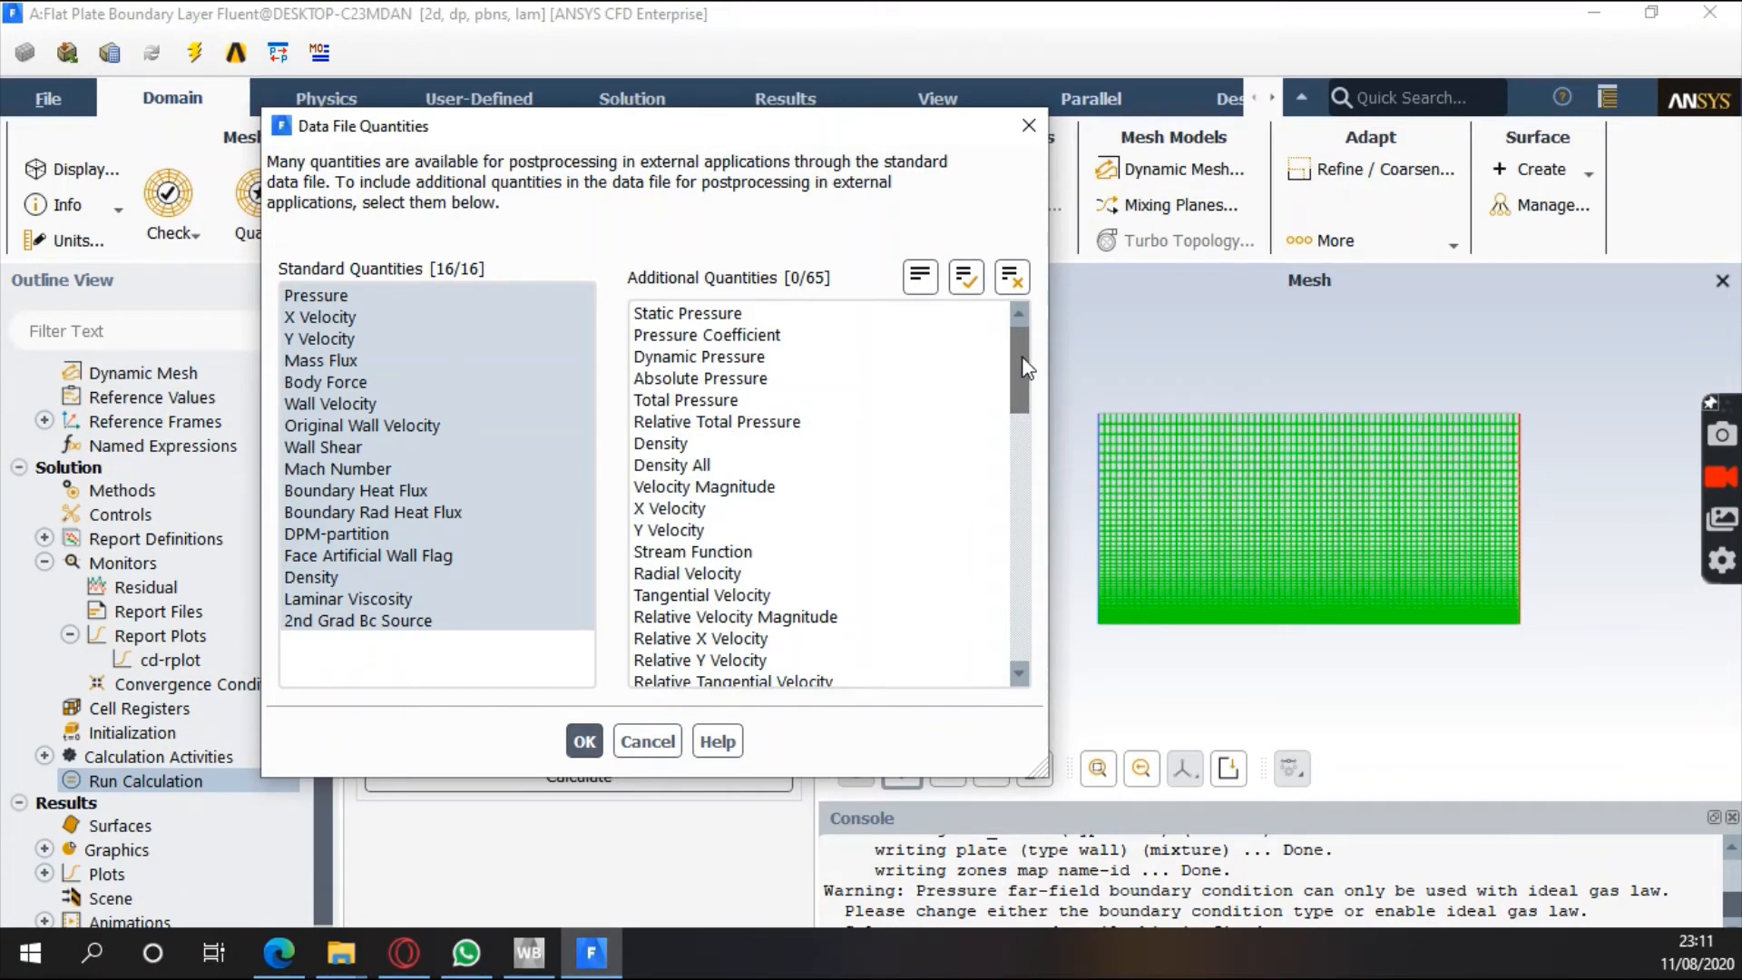
mouse_move(1025, 367)
mouse_down()
mouse_move(994, 651)
mouse_move(1032, 350)
mouse_up()
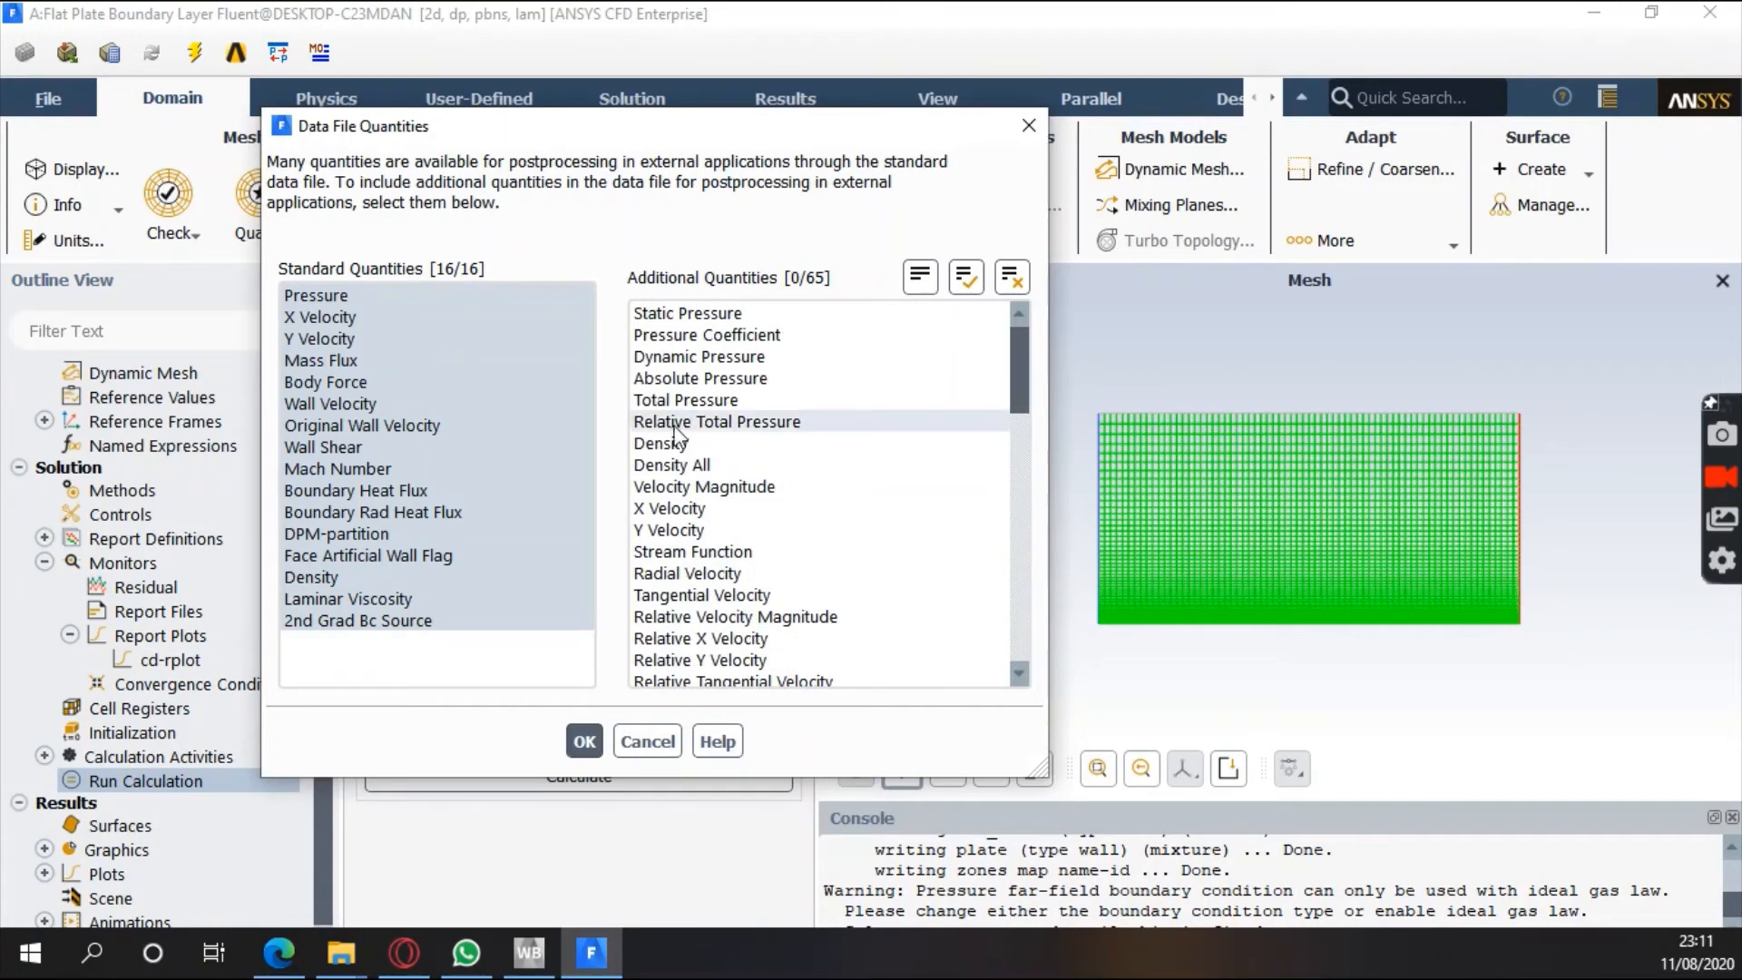
click(639, 744)
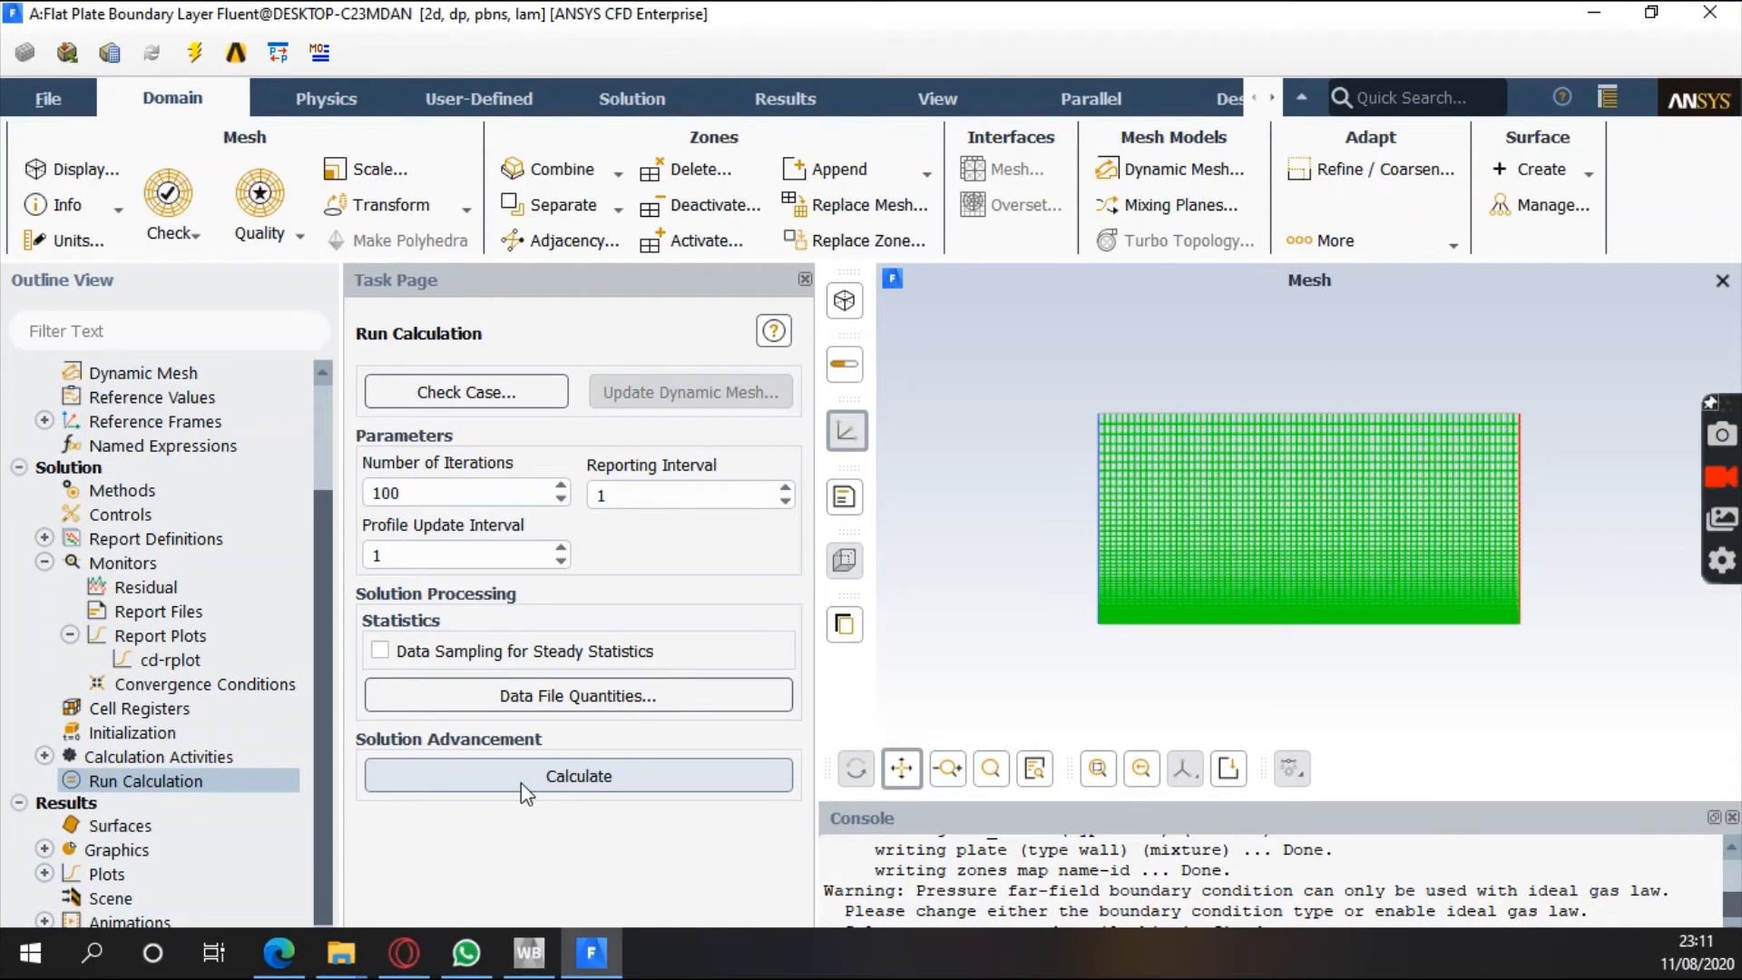
Run the 100-iteration calculation, acknowledge its completion and display the cd-rplot drag coefficient plot
click(521, 782)
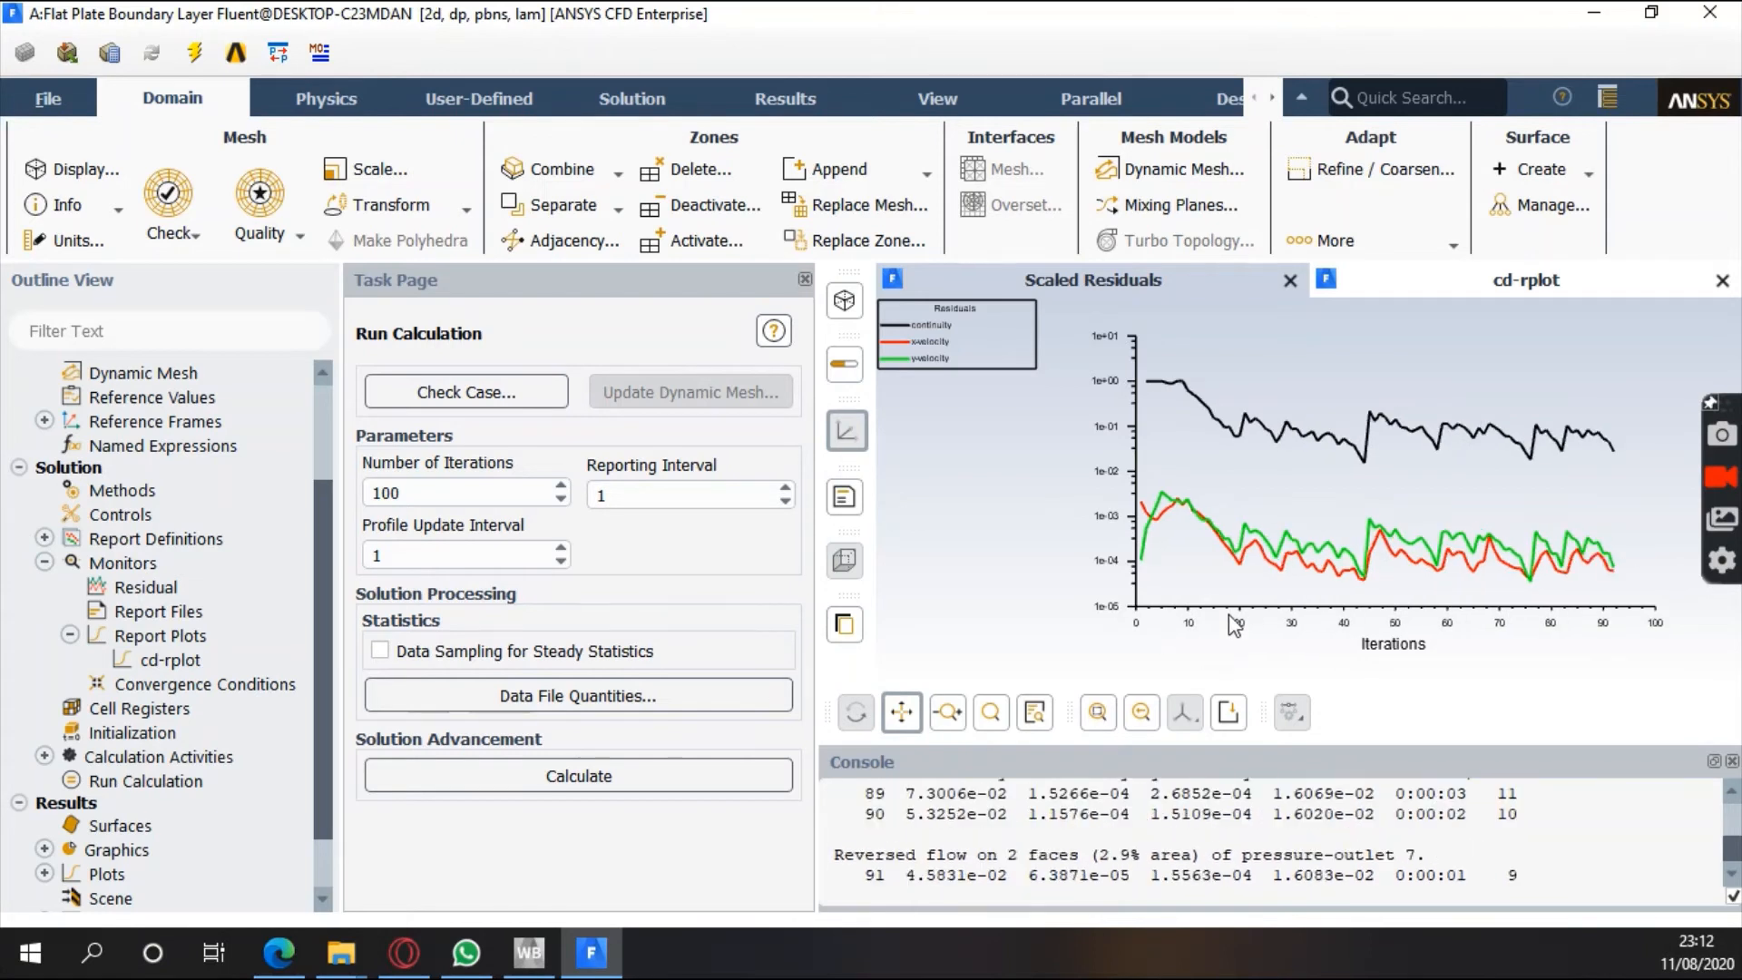
click(1470, 288)
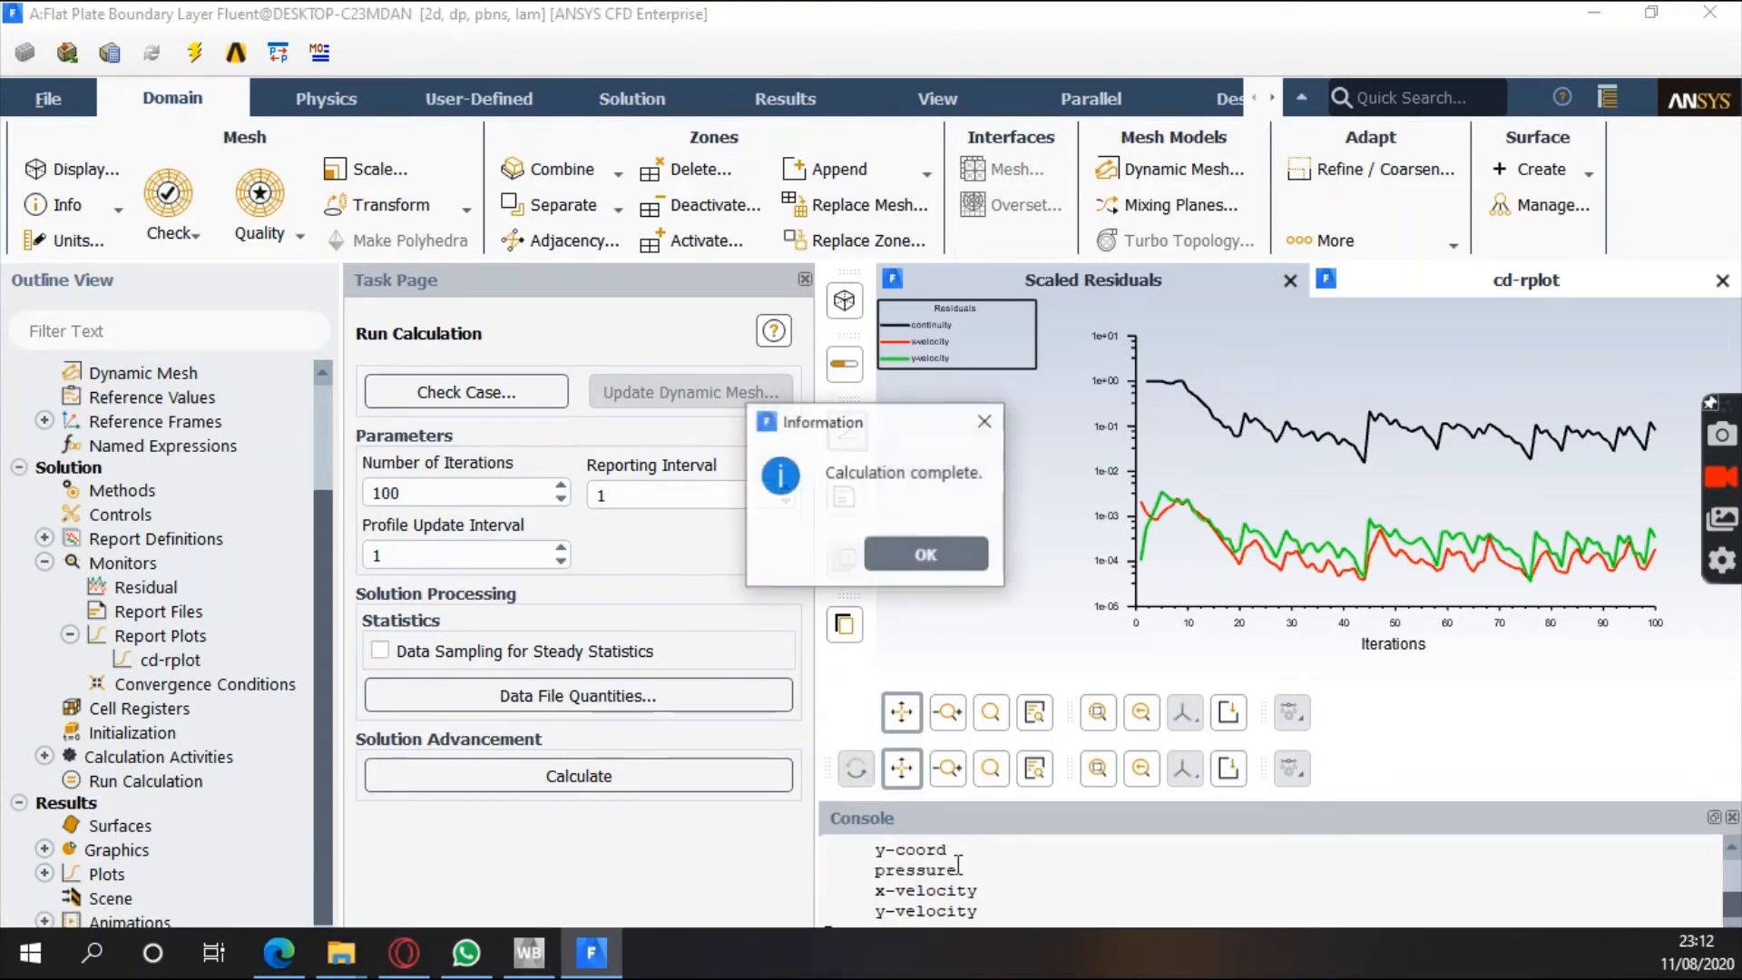
click(944, 552)
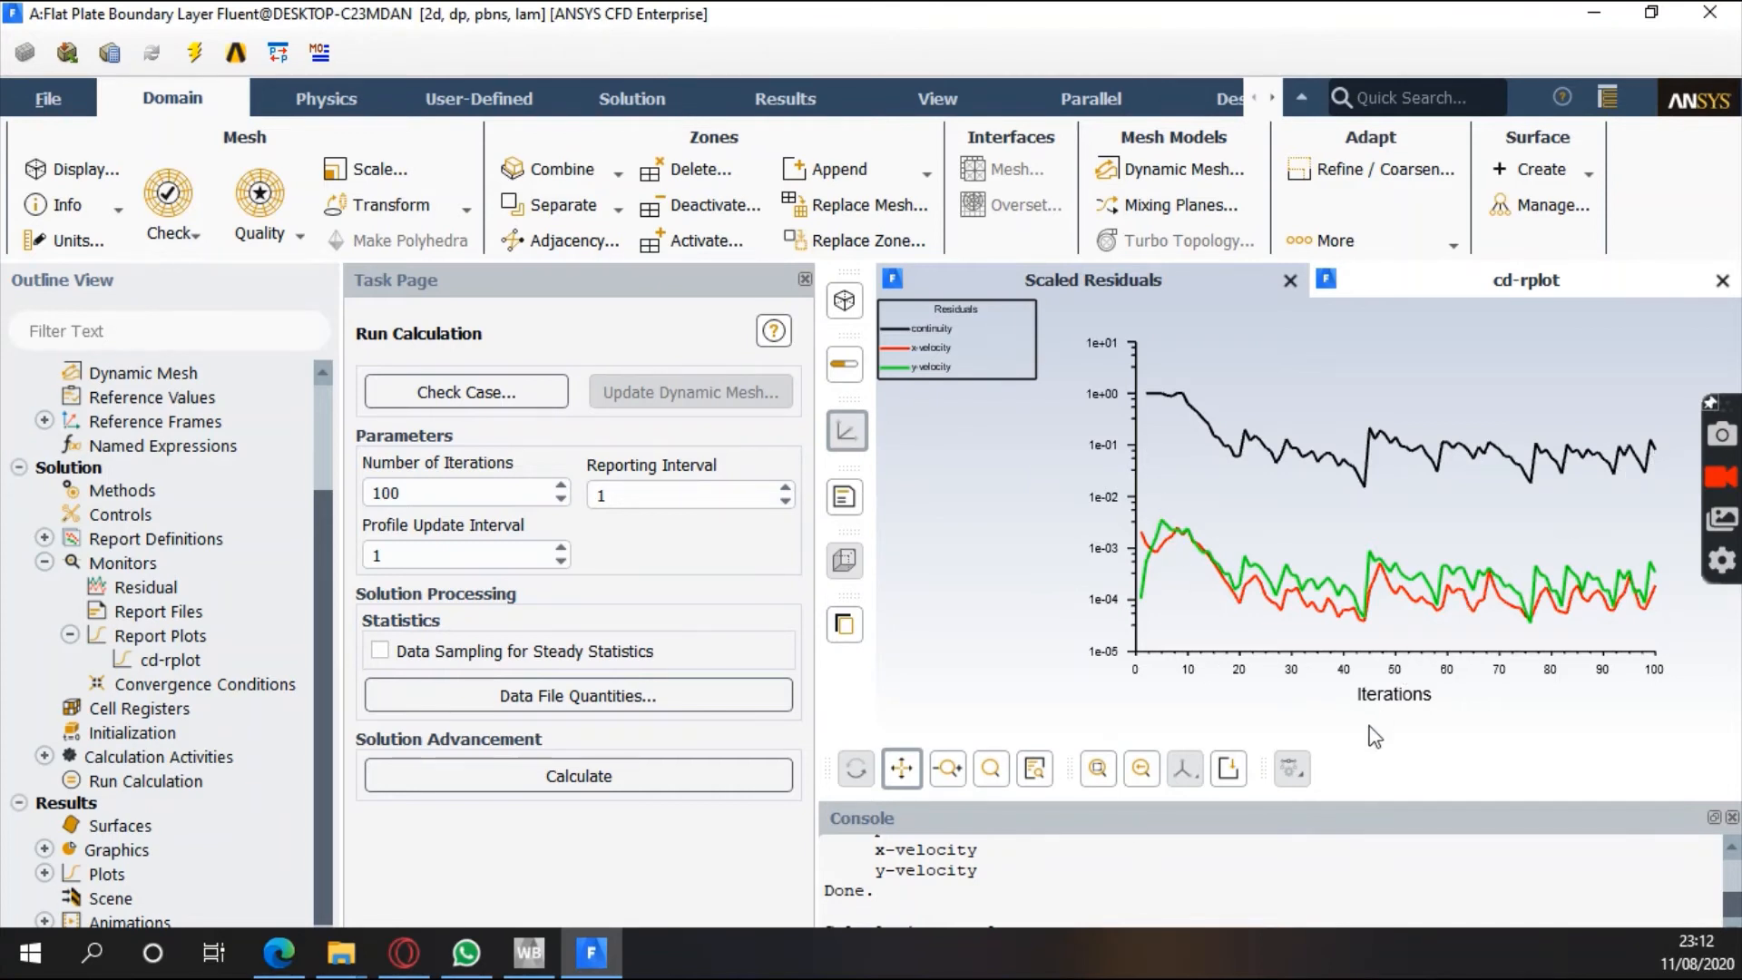
click(1493, 283)
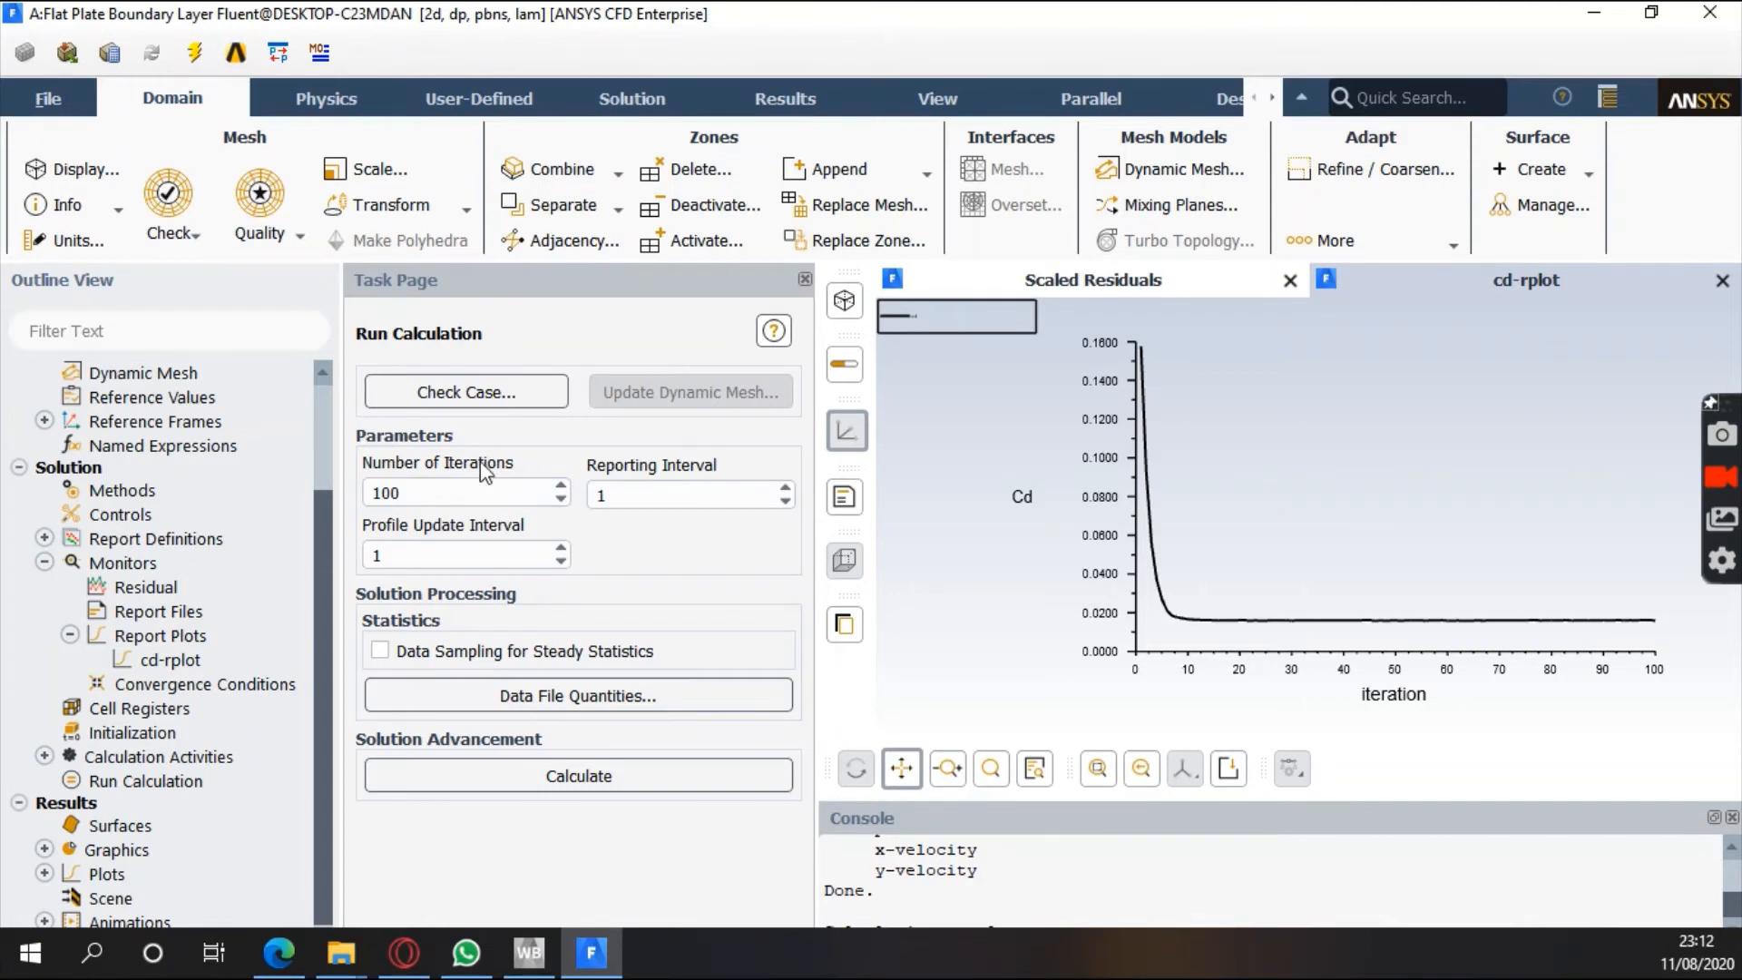
Set the number of iterations to 10000 and start the calculation, using the settings changes for the current calculation only
click(481, 490)
text(00)
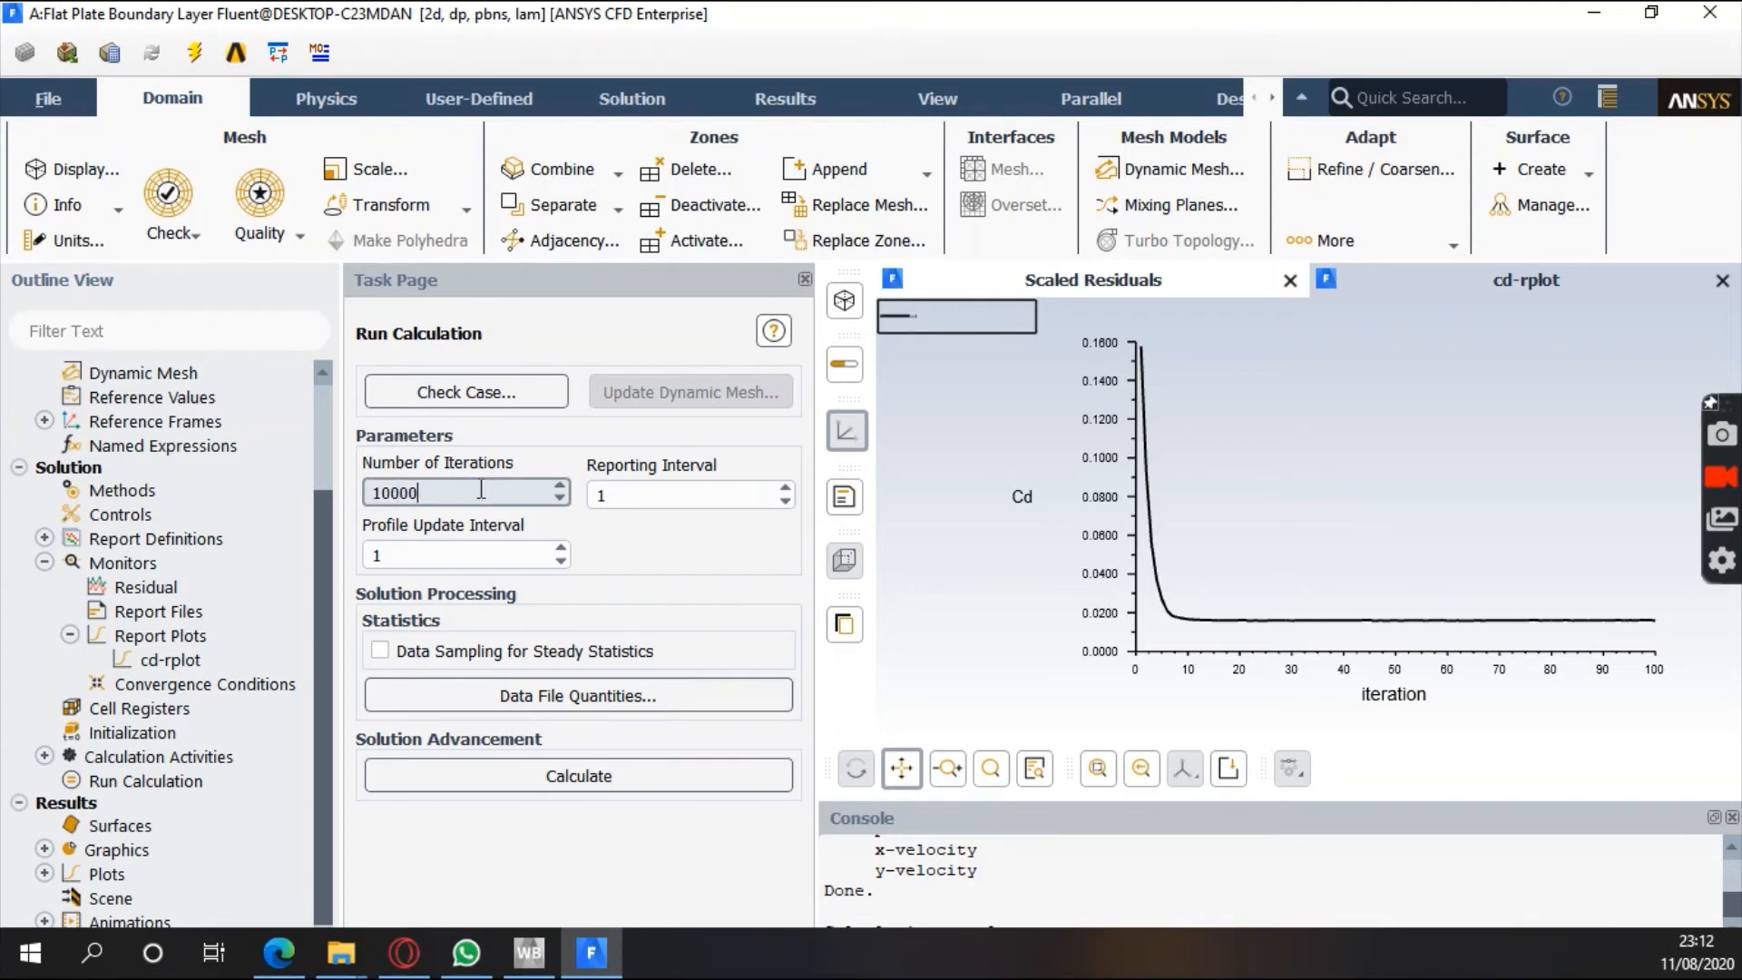
click(565, 775)
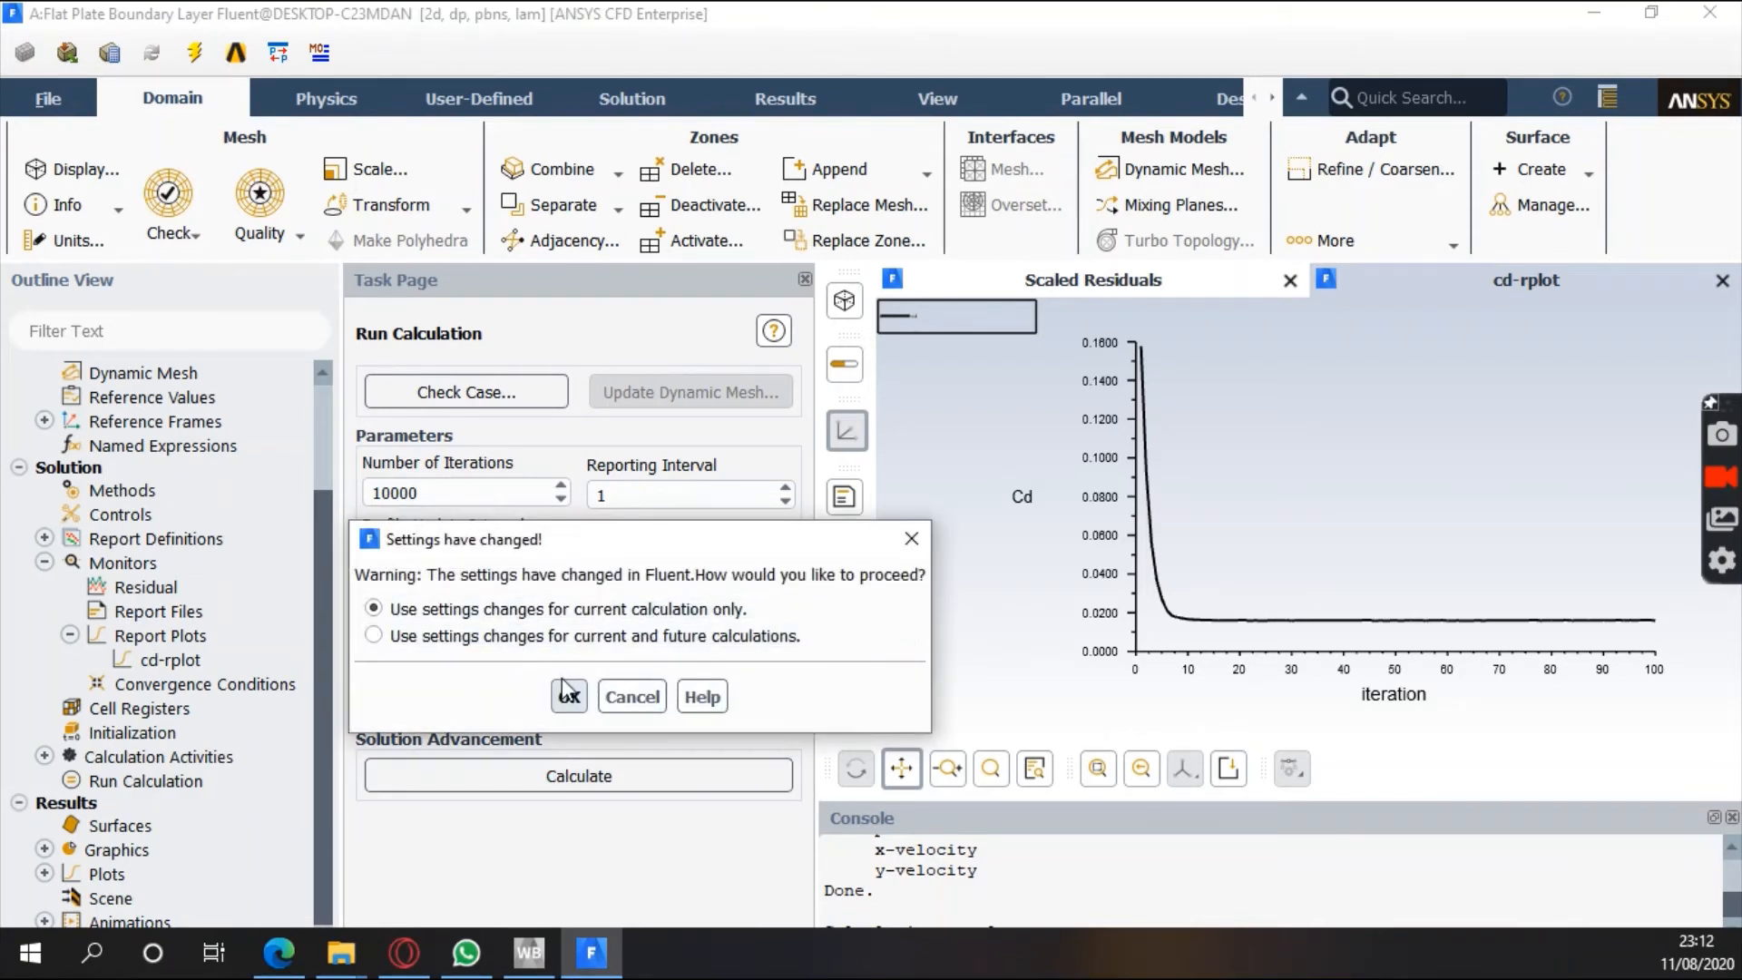
click(569, 694)
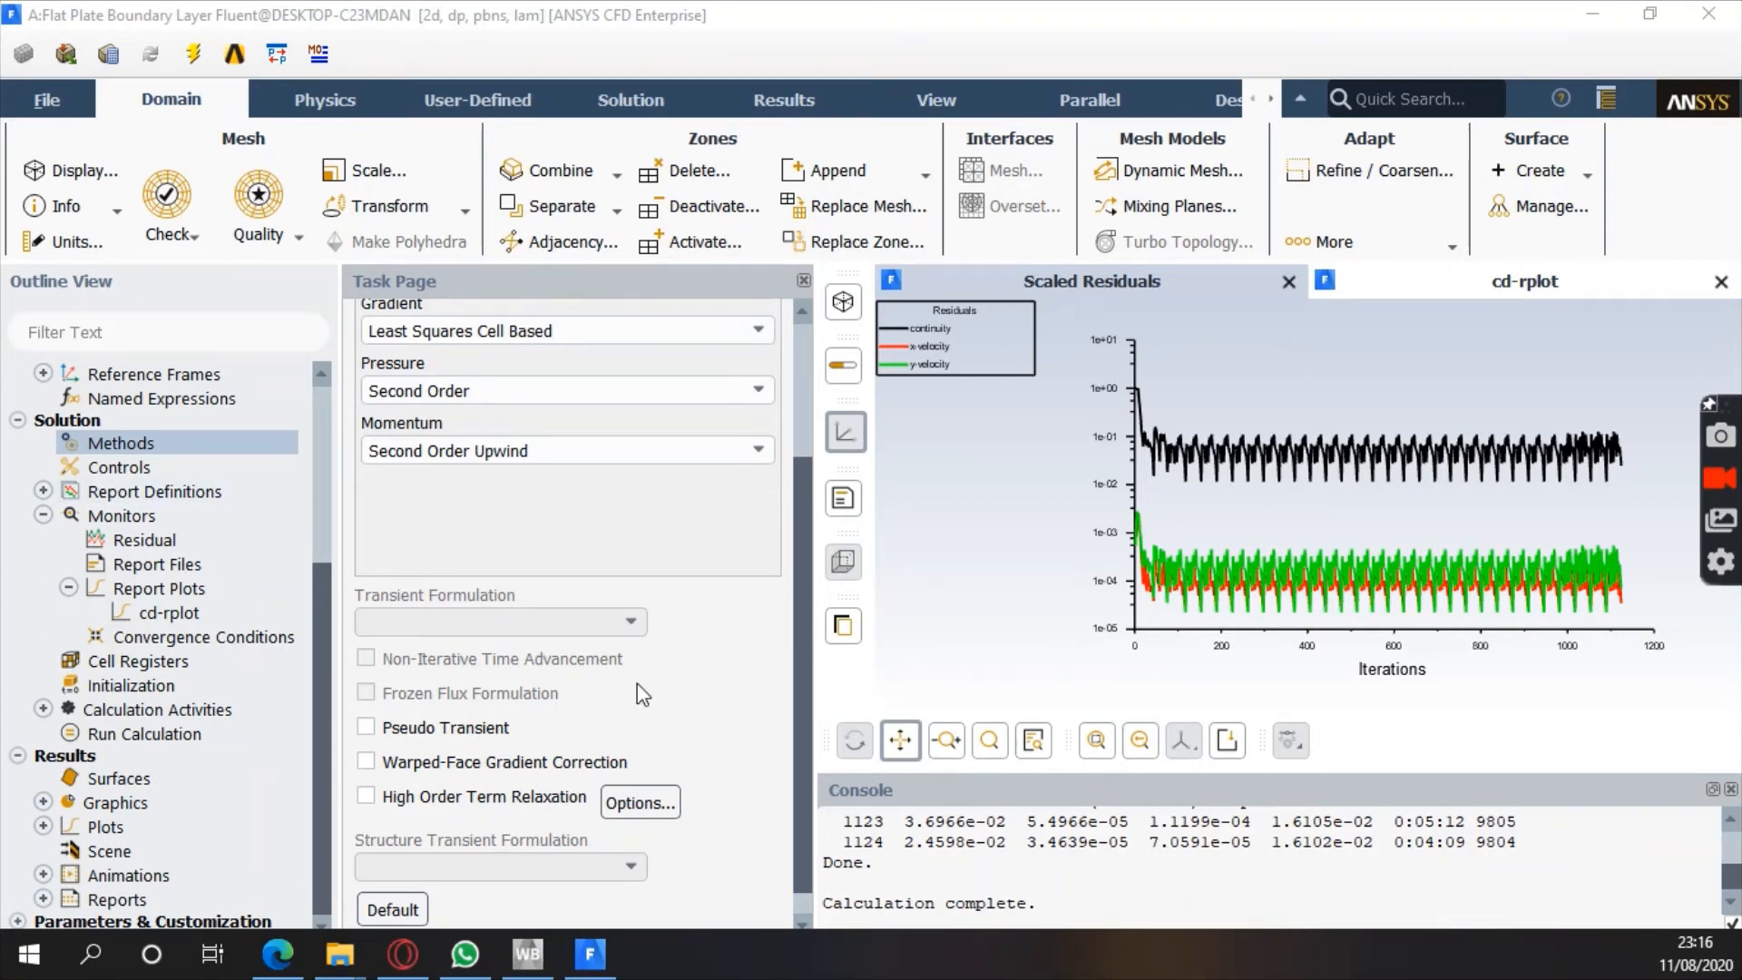
Examine the Solution Methods: the available coupling schemes, the spatial discretization settings and the pseudo transient, gradient correction and relaxation options
scroll(637, 683, up, 3)
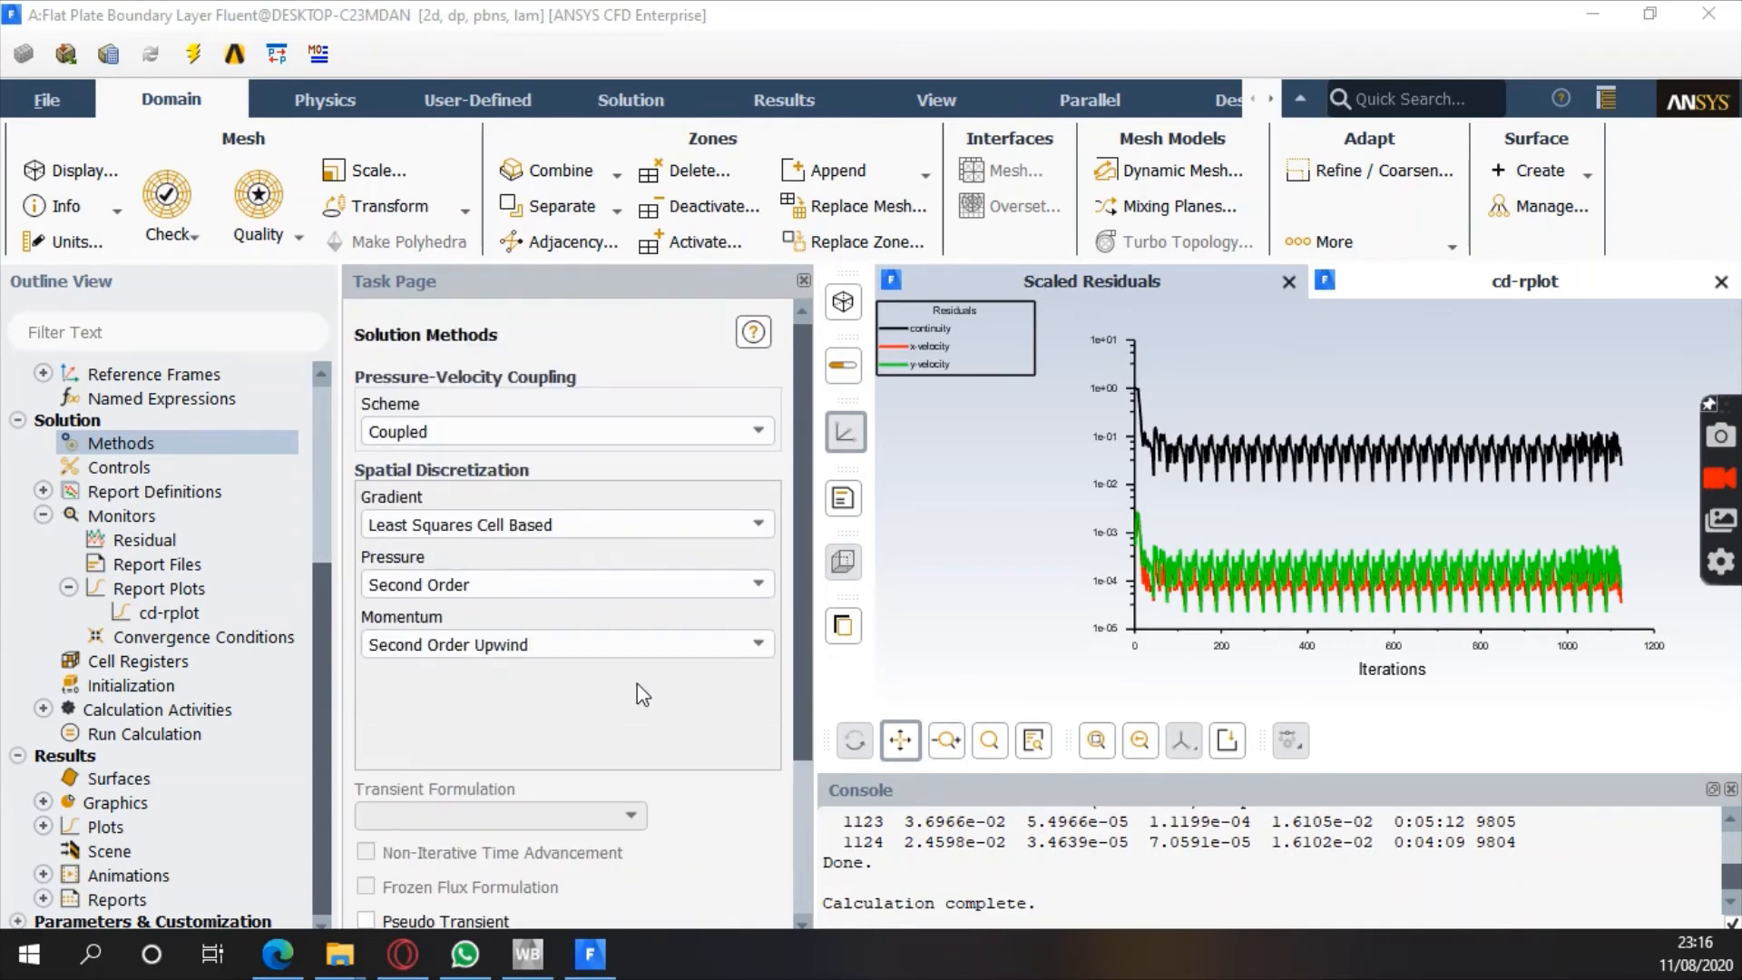
scroll(638, 686, down, 2)
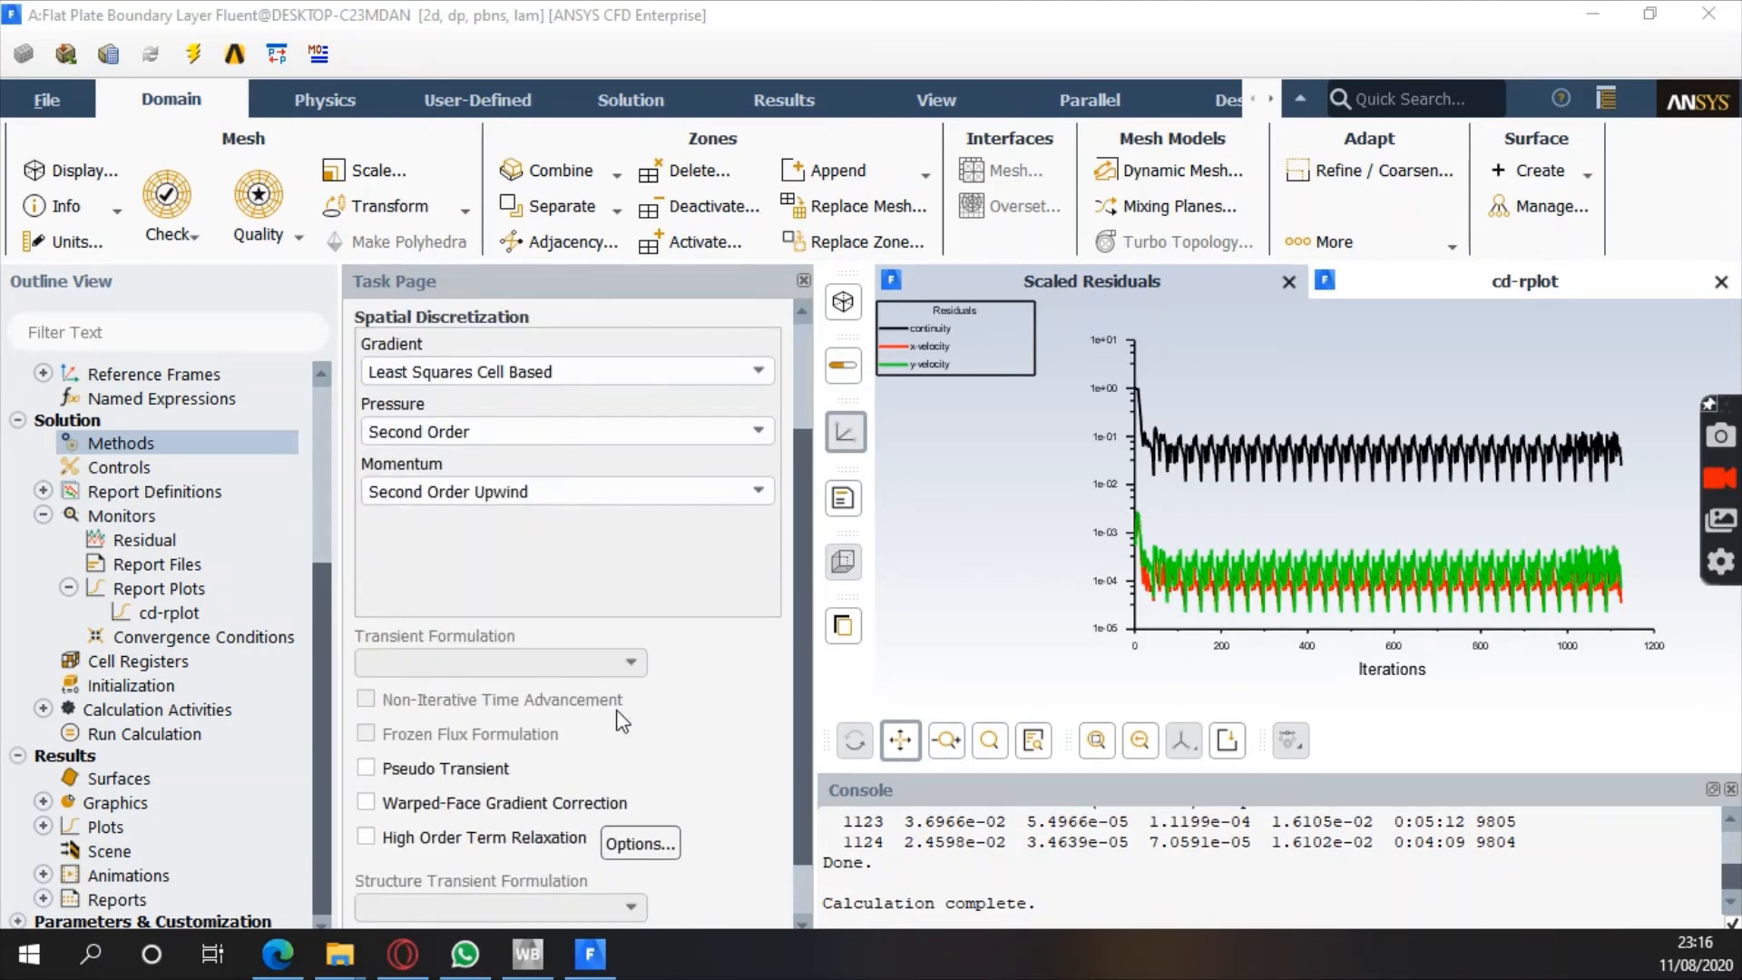
scroll(617, 709, up, 2)
scroll(617, 709, down, 1)
scroll(617, 710, up, 1)
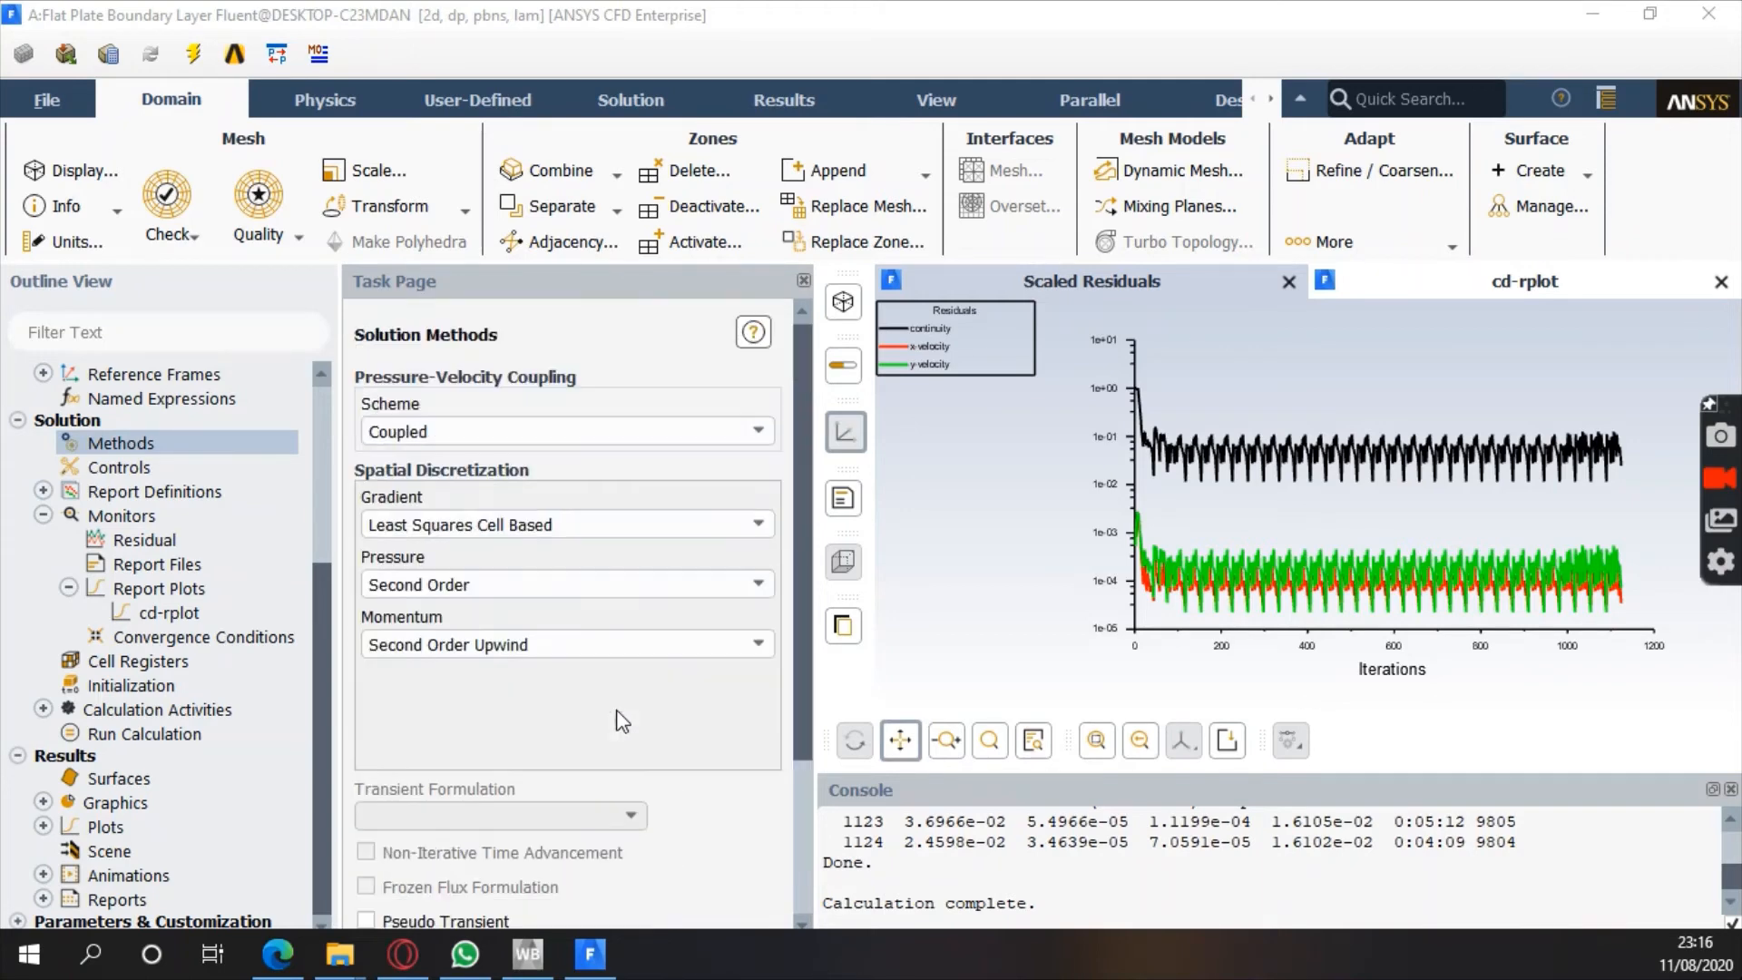
click(685, 433)
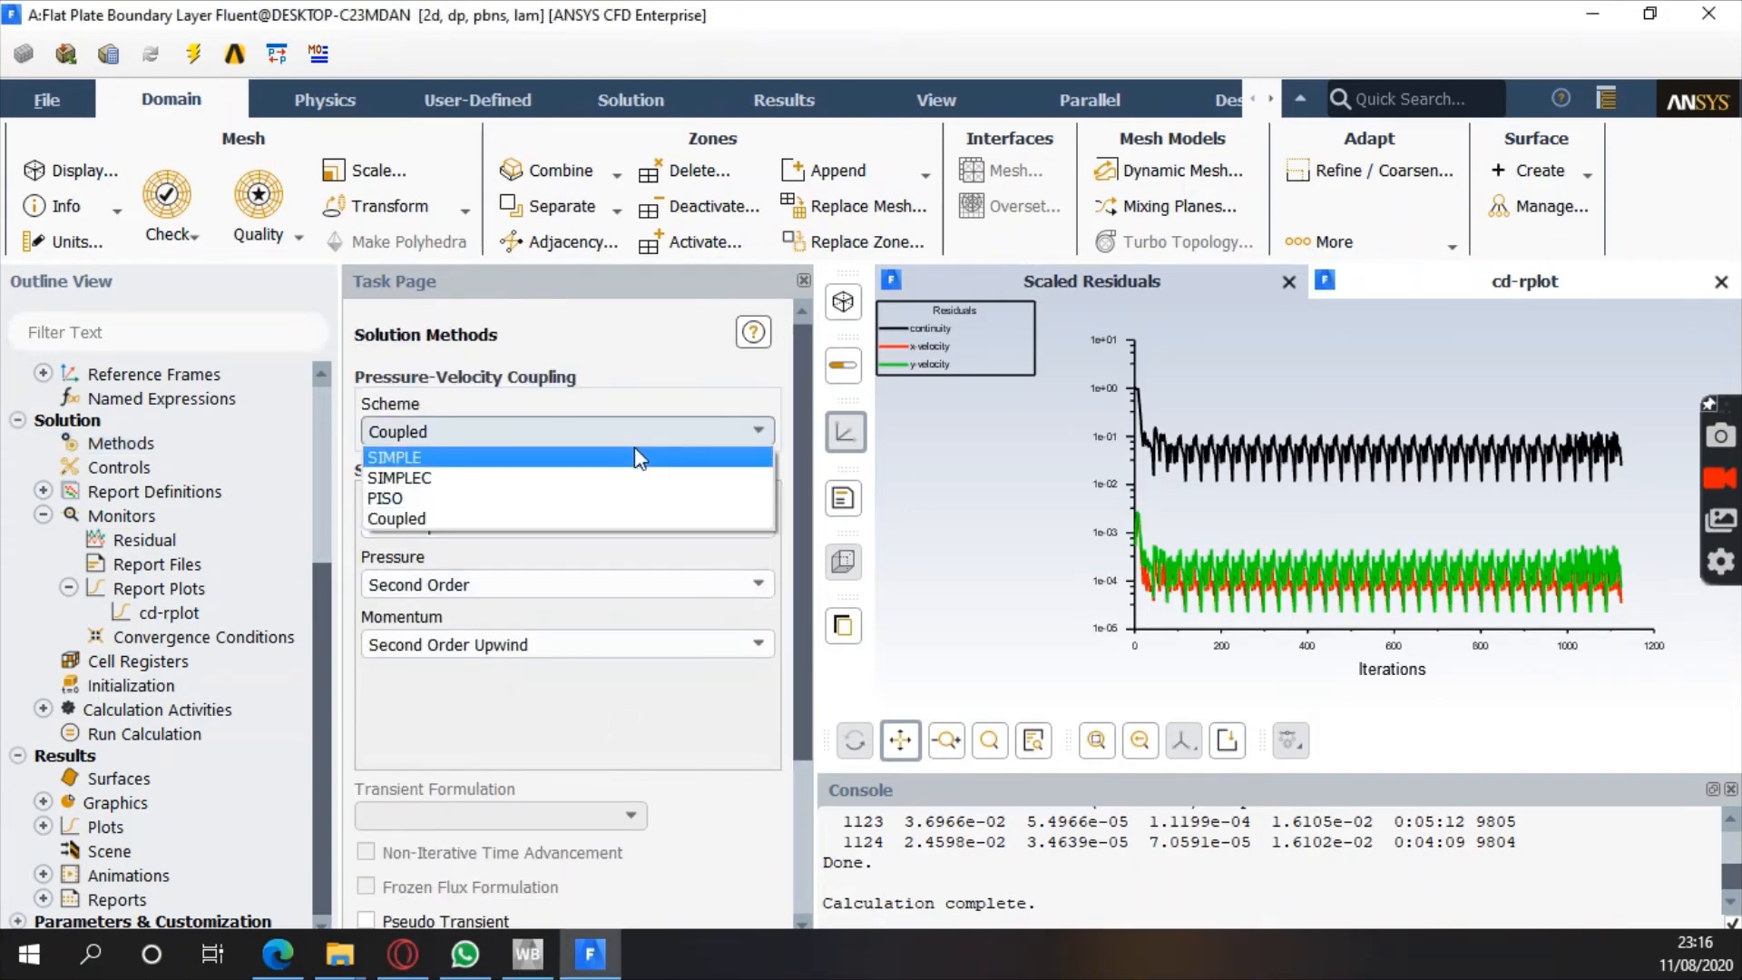
click(658, 362)
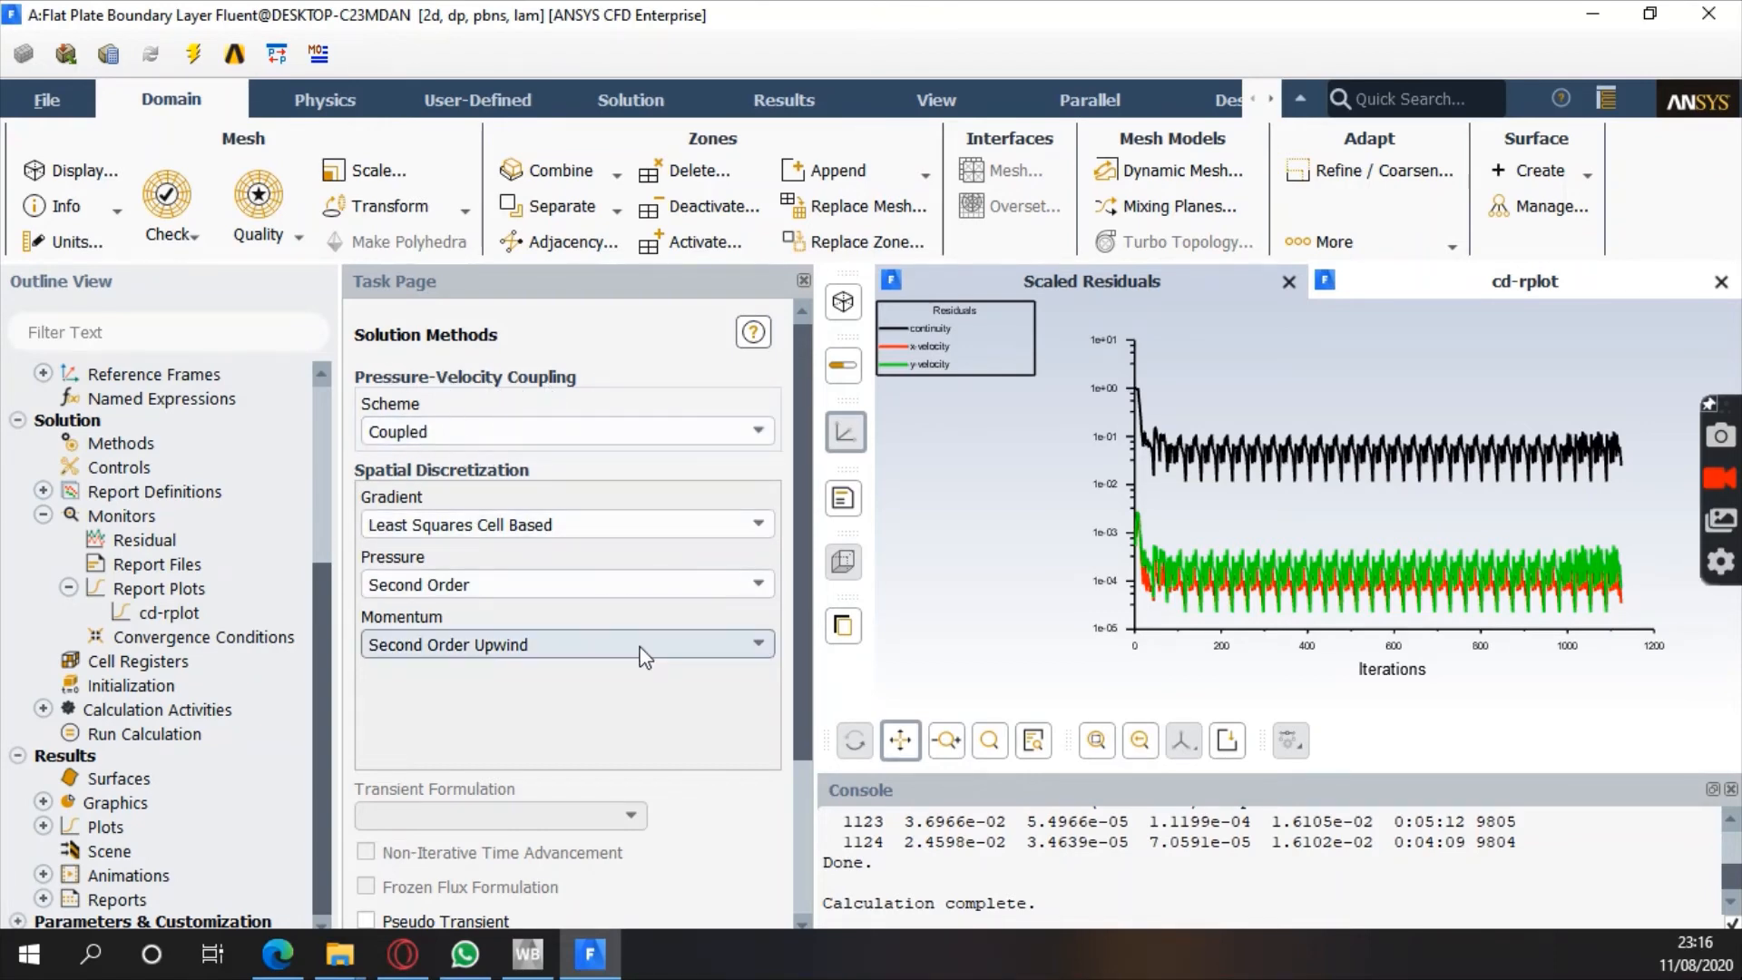
scroll(640, 651, down, 3)
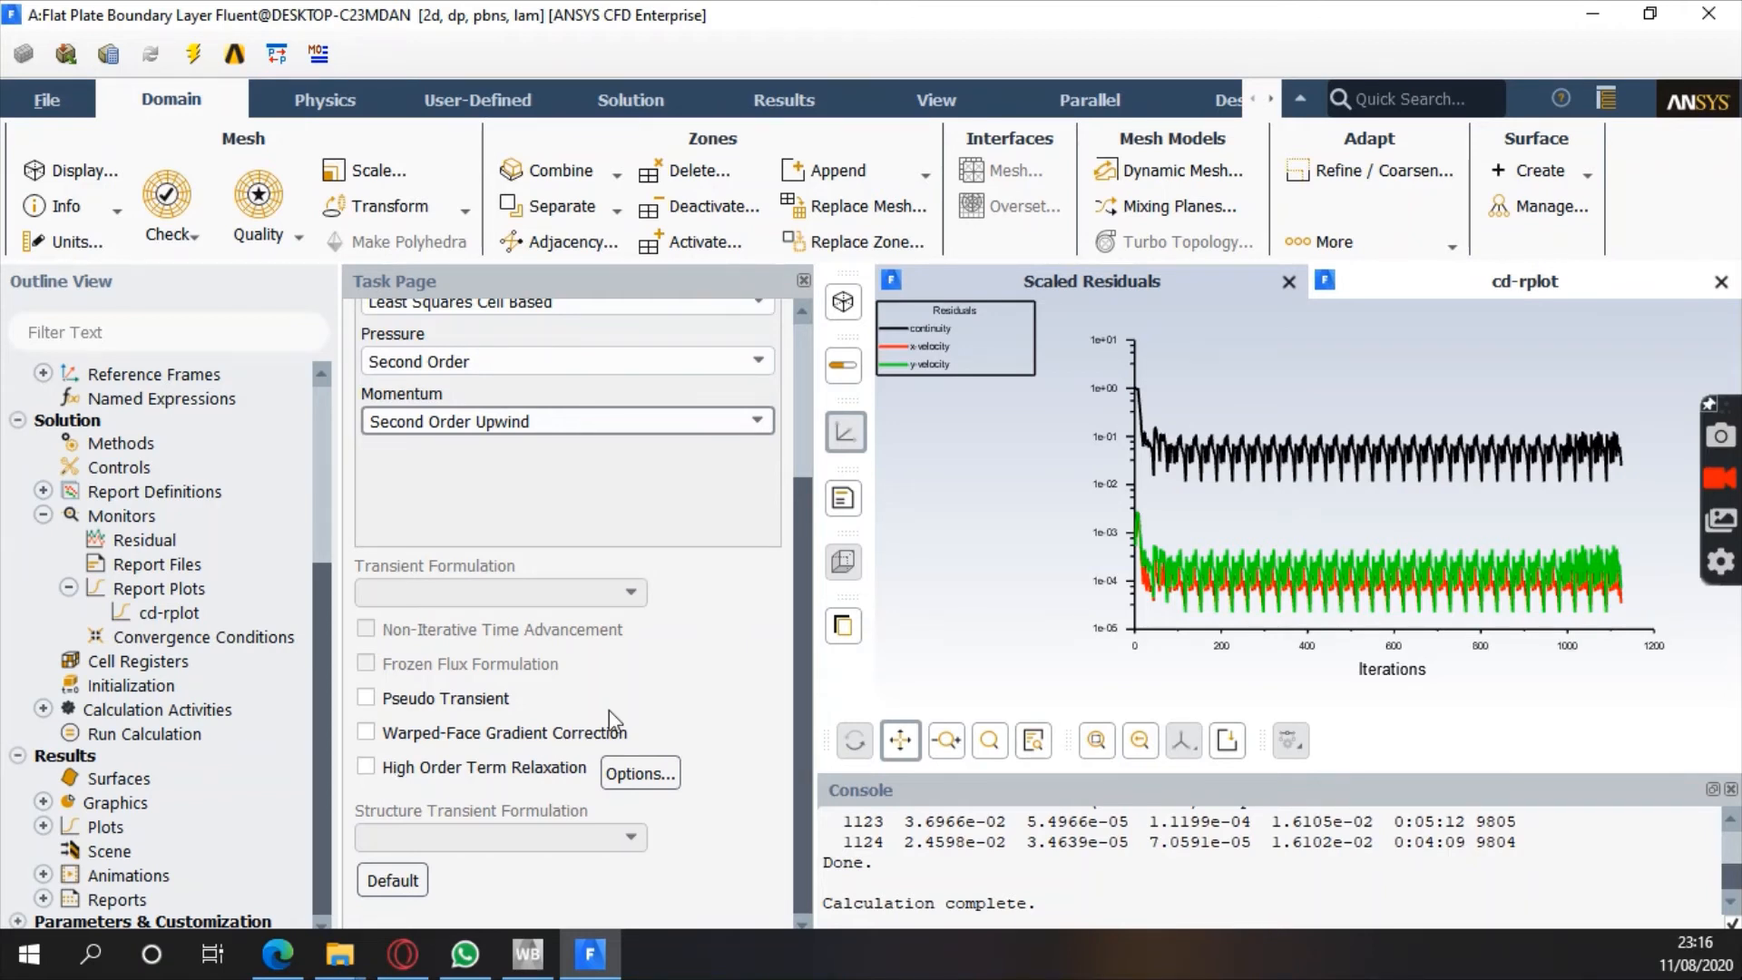
scroll(607, 710, up, 3)
Change the pressure-velocity coupling scheme to SIMPLE and check the remaining solution method options
click(608, 432)
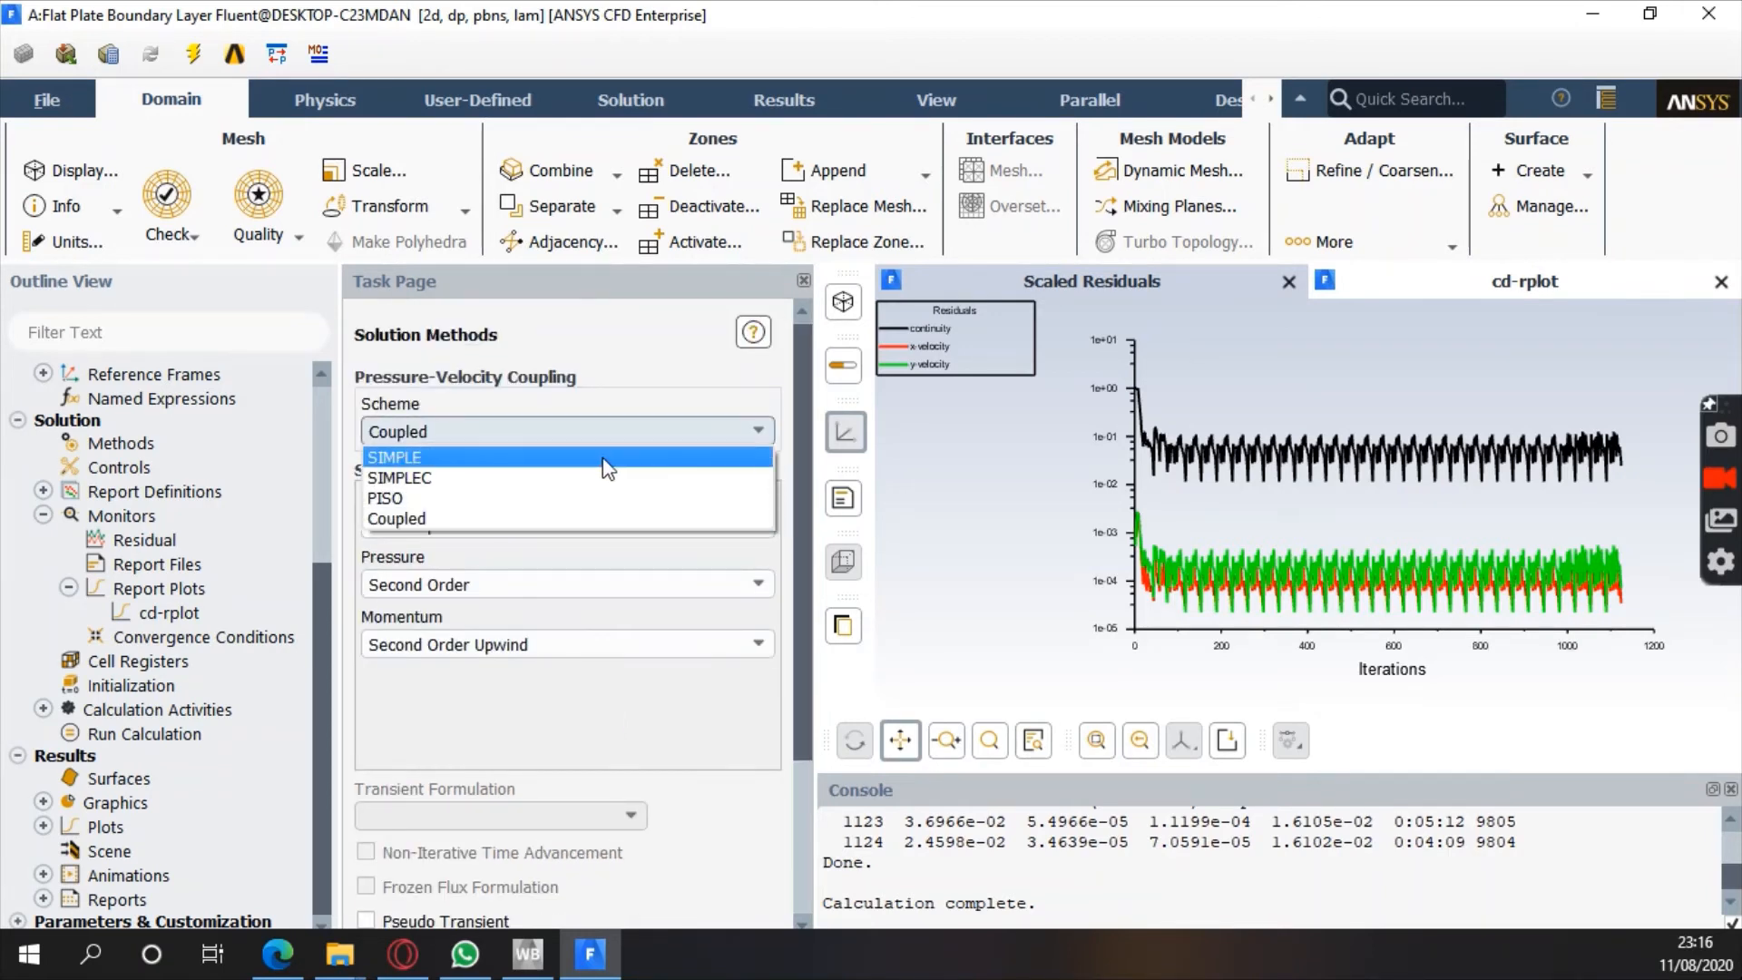
click(608, 457)
scroll(797, 588, down, 1)
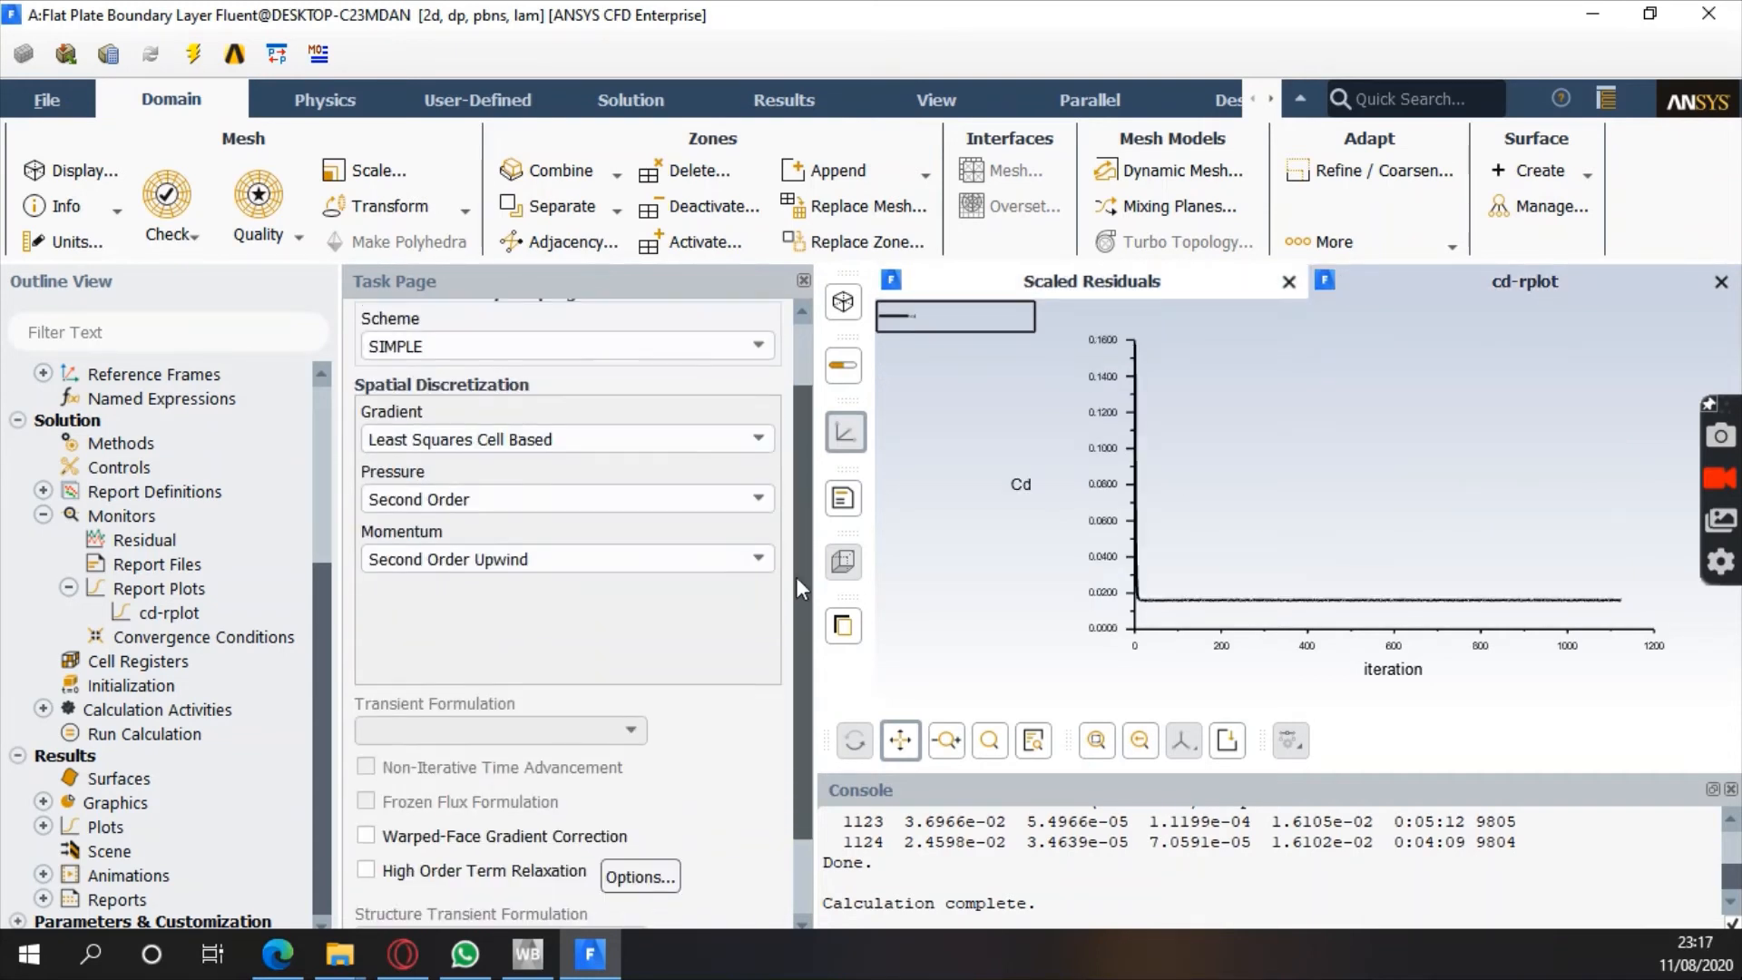
drag(796, 575, 792, 634)
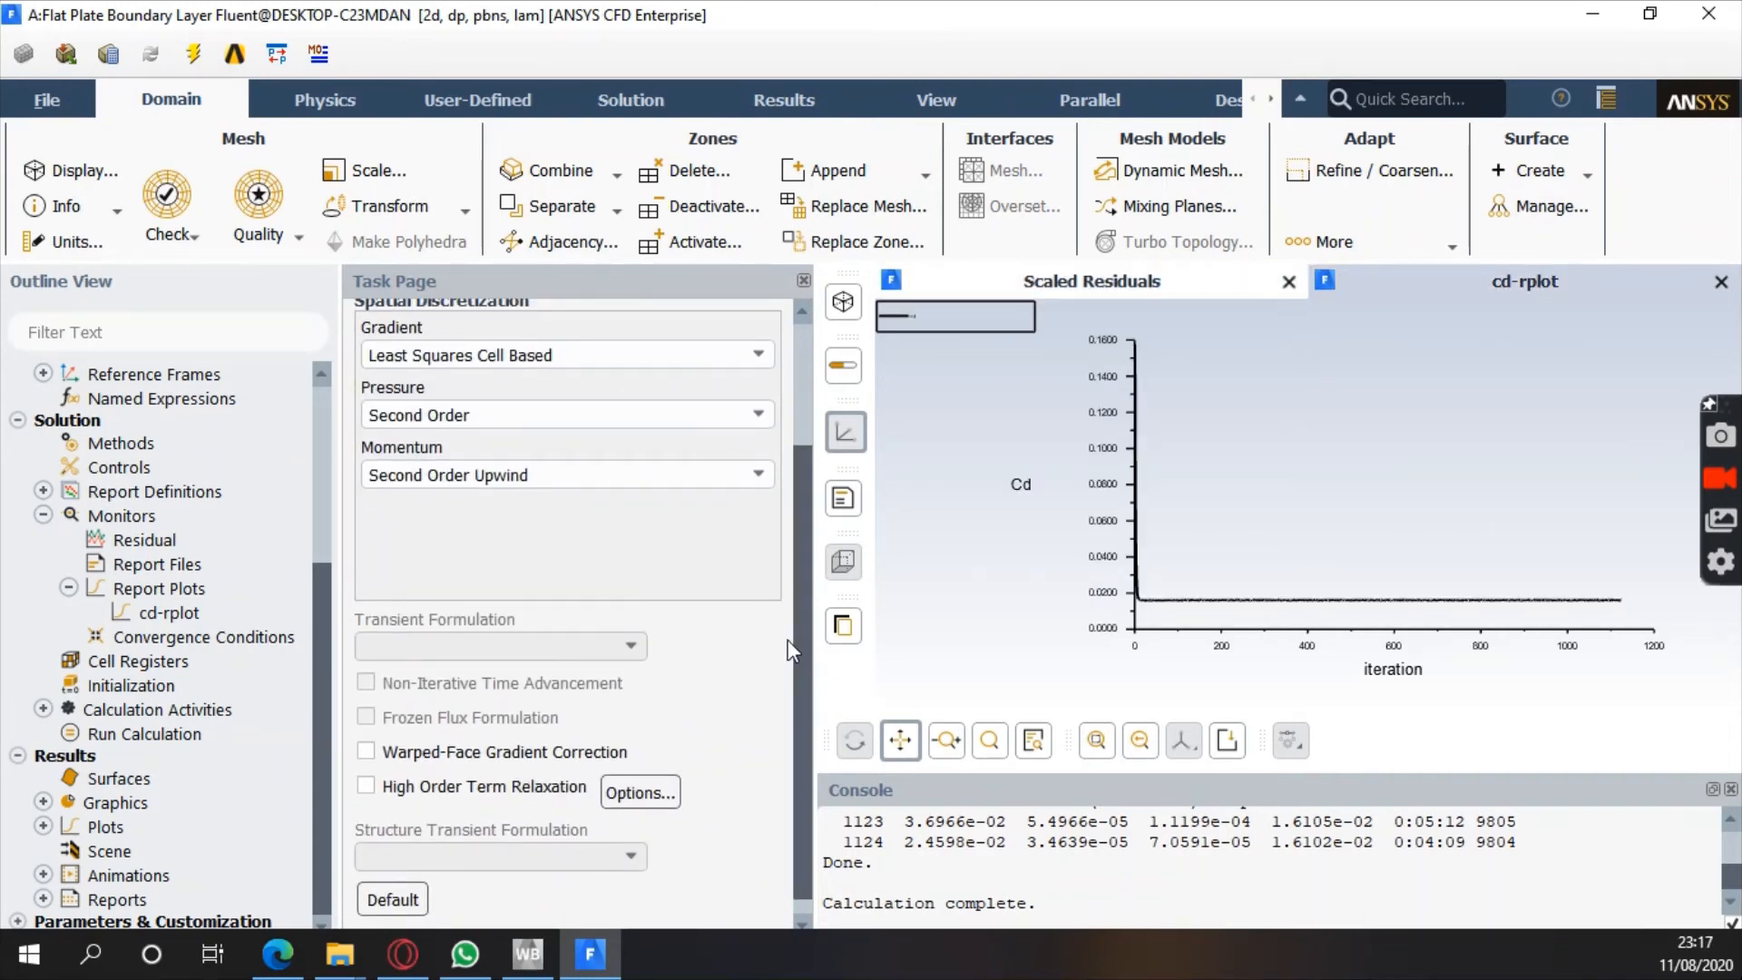
Reinitialize the solution from the existing initial values, discarding the unsaved solution data
click(154, 687)
scroll(629, 671, up, 1)
scroll(630, 671, down, 1)
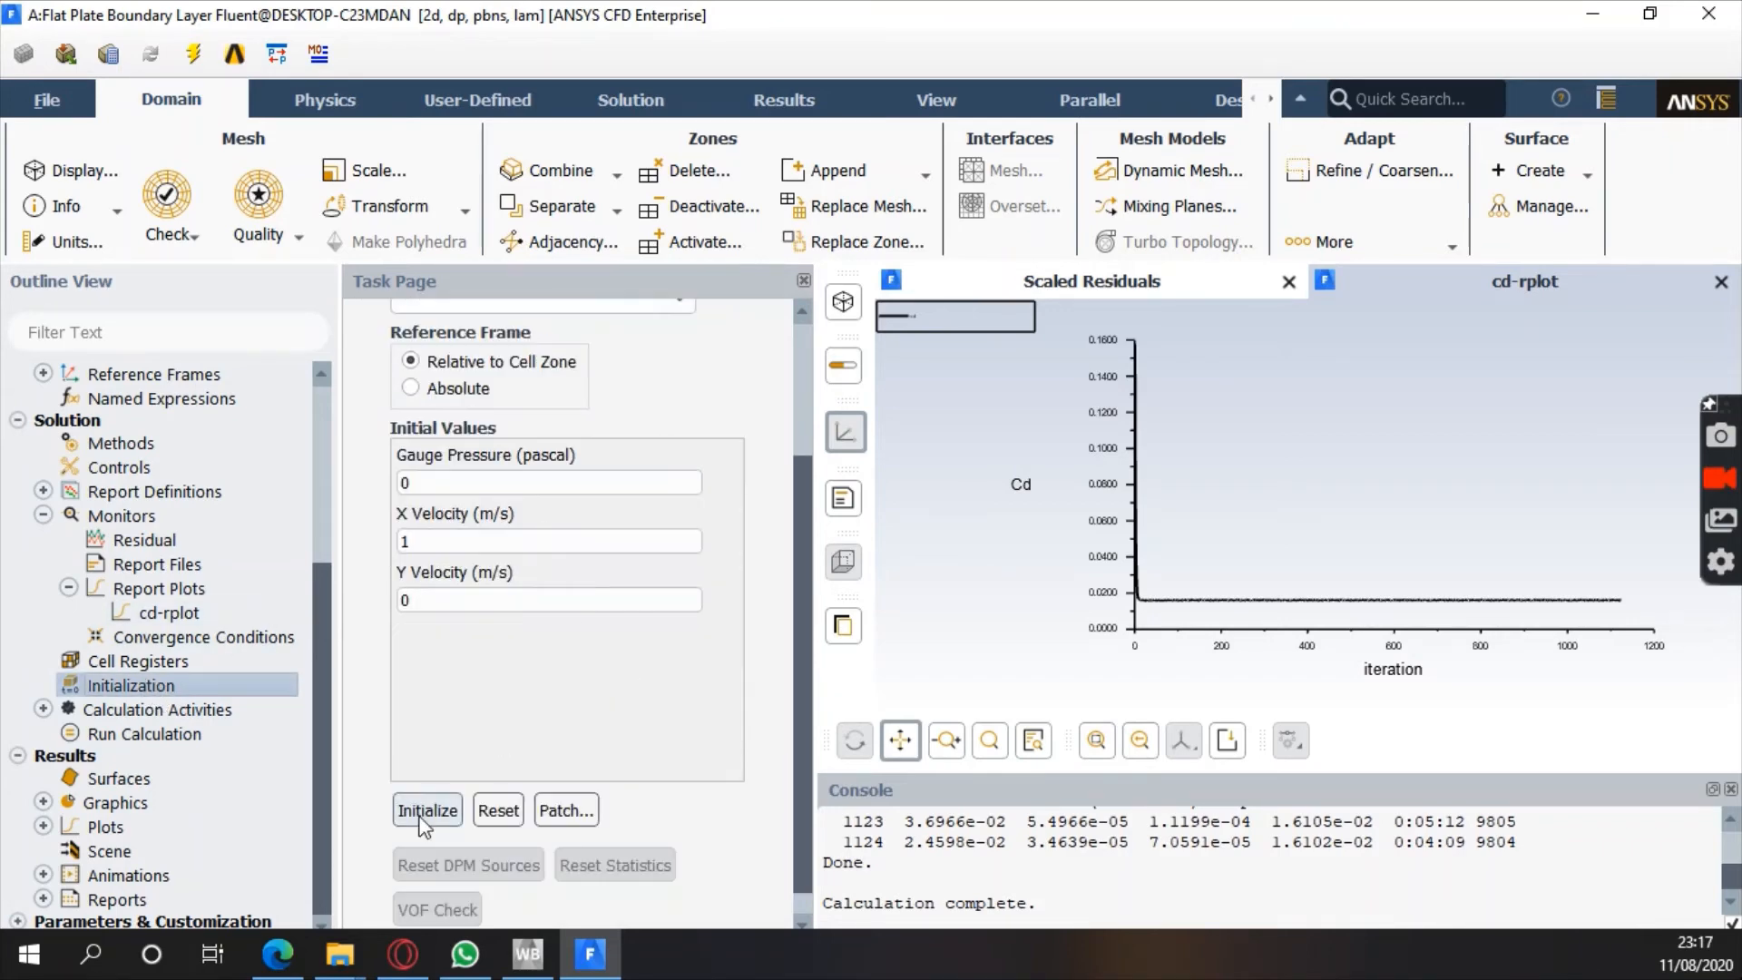
click(422, 812)
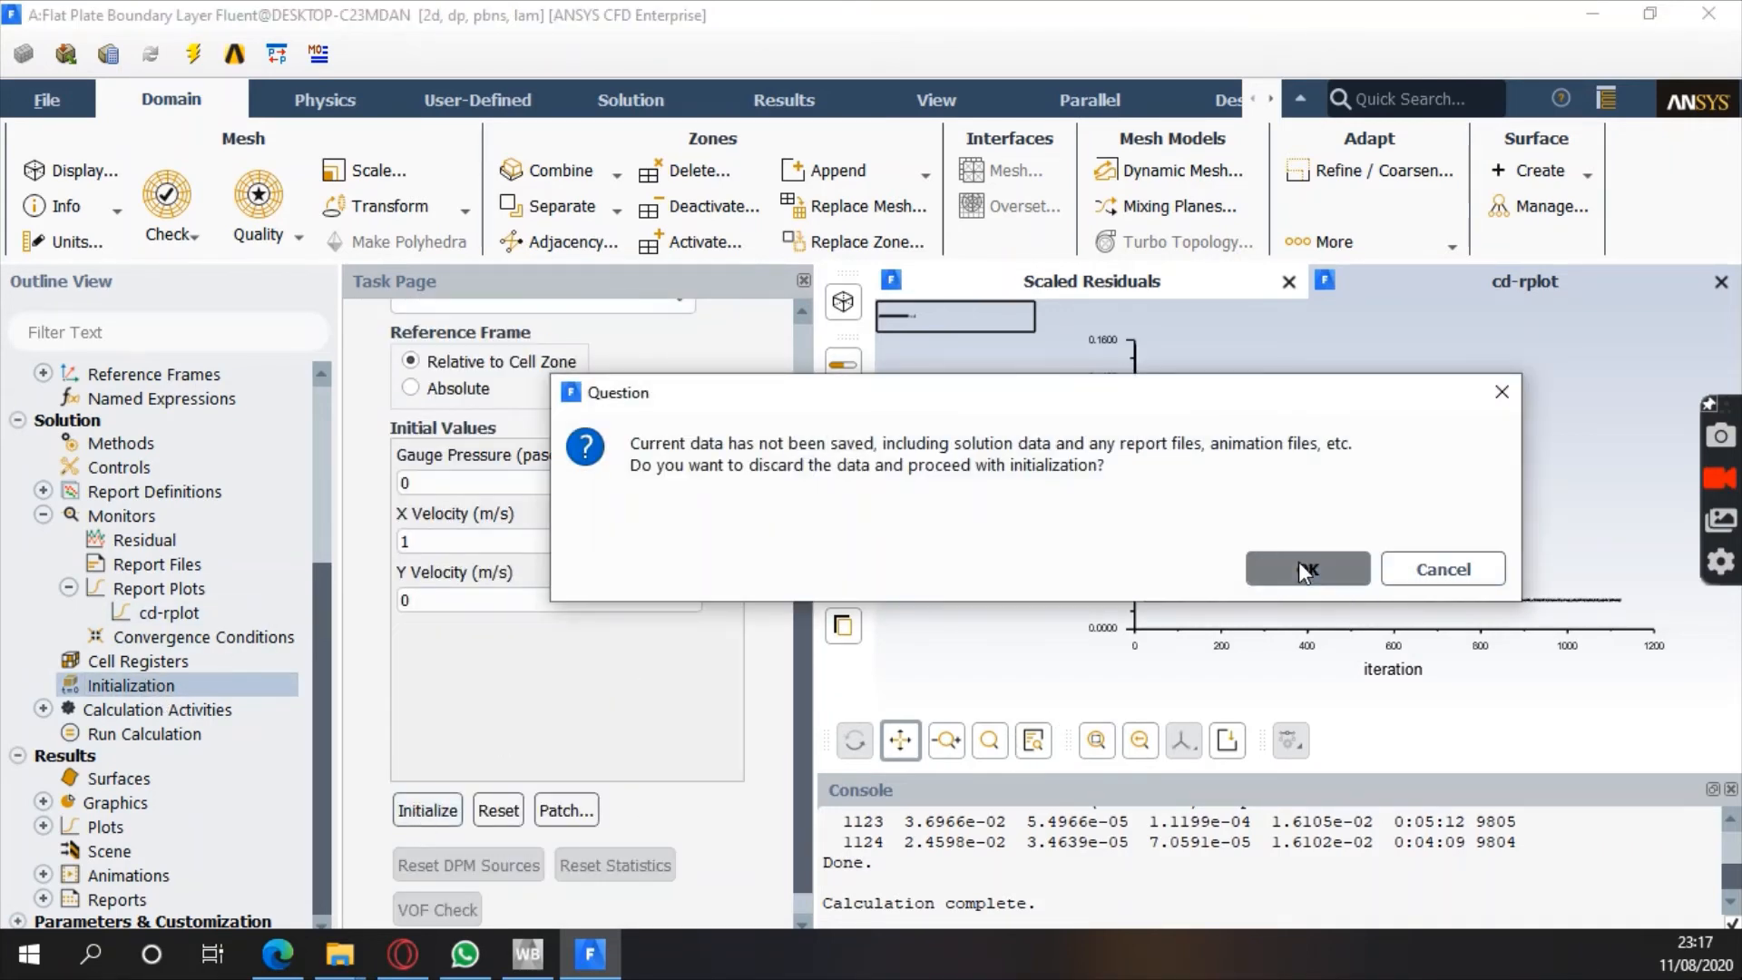
click(1307, 570)
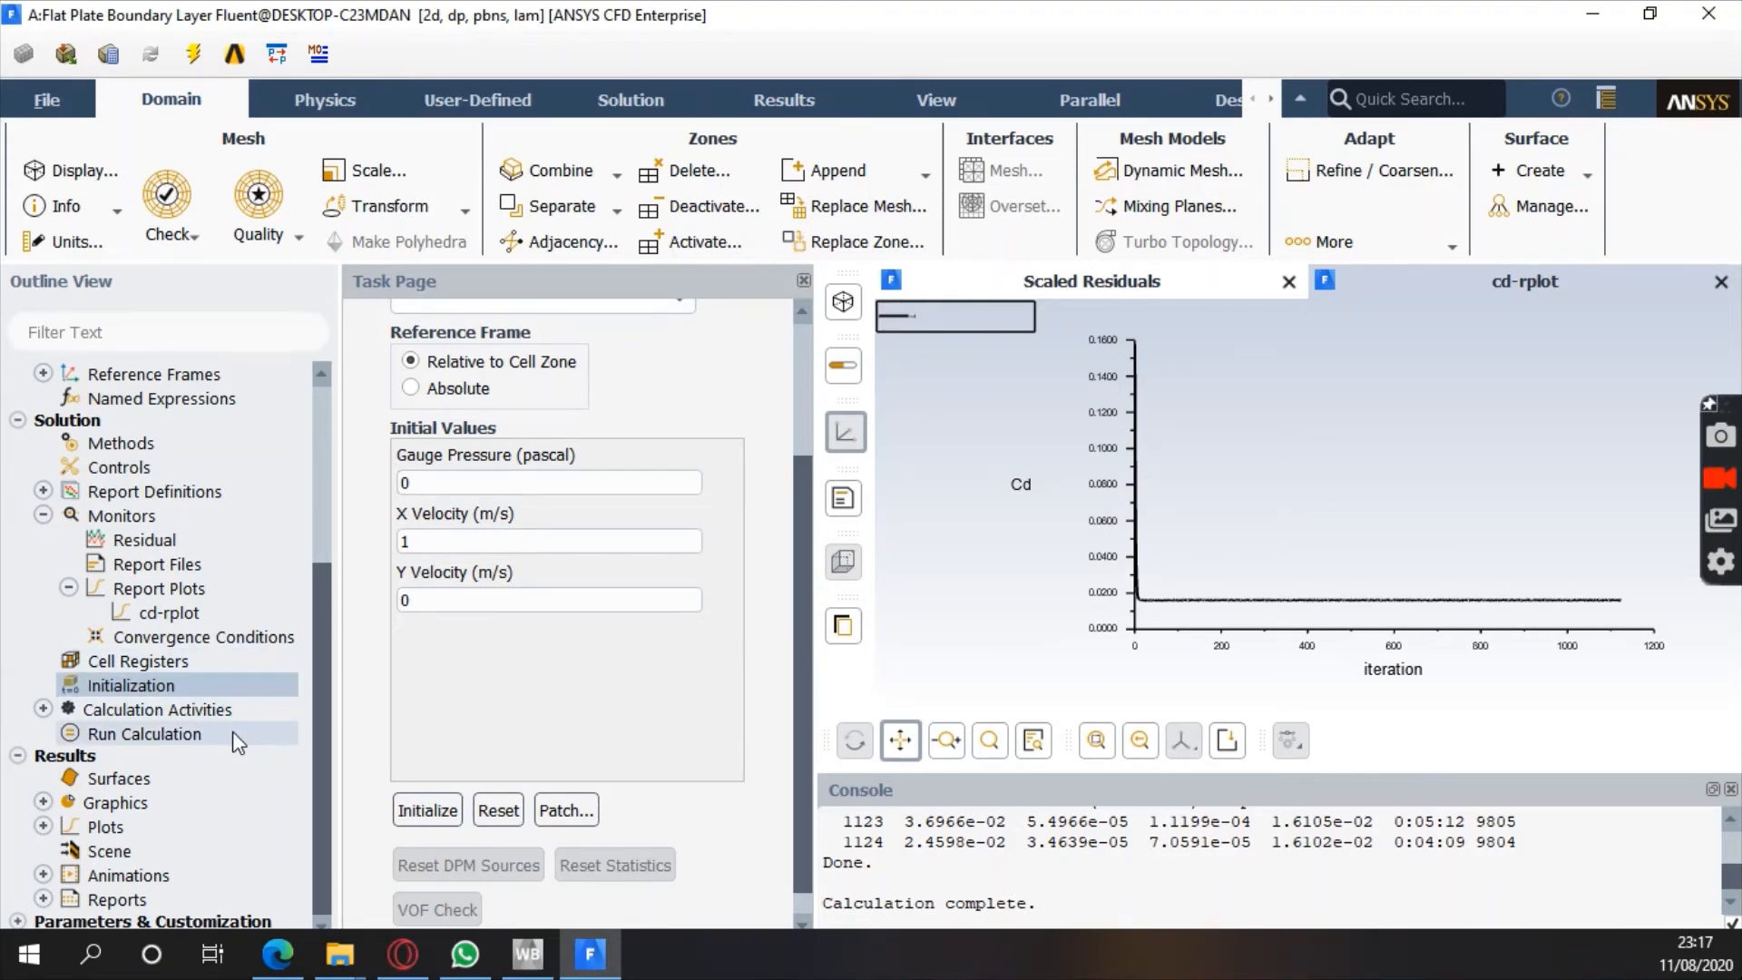
Run the calculation again with the new coupling scheme, stop it early and dismiss the completion notice
click(176, 733)
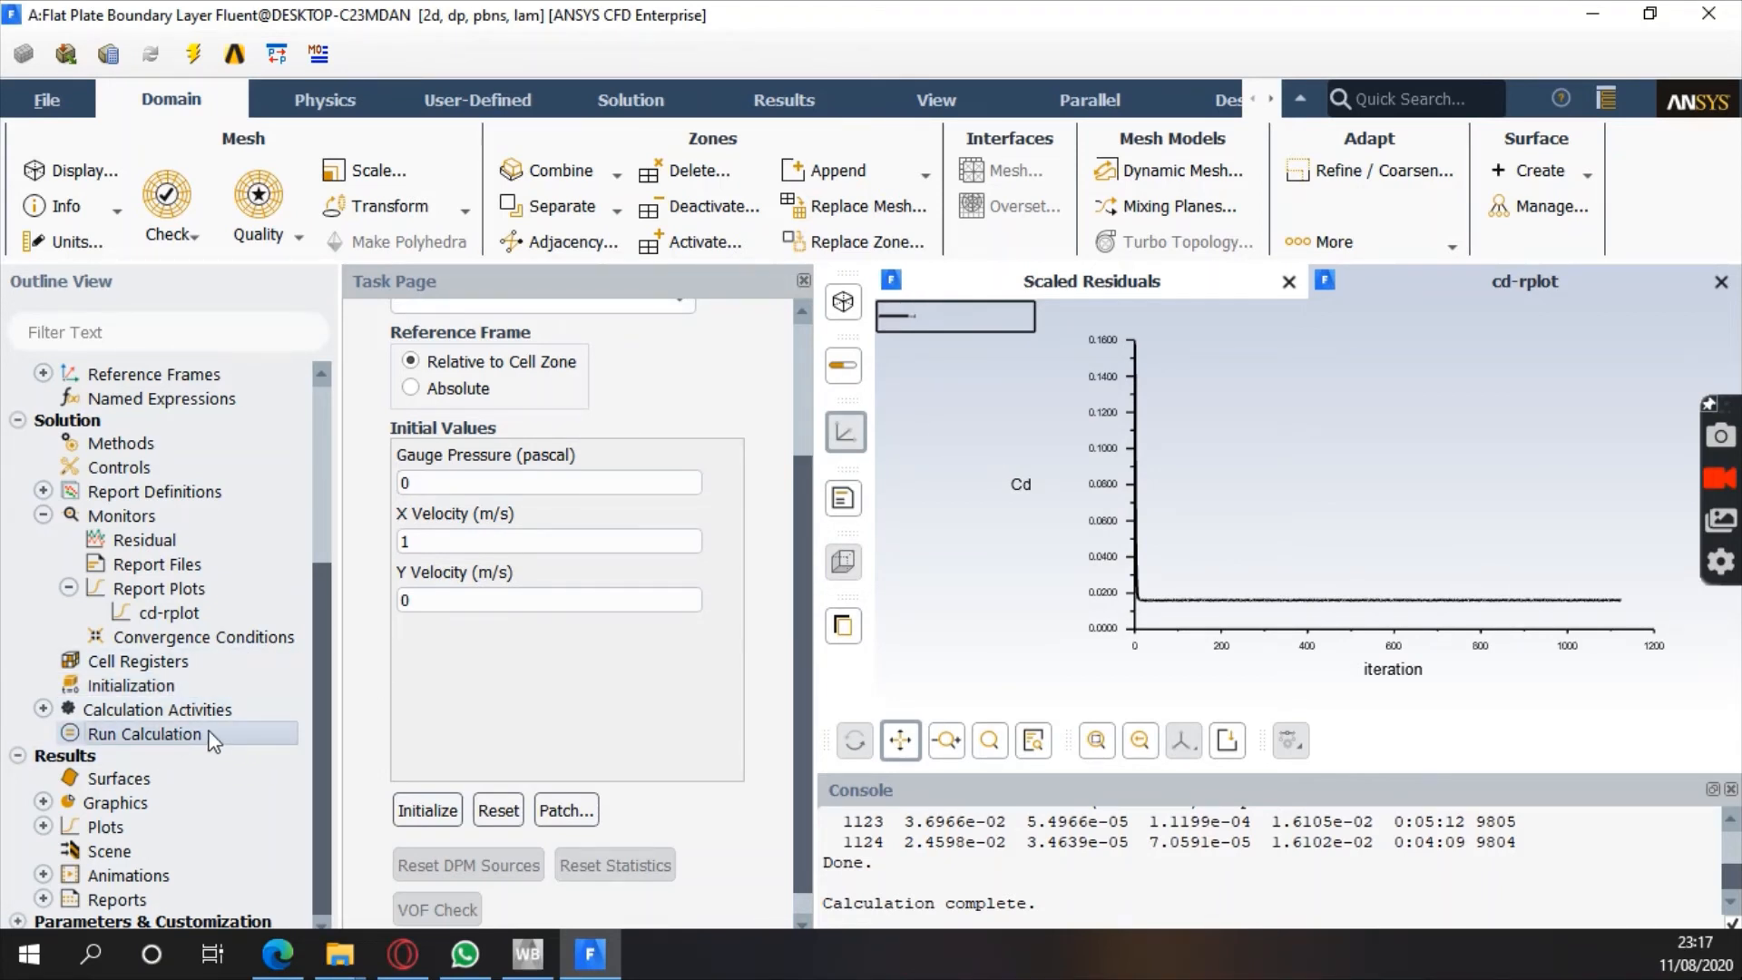
click(549, 778)
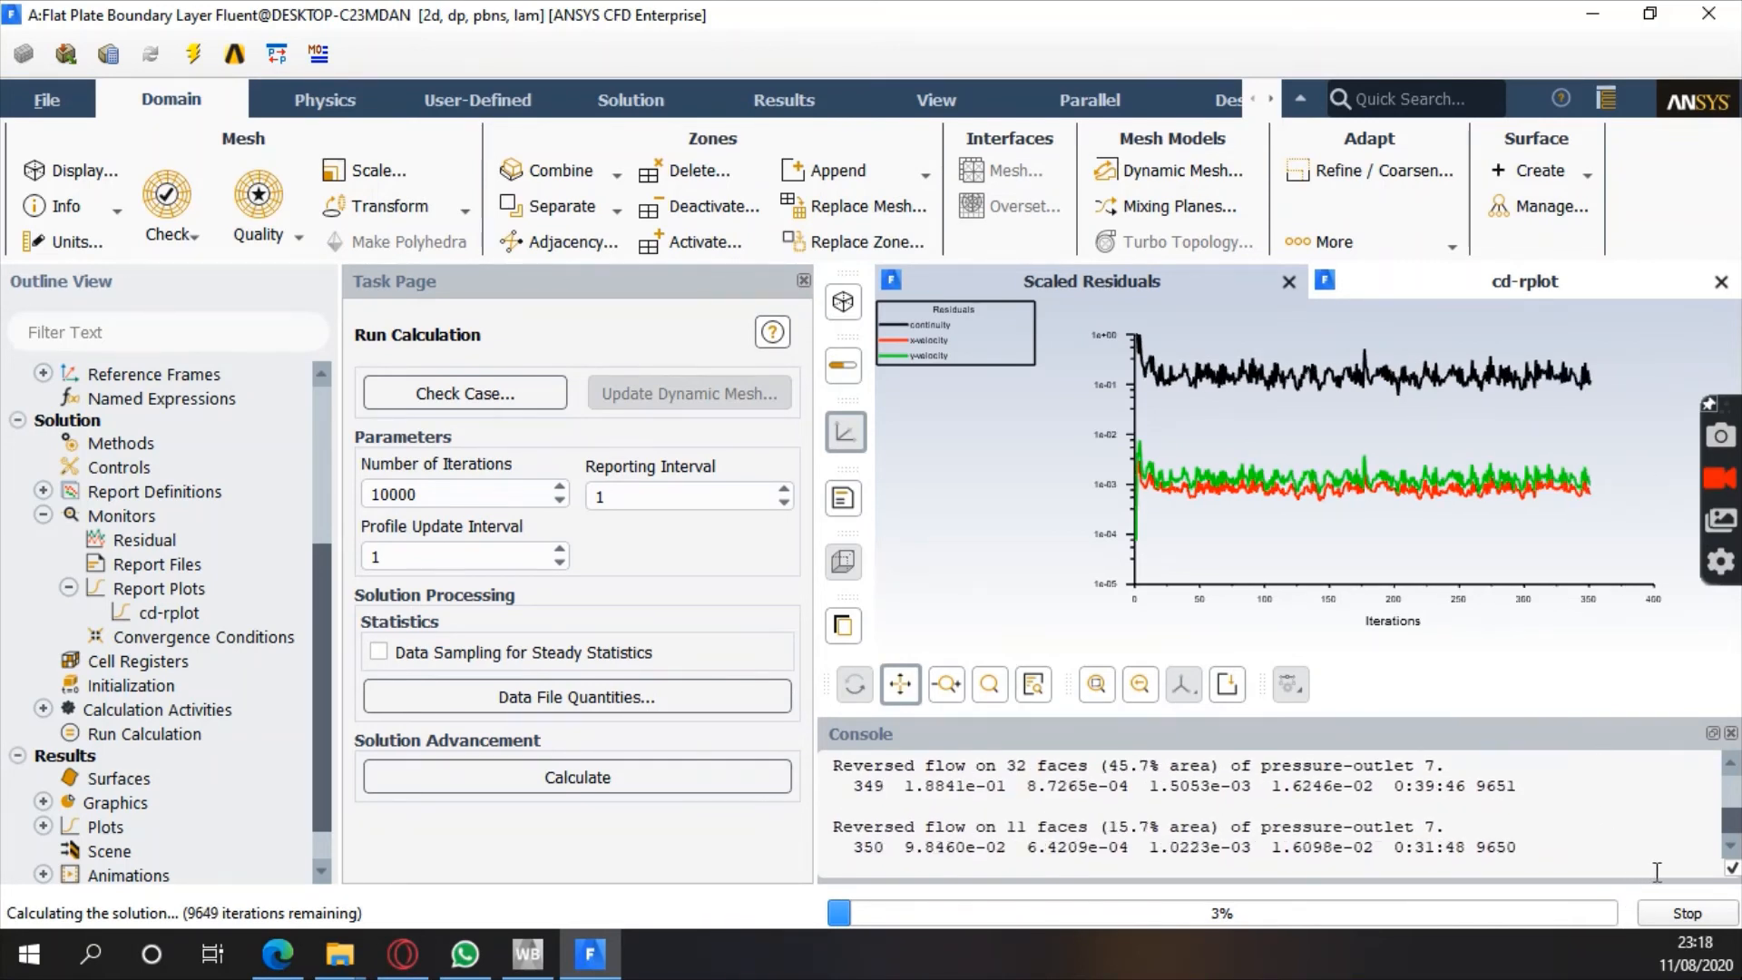
click(1680, 916)
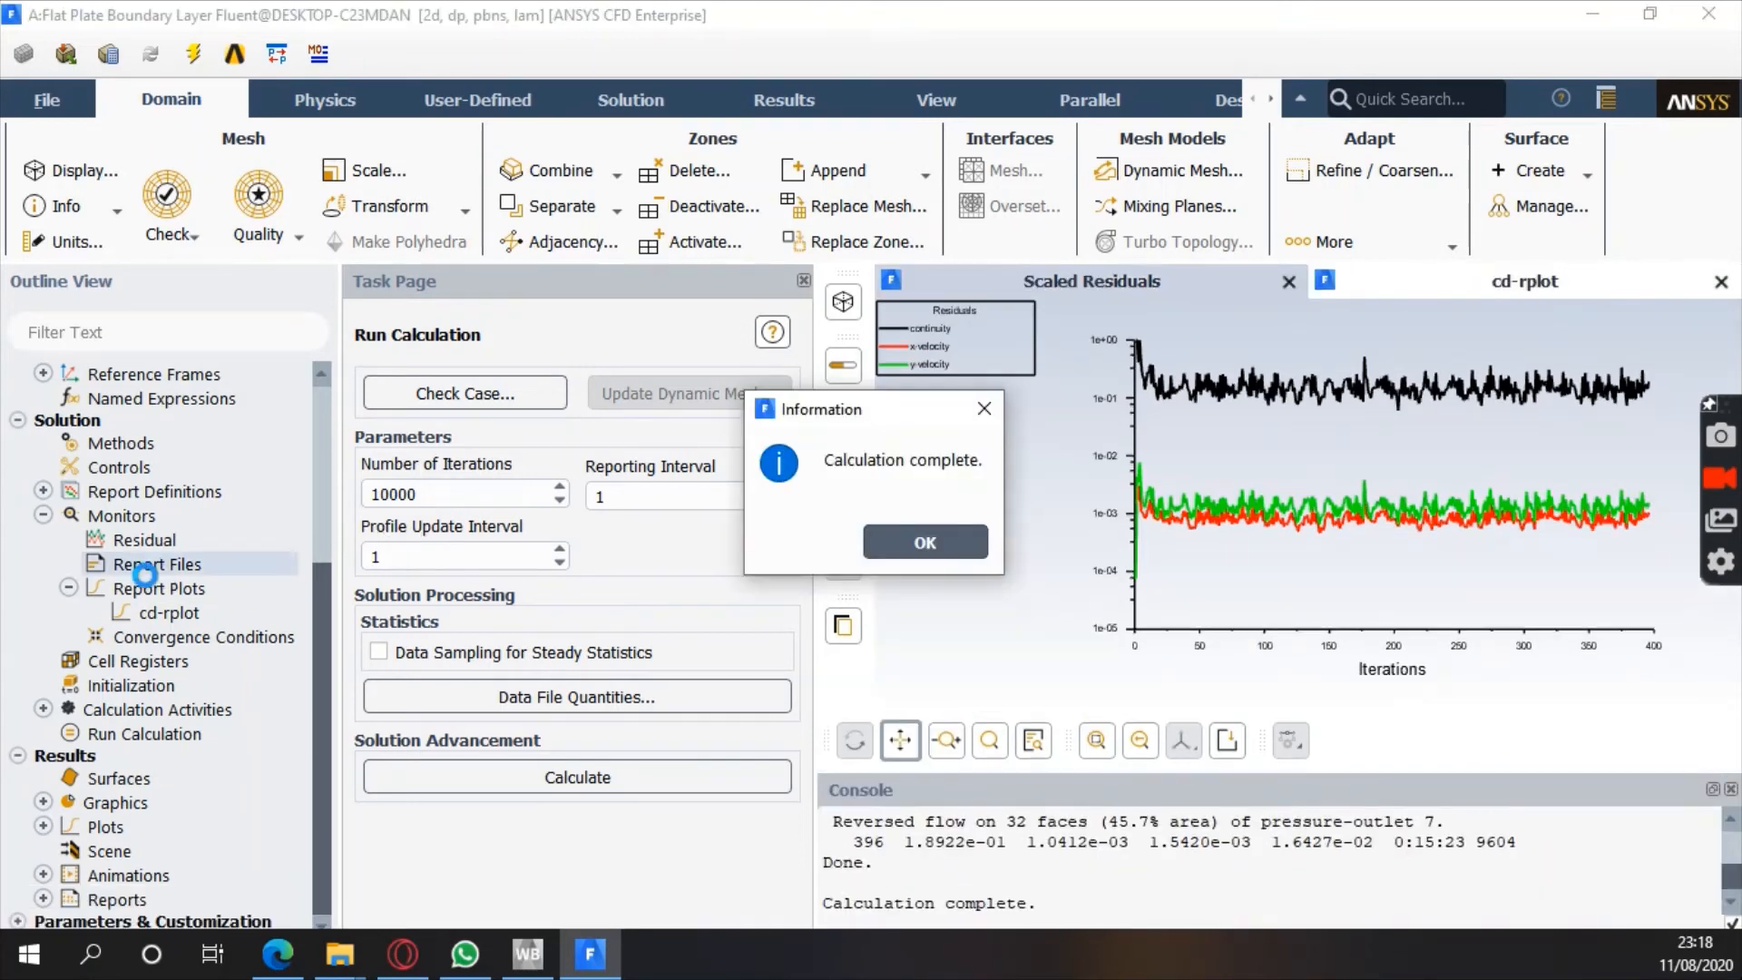
click(955, 547)
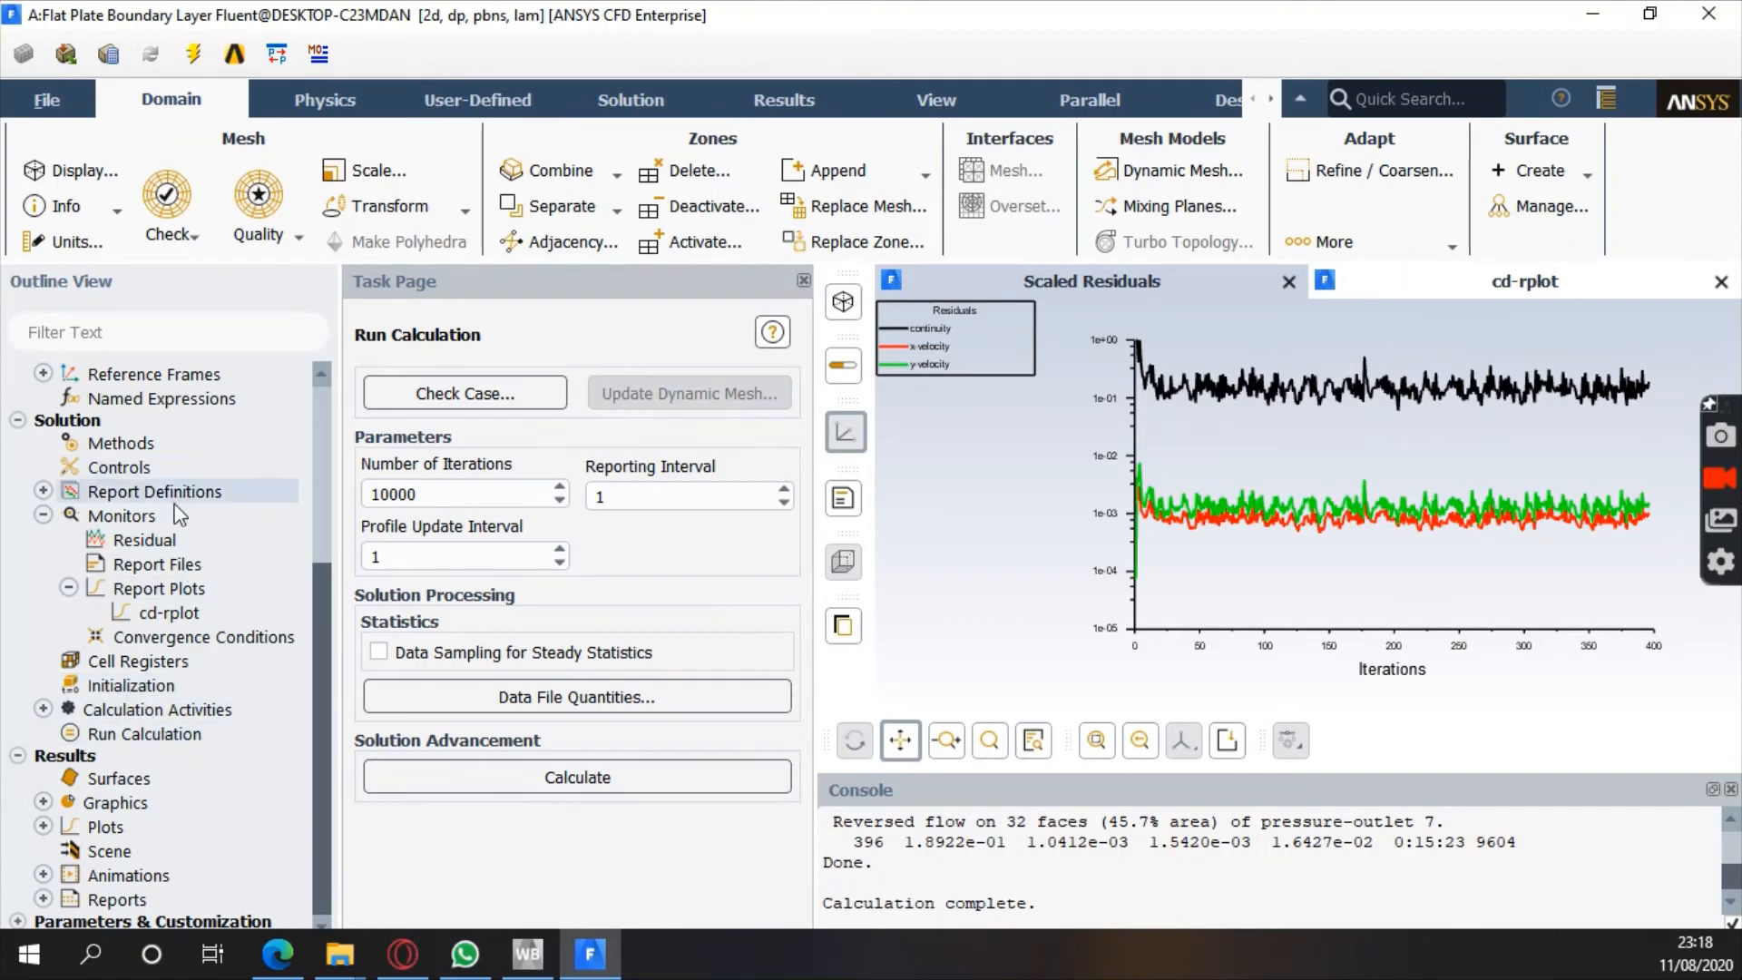
Enable High Order Term Relaxation in the solution methods and rerun the calculation, applying the settings changes to current and future calculations
click(122, 443)
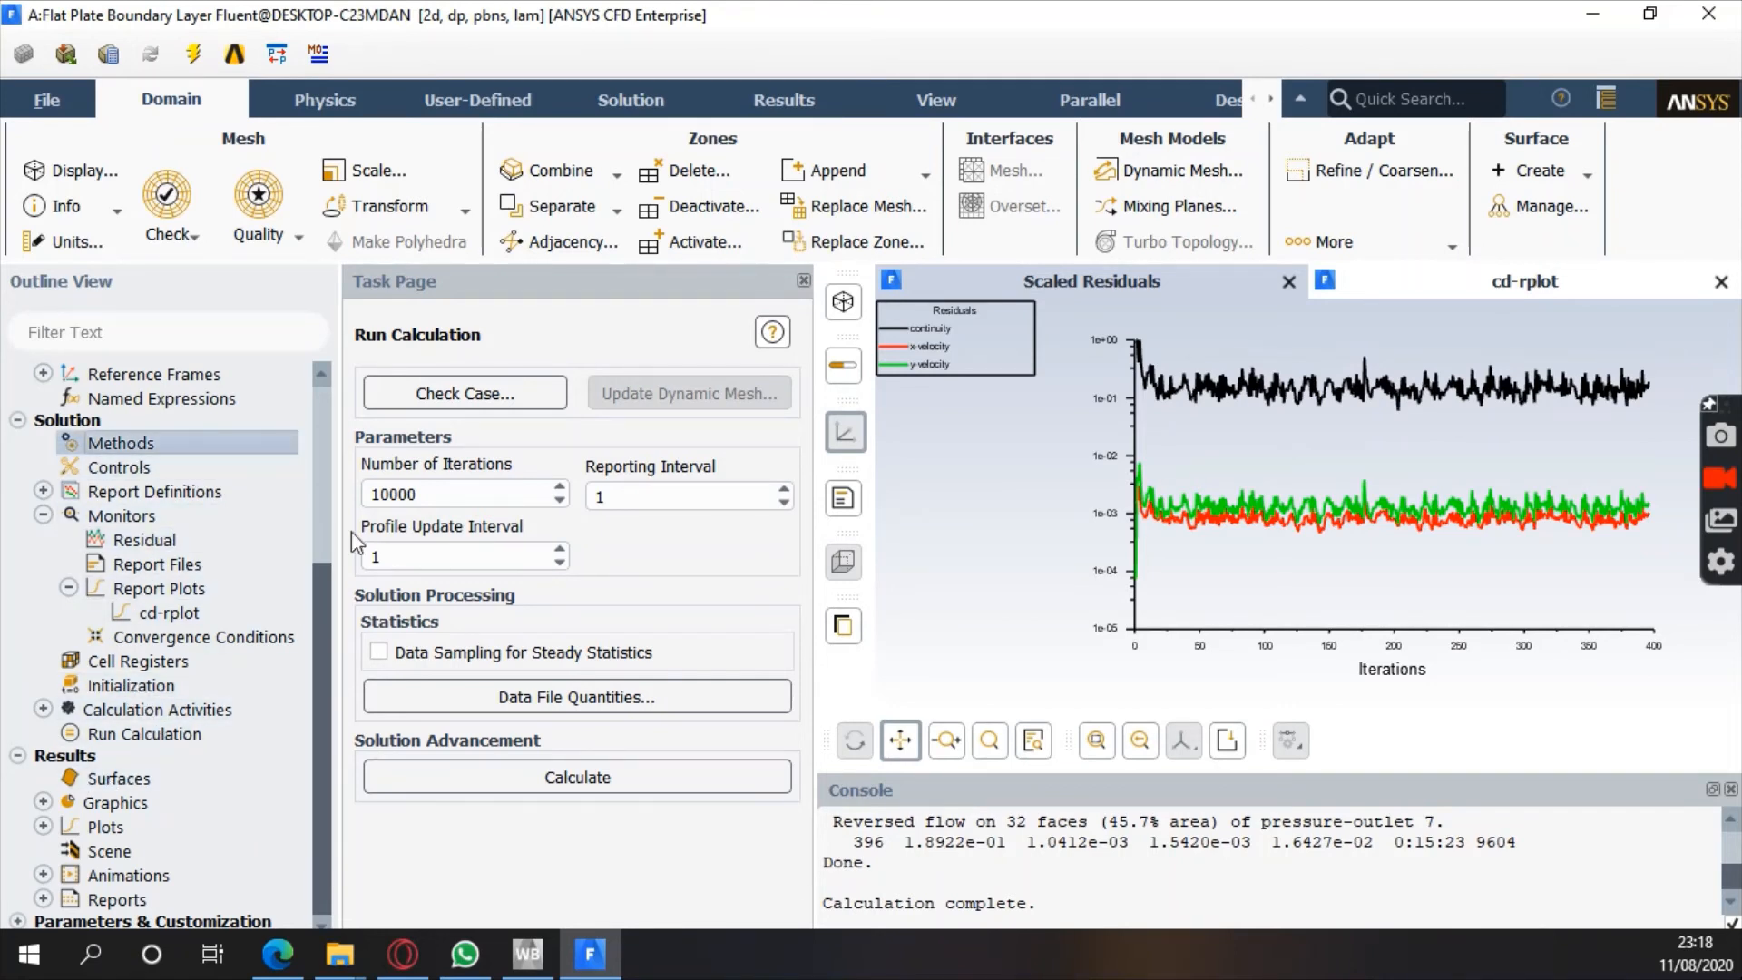
click(421, 785)
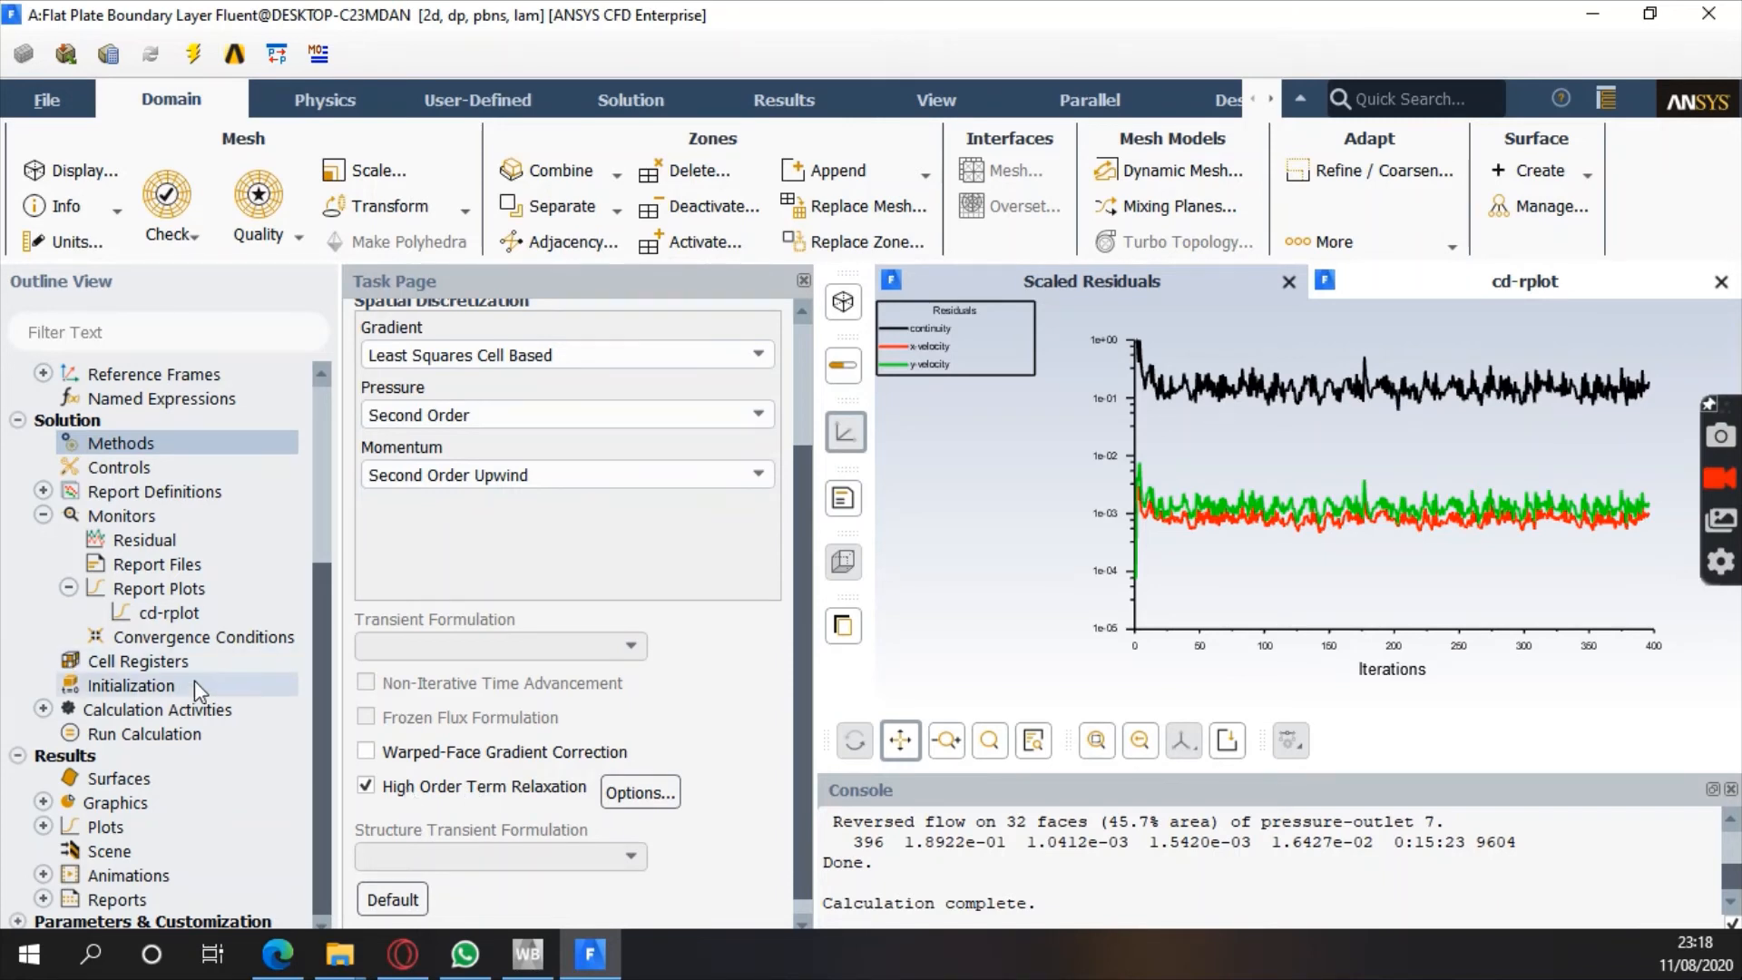
click(150, 731)
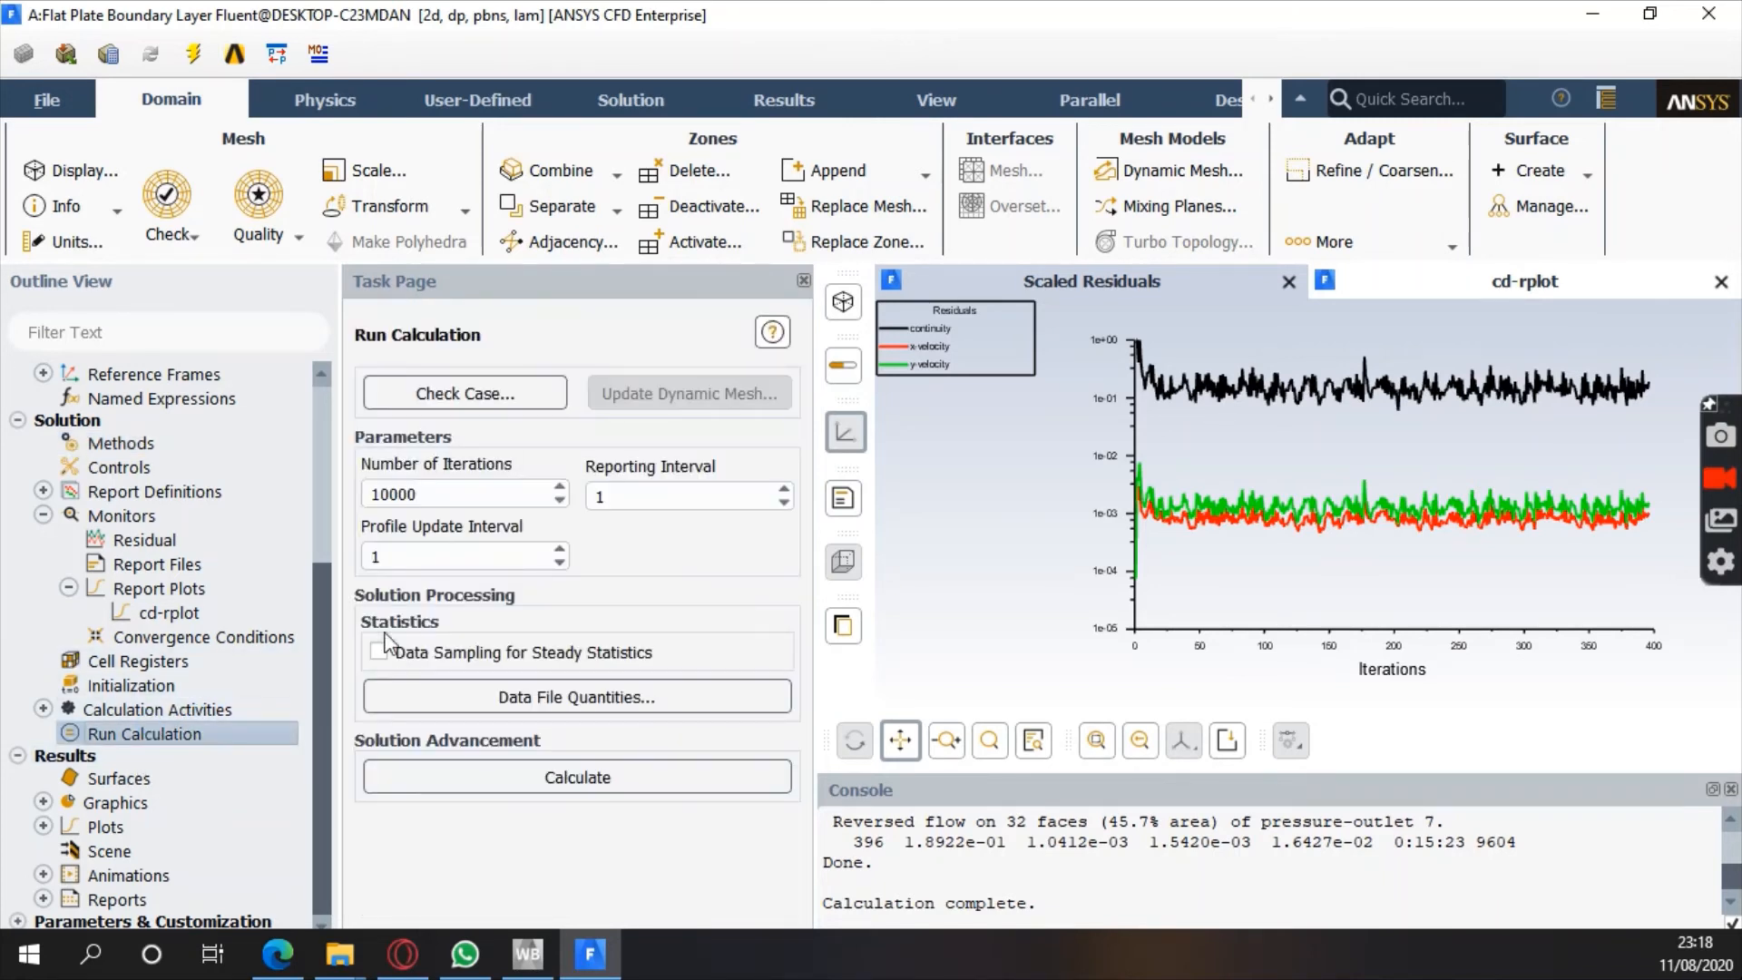
click(497, 769)
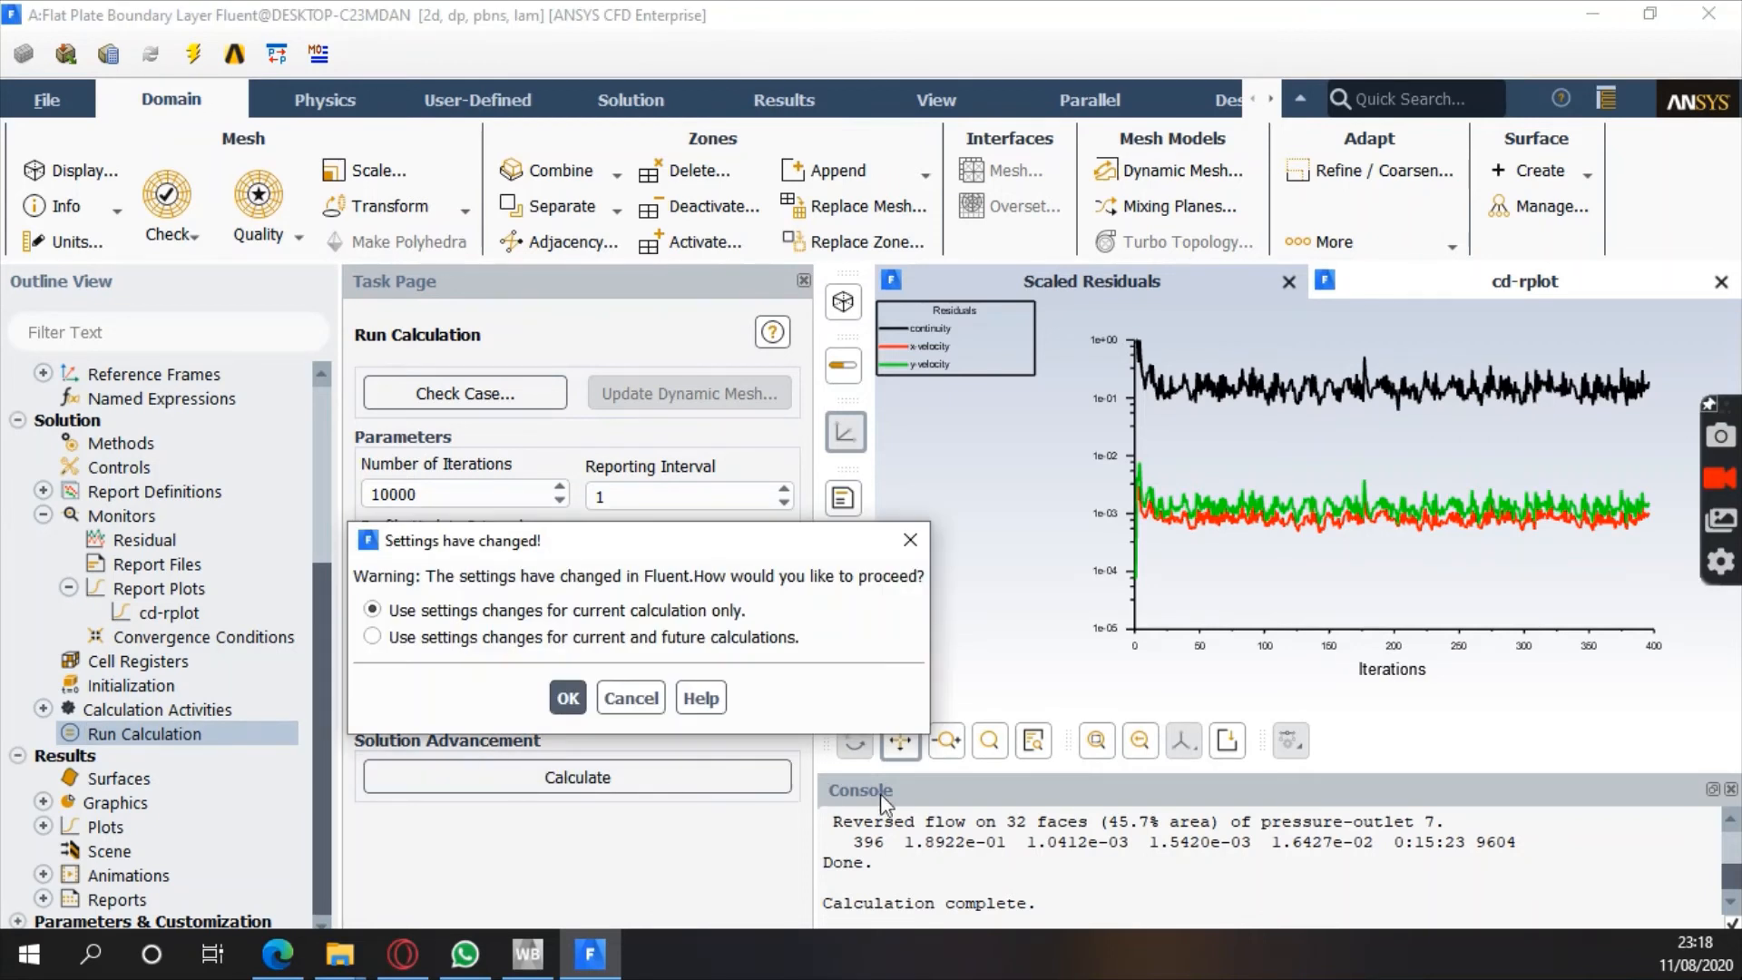
click(556, 638)
click(568, 697)
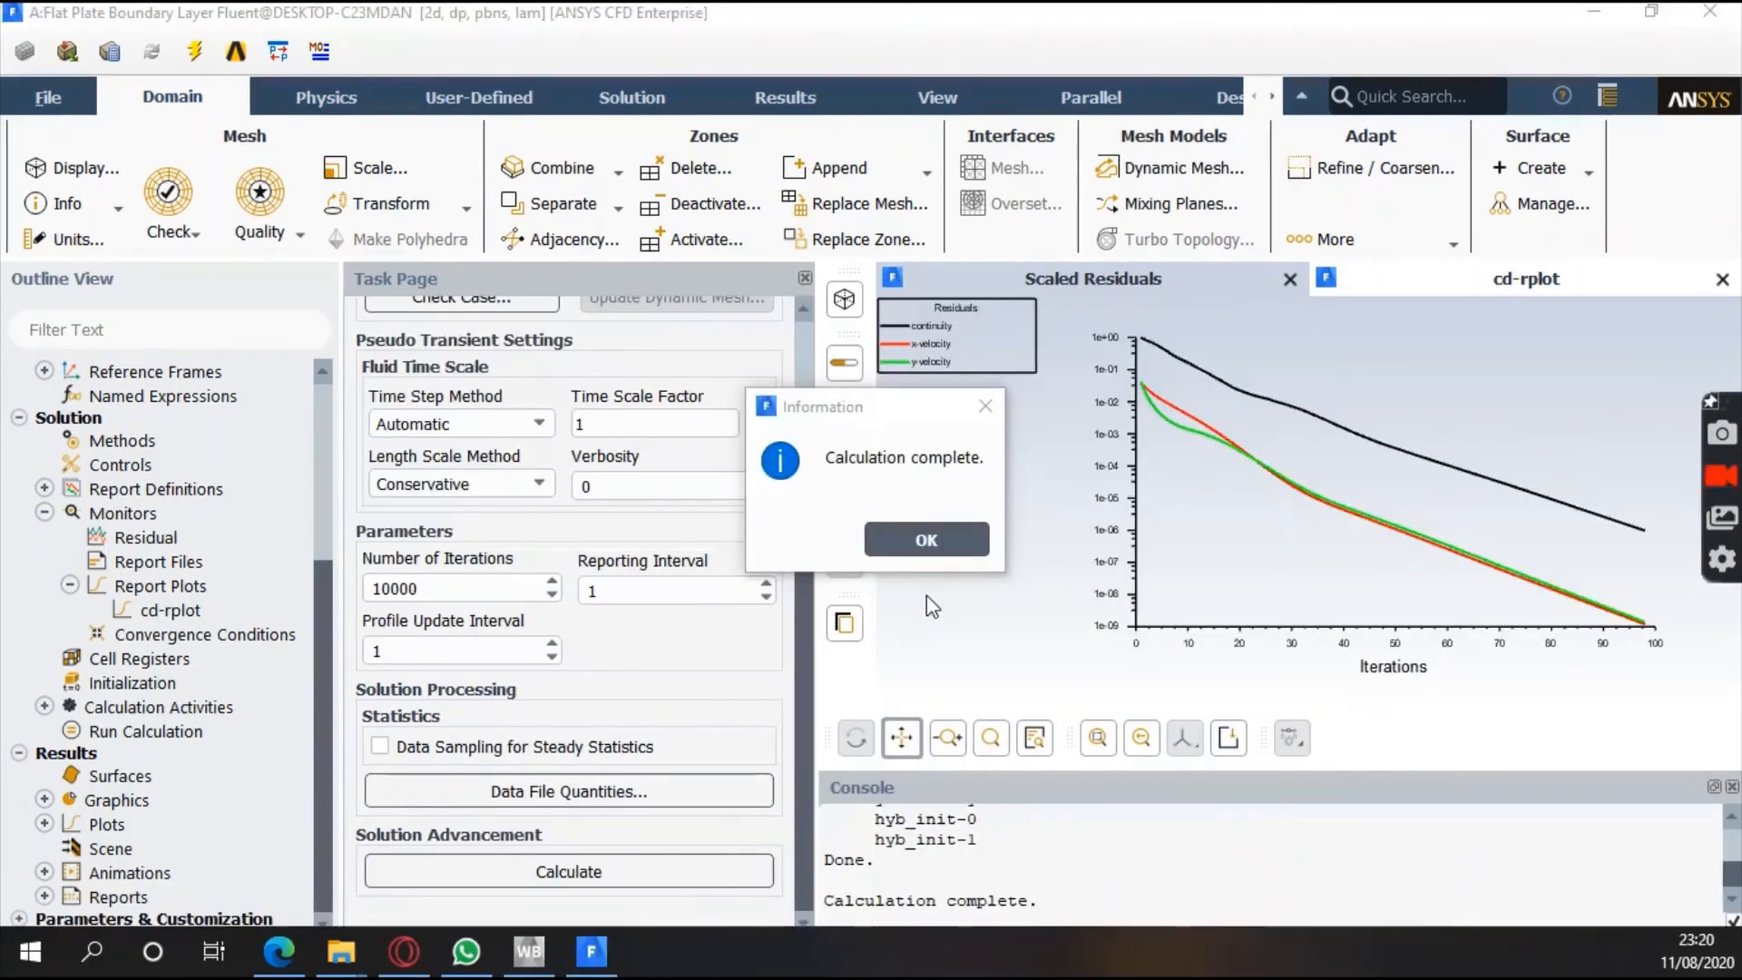
click(936, 550)
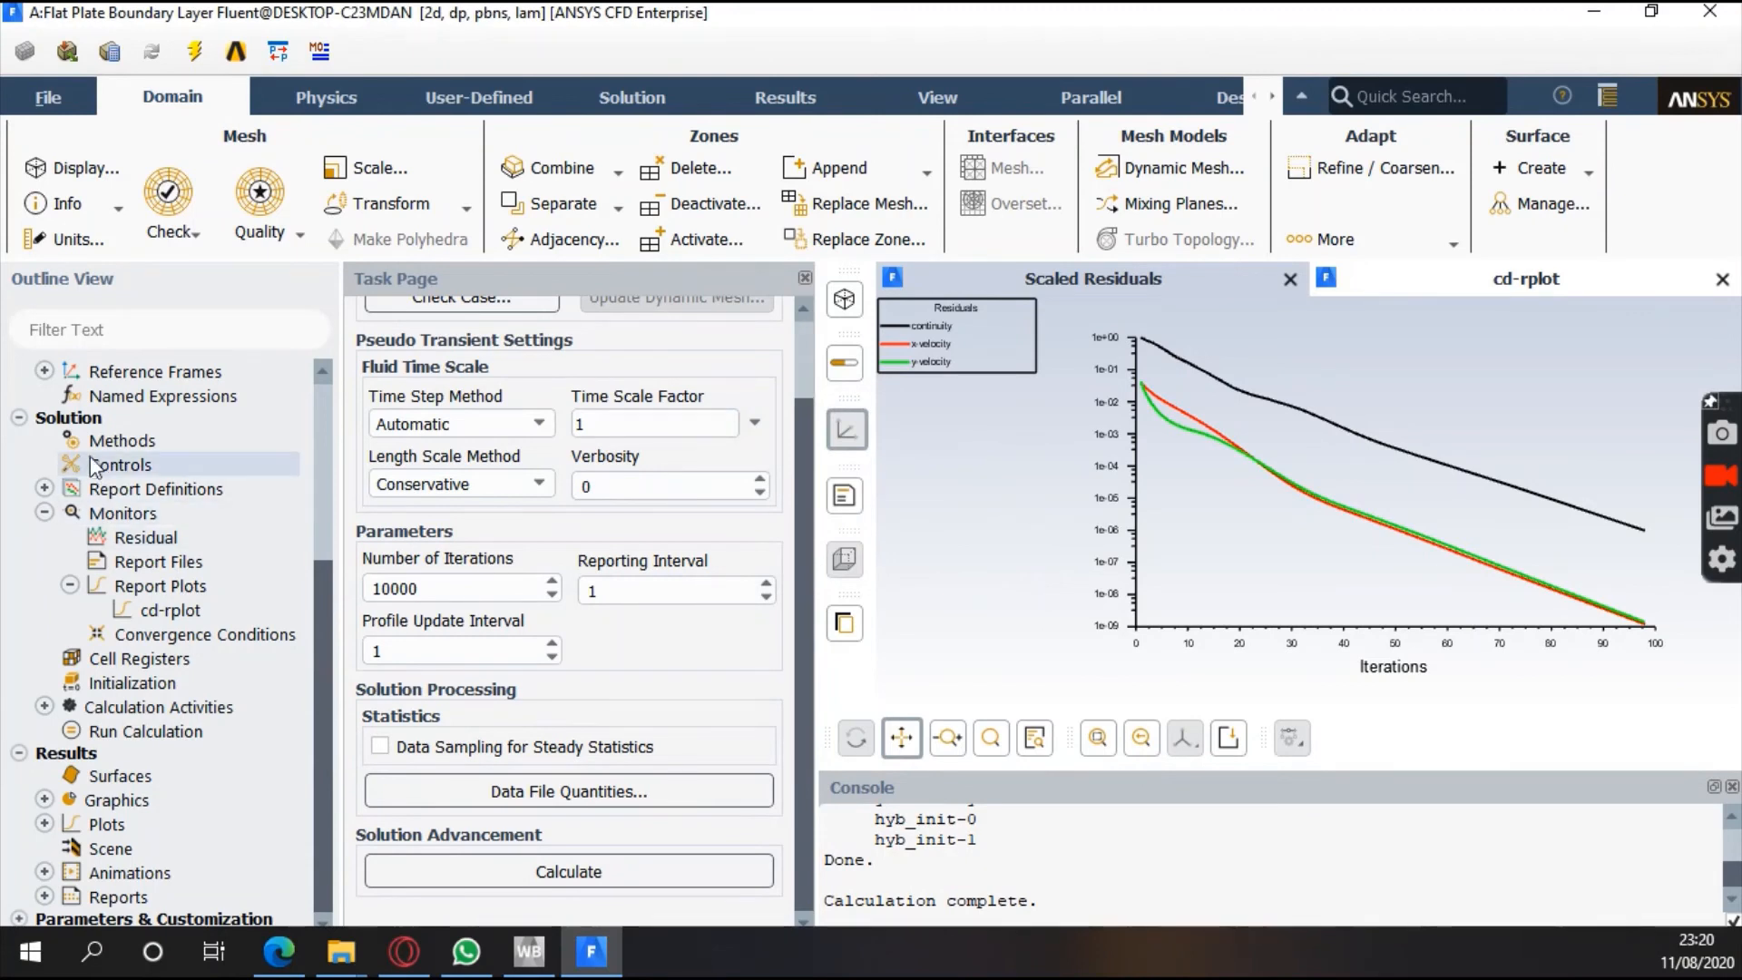
Open the Solution Methods and examine the coupling scheme, spatial discretization, Pseudo Transient, Warped-Face Gradient Correction and High Order Term Relaxation settings
click(121, 441)
scroll(635, 544, up, 3)
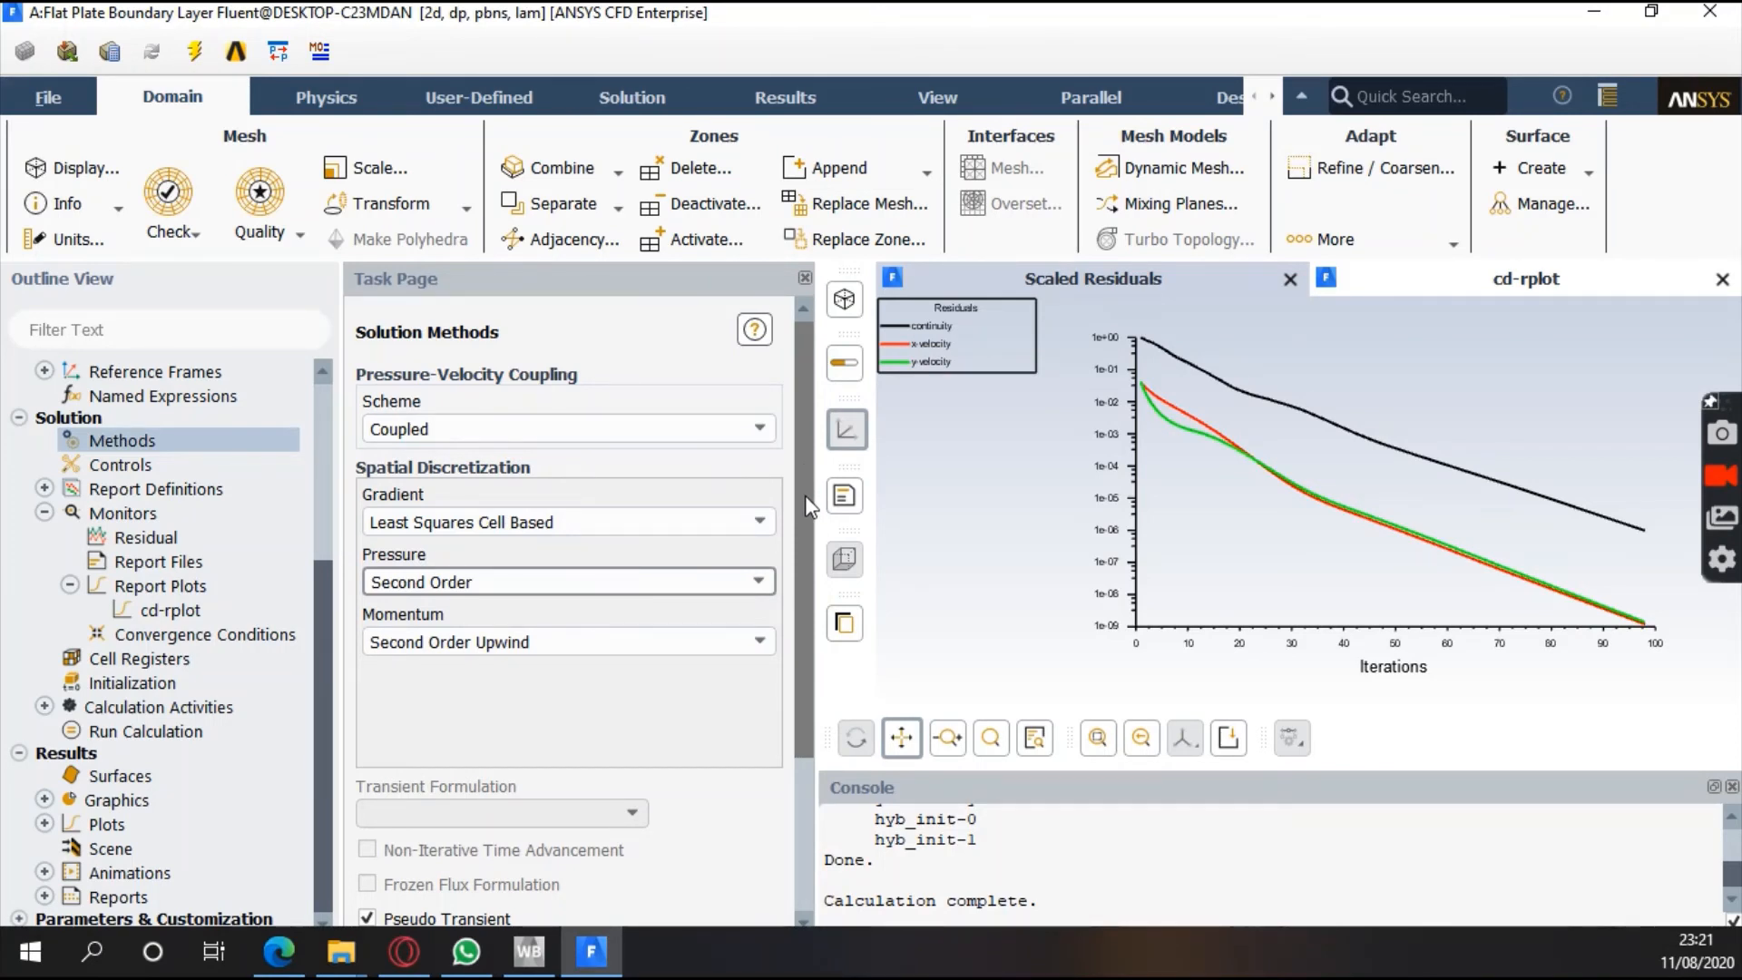
drag(802, 499, 815, 606)
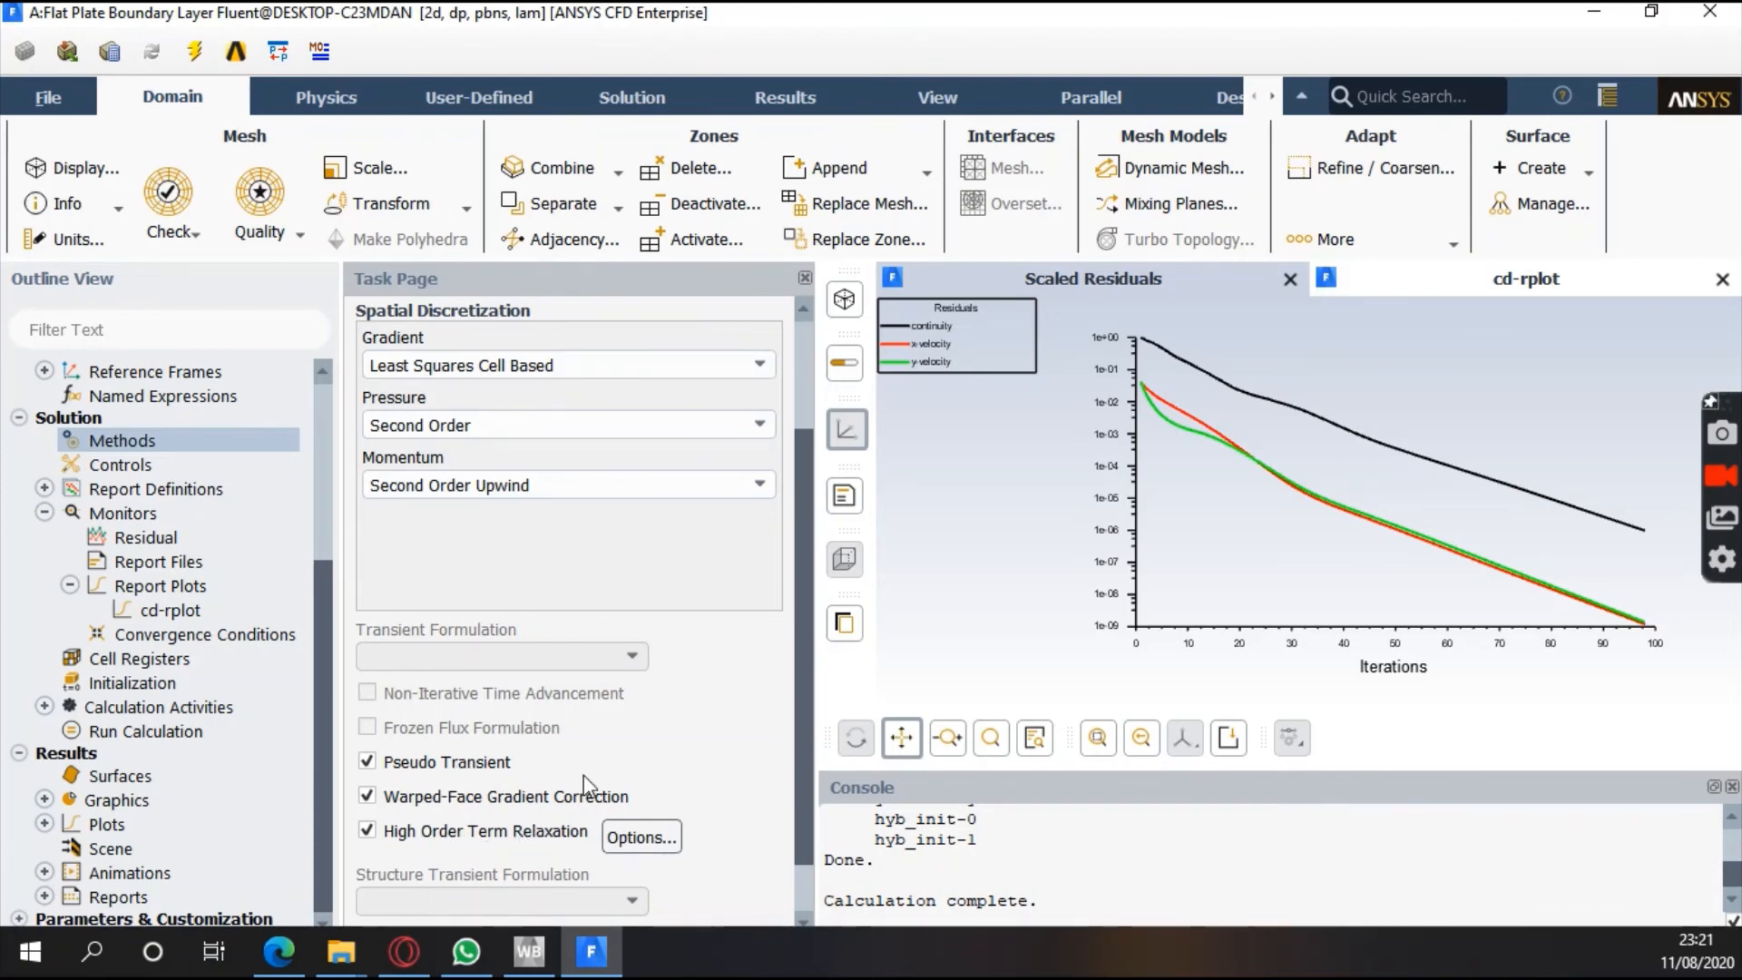
Review the Coupled scheme, spatial discretization and solver options in Solution Methods along with the outline's setup and solution branches
scroll(1078, 858, up, 5)
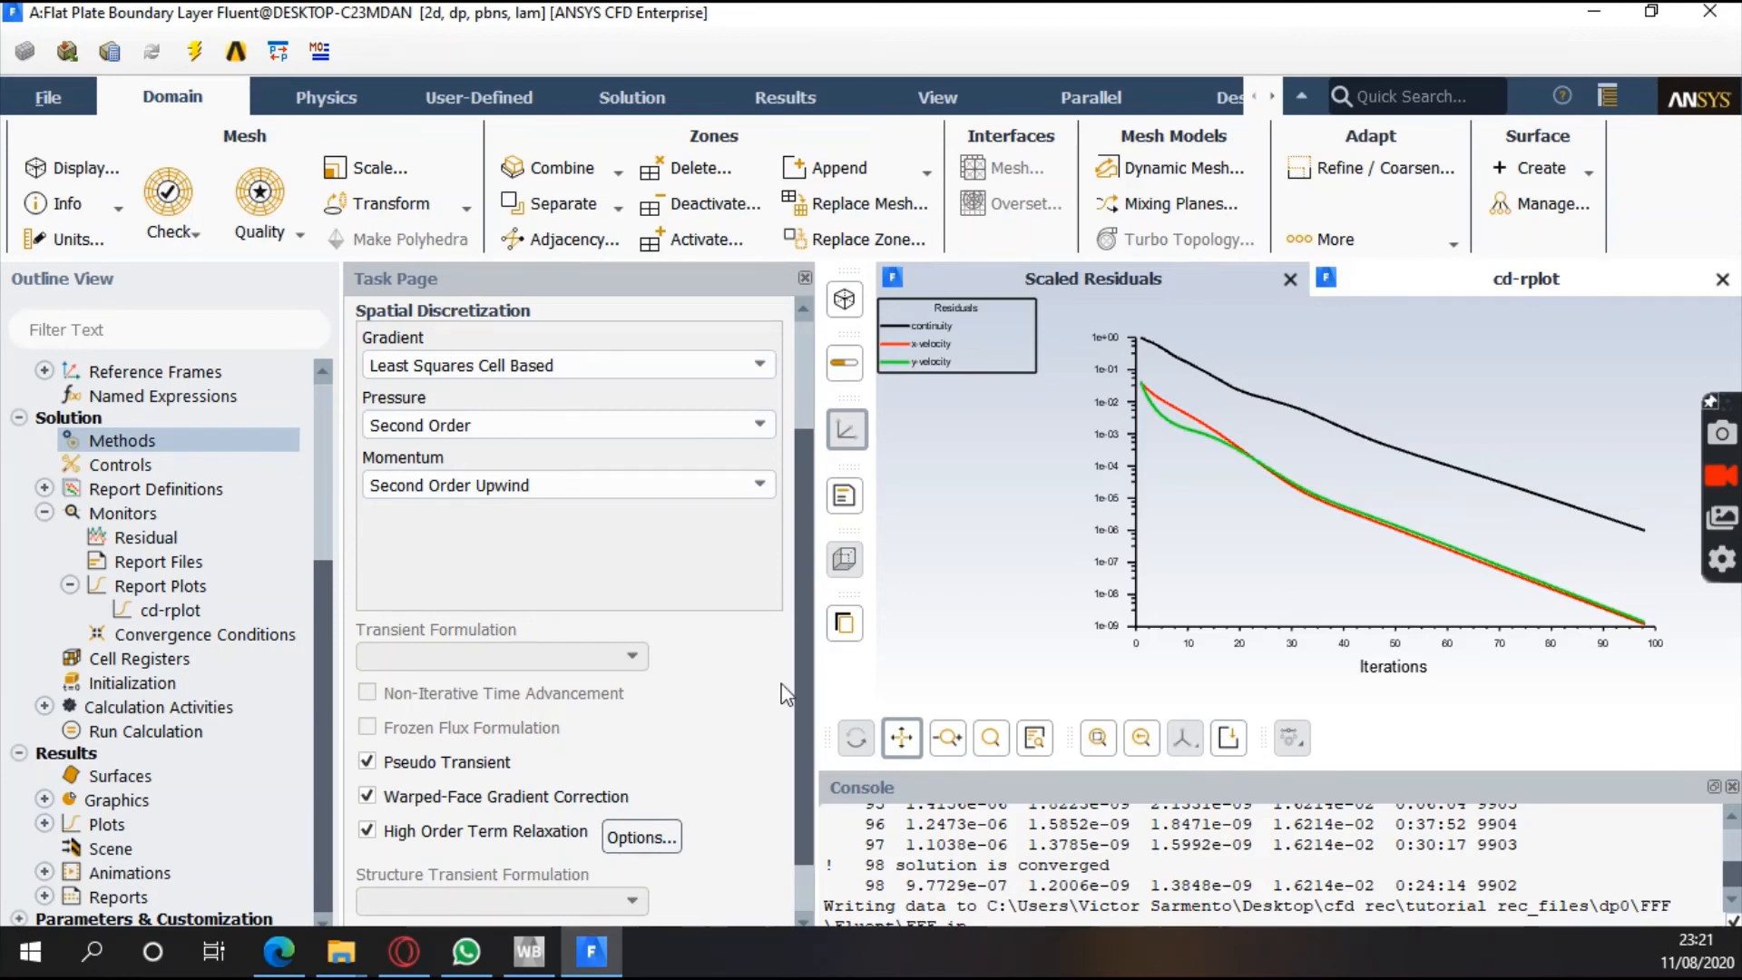
scroll(786, 694, up, 3)
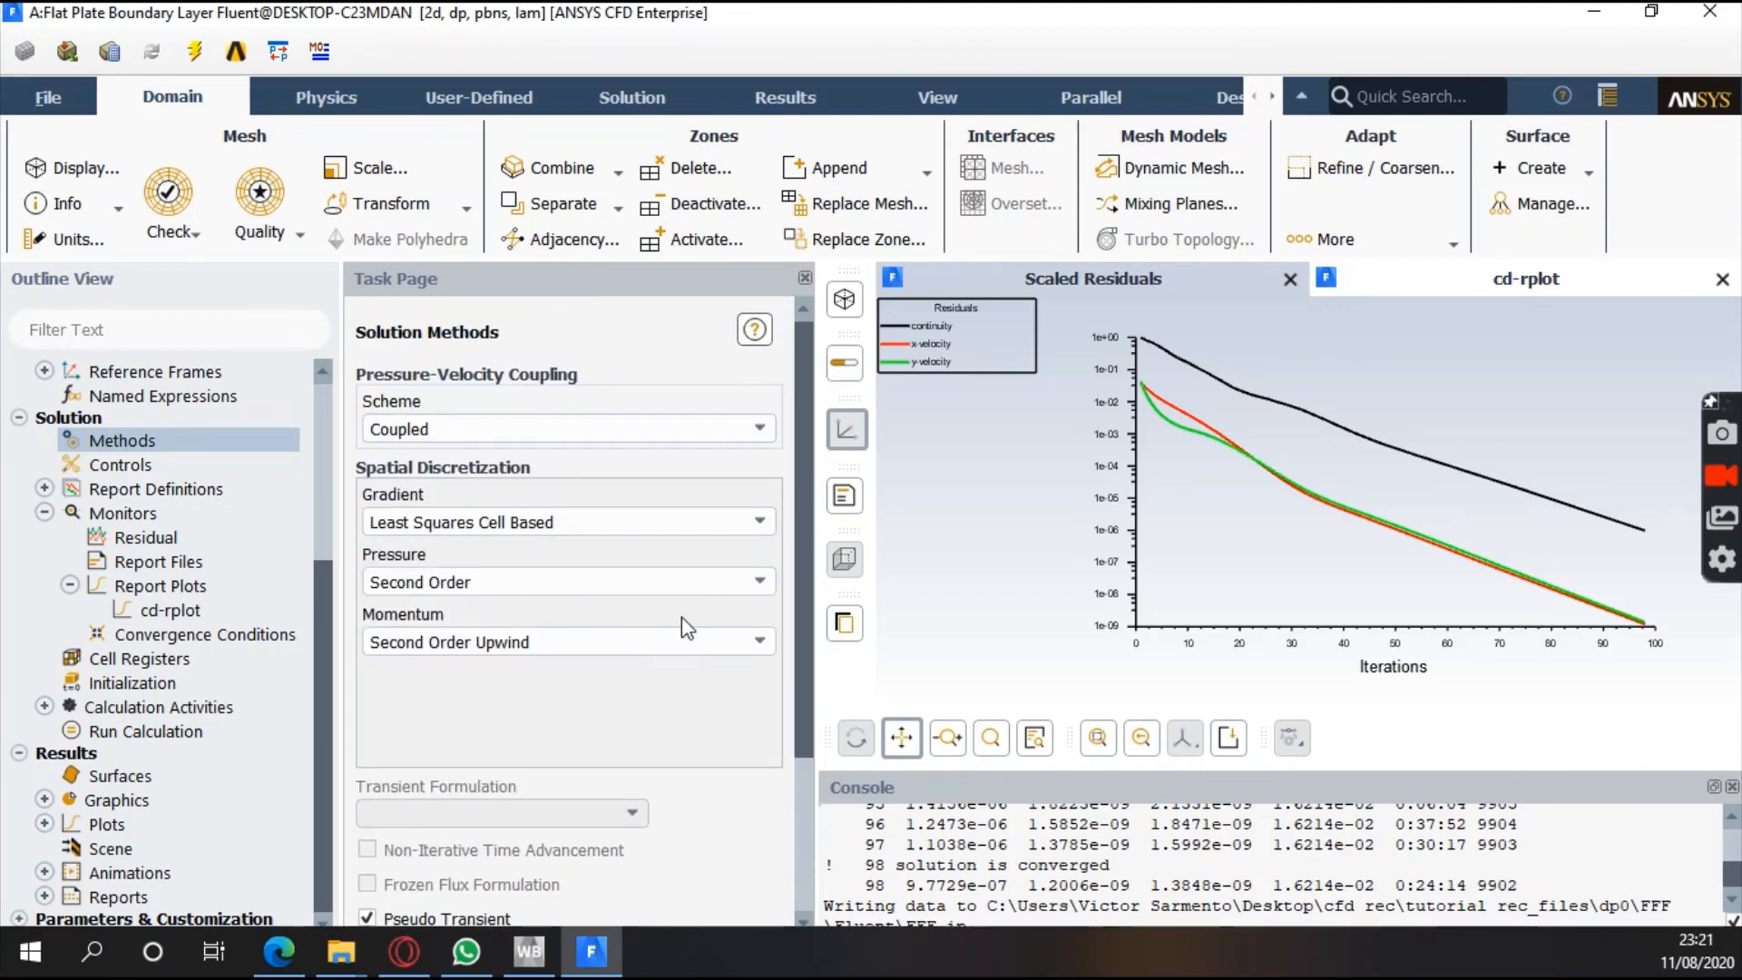
scroll(682, 617, down, 3)
scroll(696, 504, up, 3)
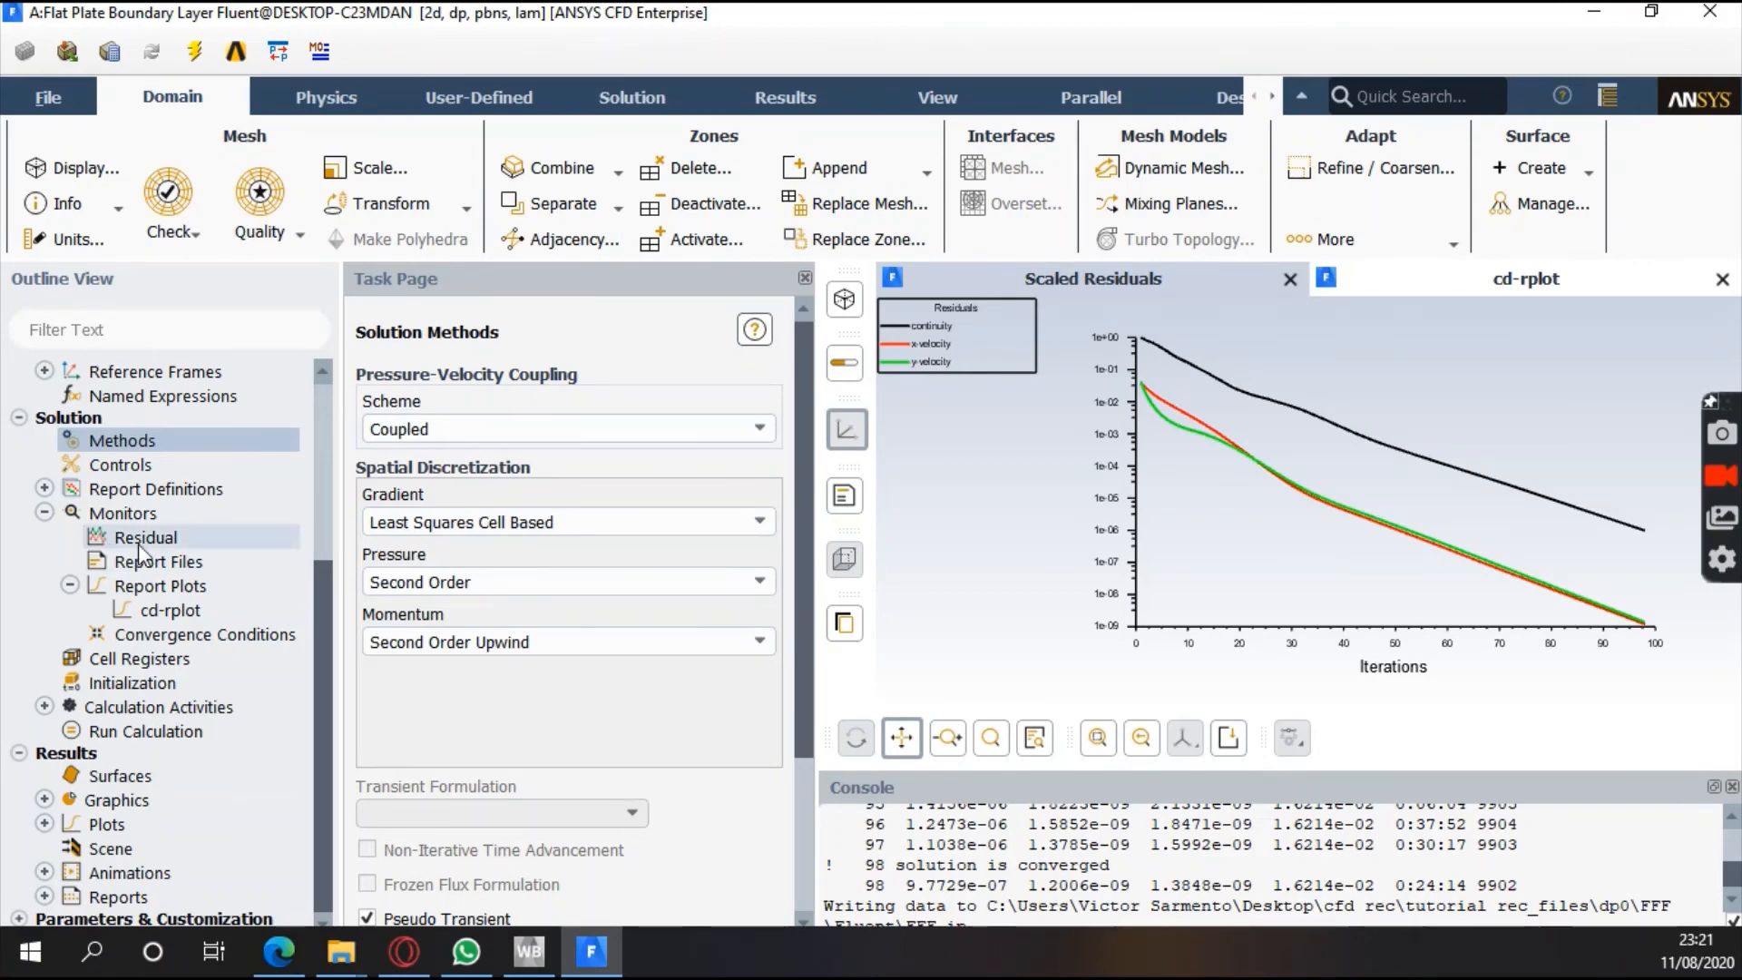
scroll(218, 680, up, 4)
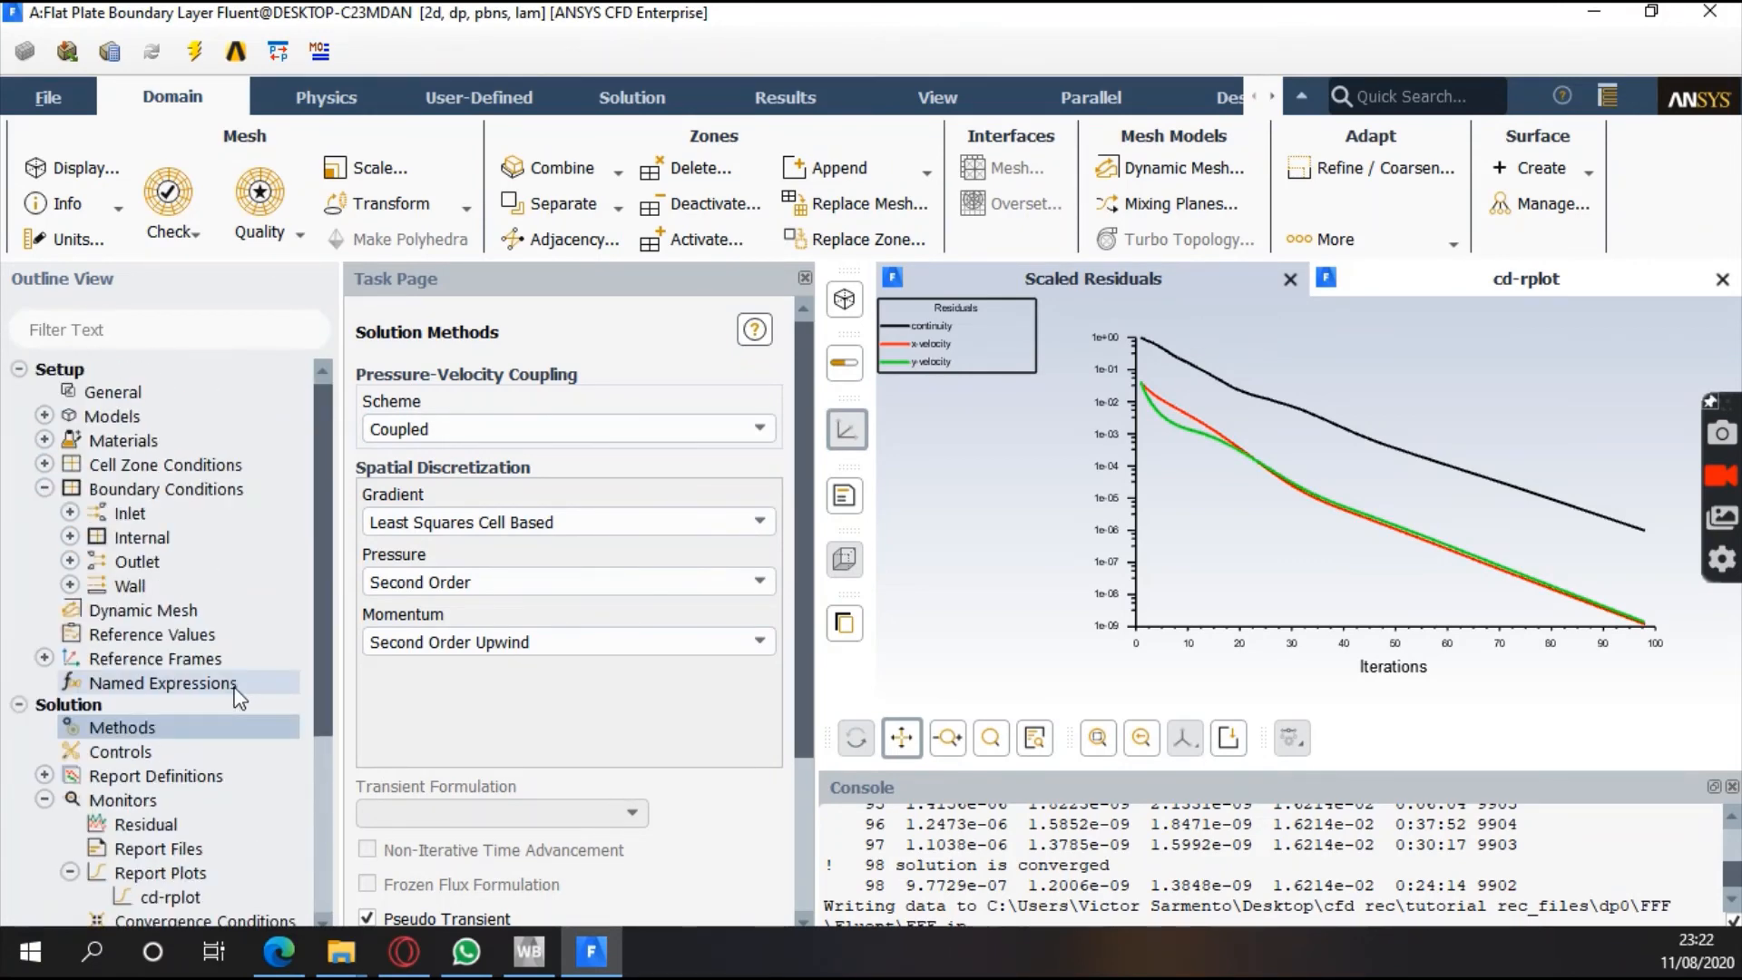
scroll(232, 694, down, 4)
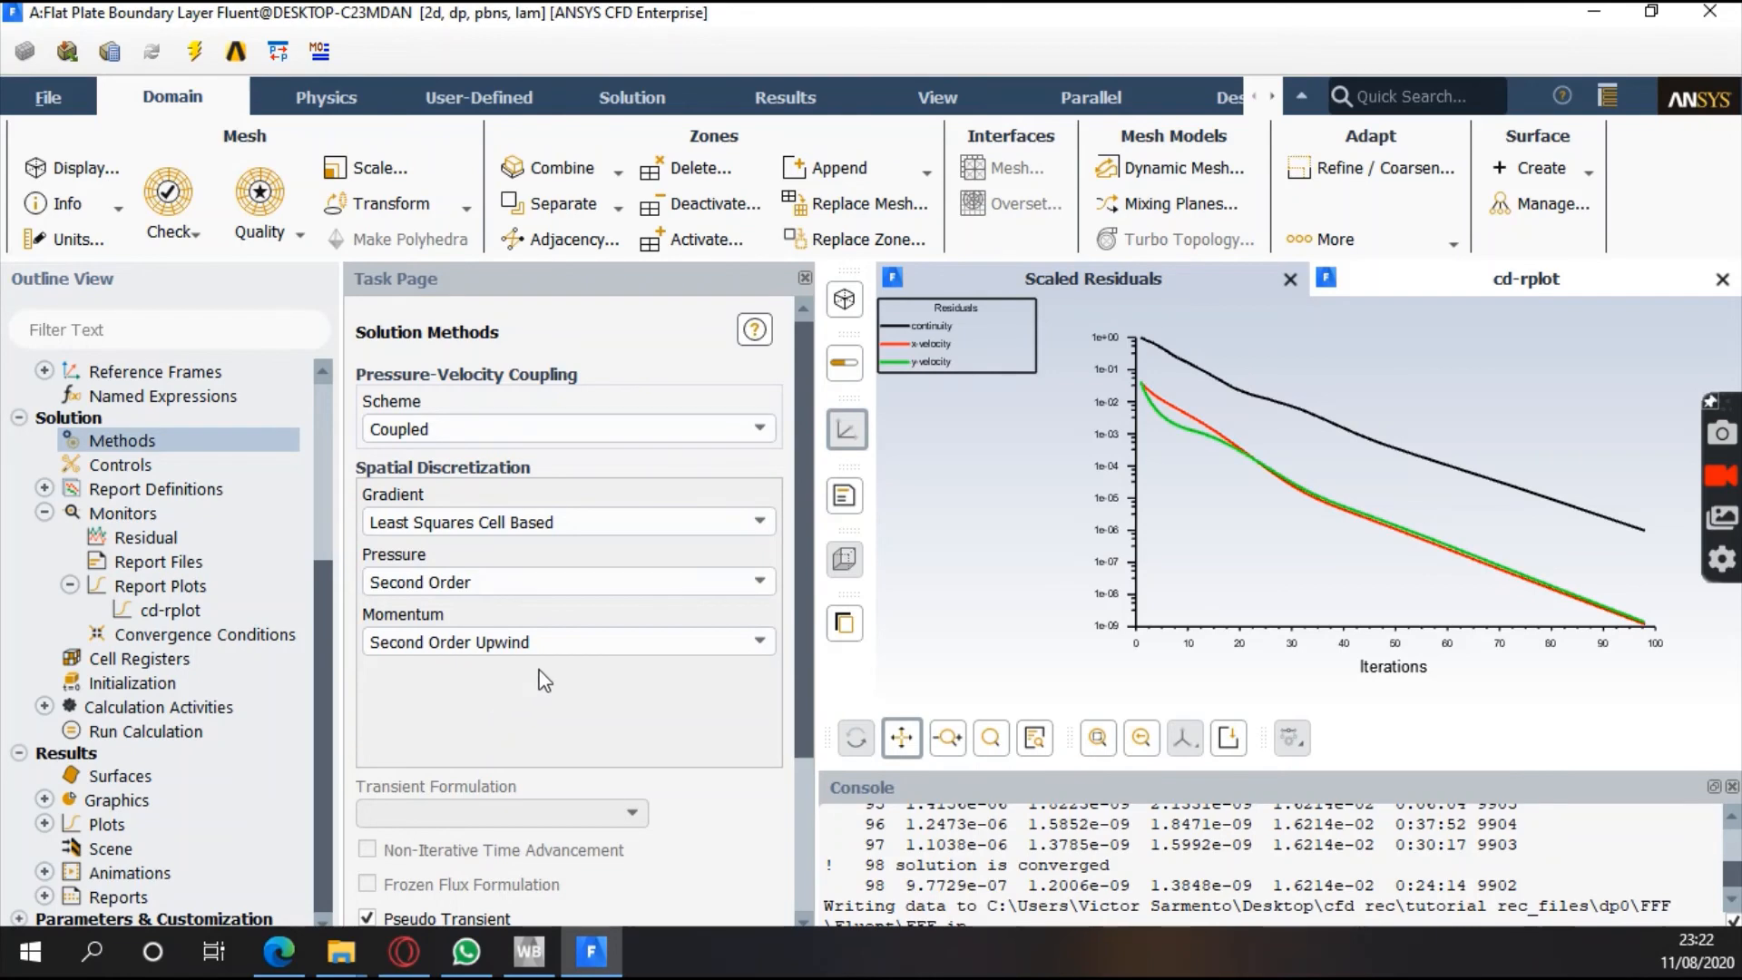
scroll(559, 707, down, 2)
scroll(556, 699, up, 2)
click(626, 97)
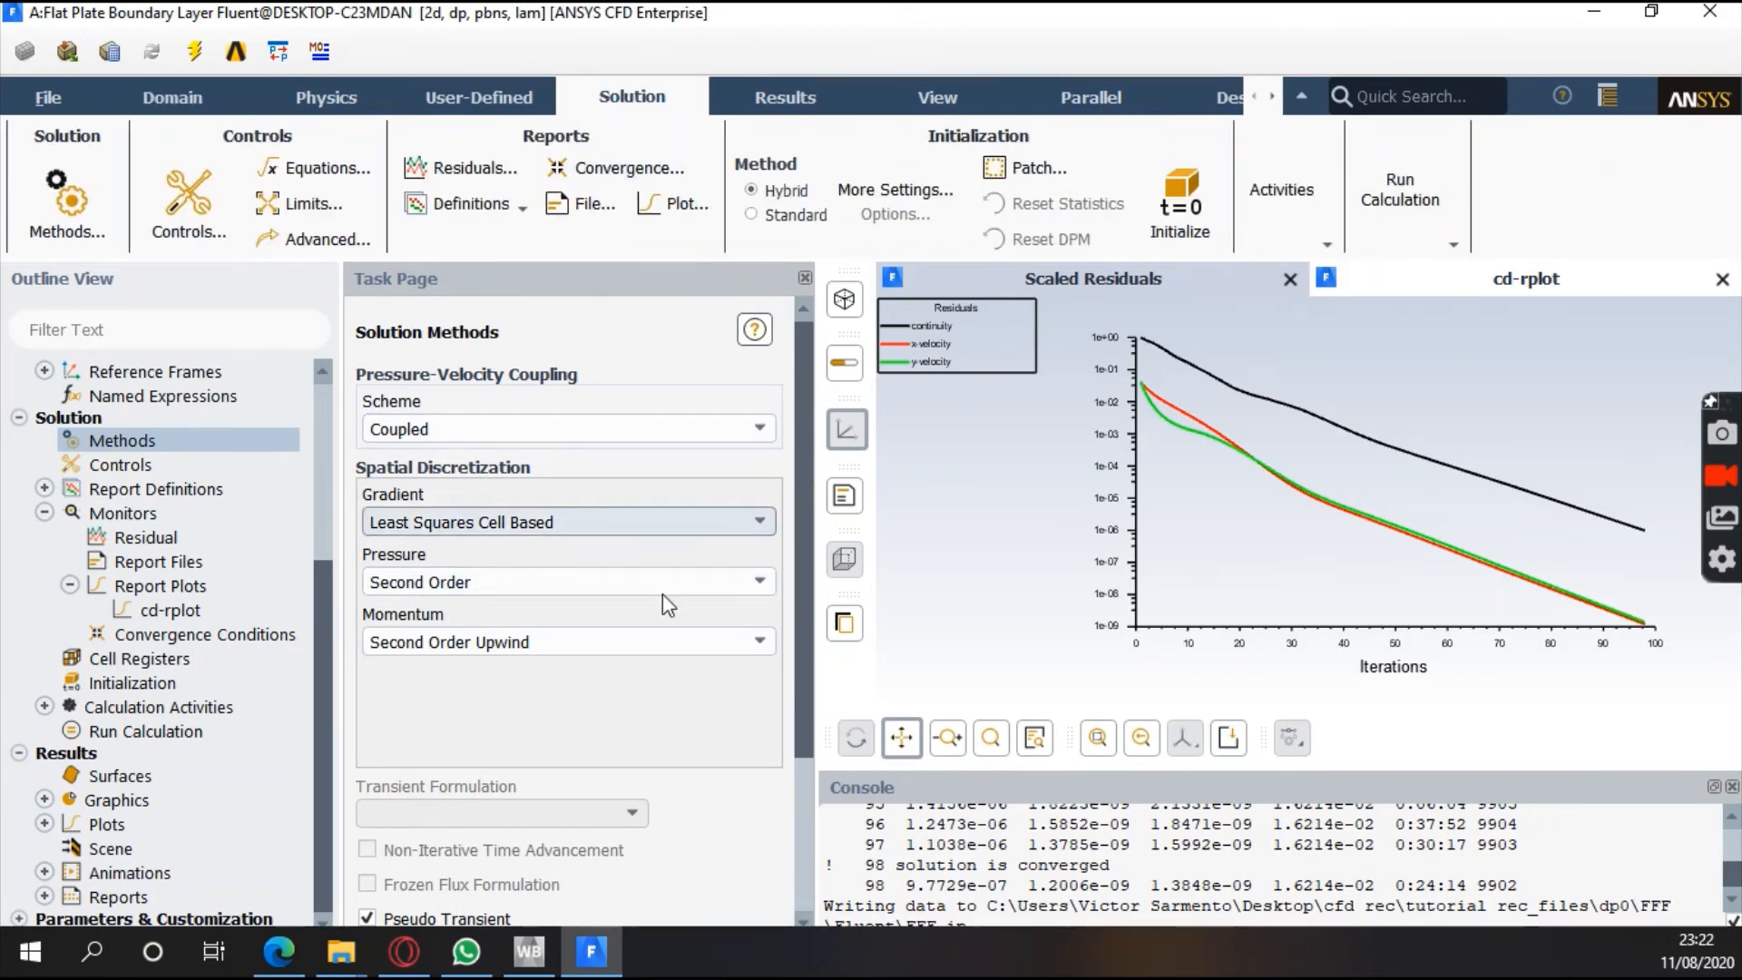
click(136, 111)
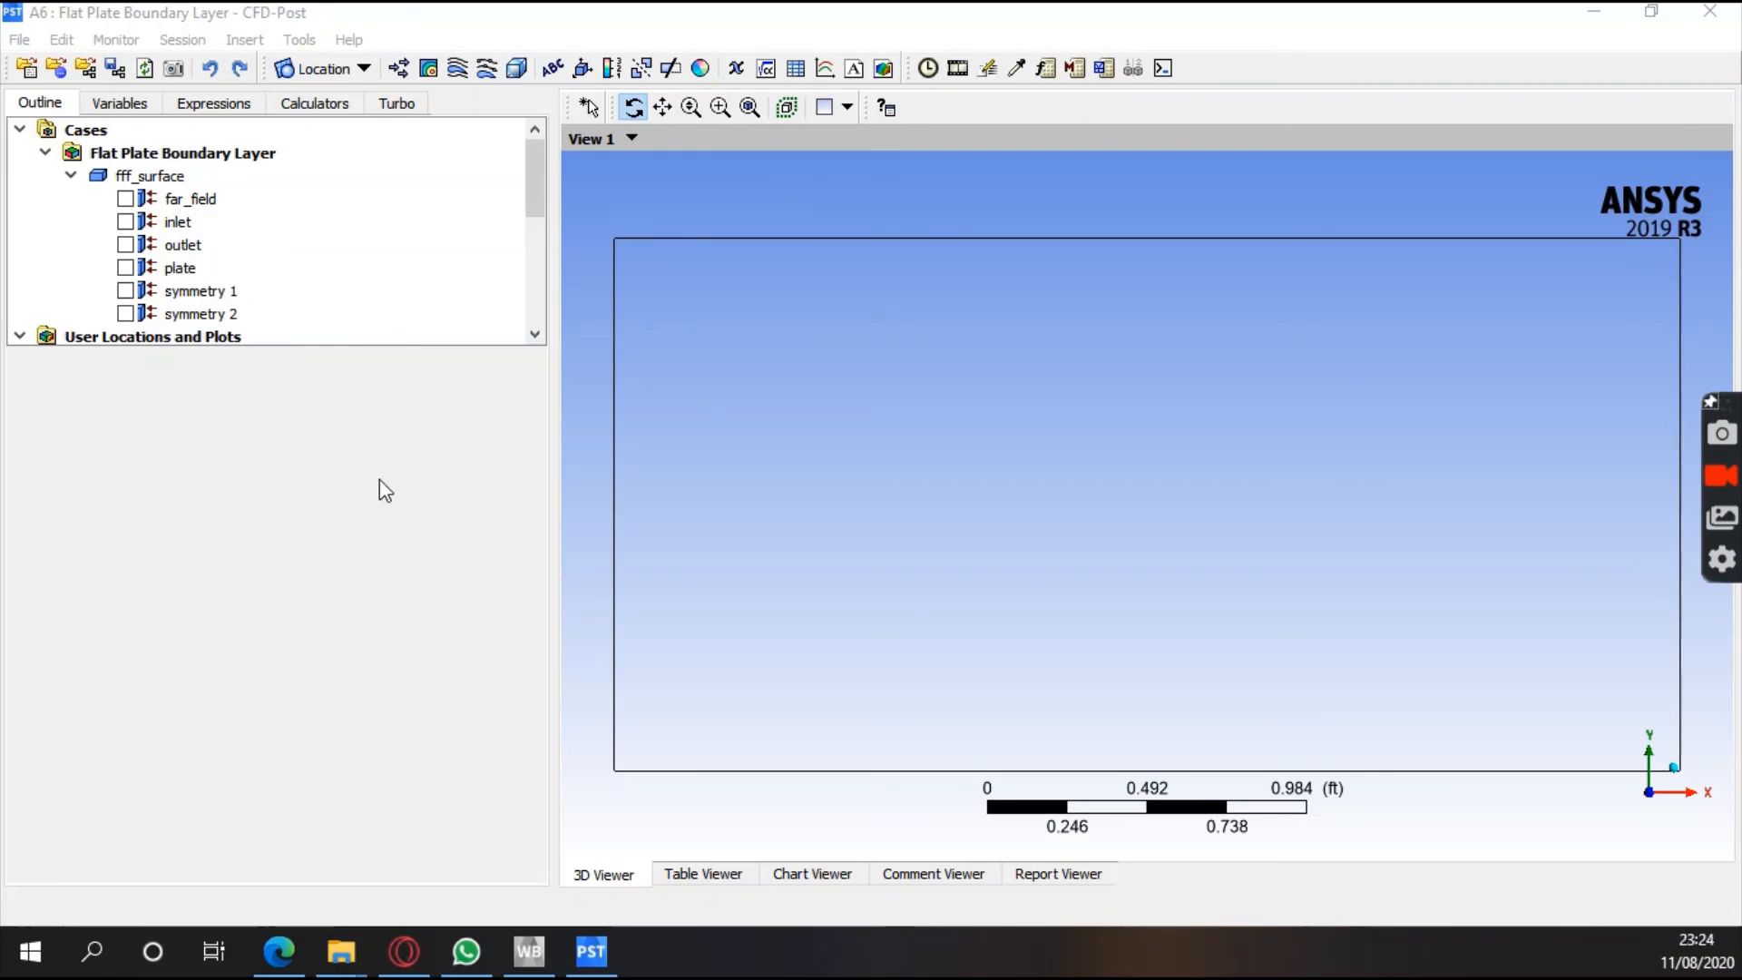
Switch to CFD-Post and inspect the domain's boundary regions and rotated wireframe, returning the view to the XY plane
scroll(372, 236, down, 2)
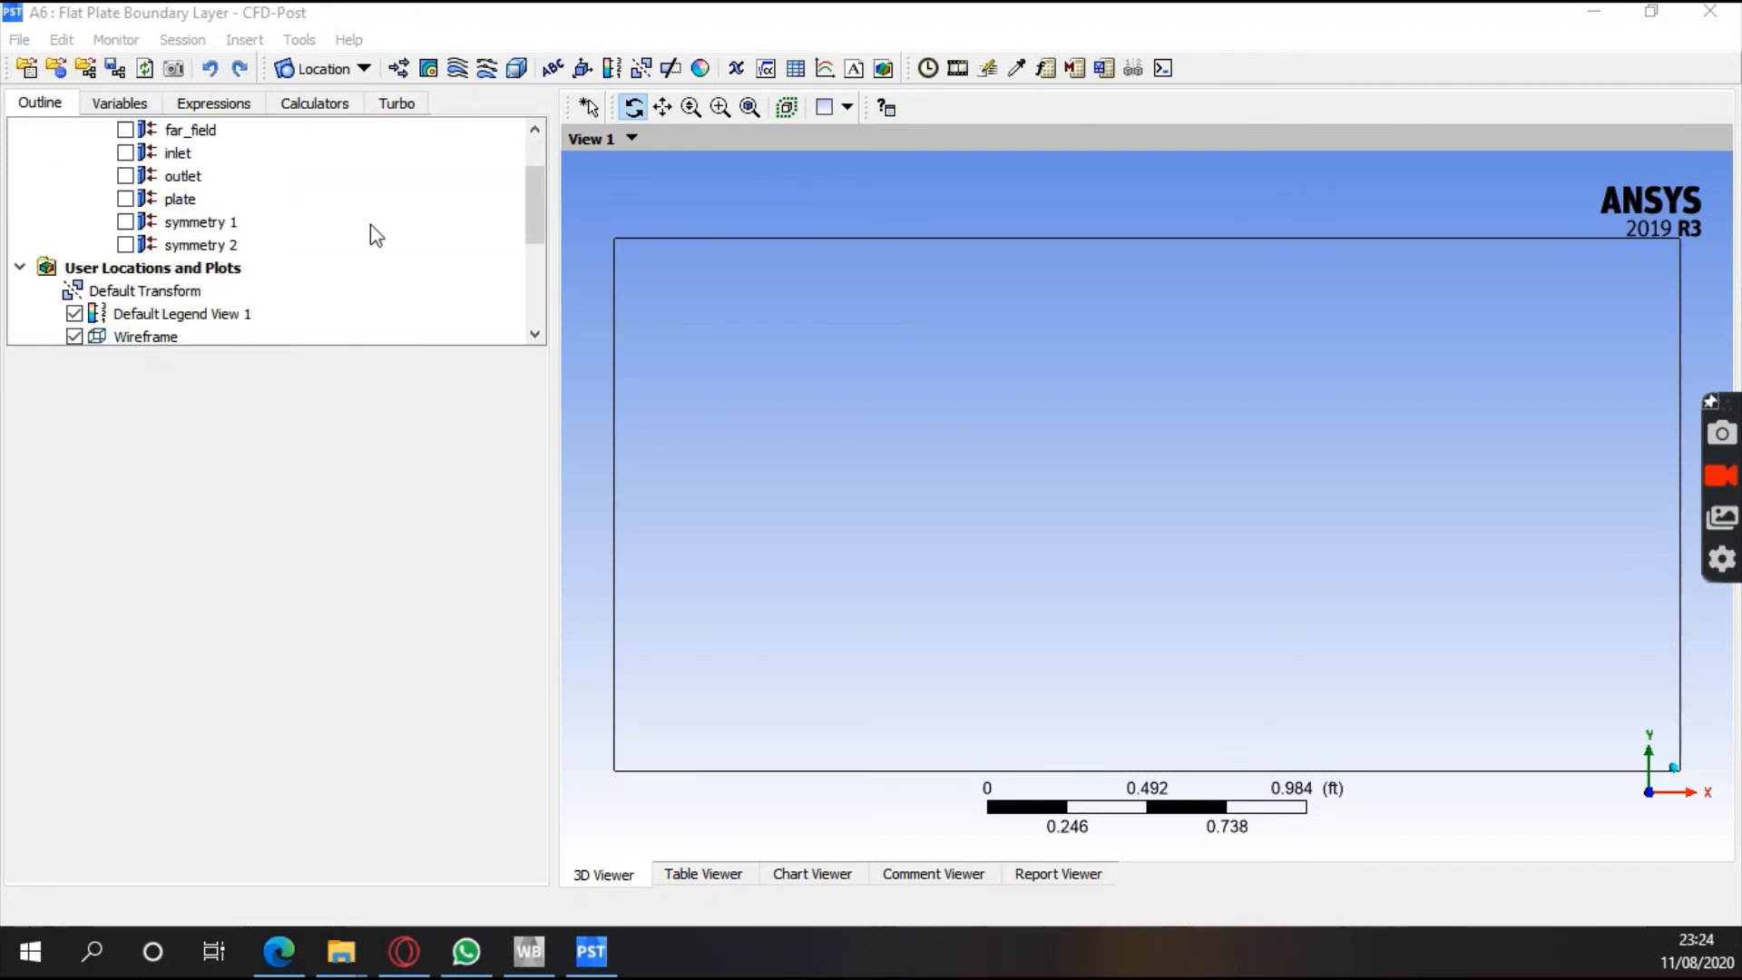
scroll(372, 247, up, 2)
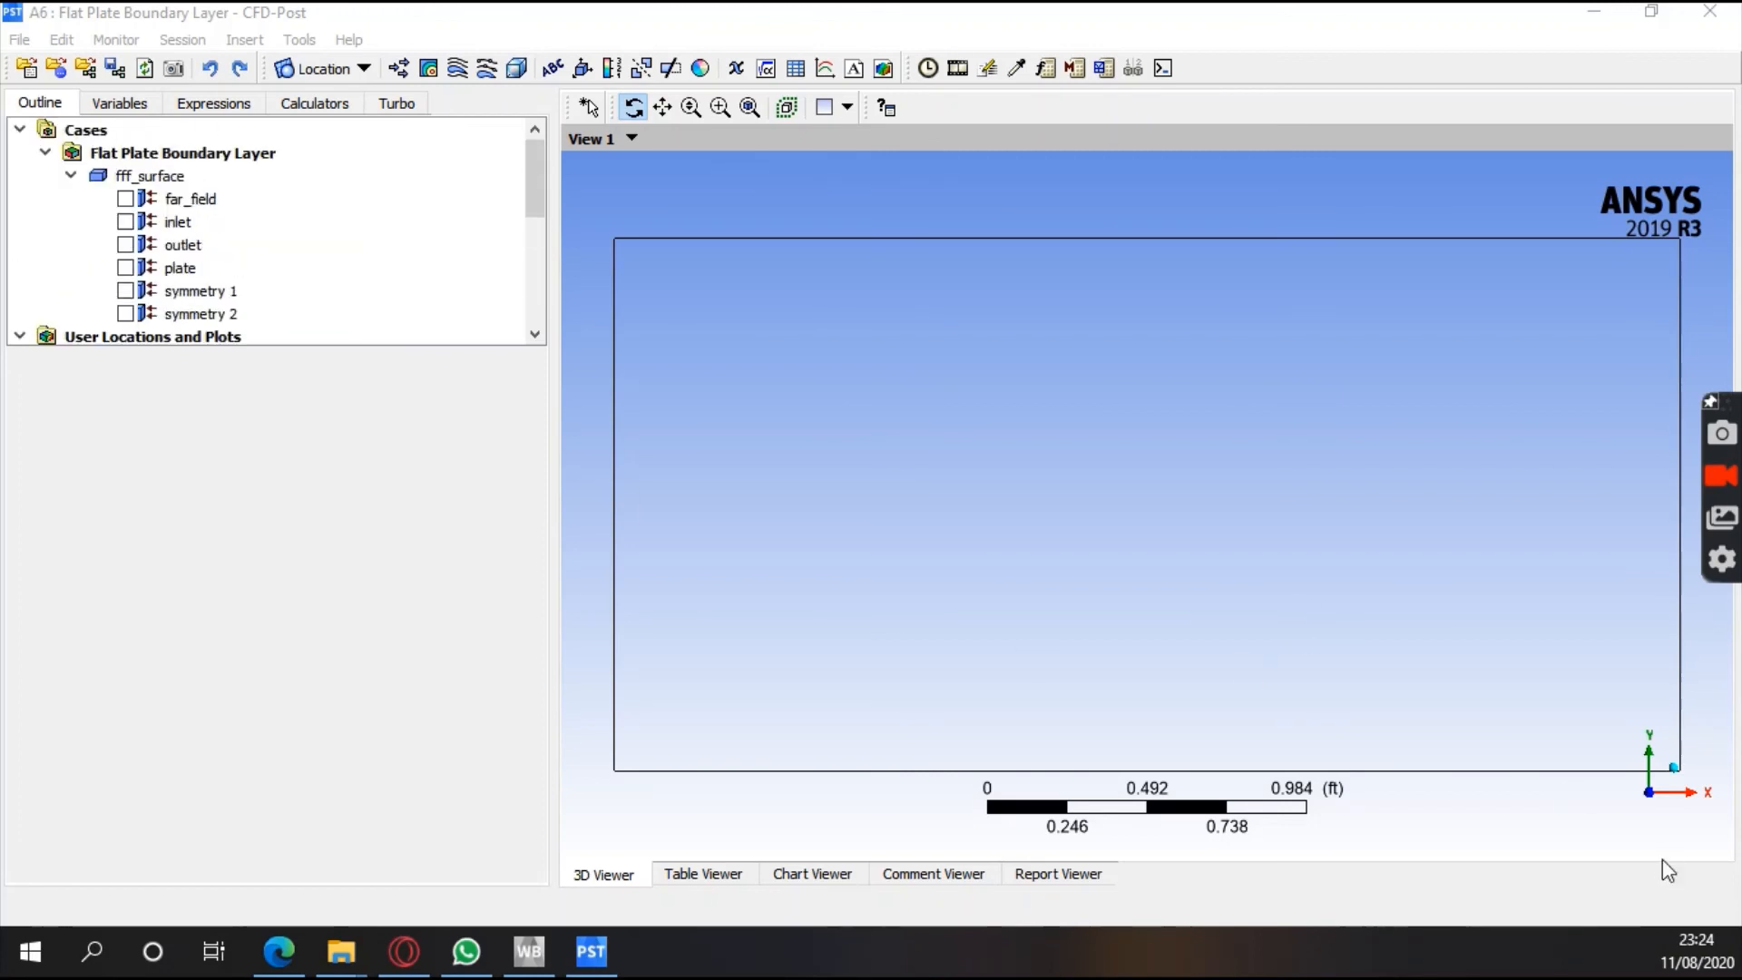
drag(1657, 544, 1397, 544)
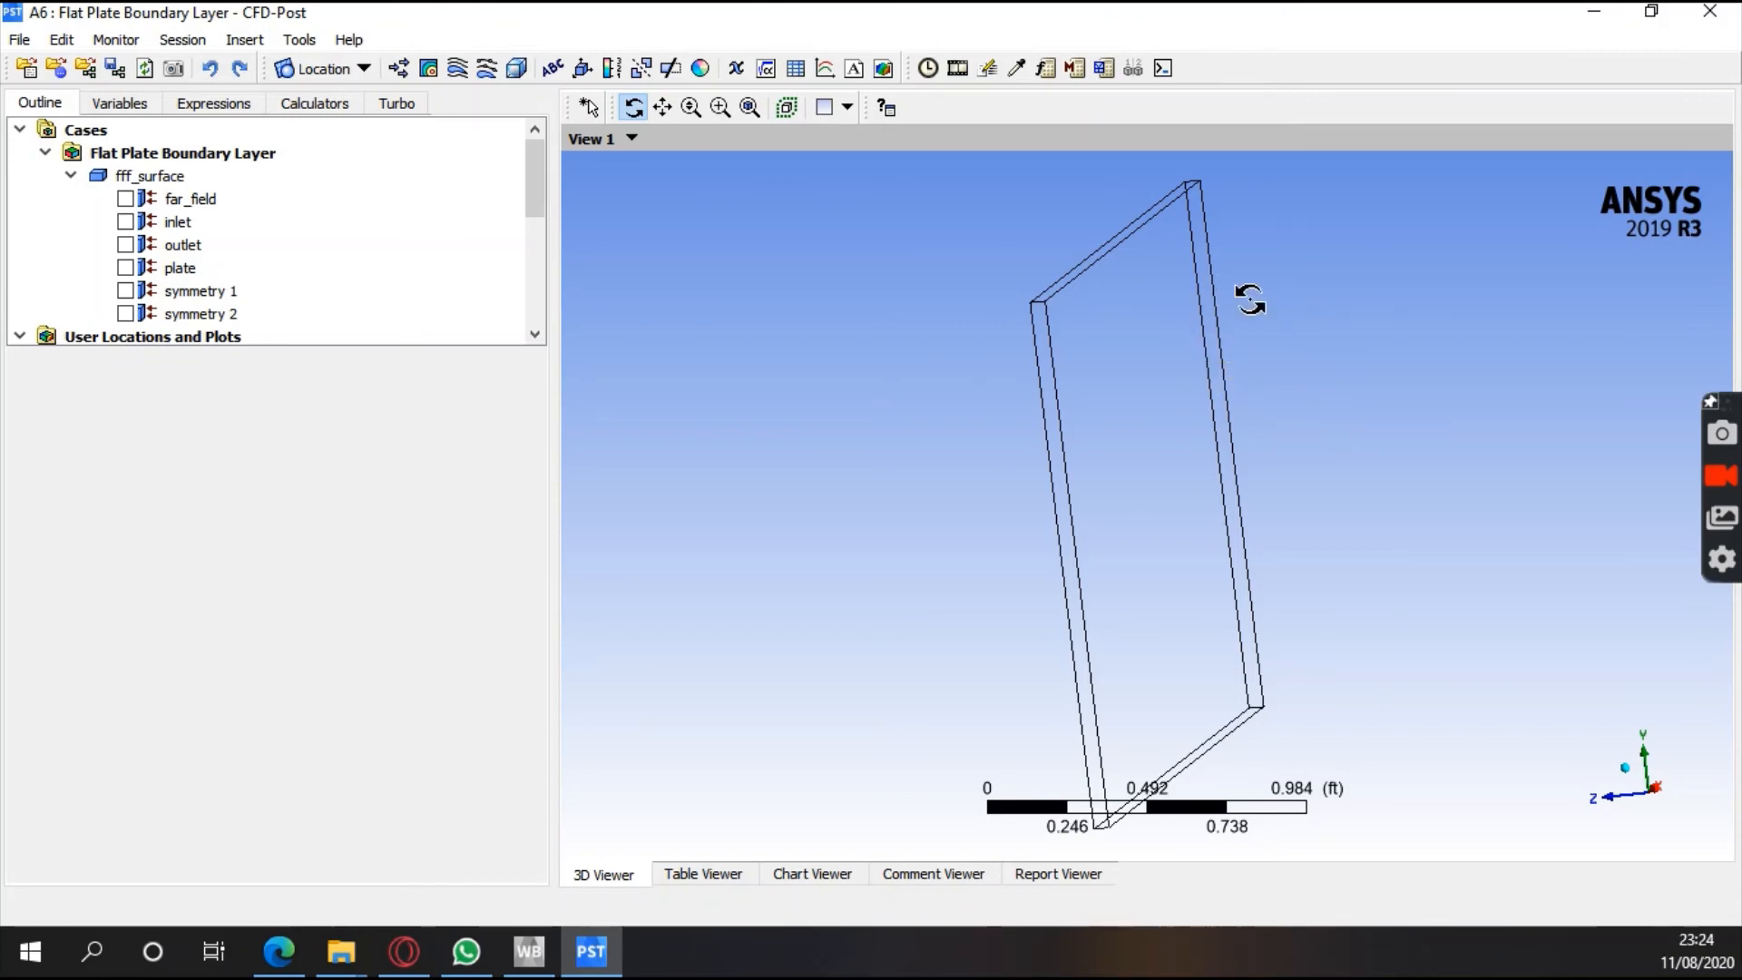
click(1611, 805)
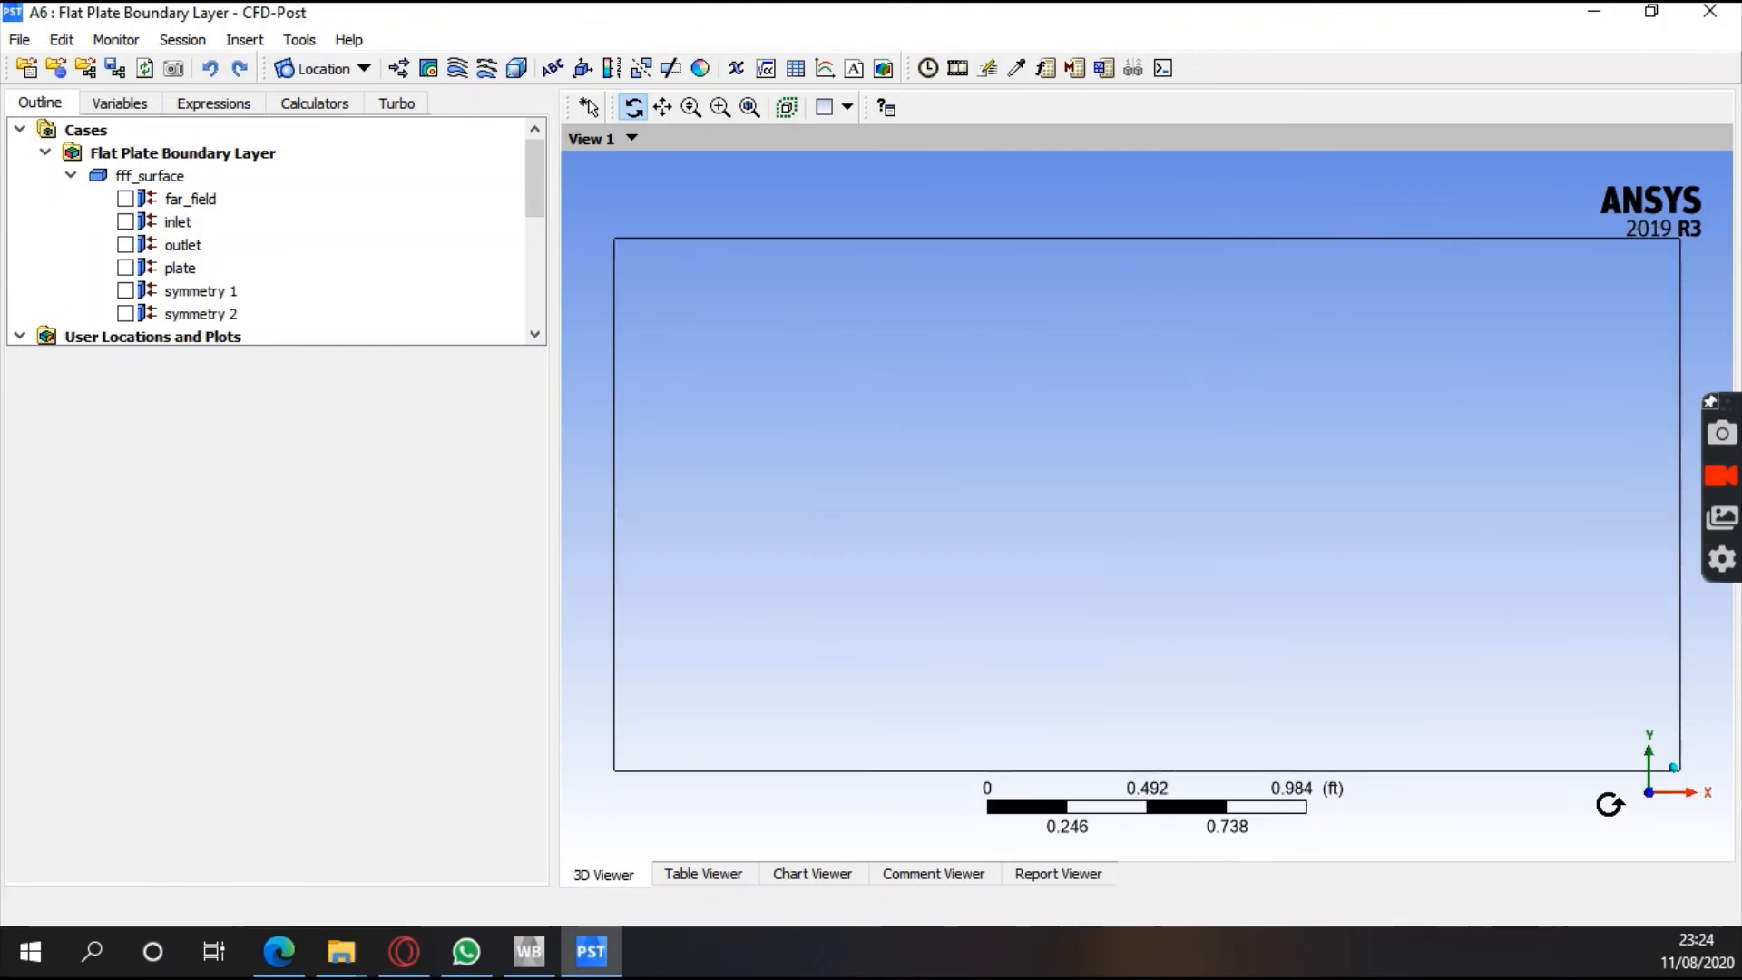
Insert a new contour plot named "velocity contour"
click(426, 69)
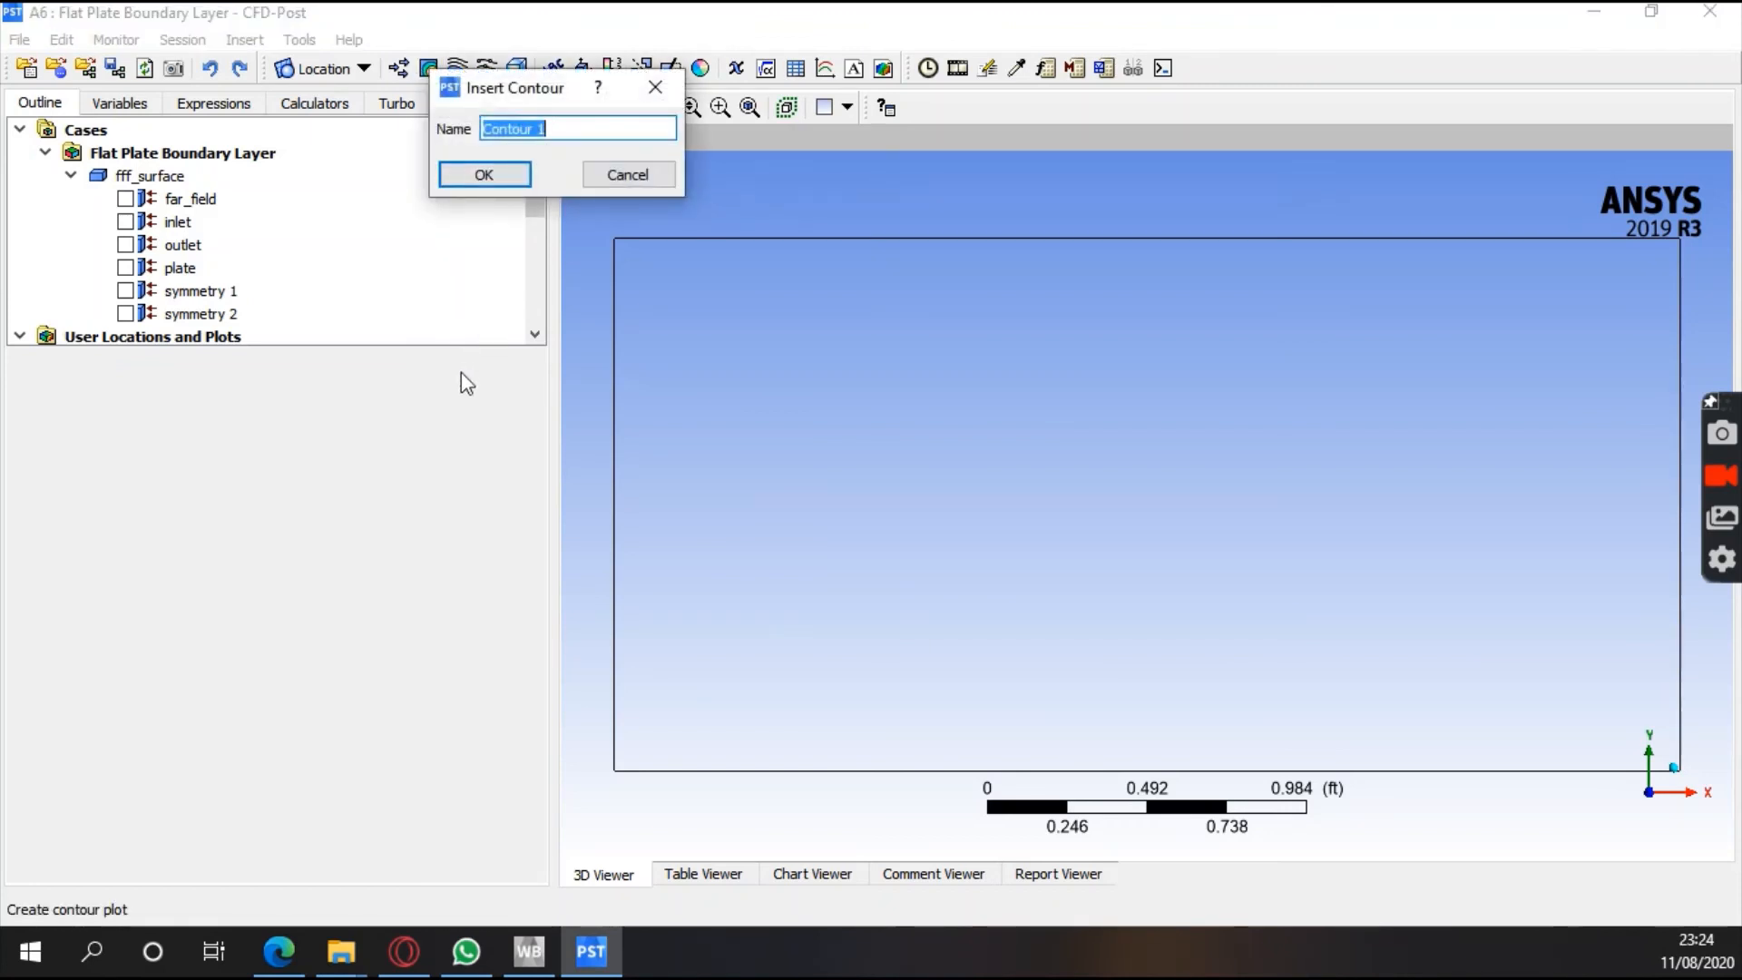
text(te)
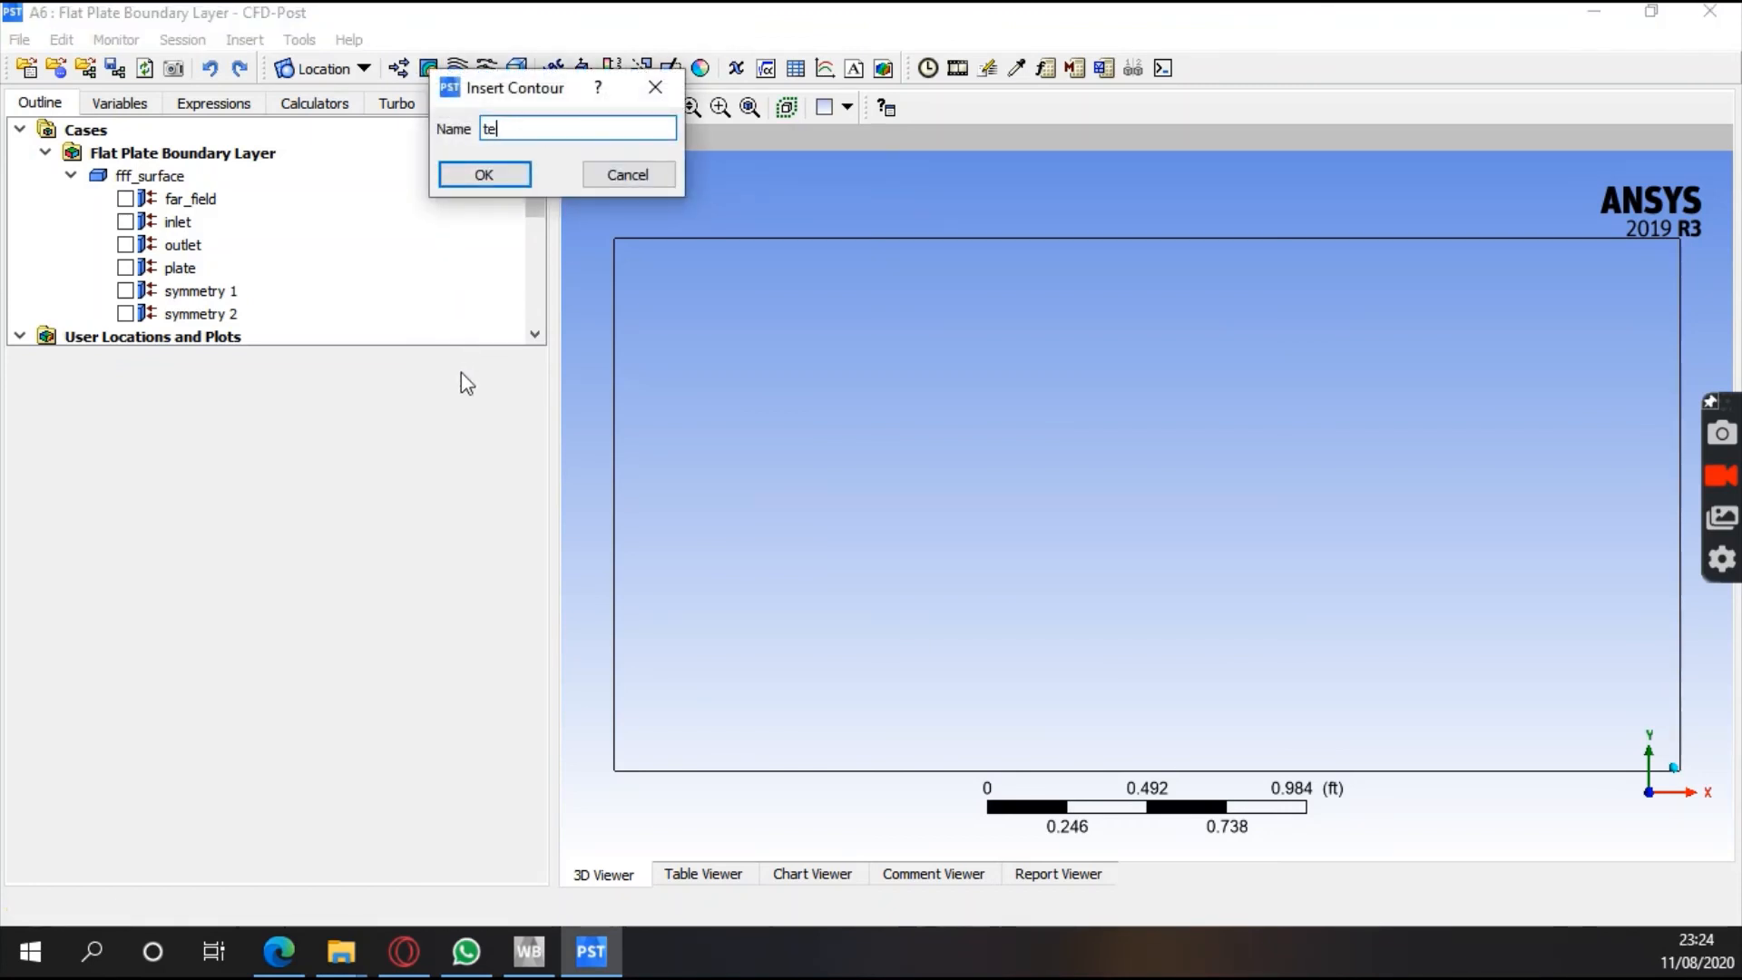
text(mpe)
key(BackSpace)
key(BackSpace)
key(BackSpace)
key(BackSpace)
key(BackSpace)
text(velocity cn)
key(BackSpace)
text(ontor)
key(BackSpace)
text(ur)
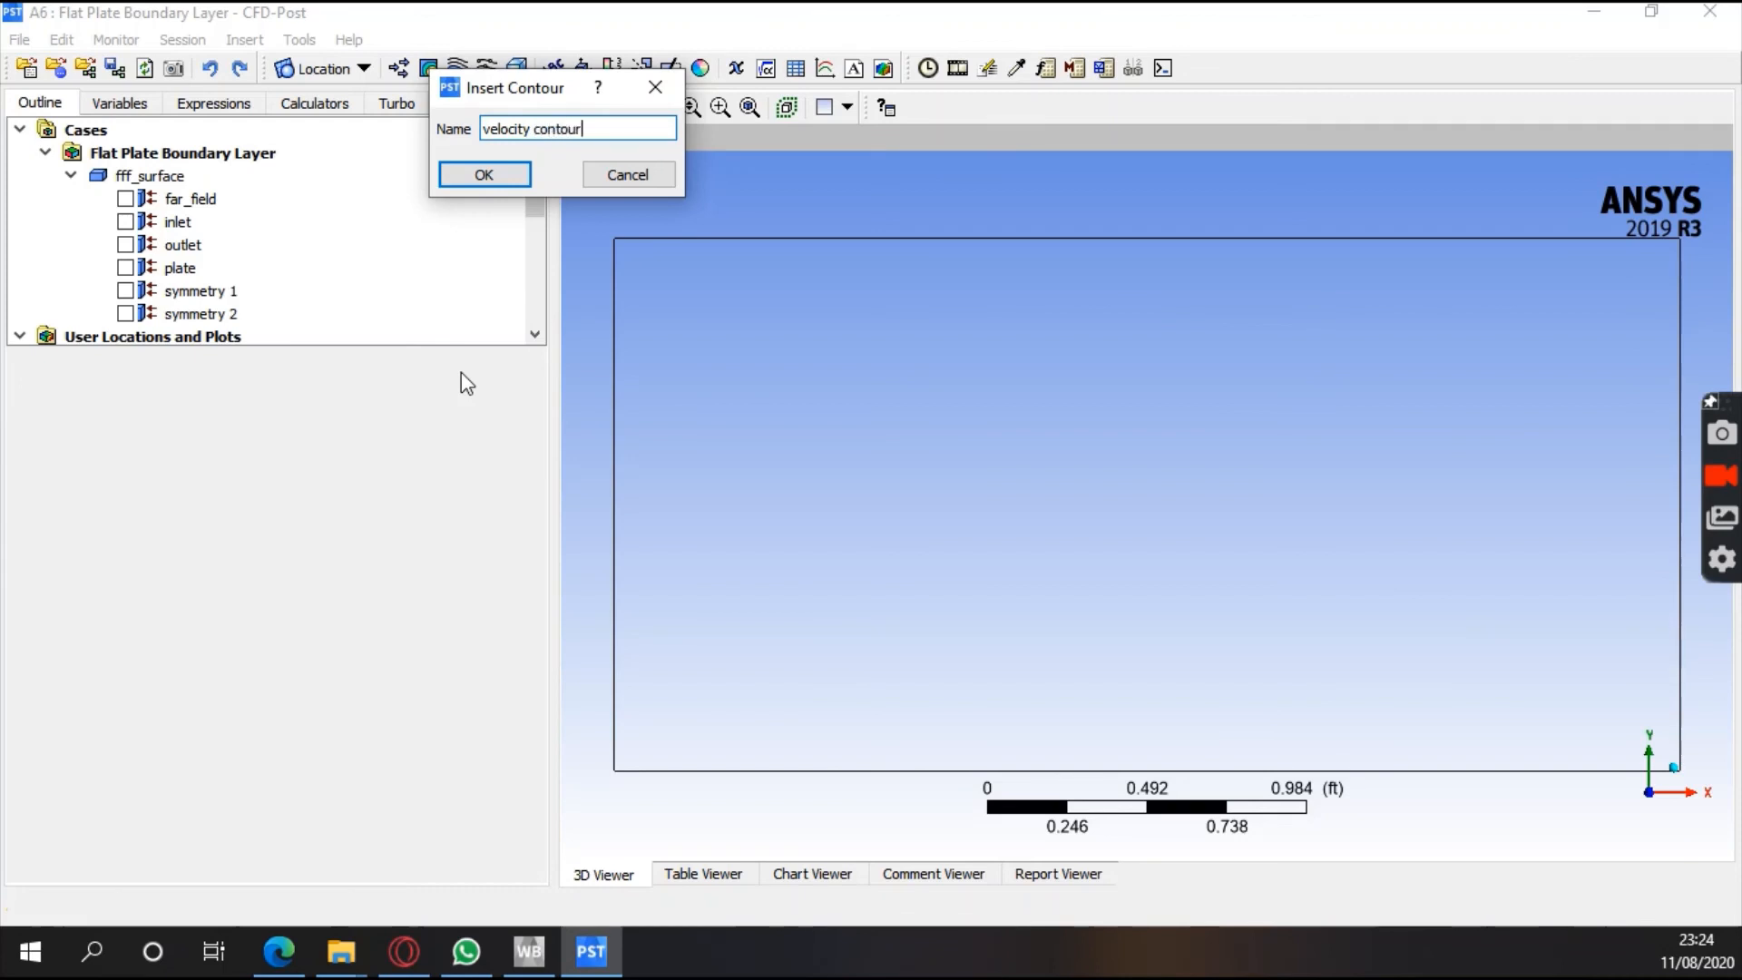
key(Return)
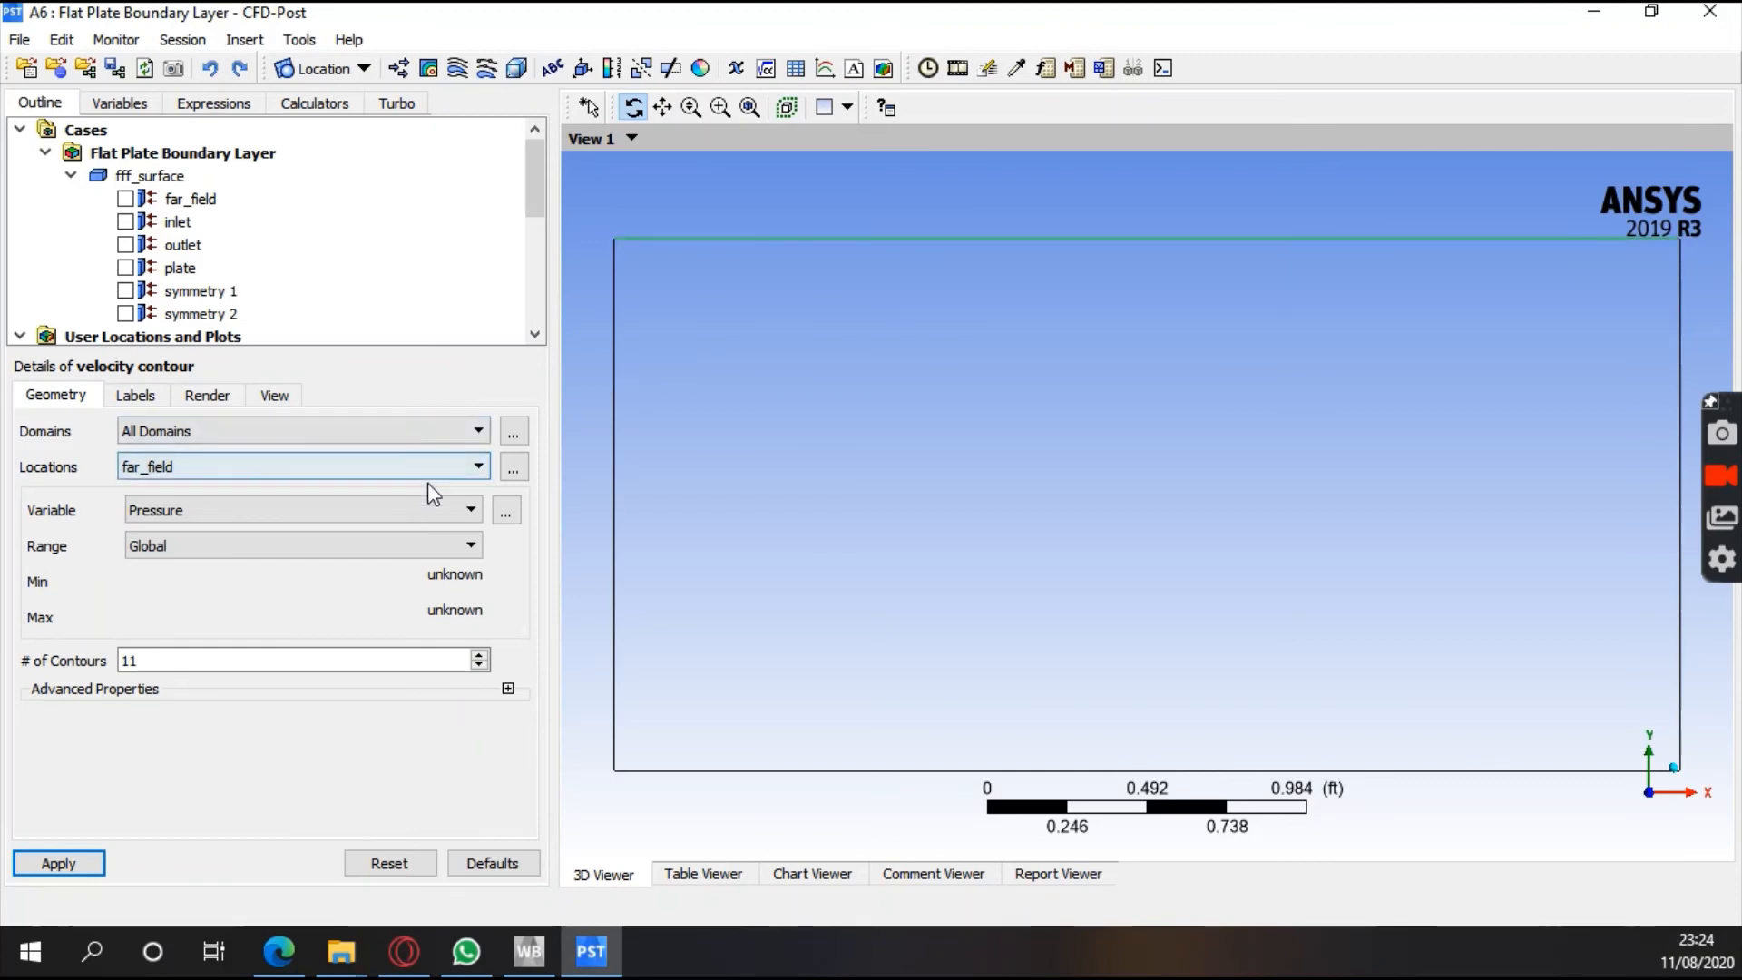
Plot Velocity u on symmetry 1 in the velocity contour, using 101 contours
click(481, 464)
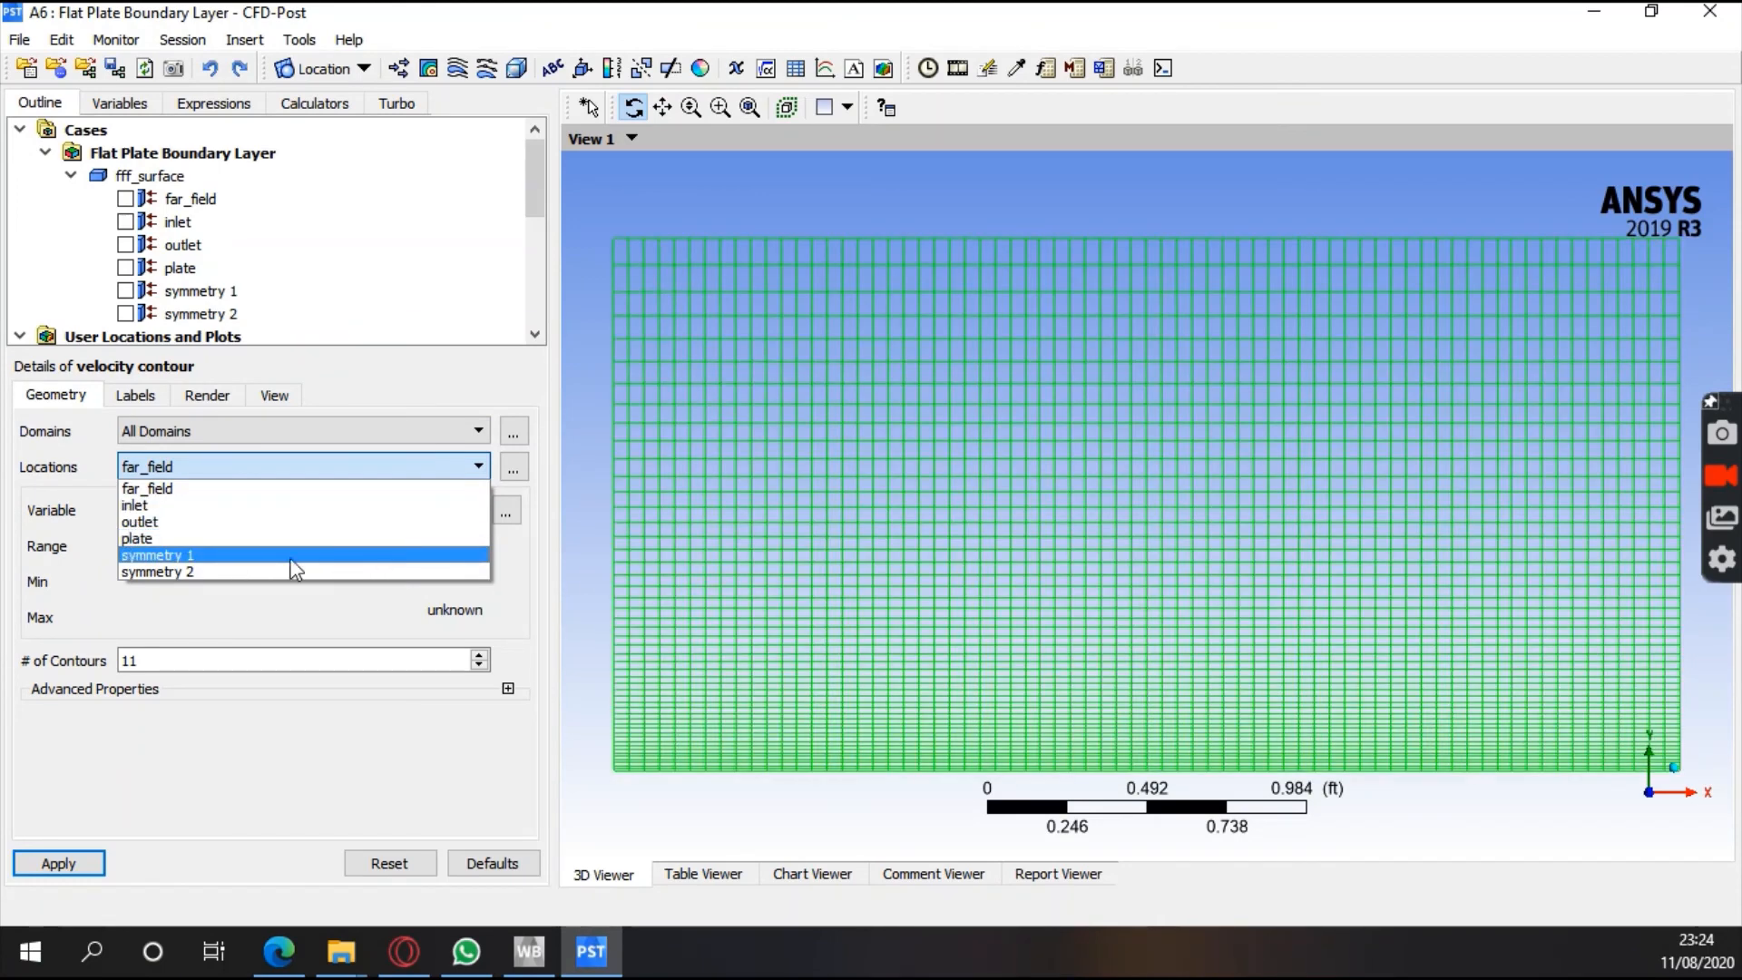
click(291, 557)
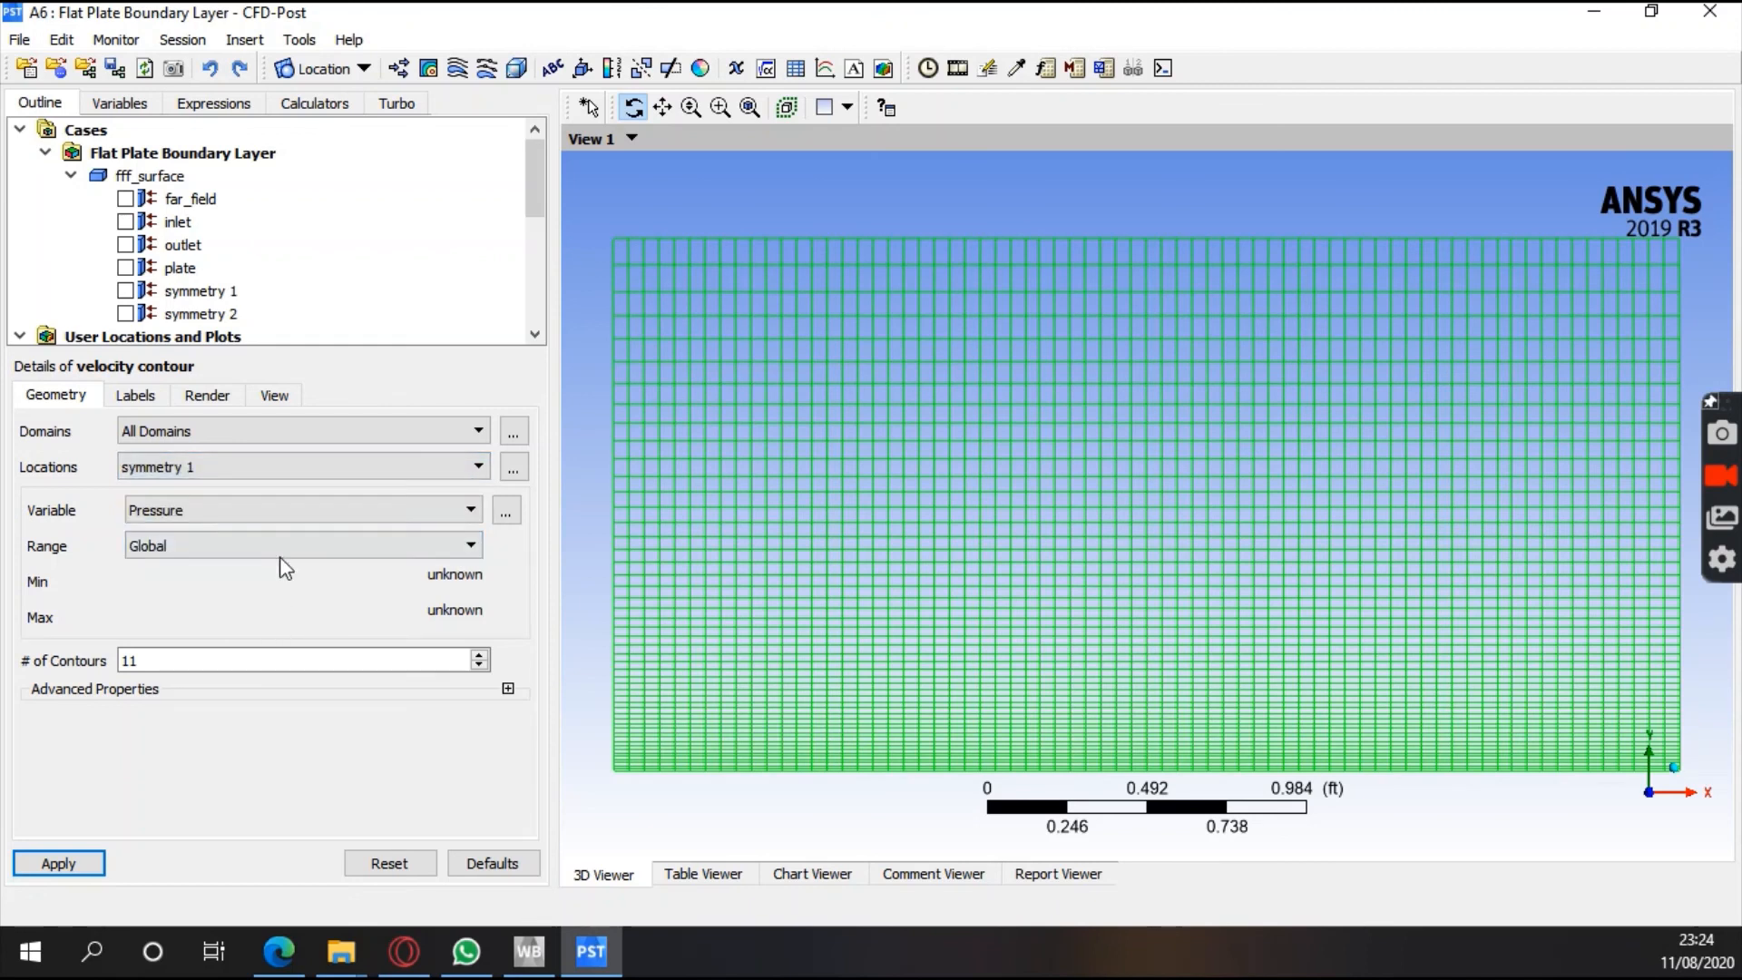
click(296, 510)
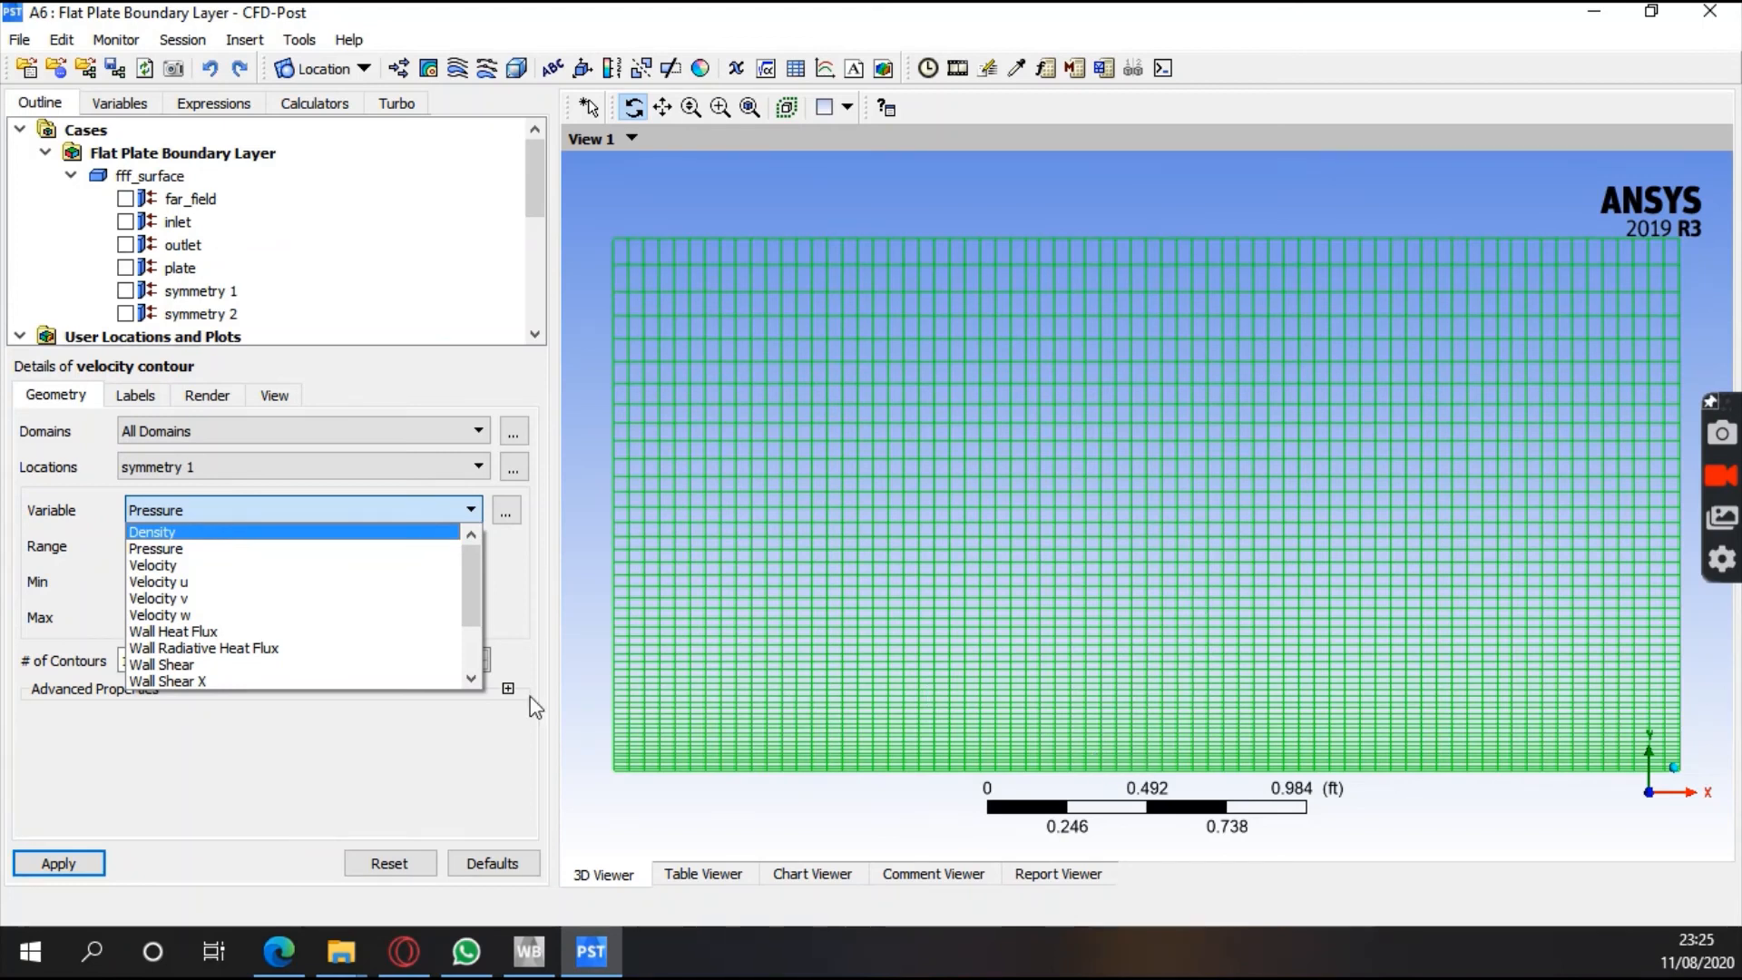
click(272, 585)
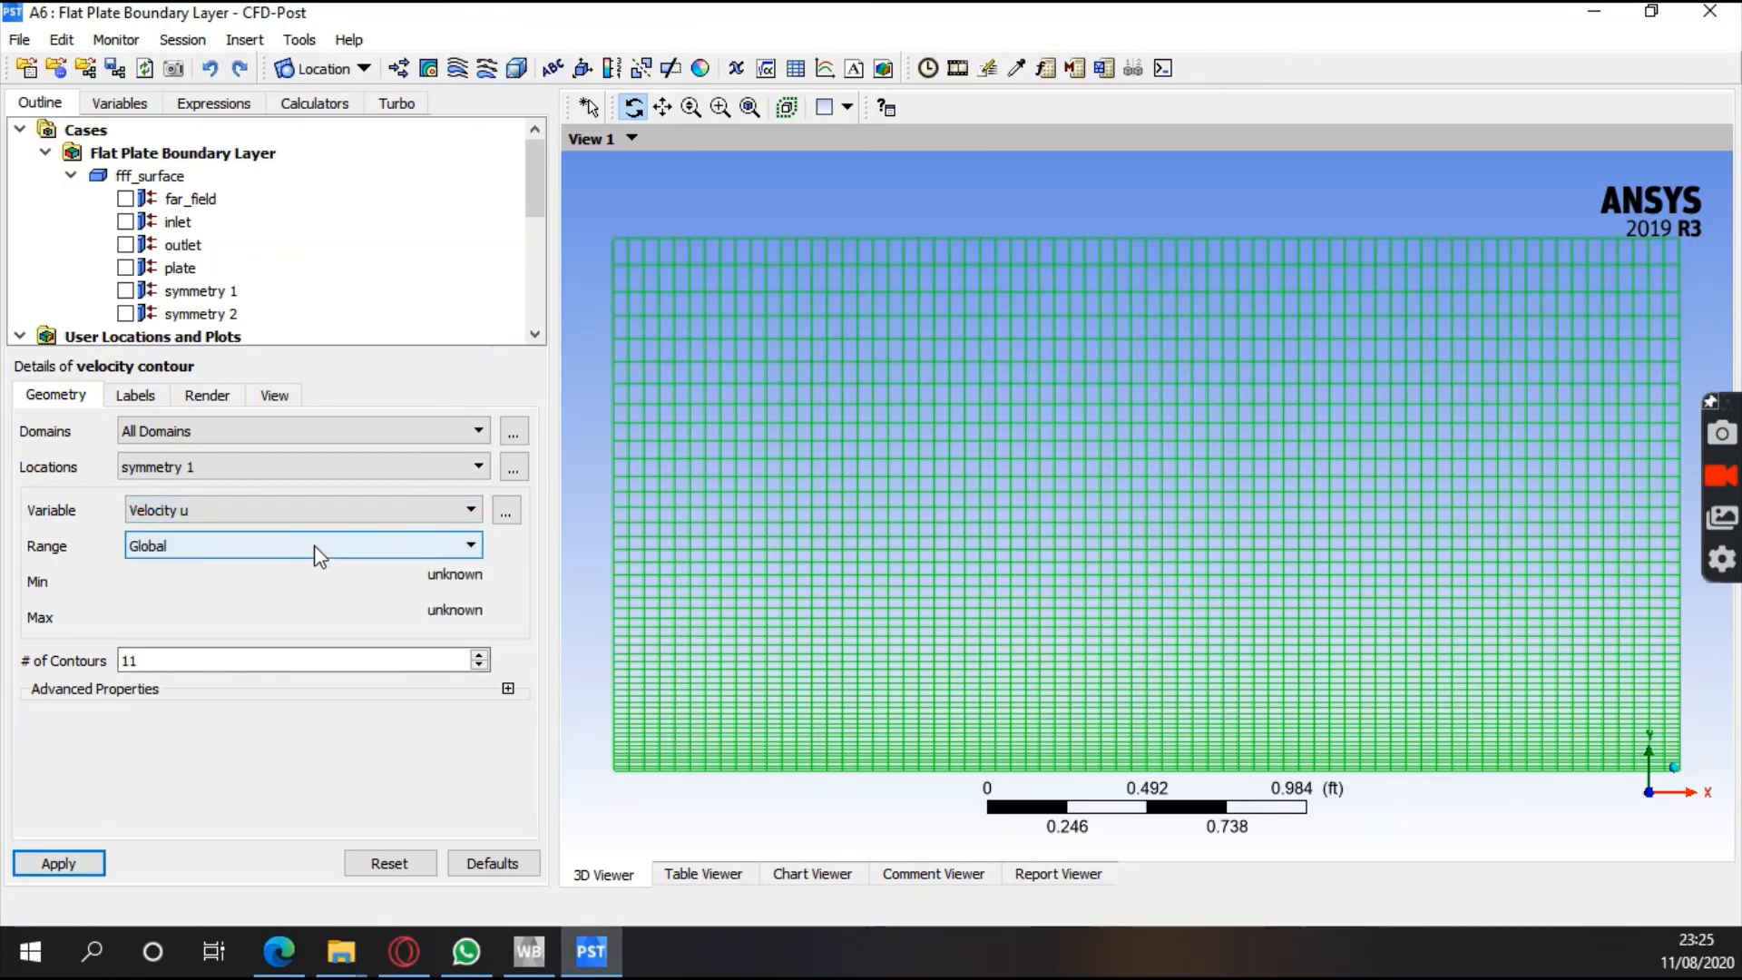
click(126, 662)
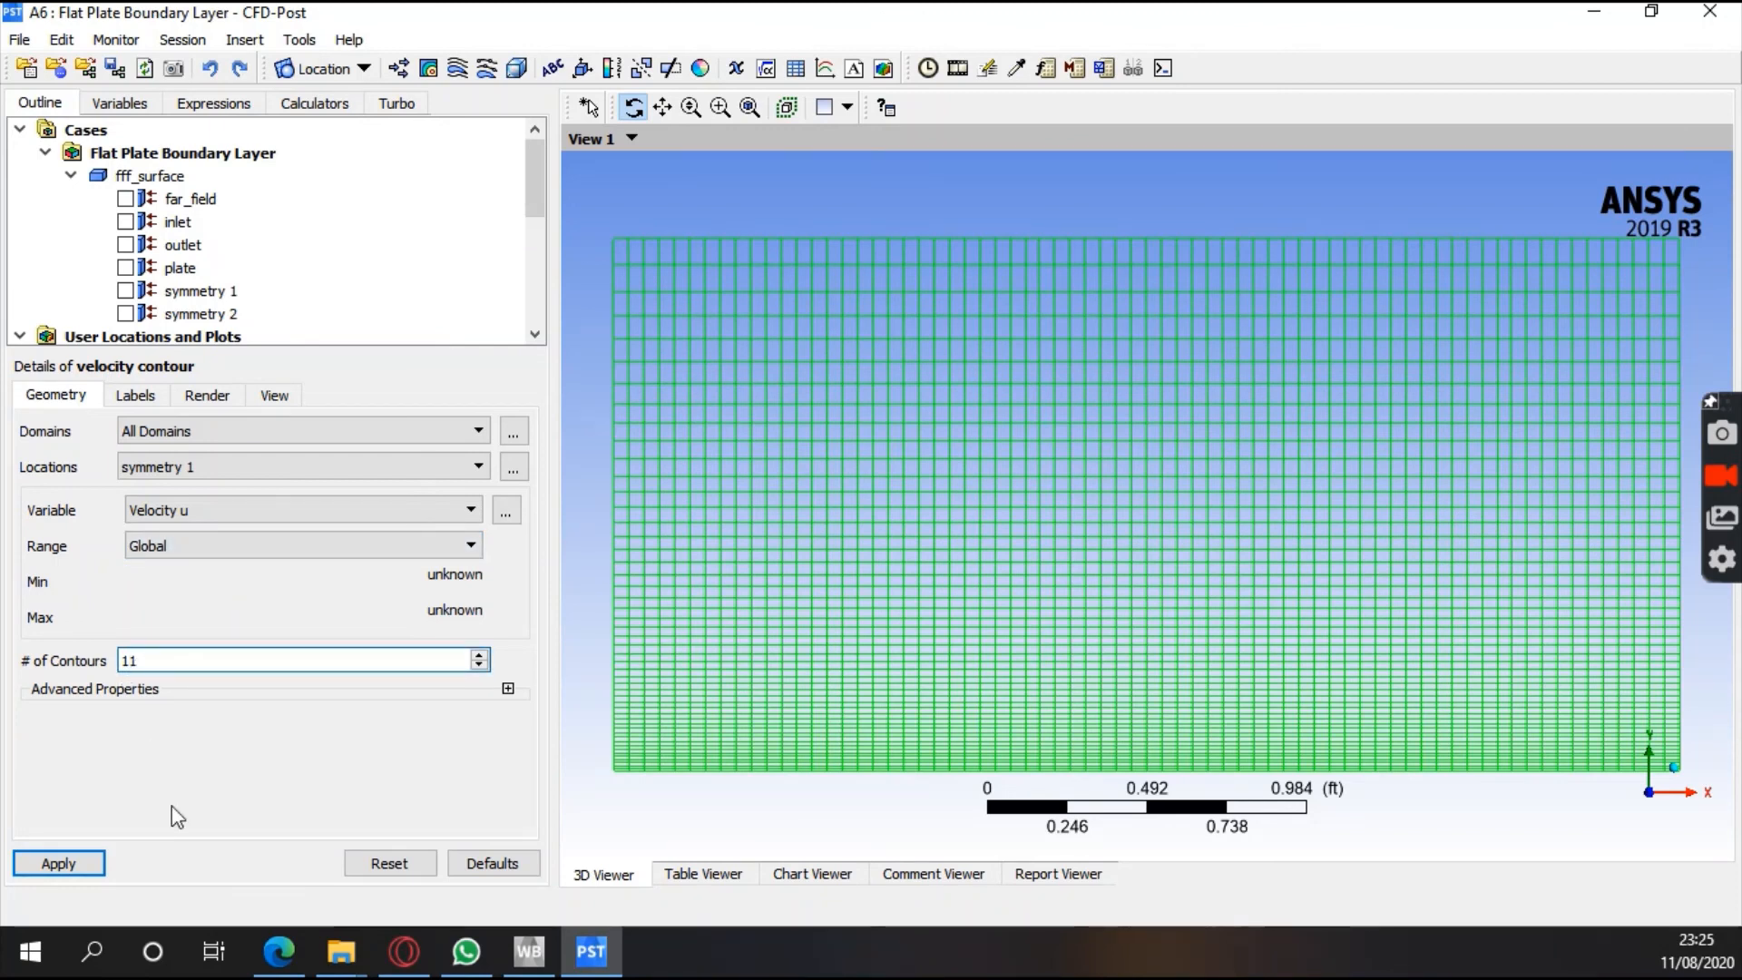
text(0)
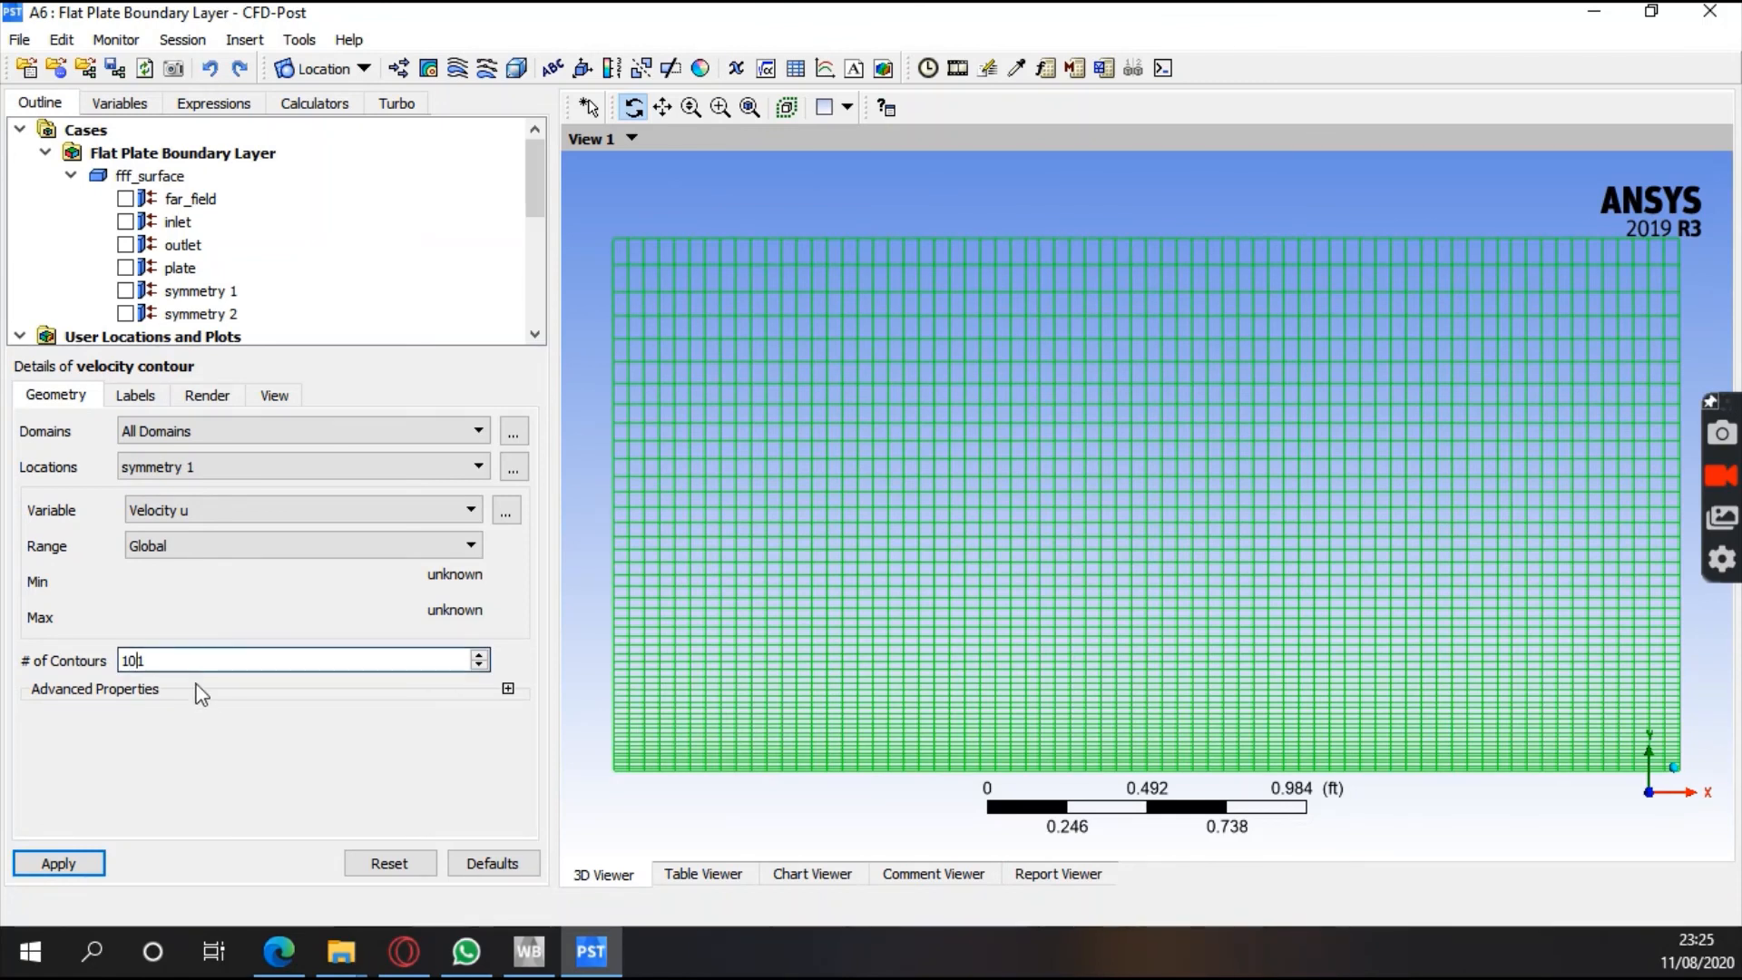
click(90, 855)
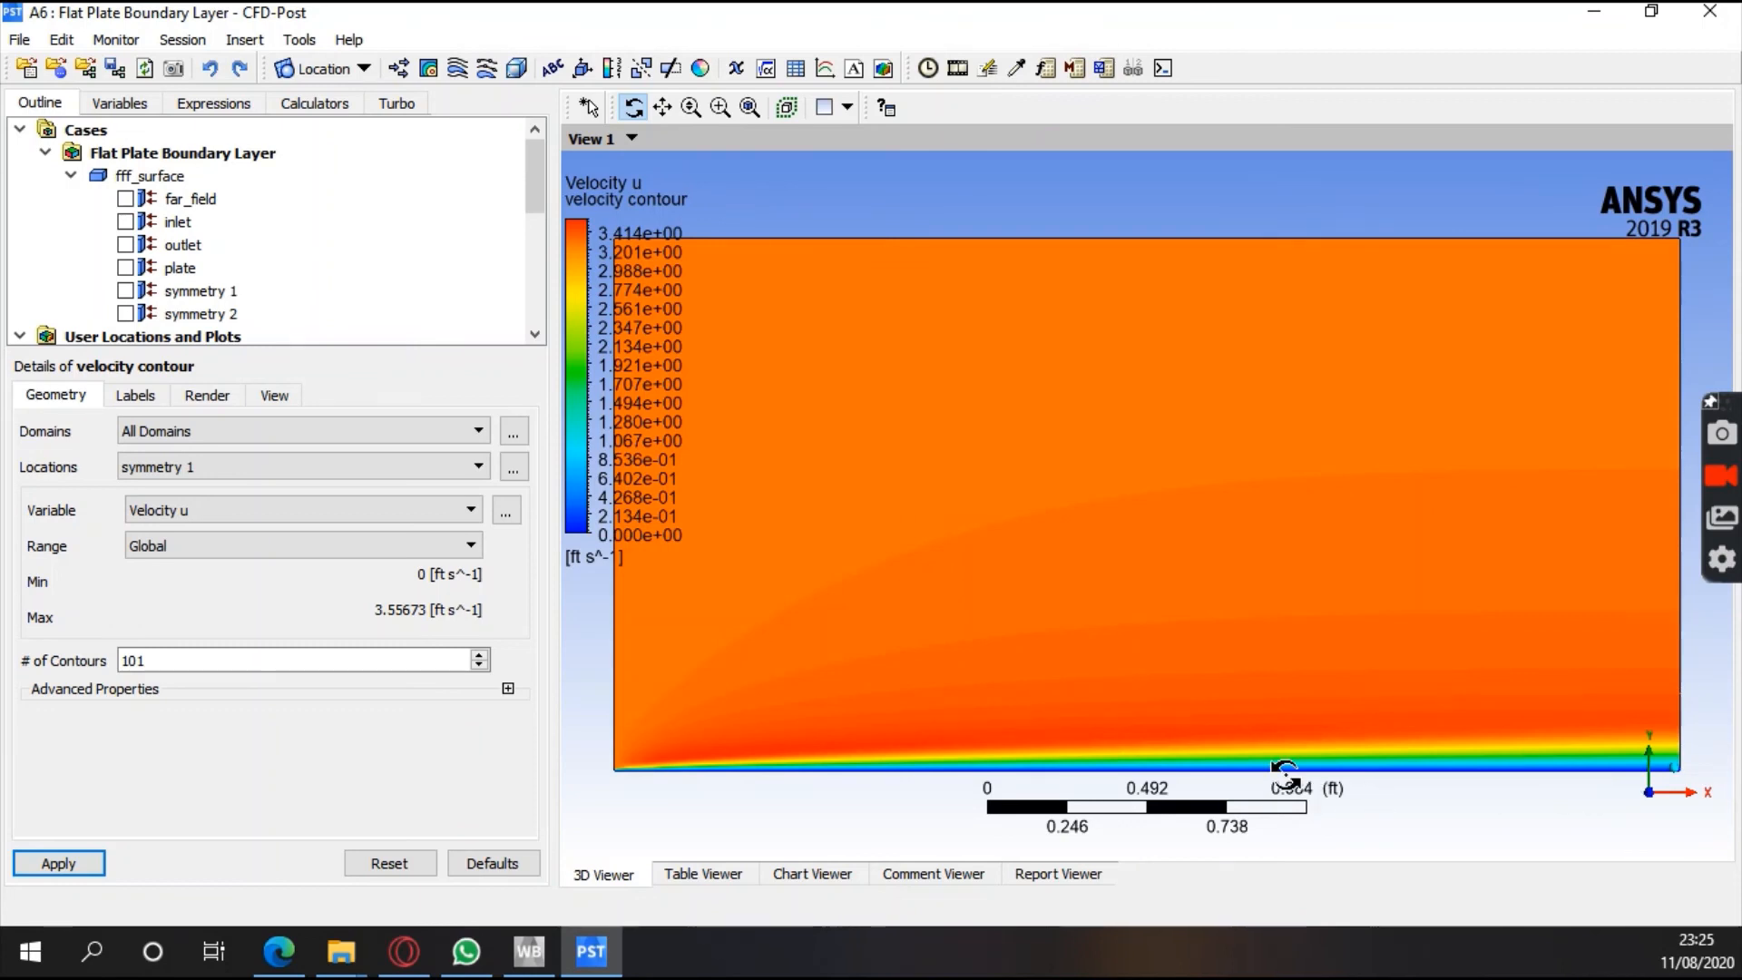
Inspect the boundary layer along the plate in the velocity contour plot up close
drag(1244, 738, 1236, 744)
scroll(1237, 744, up, 4)
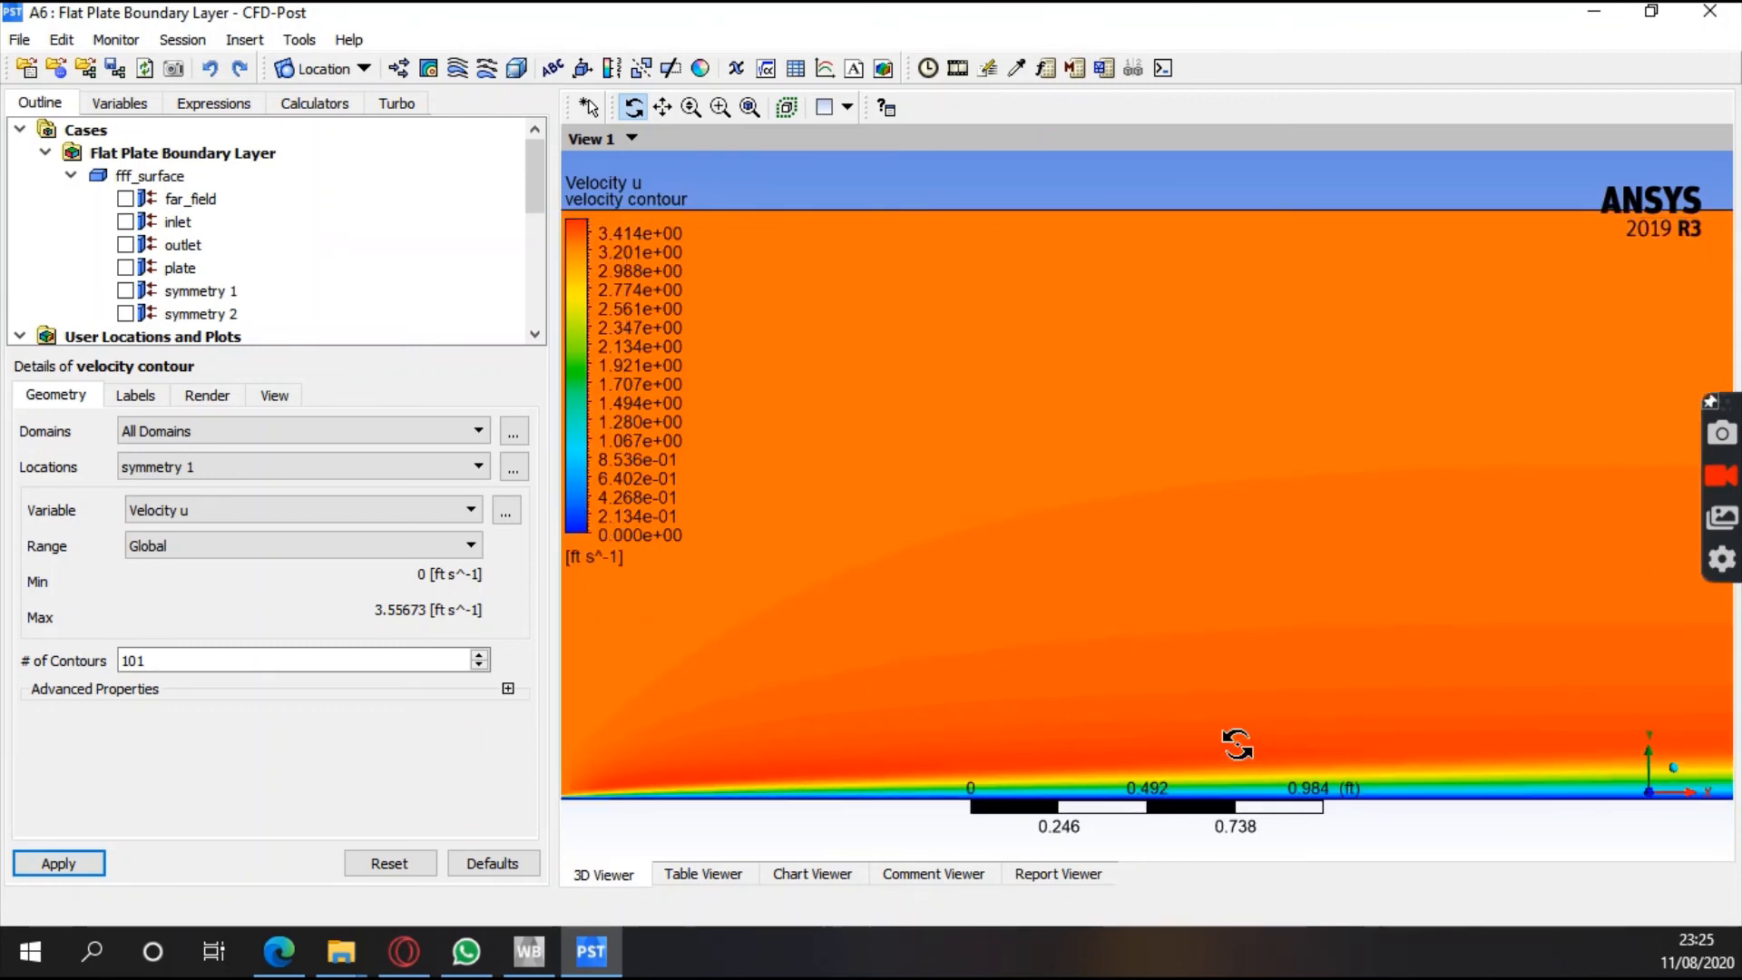
scroll(1236, 744, down, 3)
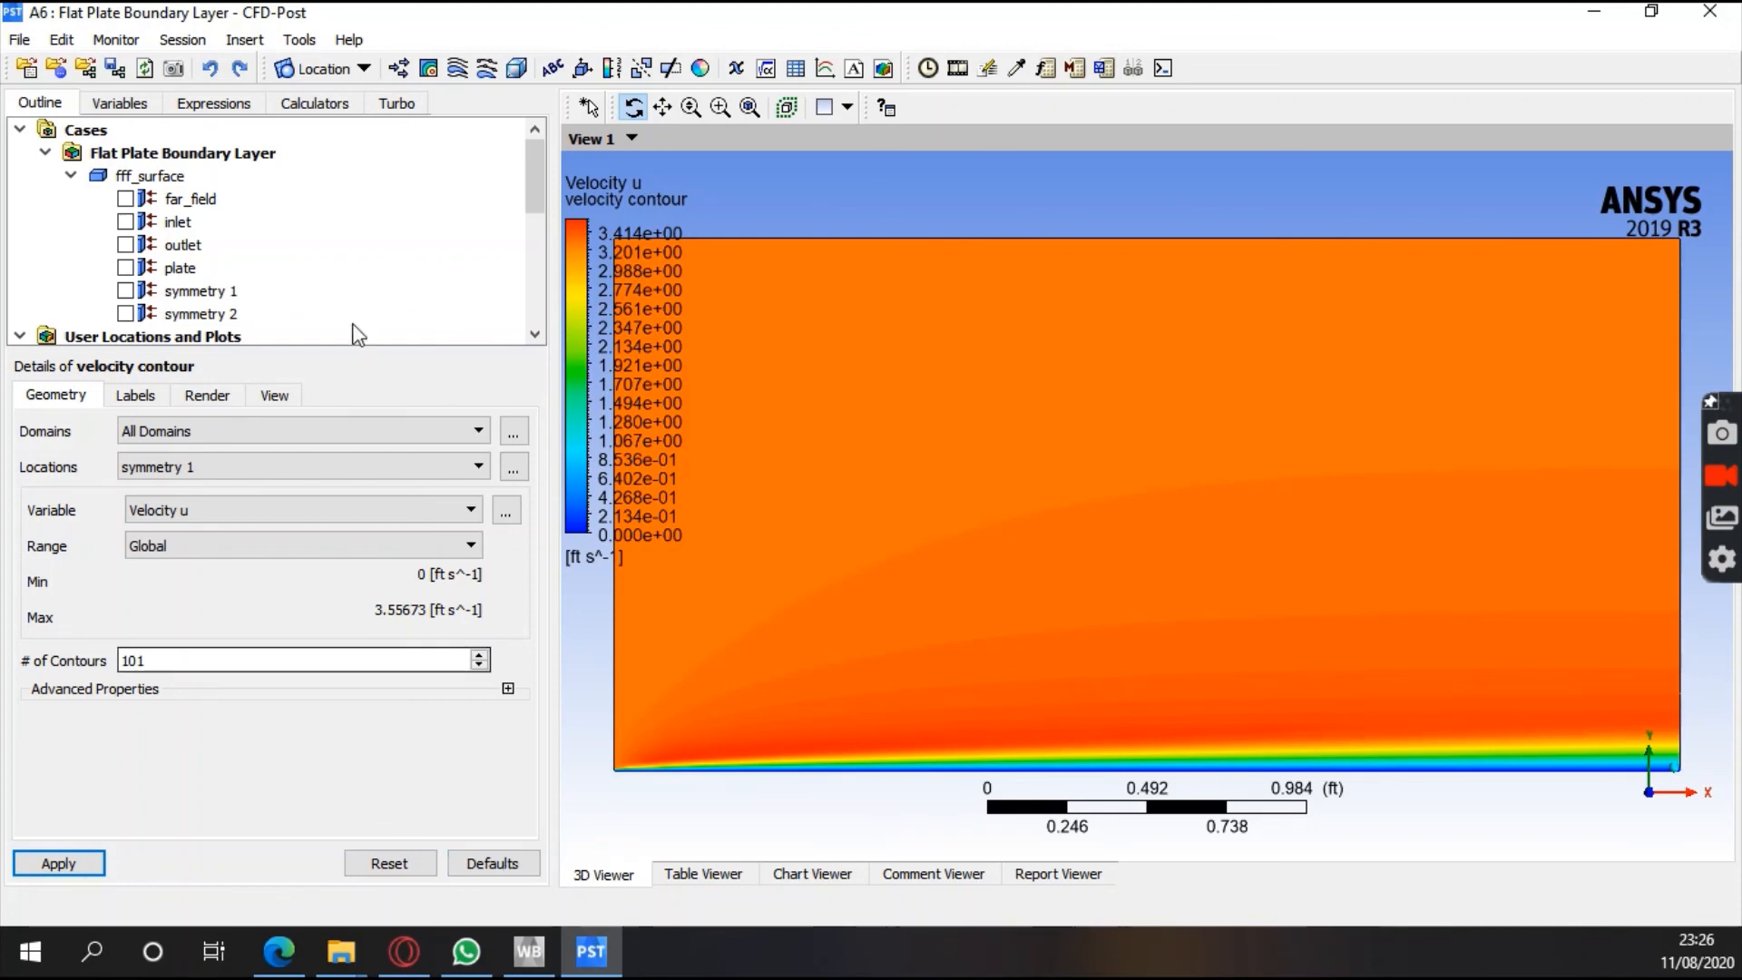
Hide the velocity contour and insert another contour plot named "pressure contour"
scroll(306, 217, down, 1)
scroll(303, 218, down, 1)
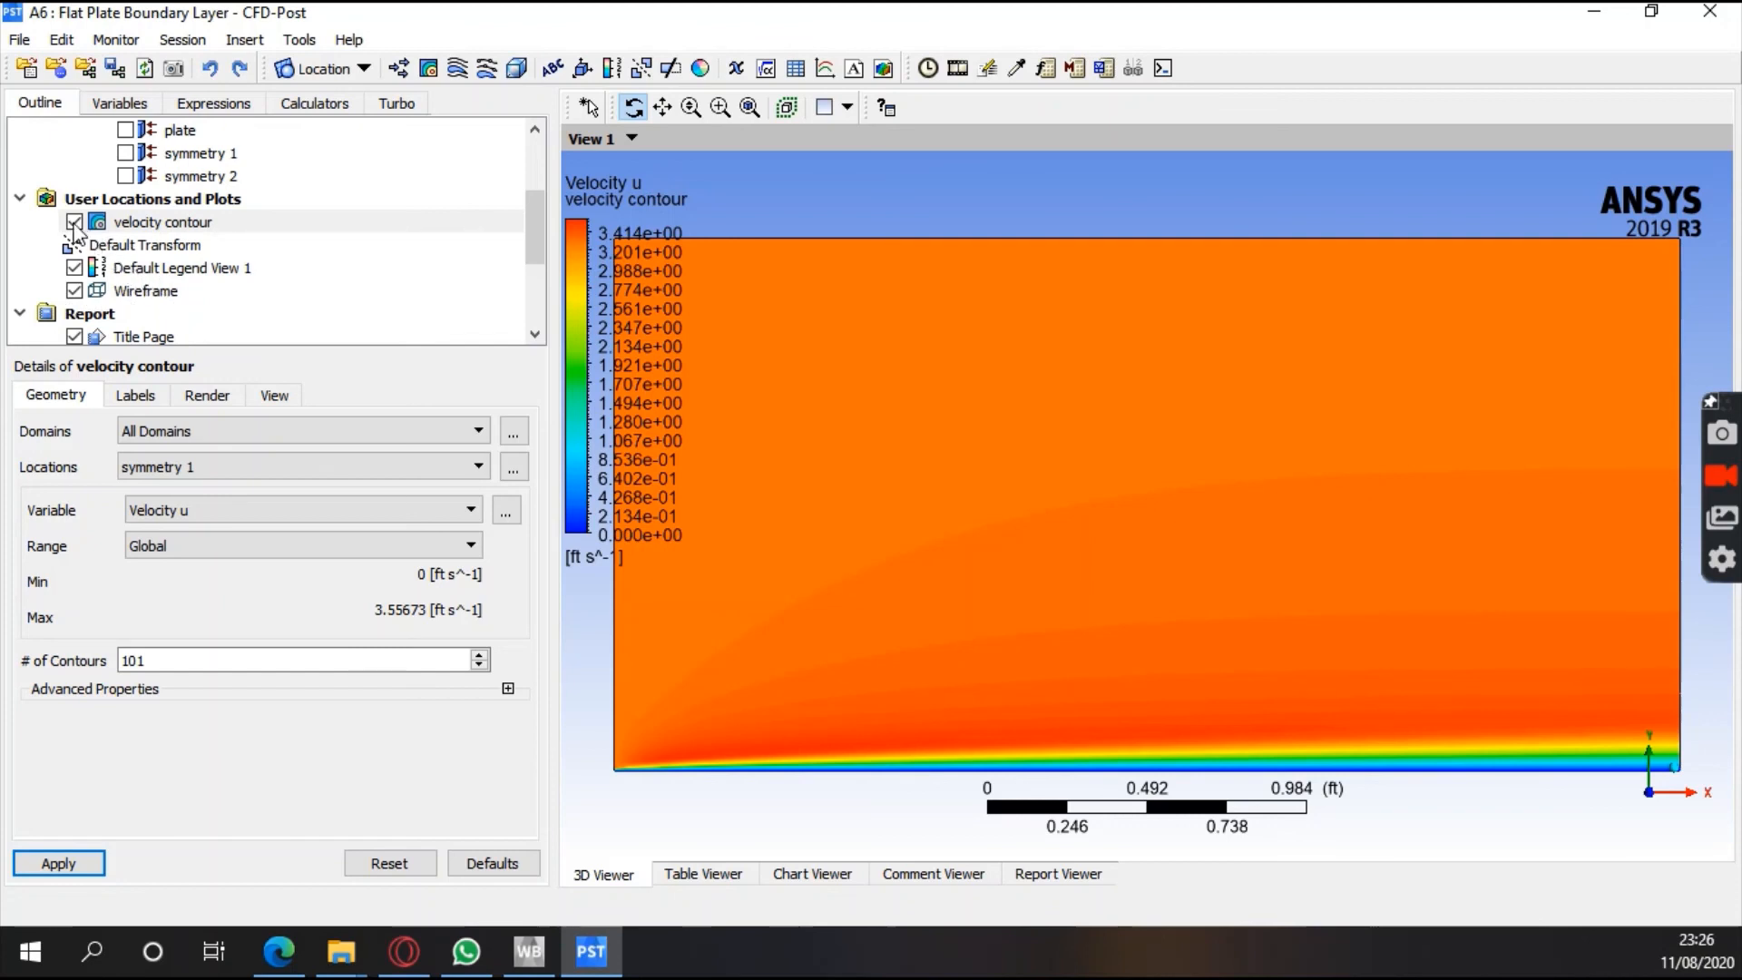
click(74, 222)
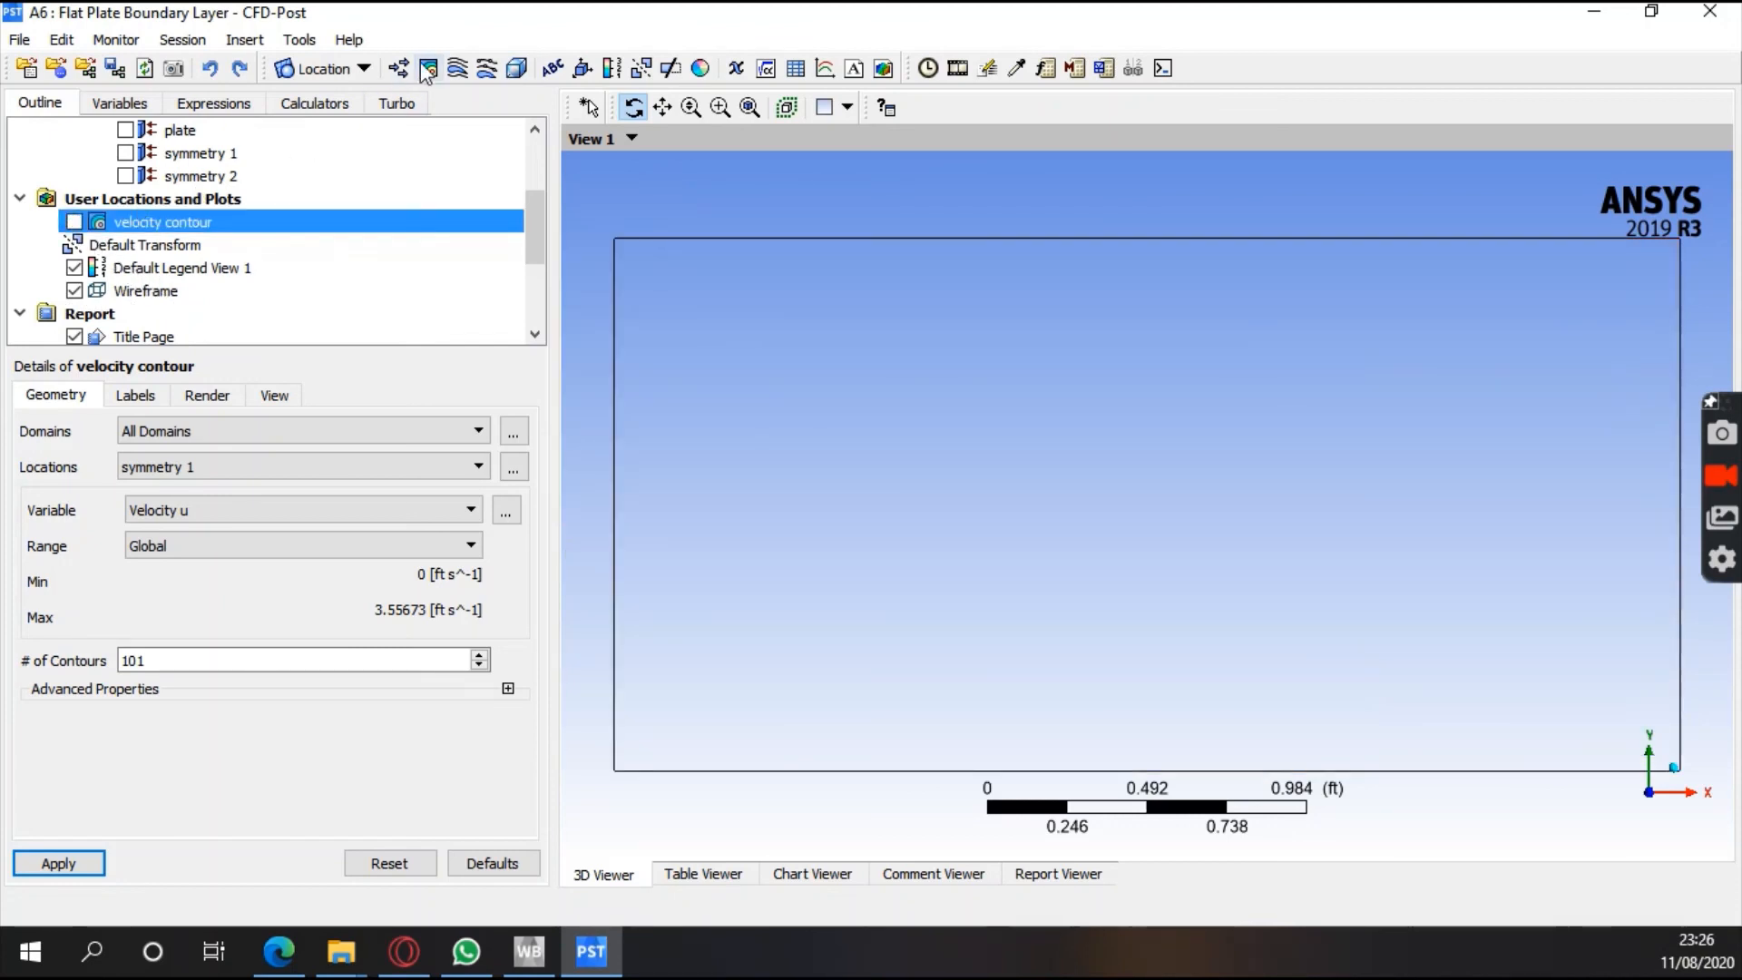
click(429, 69)
text(pres)
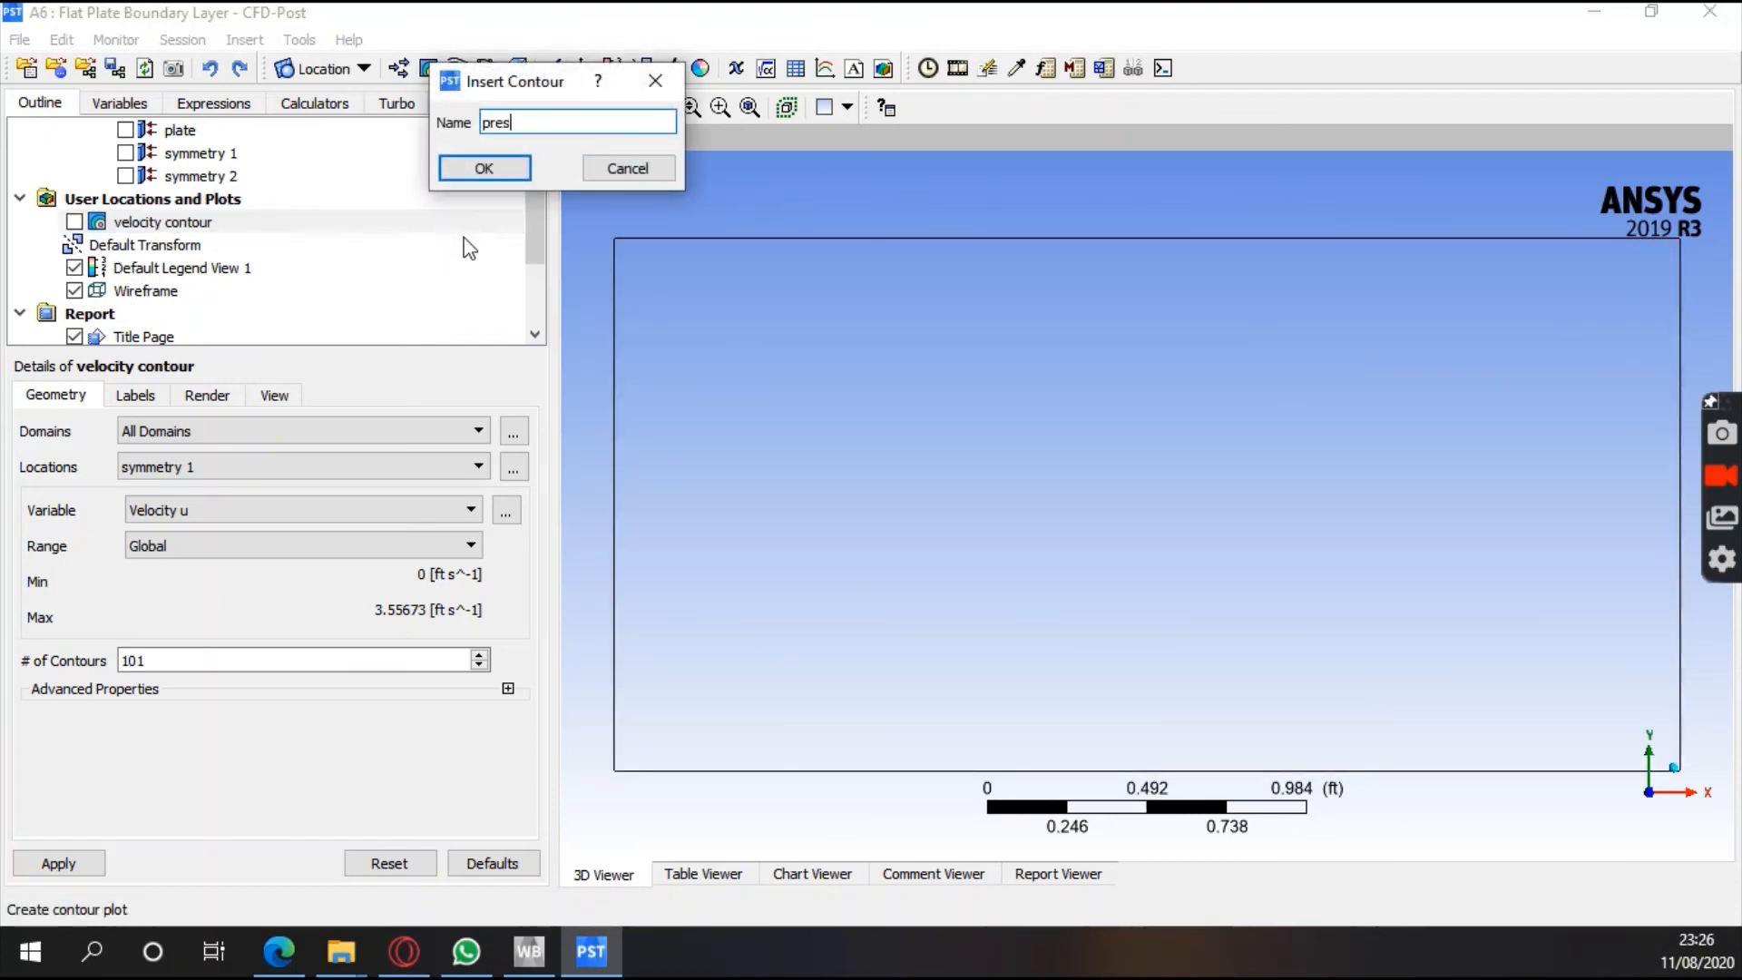
text(sure contour)
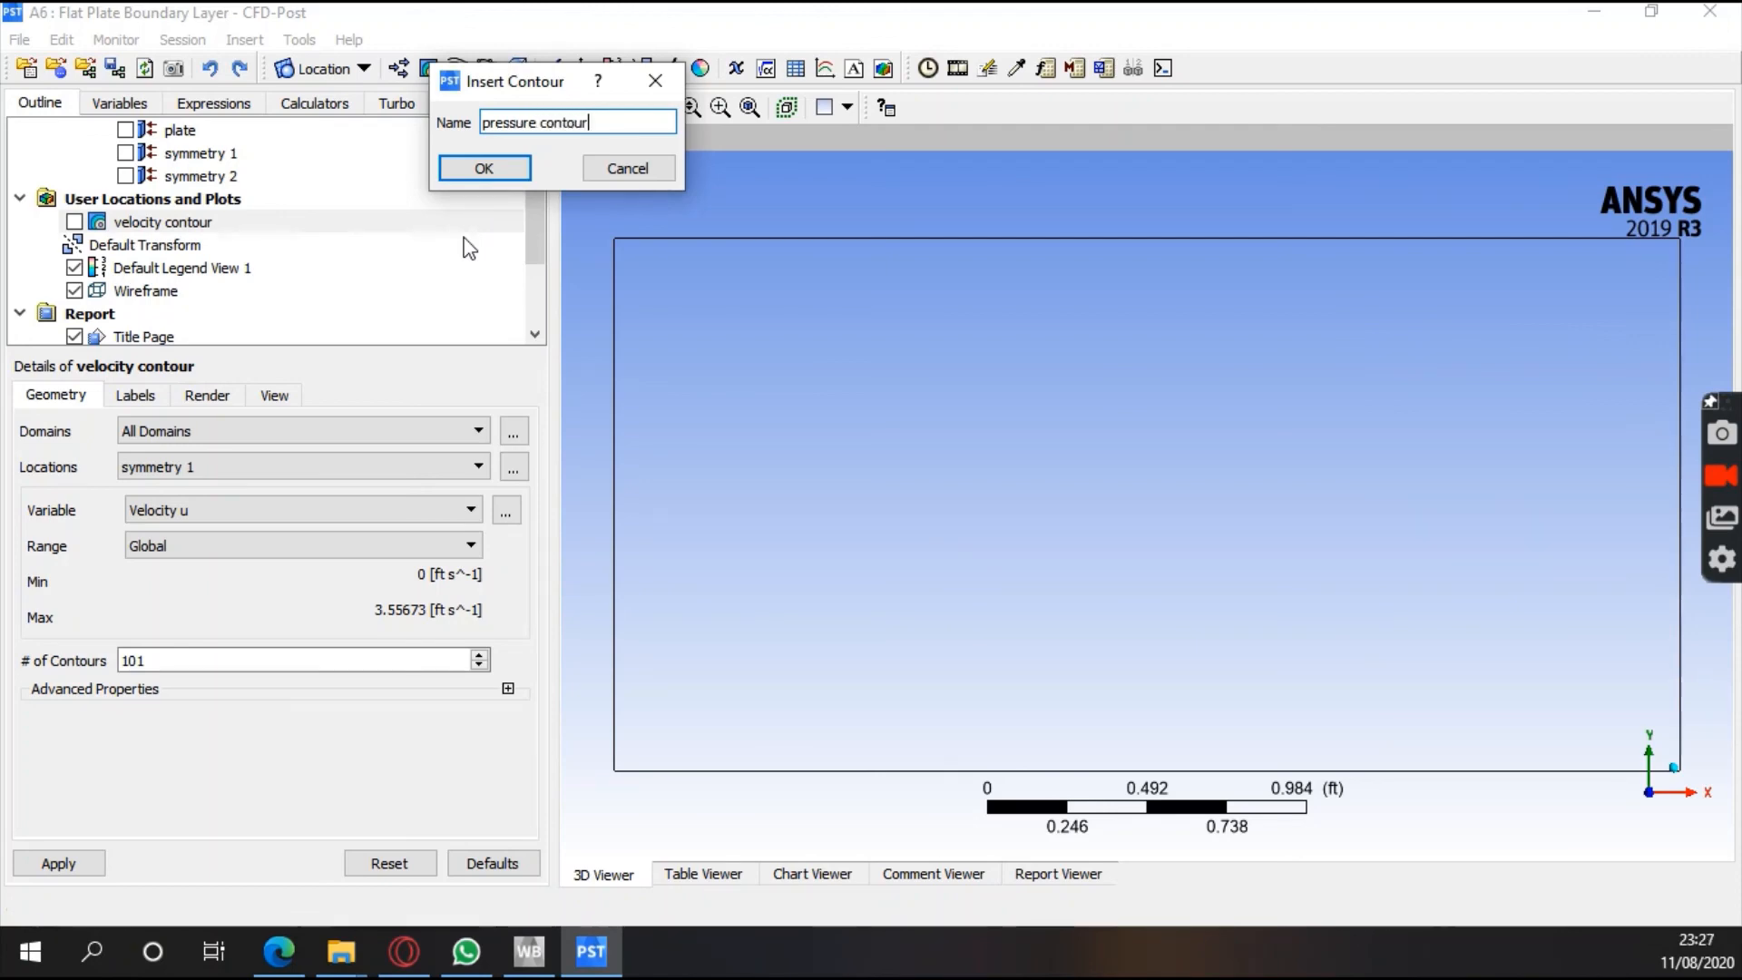
key(Return)
Plot Pressure on symmetry 1 in the pressure contour, using 101 contours
click(470, 463)
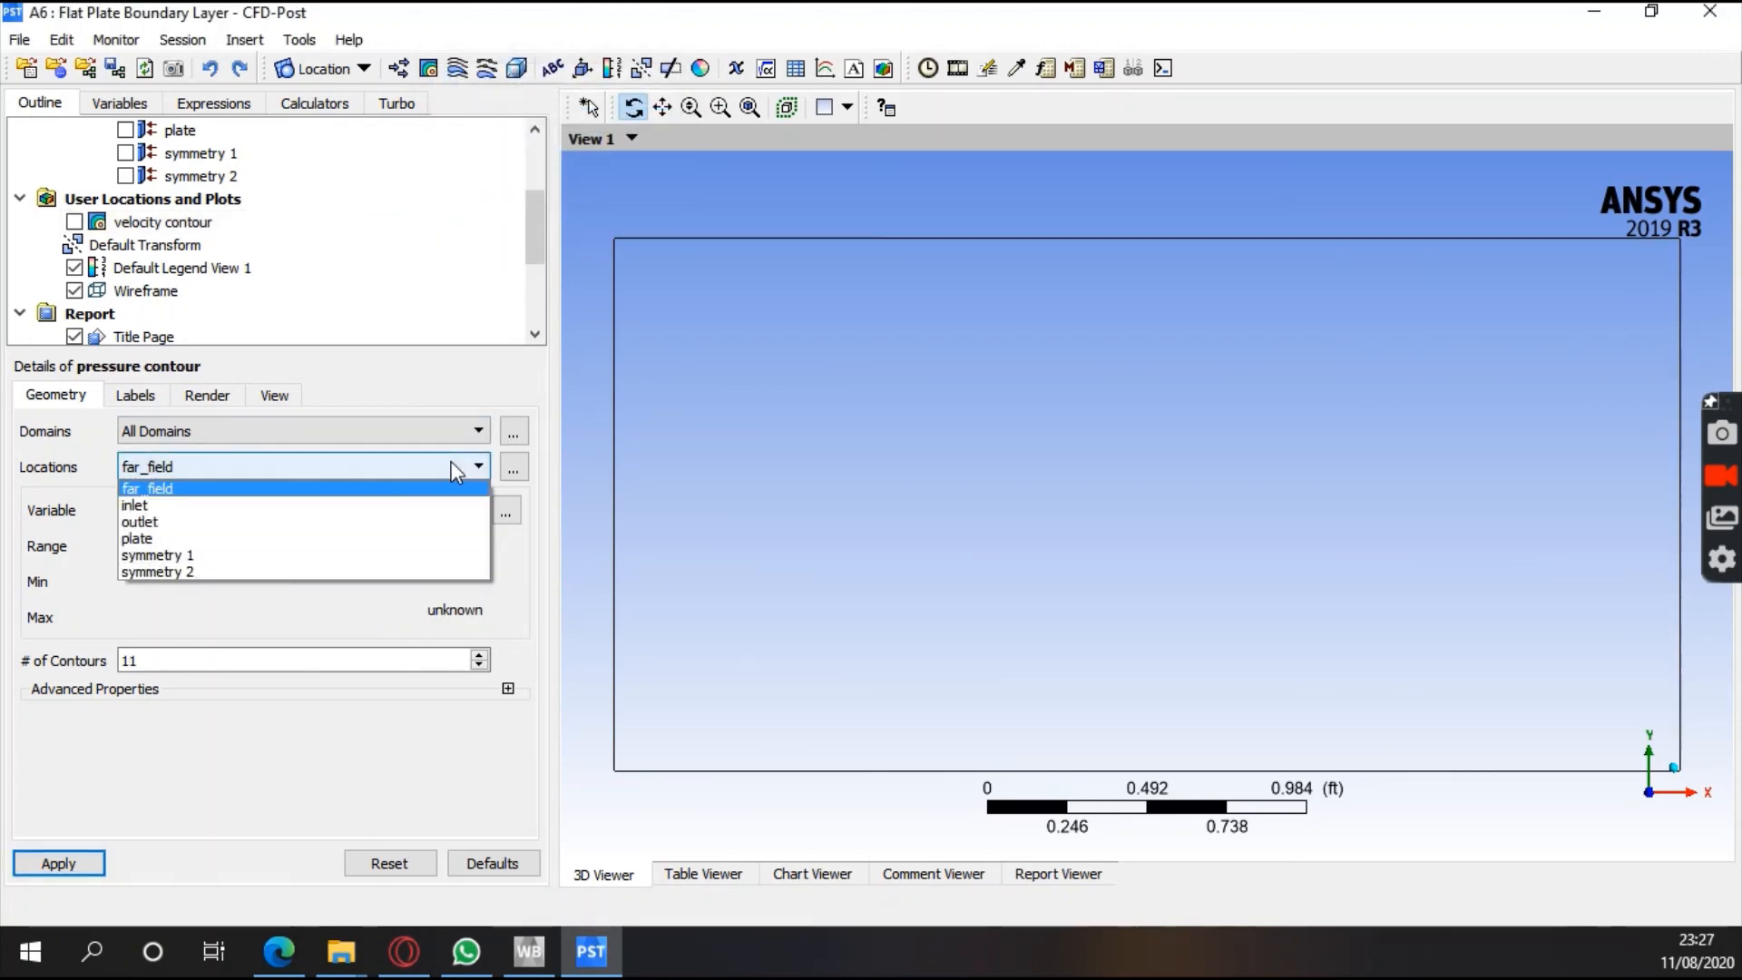
click(320, 556)
click(469, 509)
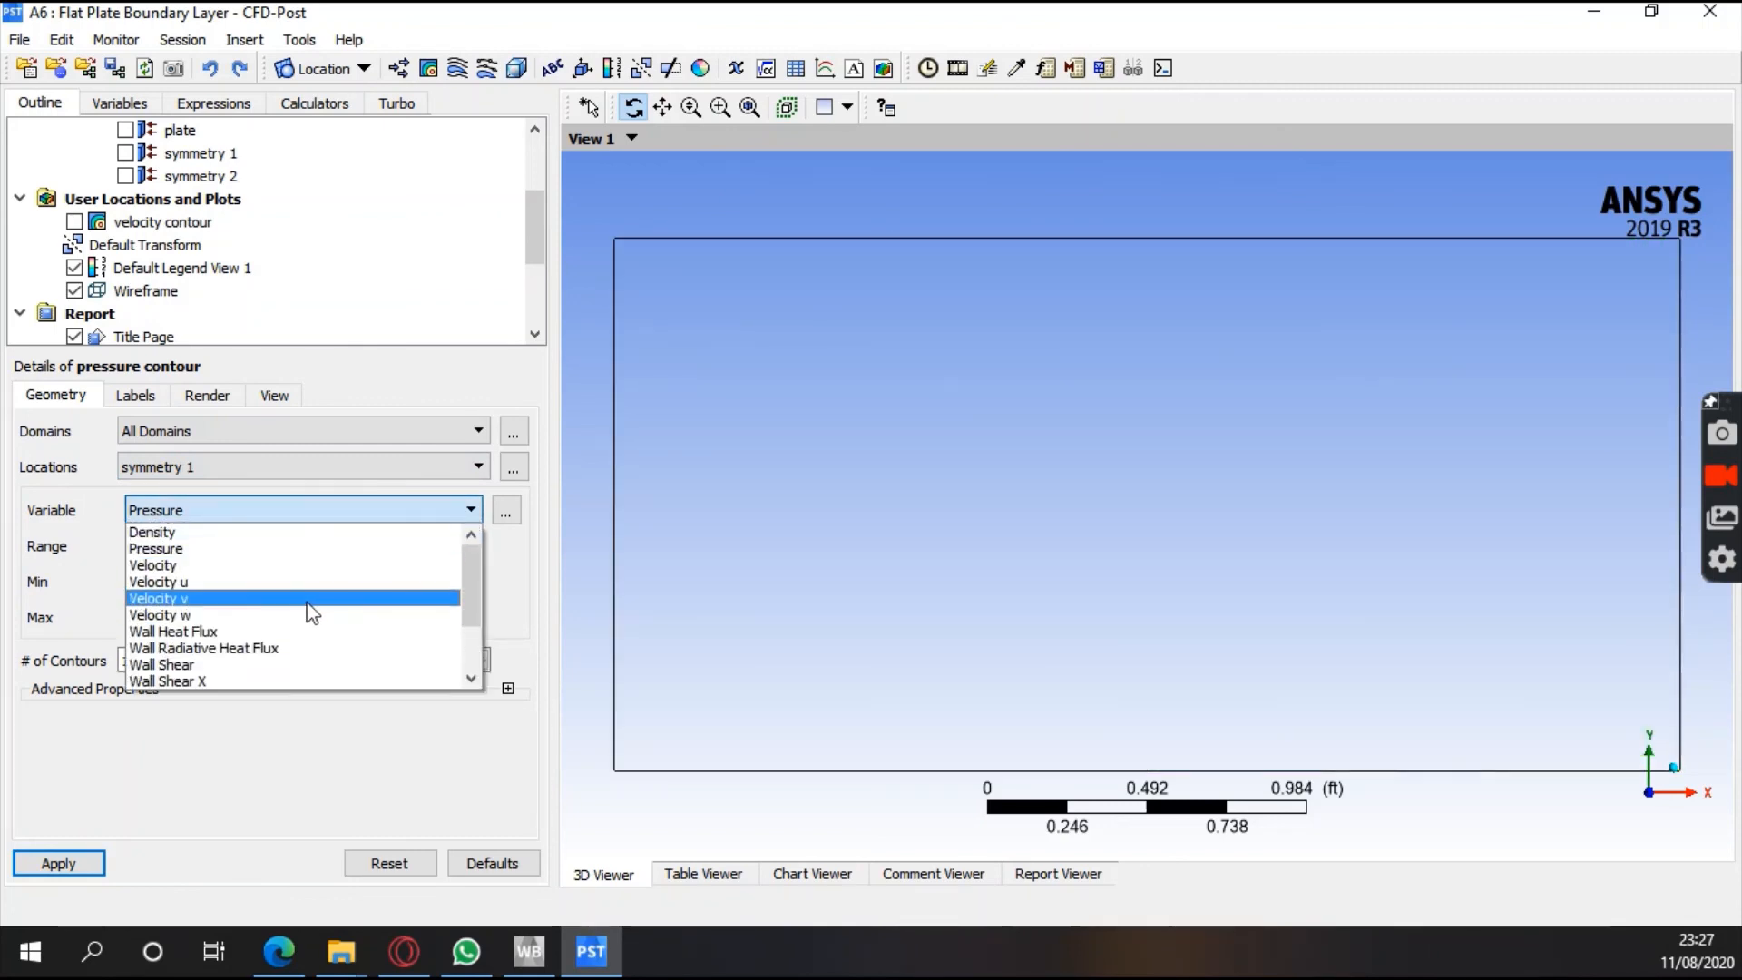
click(214, 549)
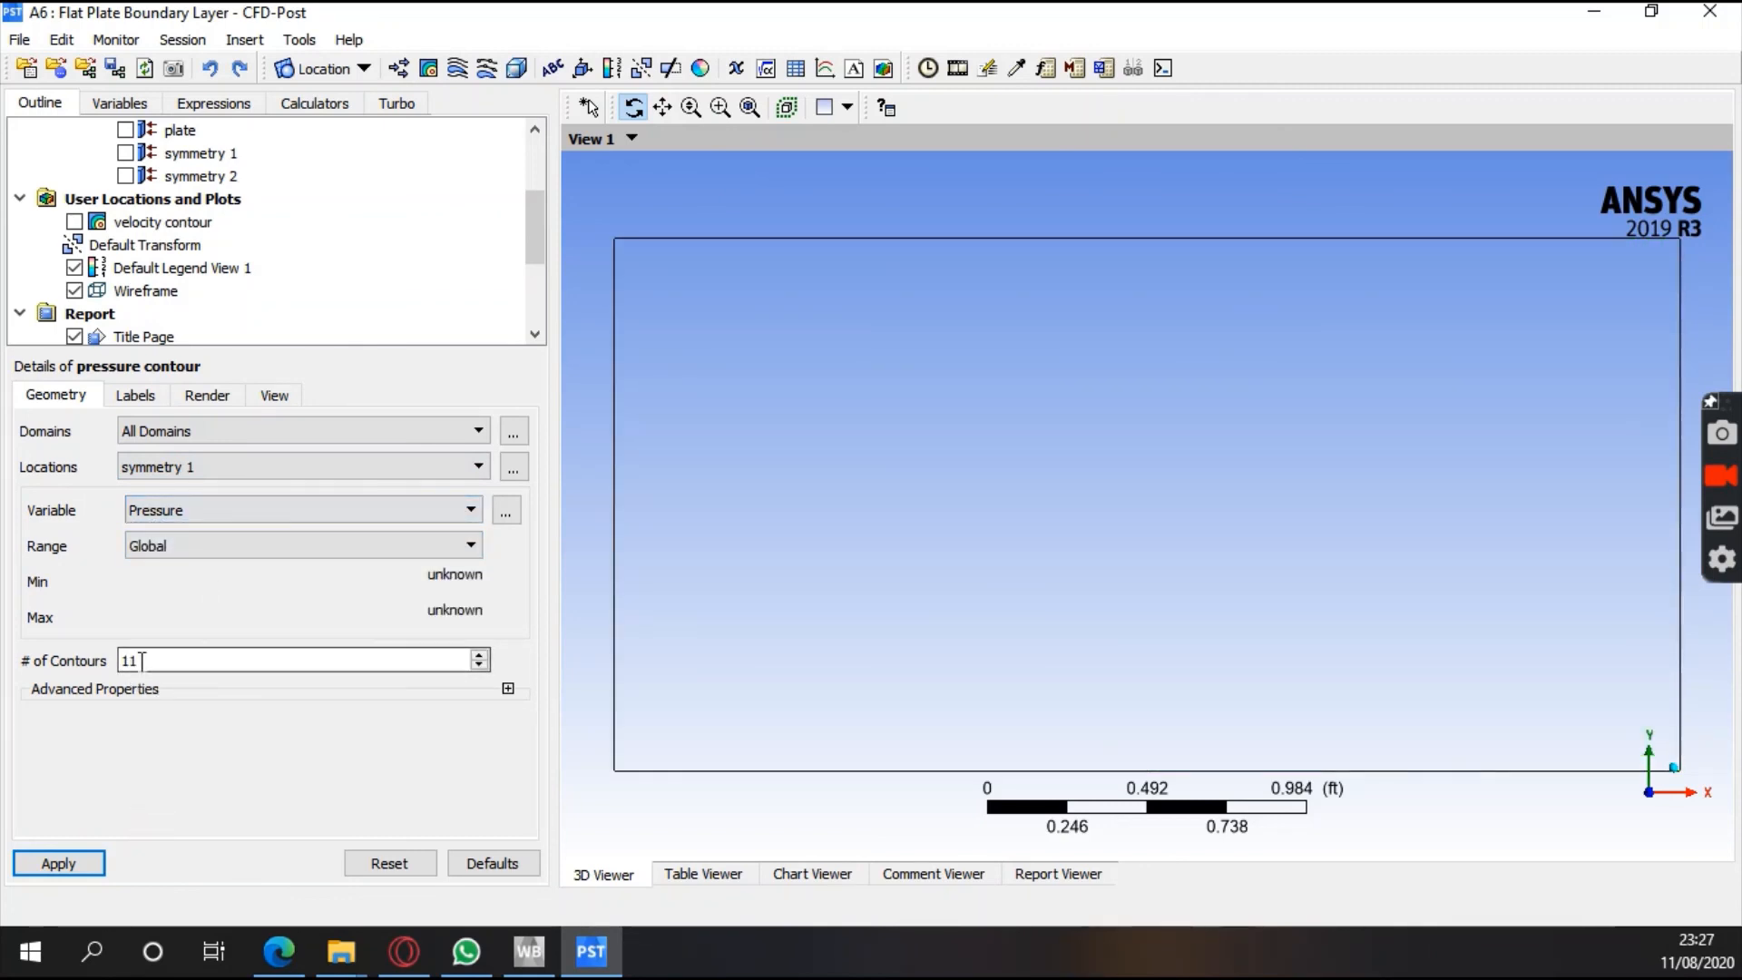
click(127, 659)
text(0)
click(55, 860)
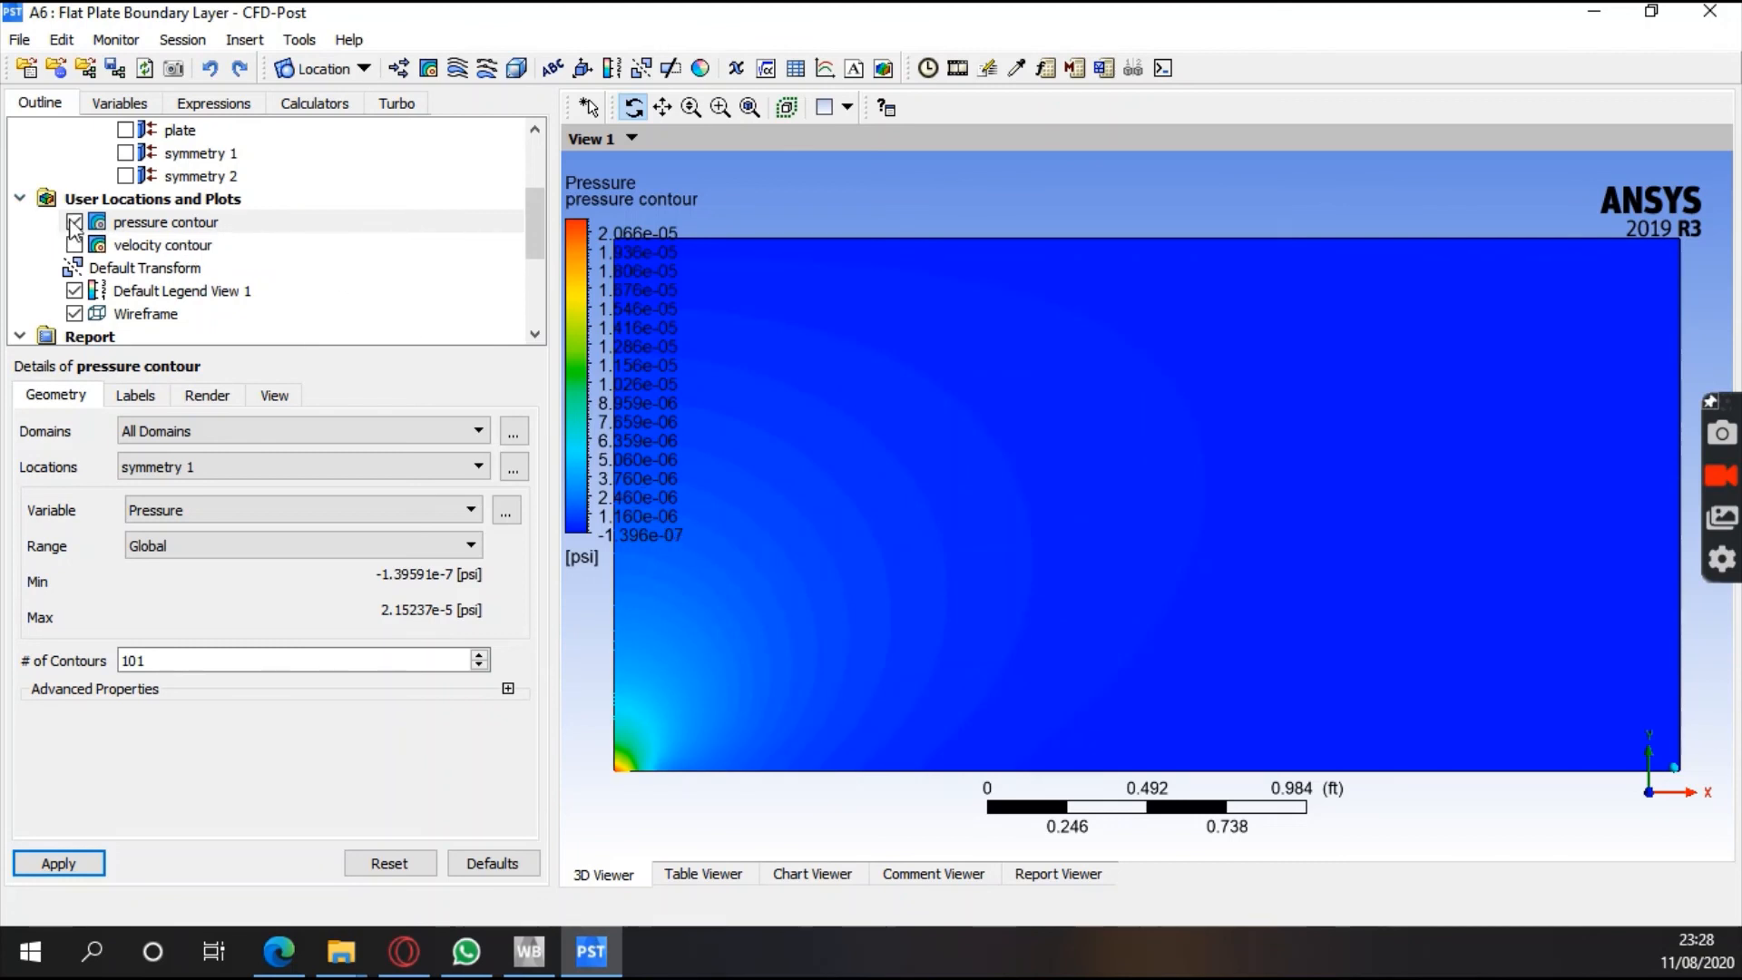
Find the pressure contour entry under User Locations and Plots in the outline
scroll(330, 272, up, 2)
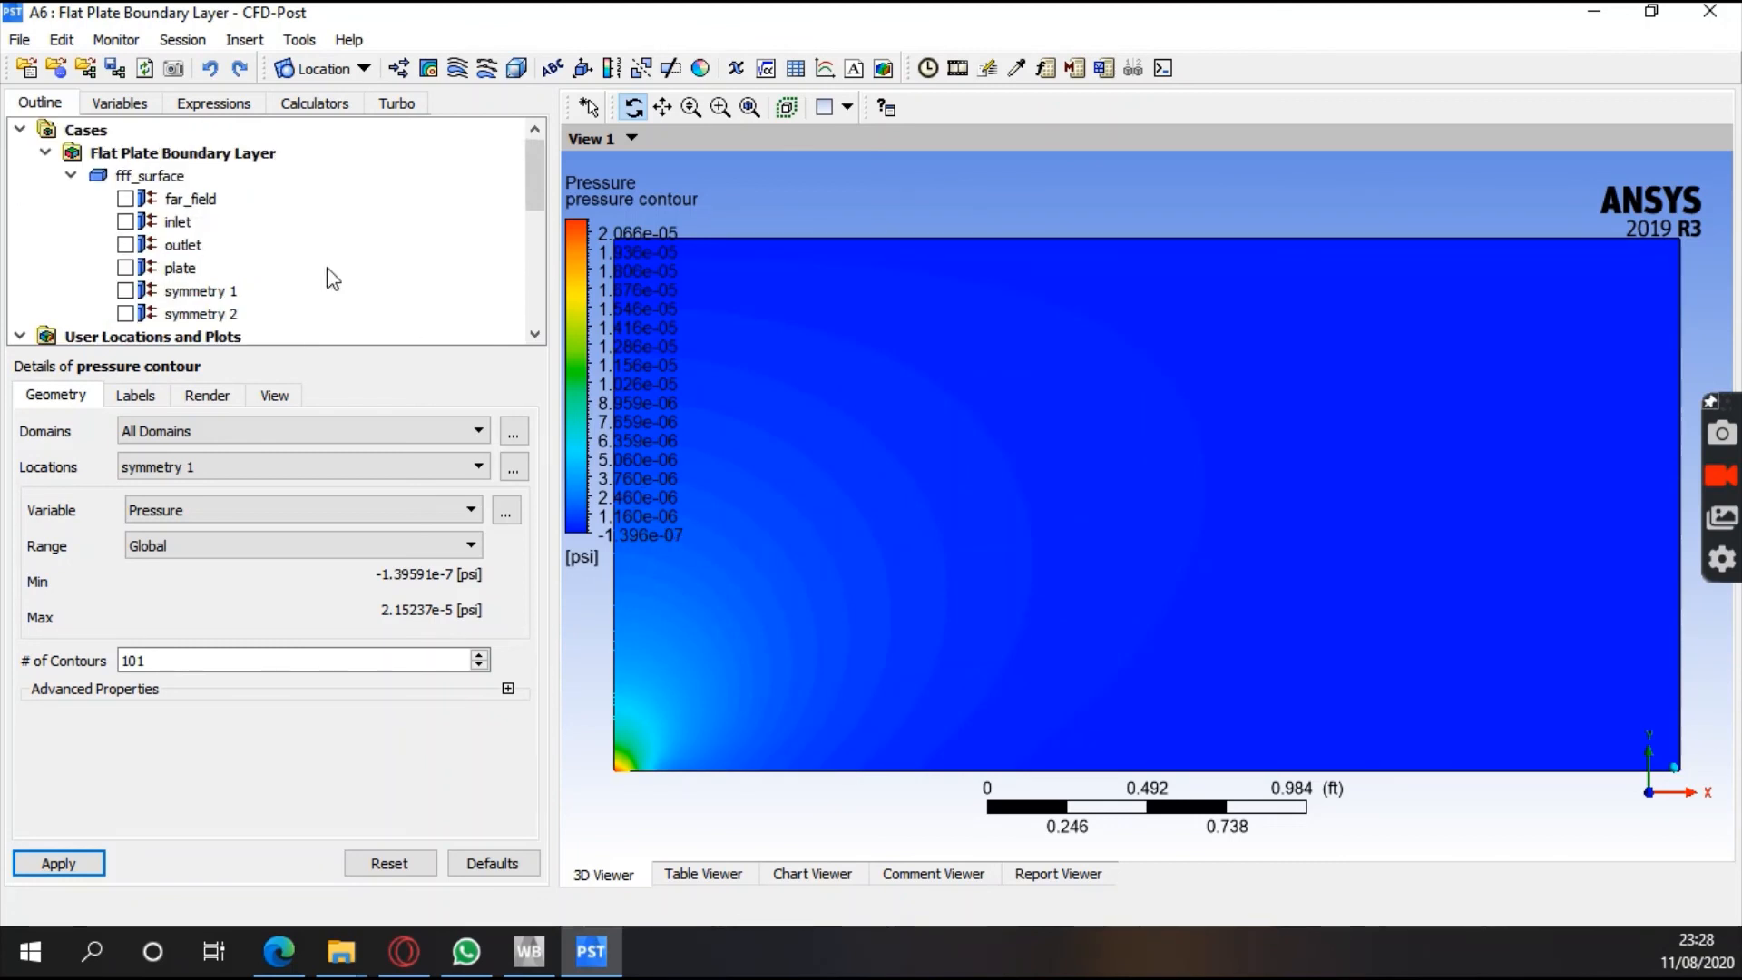
scroll(333, 279, down, 3)
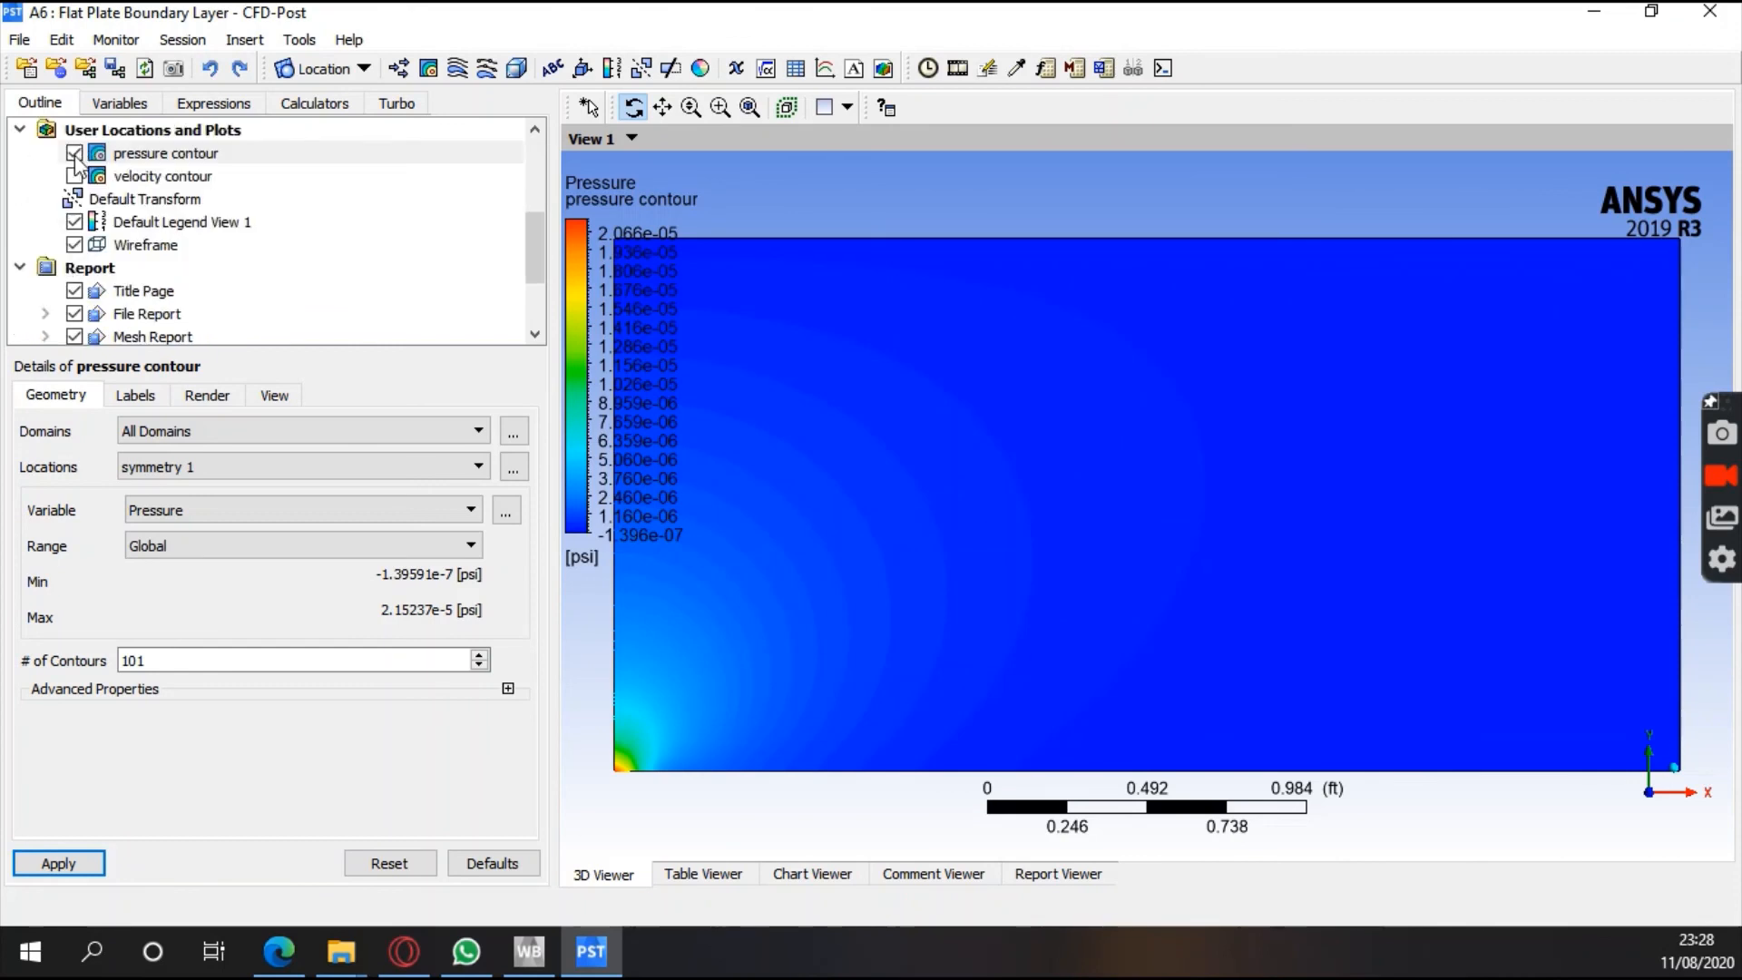